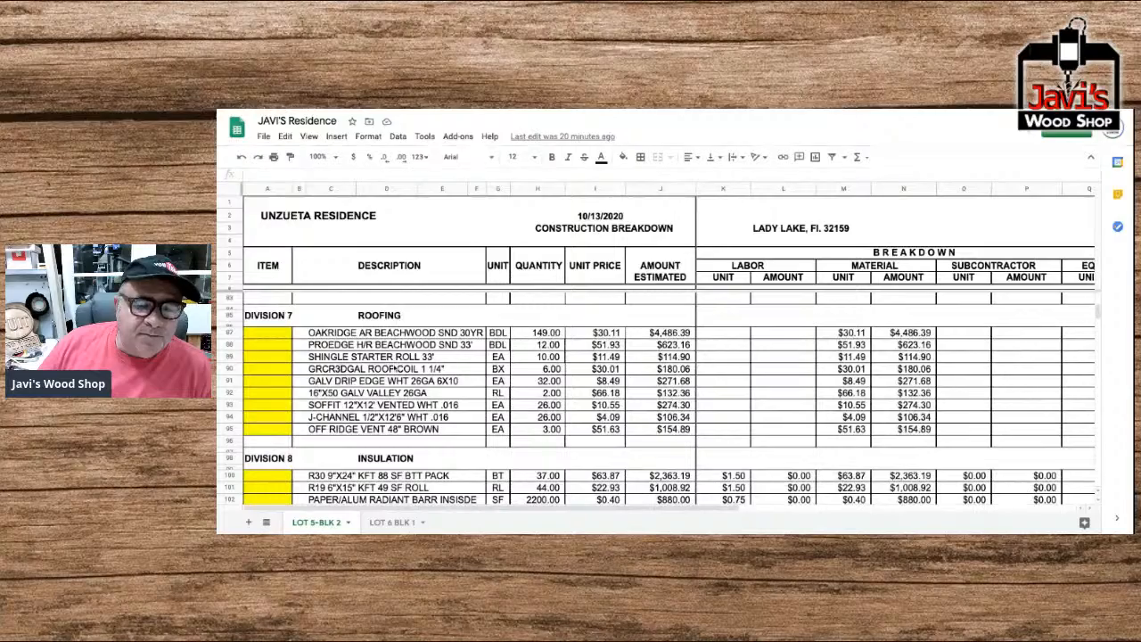
Review the Roofing and Insulation divisions, their cost columns, and the Recap by Divisions table on the LOT 5-BLK 2 sheet.
{"action": "scroll", "coordinate": [395, 368], "scroll_direction": "down", "scroll_amount": 2}
{"action": "scroll", "coordinate": [395, 369], "scroll_direction": "up", "scroll_amount": 1}
{"action": "scroll", "coordinate": [395, 370], "scroll_direction": "down", "scroll_amount": 1}
{"action": "scroll", "coordinate": [656, 397], "scroll_direction": "up", "scroll_amount": 2}
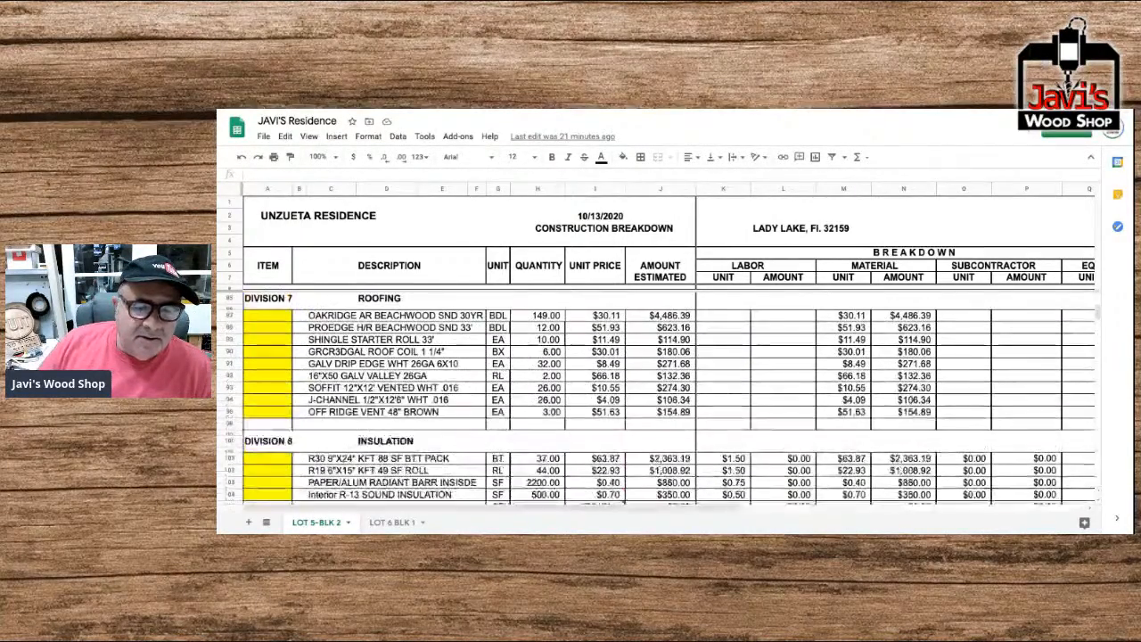
{"action": "scroll", "coordinate": [655, 397], "scroll_direction": "down", "scroll_amount": 5}
{"action": "scroll", "coordinate": [655, 397], "scroll_direction": "right", "scroll_amount": 5}
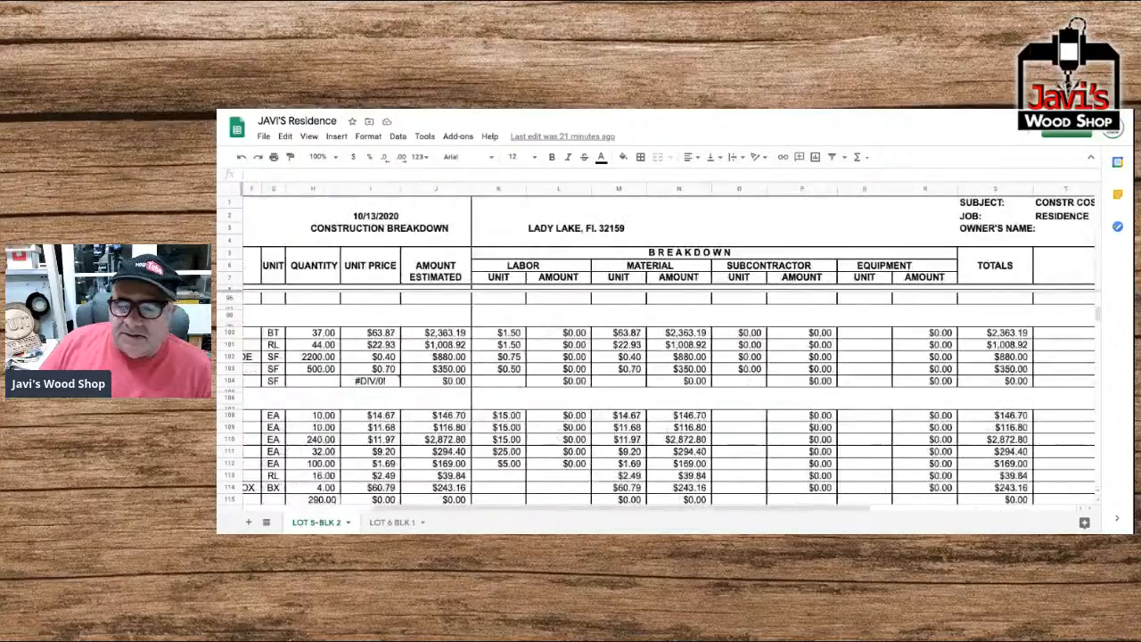
{"action": "scroll", "coordinate": [655, 397], "scroll_direction": "down", "scroll_amount": 10}
{"action": "scroll", "coordinate": [655, 397], "scroll_direction": "right", "scroll_amount": 5}
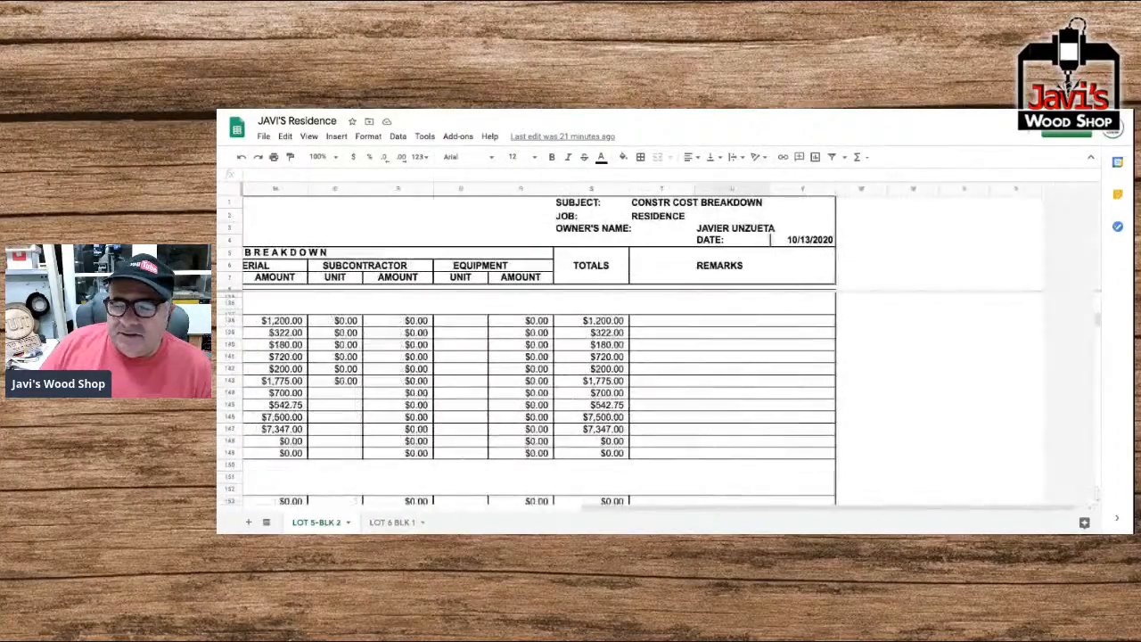
{"action": "scroll", "coordinate": [655, 396], "scroll_direction": "down", "scroll_amount": 2}
{"action": "scroll", "coordinate": [655, 397], "scroll_direction": "down", "scroll_amount": 4}
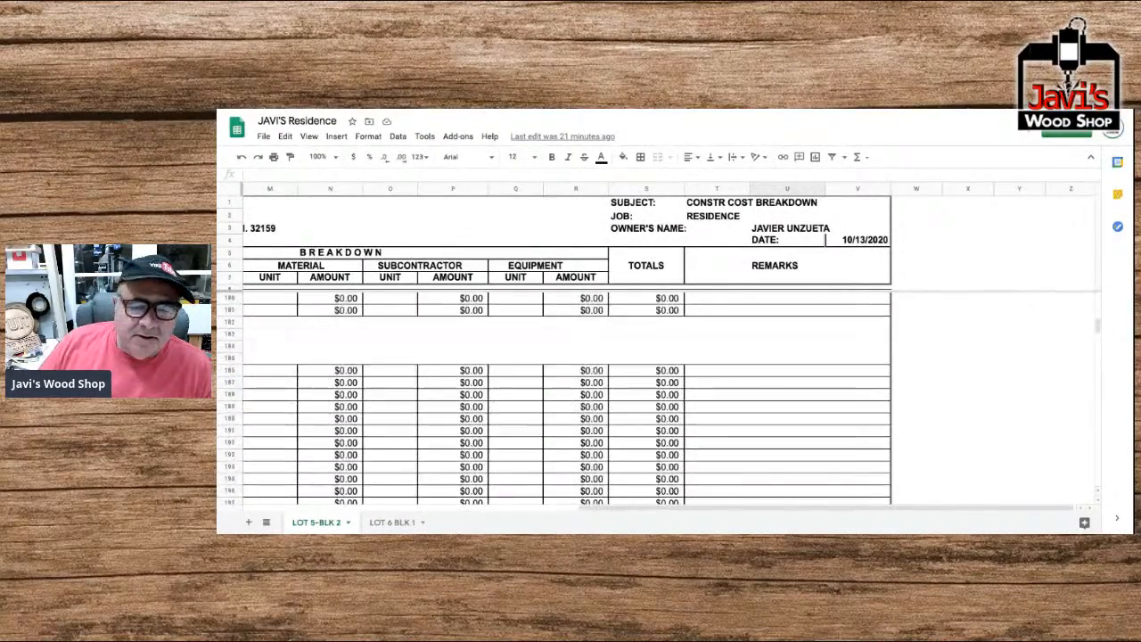
{"action": "scroll", "coordinate": [656, 397], "scroll_direction": "down", "scroll_amount": 8}
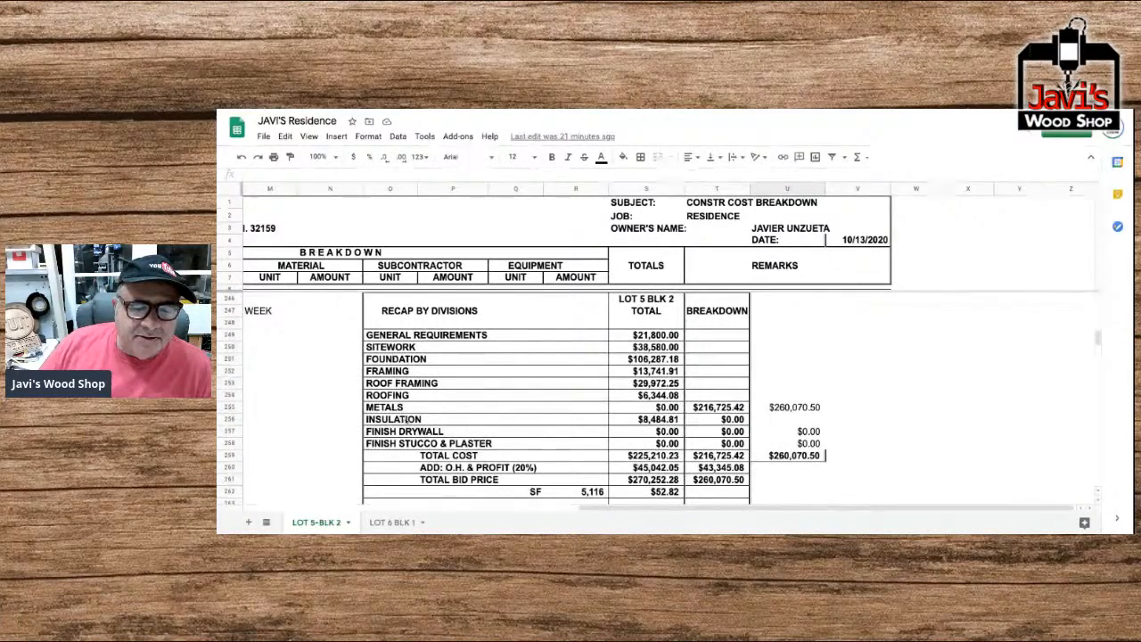
Check the order of the division headings from the overall totals back up to Roof Framing and Roofing.
{"action": "scroll", "coordinate": [656, 396], "scroll_direction": "left", "scroll_amount": 6}
{"action": "scroll", "coordinate": [656, 397], "scroll_direction": "up", "scroll_amount": 12}
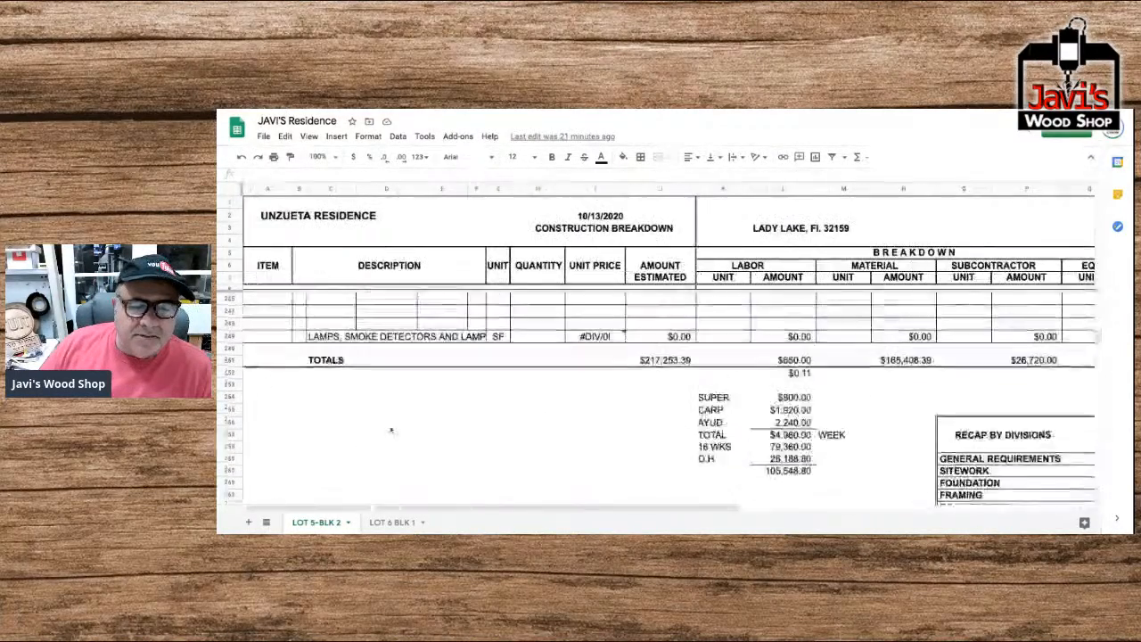
{"action": "scroll", "coordinate": [656, 397], "scroll_direction": "up", "scroll_amount": 20}
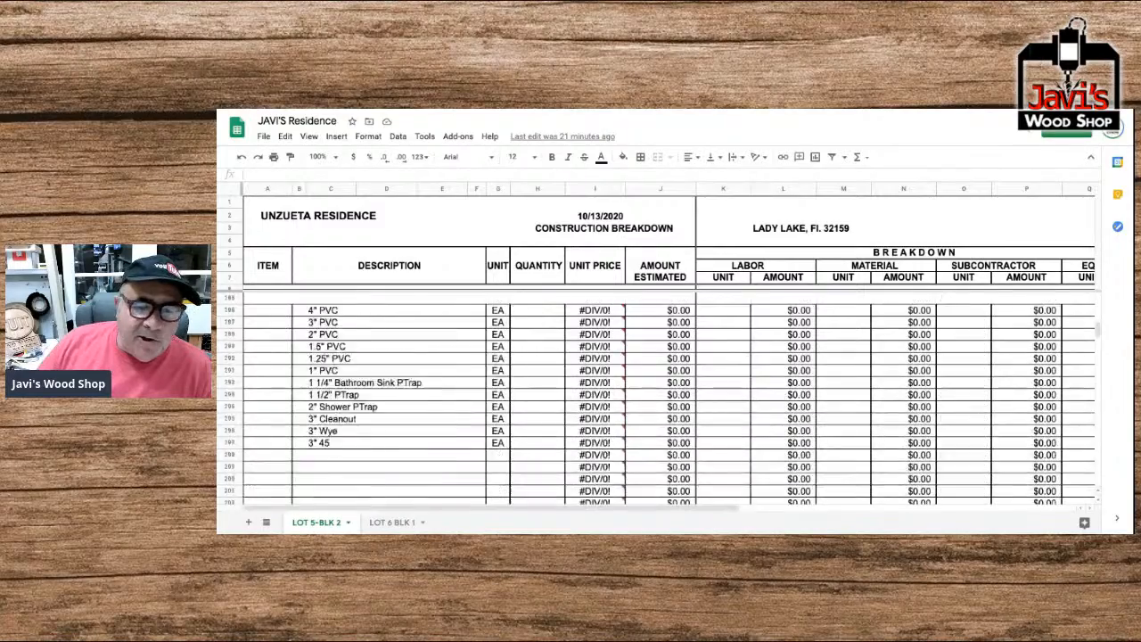
{"action": "scroll", "coordinate": [655, 396], "scroll_direction": "up", "scroll_amount": 7}
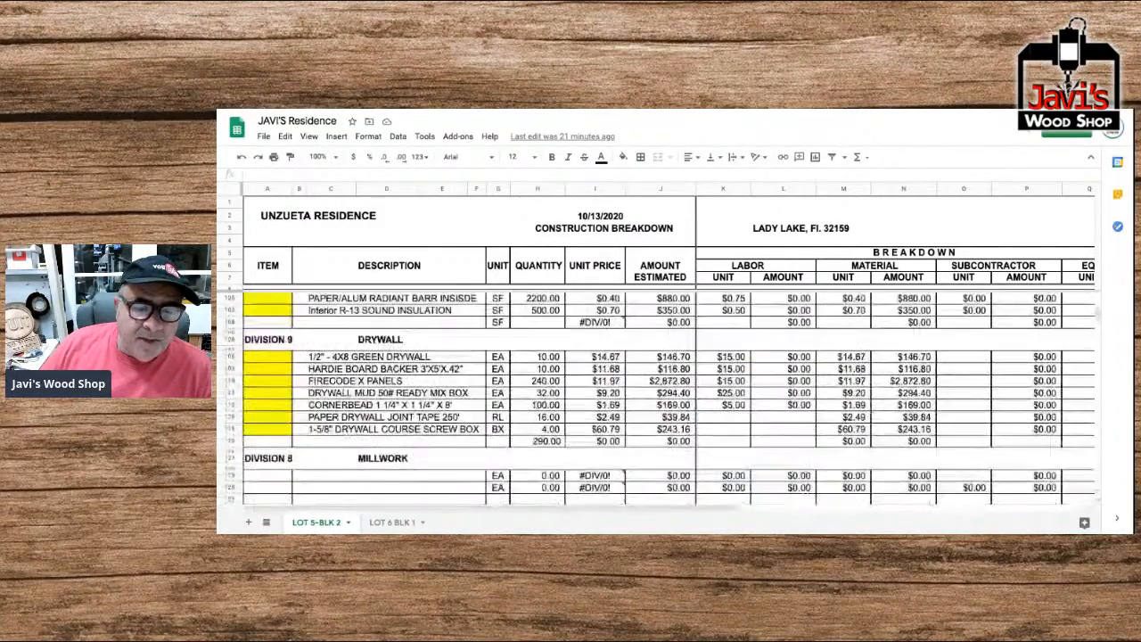
{"action": "scroll", "coordinate": [656, 396], "scroll_direction": "up", "scroll_amount": 12}
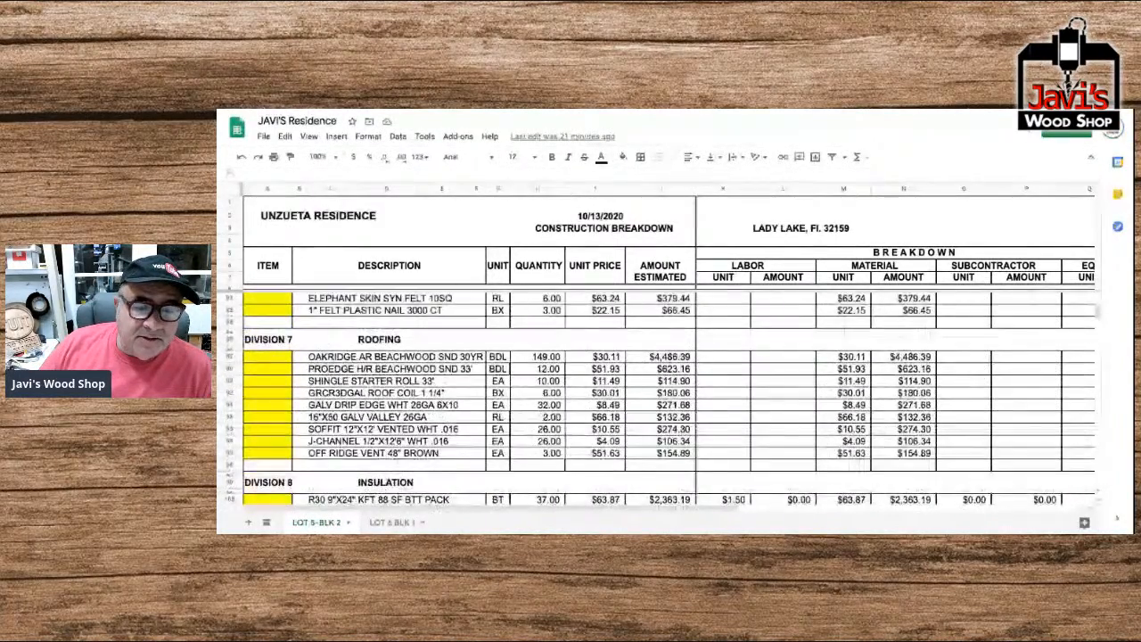
{"action": "scroll", "coordinate": [360, 429], "scroll_direction": "up", "scroll_amount": 2}
{"action": "scroll", "coordinate": [359, 429], "scroll_direction": "down", "scroll_amount": 2}
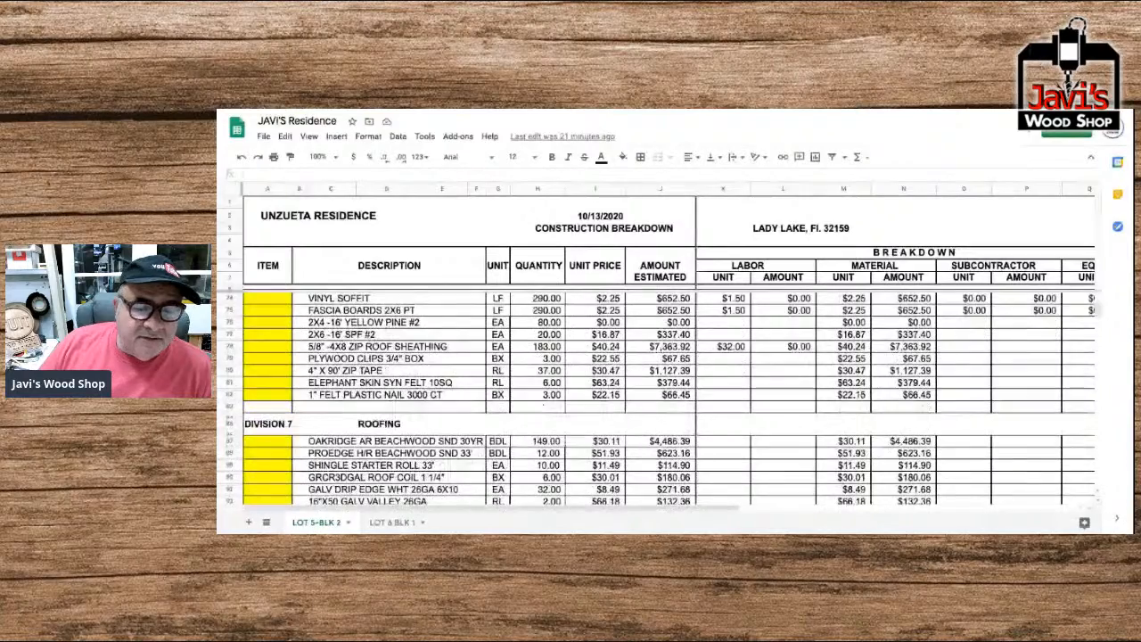
{"action": "scroll", "coordinate": [360, 429], "scroll_direction": "down", "scroll_amount": 2}
{"action": "scroll", "coordinate": [360, 428], "scroll_direction": "down", "scroll_amount": 2}
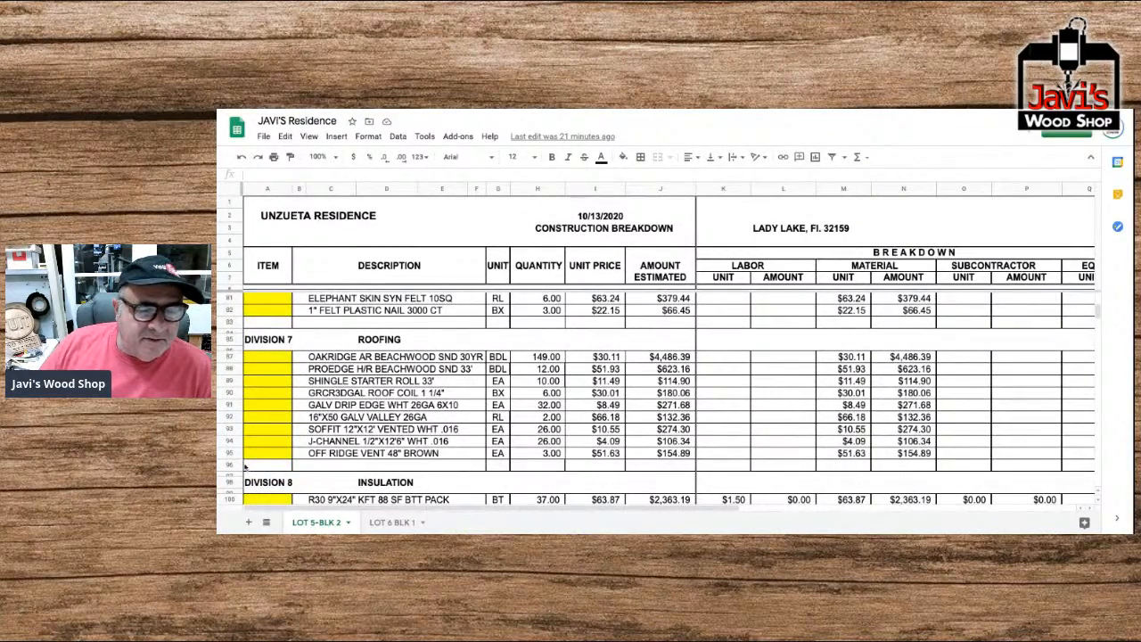
Number the Recap by Divisions rows 1 to 10 in column N, from General Requirements to Finish Stucco & Plaster.
{"action": "scroll", "coordinate": [507, 459], "scroll_direction": "down", "scroll_amount": 20}
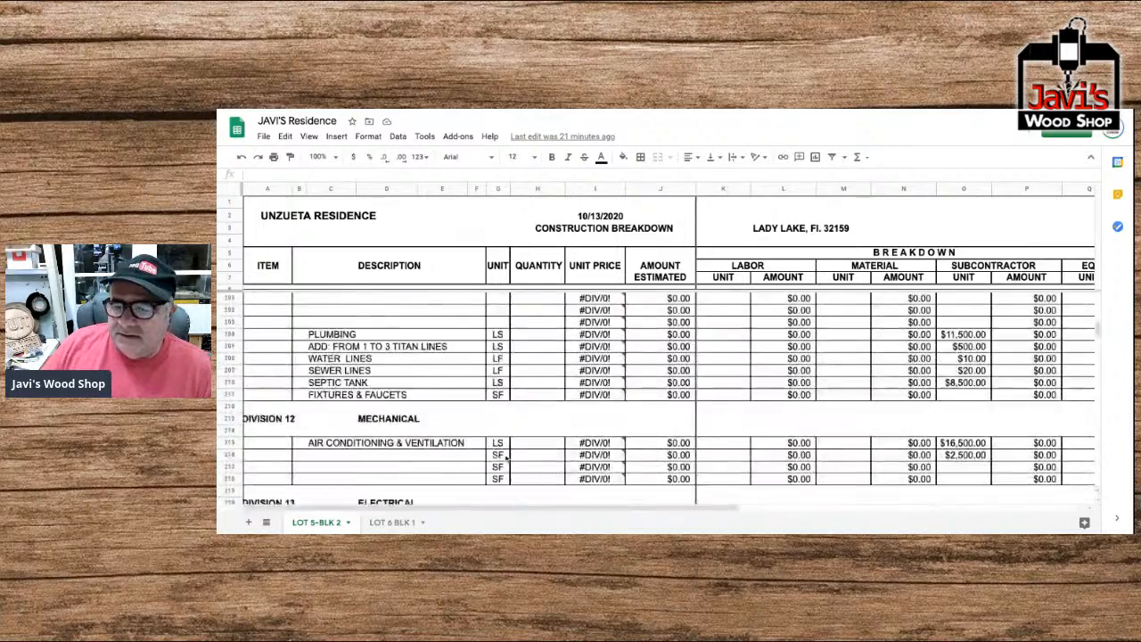
{"action": "scroll", "coordinate": [506, 459], "scroll_direction": "down", "scroll_amount": 10}
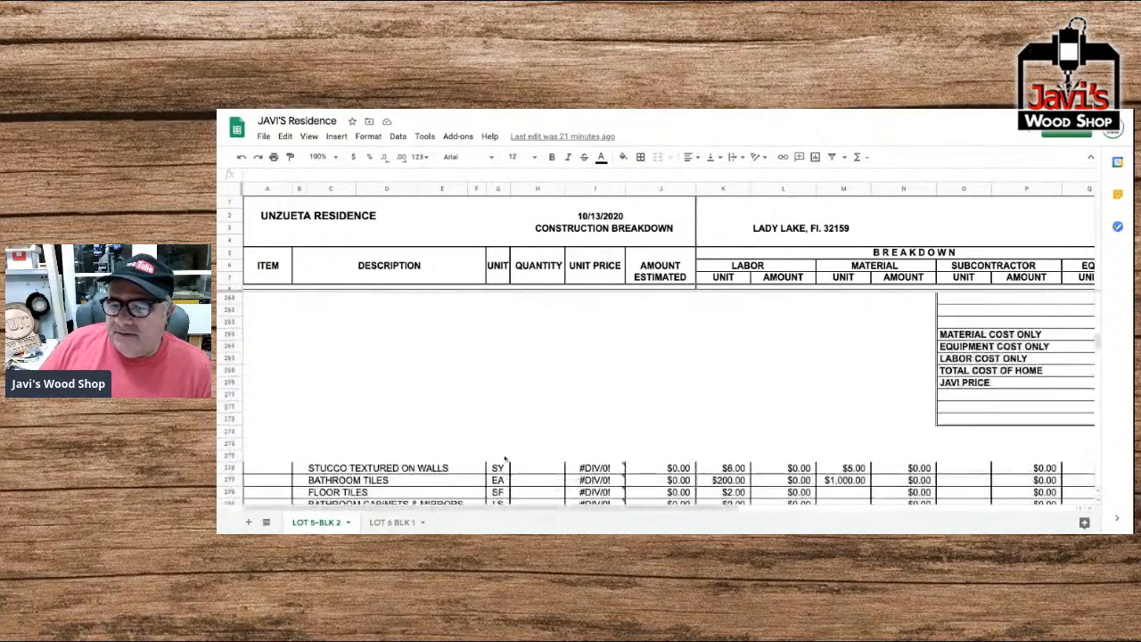
{"action": "scroll", "coordinate": [505, 459], "scroll_direction": "right", "scroll_amount": 5}
{"action": "scroll", "coordinate": [493, 456], "scroll_direction": "up", "scroll_amount": 4}
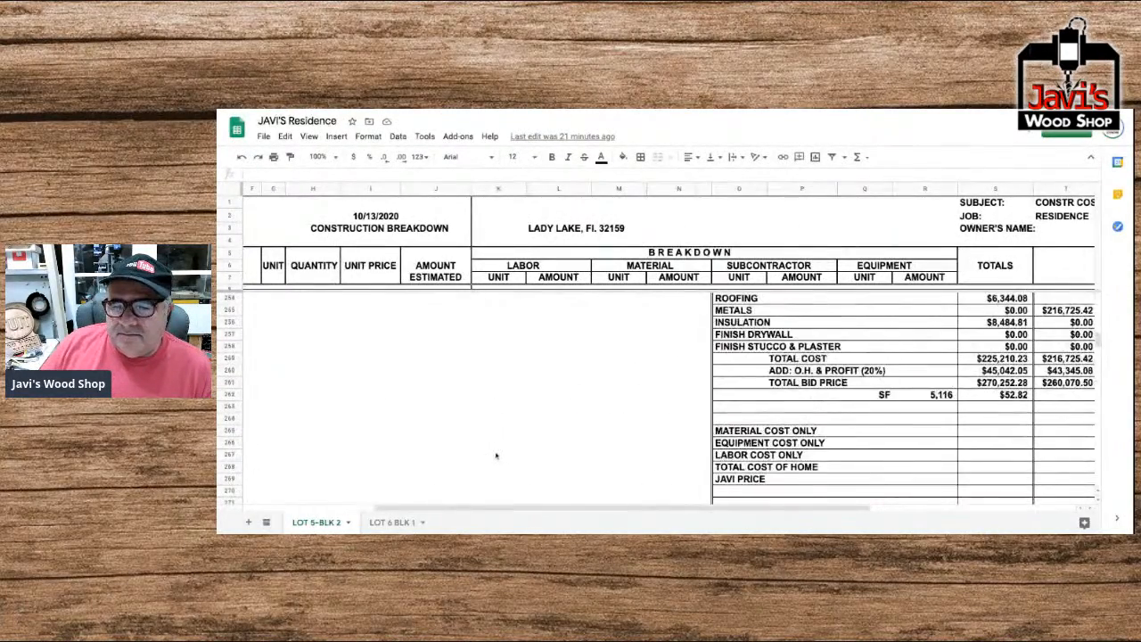
{"action": "scroll", "coordinate": [493, 456], "scroll_direction": "up", "scroll_amount": 1}
{"action": "left_click", "coordinate": [697, 348]}
{"action": "type", "text": "1"}
{"action": "key", "text": "Return"}
{"action": "type", "text": "2"}
{"action": "key", "text": "Return"}
{"action": "type", "text": "3"}
{"action": "key", "text": "Return"}
{"action": "type", "text": "4 5 6 7 8 9"}
{"action": "key", "text": "Return"}
{"action": "type", "text": "00"}
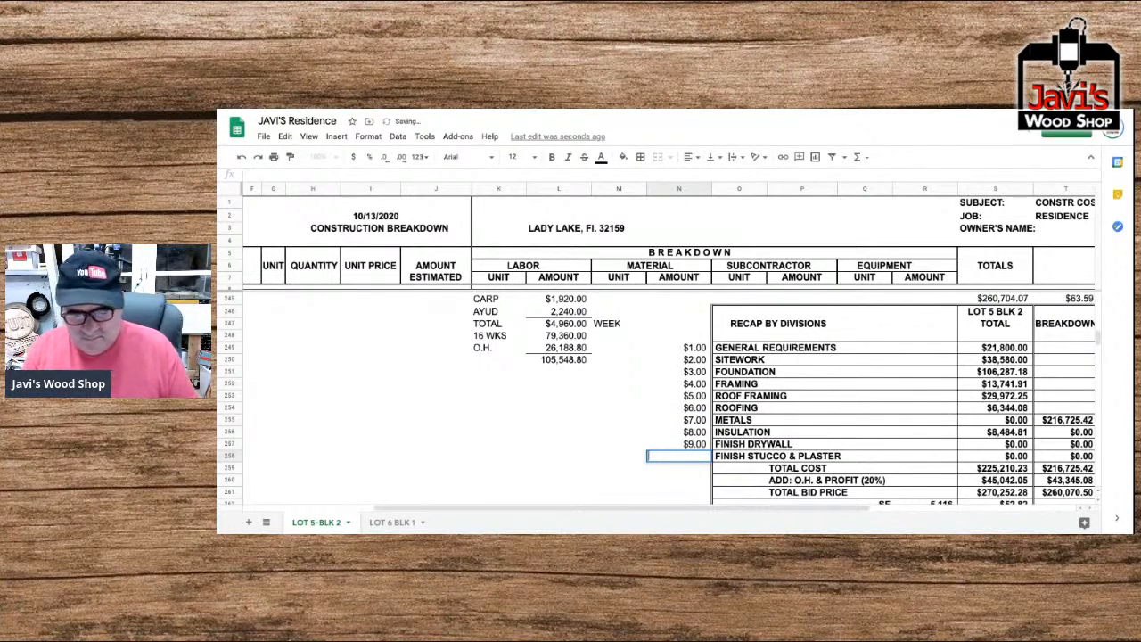
{"action": "key", "text": "Return"}
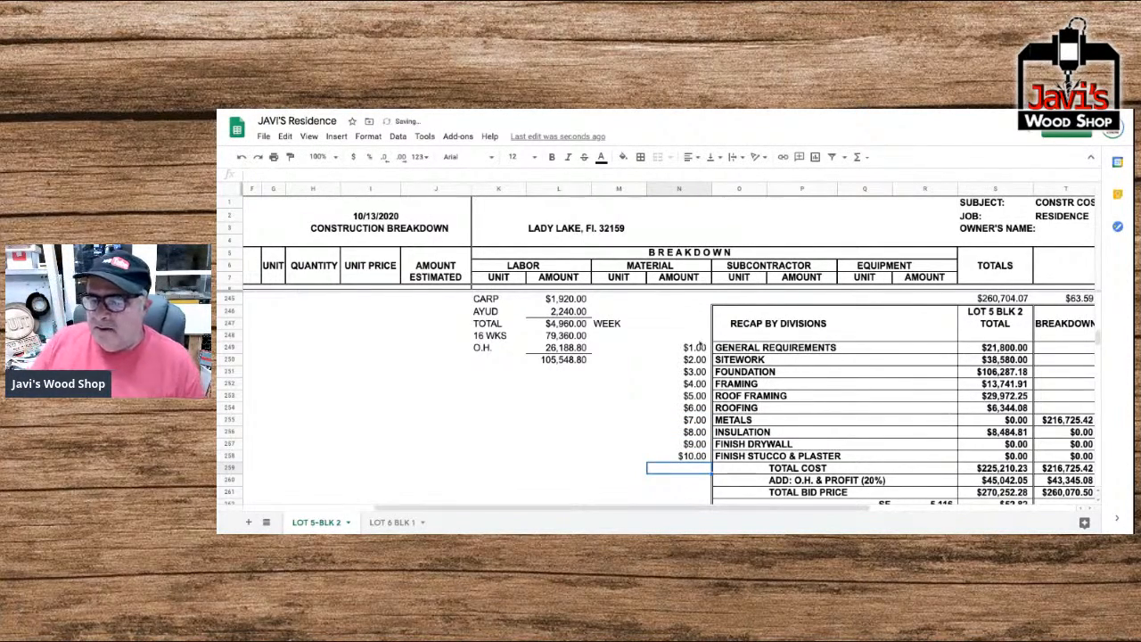
Insert blank cells at O255:T266 in the recap table, shifting Metals and the entries below it down.
{"action": "scroll", "coordinate": [713, 353], "scroll_direction": "down", "scroll_amount": 2}
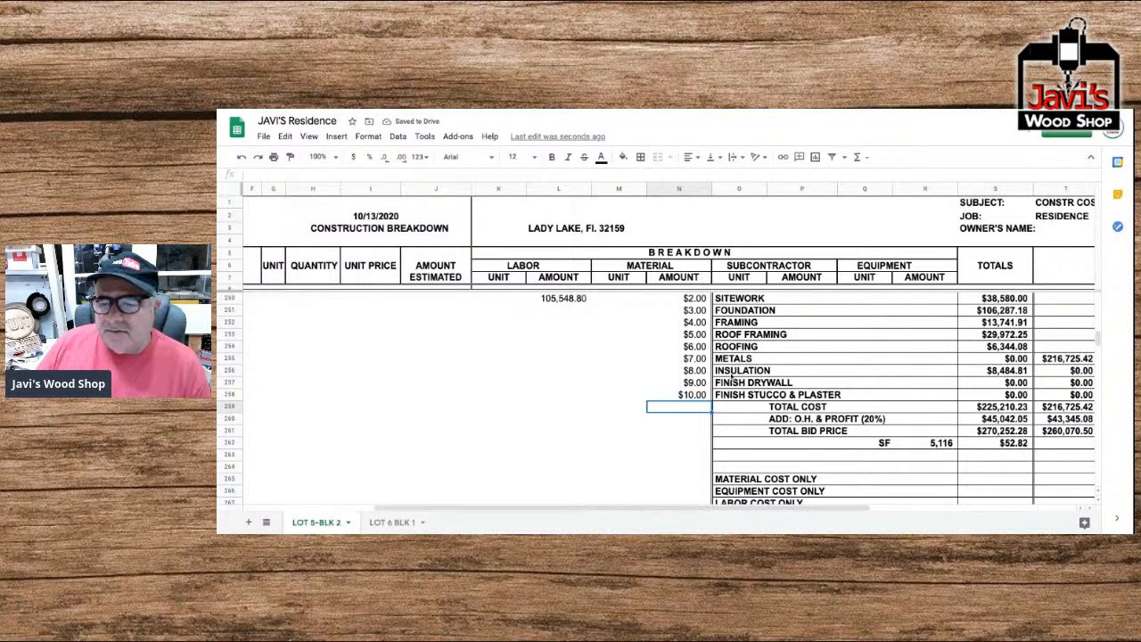
{"action": "scroll", "coordinate": [731, 376], "scroll_direction": "right", "scroll_amount": 5}
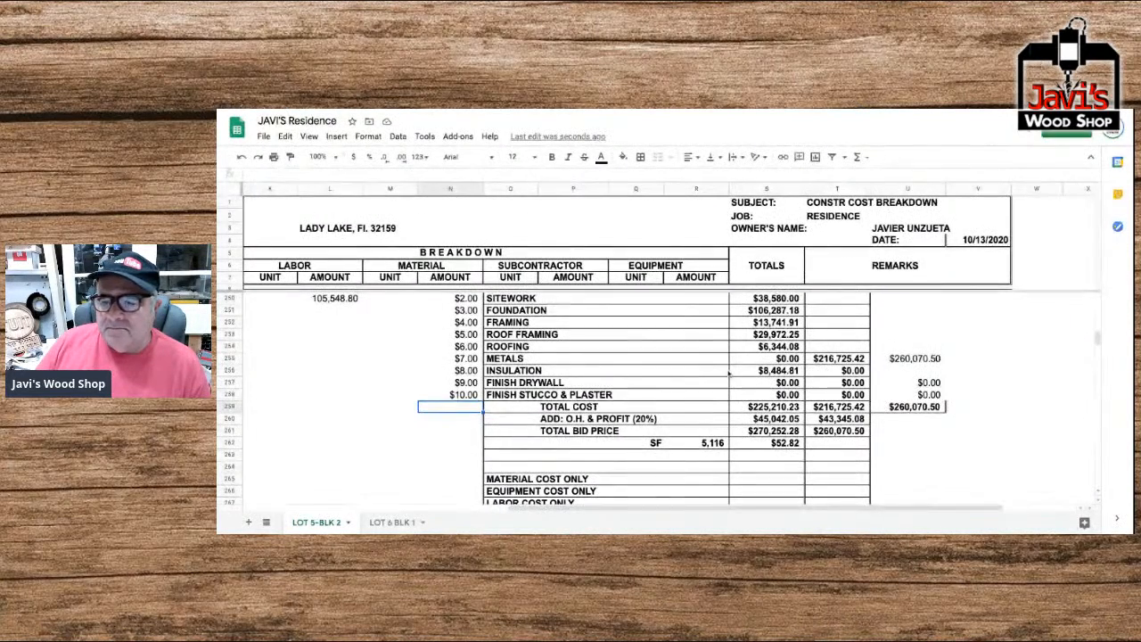
{"action": "left_click_drag", "start_coordinate": [545, 361], "coordinate": [838, 361]}
{"action": "left_click_drag", "start_coordinate": [506, 358], "coordinate": [839, 492]}
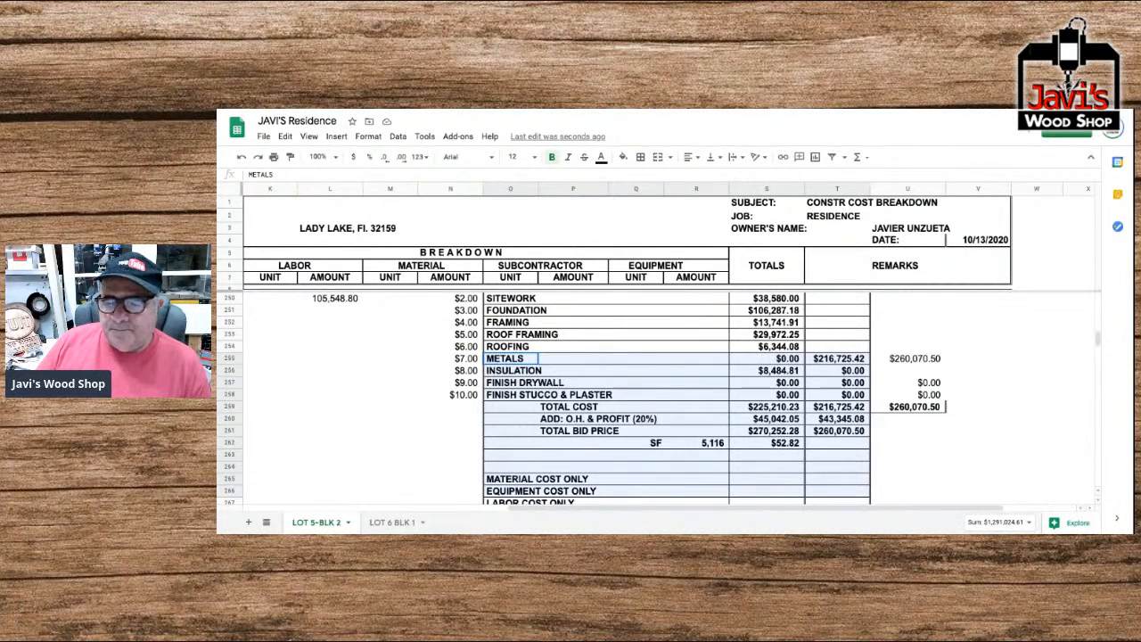
{"action": "right_click", "coordinate": [662, 381]}
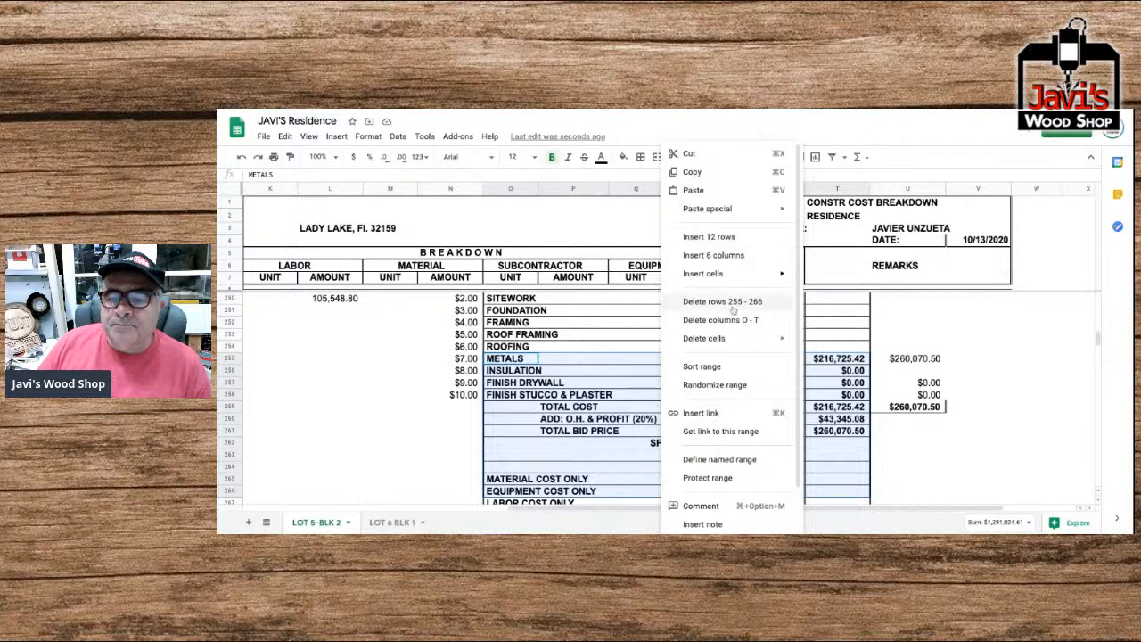
{"action": "mouse_move", "coordinate": [715, 275]}
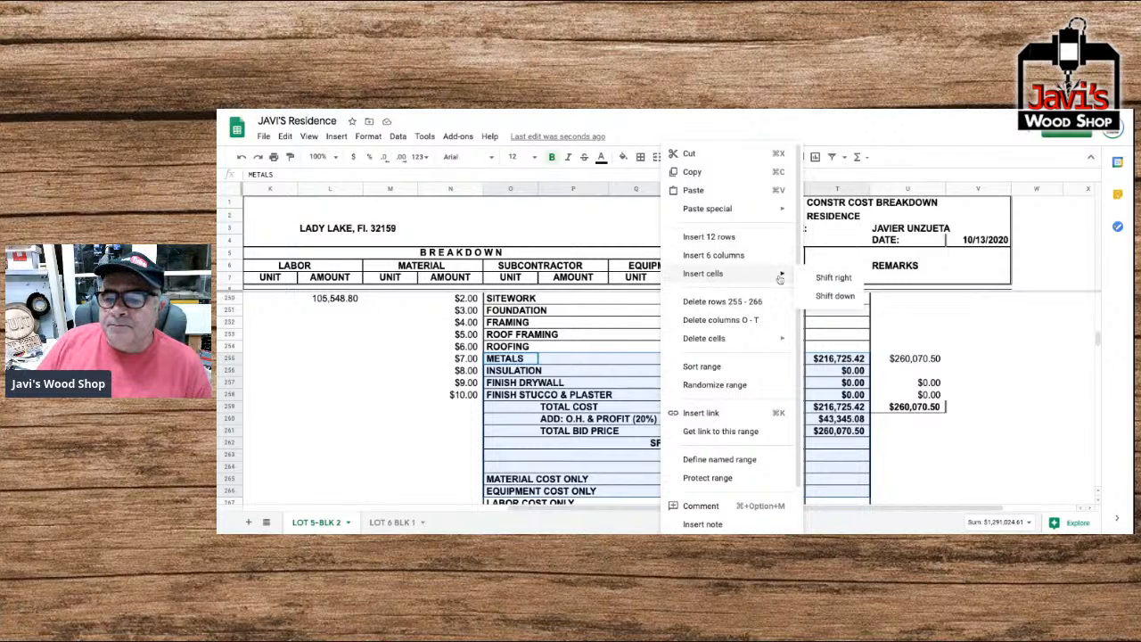
{"action": "left_click", "coordinate": [834, 295]}
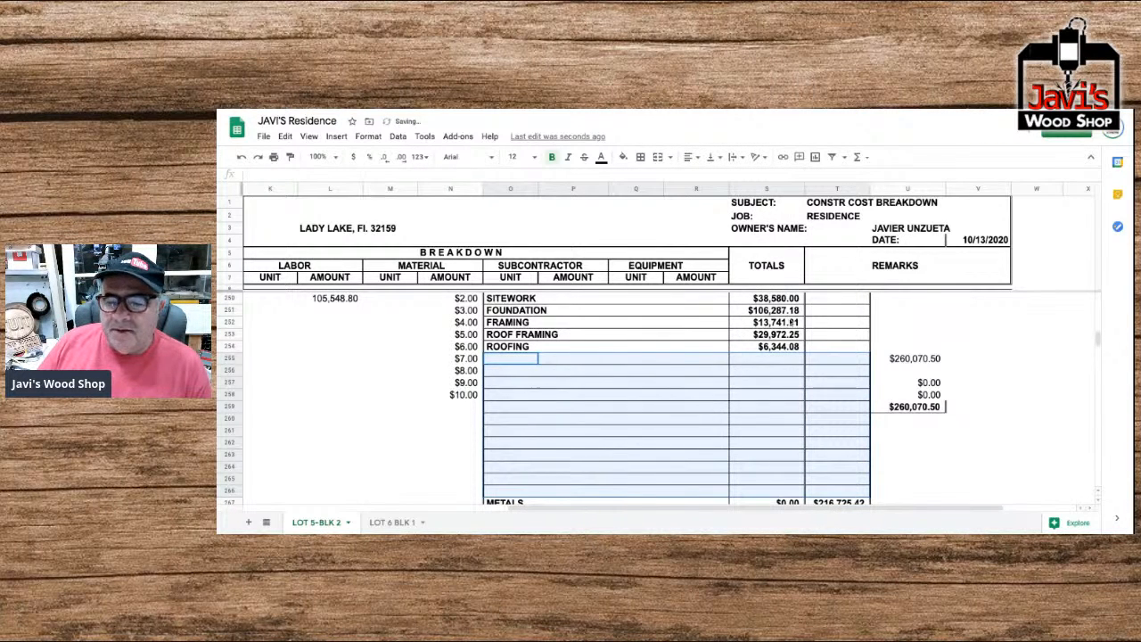
Inspect the blank recap rows below Roofing and the formula behind the Roofing total.
{"action": "scroll", "coordinate": [540, 423], "scroll_direction": "down", "scroll_amount": 1}
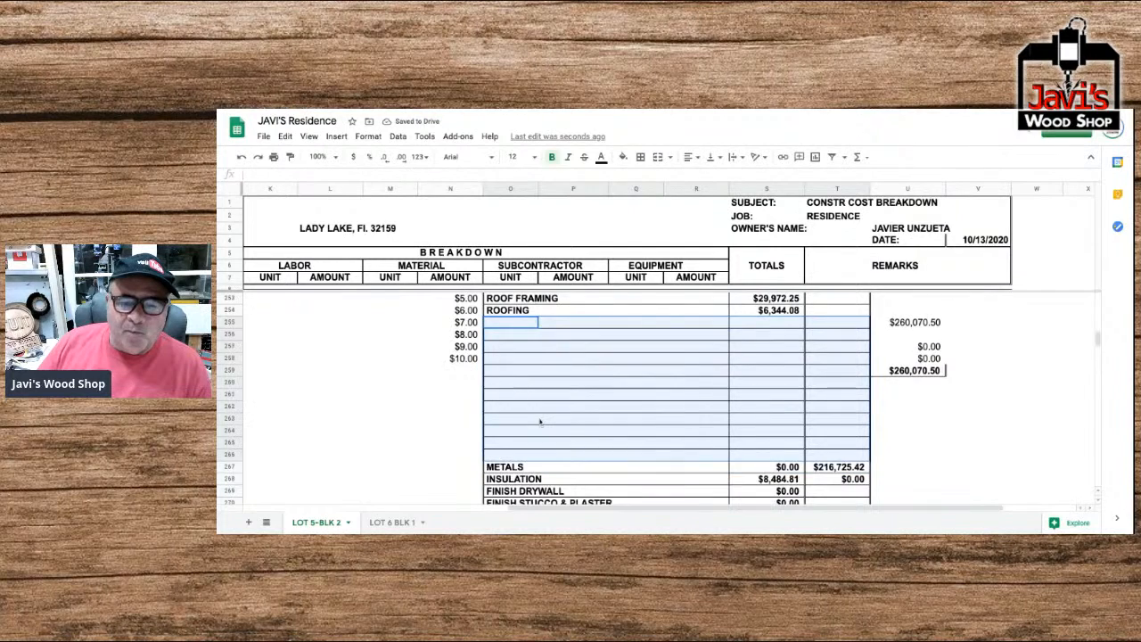
{"action": "scroll", "coordinate": [540, 422], "scroll_direction": "up", "scroll_amount": 1}
{"action": "scroll", "coordinate": [523, 381], "scroll_direction": "down", "scroll_amount": 1}
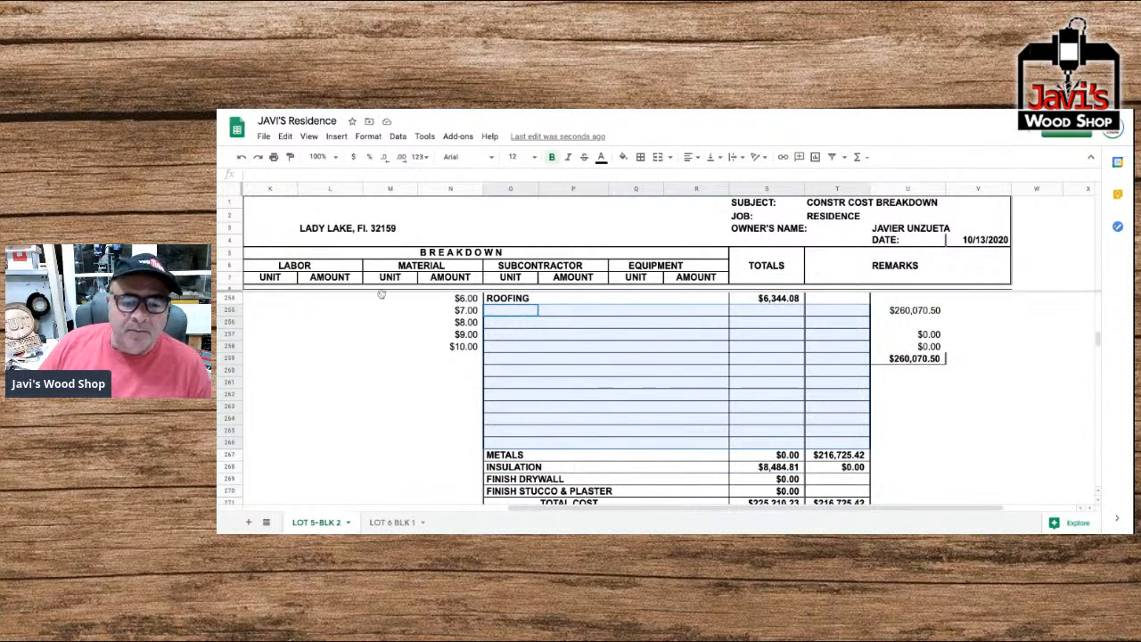
{"action": "scroll", "coordinate": [473, 351], "scroll_direction": "up", "scroll_amount": 1}
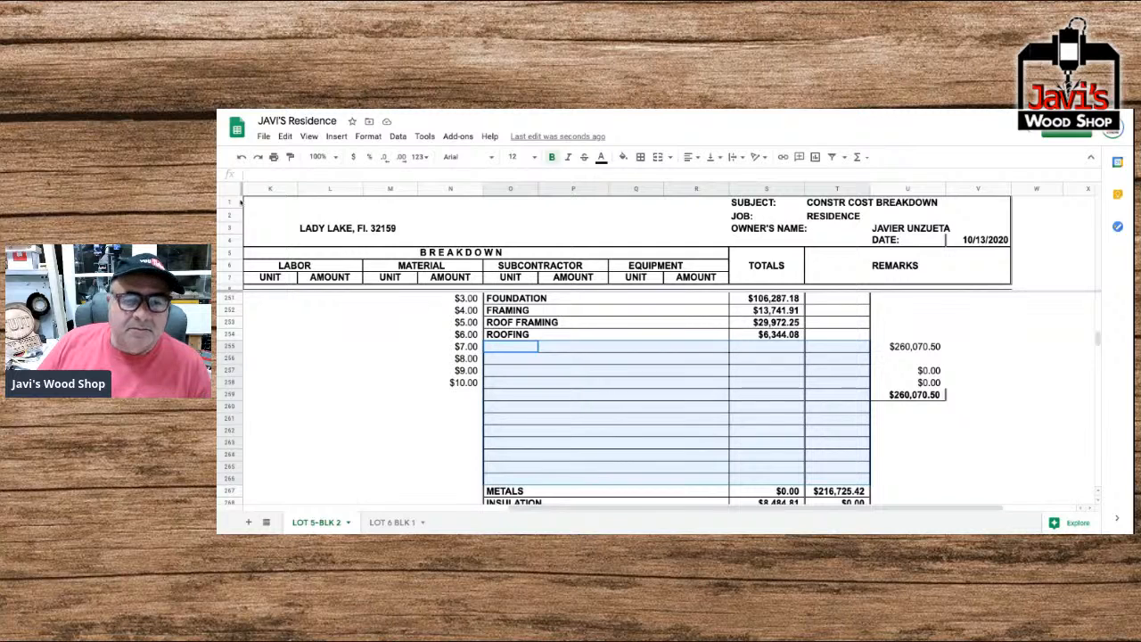
{"action": "left_click", "coordinate": [516, 335]}
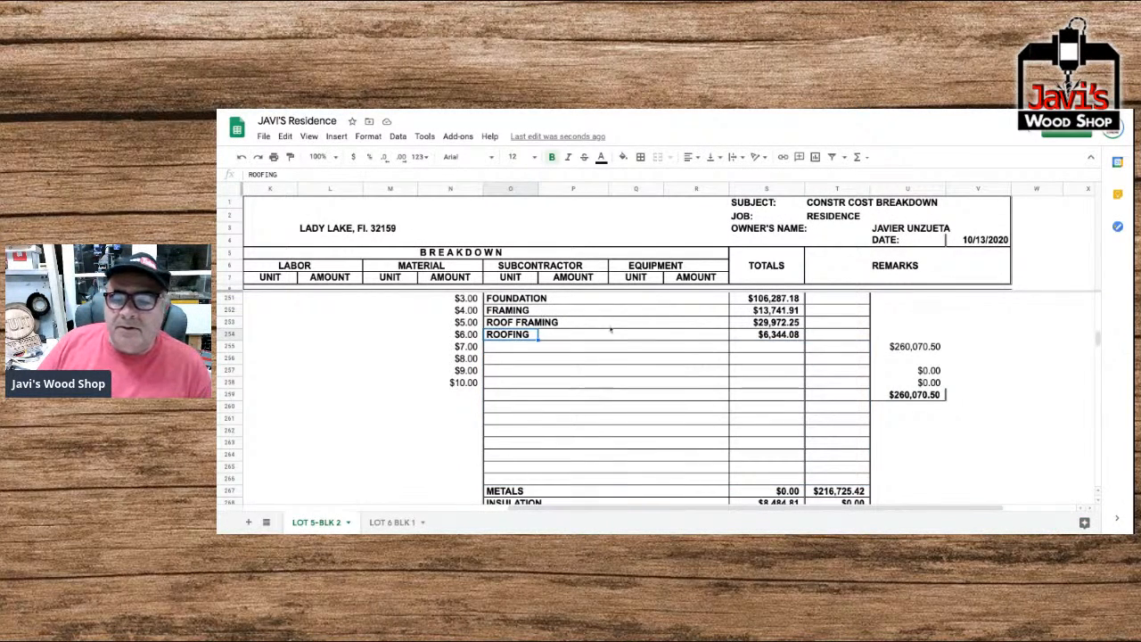
{"action": "left_click", "coordinate": [778, 335]}
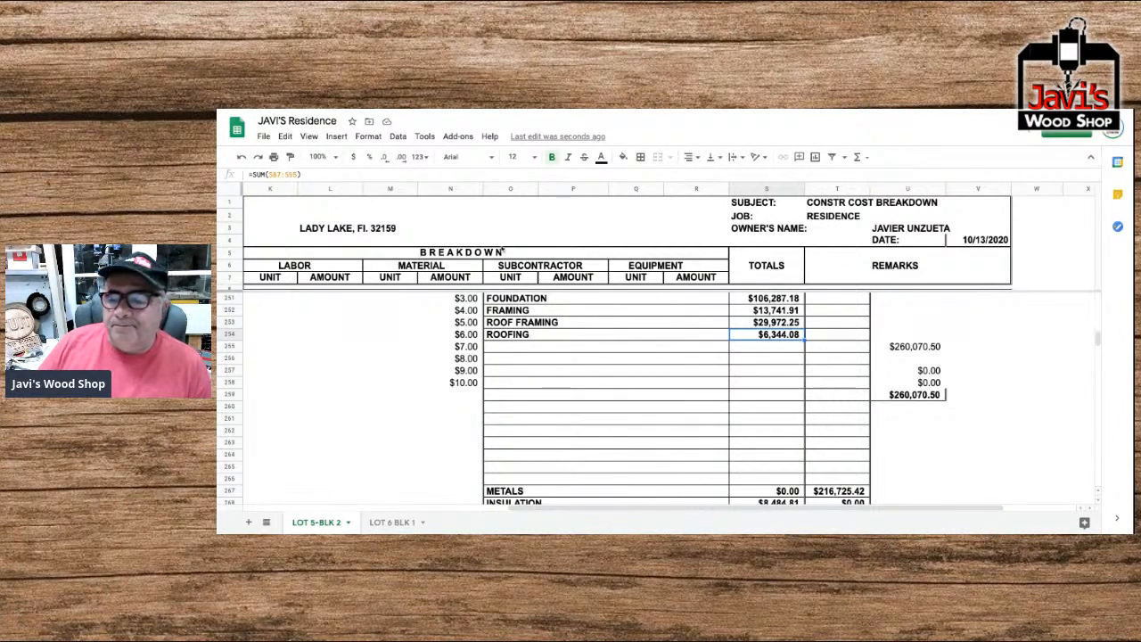
Examine the division sections, especially Roof Framing, Roofing and Insulation, to compare them with the Recap by Divisions table.
{"action": "scroll", "coordinate": [487, 289], "scroll_direction": "left", "scroll_amount": 8}
{"action": "scroll", "coordinate": [488, 290], "scroll_direction": "up", "scroll_amount": 10}
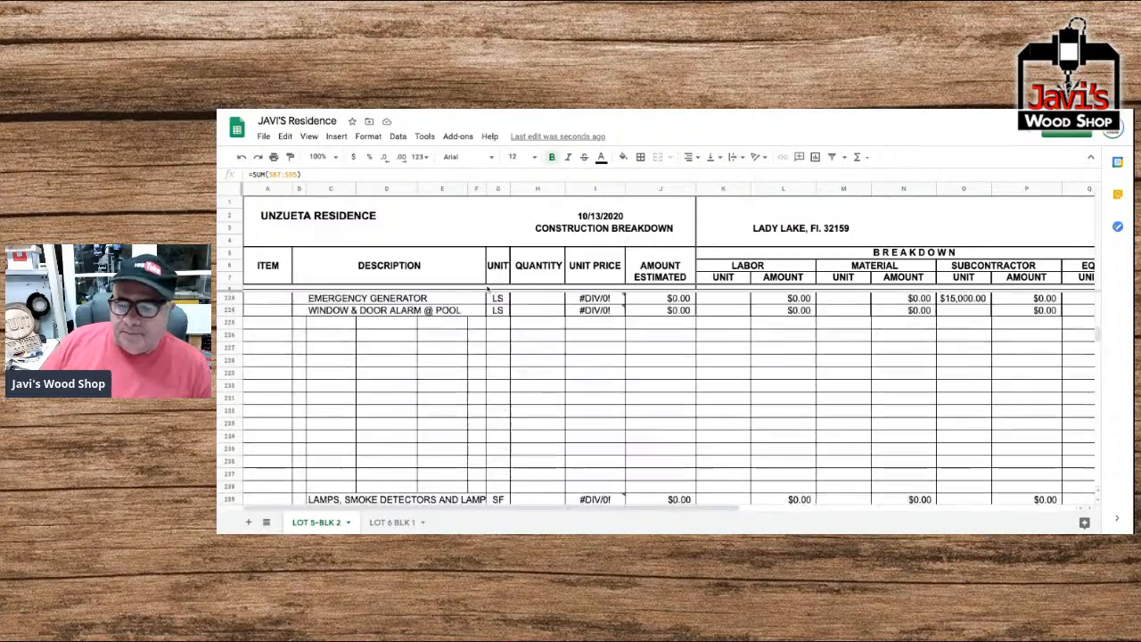
{"action": "scroll", "coordinate": [669, 399], "scroll_direction": "up", "scroll_amount": 5}
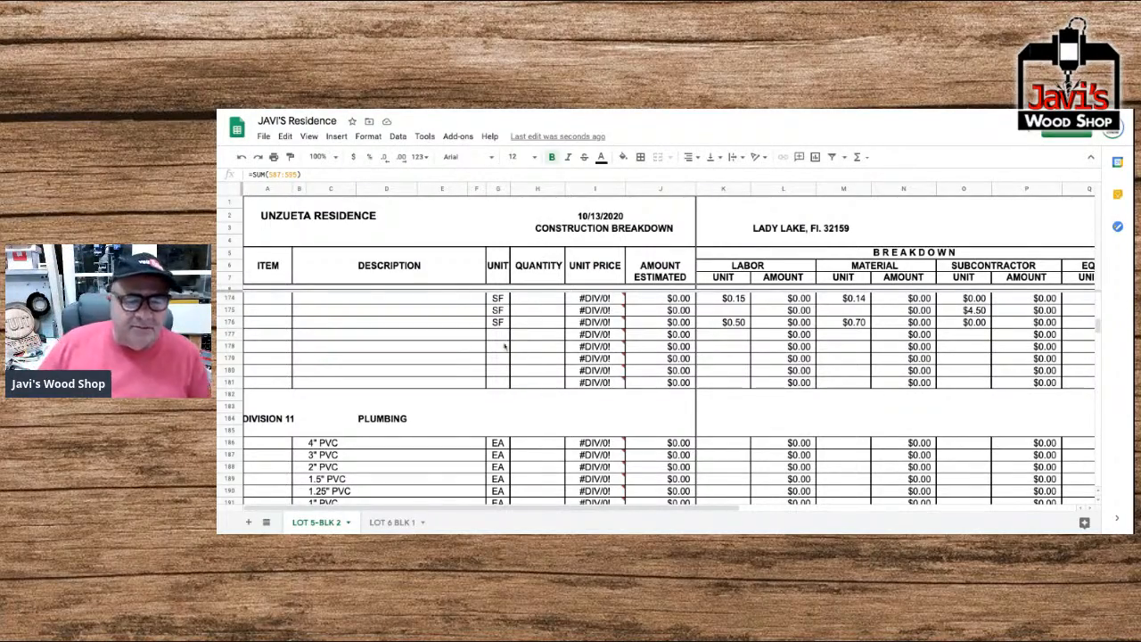
{"action": "scroll", "coordinate": [439, 335], "scroll_direction": "up", "scroll_amount": 1}
{"action": "scroll", "coordinate": [439, 336], "scroll_direction": "up", "scroll_amount": 15}
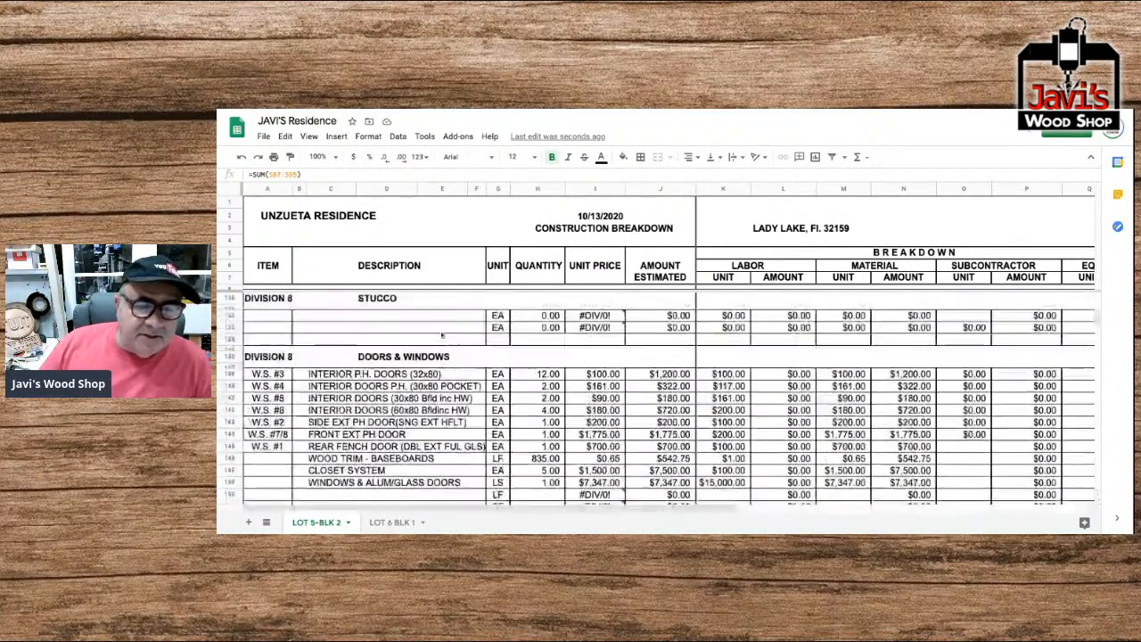
{"action": "scroll", "coordinate": [443, 335], "scroll_direction": "up", "scroll_amount": 15}
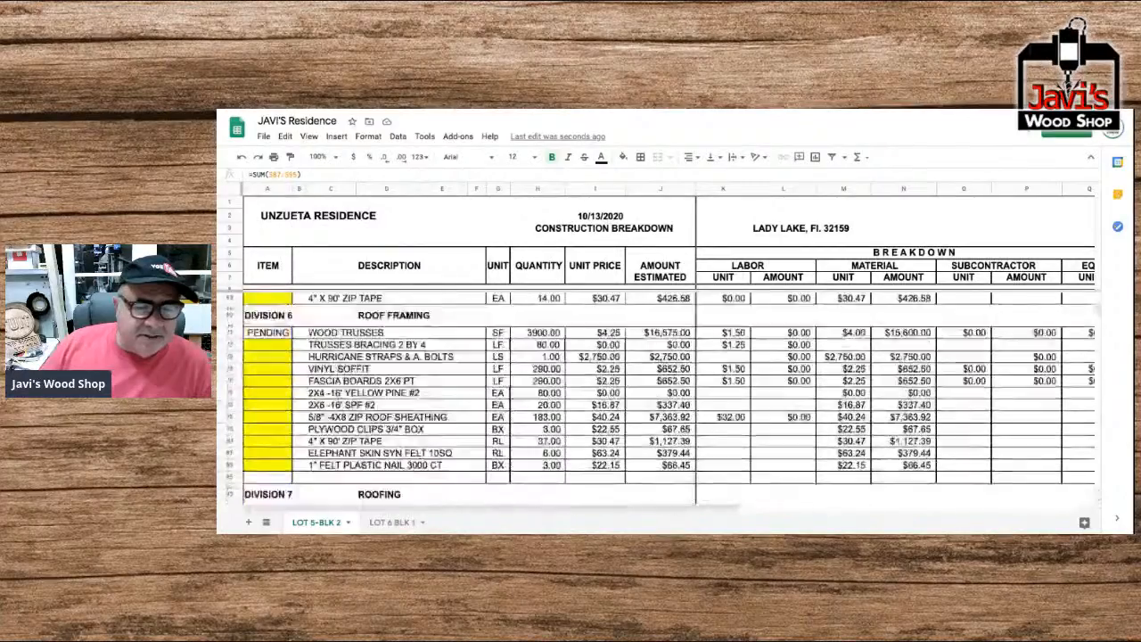
{"action": "scroll", "coordinate": [660, 401], "scroll_direction": "down", "scroll_amount": 8}
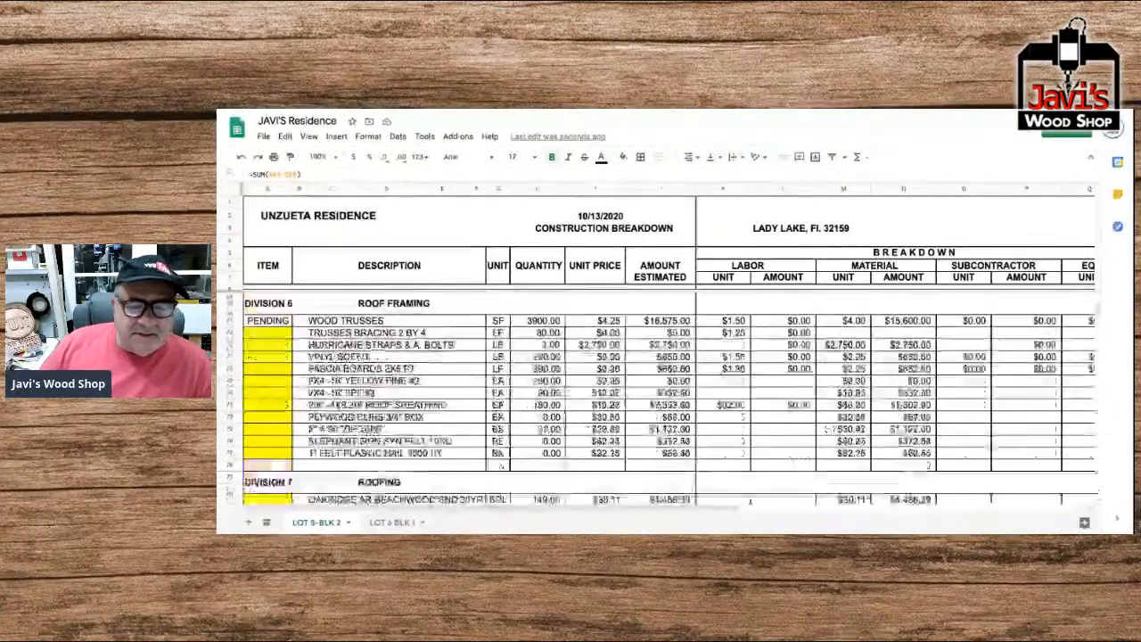
{"action": "scroll", "coordinate": [660, 401], "scroll_direction": "up", "scroll_amount": 2}
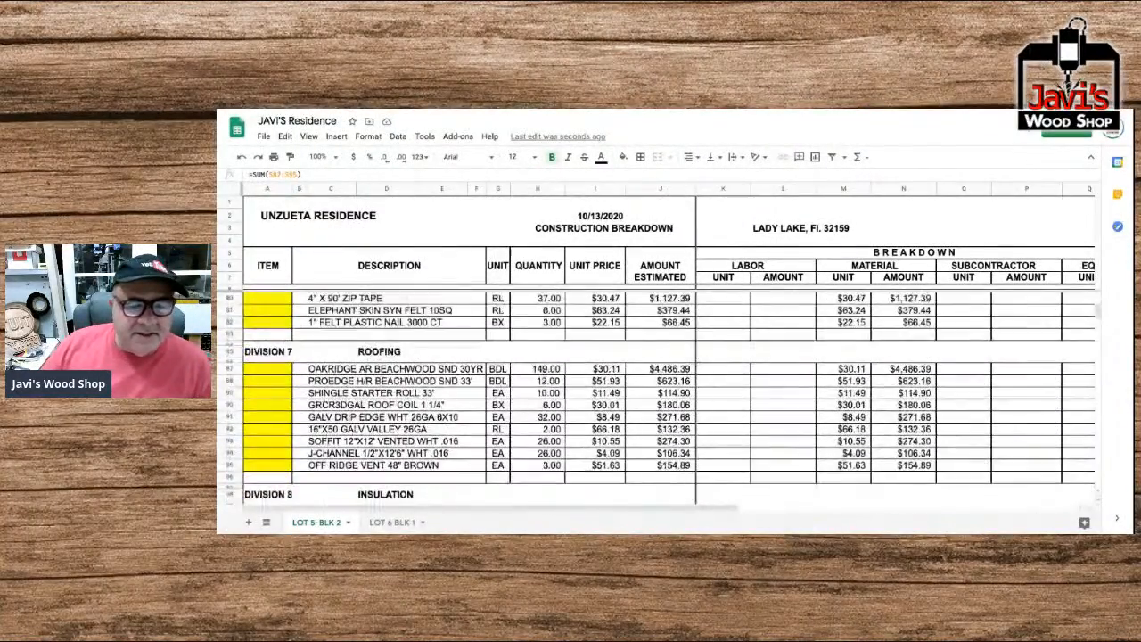
{"action": "scroll", "coordinate": [657, 400], "scroll_direction": "down", "scroll_amount": 20}
{"action": "scroll", "coordinate": [657, 400], "scroll_direction": "right", "scroll_amount": 2}
{"action": "scroll", "coordinate": [669, 401], "scroll_direction": "down", "scroll_amount": 20}
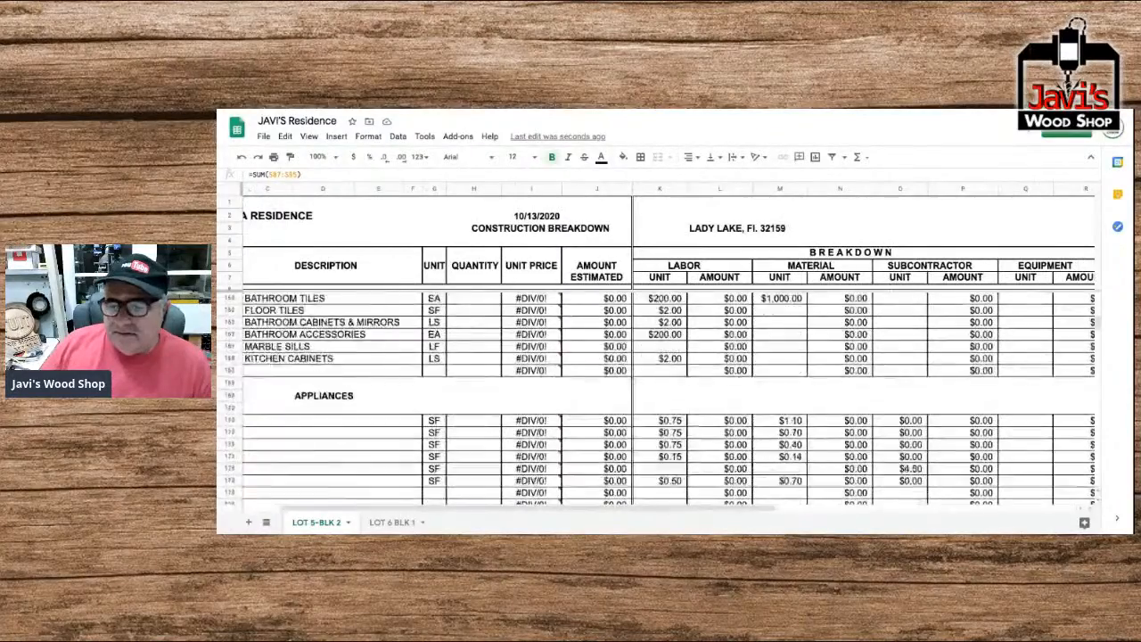
{"action": "scroll", "coordinate": [669, 400], "scroll_direction": "left", "scroll_amount": 2}
{"action": "scroll", "coordinate": [473, 336], "scroll_direction": "down", "scroll_amount": 12}
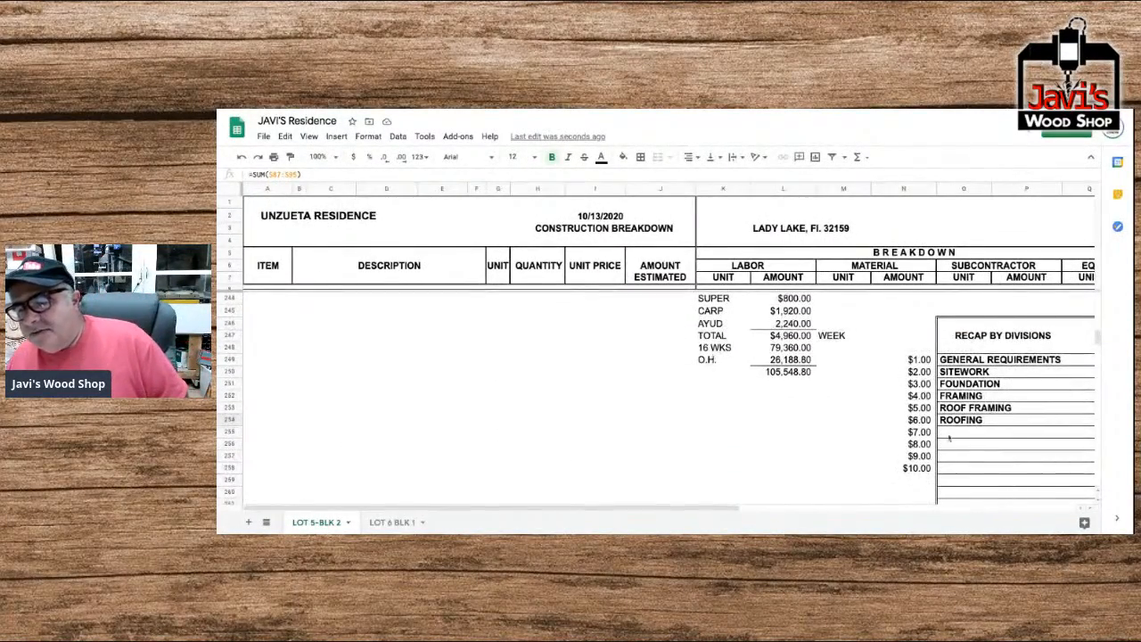
Format the recap row numbers in column N, from N249 down, as plain numbers without decimal places.
{"action": "left_click", "coordinate": [920, 360]}
{"action": "key", "text": "shift+Down"}
{"action": "key", "text": "shift+Down"}
{"action": "key", "text": "shift+Down"}
{"action": "key", "text": "shift+Down"}
{"action": "key", "text": "shift+Down"}
{"action": "key", "text": "shift+Down"}
{"action": "key", "text": "shift+Down"}
{"action": "key", "text": "shift+Down"}
{"action": "key", "text": "shift+Down"}
{"action": "key", "text": "shift+Down"}
{"action": "key", "text": "shift+Down"}
{"action": "key", "text": "shift+Down"}
{"action": "key", "text": "shift+Down"}
{"action": "key", "text": "shift+Down"}
{"action": "key", "text": "shift+Down"}
{"action": "key", "text": "shift+Down"}
{"action": "key", "text": "shift+Down"}
{"action": "key", "text": "shift+Down"}
{"action": "key", "text": "shift+Down"}
{"action": "key", "text": "shift+Down"}
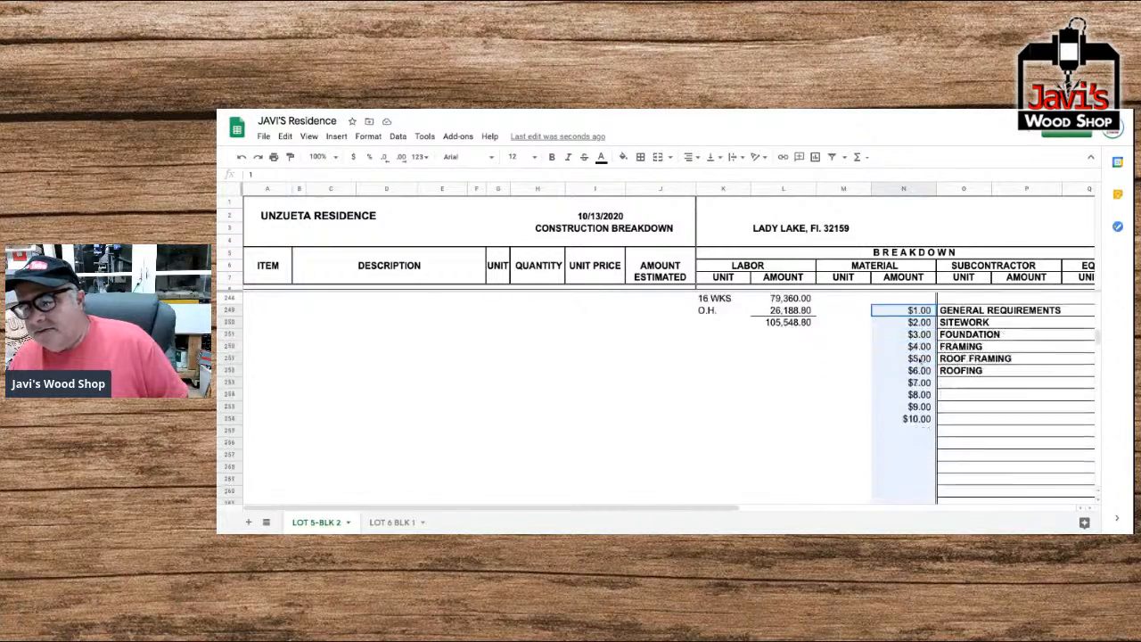
{"action": "key", "text": "shift+Up"}
{"action": "key", "text": "shift+Up"}
{"action": "key", "text": "shift+Up"}
{"action": "key", "text": "shift+Up"}
{"action": "key", "text": "shift+Up"}
{"action": "key", "text": "shift+Up"}
{"action": "key", "text": "shift+Up"}
{"action": "key", "text": "shift+Up"}
{"action": "key", "text": "shift+Down"}
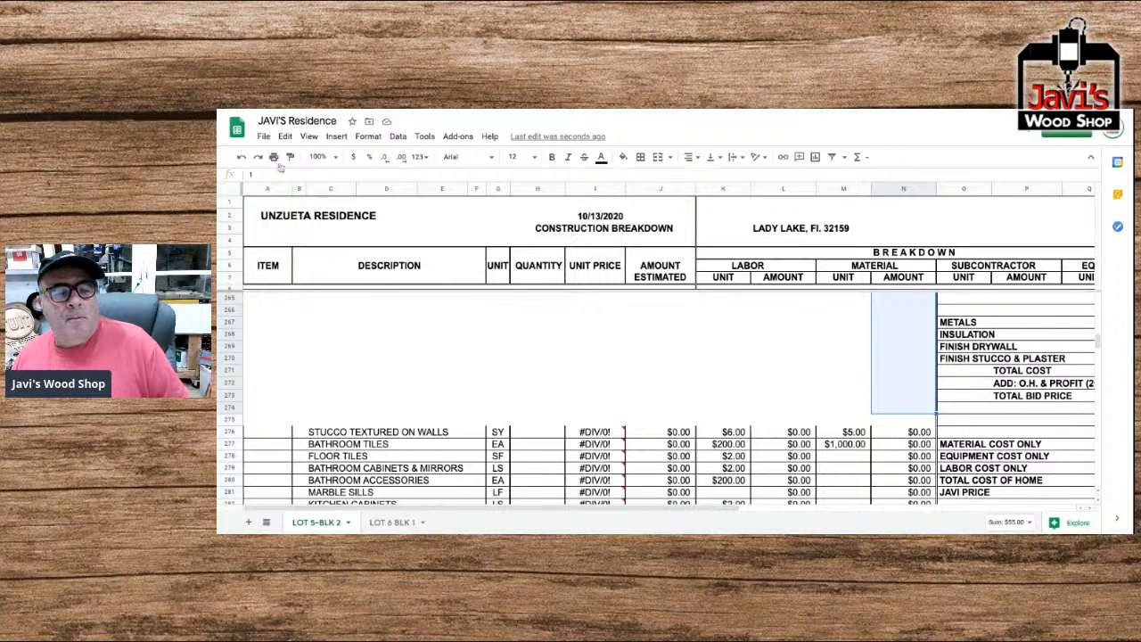
{"action": "left_click", "coordinate": [419, 157]}
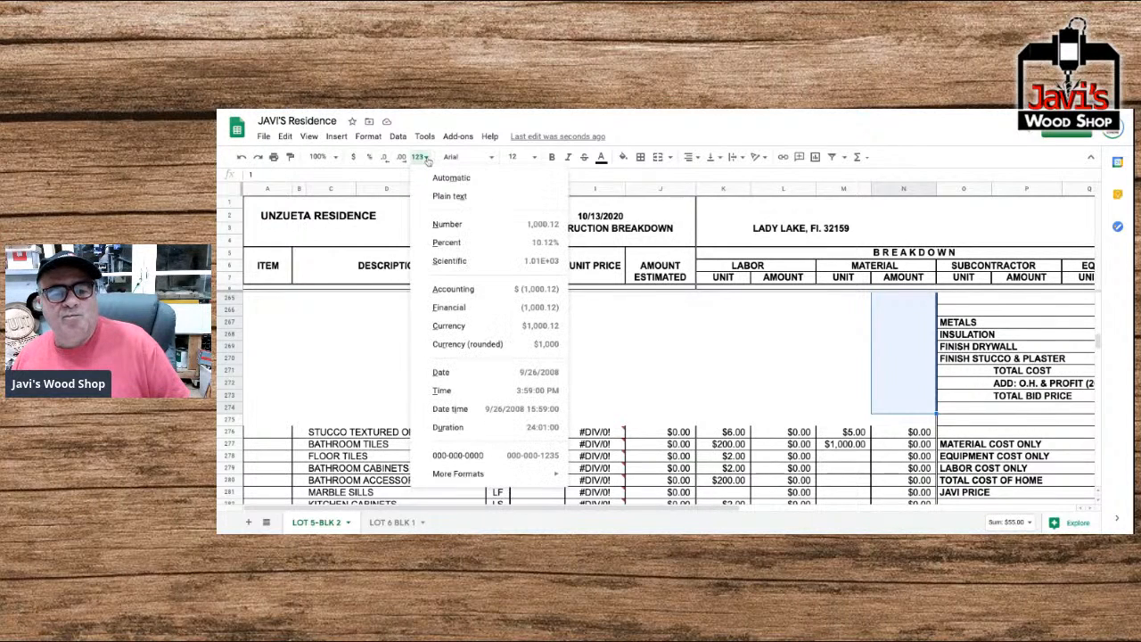
{"action": "left_click", "coordinate": [448, 225]}
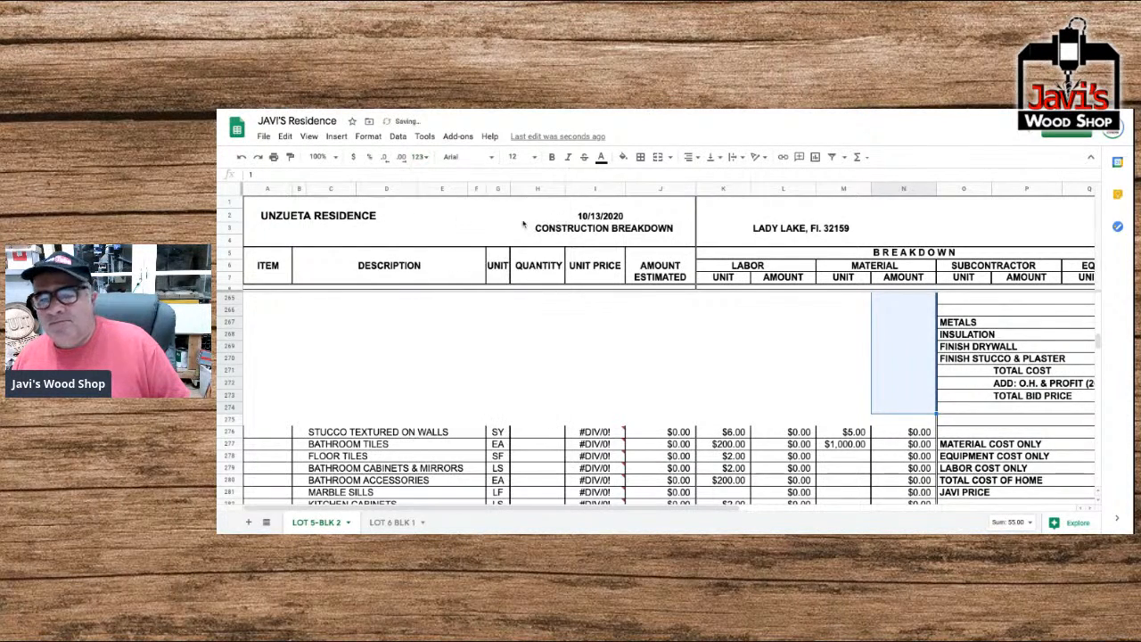
{"action": "scroll", "coordinate": [919, 340], "scroll_direction": "up", "scroll_amount": 5}
{"action": "scroll", "coordinate": [919, 340], "scroll_direction": "up", "scroll_amount": 1}
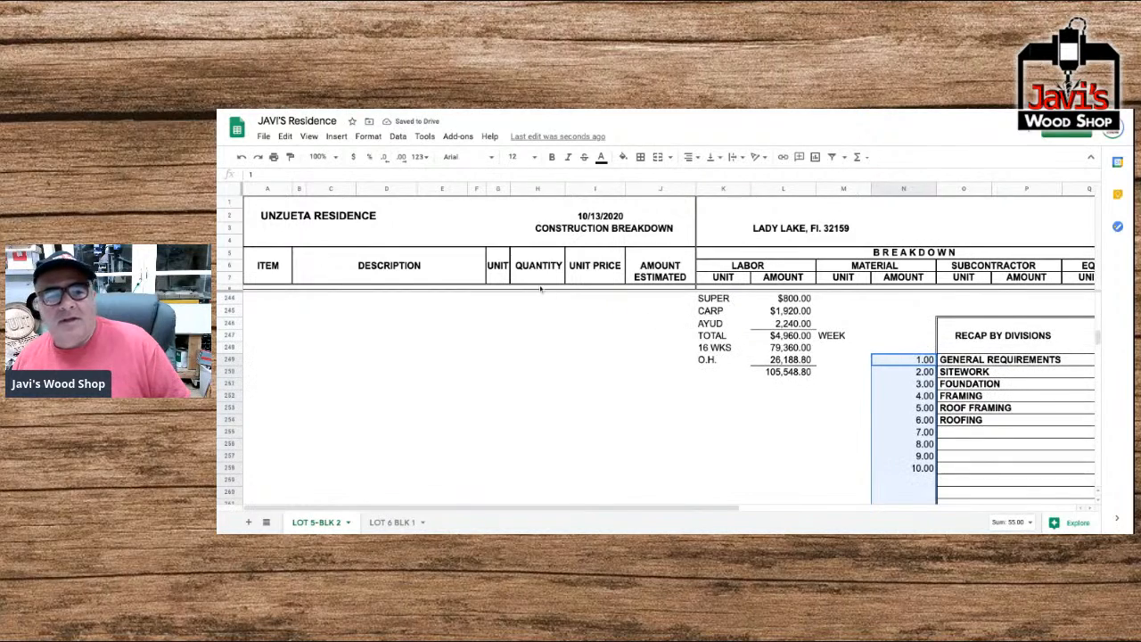
{"action": "left_click", "coordinate": [385, 157]}
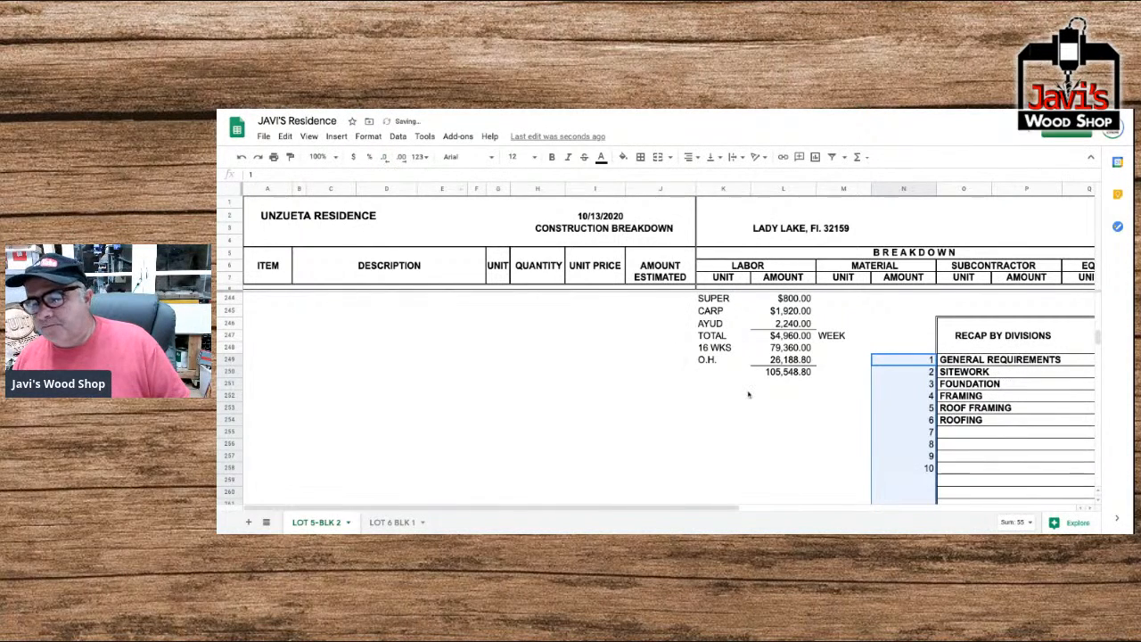
Continue numbering the recap rows in column N from 11 to 16, in cells N259 to N264.
{"action": "scroll", "coordinate": [881, 440], "scroll_direction": "down", "scroll_amount": 1}
{"action": "left_click", "coordinate": [901, 447]}
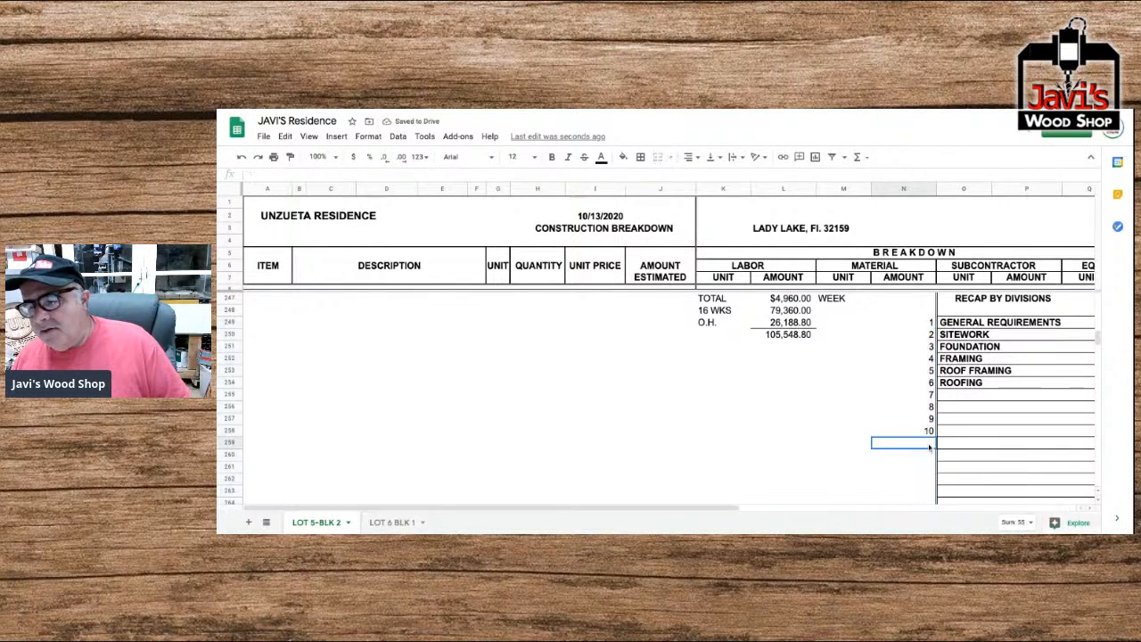
{"action": "type", "text": "11"}
{"action": "key", "text": "Return"}
{"action": "type", "text": "12"}
{"action": "key", "text": "Return"}
{"action": "type", "text": "13"}
{"action": "key", "text": "Return"}
{"action": "type", "text": "14"}
{"action": "key", "text": "Return"}
{"action": "type", "text": "15"}
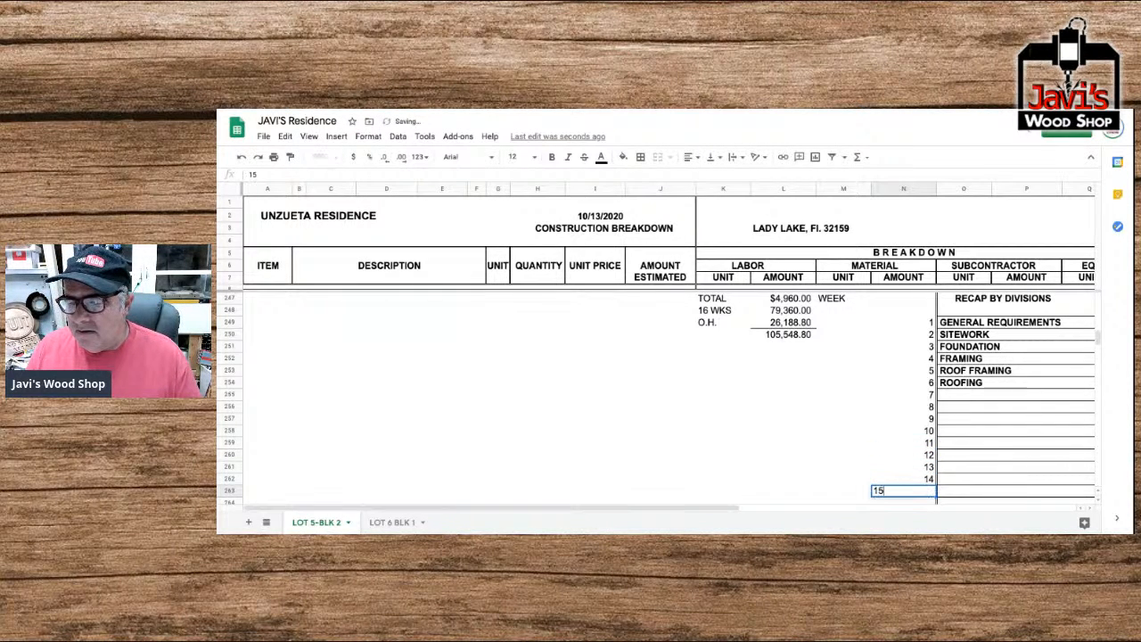
{"action": "key", "text": "Return"}
{"action": "type", "text": "16"}
{"action": "key", "text": "Return"}
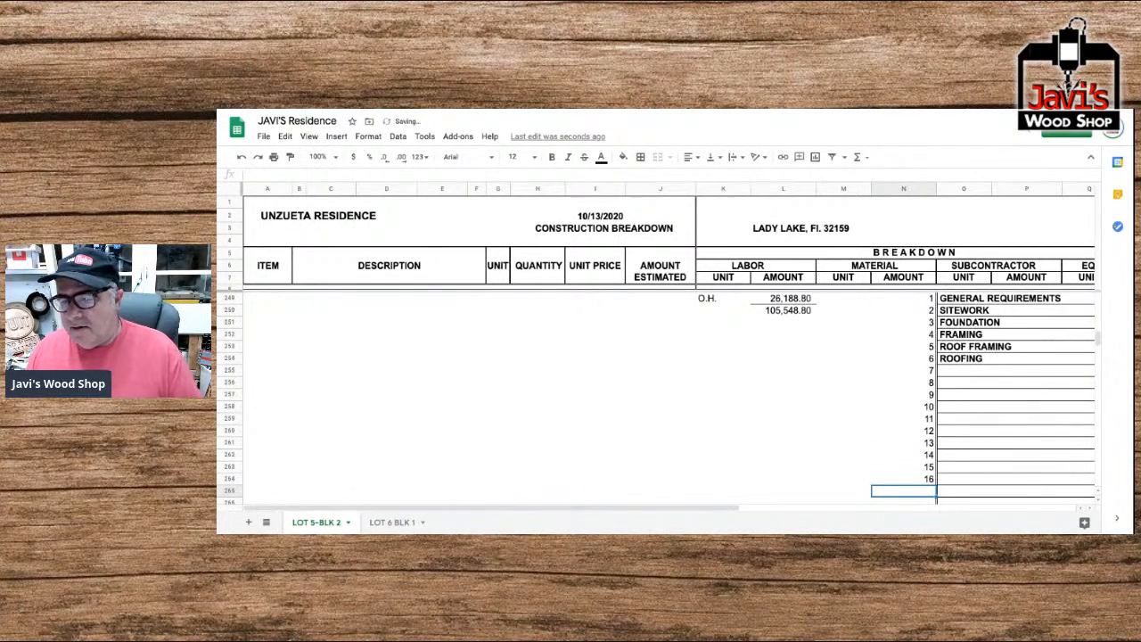
Number the next recap rows 17 to 20 in N265:N268, giving Metals 19 and Insulation 20.
{"action": "type", "text": "17"}
{"action": "key", "text": "Return"}
{"action": "type", "text": "18"}
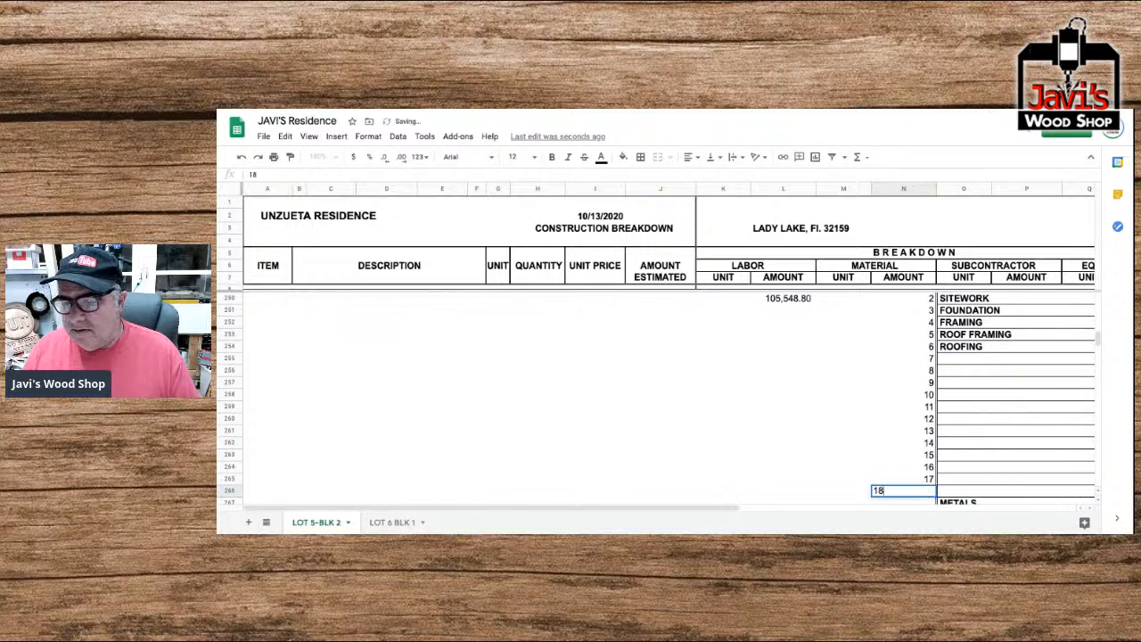
{"action": "key", "text": "Return"}
{"action": "type", "text": "16"}
{"action": "key", "text": "Return"}
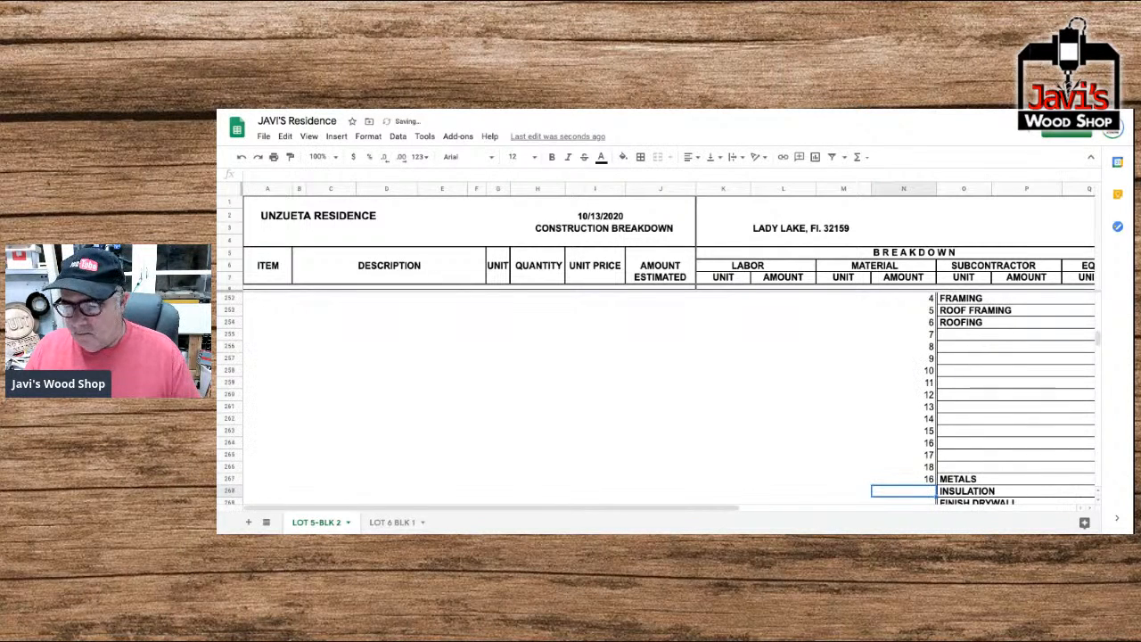
{"action": "key", "text": "Up"}
{"action": "type", "text": "19"}
{"action": "key", "text": "Return"}
{"action": "type", "text": "20"}
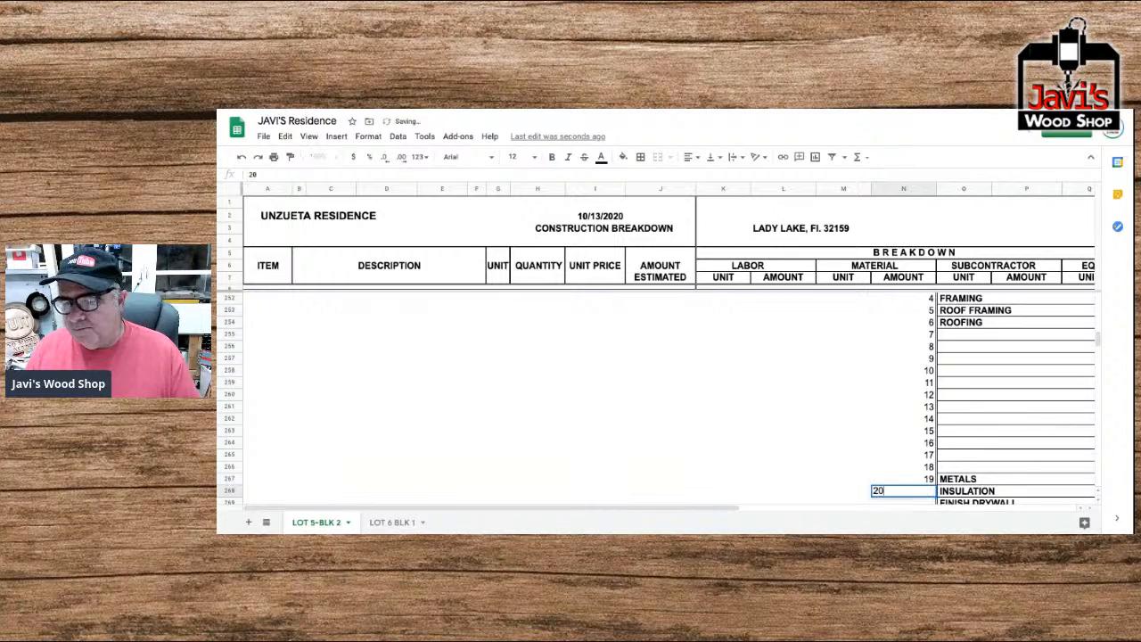
{"action": "key", "text": "Return"}
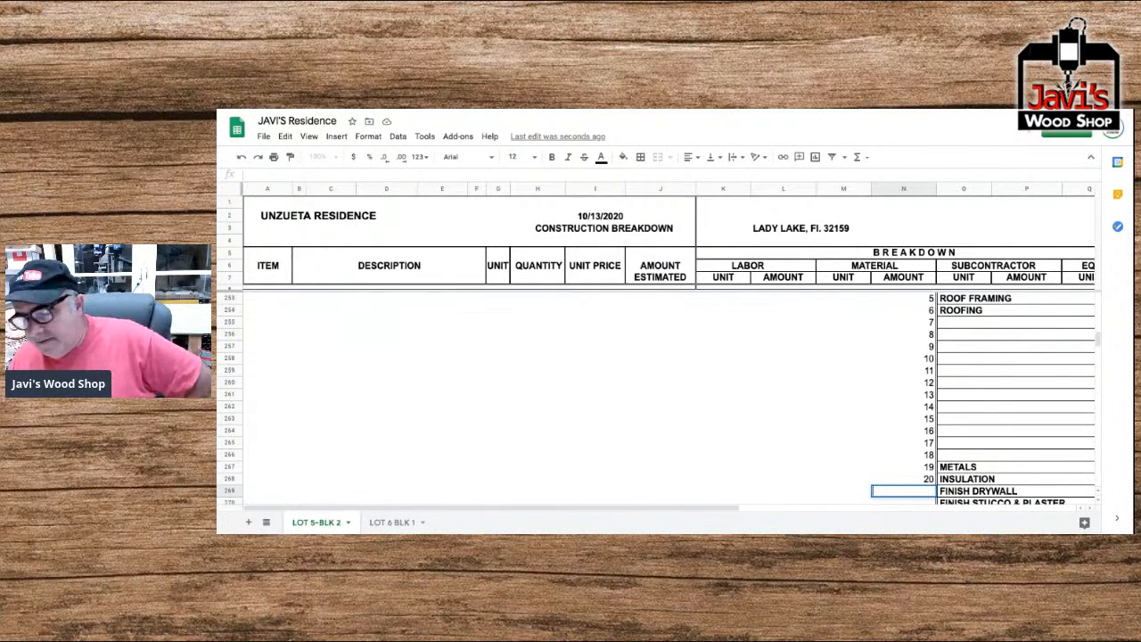
Number the Finish Drywall row 21 and the Finish Stucco & Plaster row 22 in column N.
{"action": "scroll", "coordinate": [669, 397], "scroll_direction": "right", "scroll_amount": 1}
{"action": "scroll", "coordinate": [669, 396], "scroll_direction": "up", "scroll_amount": 1}
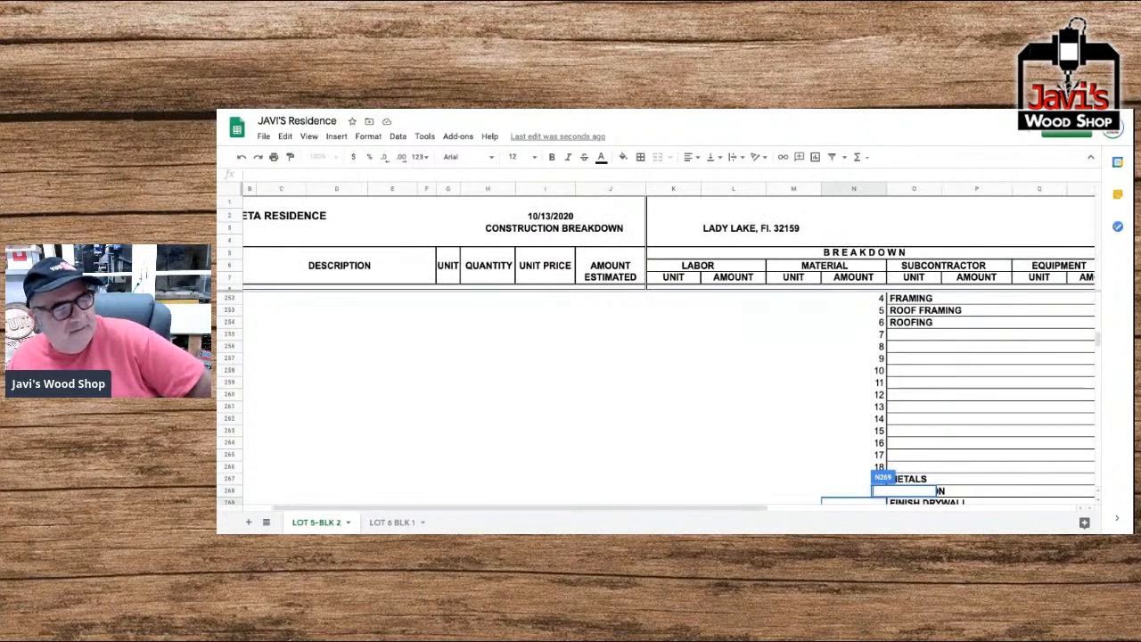
{"action": "scroll", "coordinate": [668, 397], "scroll_direction": "right", "scroll_amount": 1}
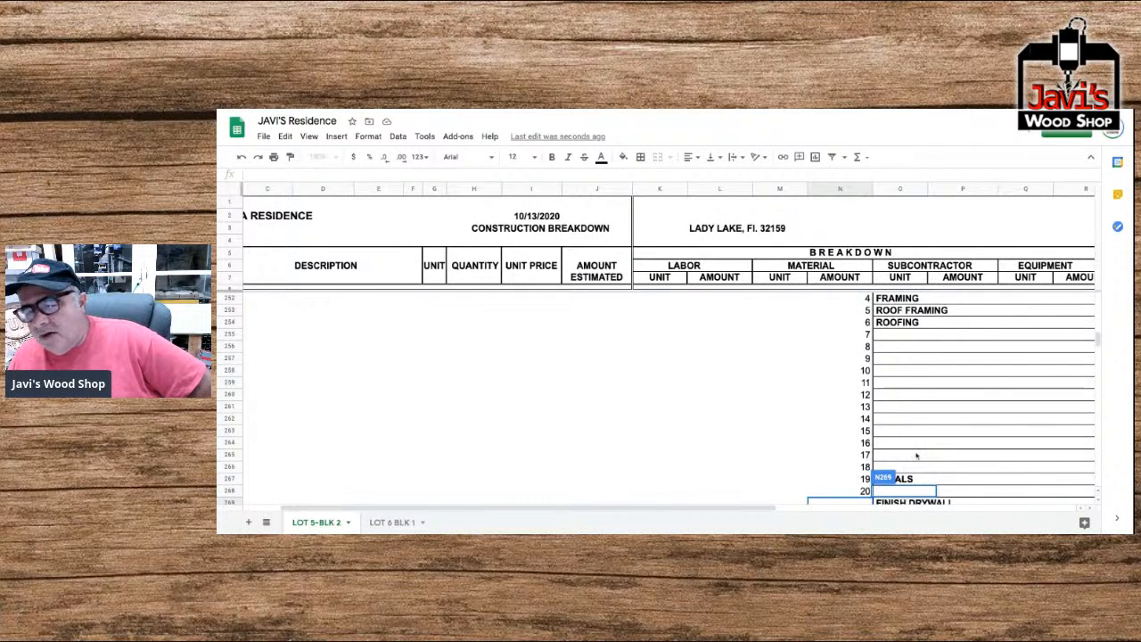
{"action": "scroll", "coordinate": [919, 469], "scroll_direction": "down", "scroll_amount": 1}
{"action": "scroll", "coordinate": [915, 469], "scroll_direction": "down", "scroll_amount": 1}
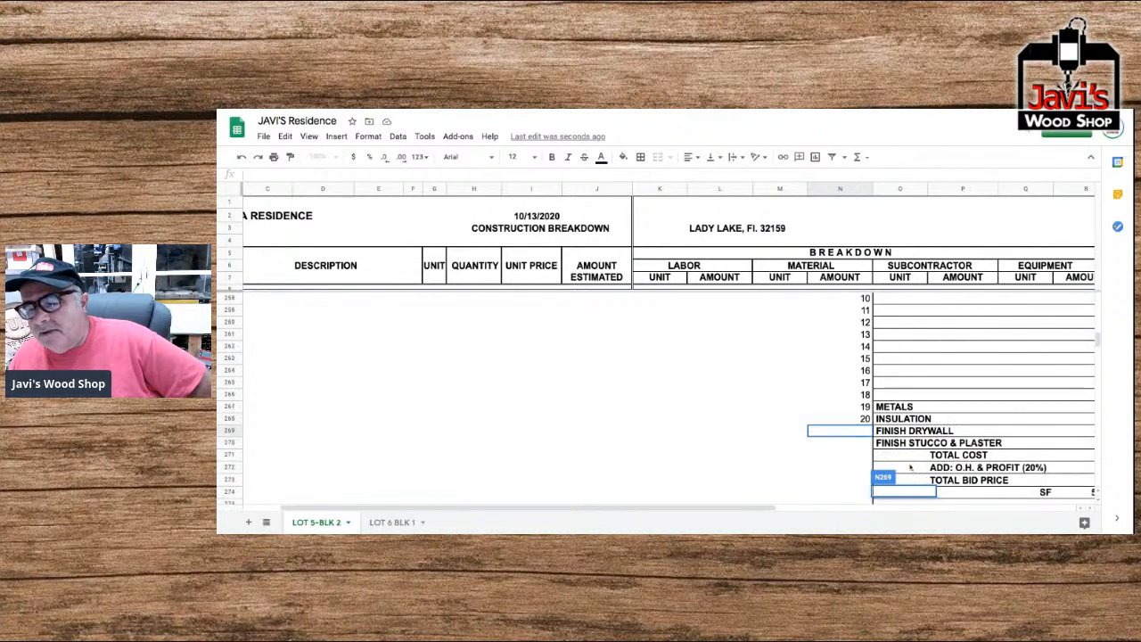
{"action": "left_click", "coordinate": [861, 434]}
{"action": "type", "text": "21"}
{"action": "key", "text": "Return"}
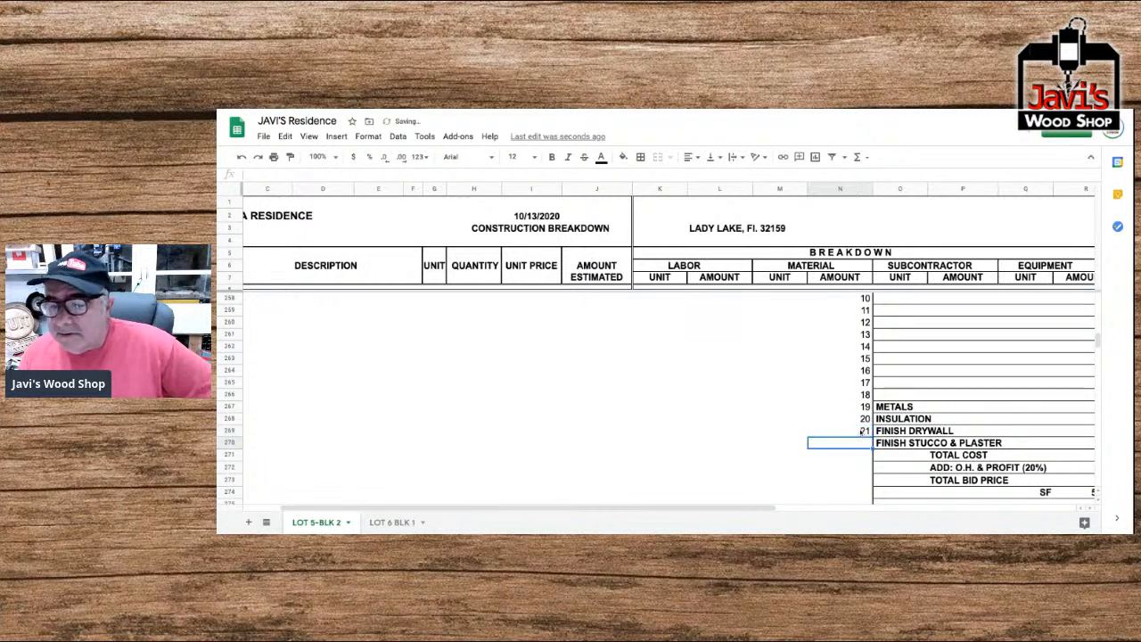
{"action": "type", "text": "22"}
{"action": "key", "text": "Return"}
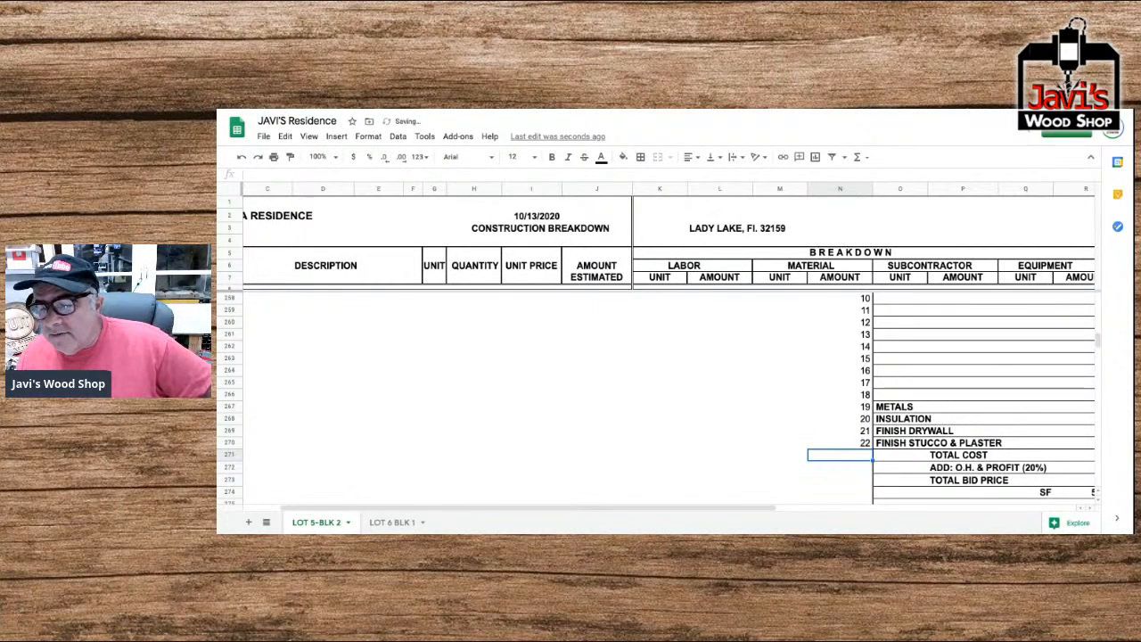
Review the division headings from General Requirements through Drywall and compare their order with the Recap by Divisions table.
{"action": "scroll", "coordinate": [852, 430], "scroll_direction": "up", "scroll_amount": 3}
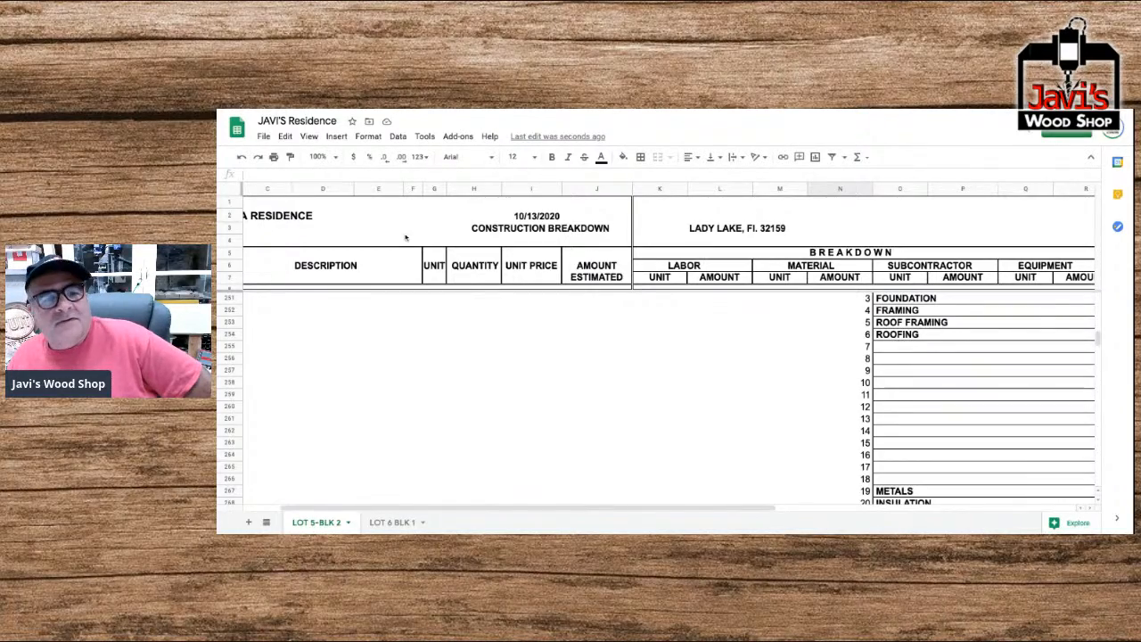
{"action": "scroll", "coordinate": [401, 232], "scroll_direction": "up", "scroll_amount": 12}
{"action": "scroll", "coordinate": [400, 232], "scroll_direction": "left", "scroll_amount": 1}
{"action": "scroll", "coordinate": [399, 232], "scroll_direction": "up", "scroll_amount": 20}
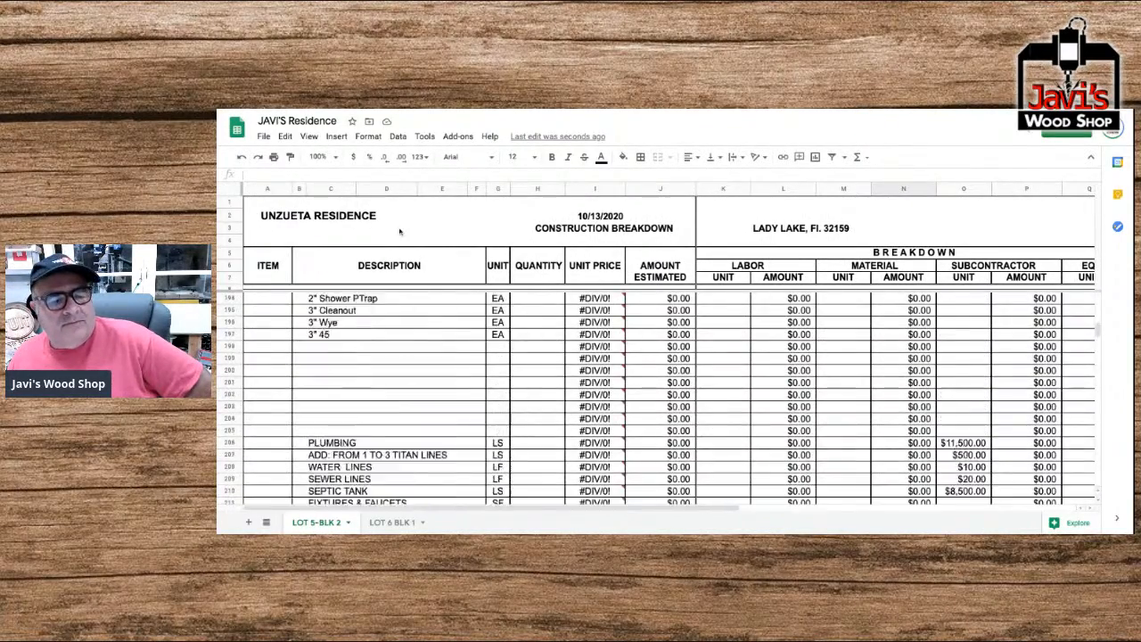
{"action": "scroll", "coordinate": [660, 396], "scroll_direction": "up", "scroll_amount": 10}
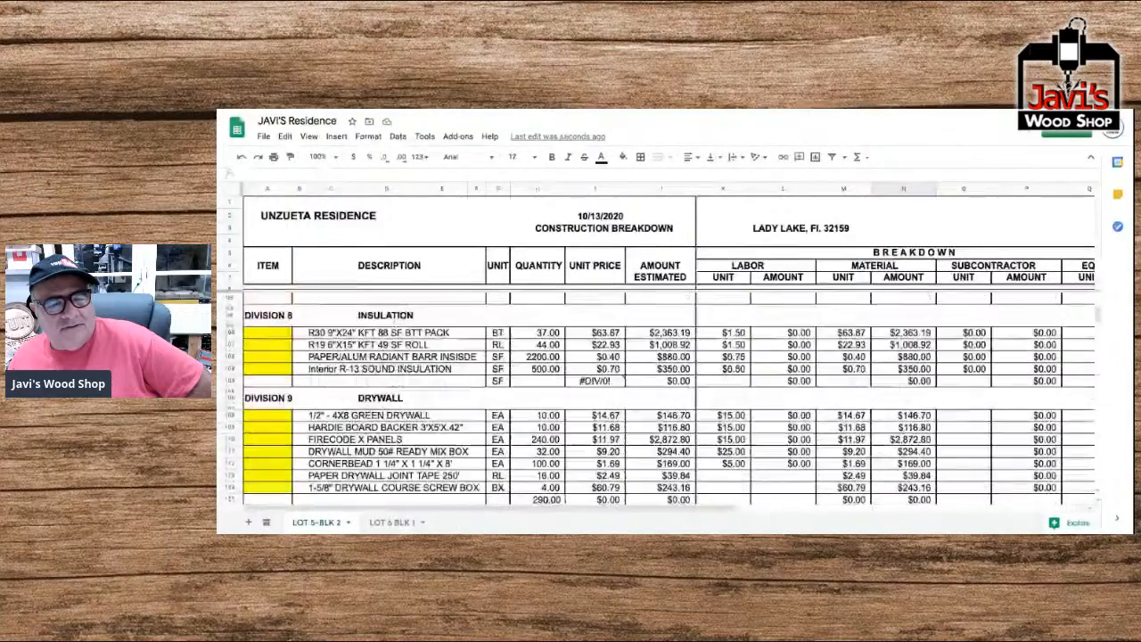
{"action": "scroll", "coordinate": [660, 397], "scroll_direction": "up", "scroll_amount": 4}
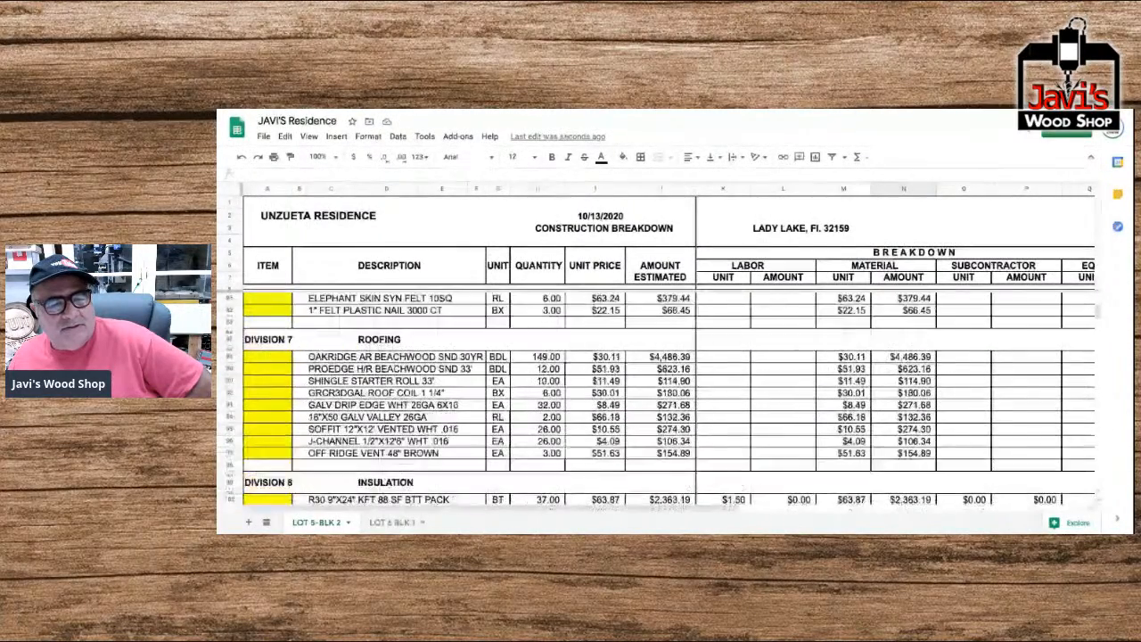
{"action": "scroll", "coordinate": [659, 397], "scroll_direction": "up", "scroll_amount": 6}
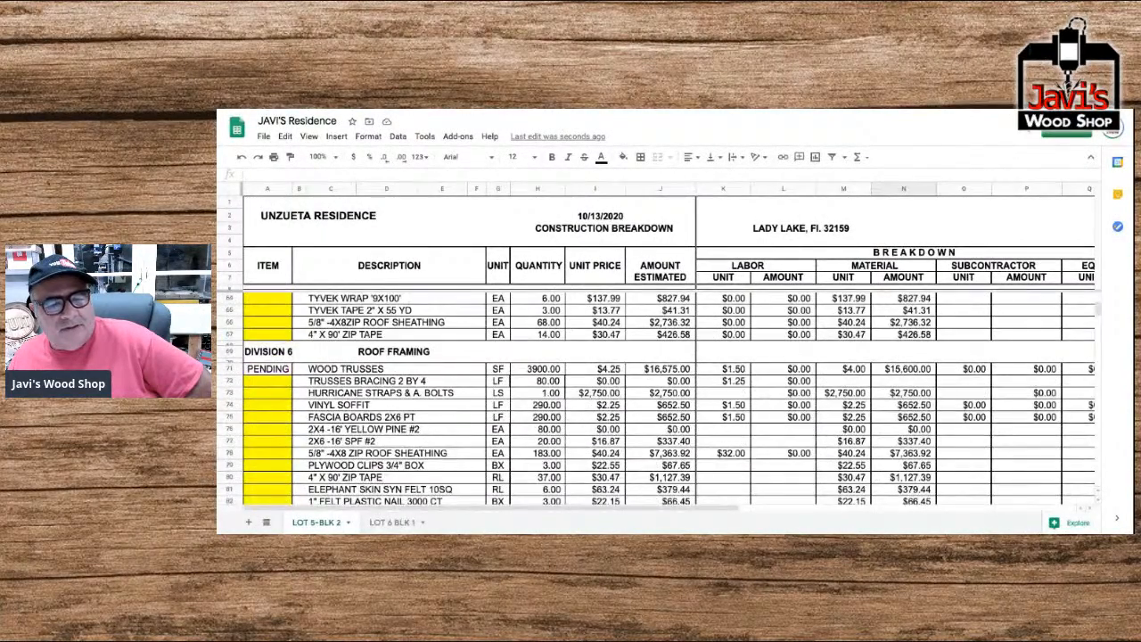
{"action": "scroll", "coordinate": [660, 397], "scroll_direction": "up", "scroll_amount": 10}
{"action": "scroll", "coordinate": [660, 396], "scroll_direction": "right", "scroll_amount": 2}
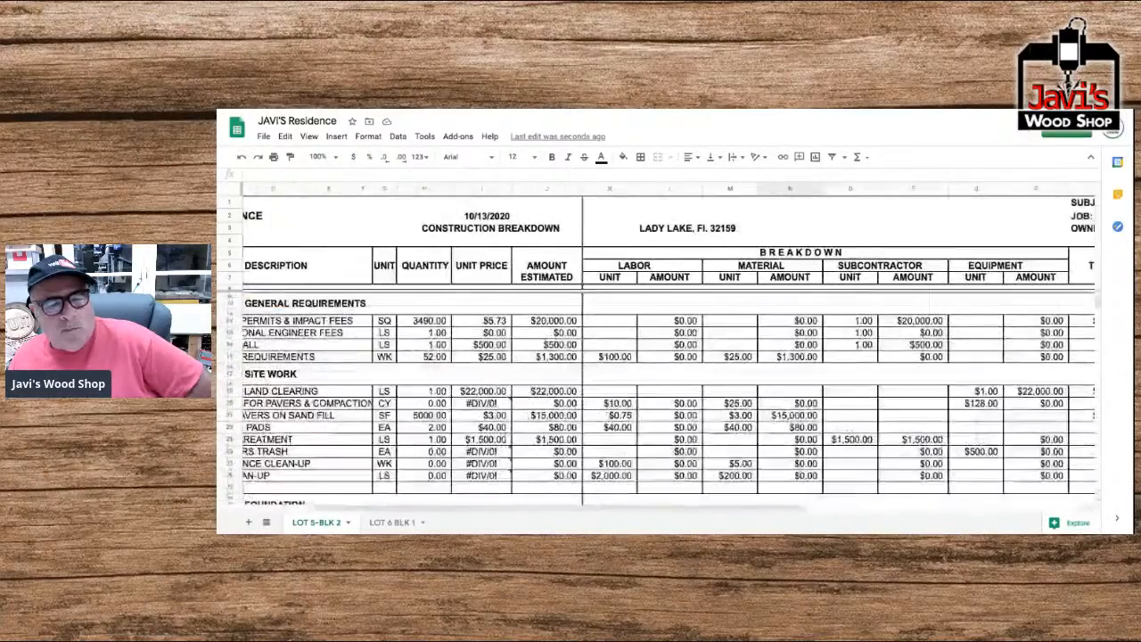
{"action": "scroll", "coordinate": [660, 397], "scroll_direction": "left", "scroll_amount": 2}
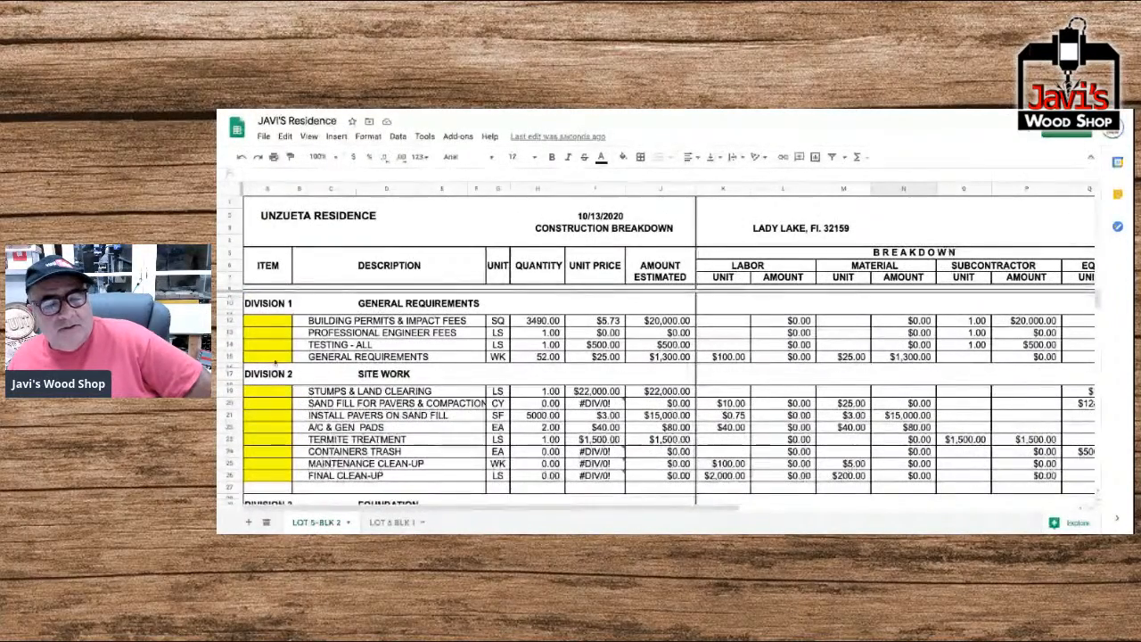
{"action": "scroll", "coordinate": [279, 389], "scroll_direction": "down", "scroll_amount": 5}
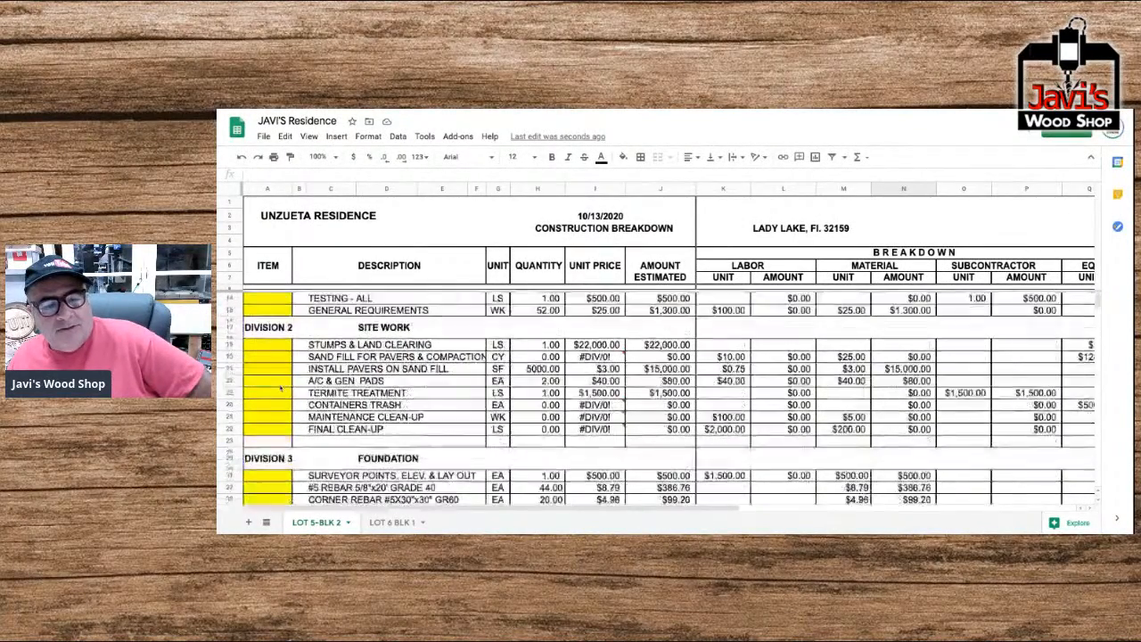
{"action": "scroll", "coordinate": [279, 386], "scroll_direction": "down", "scroll_amount": 3}
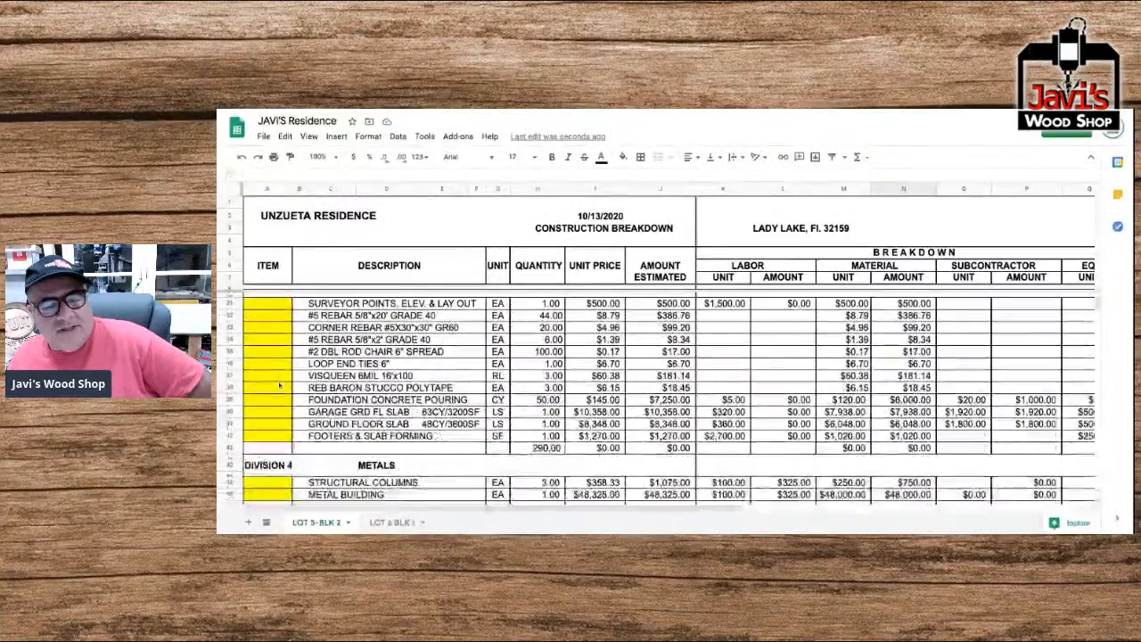
{"action": "scroll", "coordinate": [279, 386], "scroll_direction": "right", "scroll_amount": 10}
{"action": "scroll", "coordinate": [279, 382], "scroll_direction": "down", "scroll_amount": 5}
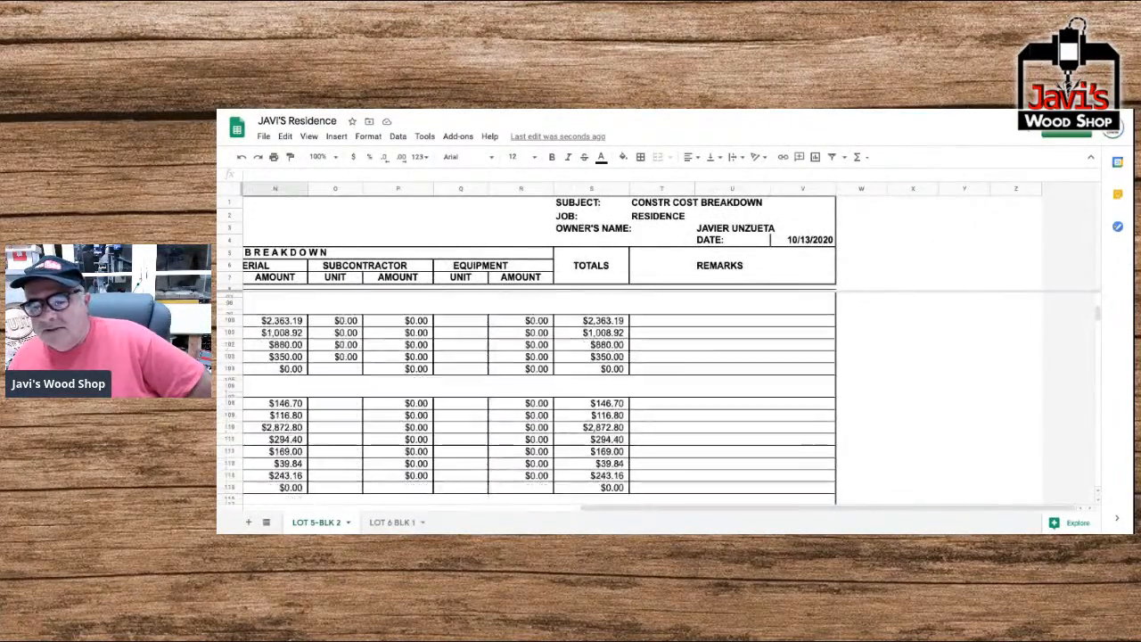
{"action": "scroll", "coordinate": [280, 381], "scroll_direction": "left", "scroll_amount": 6}
{"action": "scroll", "coordinate": [279, 381], "scroll_direction": "down", "scroll_amount": 5}
{"action": "scroll", "coordinate": [279, 382], "scroll_direction": "down", "scroll_amount": 5}
{"action": "scroll", "coordinate": [279, 382], "scroll_direction": "left", "scroll_amount": 2}
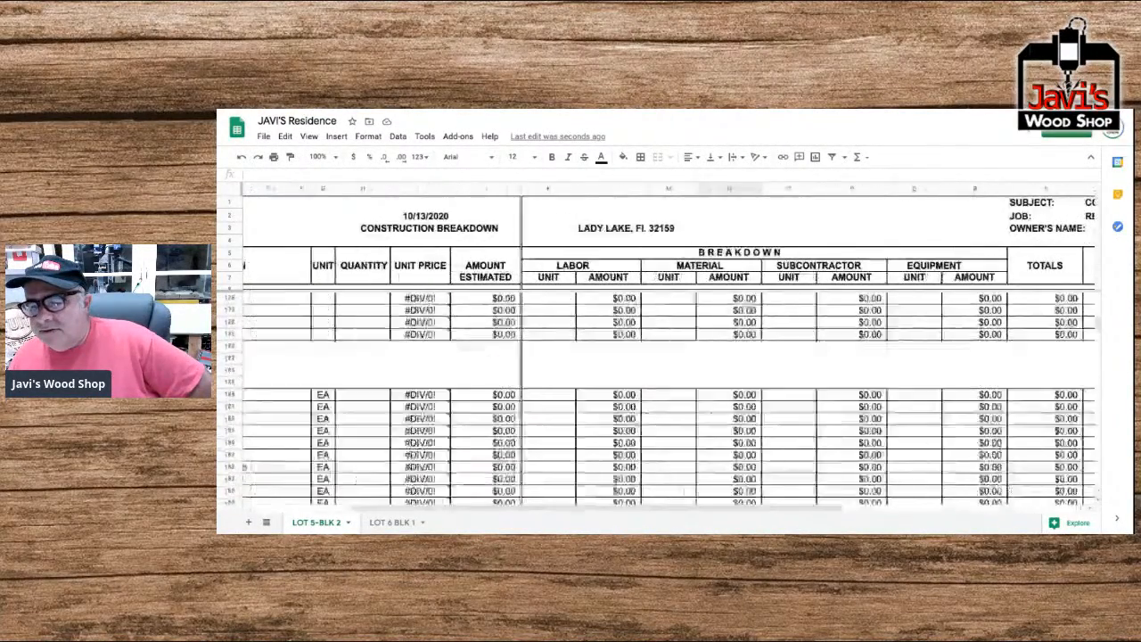
{"action": "scroll", "coordinate": [279, 381], "scroll_direction": "right", "scroll_amount": 2}
{"action": "scroll", "coordinate": [279, 382], "scroll_direction": "down", "scroll_amount": 3}
{"action": "scroll", "coordinate": [230, 392], "scroll_direction": "down", "scroll_amount": 5}
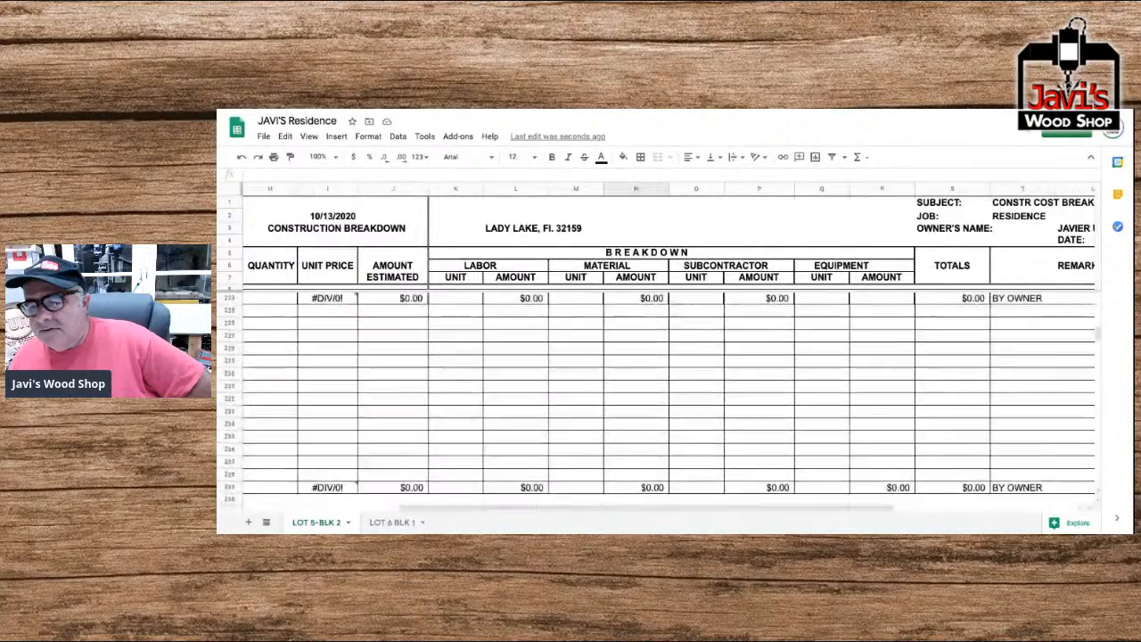
{"action": "scroll", "coordinate": [230, 392], "scroll_direction": "right", "scroll_amount": 3}
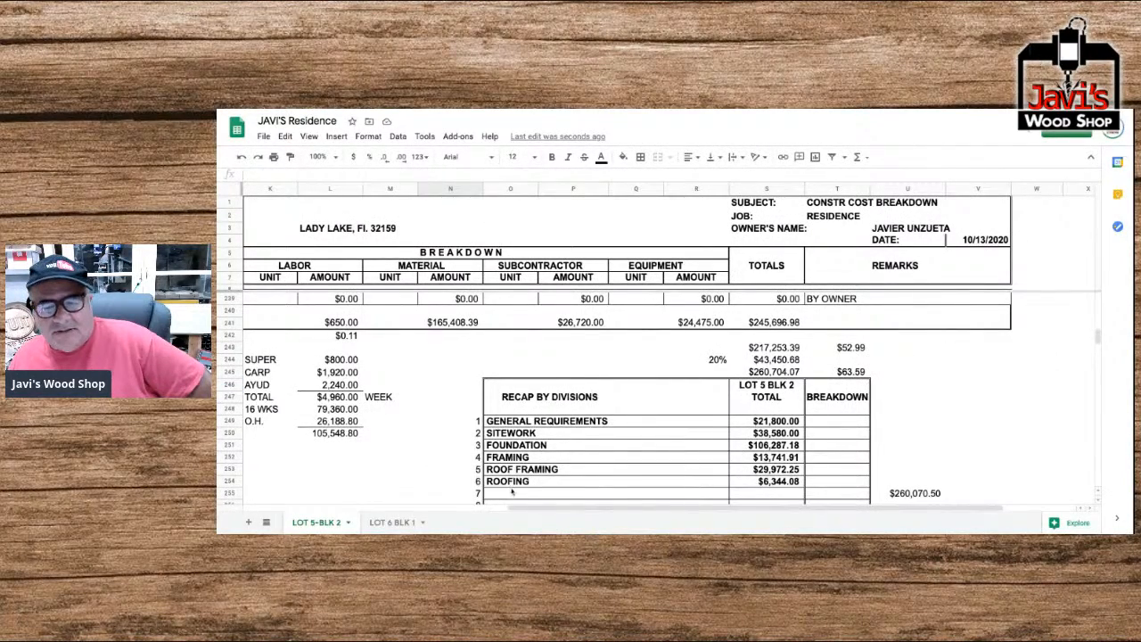
Copy the Framing, Roof Framing and Roofing recap entries together with their totals, O252:S254.
{"action": "scroll", "coordinate": [511, 489], "scroll_direction": "down", "scroll_amount": 1}
{"action": "left_click", "coordinate": [507, 420]}
{"action": "left_click_drag", "start_coordinate": [508, 420], "coordinate": [768, 444]}
{"action": "key", "text": "ctrl+c"}
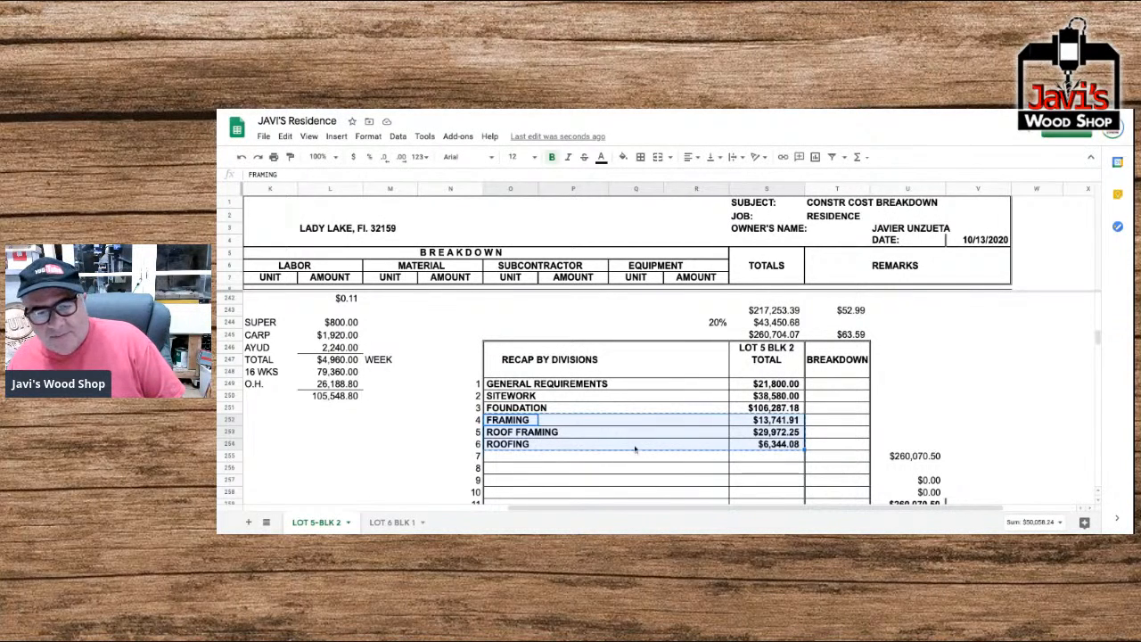
{"action": "left_click", "coordinate": [599, 433]}
{"action": "key", "text": "ctrl+v"}
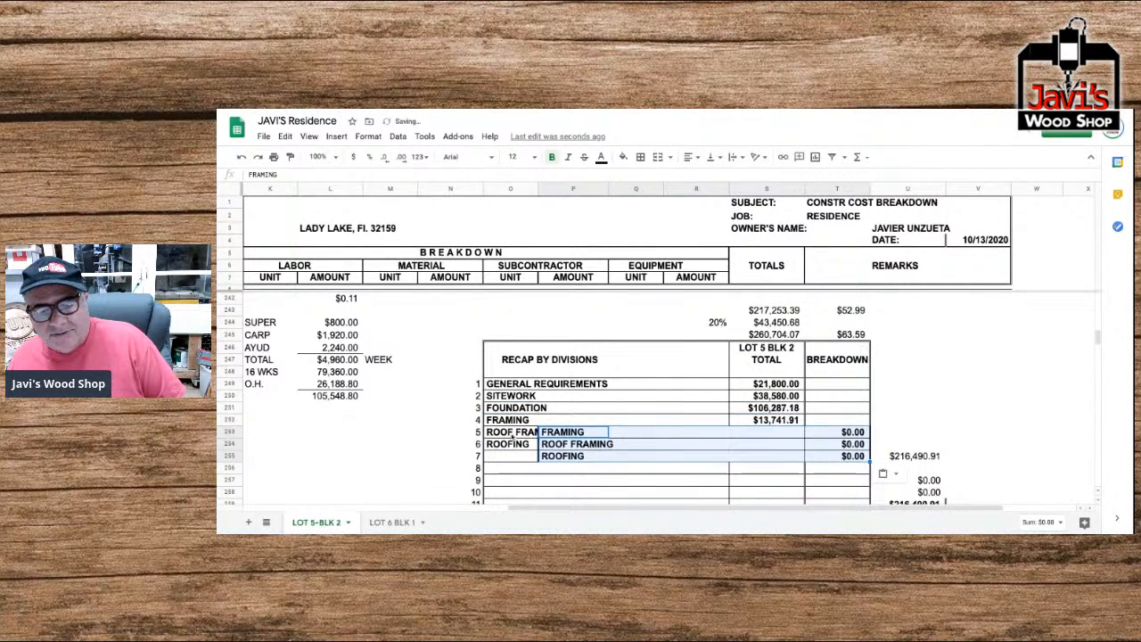
{"action": "key", "text": "ctrl+z"}
Paste the copied recap entries and totals one row lower, starting at O253 in row number 5.
{"action": "left_click", "coordinate": [538, 434]}
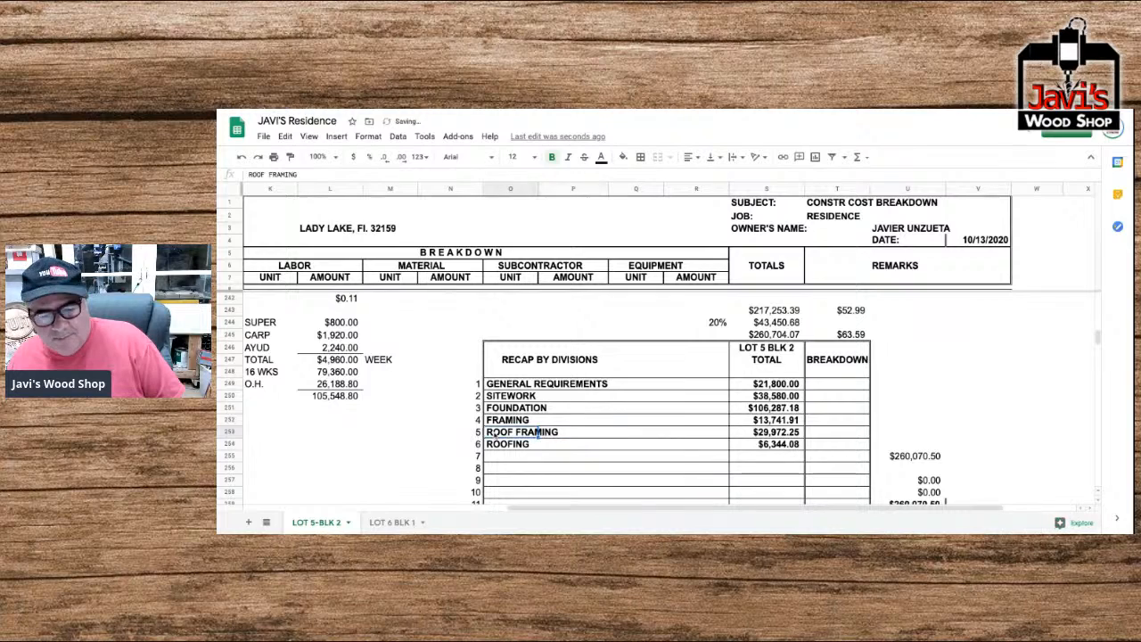
{"action": "key", "text": "ctrl+v"}
{"action": "left_click", "coordinate": [510, 420]}
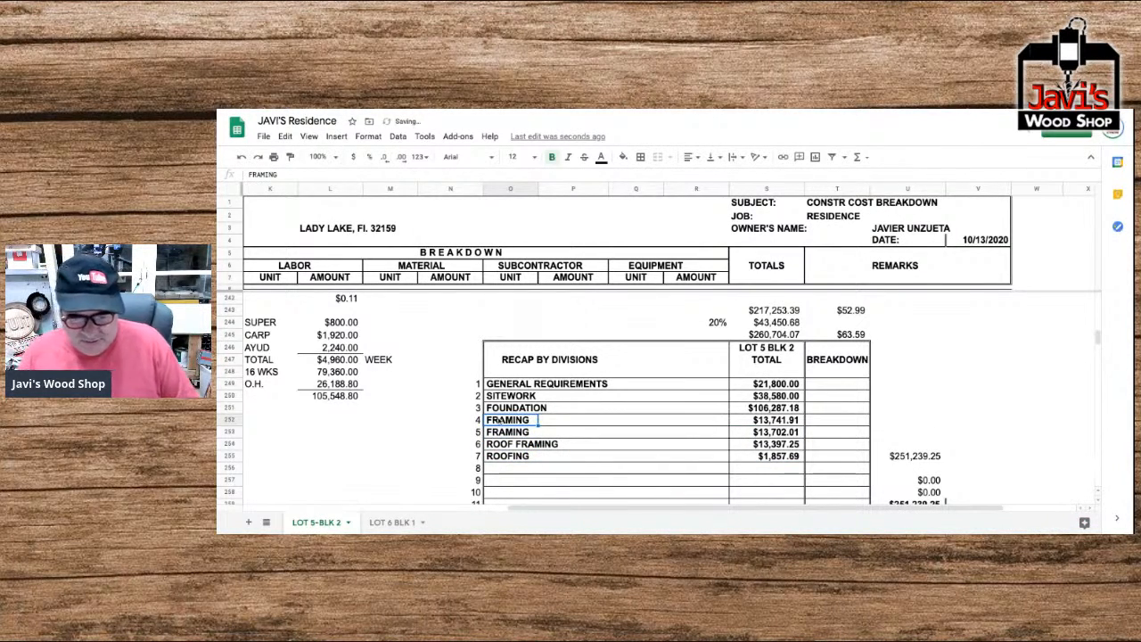
Rename the fourth Recap by Divisions entry, in cell O252, to METALS.
{"action": "type", "text": "METALS"}
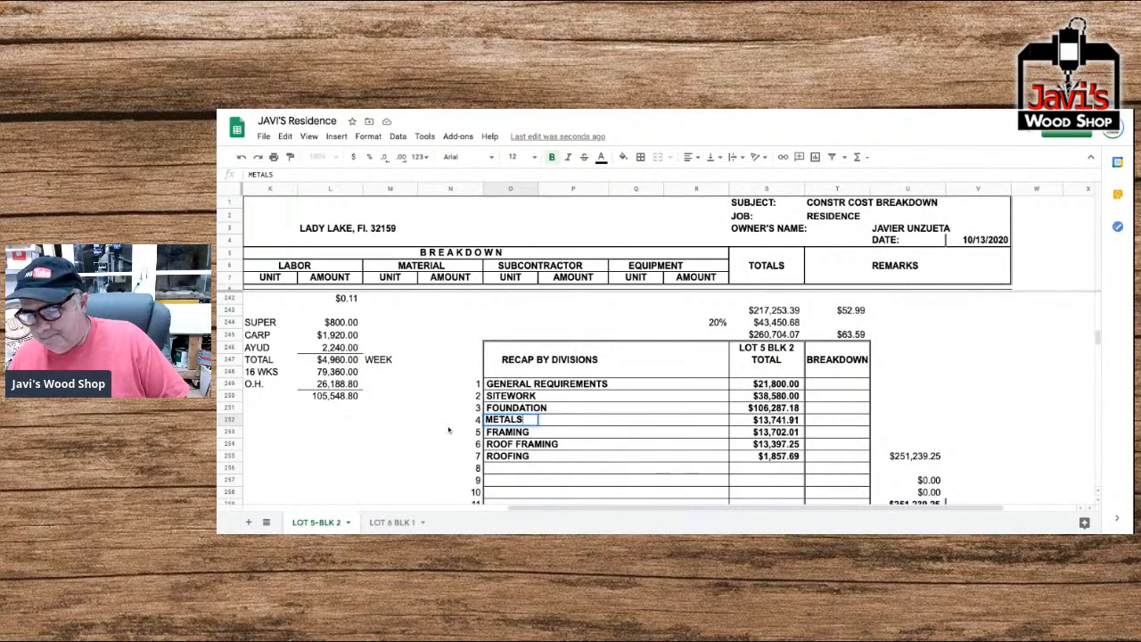
{"action": "scroll", "coordinate": [613, 399], "scroll_direction": "up", "scroll_amount": 10}
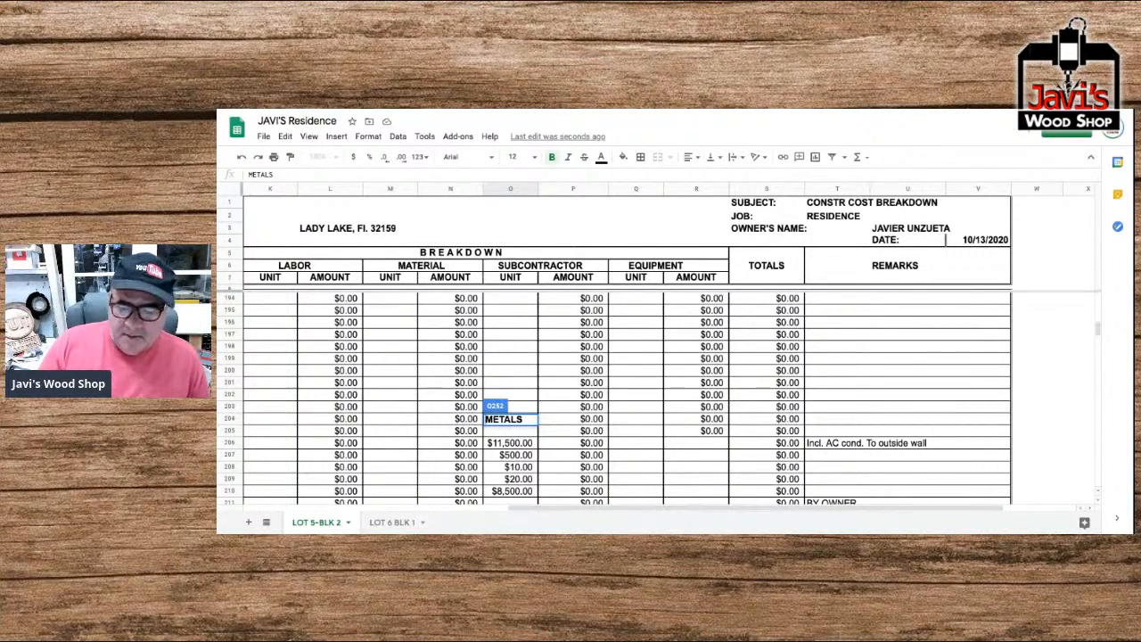
{"action": "key", "text": "ctrl+Up"}
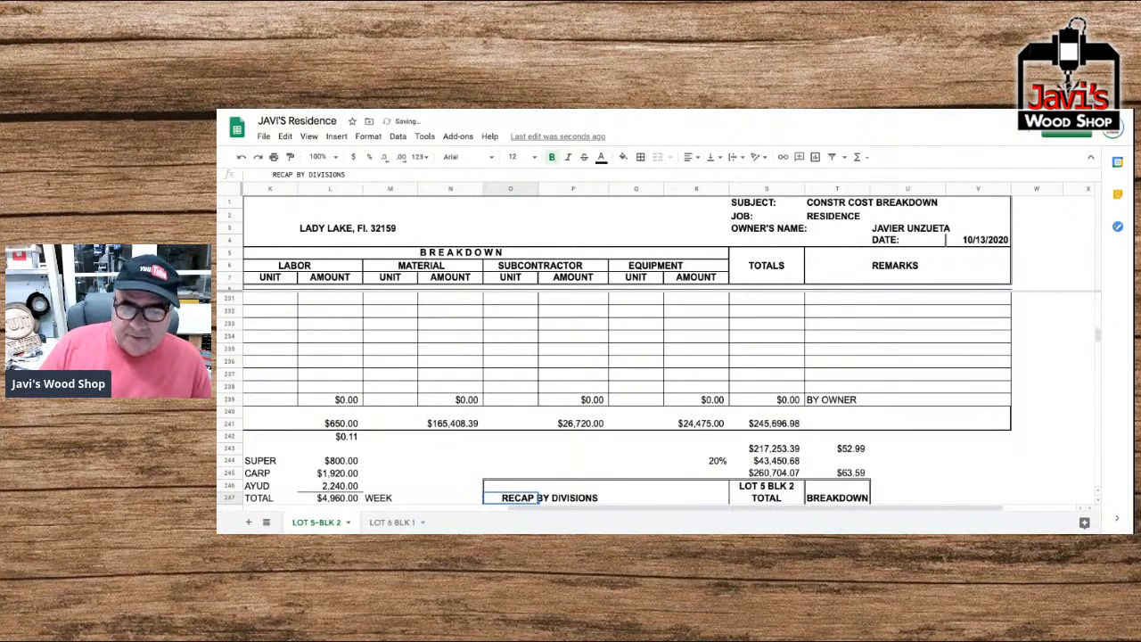
Return to the division headings in column A and examine their order from Site Work through Foundation, Metals and Framing.
{"action": "key", "text": "ctrl+Left"}
{"action": "key", "text": "ctrl+Left"}
{"action": "key", "text": "ctrl+Left"}
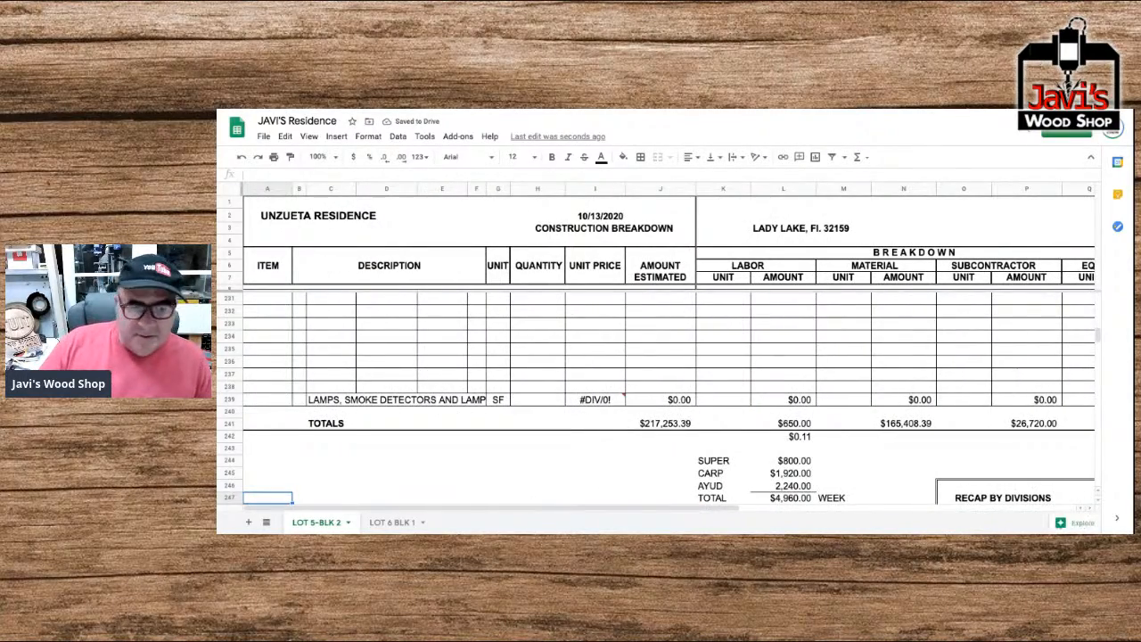
{"action": "key", "text": "ctrl+Up"}
{"action": "key", "text": "ctrl+Up"}
{"action": "key", "text": "ctrl+Up"}
{"action": "key", "text": "ctrl+Up"}
{"action": "key", "text": "ctrl+Up"}
{"action": "key", "text": "ctrl+Up"}
{"action": "key", "text": "ctrl+Up"}
{"action": "key", "text": "ctrl+Up"}
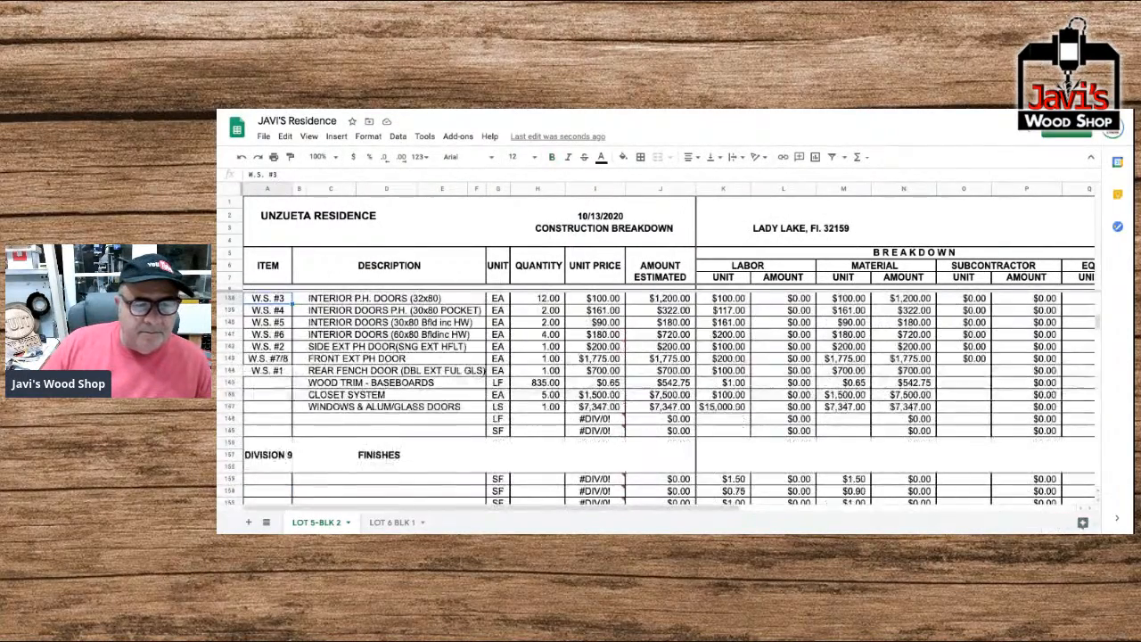
{"action": "key", "text": "ctrl+Up"}
{"action": "key", "text": "ctrl+Up"}
{"action": "key", "text": "ctrl+Up"}
{"action": "key", "text": "ctrl+Up"}
{"action": "key", "text": "ctrl+Up"}
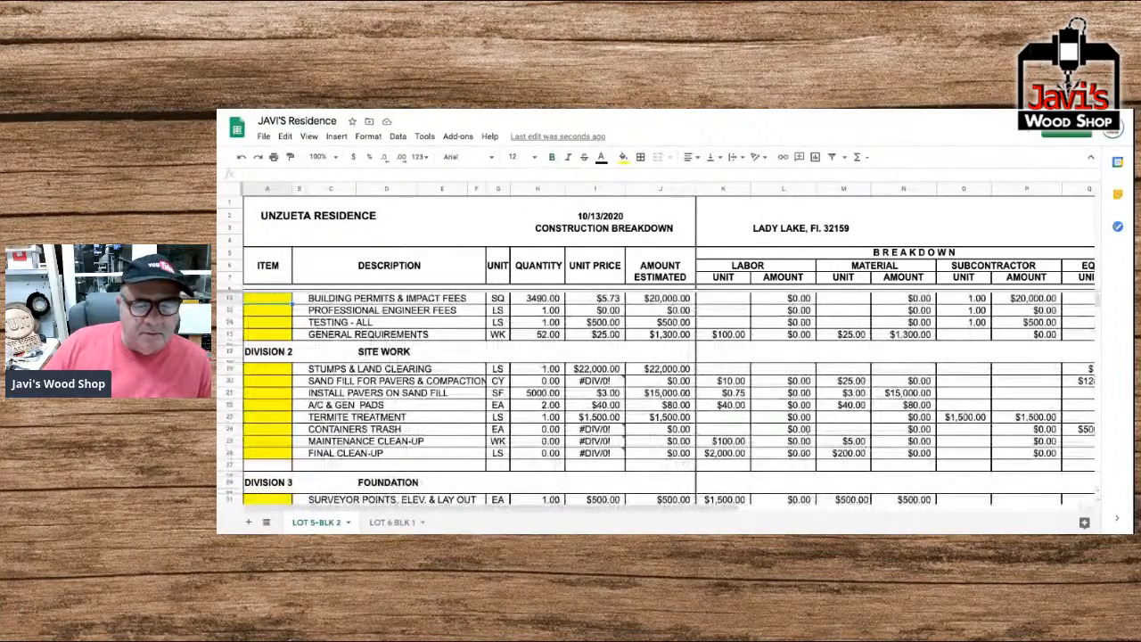
{"action": "key", "text": "ctrl+Down"}
{"action": "key", "text": "ctrl+Down"}
{"action": "key", "text": "ctrl+Down"}
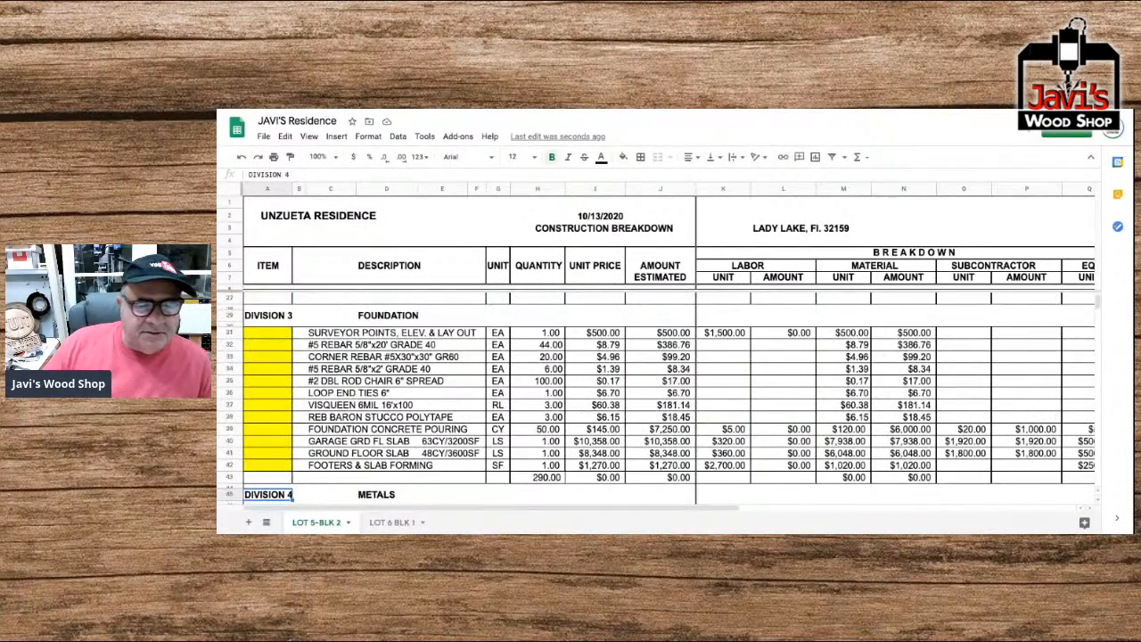
{"action": "key", "text": "ctrl+Down"}
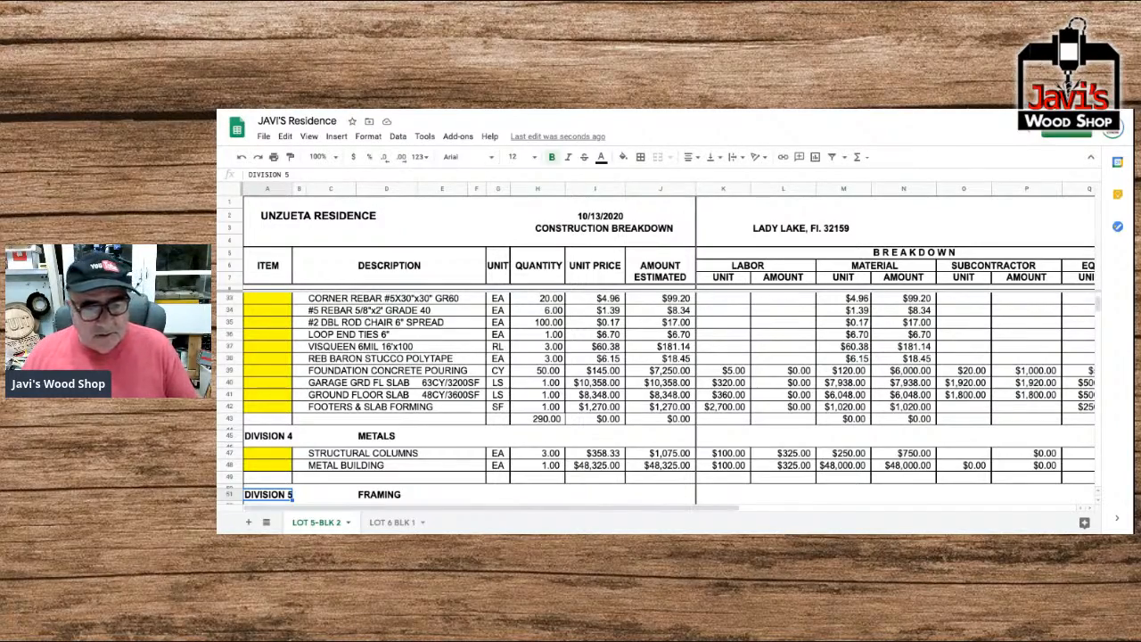
Examine the line items of the Framing, Roof Framing, Roofing and Insulation divisions, and recheck them back up to Metals.
{"action": "scroll", "coordinate": [656, 402], "scroll_direction": "down", "scroll_amount": 5}
{"action": "scroll", "coordinate": [656, 401], "scroll_direction": "down", "scroll_amount": 1}
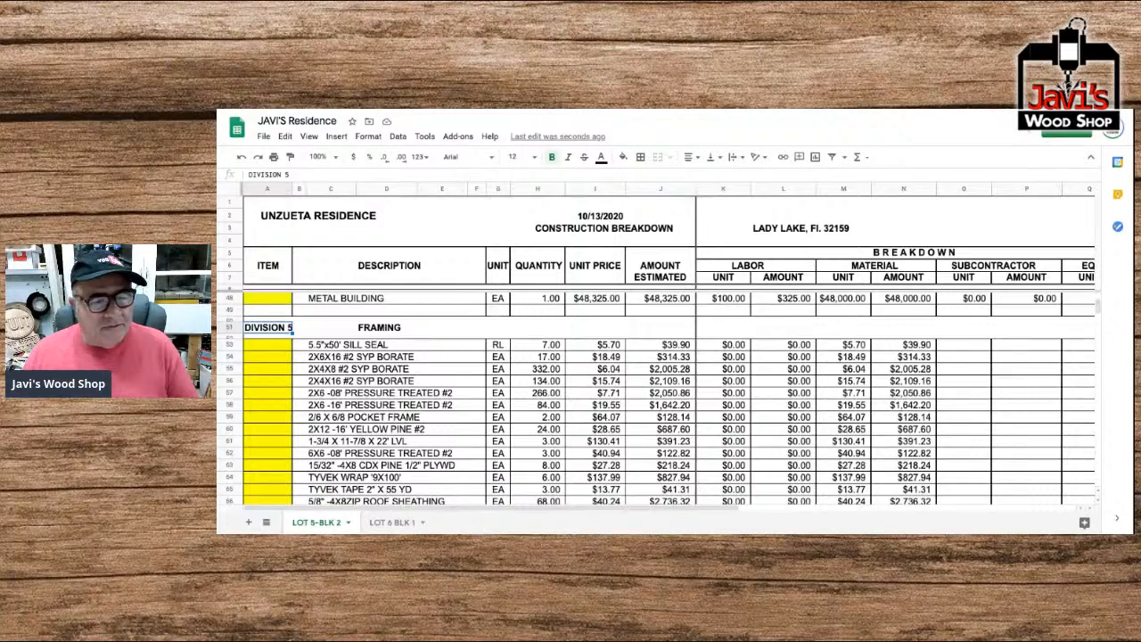
{"action": "scroll", "coordinate": [656, 401], "scroll_direction": "down", "scroll_amount": 3}
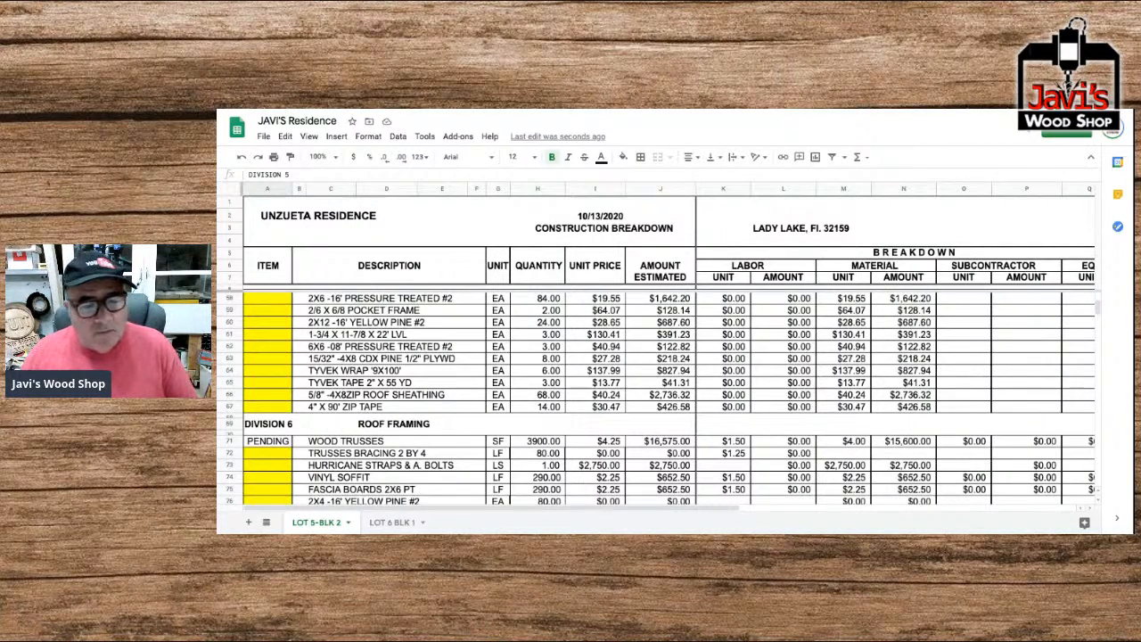
{"action": "scroll", "coordinate": [657, 398], "scroll_direction": "down", "scroll_amount": 1}
{"action": "scroll", "coordinate": [657, 398], "scroll_direction": "down", "scroll_amount": 5}
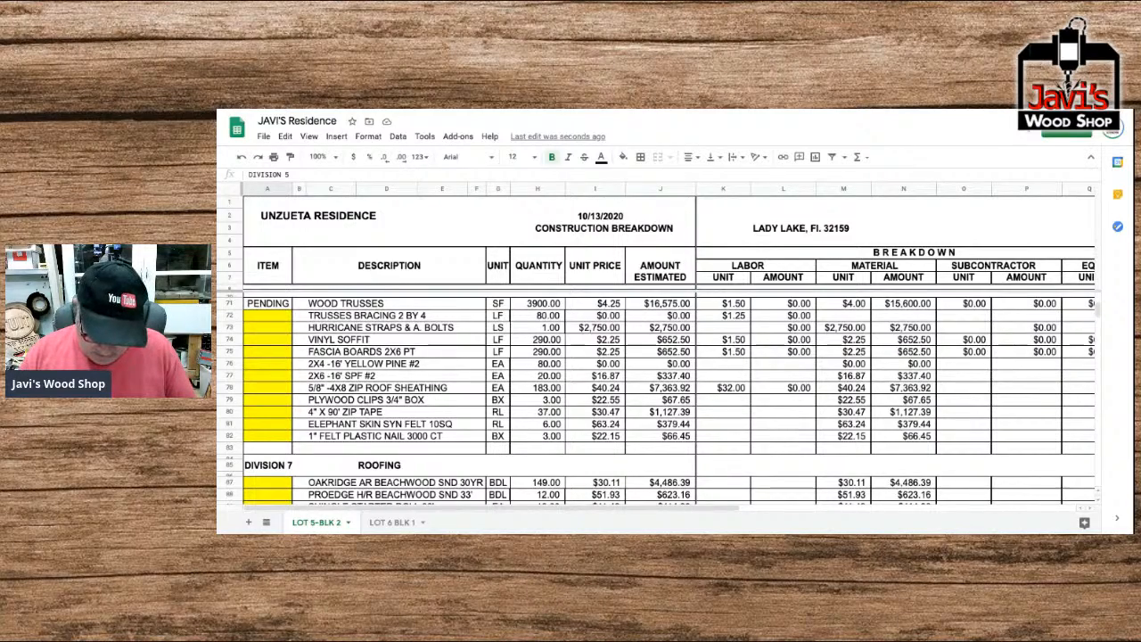
{"action": "scroll", "coordinate": [656, 400], "scroll_direction": "down", "scroll_amount": 3}
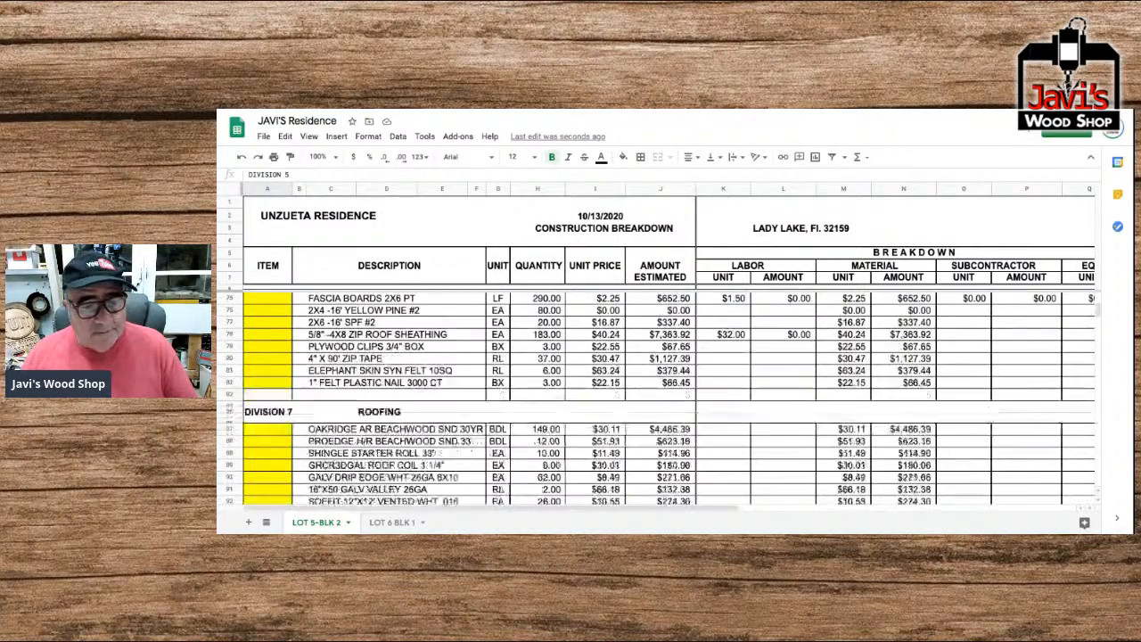
{"action": "scroll", "coordinate": [656, 399], "scroll_direction": "down", "scroll_amount": 5}
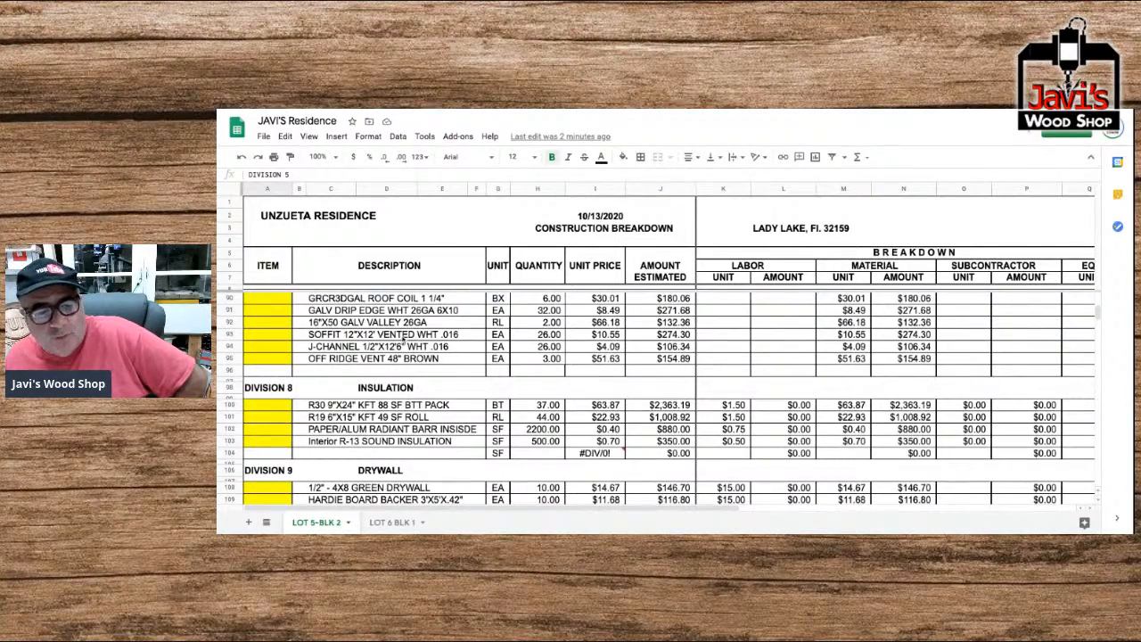
{"action": "scroll", "coordinate": [403, 340], "scroll_direction": "down", "scroll_amount": 1}
{"action": "scroll", "coordinate": [401, 337], "scroll_direction": "up", "scroll_amount": 2}
{"action": "scroll", "coordinate": [402, 336], "scroll_direction": "up", "scroll_amount": 2}
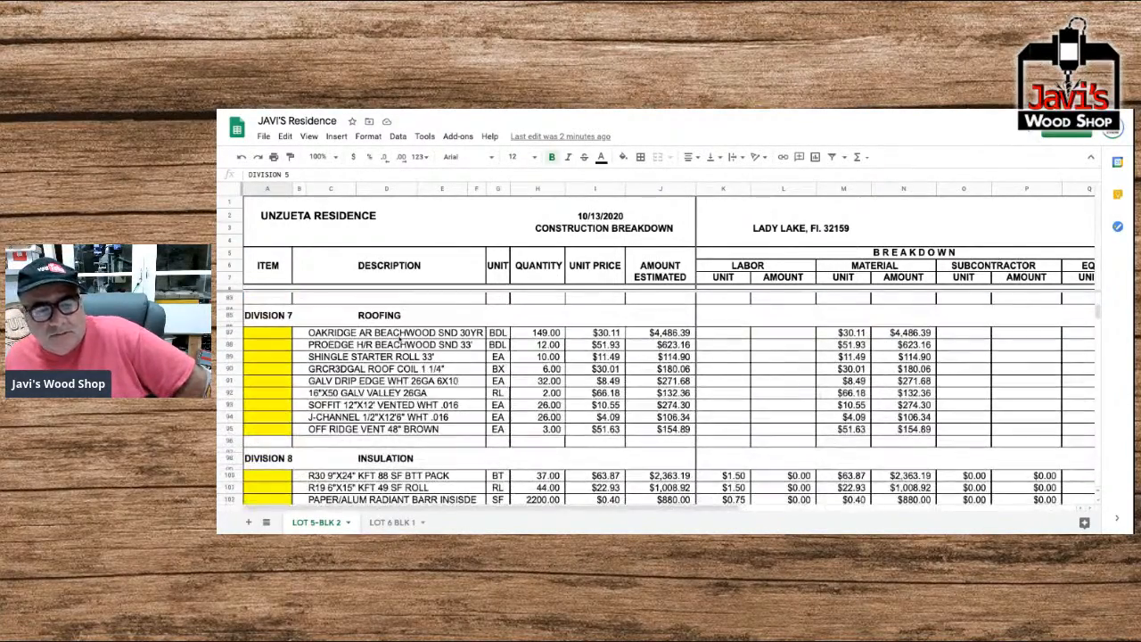
{"action": "scroll", "coordinate": [400, 340], "scroll_direction": "up", "scroll_amount": 7}
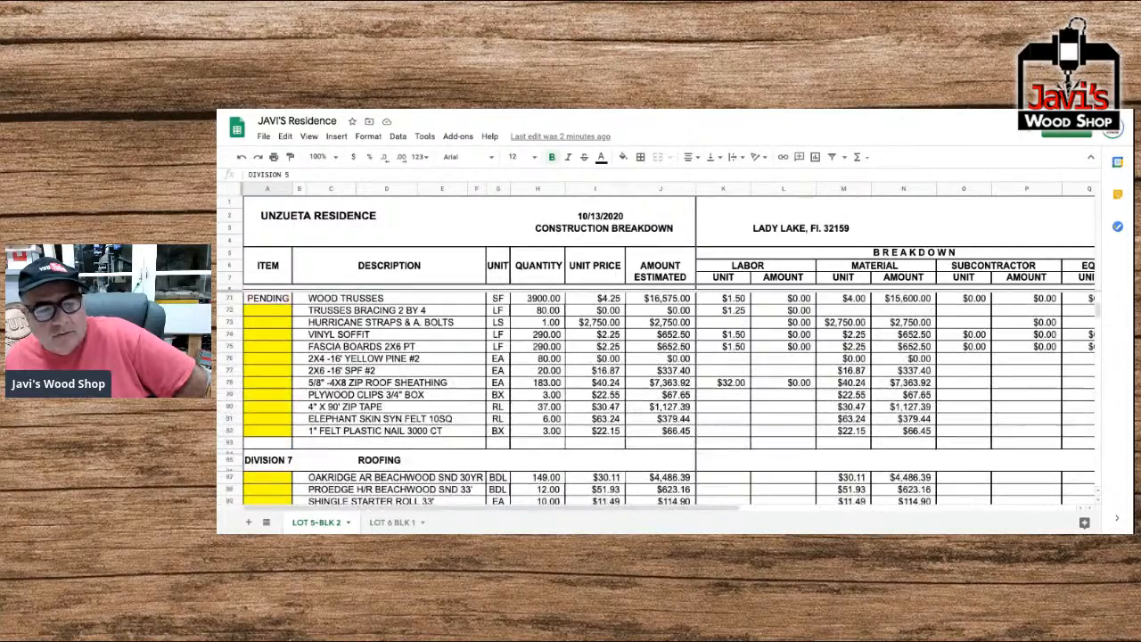
{"action": "scroll", "coordinate": [658, 399], "scroll_direction": "up", "scroll_amount": 1}
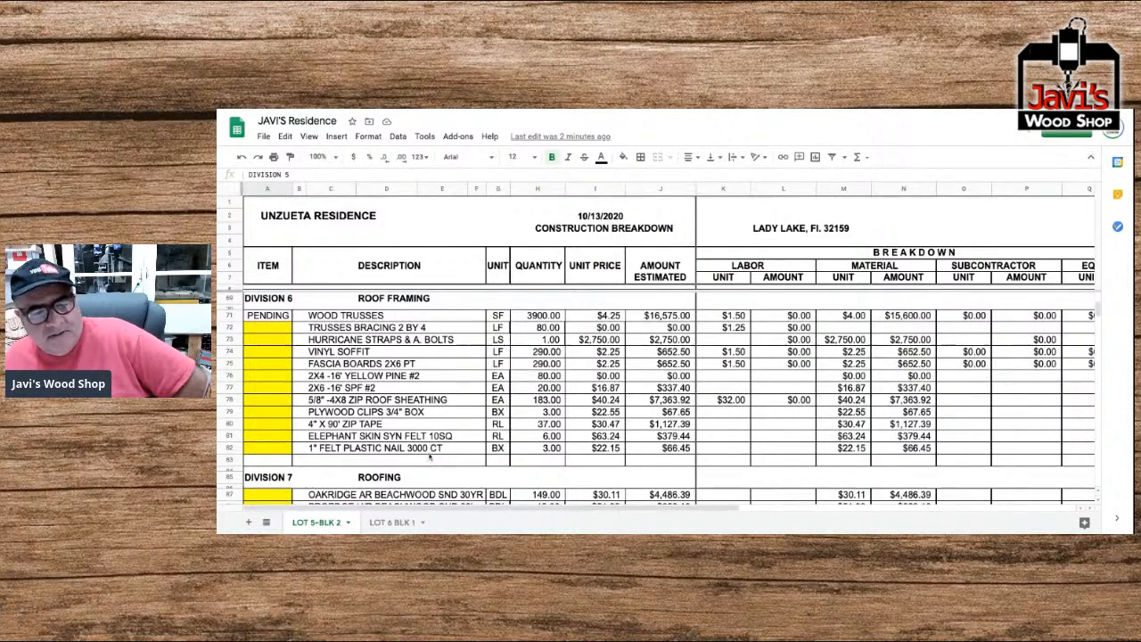
{"action": "scroll", "coordinate": [429, 458], "scroll_direction": "up", "scroll_amount": 1}
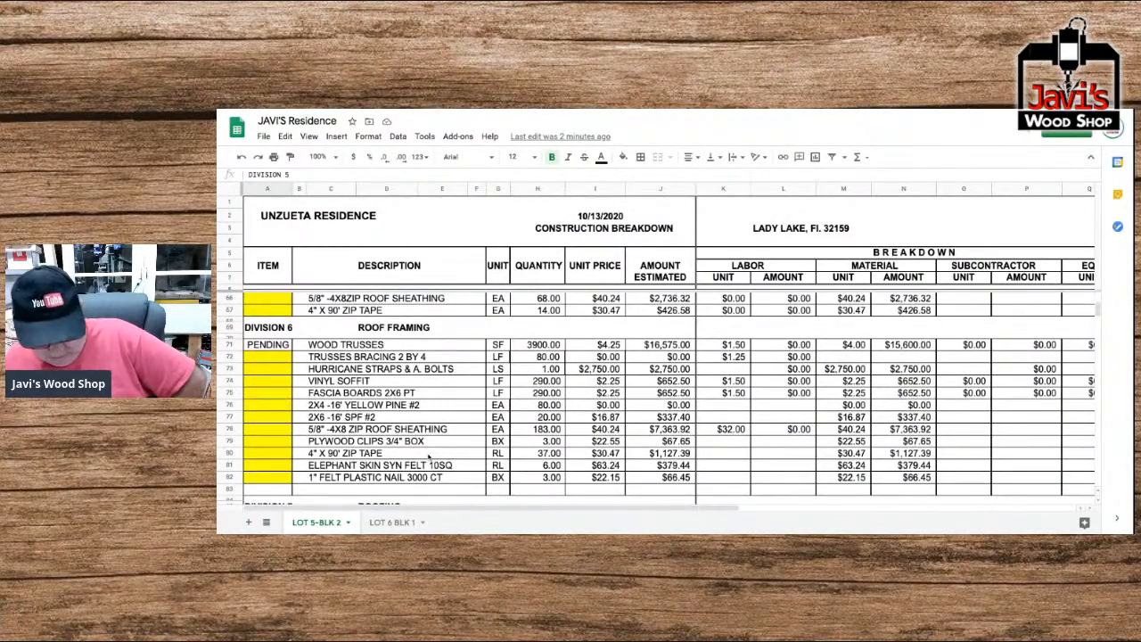
{"action": "scroll", "coordinate": [657, 399], "scroll_direction": "up", "scroll_amount": 10}
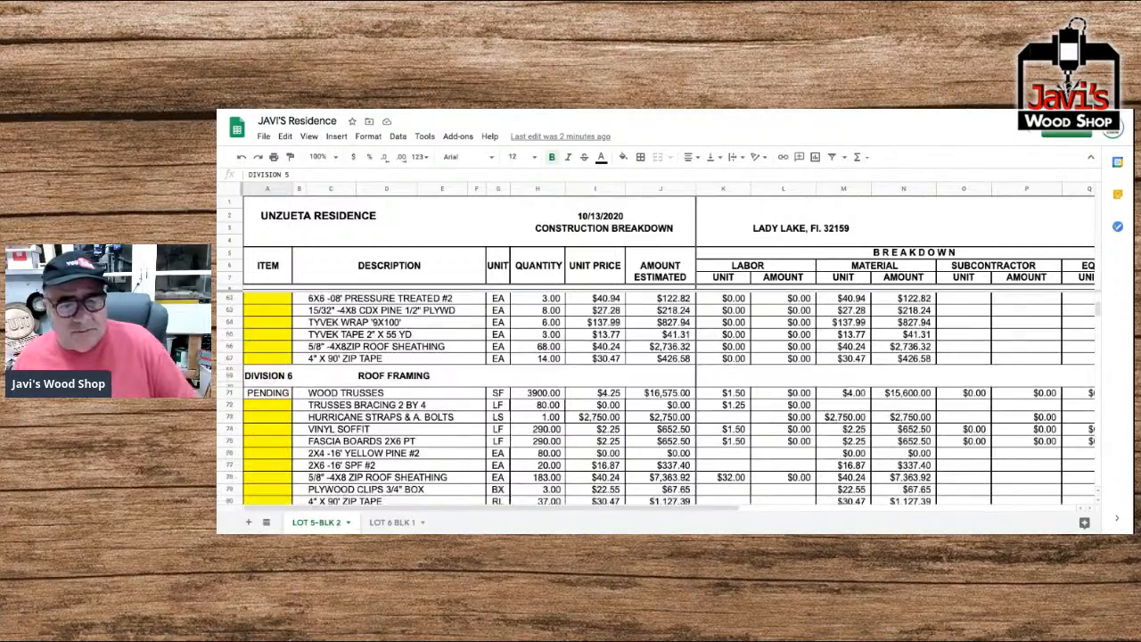
{"action": "scroll", "coordinate": [656, 399], "scroll_direction": "up", "scroll_amount": 3}
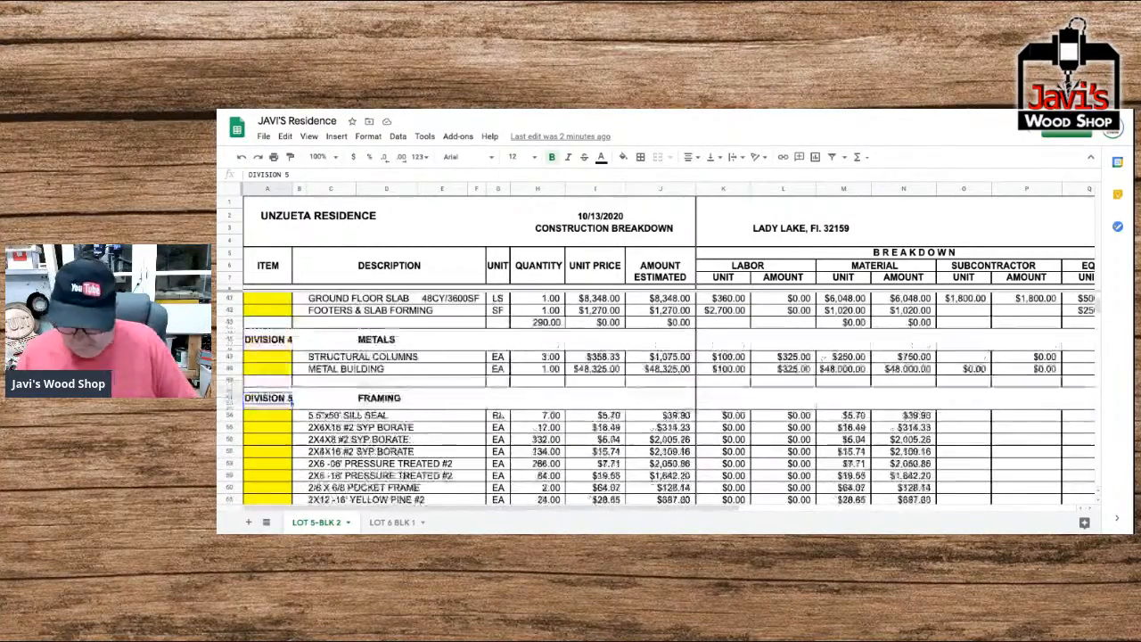
Examine the sequence of divisions from Framing through Drywall, Millwork, Stucco, Appliances, Plumbing, Mechanical and Electrical down to the Totals row.
{"action": "key", "text": "Down"}
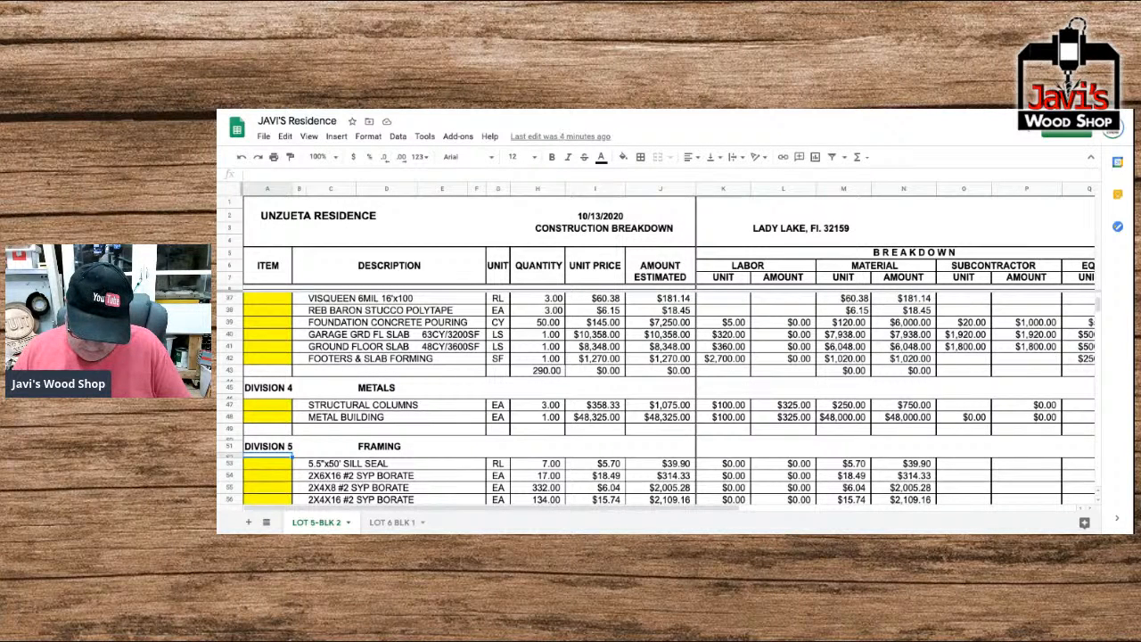
{"action": "scroll", "coordinate": [656, 399], "scroll_direction": "down", "scroll_amount": 5}
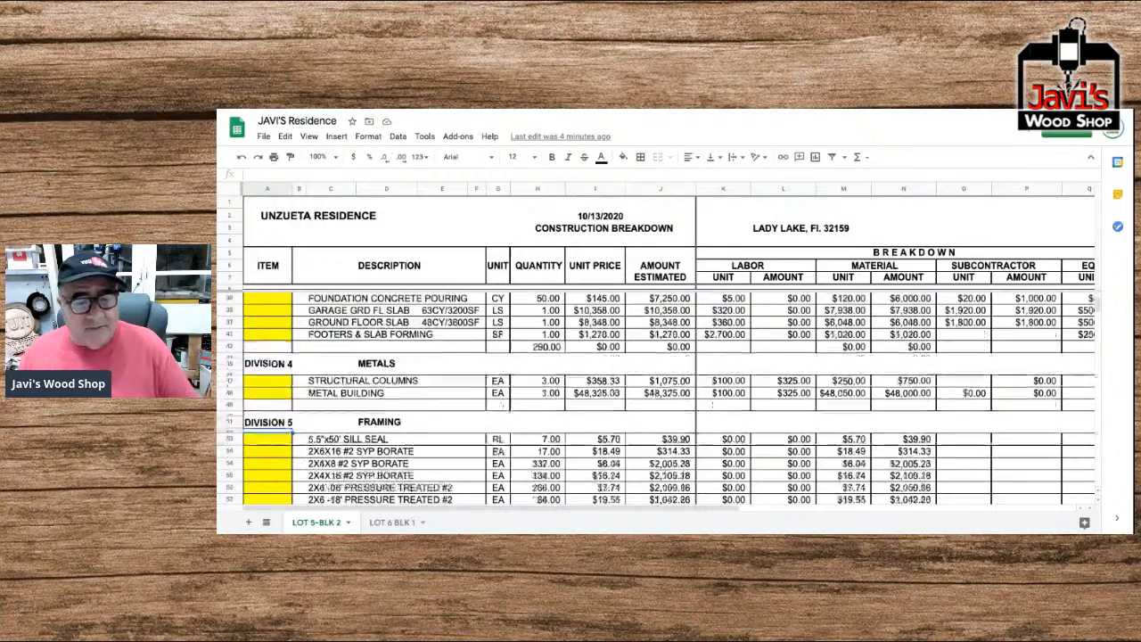
{"action": "scroll", "coordinate": [656, 399], "scroll_direction": "down", "scroll_amount": 10}
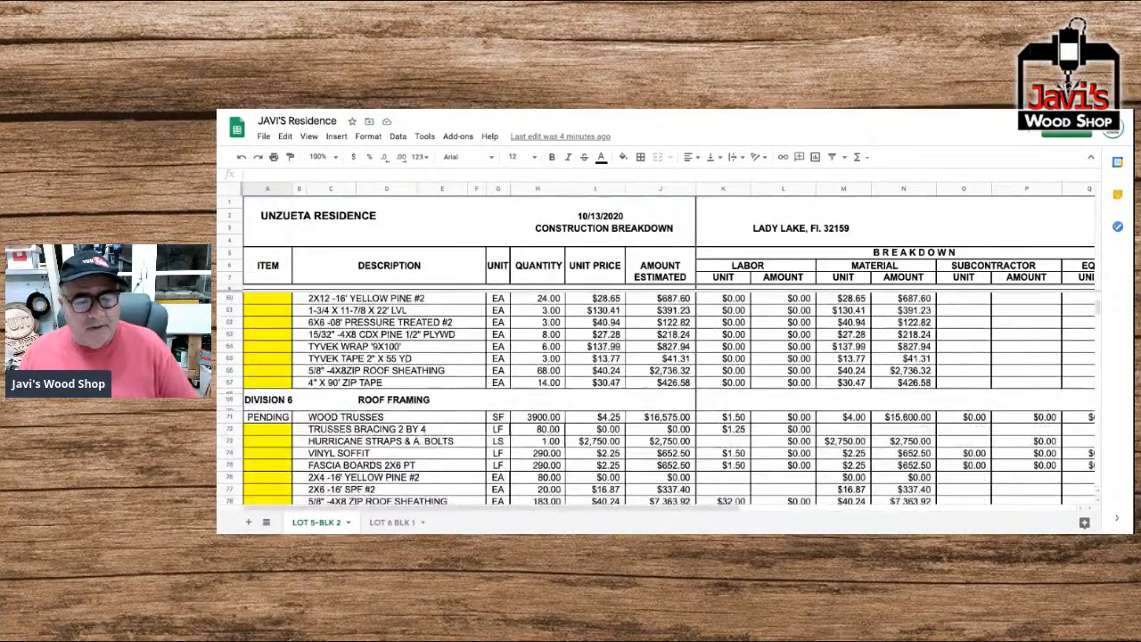
{"action": "scroll", "coordinate": [656, 400], "scroll_direction": "down", "scroll_amount": 8}
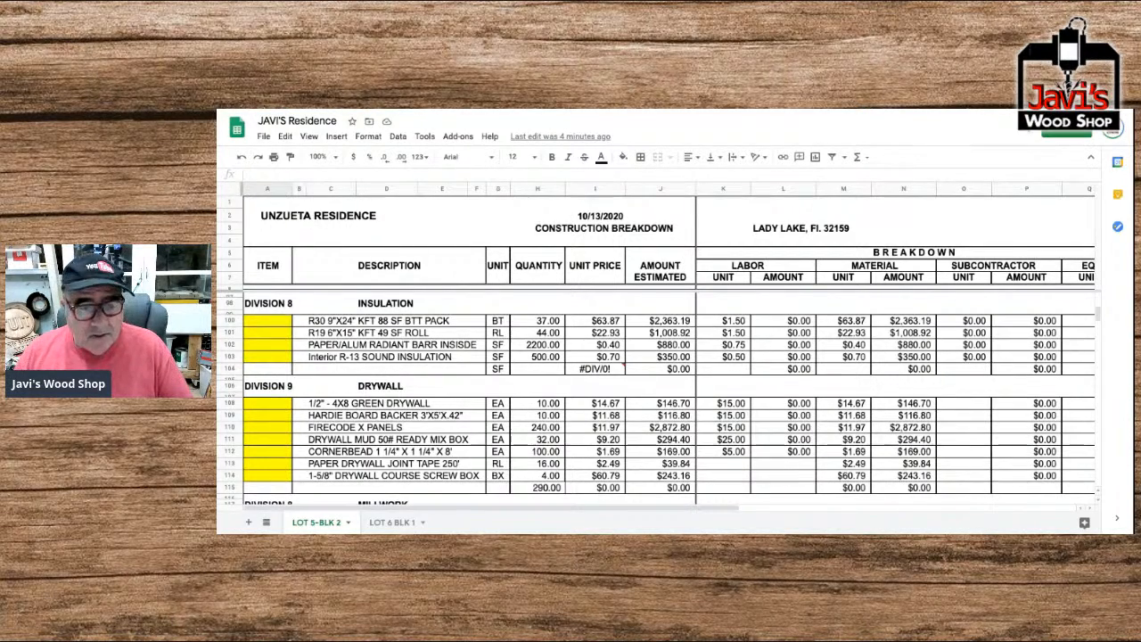
{"action": "scroll", "coordinate": [655, 401], "scroll_direction": "down", "scroll_amount": 5}
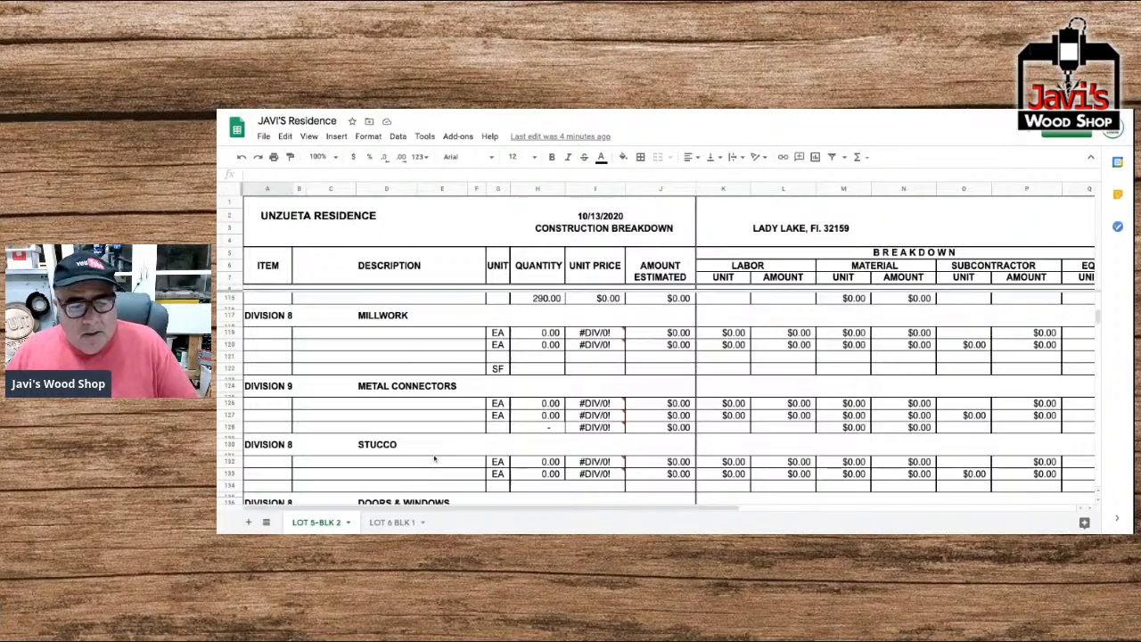
{"action": "scroll", "coordinate": [419, 468], "scroll_direction": "down", "scroll_amount": 5}
{"action": "scroll", "coordinate": [409, 472], "scroll_direction": "down", "scroll_amount": 7}
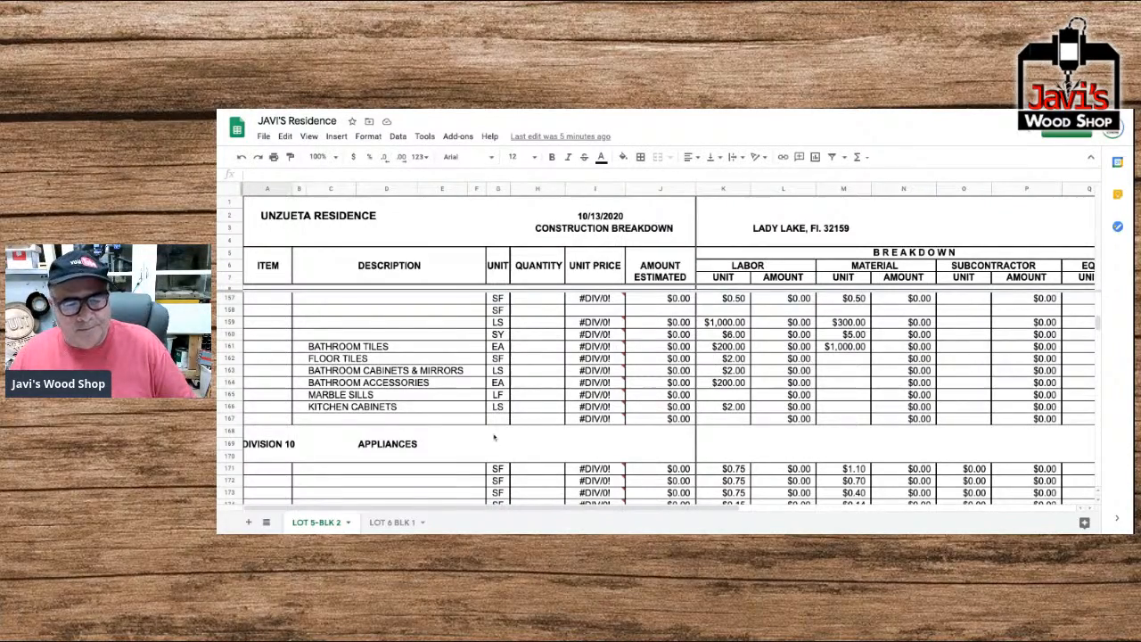
{"action": "scroll", "coordinate": [490, 437], "scroll_direction": "down", "scroll_amount": 5}
{"action": "scroll", "coordinate": [489, 436], "scroll_direction": "down", "scroll_amount": 2}
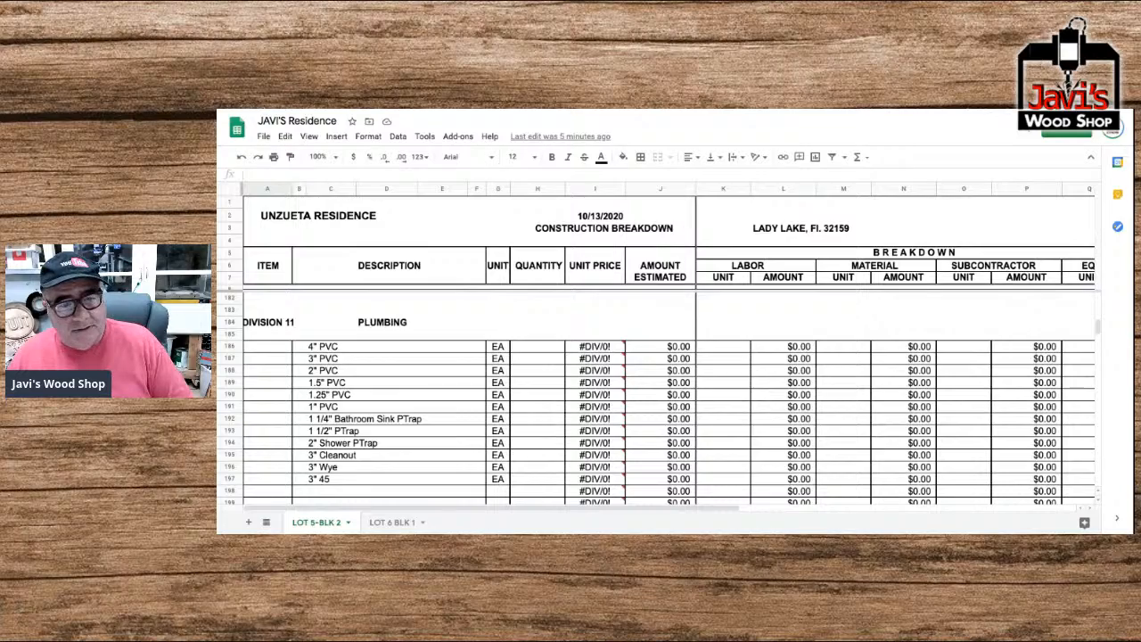
{"action": "scroll", "coordinate": [669, 398], "scroll_direction": "up", "scroll_amount": 3}
{"action": "scroll", "coordinate": [669, 399], "scroll_direction": "up", "scroll_amount": 5}
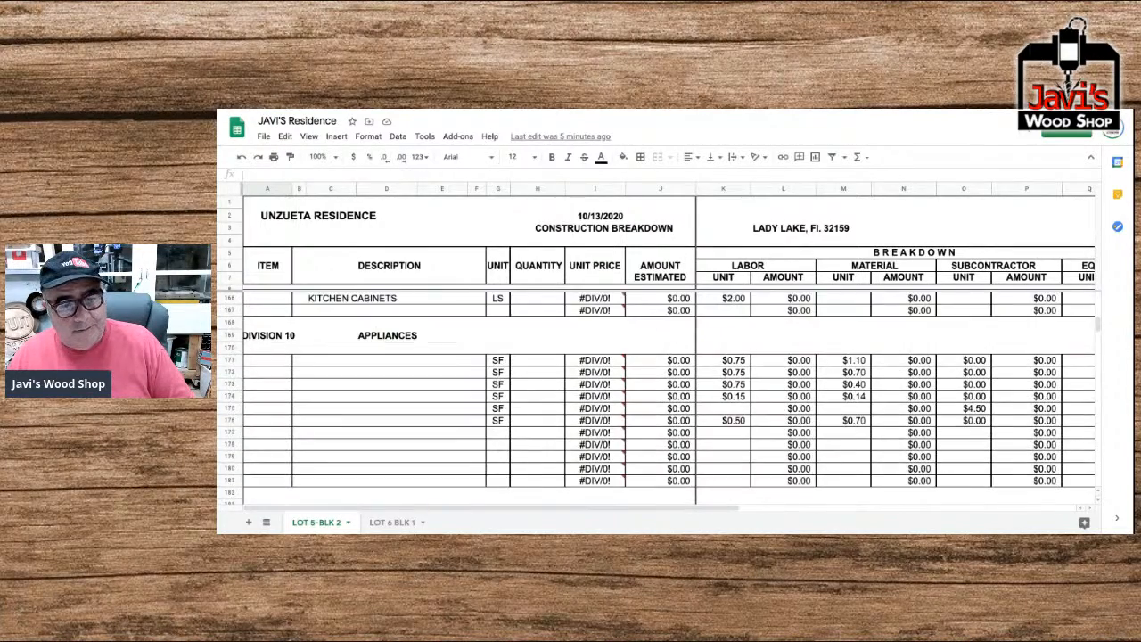
{"action": "scroll", "coordinate": [669, 398], "scroll_direction": "down", "scroll_amount": 8}
{"action": "scroll", "coordinate": [669, 398], "scroll_direction": "down", "scroll_amount": 8}
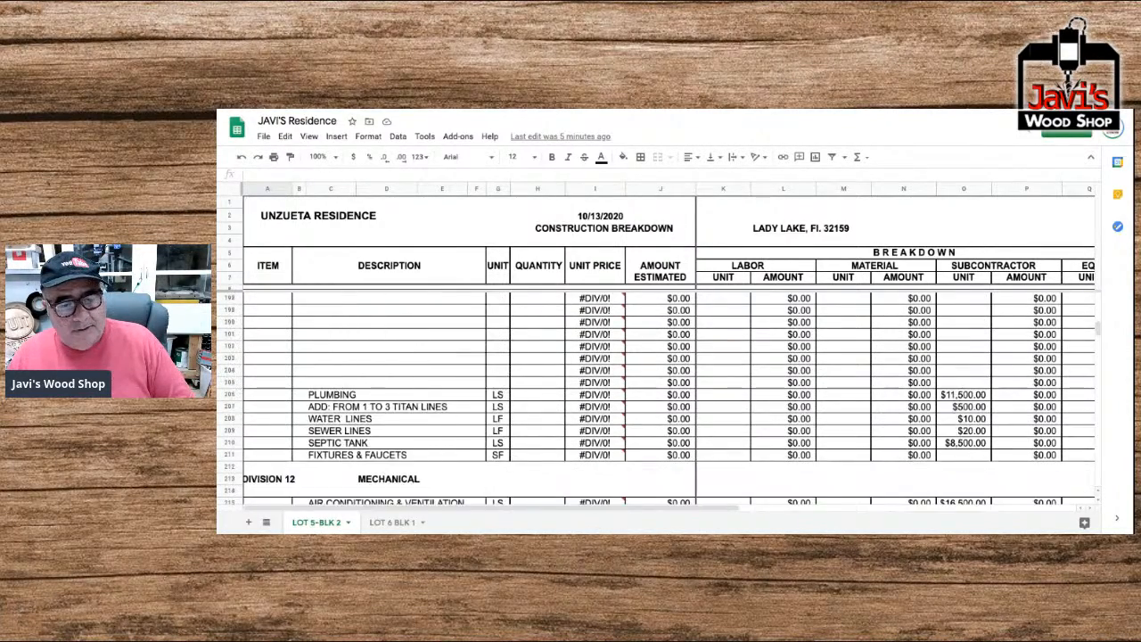
{"action": "scroll", "coordinate": [669, 399], "scroll_direction": "down", "scroll_amount": 7}
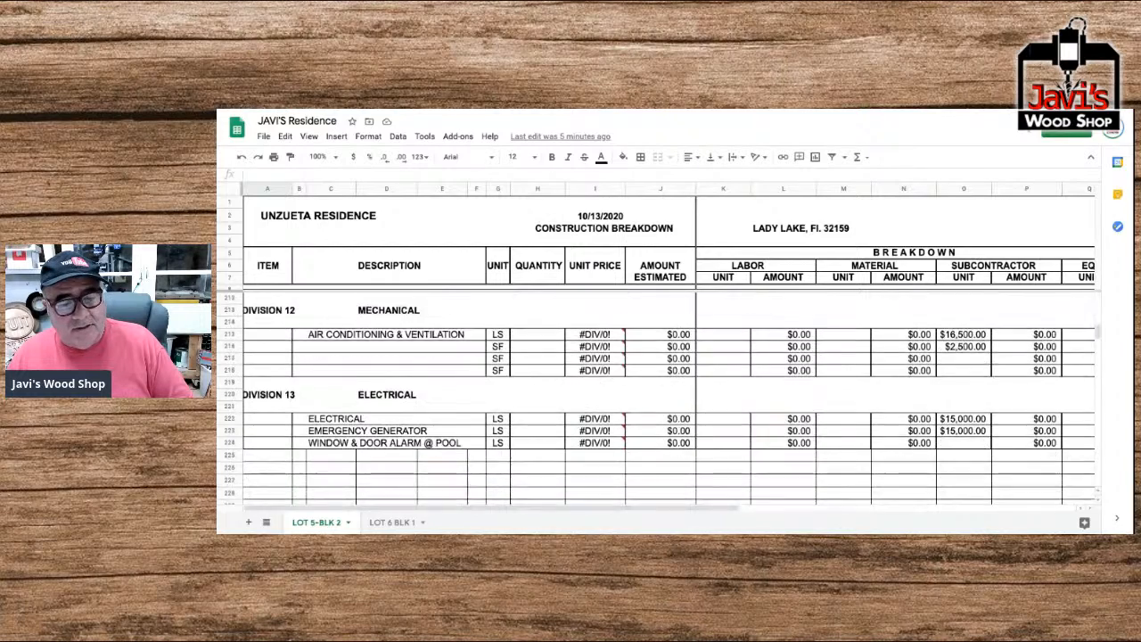
{"action": "scroll", "coordinate": [669, 398], "scroll_direction": "down", "scroll_amount": 2}
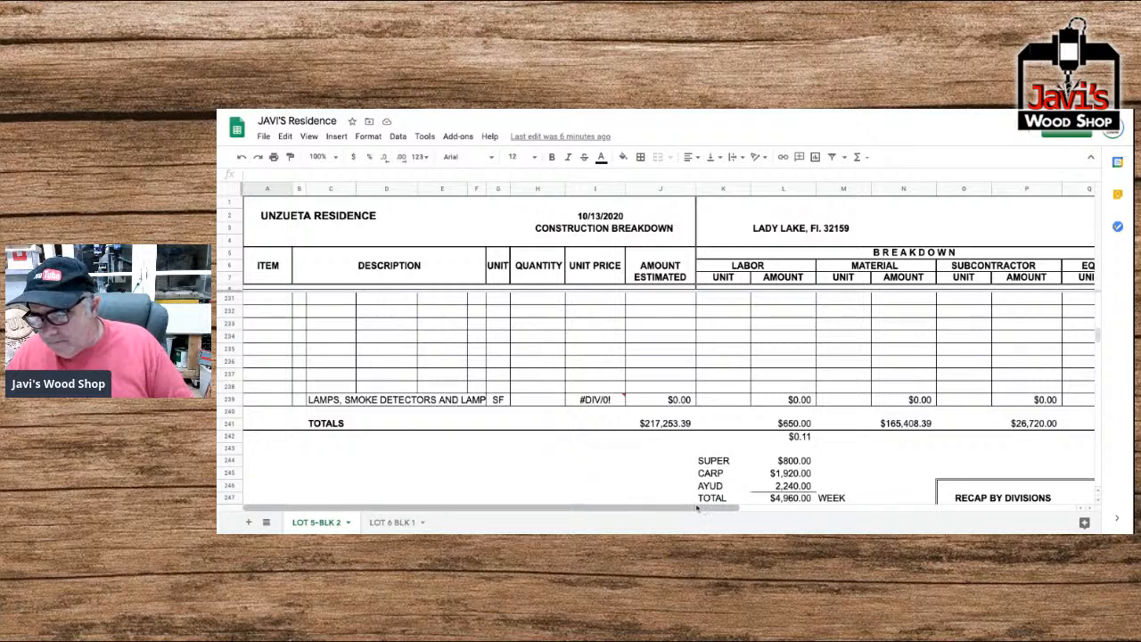
Recheck the Plumbing, Mechanical and Electrical divisions and the blank rows between the pool alarm and smoke detector lines.
{"action": "scroll", "coordinate": [402, 432], "scroll_direction": "up", "scroll_amount": 1}
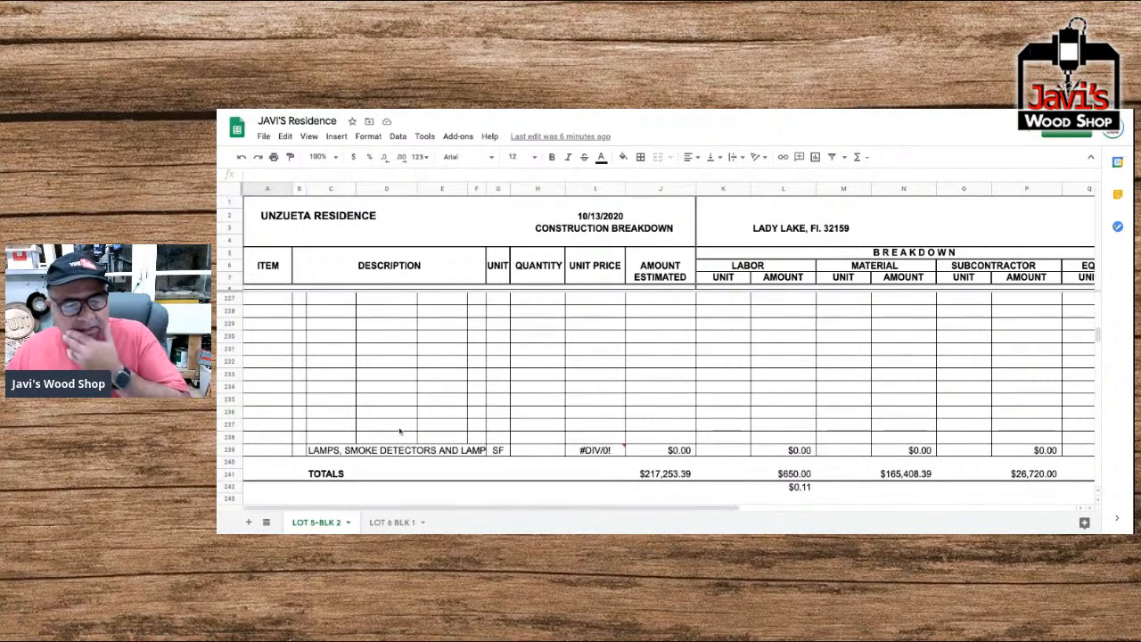
{"action": "scroll", "coordinate": [400, 432], "scroll_direction": "up", "scroll_amount": 5}
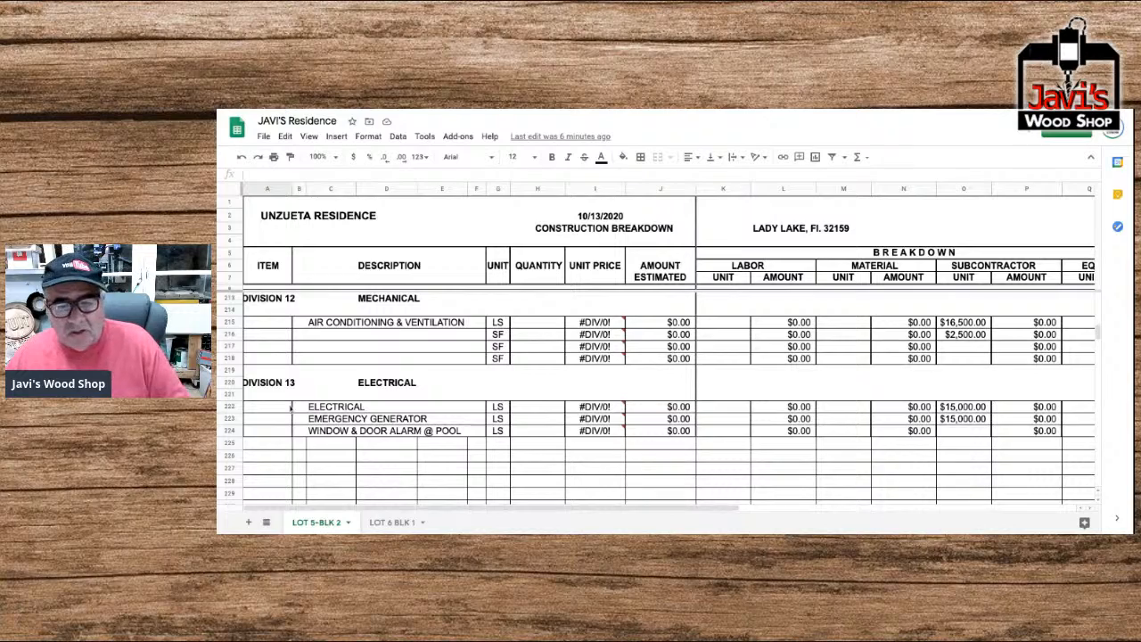
{"action": "scroll", "coordinate": [290, 407], "scroll_direction": "down", "scroll_amount": 2}
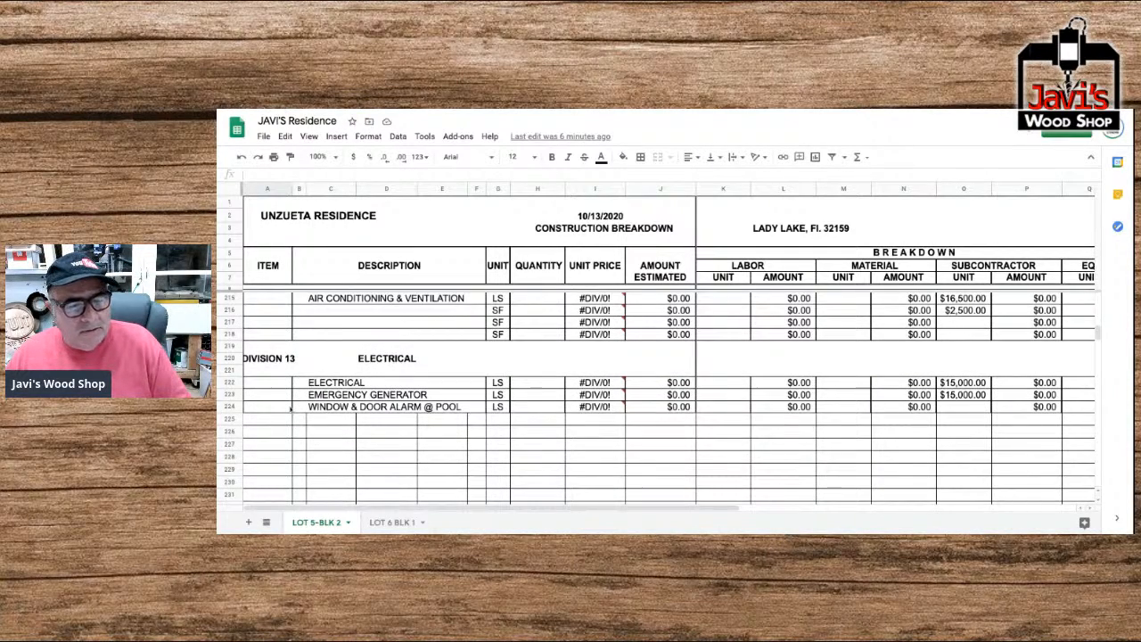
{"action": "scroll", "coordinate": [289, 408], "scroll_direction": "down", "scroll_amount": 3}
{"action": "scroll", "coordinate": [290, 408], "scroll_direction": "right", "scroll_amount": 1}
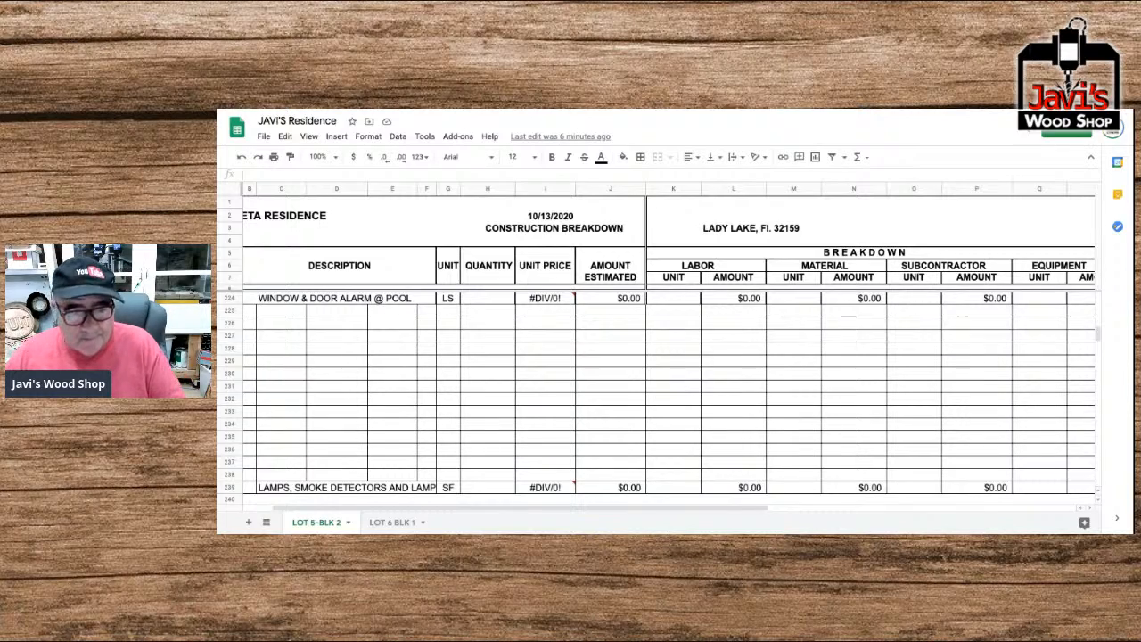
{"action": "scroll", "coordinate": [657, 400], "scroll_direction": "up", "scroll_amount": 5}
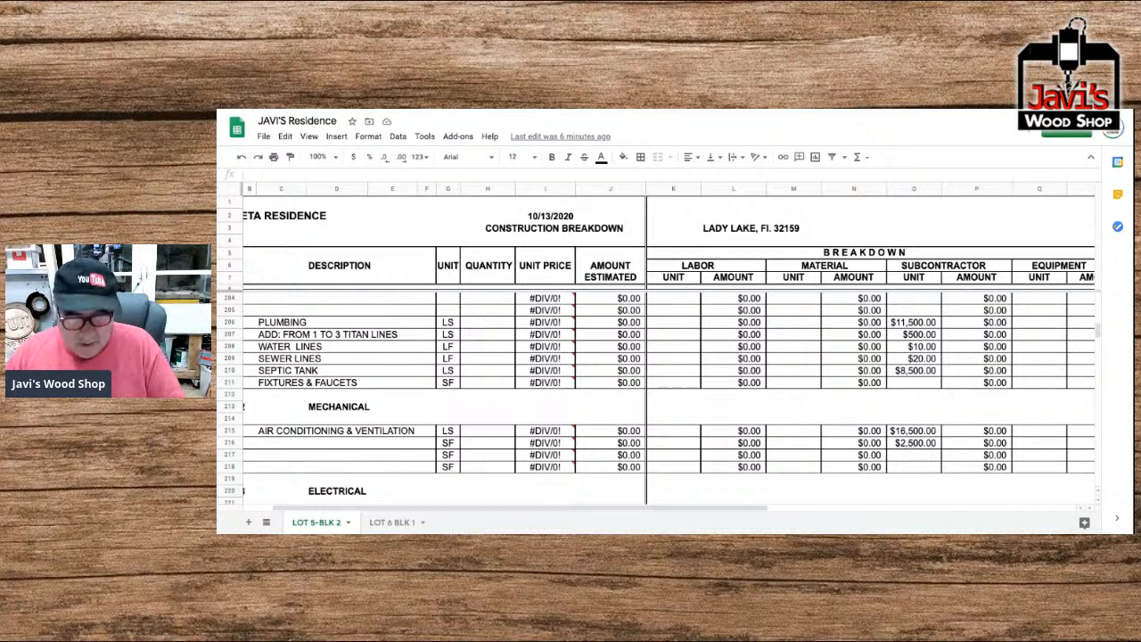
Examine the divisions upward from Mechanical through Plumbing, Appliances, Finishes, Doors & Windows and Stucco to Metal Connectors.
{"action": "scroll", "coordinate": [659, 401], "scroll_direction": "up", "scroll_amount": 3}
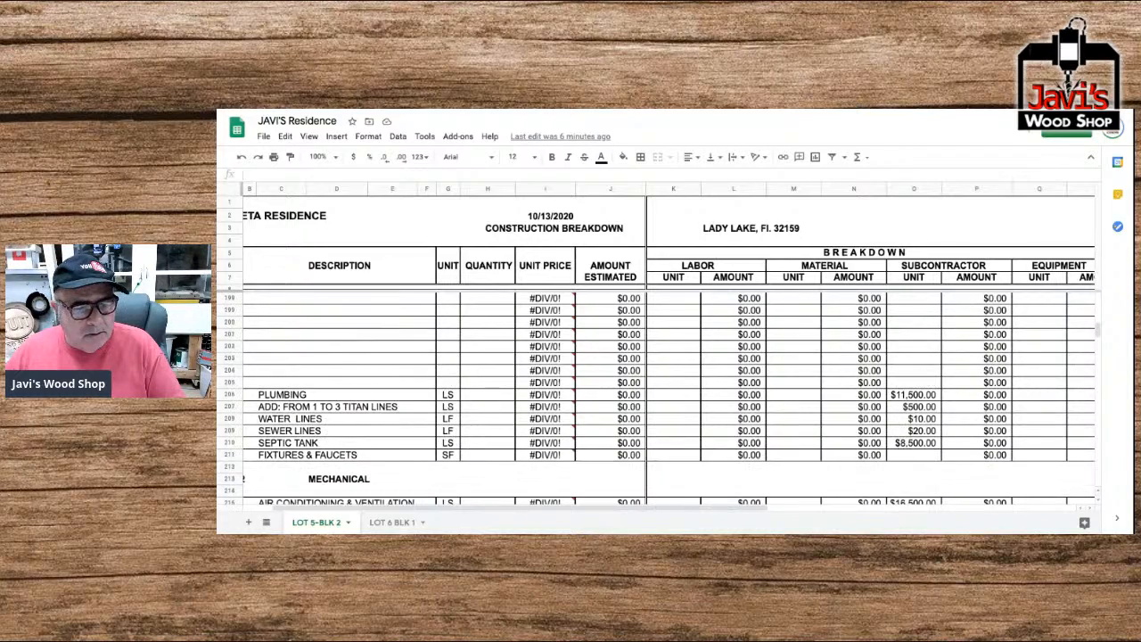
{"action": "scroll", "coordinate": [660, 401], "scroll_direction": "up", "scroll_amount": 5}
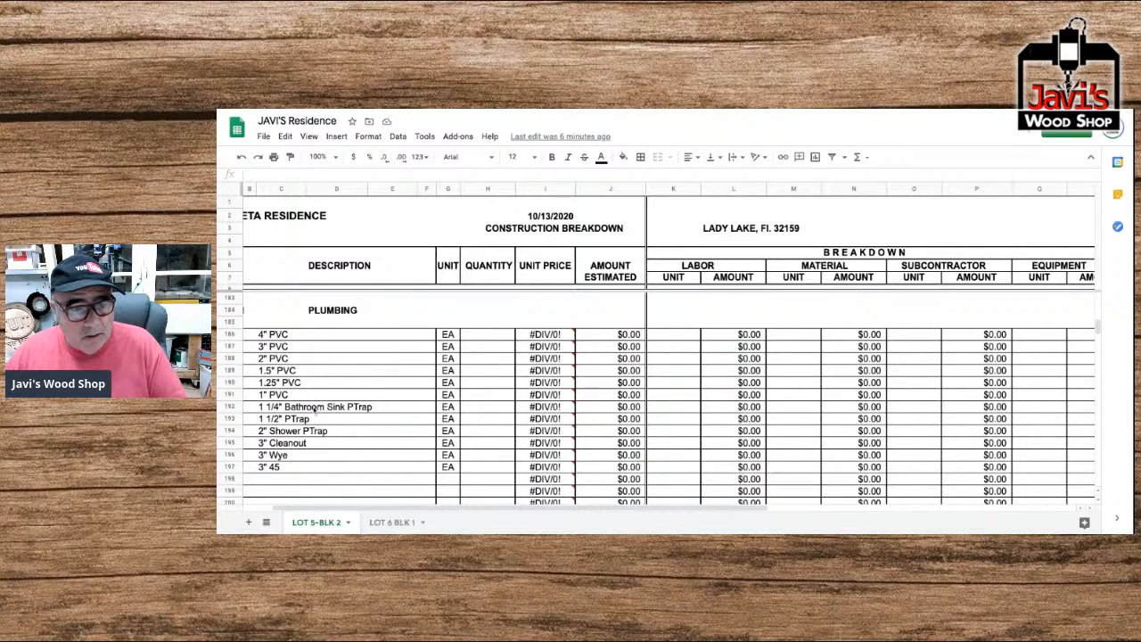
{"action": "scroll", "coordinate": [314, 410], "scroll_direction": "up", "scroll_amount": 4}
{"action": "scroll", "coordinate": [314, 410], "scroll_direction": "up", "scroll_amount": 1}
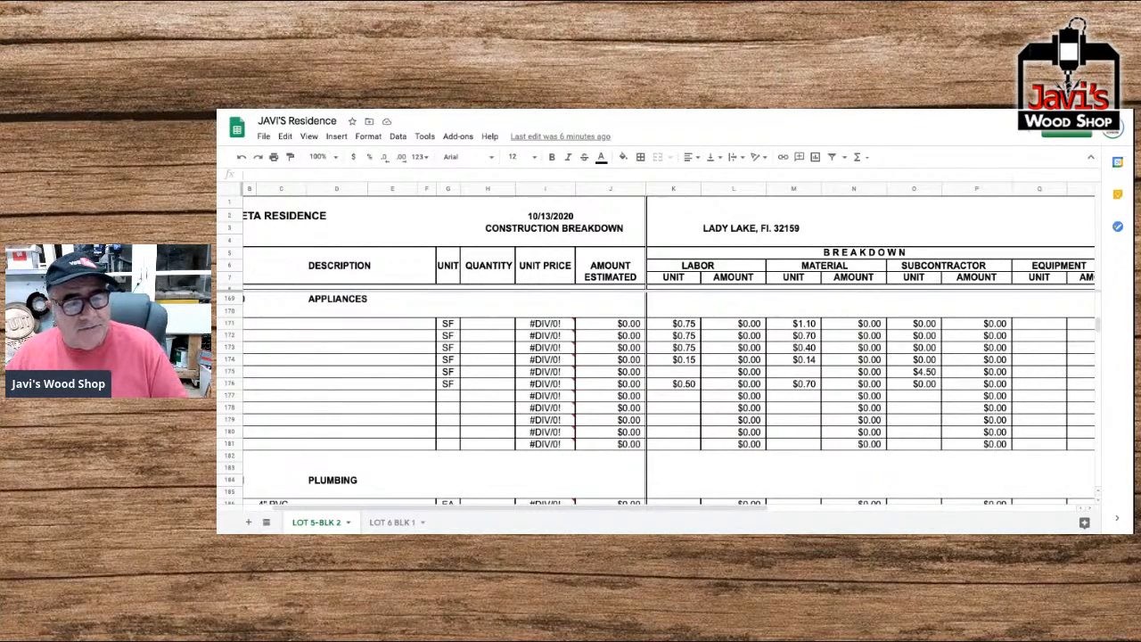
{"action": "scroll", "coordinate": [660, 392], "scroll_direction": "up", "scroll_amount": 4}
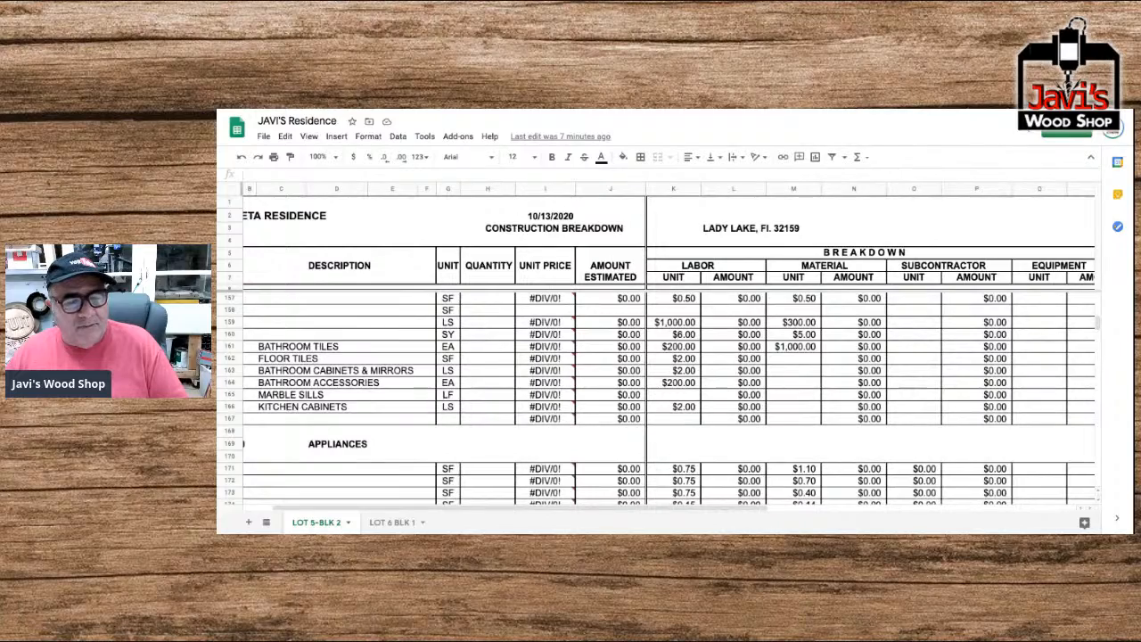
{"action": "scroll", "coordinate": [660, 392], "scroll_direction": "up", "scroll_amount": 3}
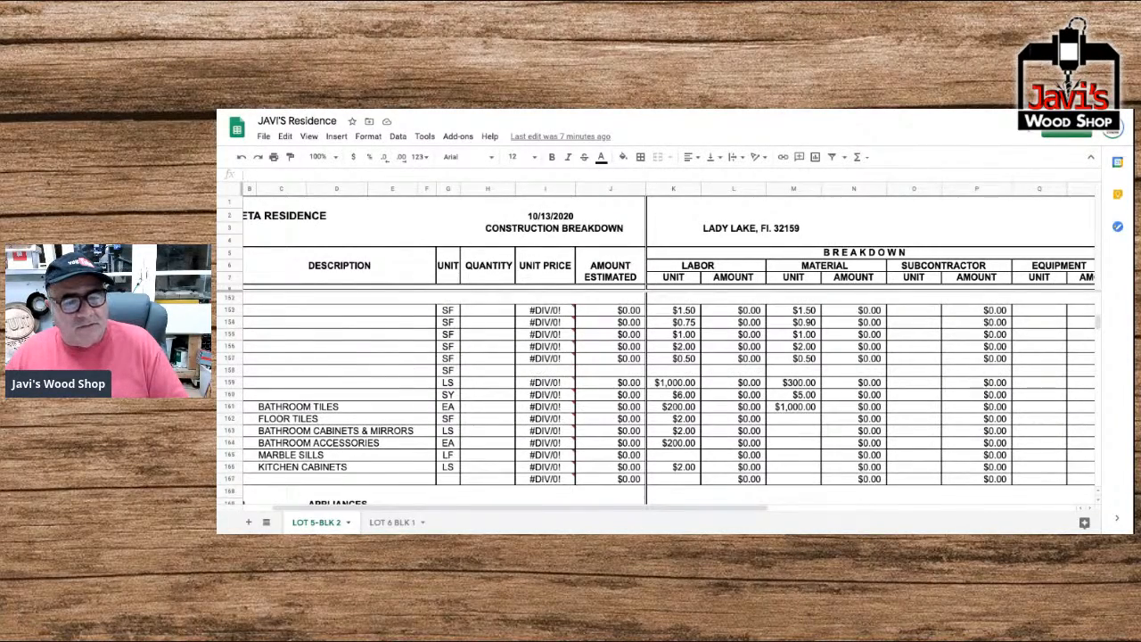
{"action": "scroll", "coordinate": [660, 392], "scroll_direction": "up", "scroll_amount": 2}
{"action": "scroll", "coordinate": [660, 392], "scroll_direction": "down", "scroll_amount": 3}
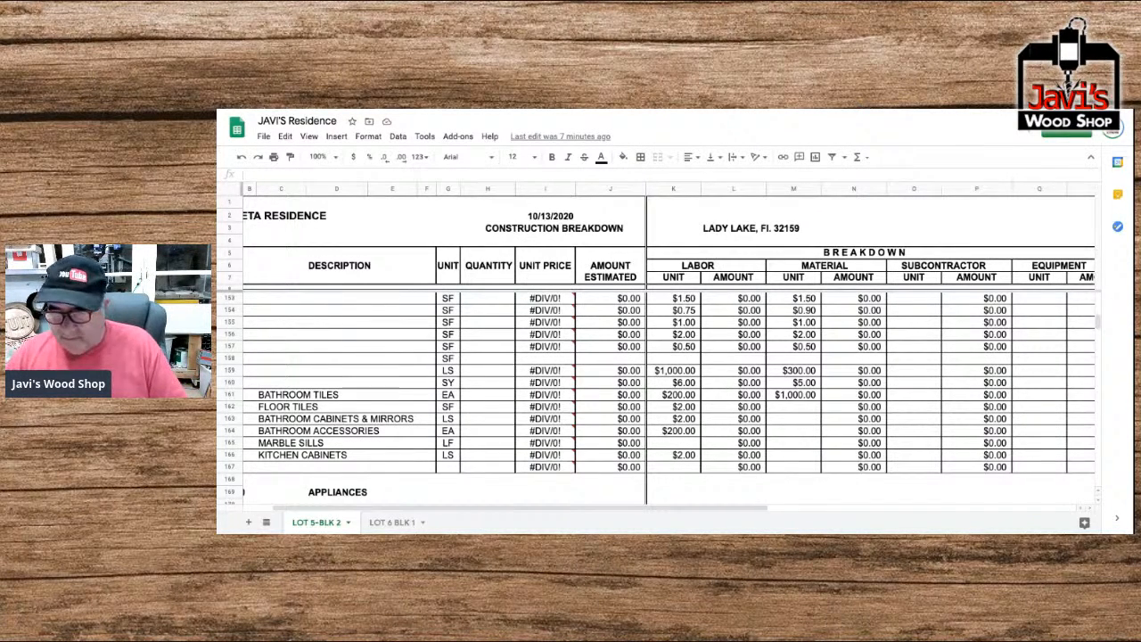
{"action": "scroll", "coordinate": [260, 394], "scroll_direction": "up", "scroll_amount": 5}
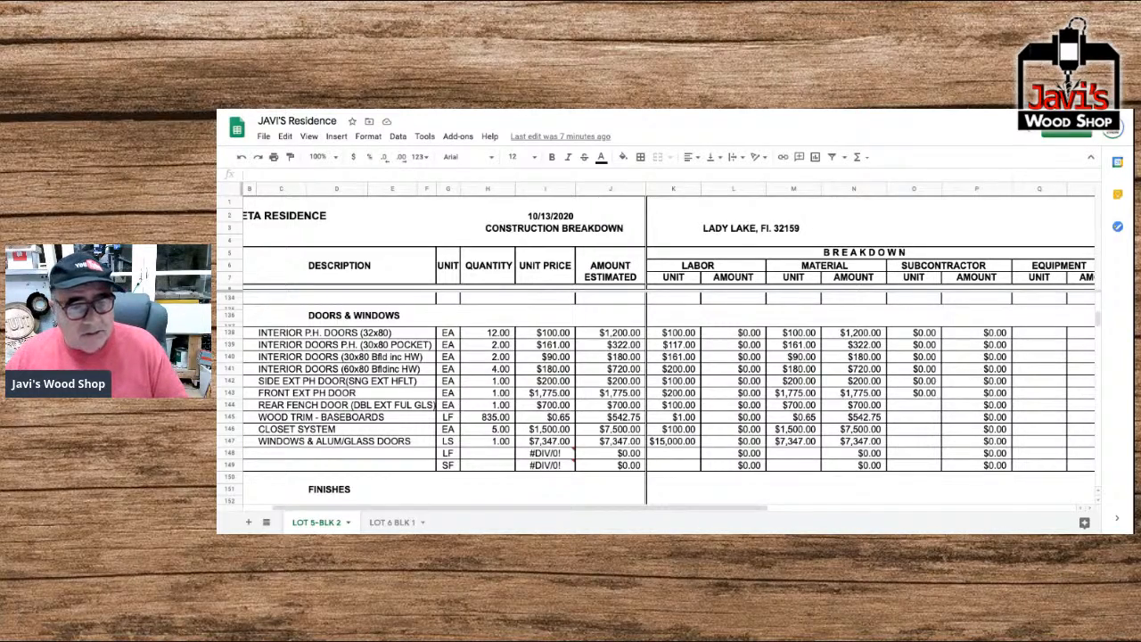
{"action": "scroll", "coordinate": [658, 401], "scroll_direction": "up", "scroll_amount": 4}
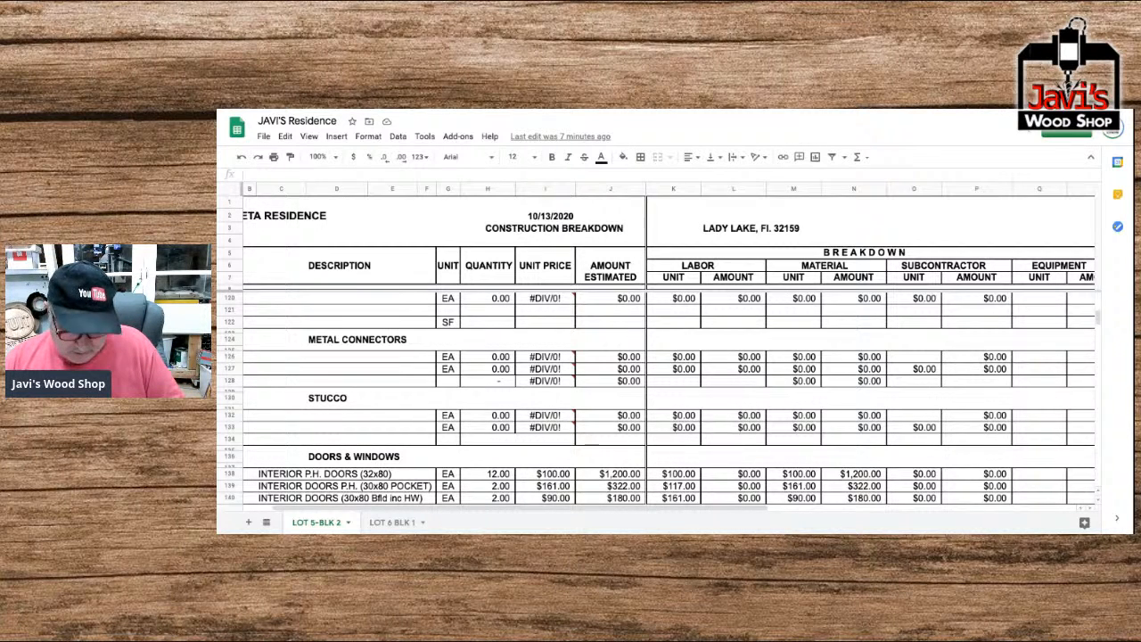
{"action": "scroll", "coordinate": [656, 397], "scroll_direction": "up", "scroll_amount": 1}
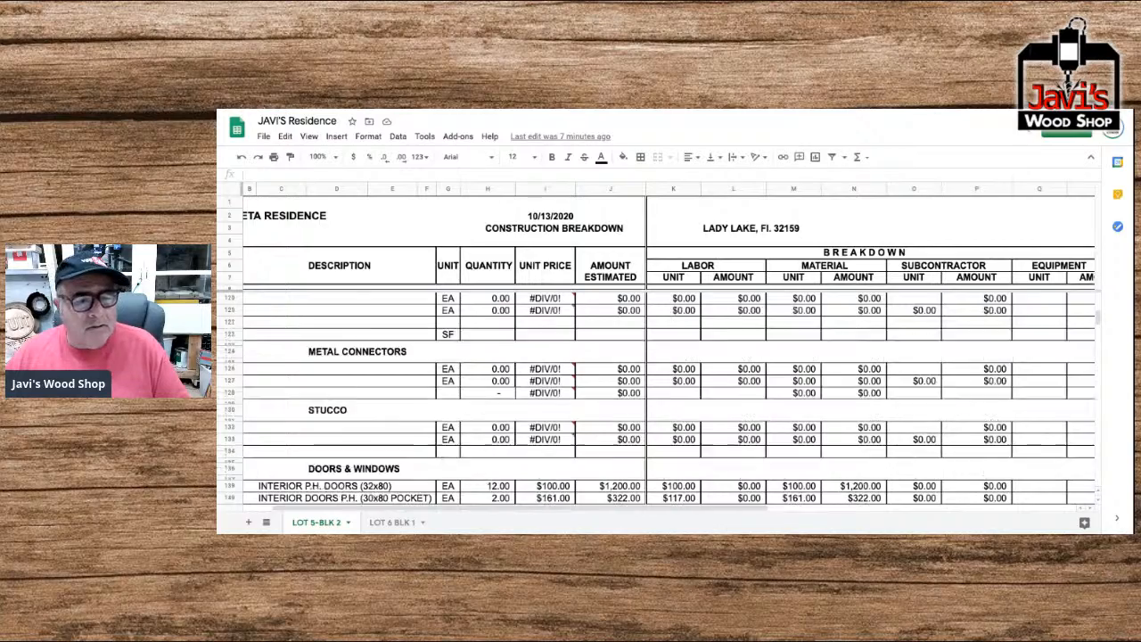
{"action": "scroll", "coordinate": [657, 396], "scroll_direction": "up", "scroll_amount": 3}
Examine the division numbers in column A from Metal Connectors and Millwork up through Drywall and Insulation to Roofing.
{"action": "scroll", "coordinate": [656, 397], "scroll_direction": "left", "scroll_amount": 2}
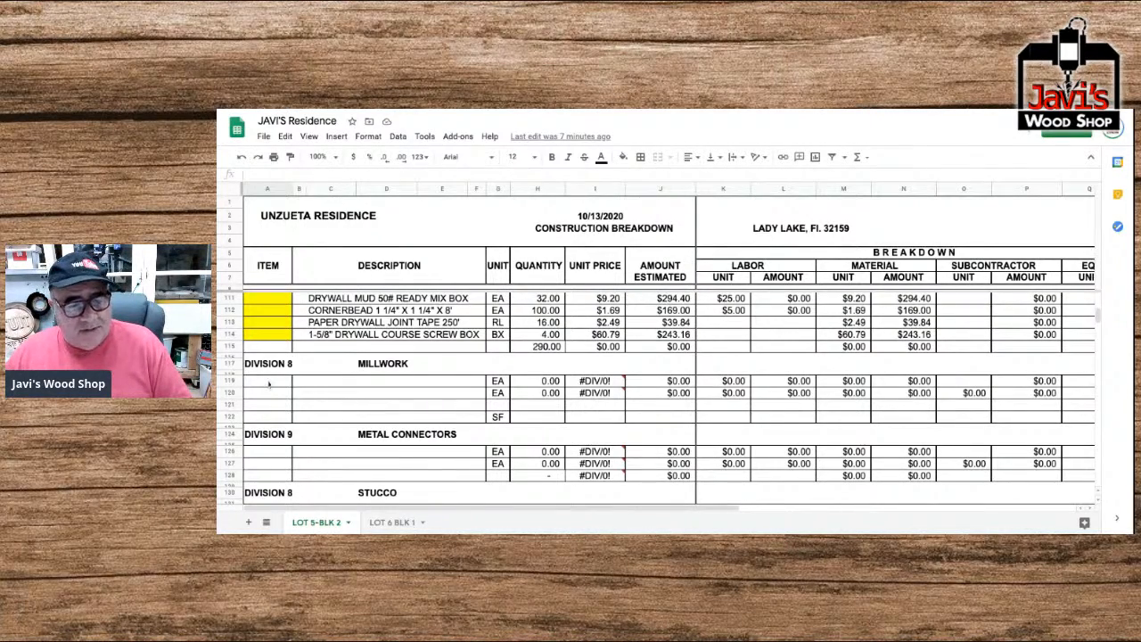
{"action": "scroll", "coordinate": [267, 383], "scroll_direction": "up", "scroll_amount": 1}
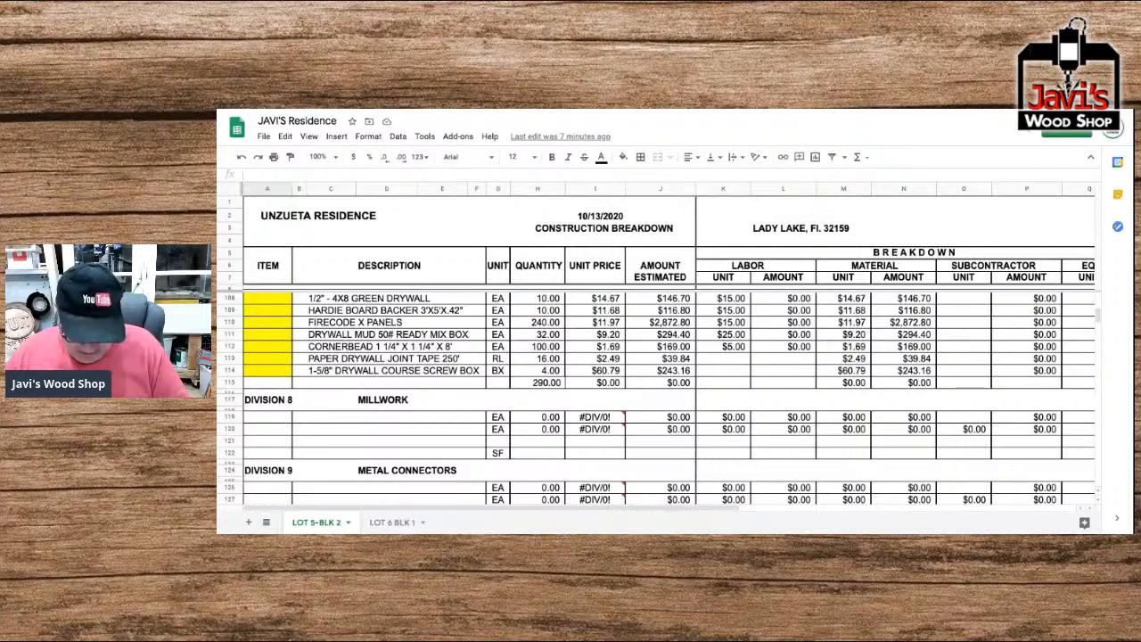
{"action": "scroll", "coordinate": [656, 399], "scroll_direction": "up", "scroll_amount": 2}
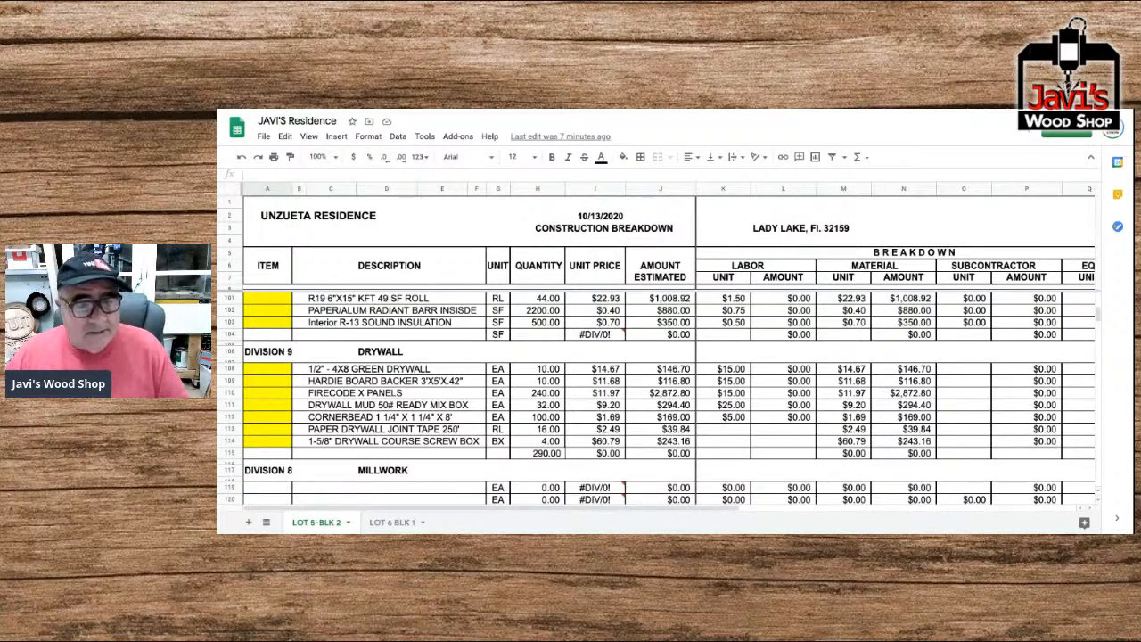
{"action": "scroll", "coordinate": [655, 398], "scroll_direction": "up", "scroll_amount": 2}
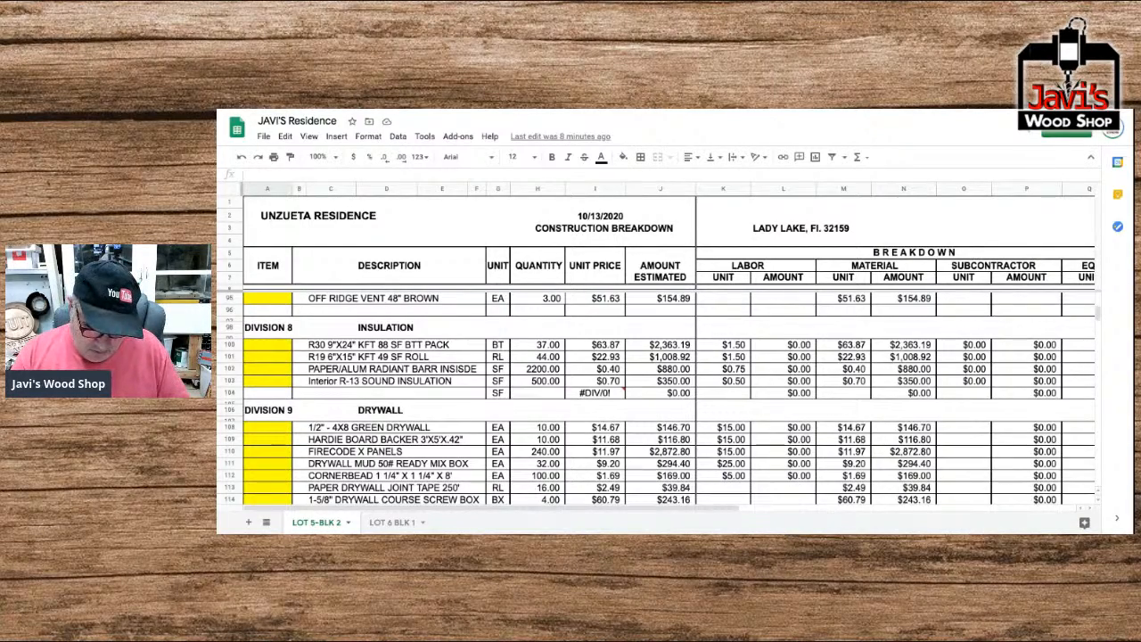
{"action": "scroll", "coordinate": [657, 400], "scroll_direction": "up", "scroll_amount": 3}
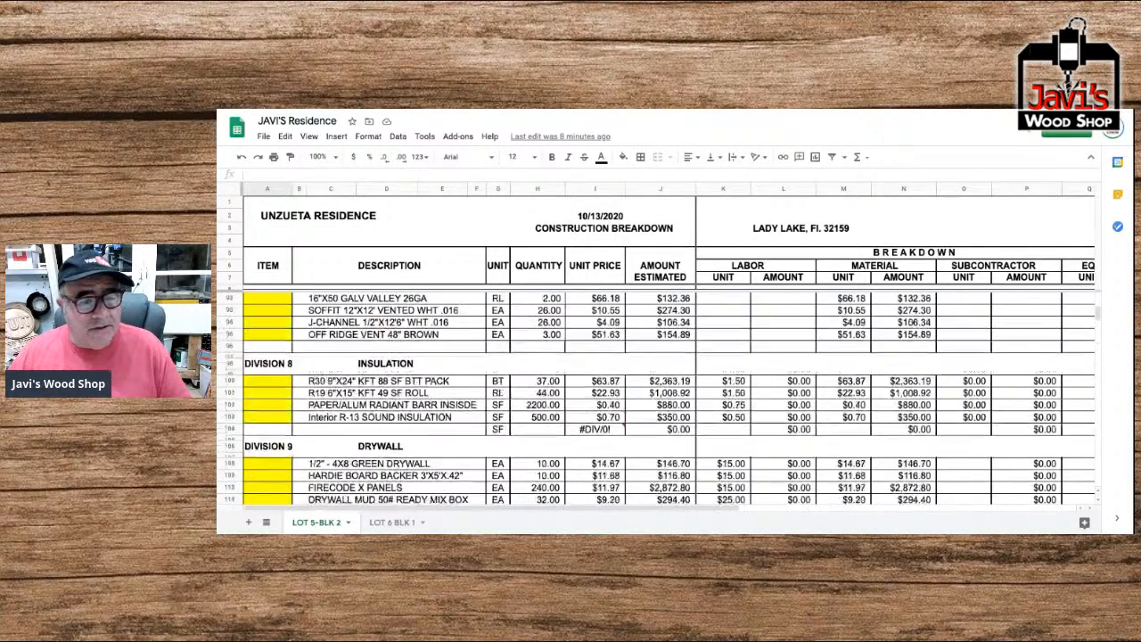
{"action": "scroll", "coordinate": [657, 399], "scroll_direction": "up", "scroll_amount": 1}
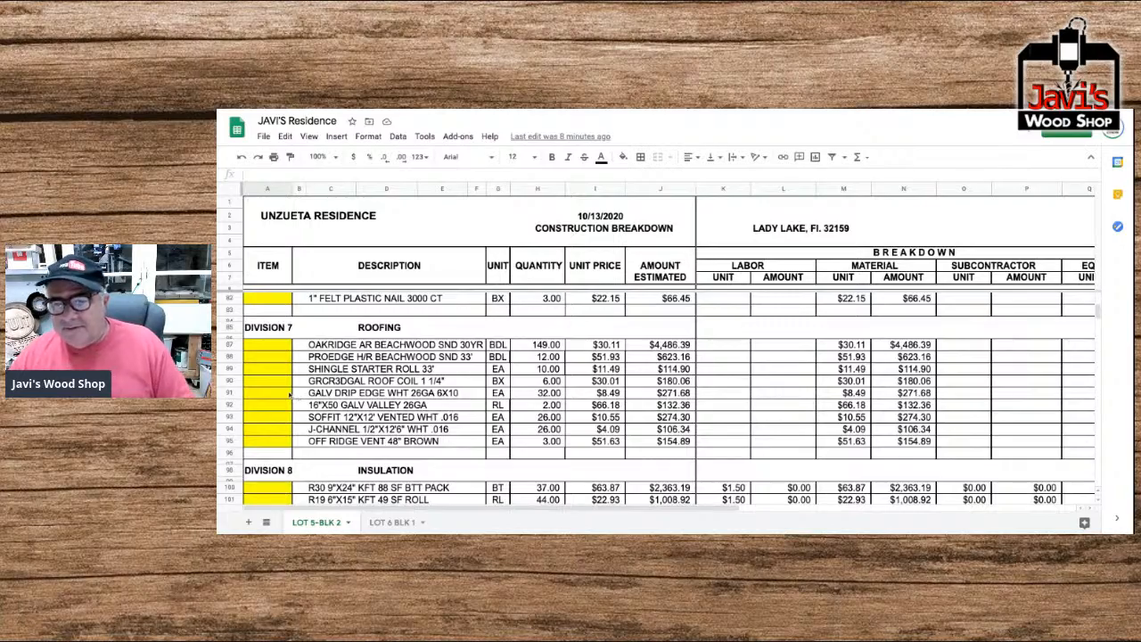
Return to the Recap by Divisions table and inspect the total formulas of the Metals, Foundation and General Requirements entries.
{"action": "scroll", "coordinate": [290, 395], "scroll_direction": "down", "scroll_amount": 10}
{"action": "scroll", "coordinate": [328, 399], "scroll_direction": "down", "scroll_amount": 15}
{"action": "scroll", "coordinate": [328, 401], "scroll_direction": "right", "scroll_amount": 5}
{"action": "scroll", "coordinate": [328, 401], "scroll_direction": "down", "scroll_amount": 8}
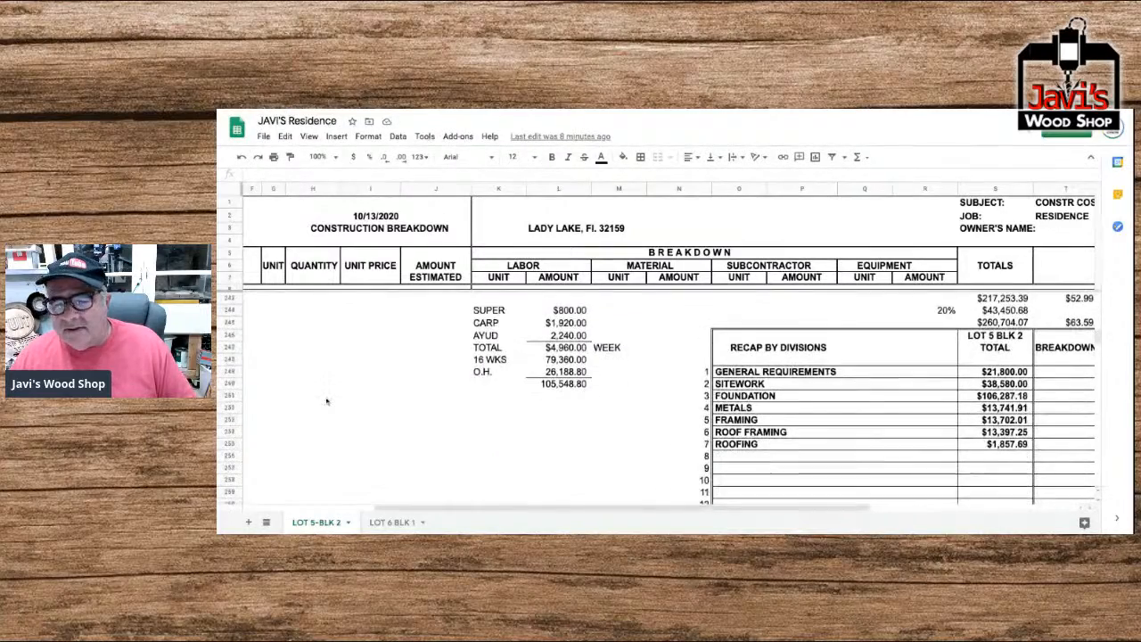
{"action": "scroll", "coordinate": [327, 401], "scroll_direction": "down", "scroll_amount": 5}
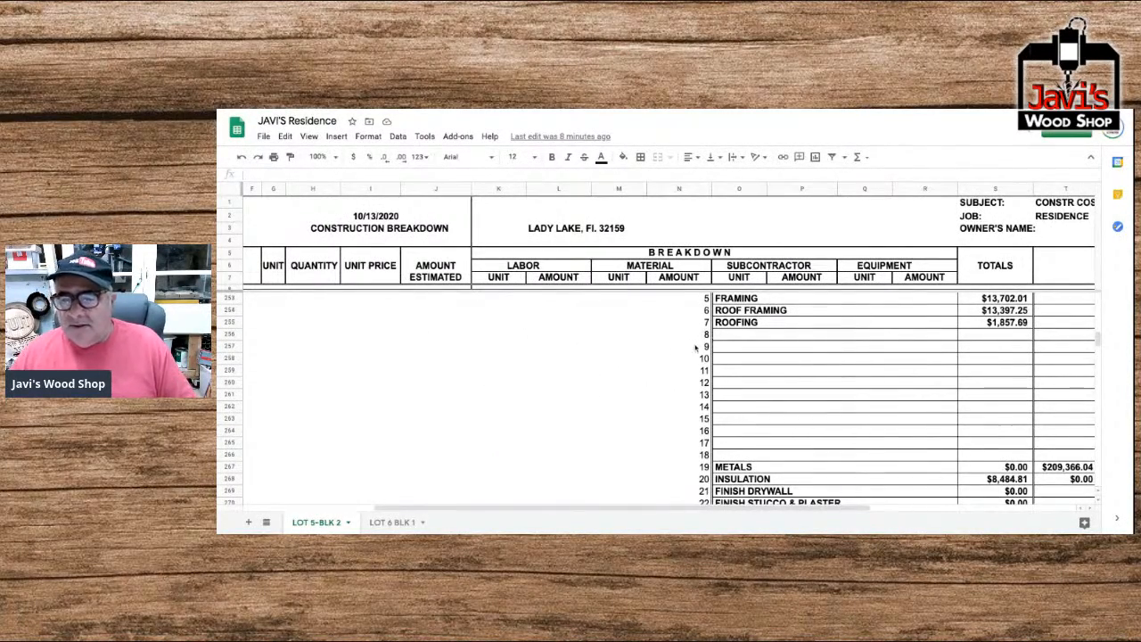
{"action": "scroll", "coordinate": [696, 347], "scroll_direction": "up", "scroll_amount": 2}
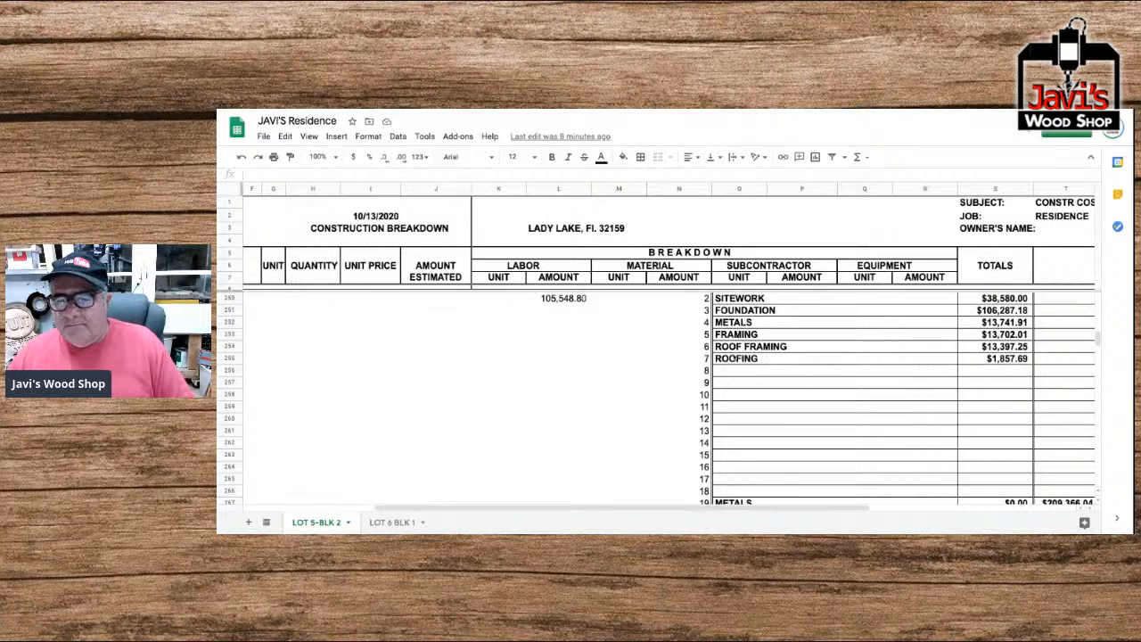
{"action": "left_click", "coordinate": [736, 324]}
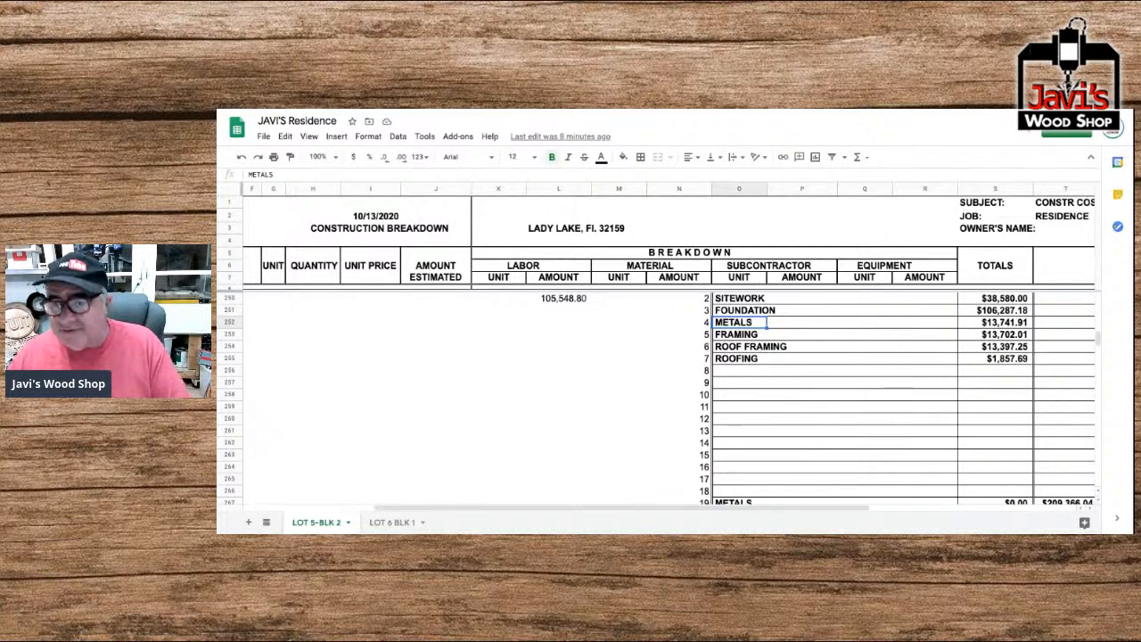
{"action": "left_click", "coordinate": [995, 323]}
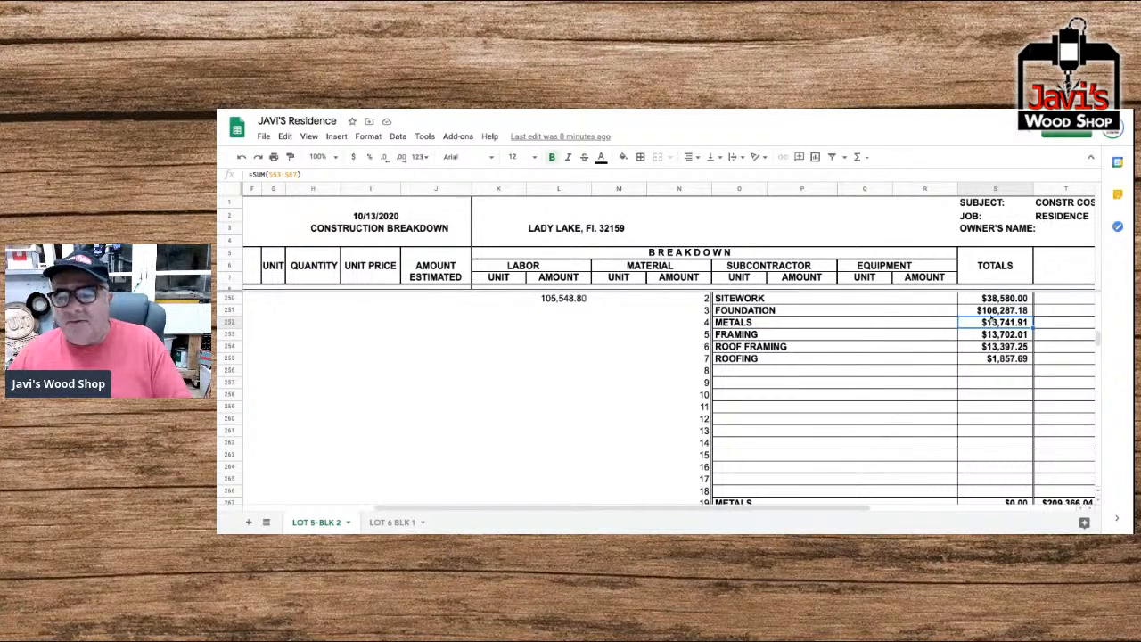
{"action": "left_click", "coordinate": [991, 312]}
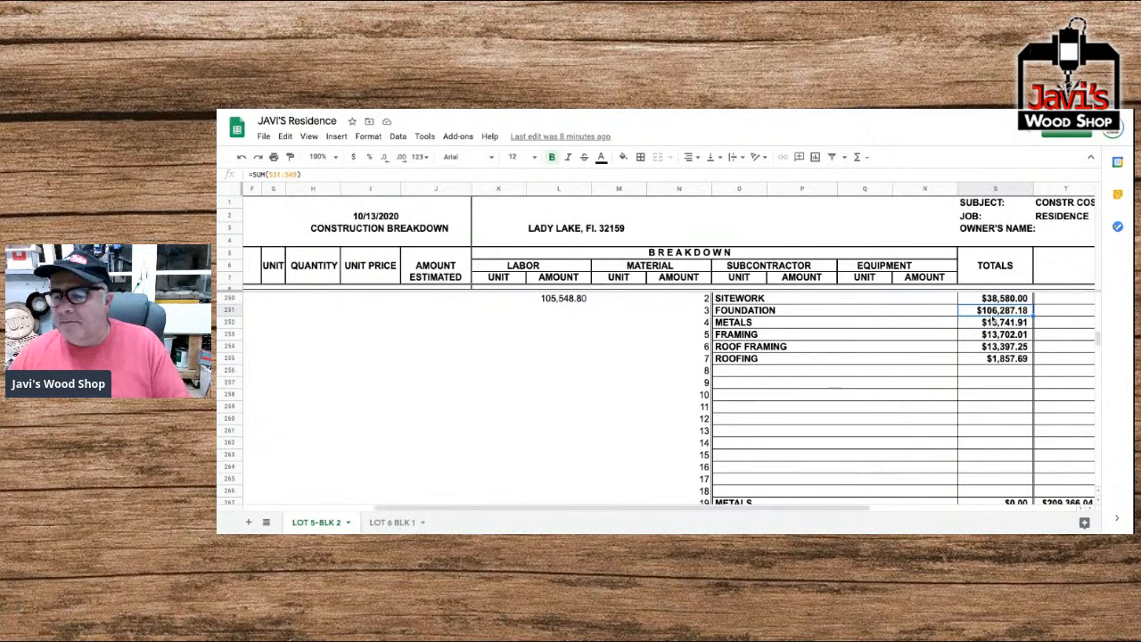
{"action": "left_click", "coordinate": [994, 321]}
{"action": "scroll", "coordinate": [911, 348], "scroll_direction": "up", "scroll_amount": 1}
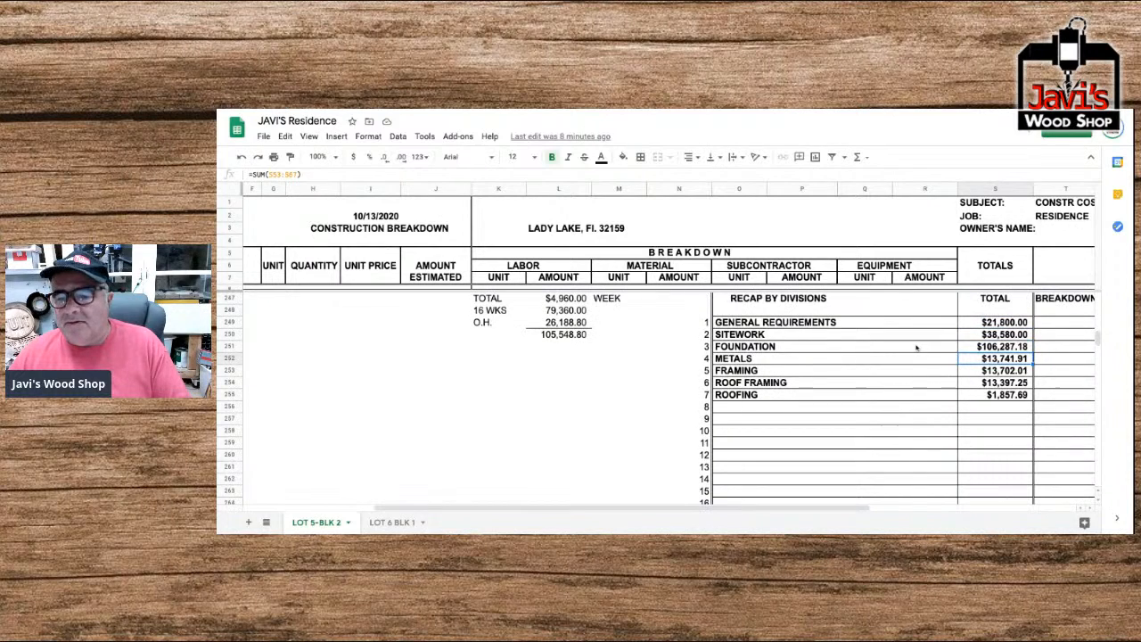
{"action": "left_click", "coordinate": [988, 324]}
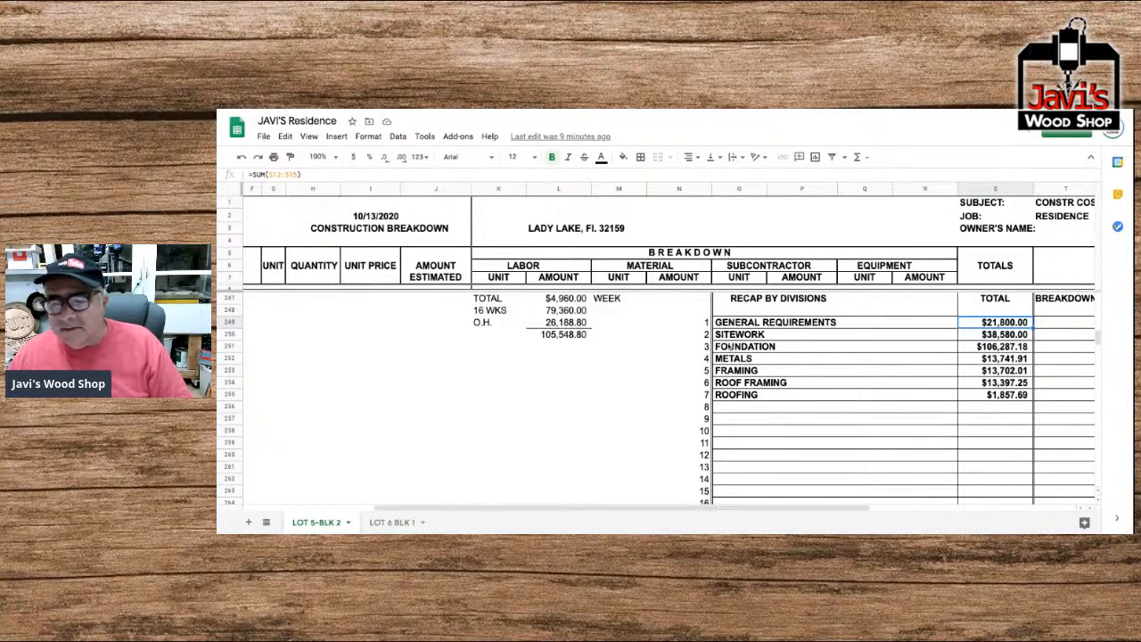
Recheck the division headings against the recap order, from General Requirements, Site Work and Foundation down to Drywall and Millwork.
{"action": "scroll", "coordinate": [729, 347], "scroll_direction": "up", "scroll_amount": 15}
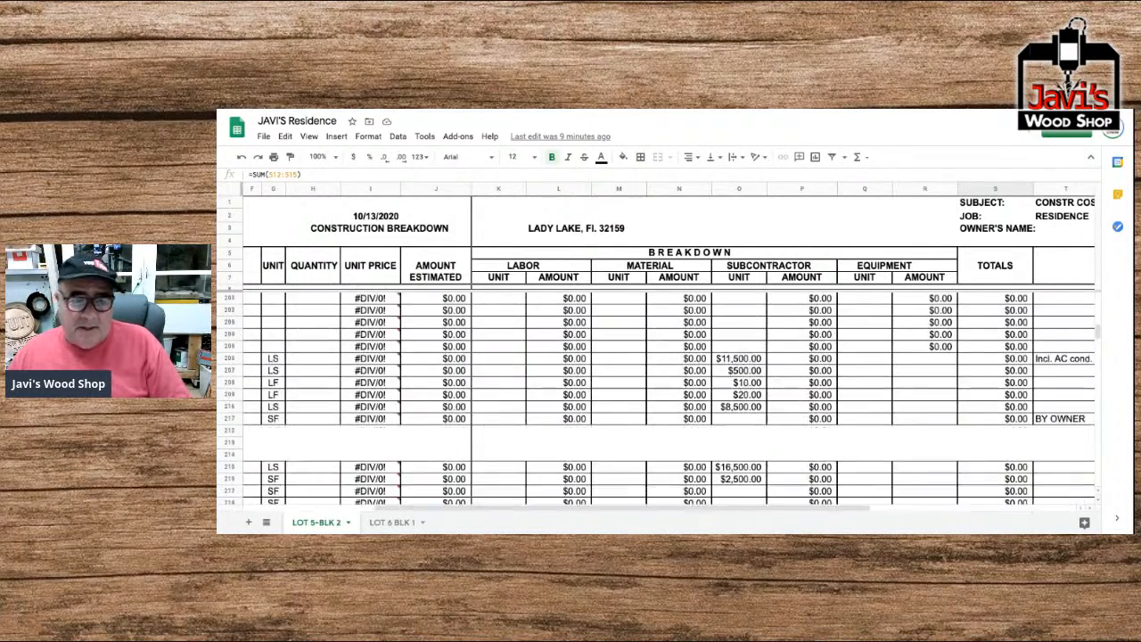
{"action": "scroll", "coordinate": [730, 347], "scroll_direction": "left", "scroll_amount": 3}
{"action": "scroll", "coordinate": [667, 399], "scroll_direction": "up", "scroll_amount": 15}
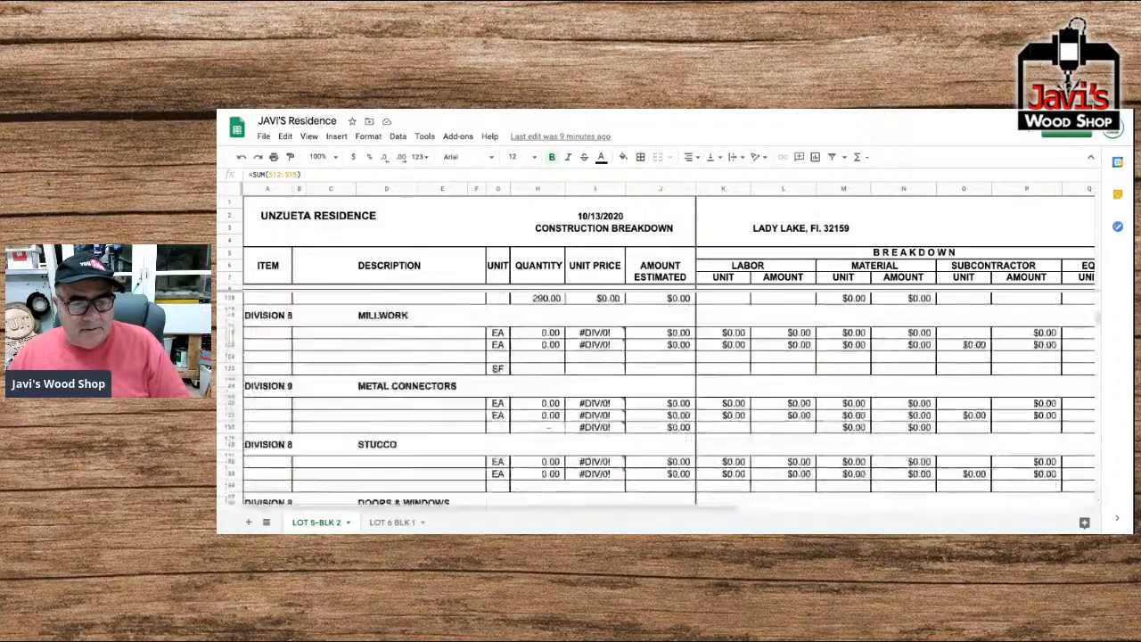
{"action": "scroll", "coordinate": [660, 399], "scroll_direction": "up", "scroll_amount": 15}
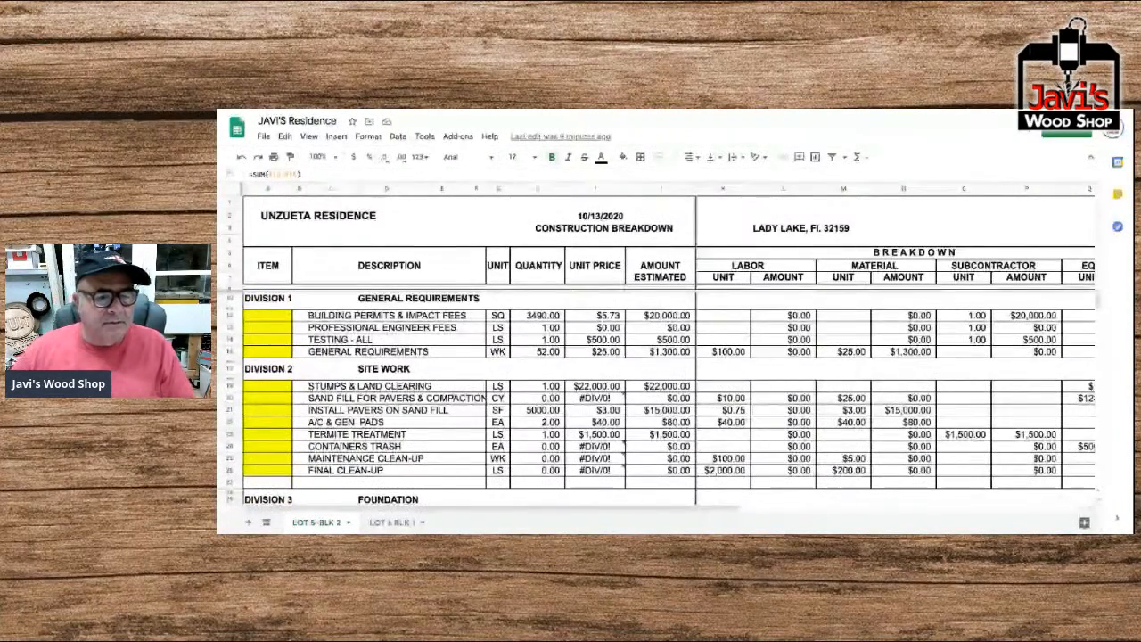
{"action": "scroll", "coordinate": [660, 399], "scroll_direction": "up", "scroll_amount": 1}
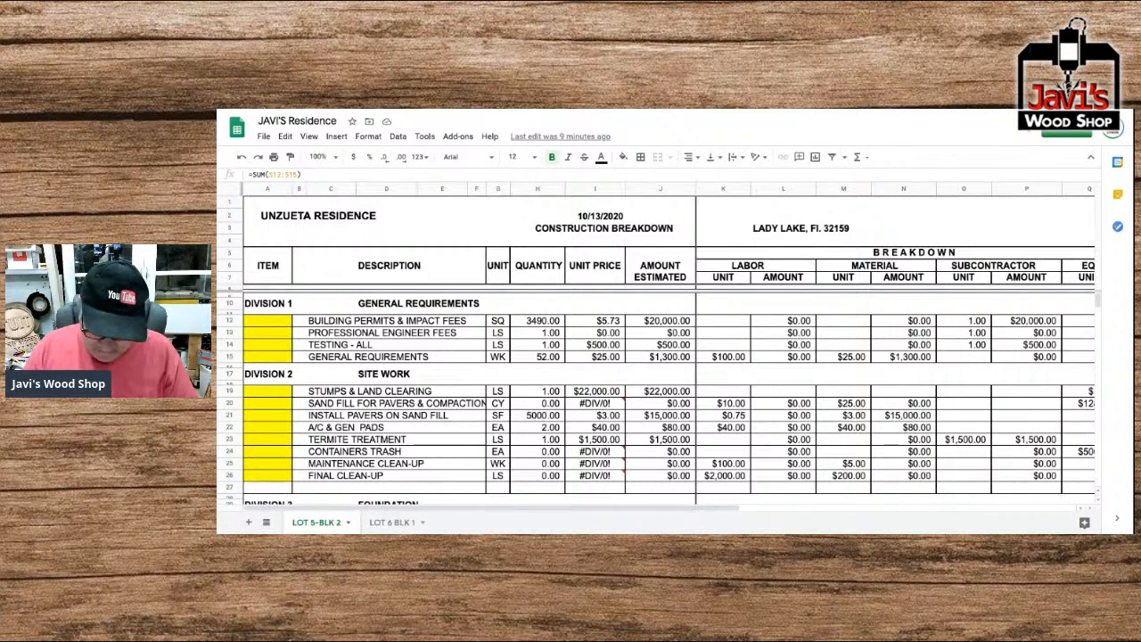
{"action": "scroll", "coordinate": [656, 399], "scroll_direction": "down", "scroll_amount": 4}
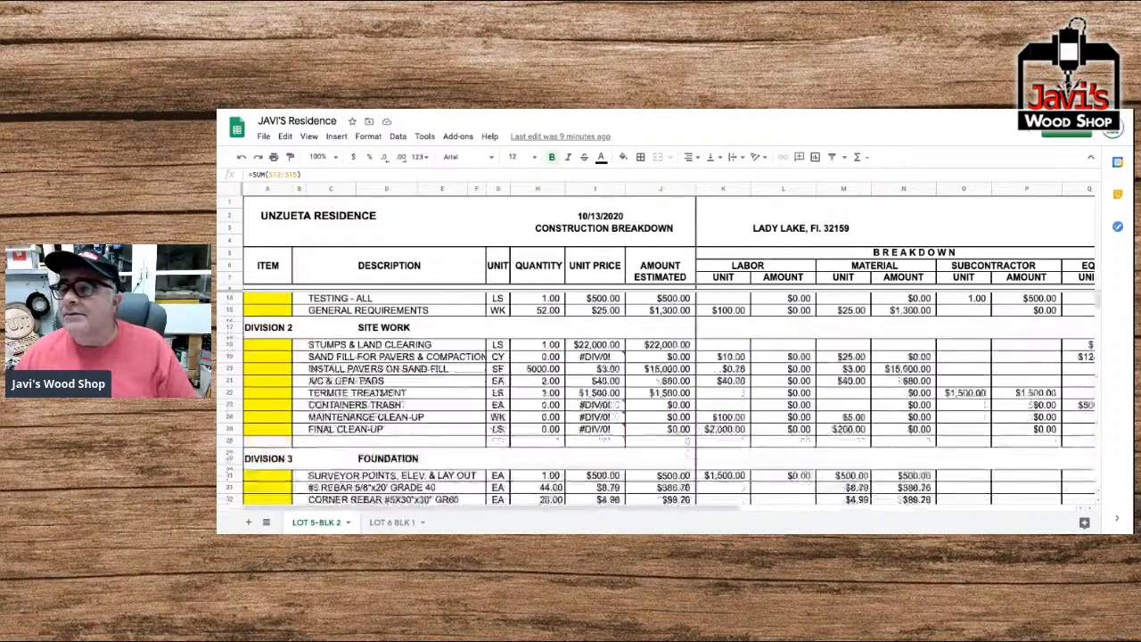
{"action": "scroll", "coordinate": [656, 400], "scroll_direction": "up", "scroll_amount": 1}
{"action": "scroll", "coordinate": [655, 400], "scroll_direction": "down", "scroll_amount": 5}
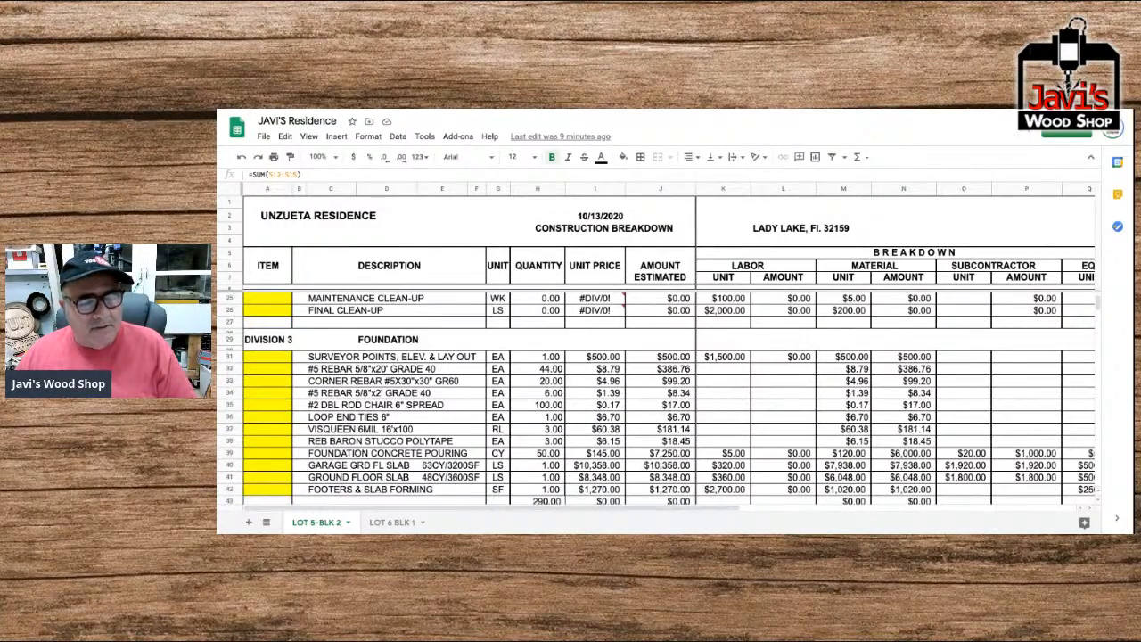
{"action": "scroll", "coordinate": [655, 399], "scroll_direction": "down", "scroll_amount": 2}
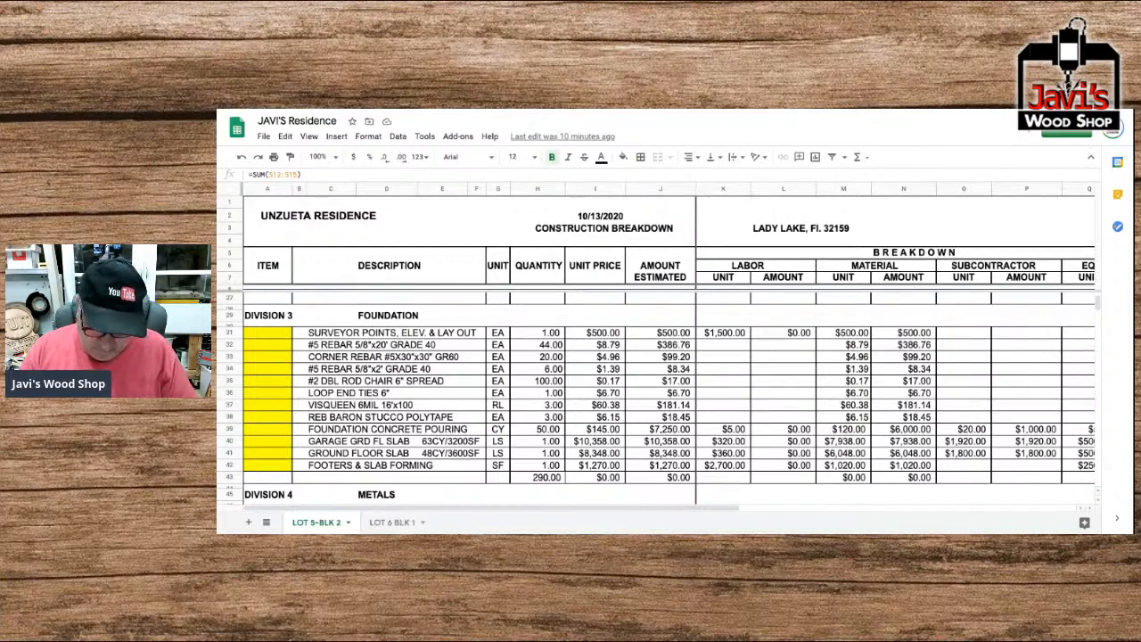
{"action": "scroll", "coordinate": [657, 399], "scroll_direction": "down", "scroll_amount": 3}
{"action": "scroll", "coordinate": [657, 399], "scroll_direction": "down", "scroll_amount": 10}
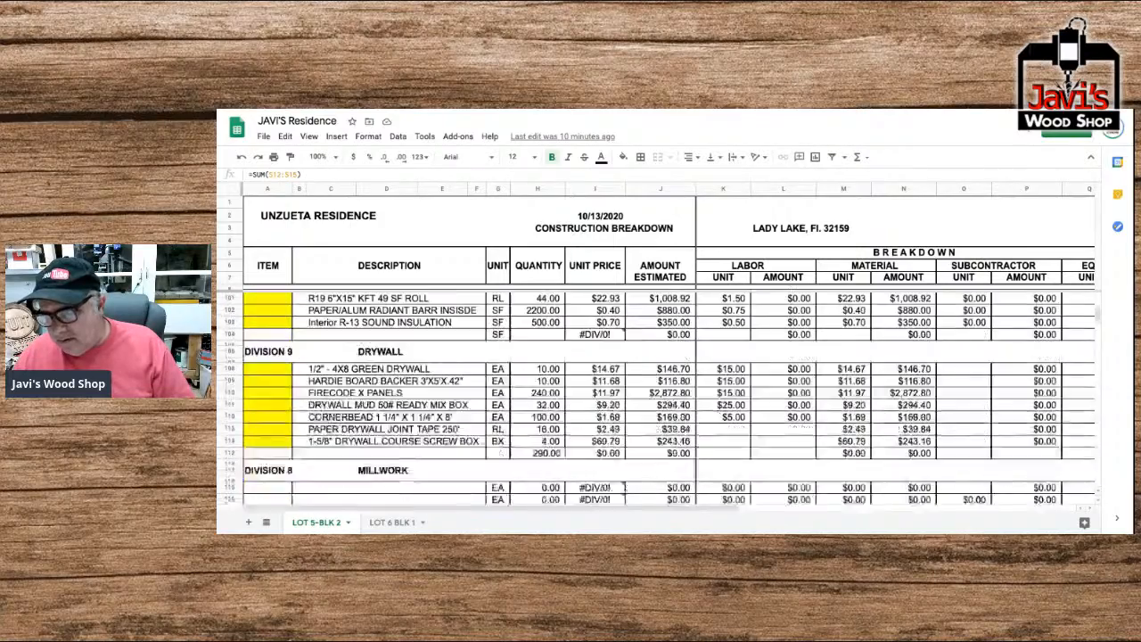
Add INSULATION as entry 8 of the Recap by Divisions table, directly below Roofing.
{"action": "scroll", "coordinate": [743, 343], "scroll_direction": "down", "scroll_amount": 20}
{"action": "scroll", "coordinate": [744, 343], "scroll_direction": "up", "scroll_amount": 2}
{"action": "scroll", "coordinate": [814, 339], "scroll_direction": "right", "scroll_amount": 3}
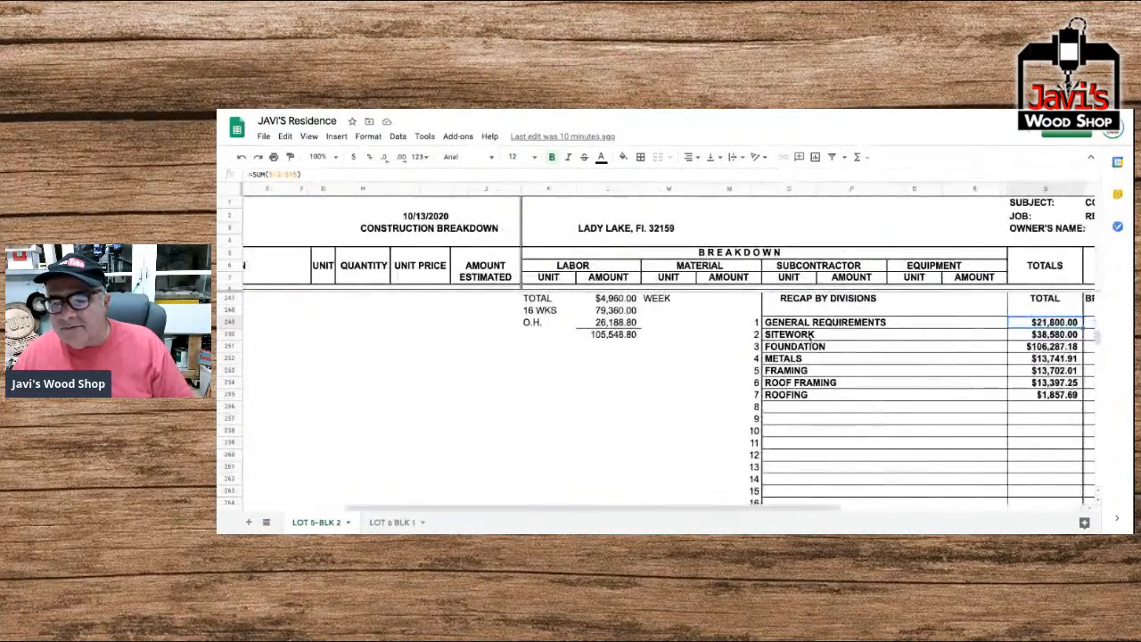
{"action": "scroll", "coordinate": [812, 335], "scroll_direction": "right", "scroll_amount": 2}
{"action": "left_click", "coordinate": [713, 360]}
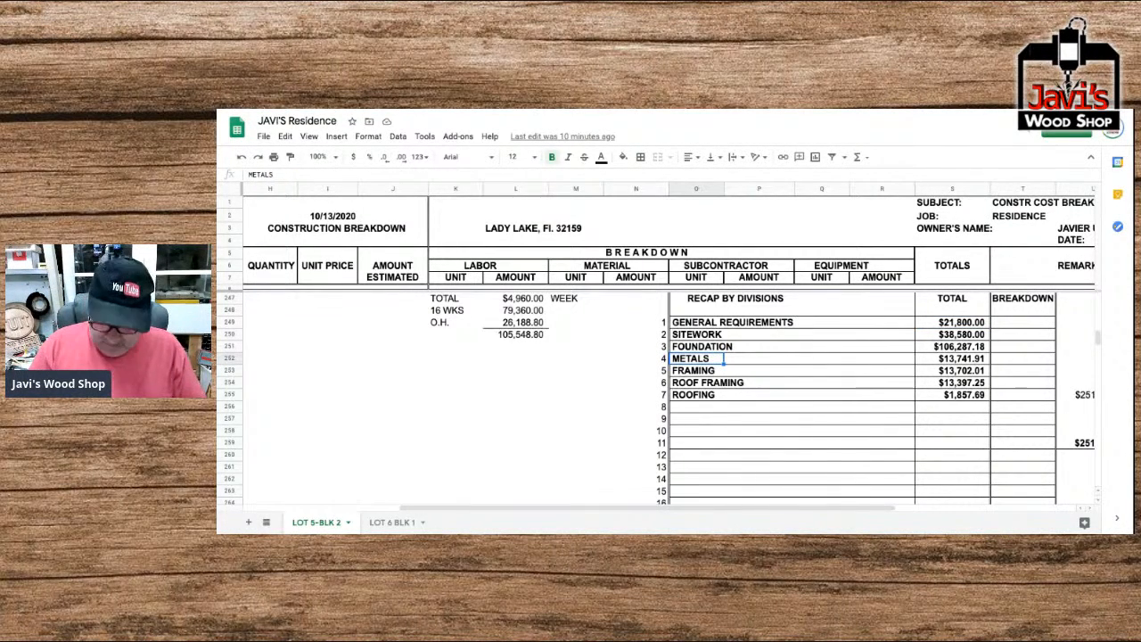
{"action": "key", "text": "Down"}
{"action": "key", "text": "Down"}
{"action": "key", "text": "Down"}
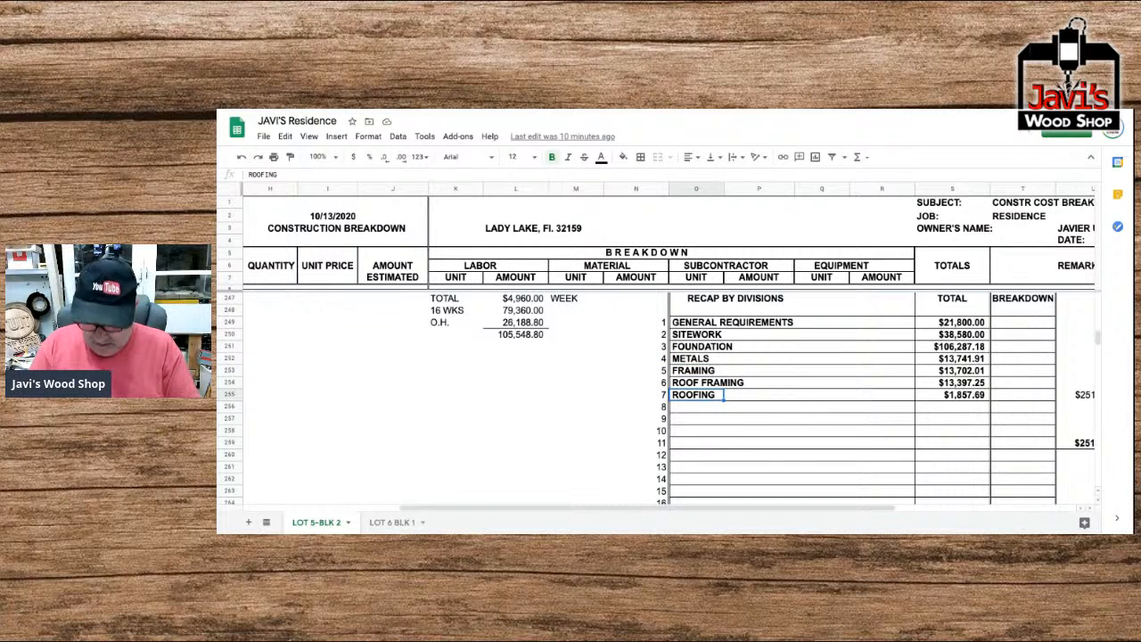
{"action": "key", "text": "Return"}
{"action": "key", "text": "Return"}
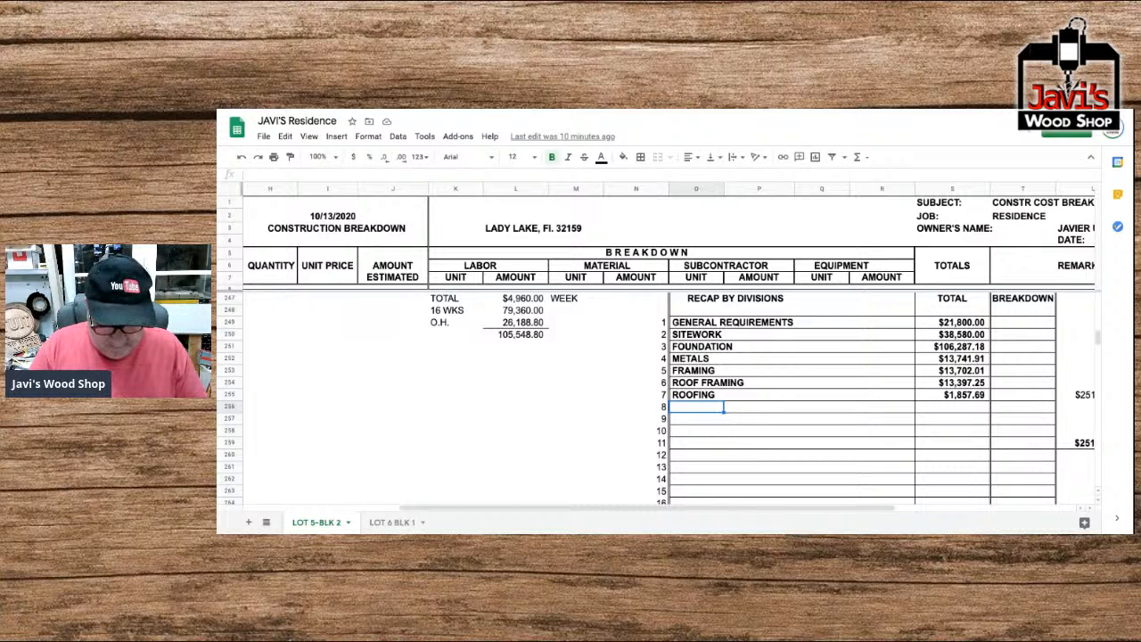
{"action": "type", "text": "INSULATION"}
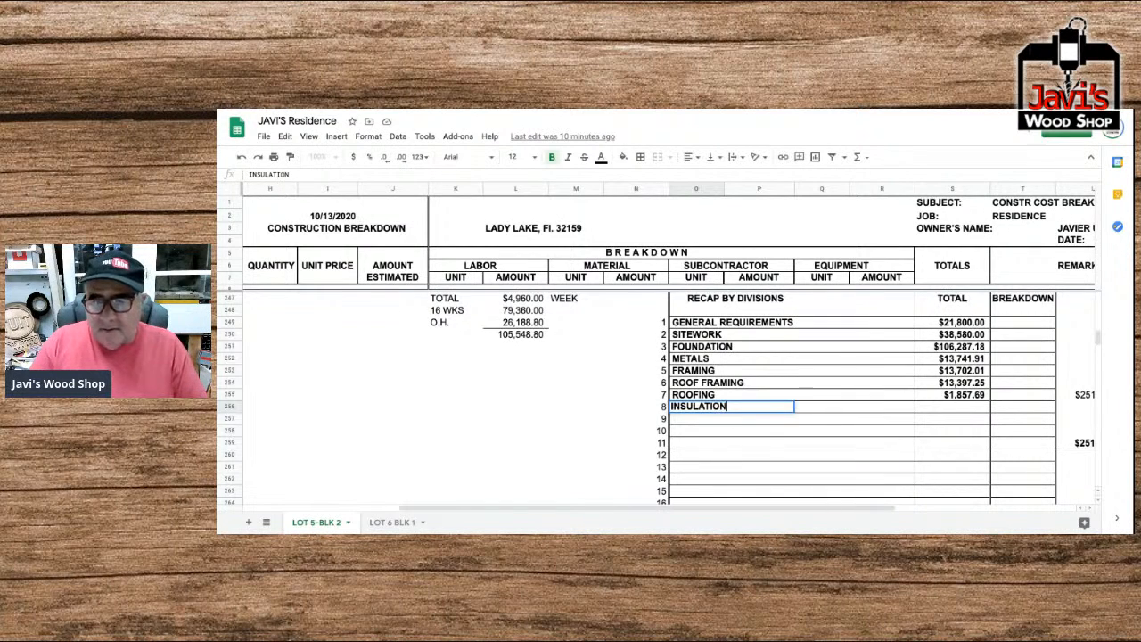
{"action": "key", "text": "Return"}
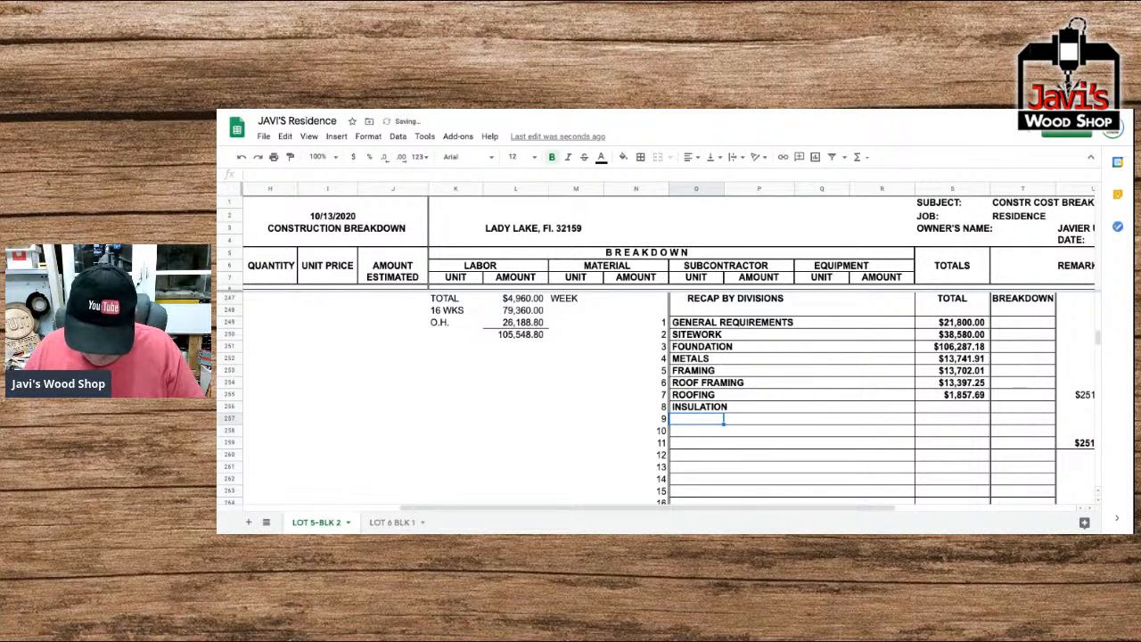
Enter DRYWALL and MILLWORK as recap entries 9 and 10.
{"action": "type", "text": "DRYWALL"}
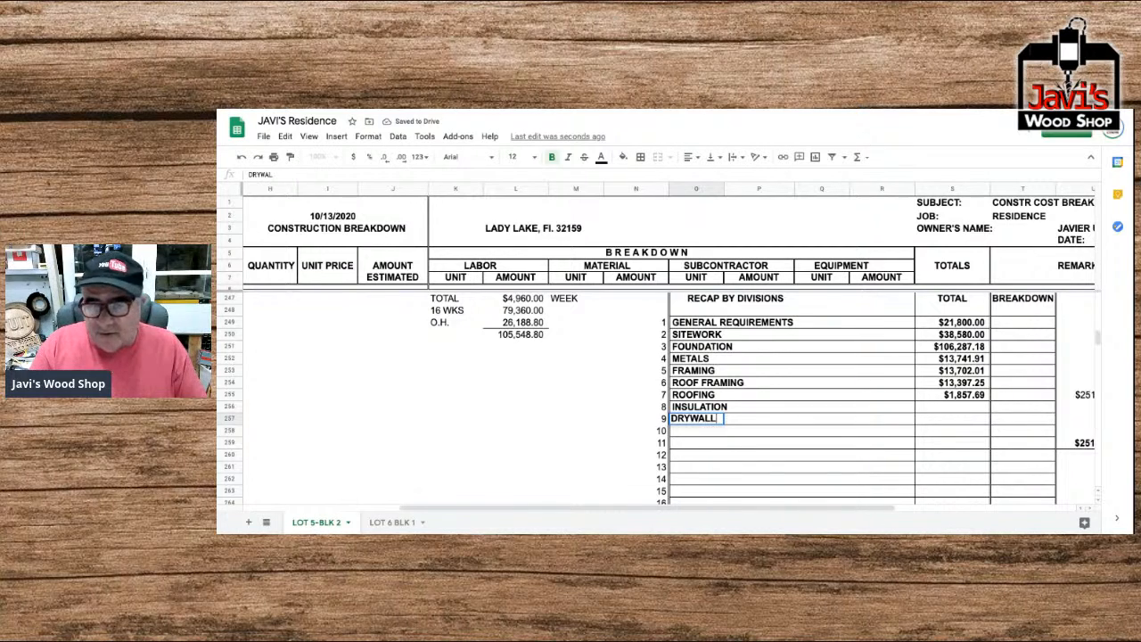
{"action": "key", "text": "Return"}
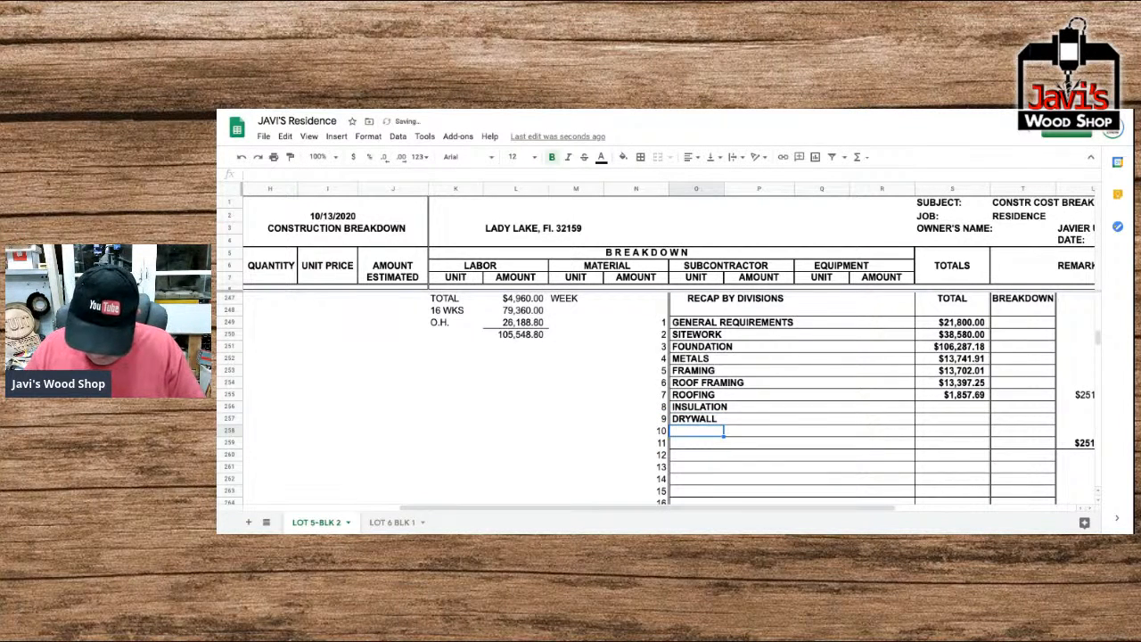
{"action": "type", "text": "MILLWORK"}
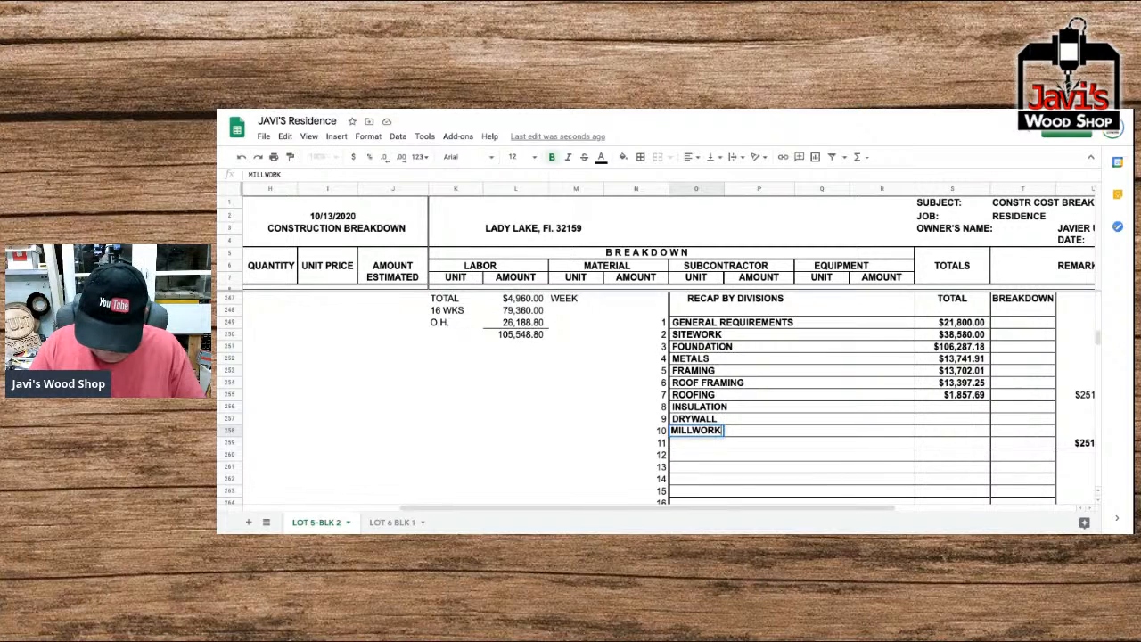
{"action": "key", "text": "Return"}
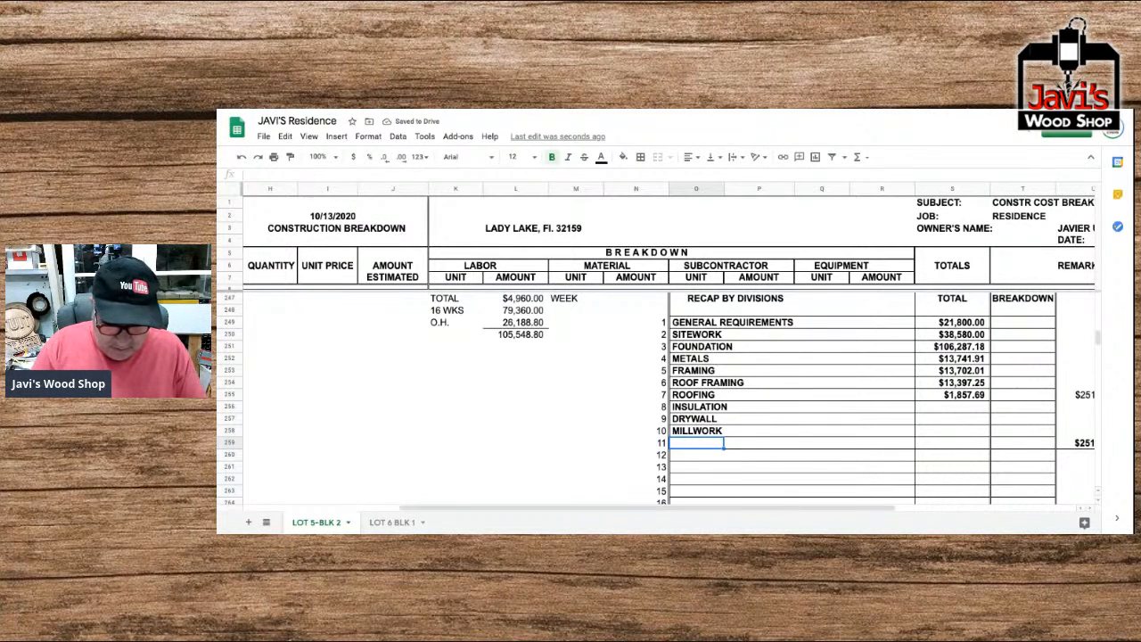
Enter METAL CONNECTORS and STUCCO as recap entries 11 and 12.
{"action": "type", "text": "METALS"}
{"action": "key", "text": "BackSpace"}
{"action": "type", "text": "CONNECTORS"}
{"action": "key", "text": "Return"}
{"action": "type", "text": "STUCCO"}
{"action": "key", "text": "Return"}
Enter DOORS & WINDOWS and FINISHES as recap entries 13 and 14.
{"action": "type", "text": "DOORS"}
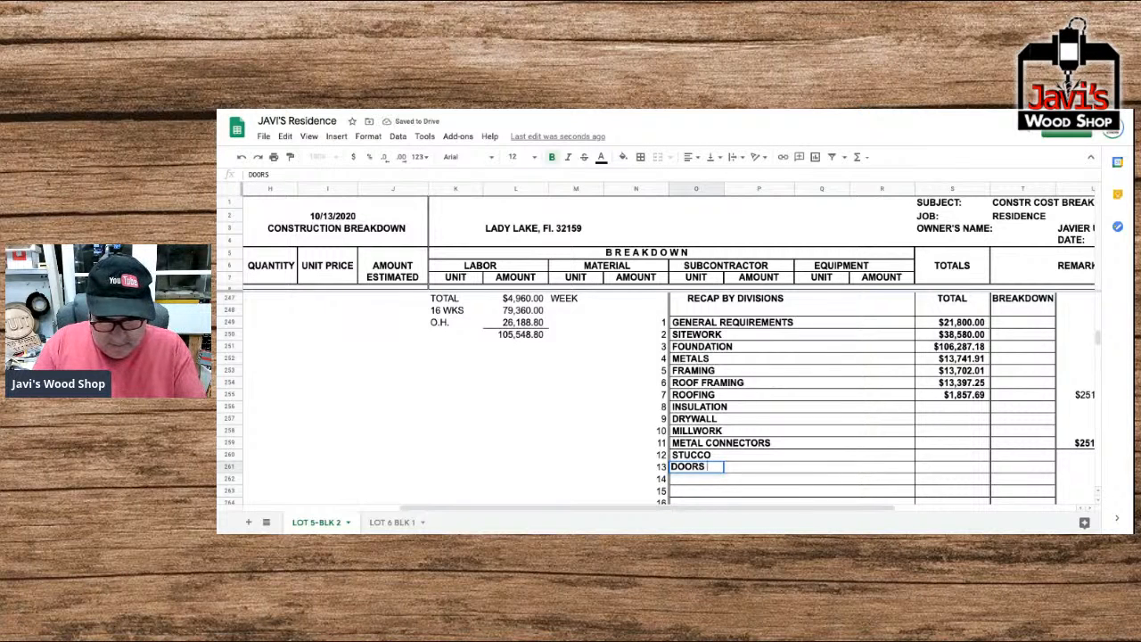
{"action": "type", "text": " & W"}
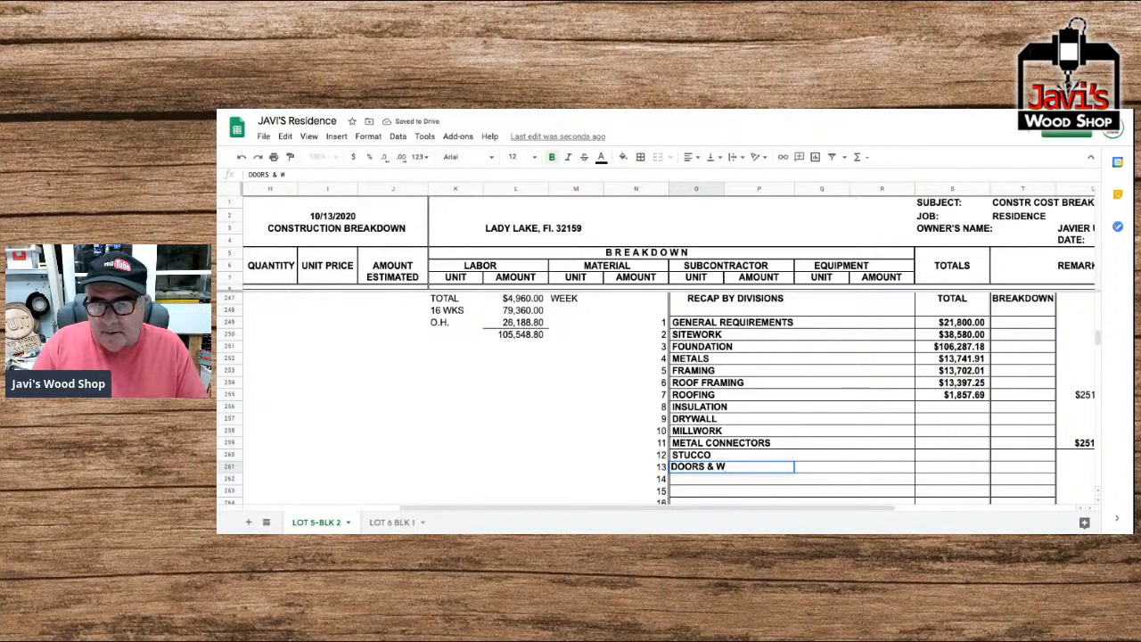
{"action": "type", "text": "INDOWS"}
{"action": "key", "text": "Return"}
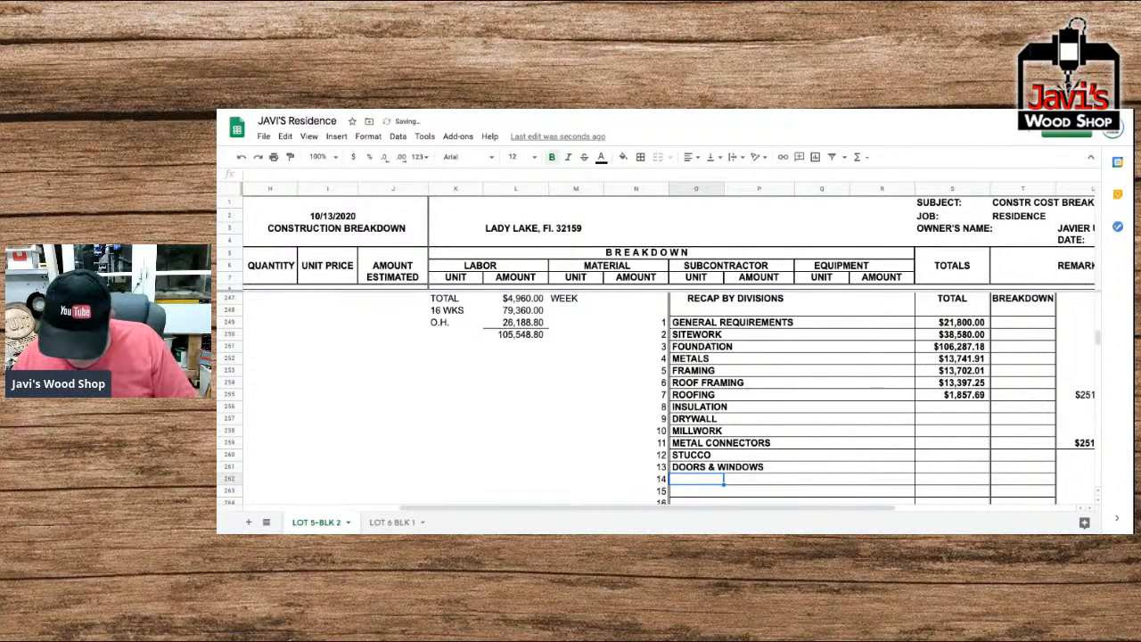
{"action": "type", "text": "FINISHED"}
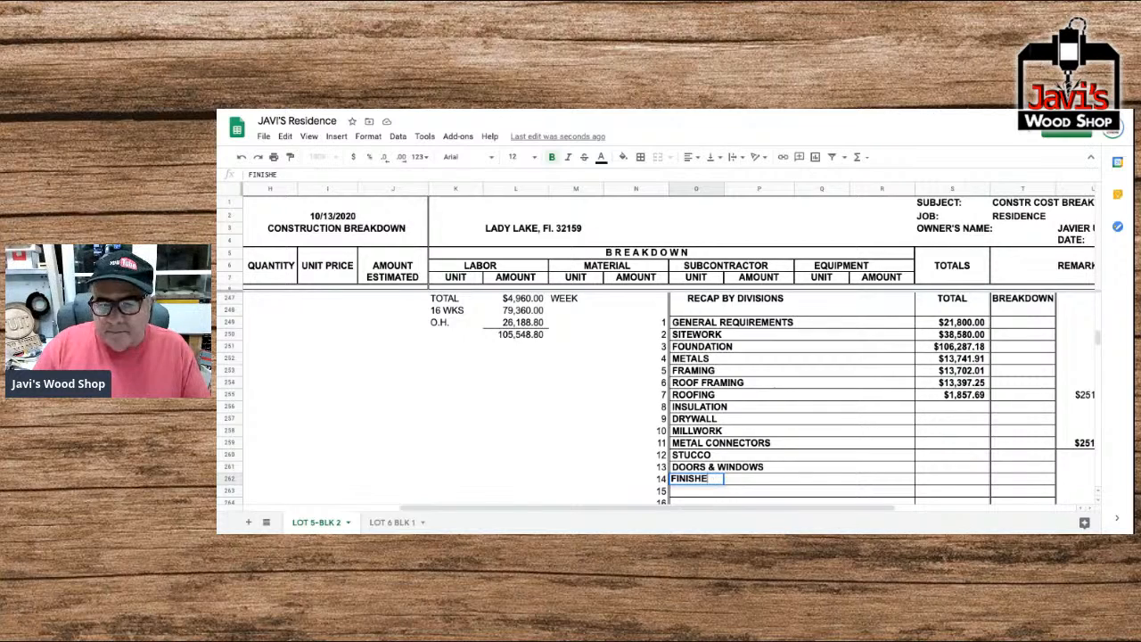
{"action": "key", "text": "BackSpace"}
{"action": "type", "text": "S"}
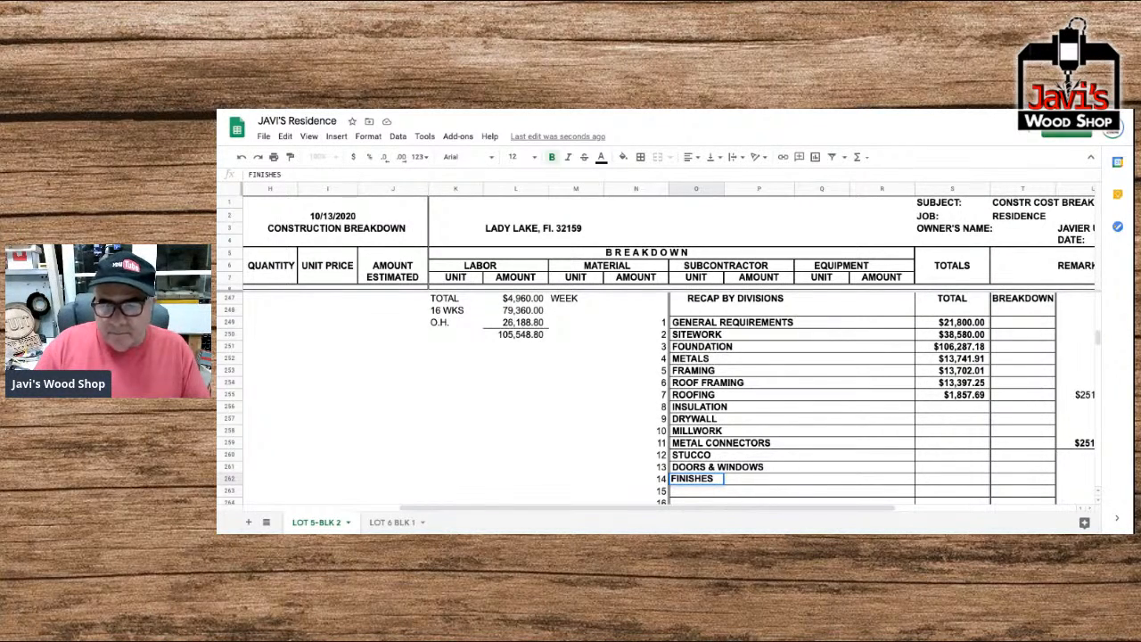
{"action": "key", "text": "Return"}
Enter APPLIANCES and PLUMBING as recap entries 15 and 16.
{"action": "type", "text": "APPLIANCES"}
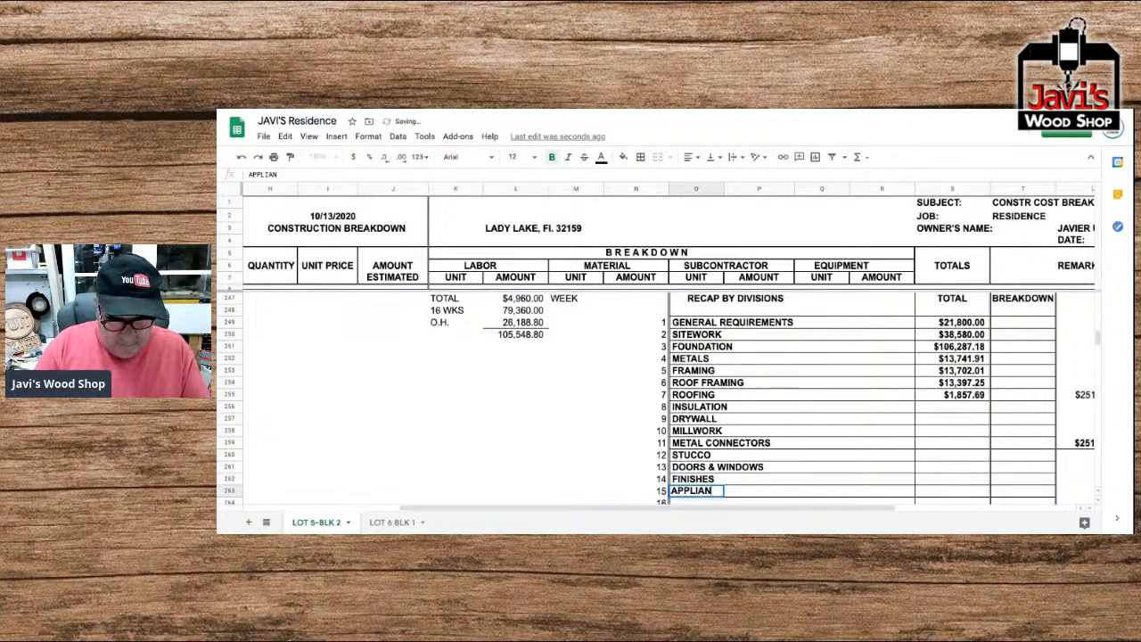
{"action": "key", "text": "Return"}
{"action": "type", "text": "PLUMBING"}
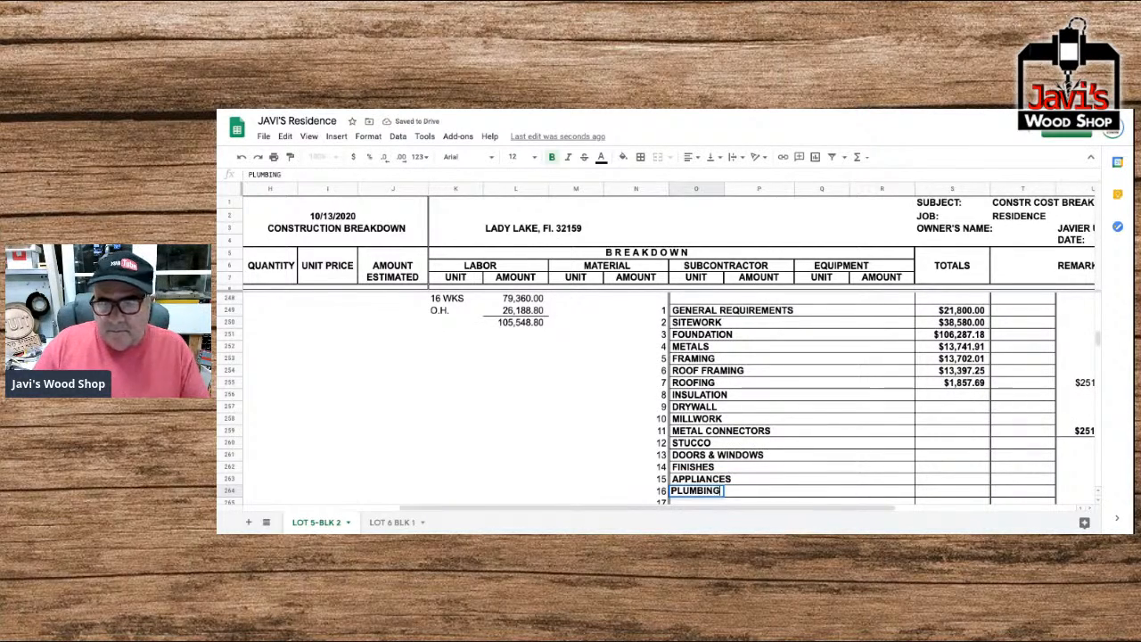
{"action": "key", "text": "Return"}
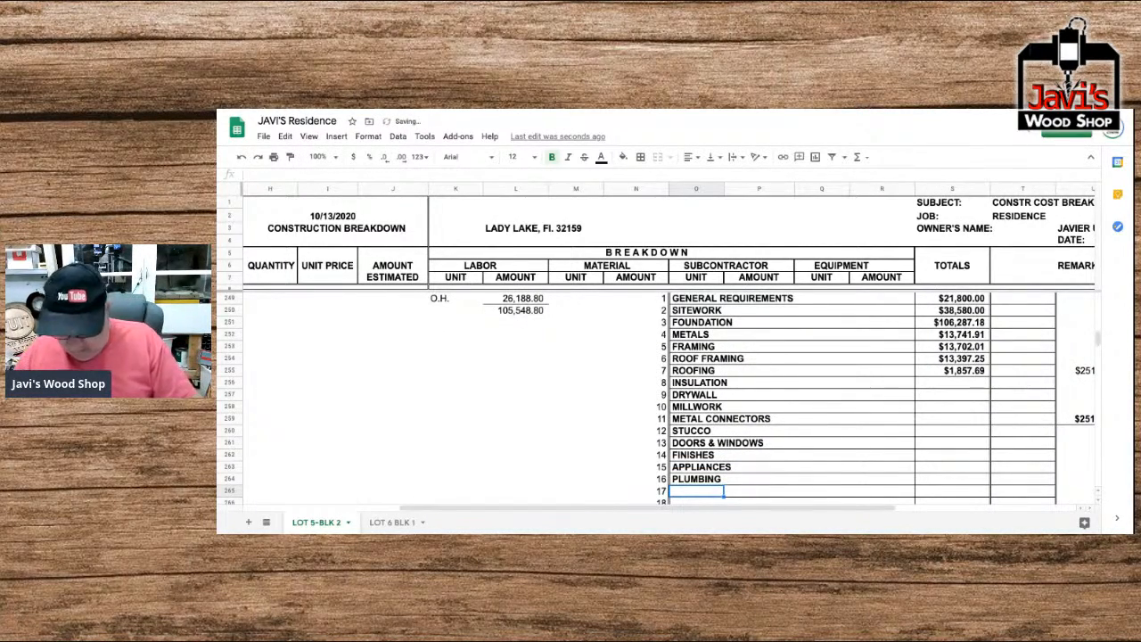
Enter MECHANICAL ELECTRICAL as recap entry 17.
{"action": "type", "text": "MECHANICAL ELECTRICAL"}
{"action": "key", "text": "Return"}
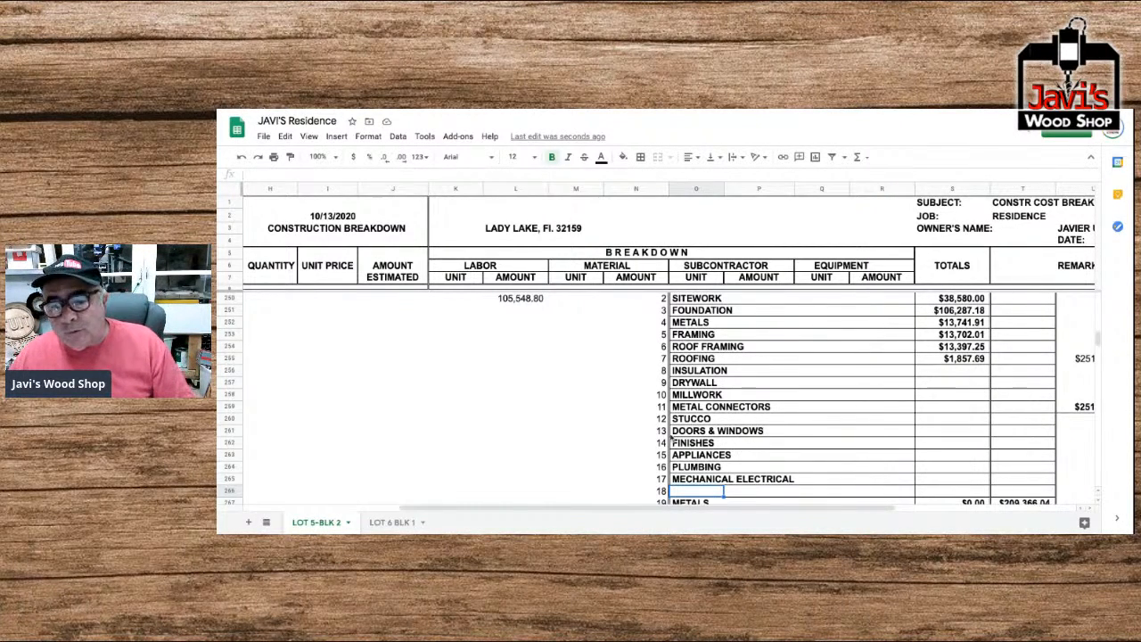
Copy the Roofing total formula down the recap's total column, from Insulation (entry 8) through Finish Drywall (entry 21).
{"action": "scroll", "coordinate": [795, 447], "scroll_direction": "down", "scroll_amount": 2}
{"action": "scroll", "coordinate": [812, 445], "scroll_direction": "up", "scroll_amount": 2}
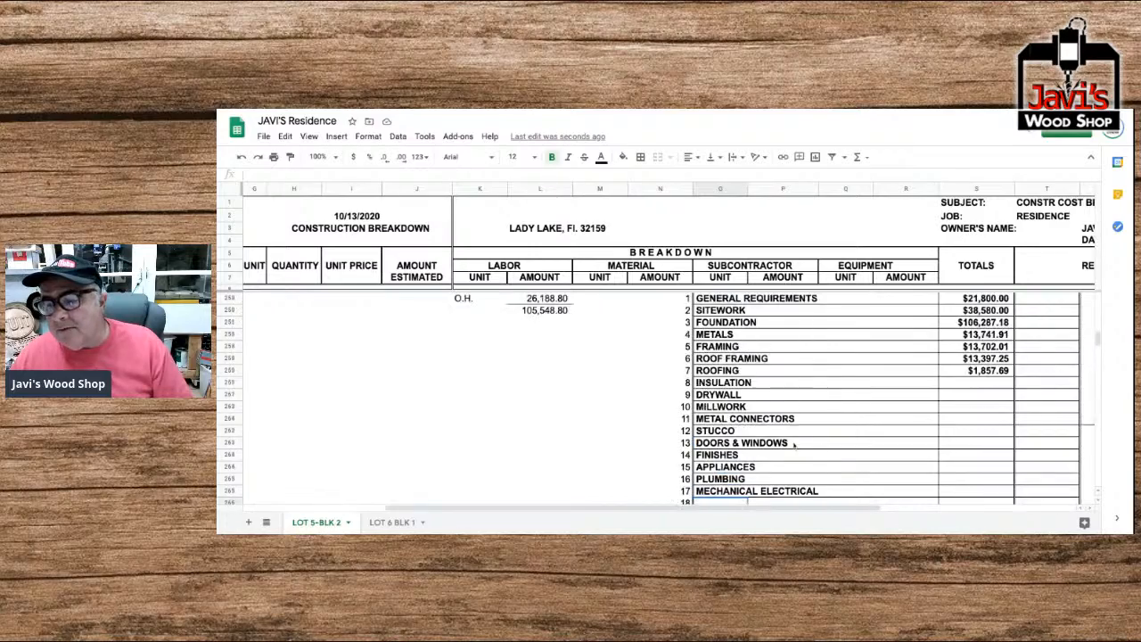
{"action": "scroll", "coordinate": [828, 444], "scroll_direction": "up", "scroll_amount": 1}
{"action": "scroll", "coordinate": [829, 443], "scroll_direction": "right", "scroll_amount": 3}
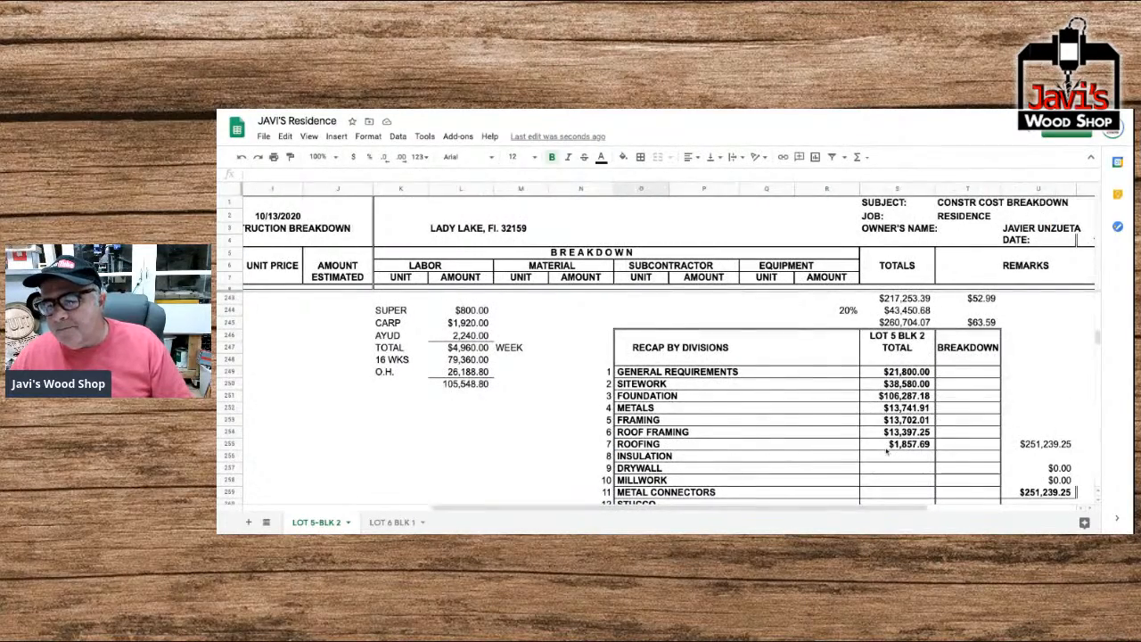
{"action": "left_click", "coordinate": [852, 443]}
{"action": "key", "text": "ctrl+c"}
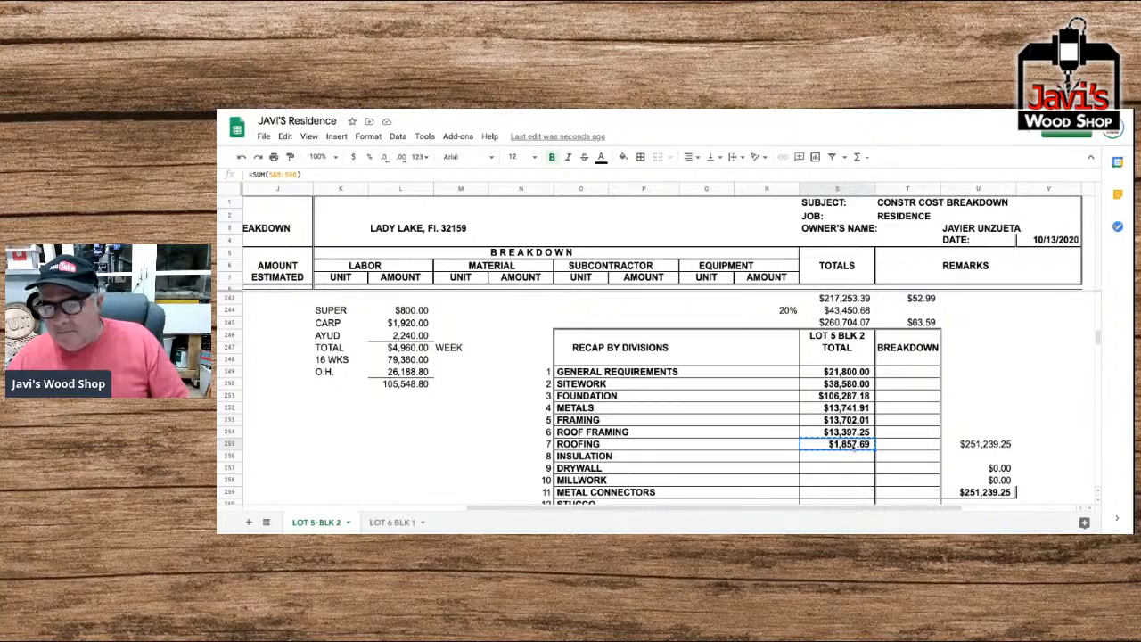
{"action": "key", "text": "Down"}
{"action": "key", "text": "shift+Down"}
{"action": "key", "text": "shift+Down"}
{"action": "key", "text": "shift+Down"}
{"action": "key", "text": "shift+Down"}
{"action": "key", "text": "shift+Down"}
{"action": "key", "text": "shift+Down"}
{"action": "key", "text": "shift+Down"}
{"action": "key", "text": "shift+Down"}
{"action": "key", "text": "shift+Down"}
{"action": "key", "text": "shift+Down"}
{"action": "key", "text": "shift+Down"}
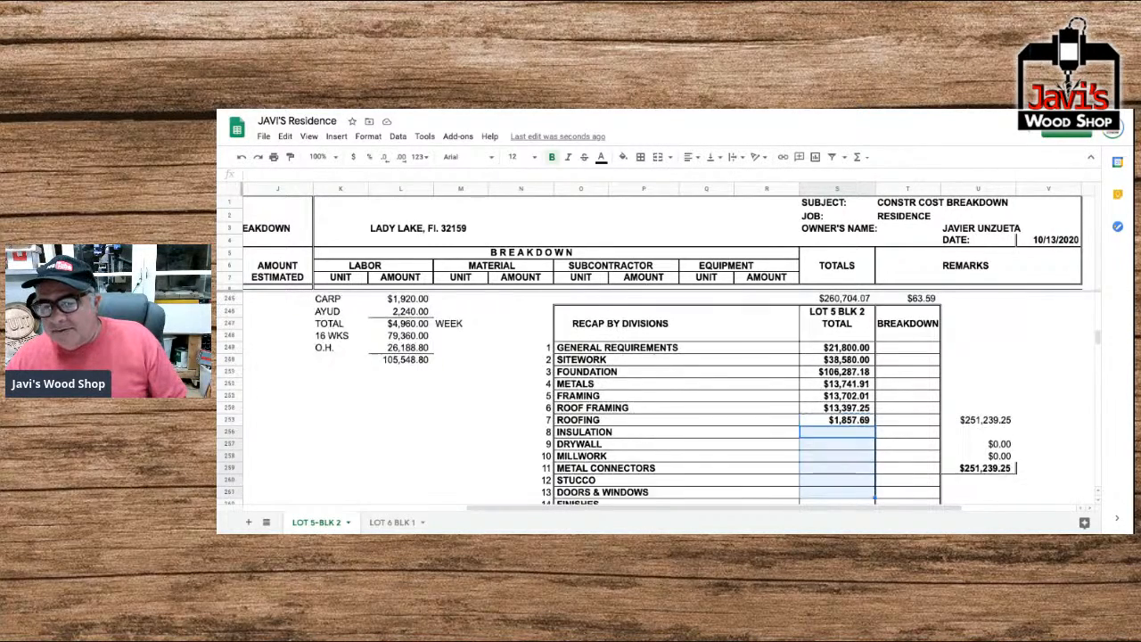
{"action": "key", "text": "shift+Down"}
{"action": "key", "text": "shift+Down"}
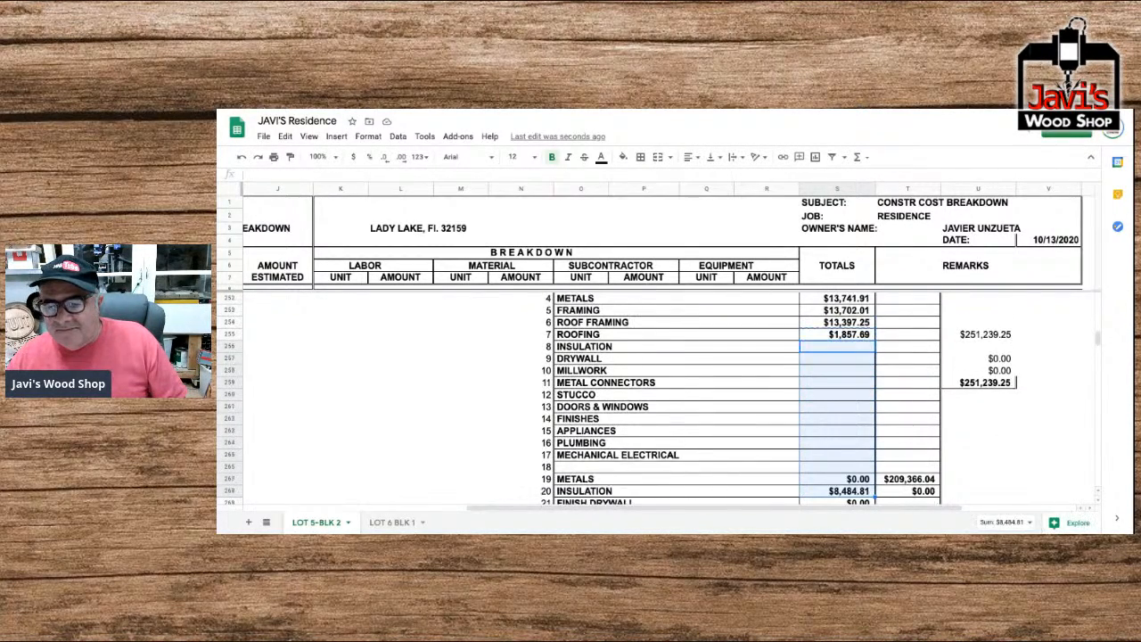
{"action": "key", "text": "ctrl+v"}
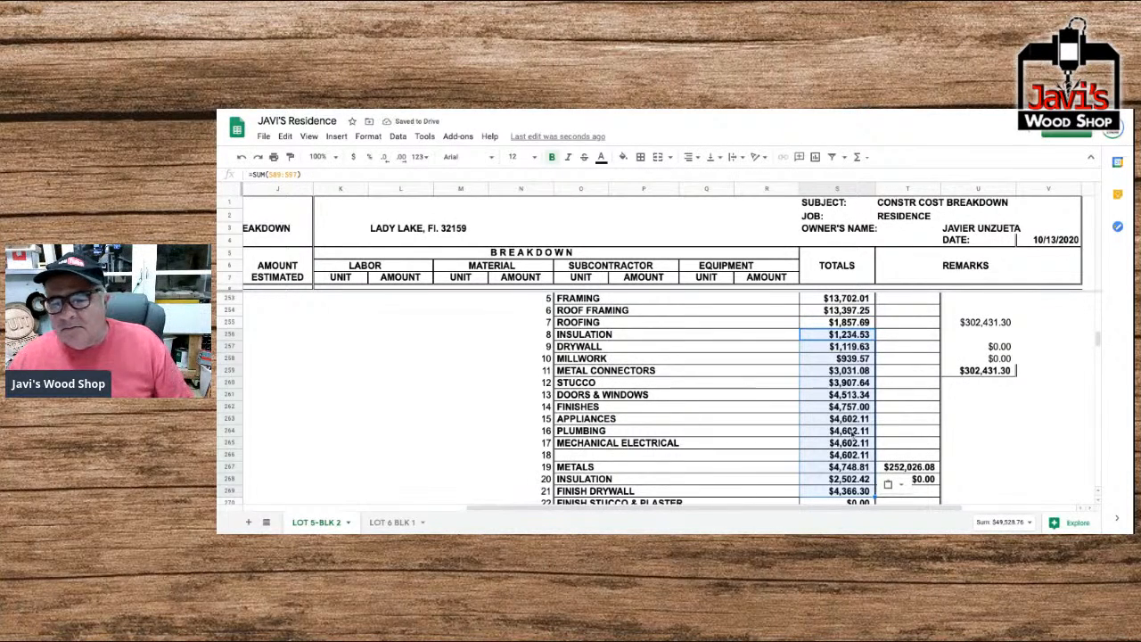
Inspect the sum ranges in the Roofing and General Requirements totals of the recap.
{"action": "left_click", "coordinate": [839, 322]}
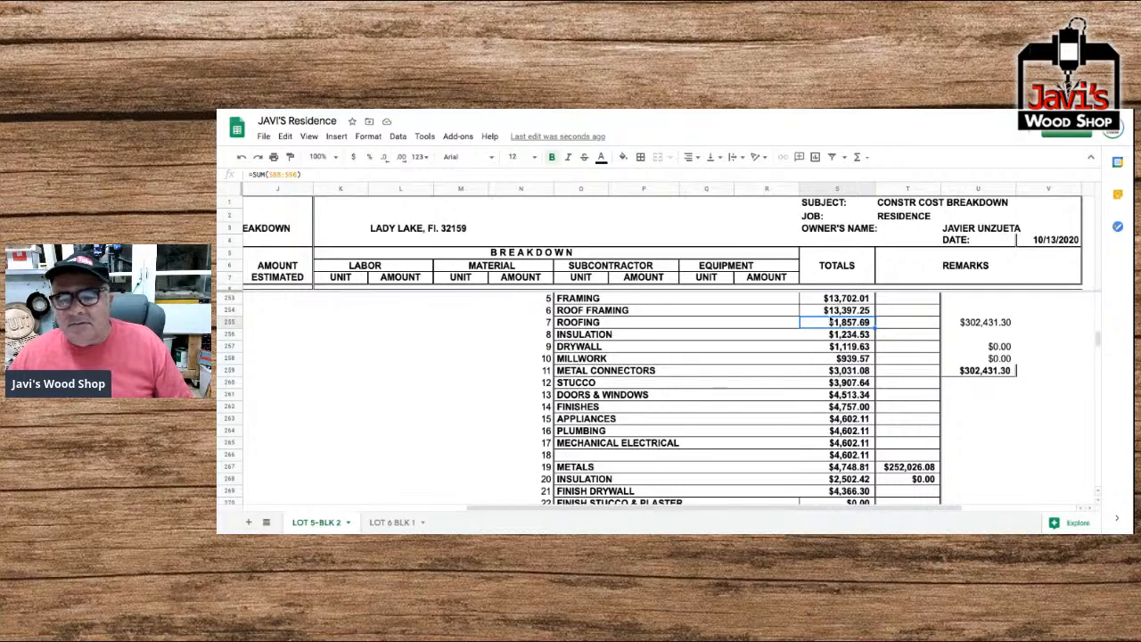
{"action": "scroll", "coordinate": [829, 315], "scroll_direction": "up", "scroll_amount": 3}
{"action": "scroll", "coordinate": [830, 315], "scroll_direction": "up", "scroll_amount": 1}
{"action": "left_click", "coordinate": [843, 323]}
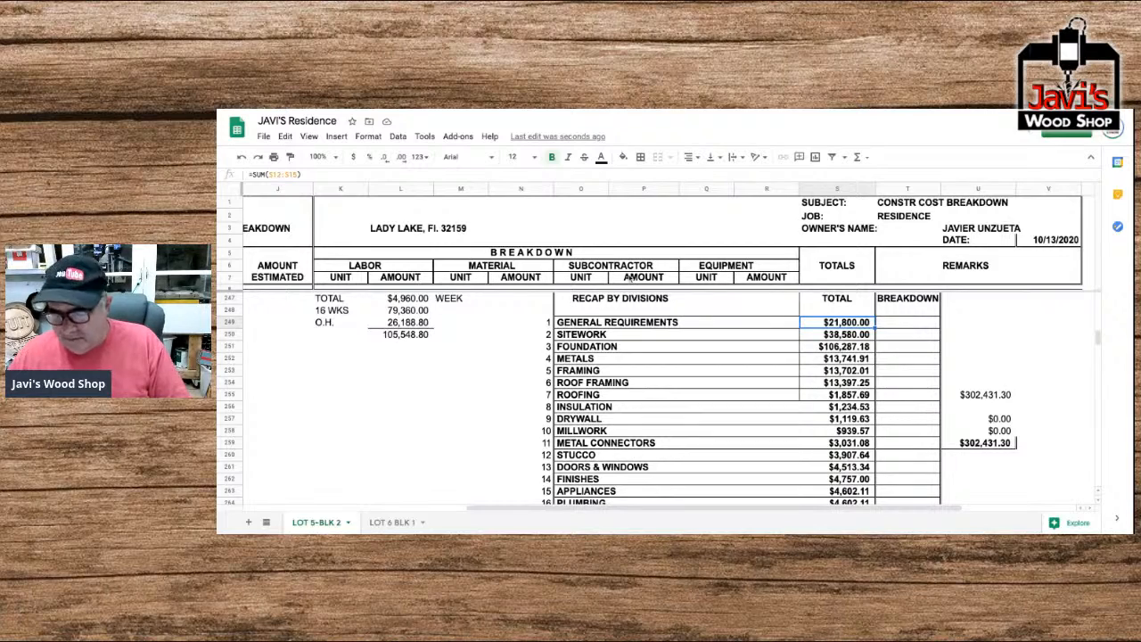
{"action": "key", "text": "Return"}
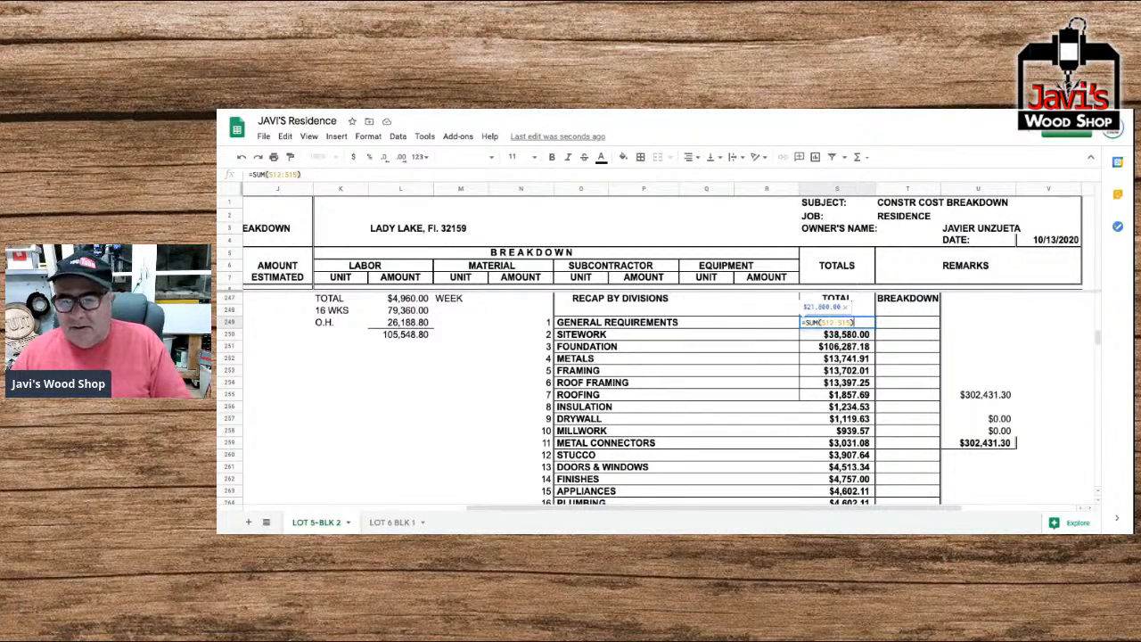
{"action": "key", "text": "Return"}
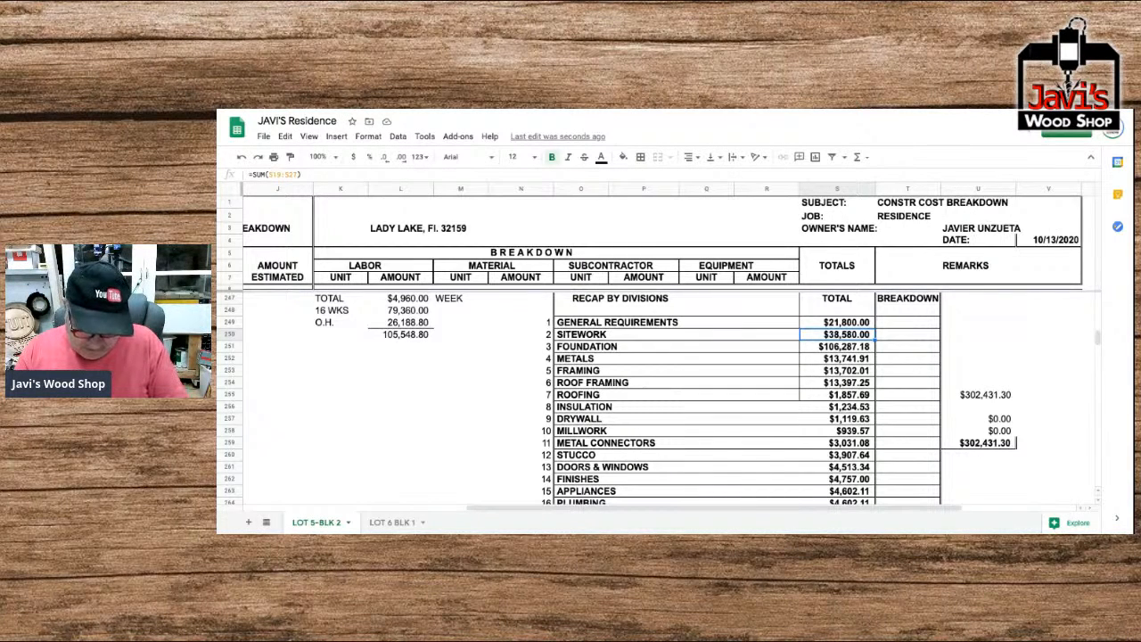
Correct the Foundation total in the recap to =SUM(S31:S43).
{"action": "key", "text": "Return"}
{"action": "key", "text": "Return"}
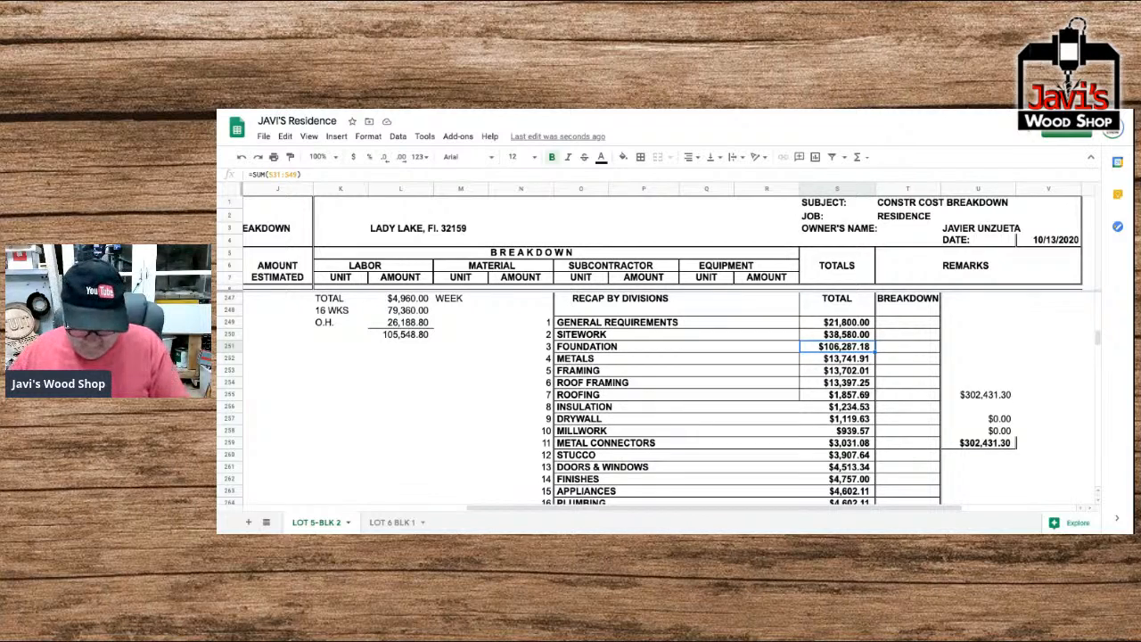
{"action": "left_click", "coordinate": [291, 175]}
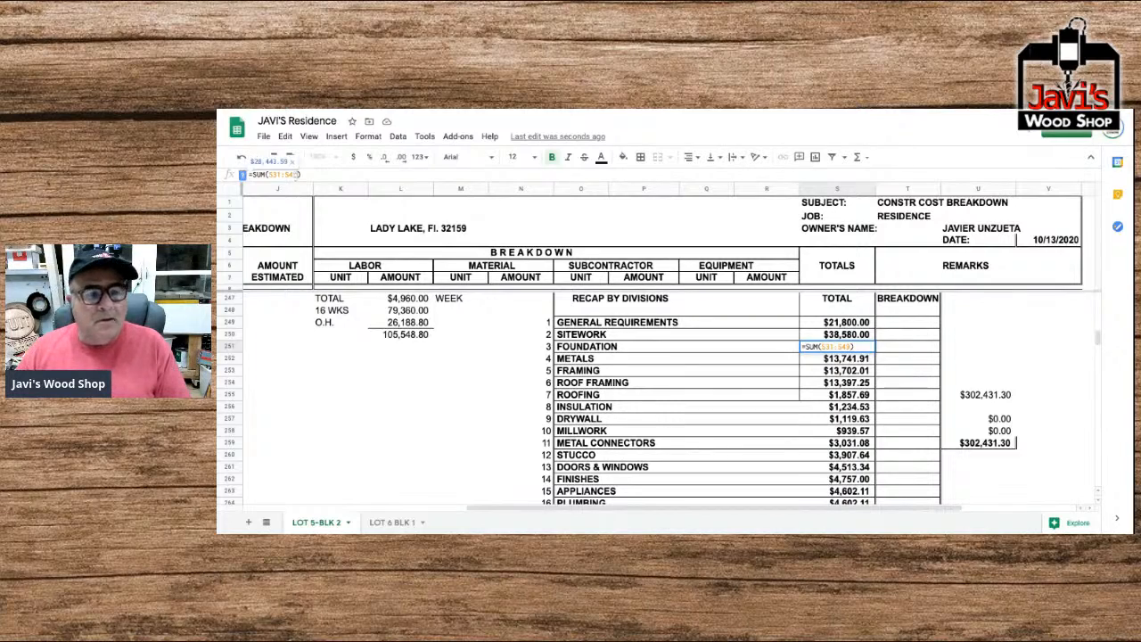
{"action": "key", "text": "Return"}
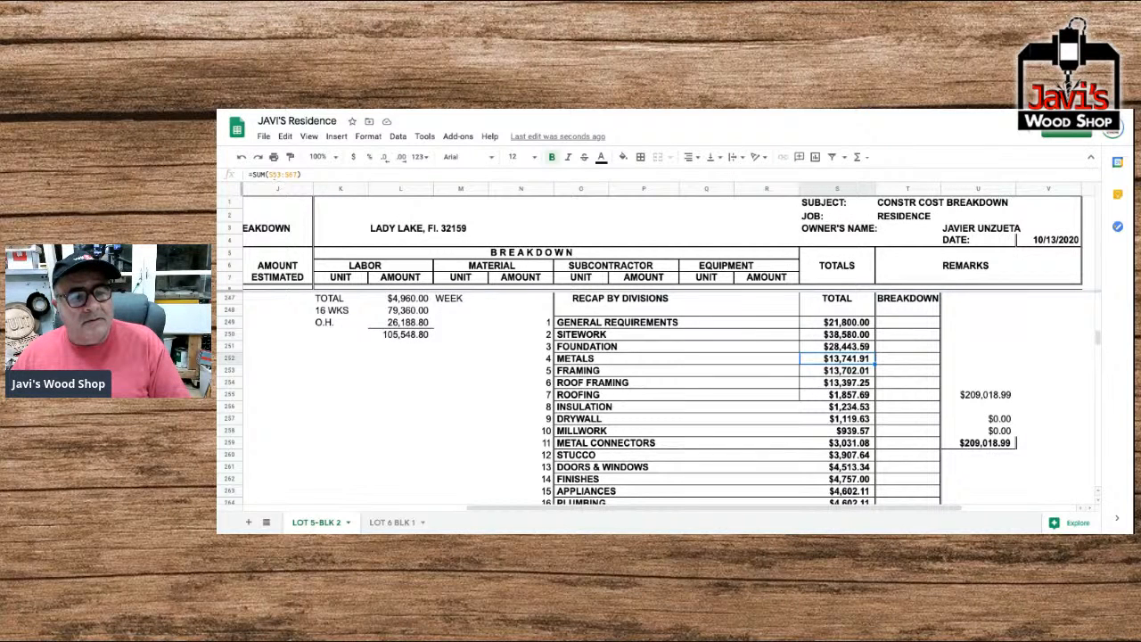
Correct the Metals total in the recap to =SUM(S47:S49).
{"action": "left_click", "coordinate": [276, 174]}
{"action": "left_click_drag", "start_coordinate": [284, 175], "coordinate": [281, 175]}
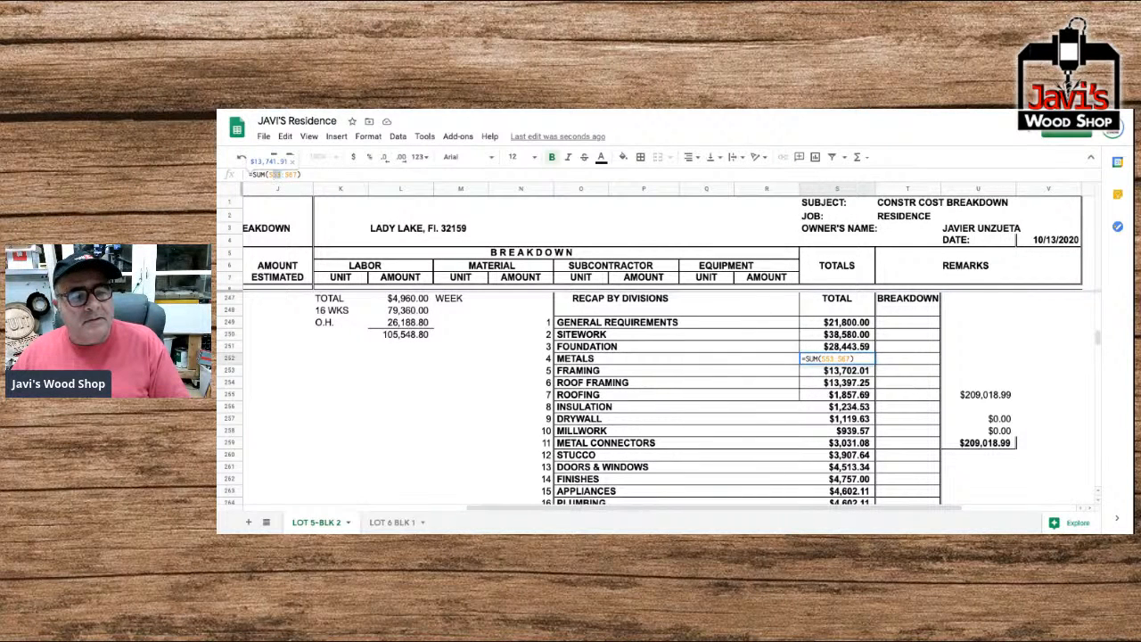
{"action": "type", "text": "47"}
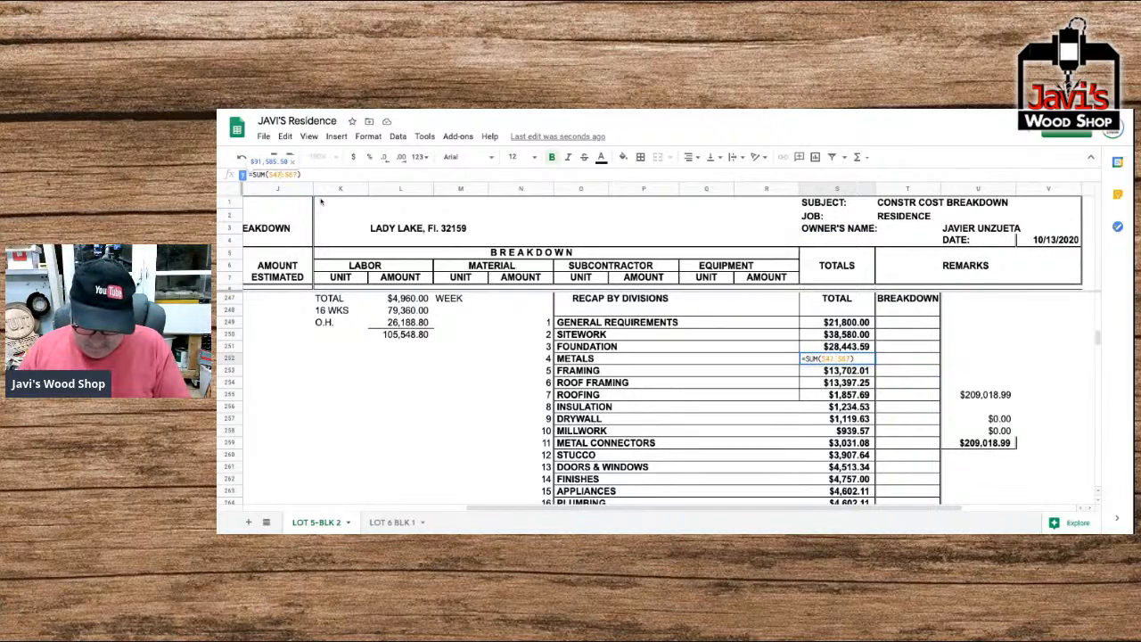
{"action": "left_click_drag", "start_coordinate": [300, 175], "coordinate": [289, 175]}
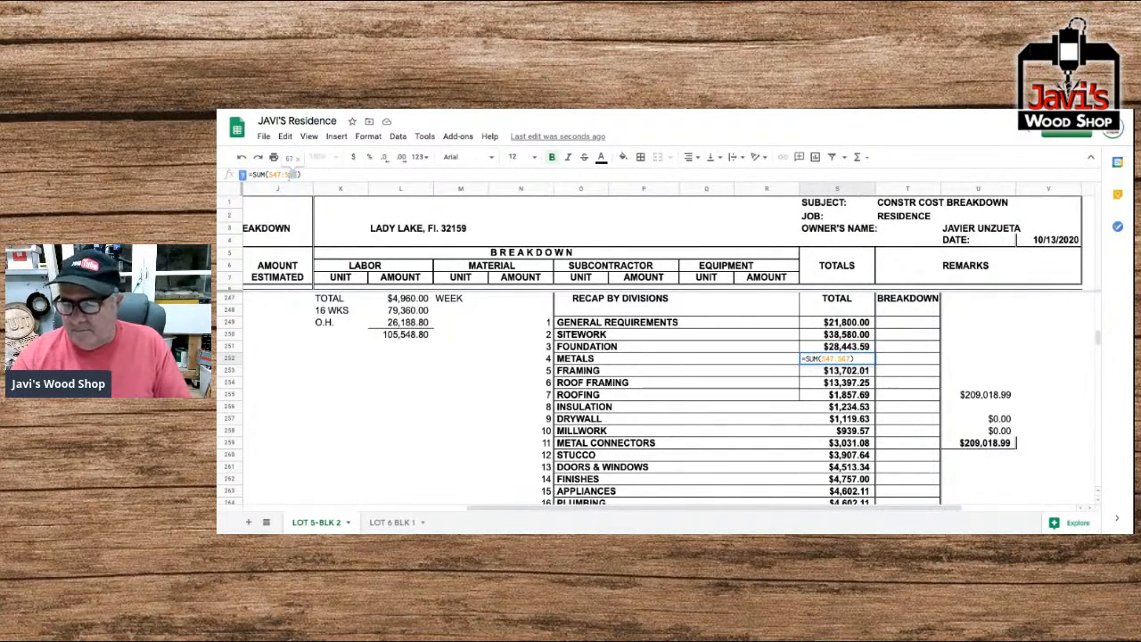
{"action": "type", "text": "49"}
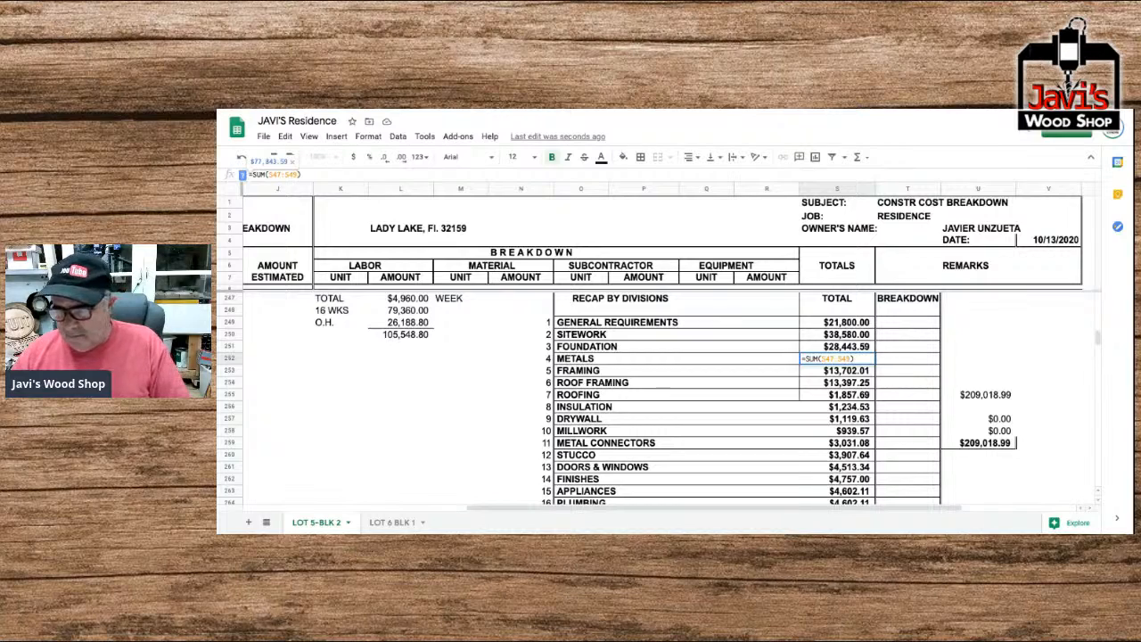
{"action": "key", "text": "Return"}
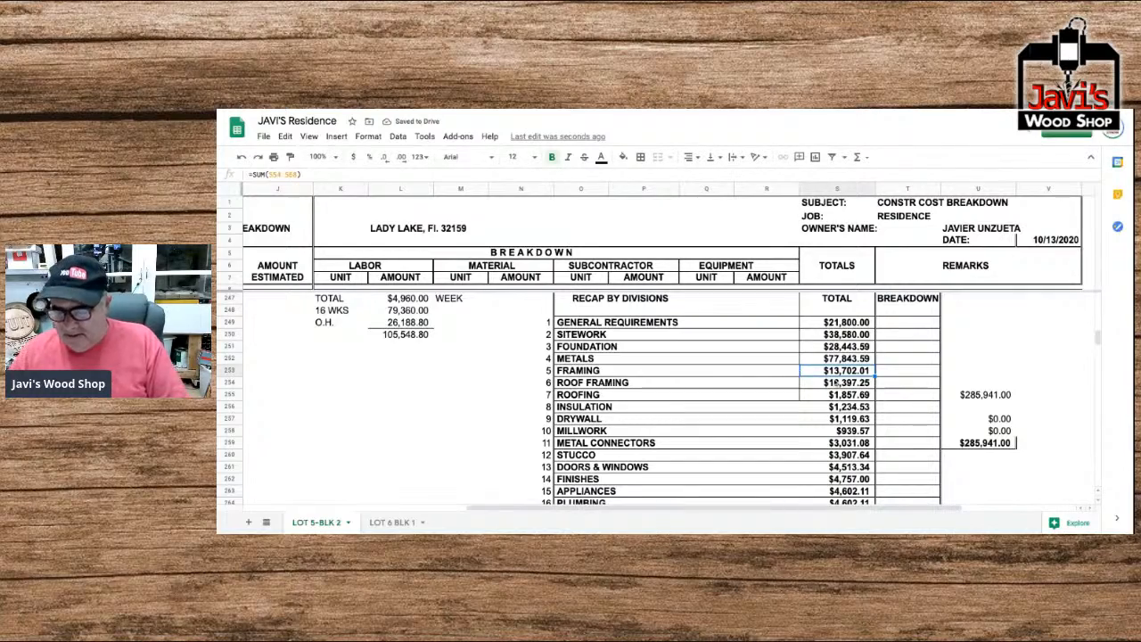
Check the sum range of the Framing total against its row in the recap.
{"action": "double_click", "coordinate": [835, 373]}
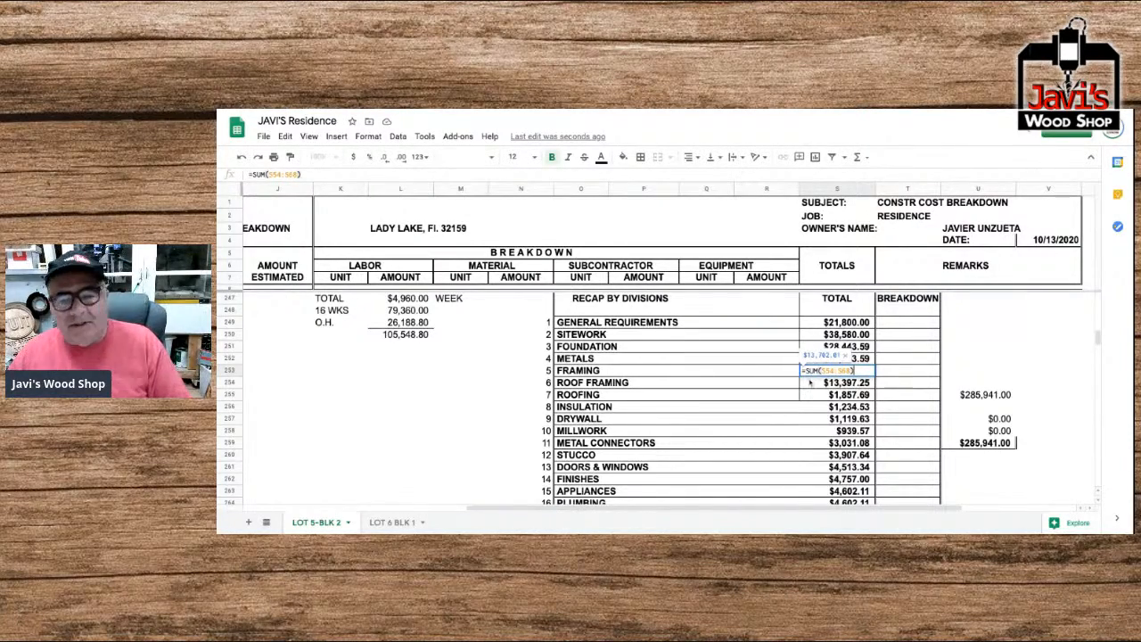
{"action": "key", "text": "Return"}
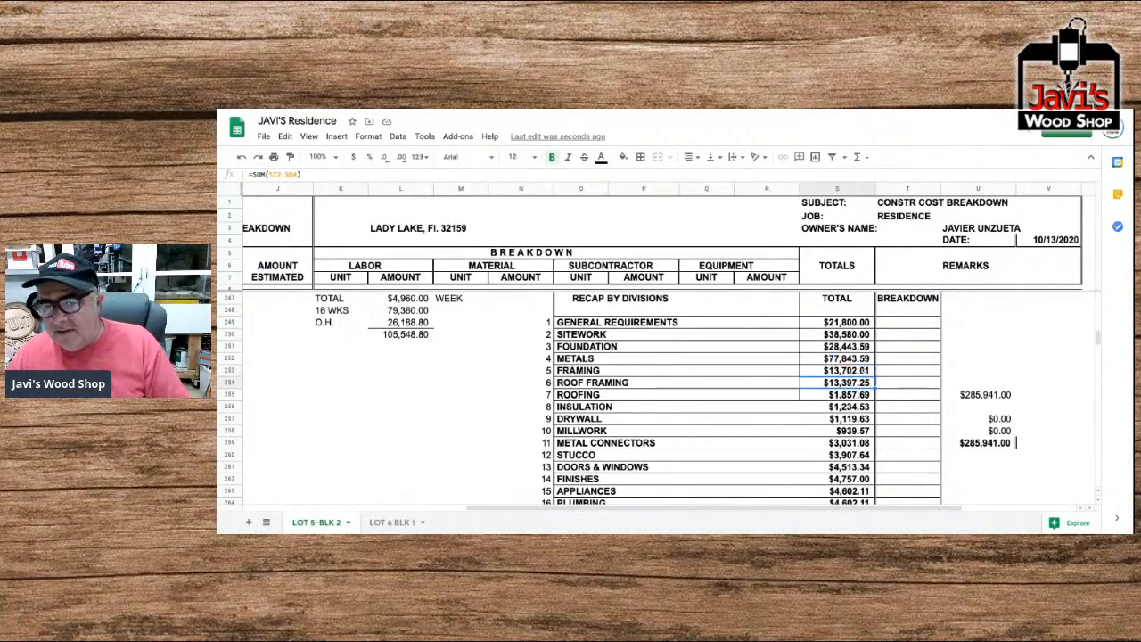
{"action": "scroll", "coordinate": [864, 369], "scroll_direction": "right", "scroll_amount": 3}
{"action": "scroll", "coordinate": [864, 369], "scroll_direction": "down", "scroll_amount": 2}
{"action": "left_click", "coordinate": [591, 323]}
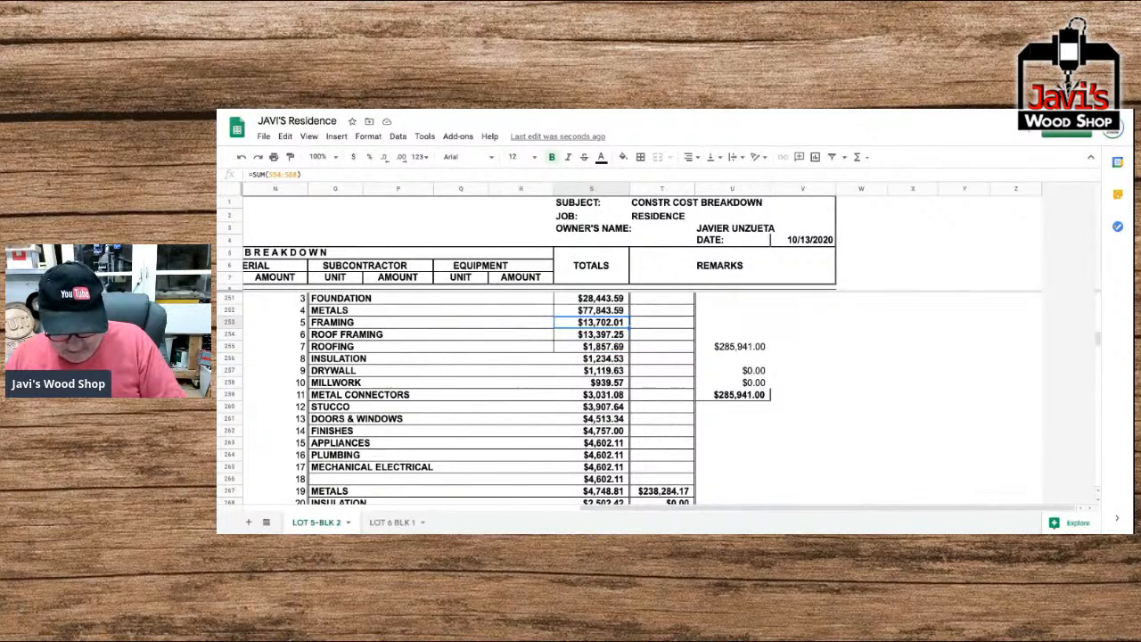
{"action": "key", "text": "Left"}
{"action": "key", "text": "Left"}
{"action": "key", "text": "Left"}
{"action": "key", "text": "Left"}
{"action": "key", "text": "Left"}
{"action": "key", "text": "Left"}
{"action": "key", "text": "Left"}
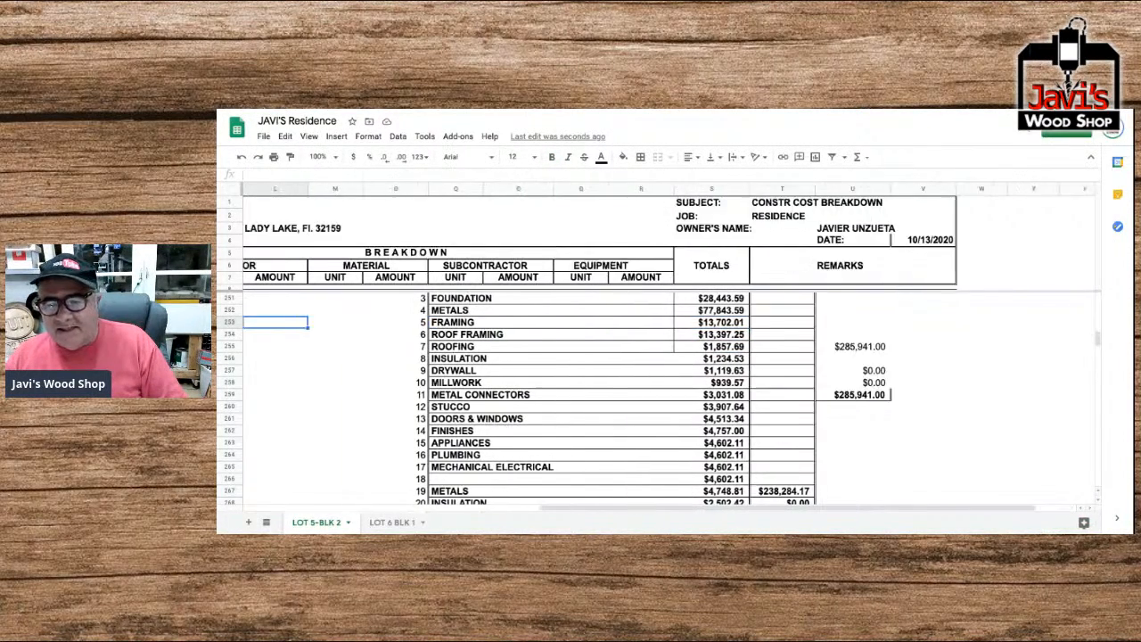
{"action": "key", "text": "Right"}
{"action": "key", "text": "Right"}
{"action": "key", "text": "Right"}
{"action": "key", "text": "Right"}
{"action": "key", "text": "Right"}
{"action": "key", "text": "Right"}
{"action": "key", "text": "Right"}
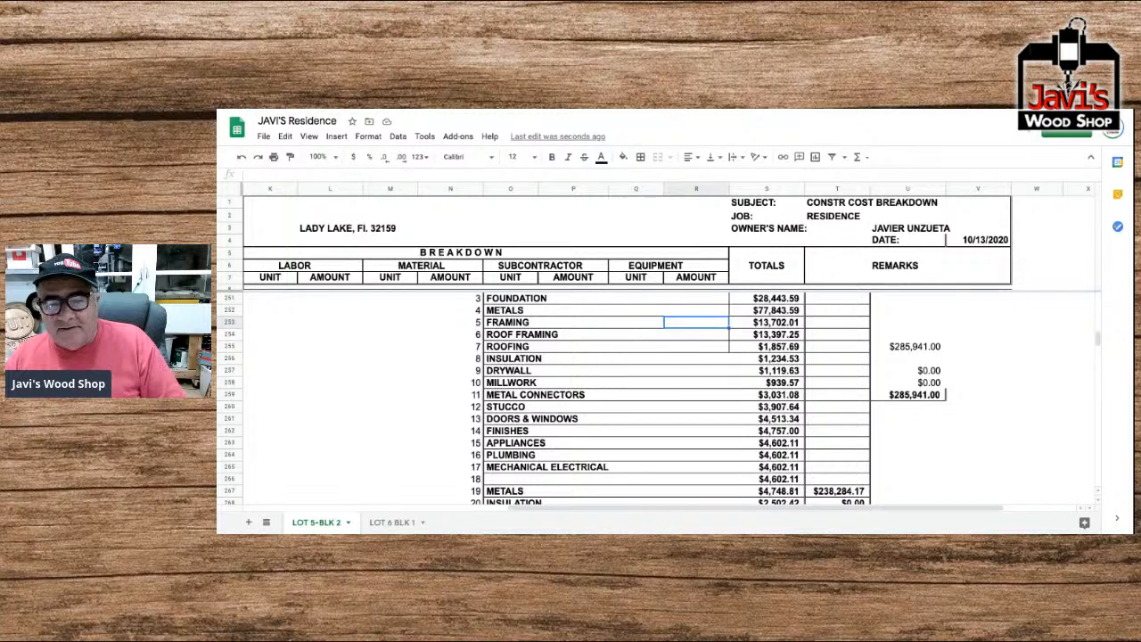
{"action": "key", "text": "Right"}
{"action": "key", "text": "Left"}
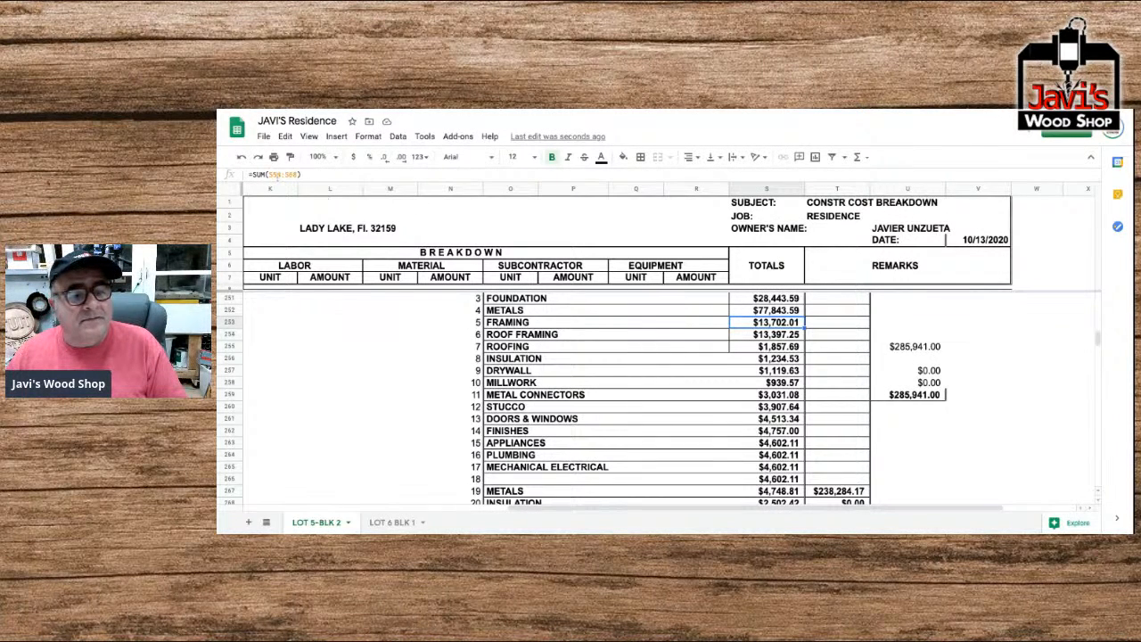
Correct the Framing total in the recap to =SUM(S53:S67).
{"action": "left_click", "coordinate": [277, 176]}
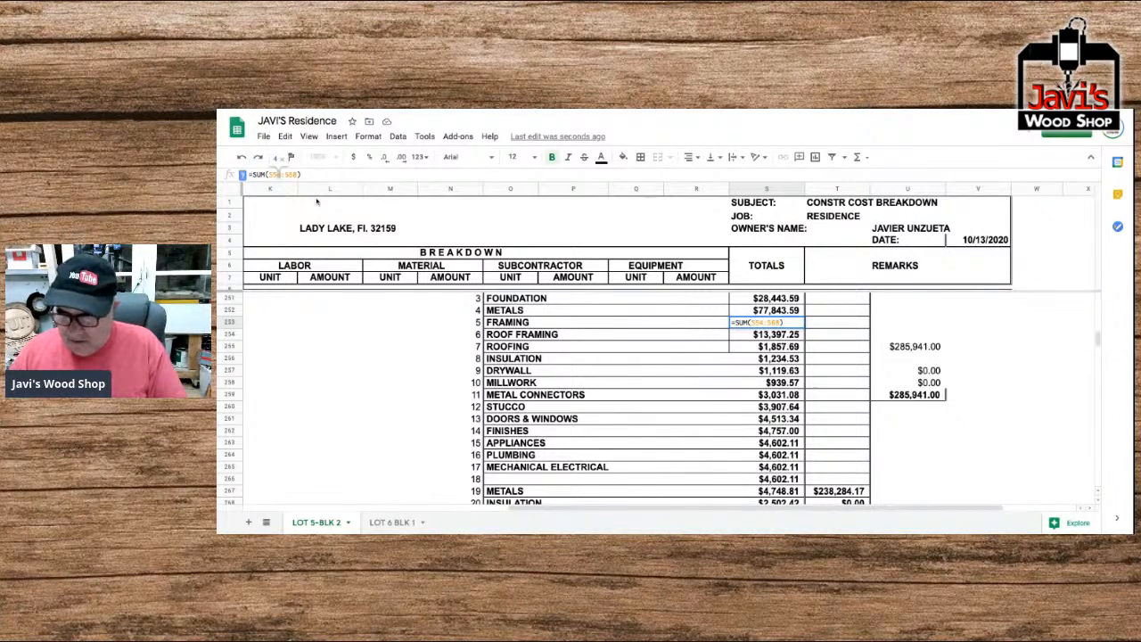
{"action": "key", "text": "BackSpace"}
{"action": "type", "text": "3"}
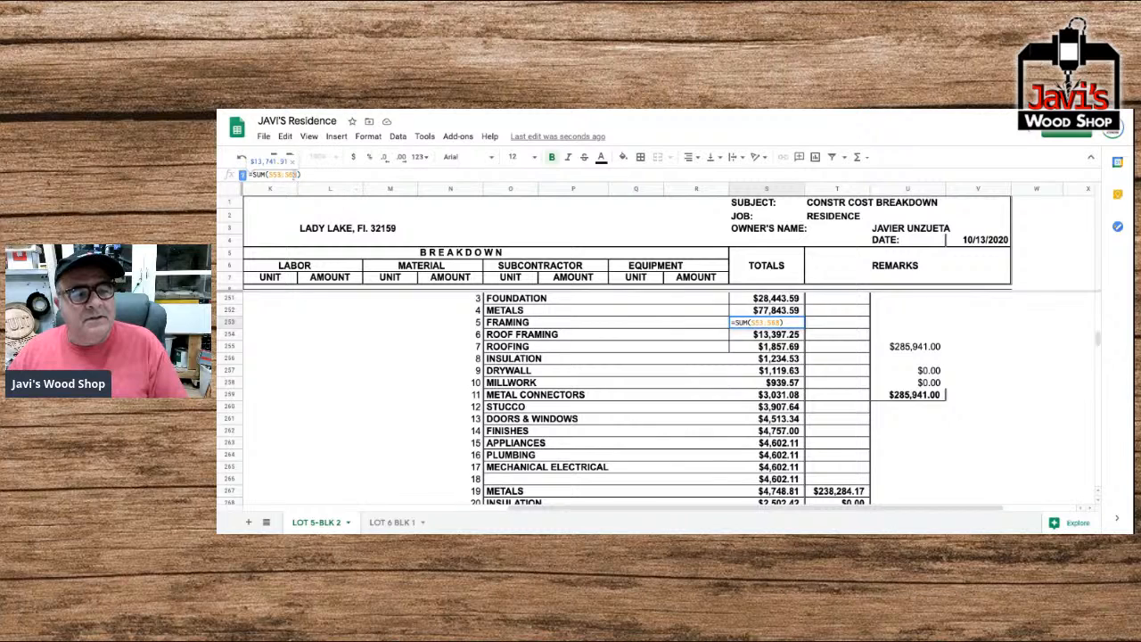
{"action": "key", "text": "BackSpace"}
{"action": "type", "text": "7"}
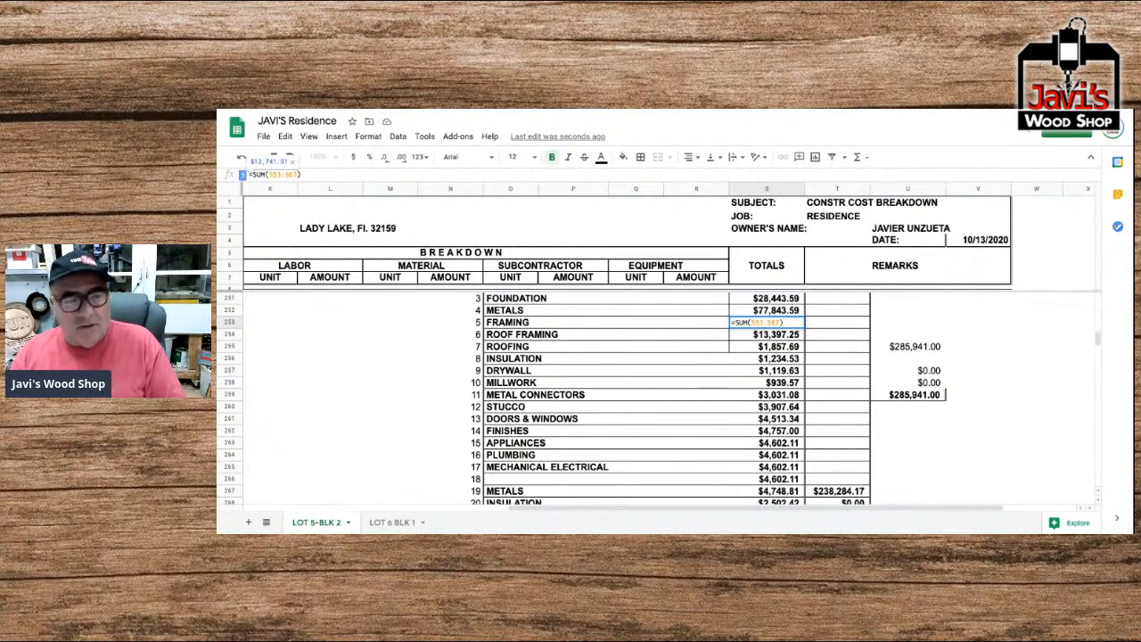
{"action": "key", "text": "Return"}
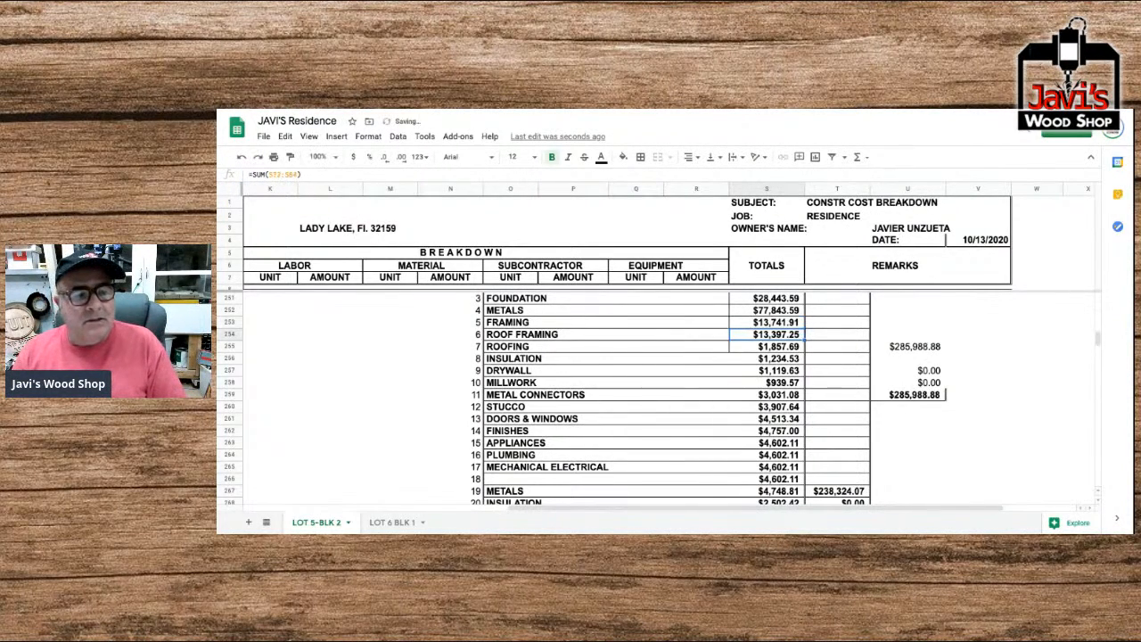
Change the Roof Framing total's sum range to start at S71 and correct the sum range of the Roofing total.
{"action": "left_click", "coordinate": [277, 176]}
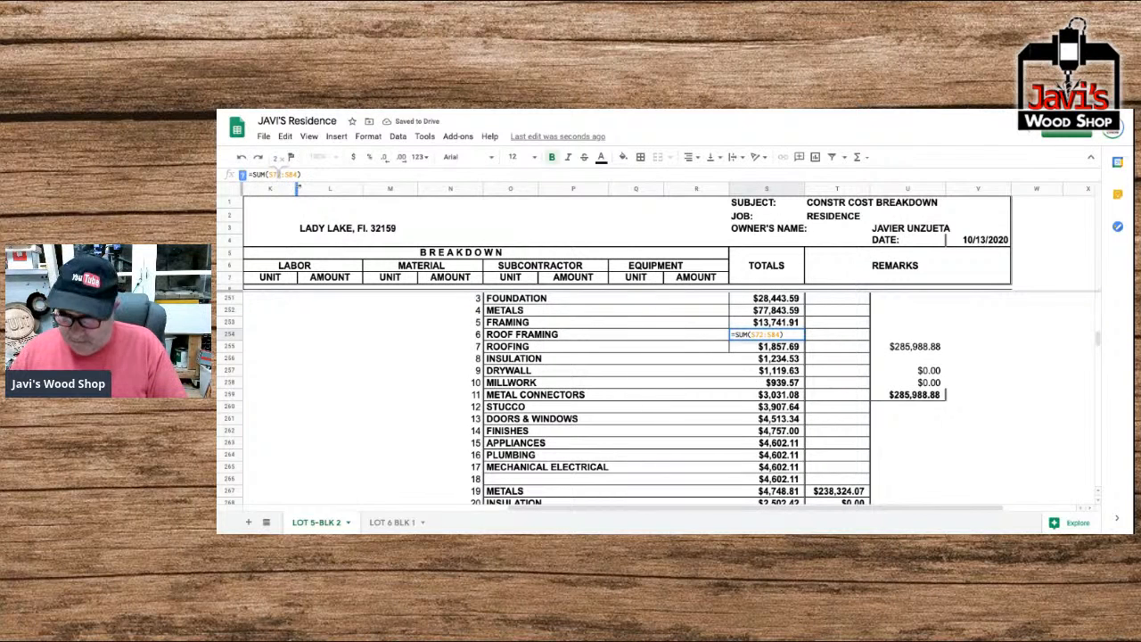
{"action": "type", "text": "1"}
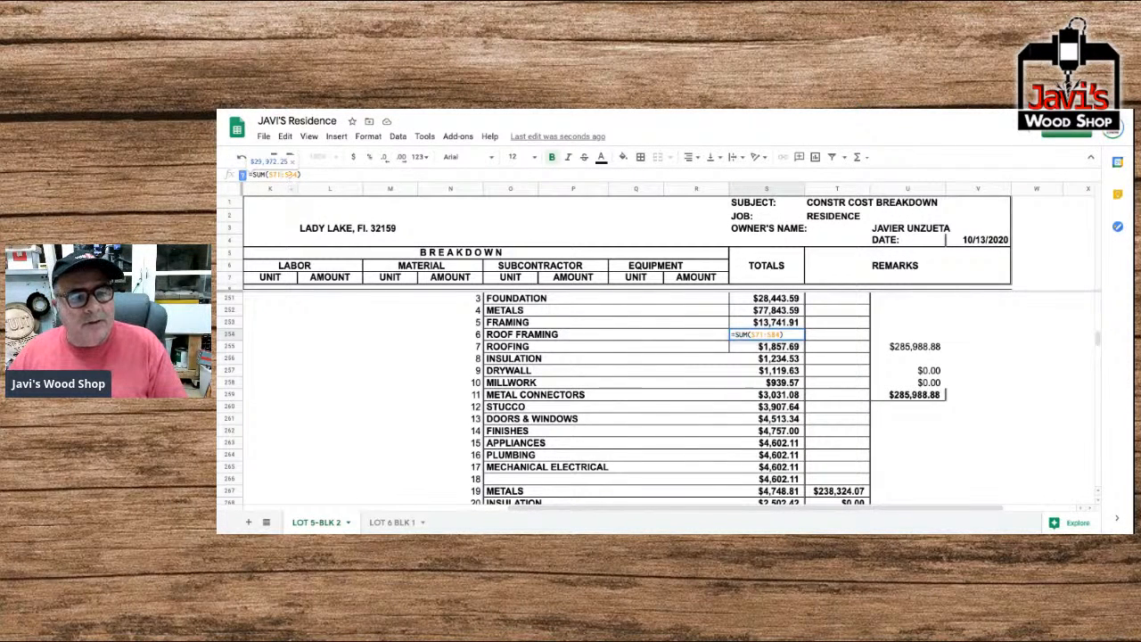
{"action": "key", "text": "Return"}
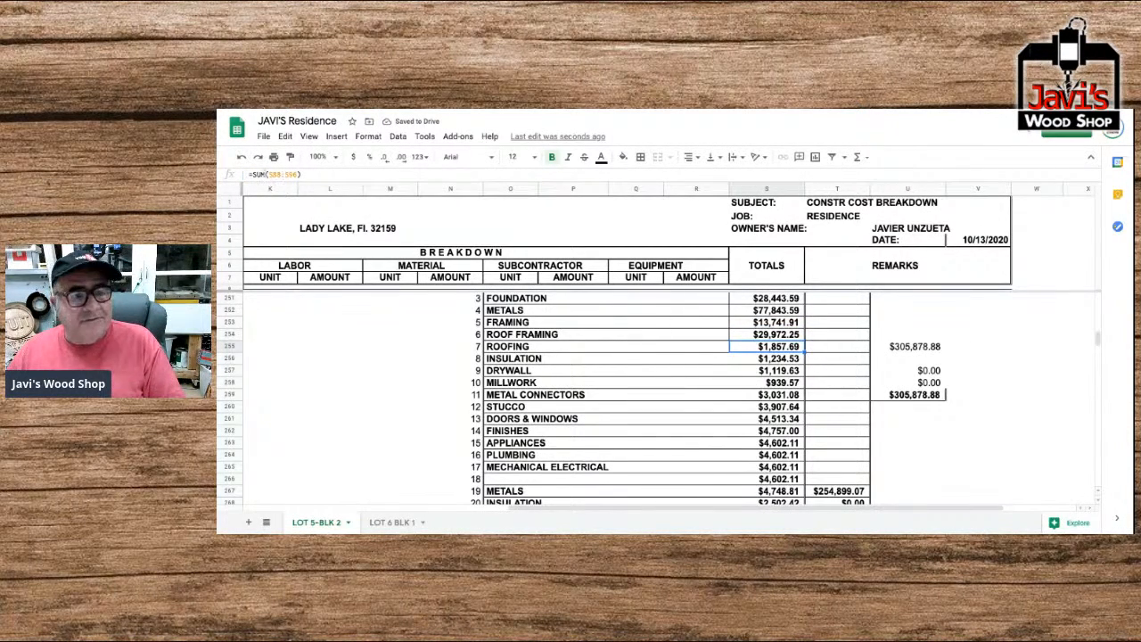
{"action": "left_click", "coordinate": [277, 175]}
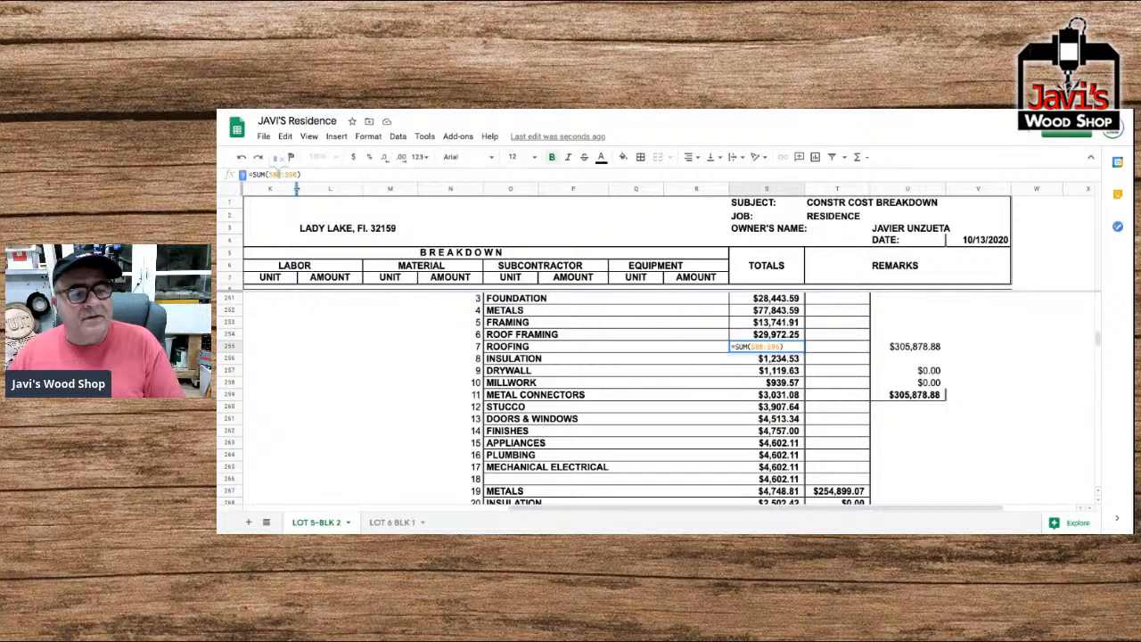
{"action": "key", "text": "Return"}
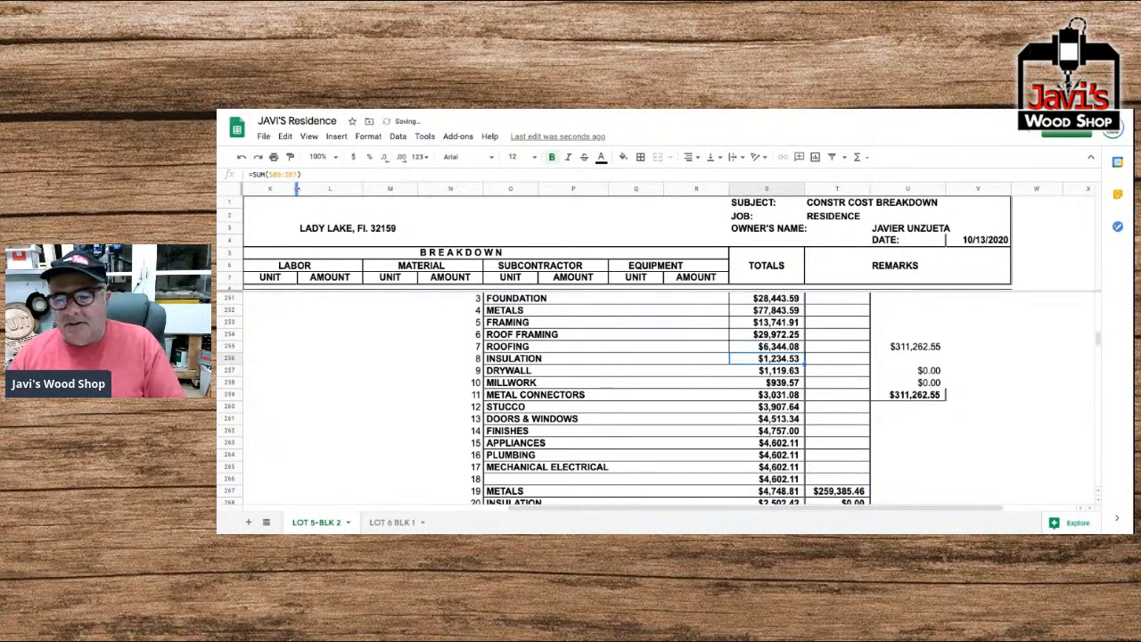
Correct the Insulation total for recap entry 8 to =SUM(S100:S104).
{"action": "scroll", "coordinate": [669, 397], "scroll_direction": "right", "scroll_amount": 2}
{"action": "scroll", "coordinate": [522, 400], "scroll_direction": "down", "scroll_amount": 1}
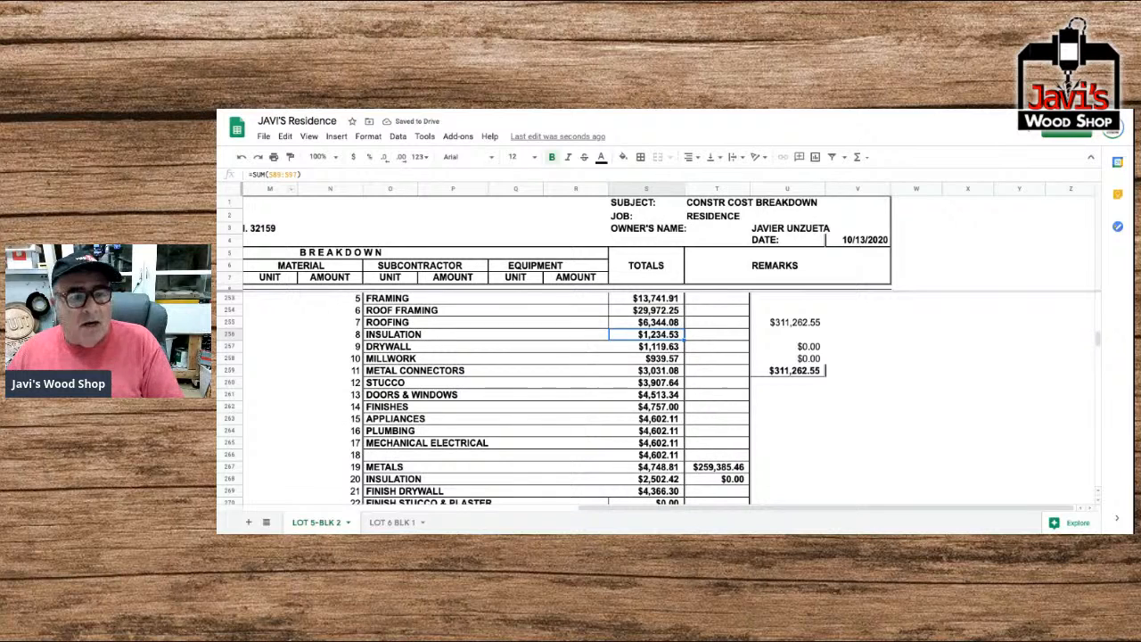
{"action": "double_click", "coordinate": [284, 175]}
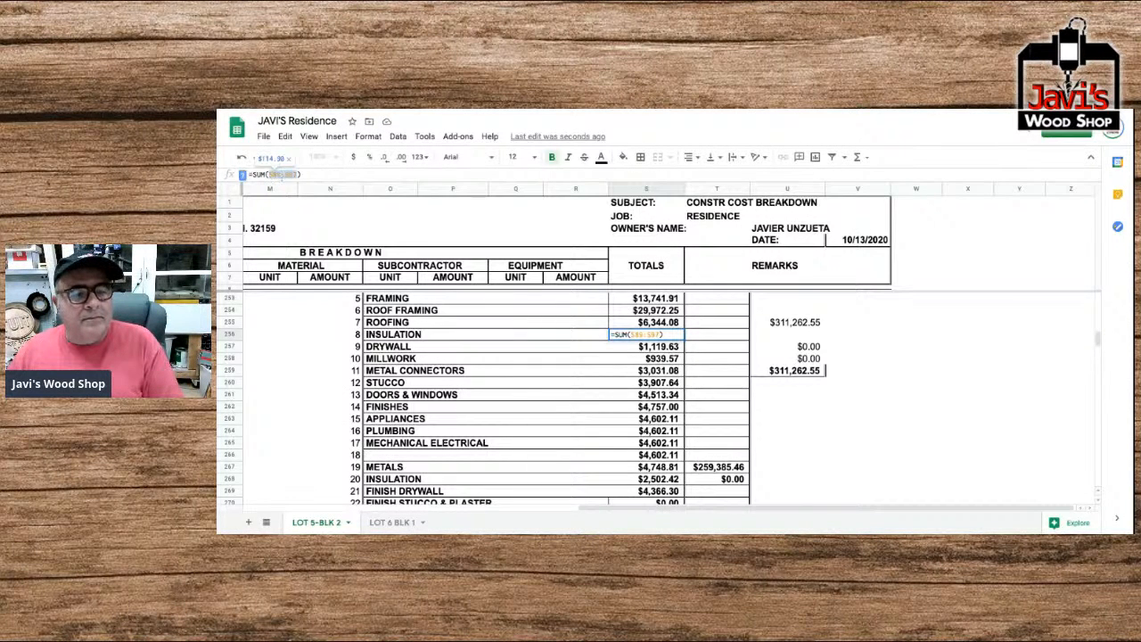
{"action": "left_click", "coordinate": [280, 174]}
{"action": "key", "text": "BackSpace"}
{"action": "key", "text": "BackSpace"}
{"action": "type", "text": "160"}
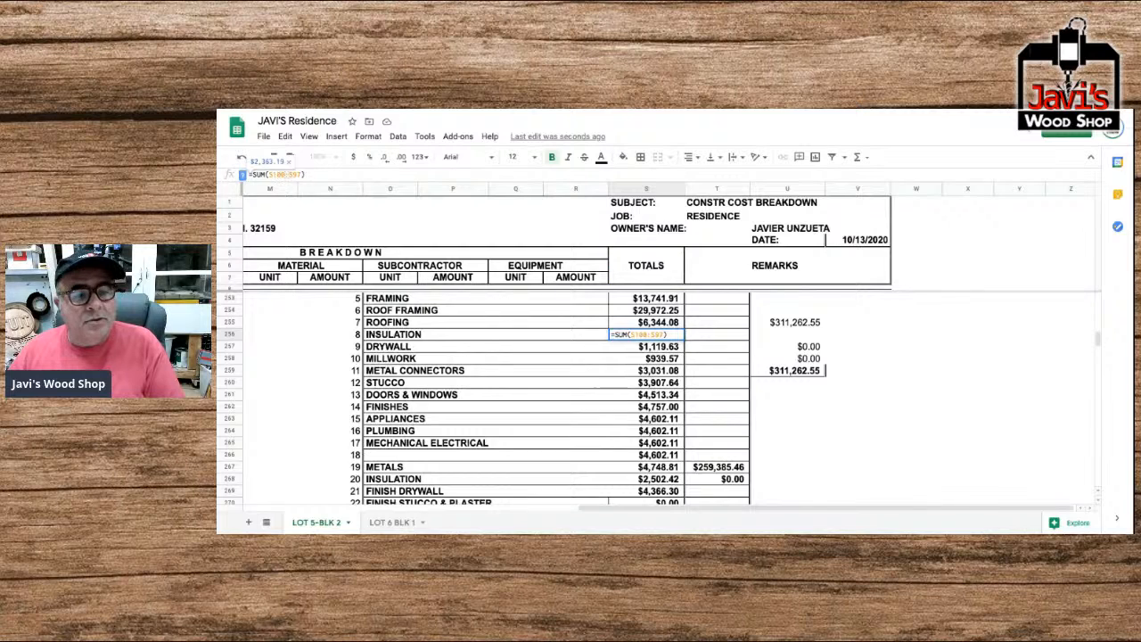
{"action": "left_click", "coordinate": [301, 174]}
{"action": "key", "text": "BackSpace"}
{"action": "key", "text": "BackSpace"}
{"action": "type", "text": "104"}
{"action": "key", "text": "Return"}
{"action": "key", "text": "Return"}
{"action": "key", "text": "Return"}
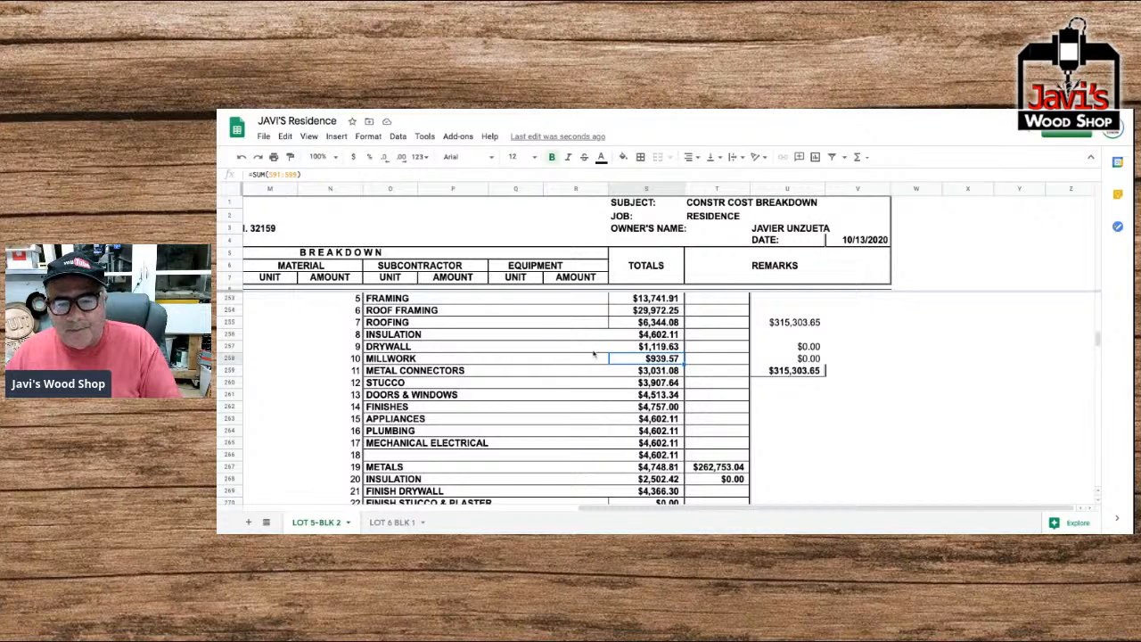
Try setting the Drywall total for recap entry 9 to =SUM(S198:S115).
{"action": "left_click", "coordinate": [651, 348]}
{"action": "left_click", "coordinate": [280, 175]}
{"action": "type", "text": "198:S98)"}
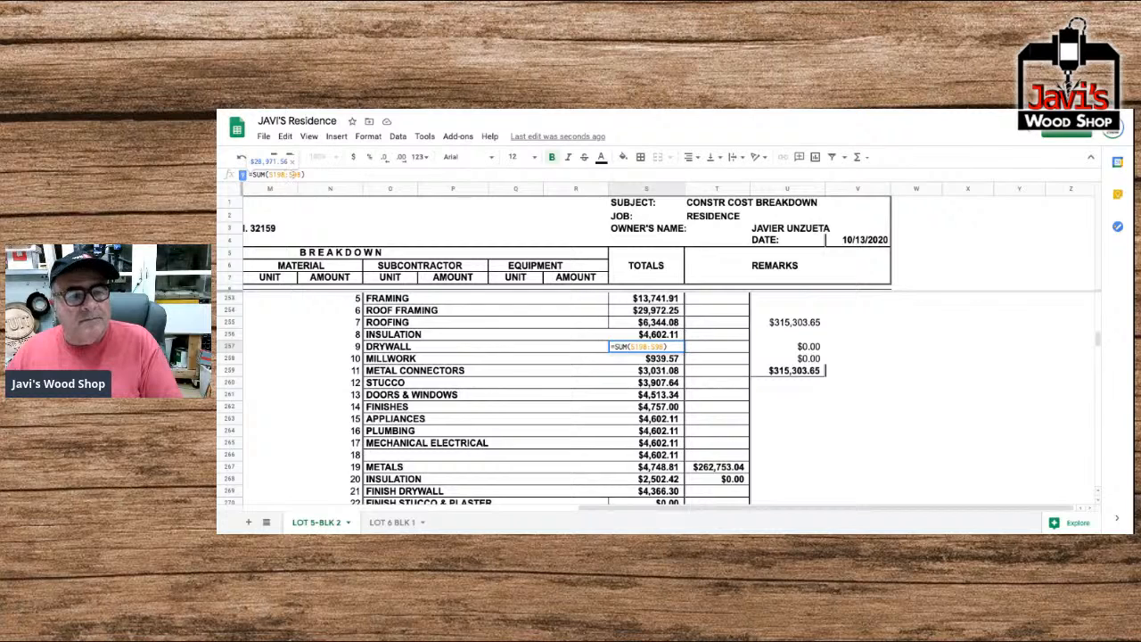
{"action": "left_click", "coordinate": [293, 175]}
{"action": "type", "text": "115"}
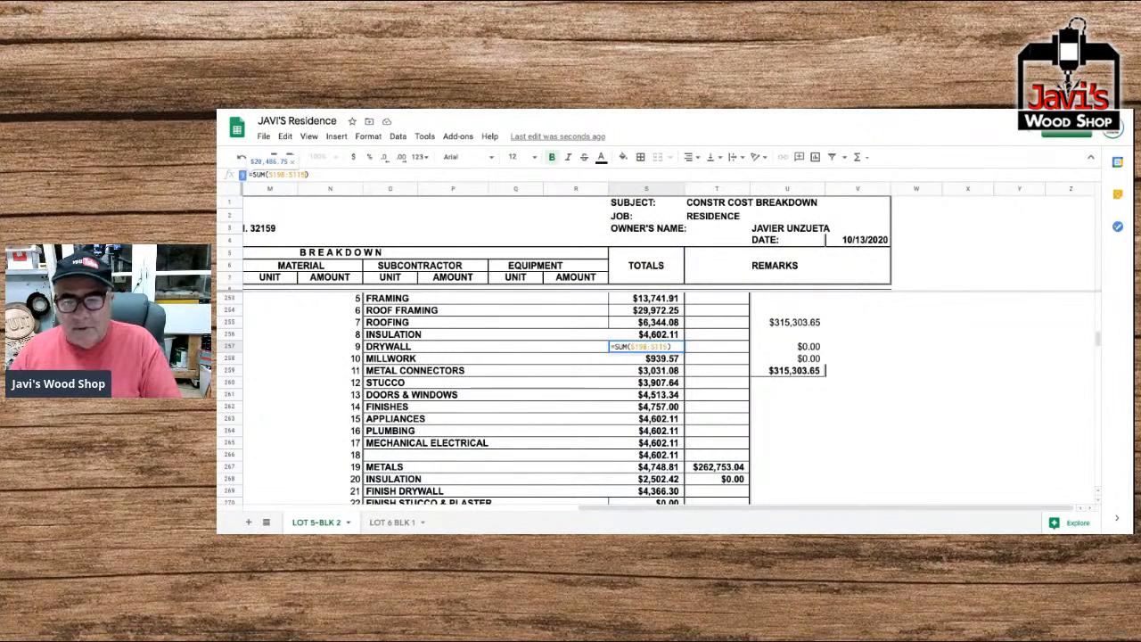
{"action": "key", "text": "Return"}
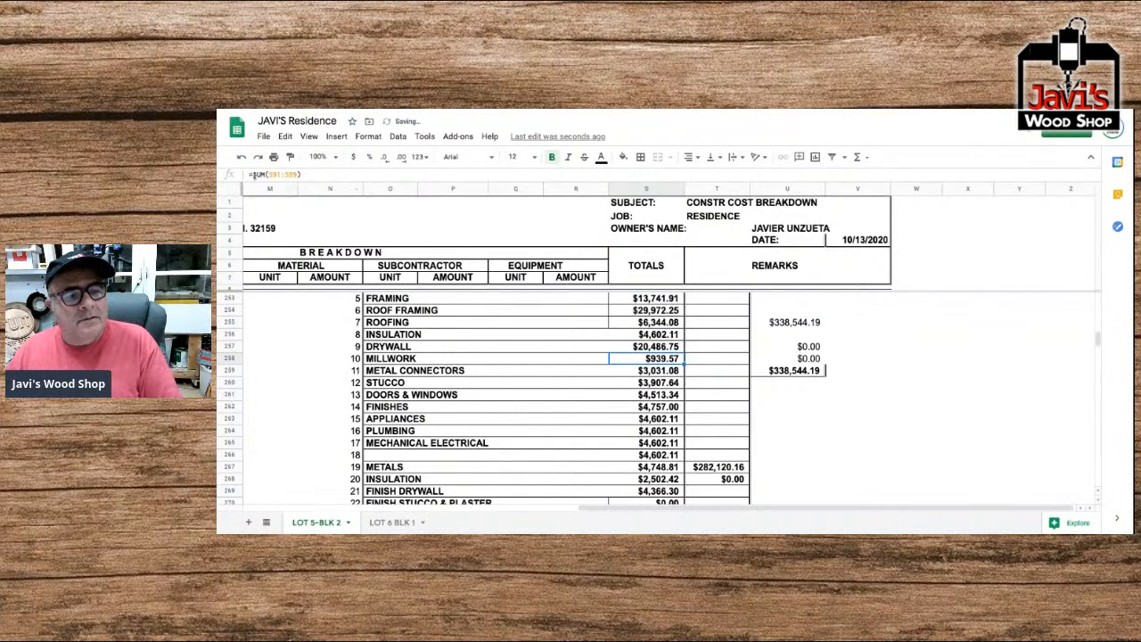
{"action": "left_click", "coordinate": [276, 175]}
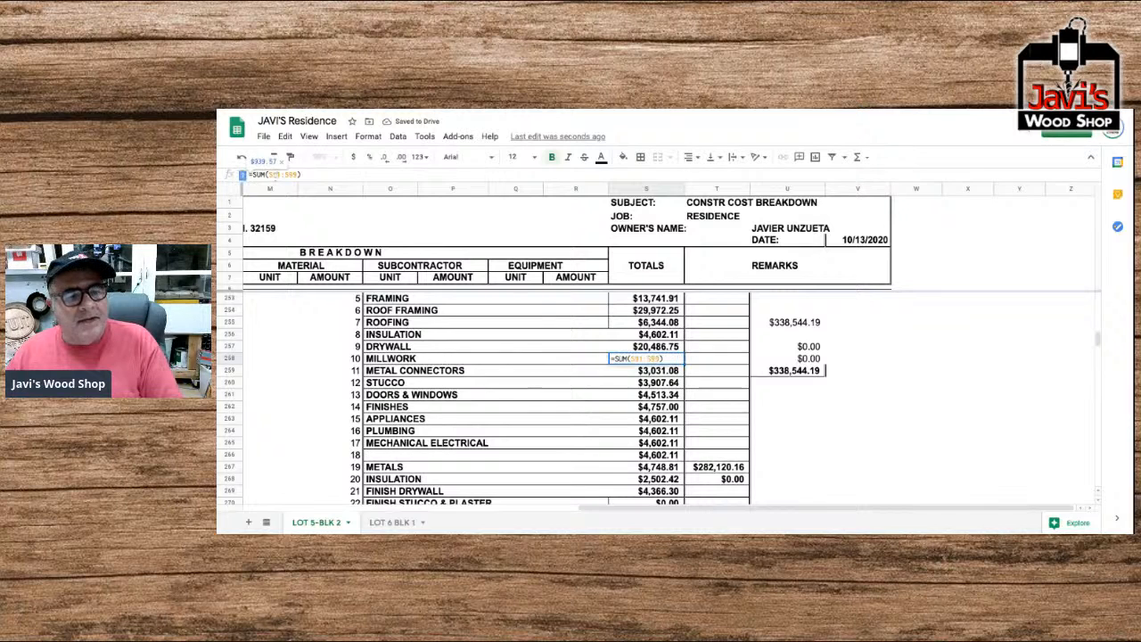
{"action": "left_click_drag", "start_coordinate": [274, 175], "coordinate": [280, 175]}
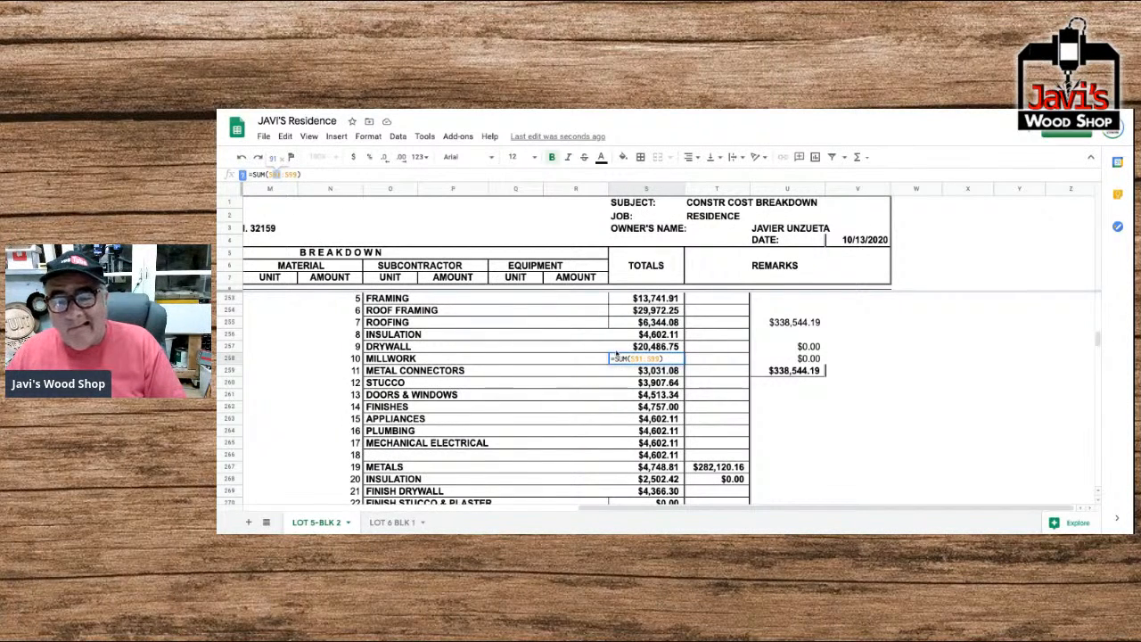
{"action": "key", "text": "Return"}
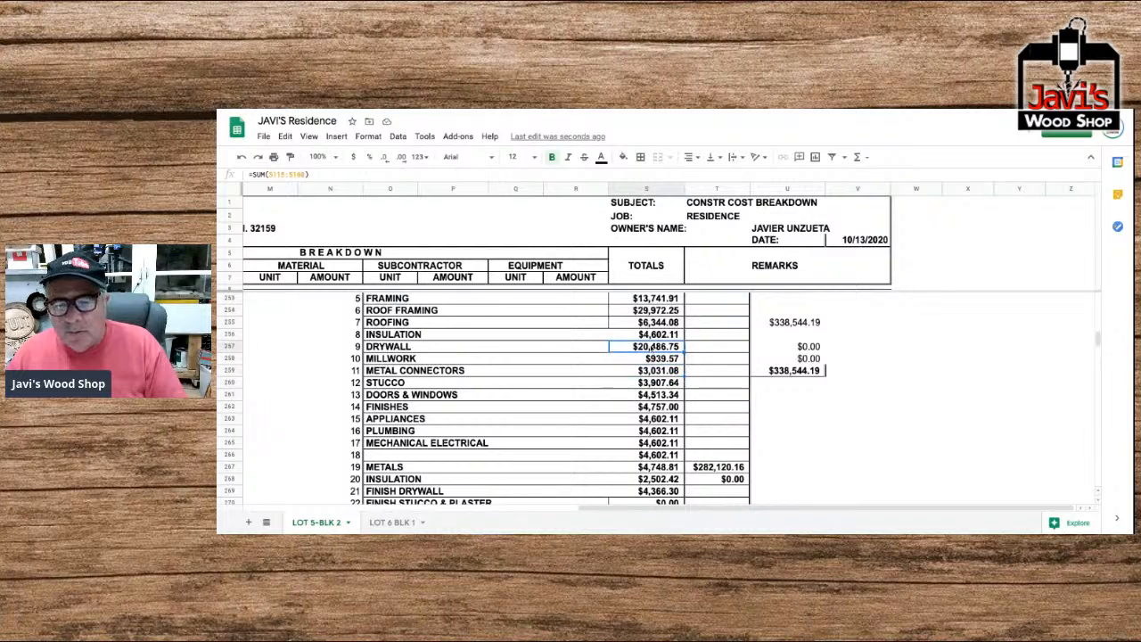
Correct the sum range of the Drywall total in the recap so that it starts at S108.
{"action": "left_click", "coordinate": [618, 349]}
{"action": "double_click", "coordinate": [618, 349]}
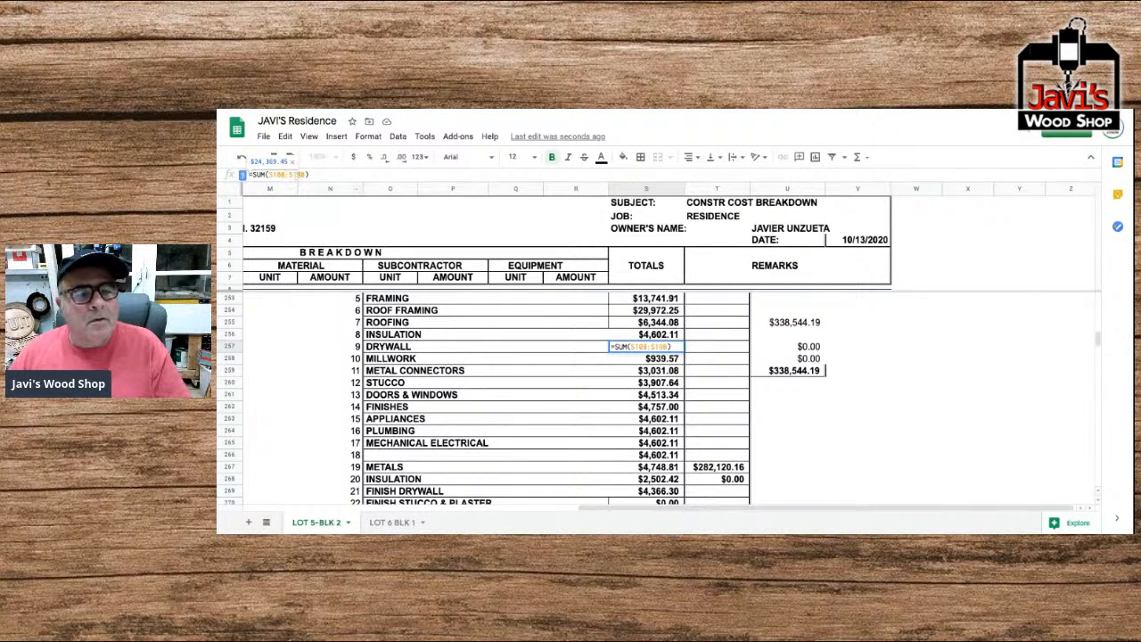
{"action": "key", "text": "Return"}
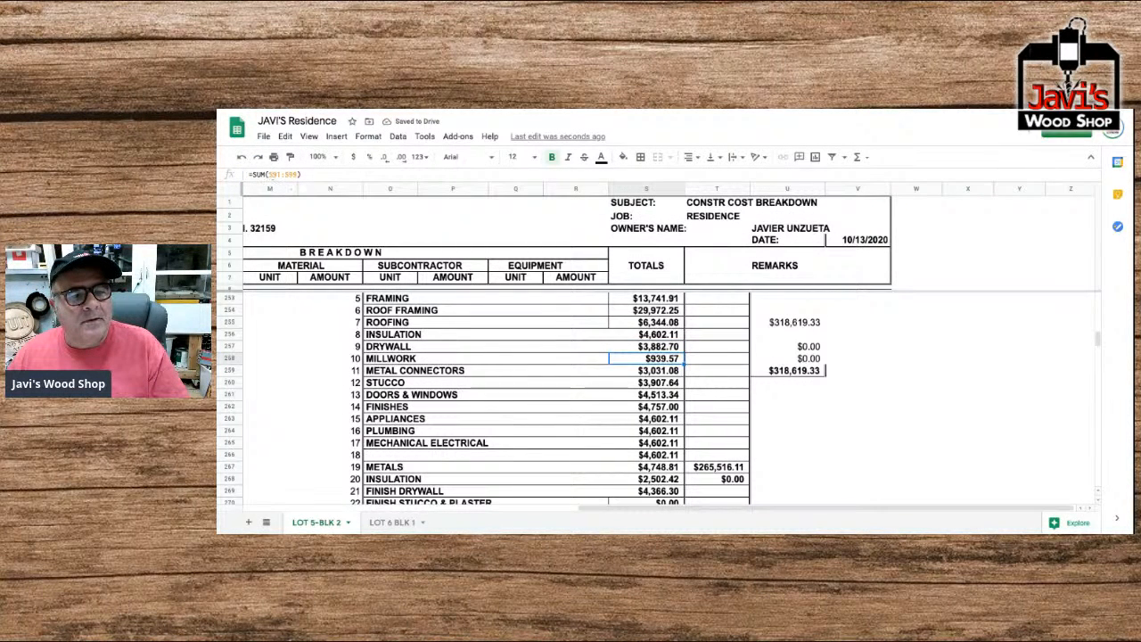
Change the Millwork total's sum range to start at S119 and replace its end row.
{"action": "left_click_drag", "start_coordinate": [273, 175], "coordinate": [282, 174]}
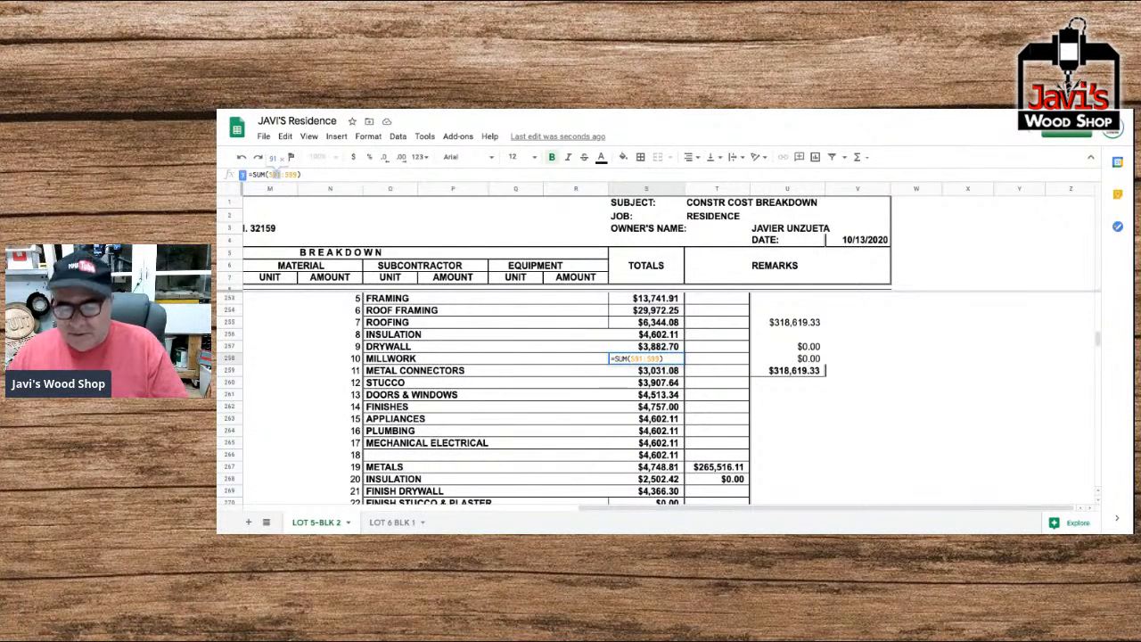
{"action": "type", "text": "119"}
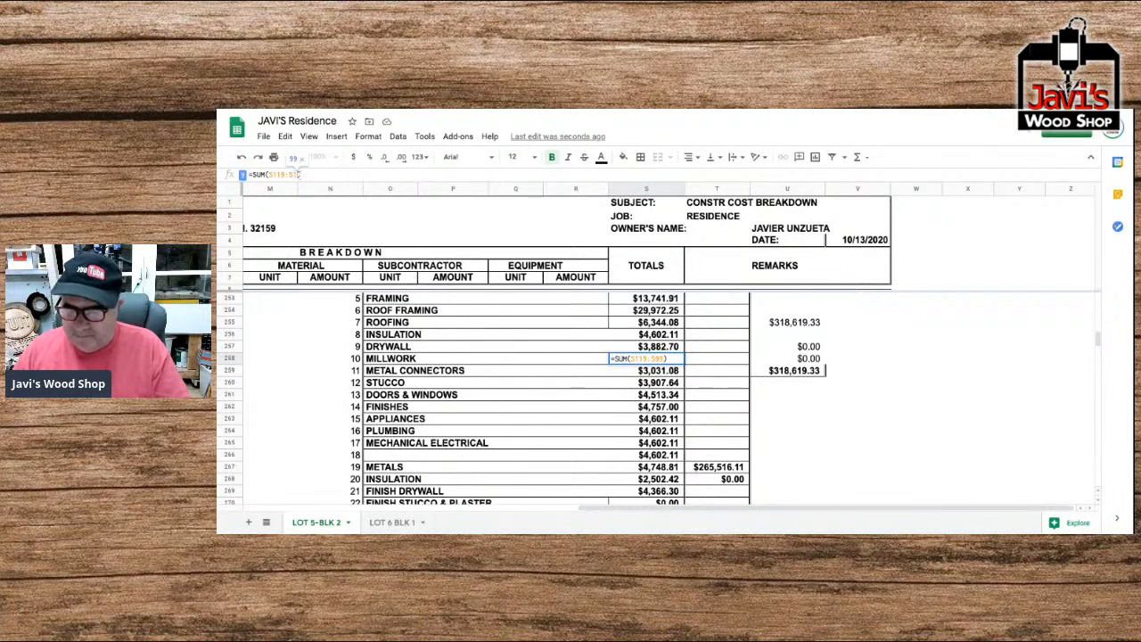
{"action": "key", "text": "Return"}
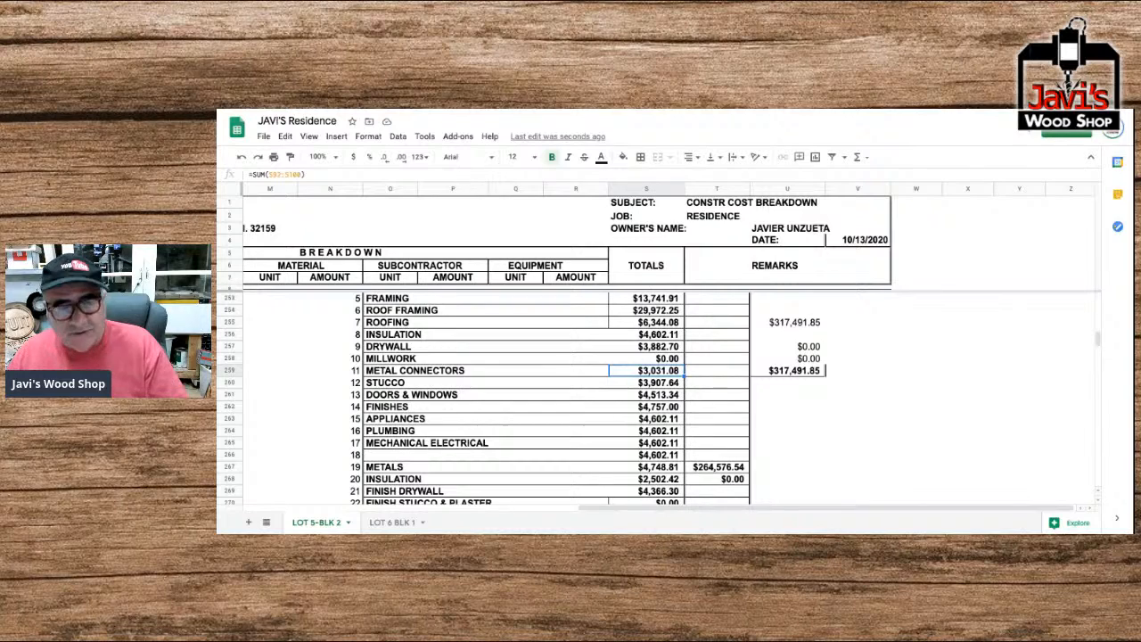
Correct the Metal Connectors total for recap entry 11 to =SUM(S126:S128).
{"action": "left_click", "coordinate": [274, 176]}
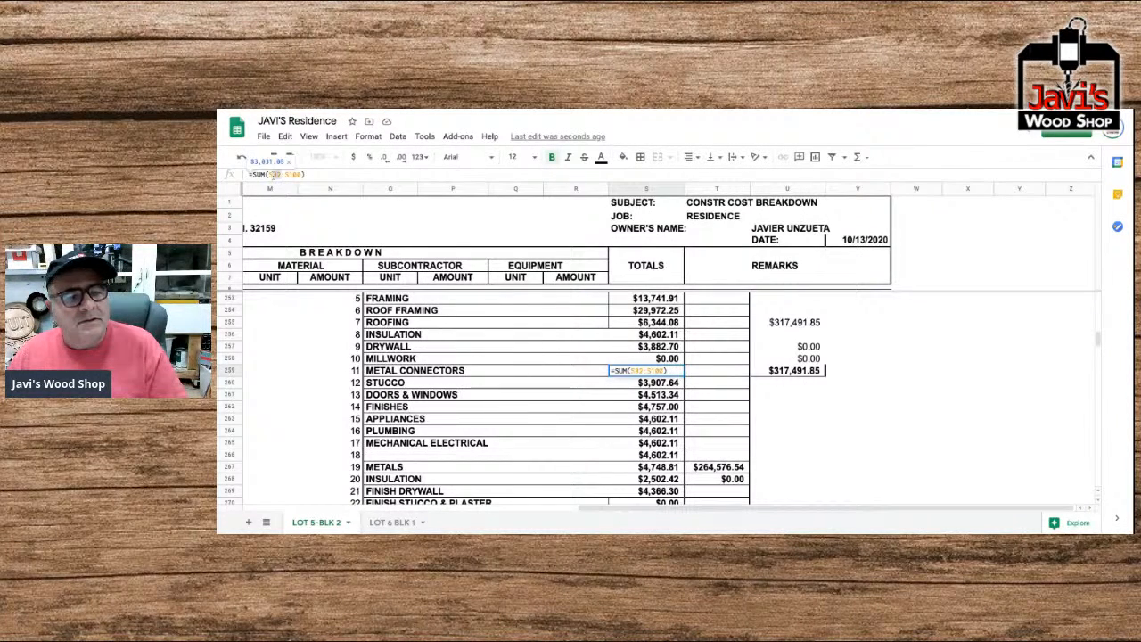
{"action": "type", "text": "26:S"}
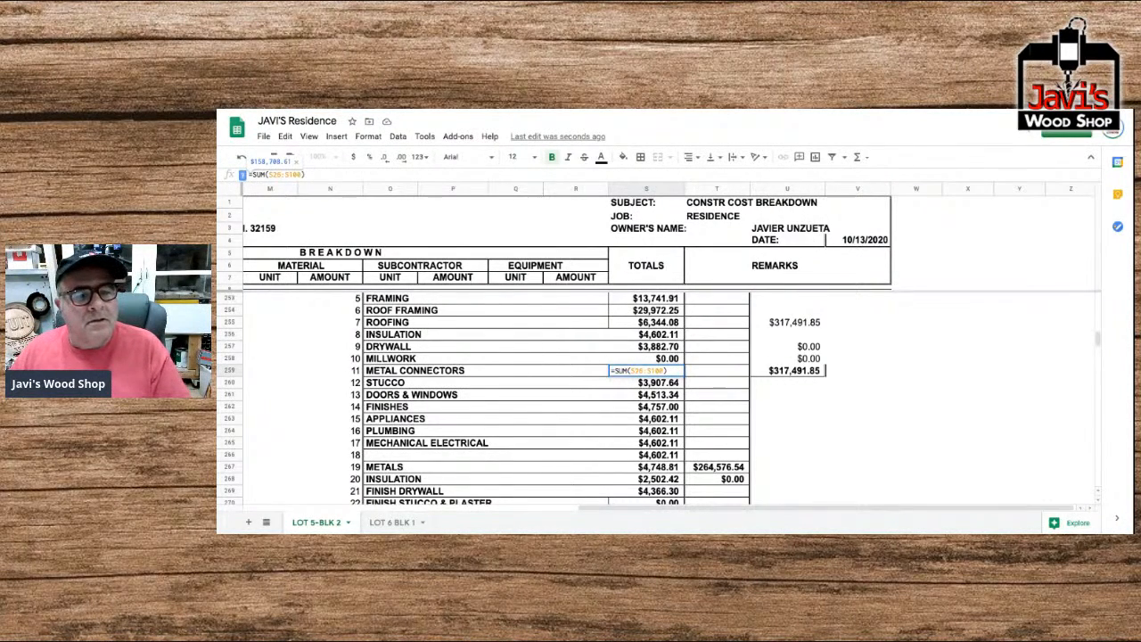
{"action": "type", "text": "1"}
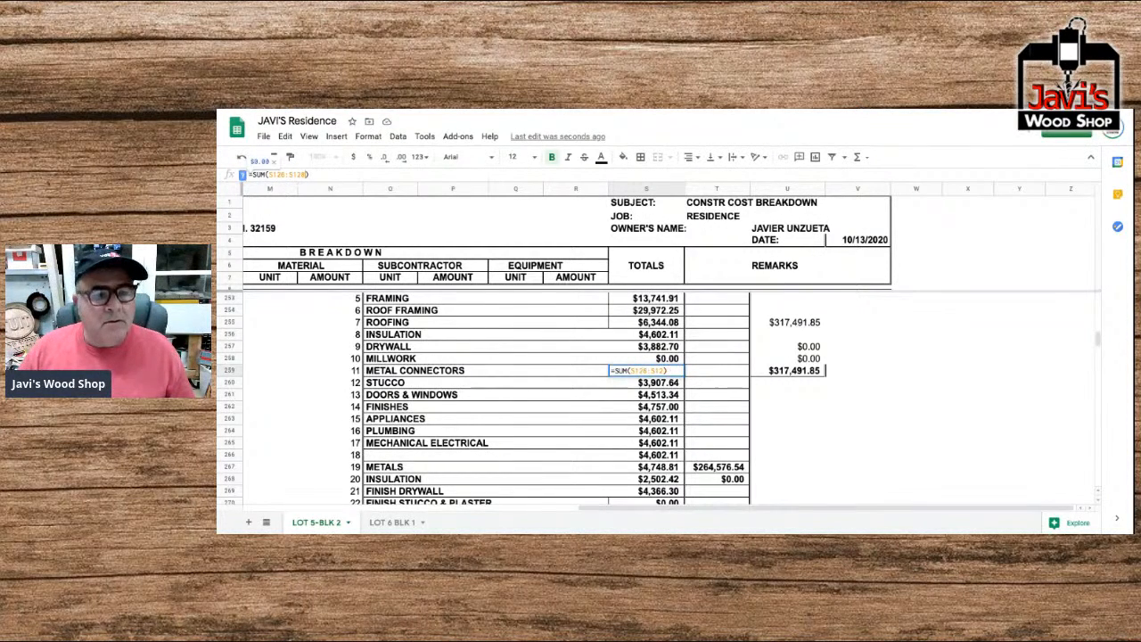
{"action": "key", "text": "Return"}
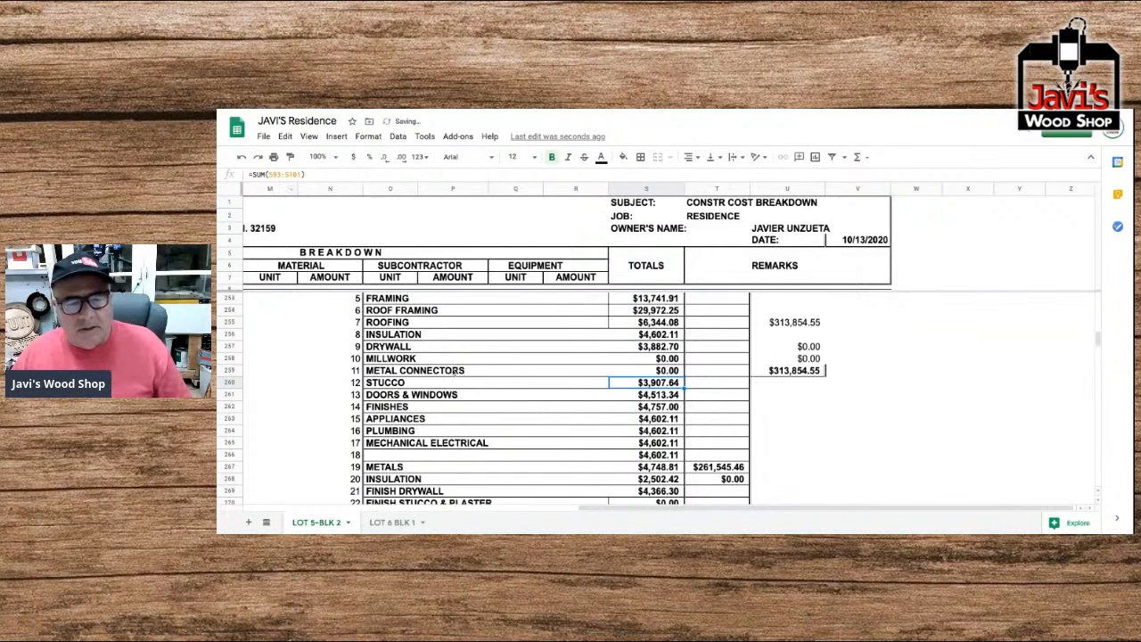
Correct the Stucco total for recap entry 12 to =SUM(S132:S134).
{"action": "double_click", "coordinate": [638, 385]}
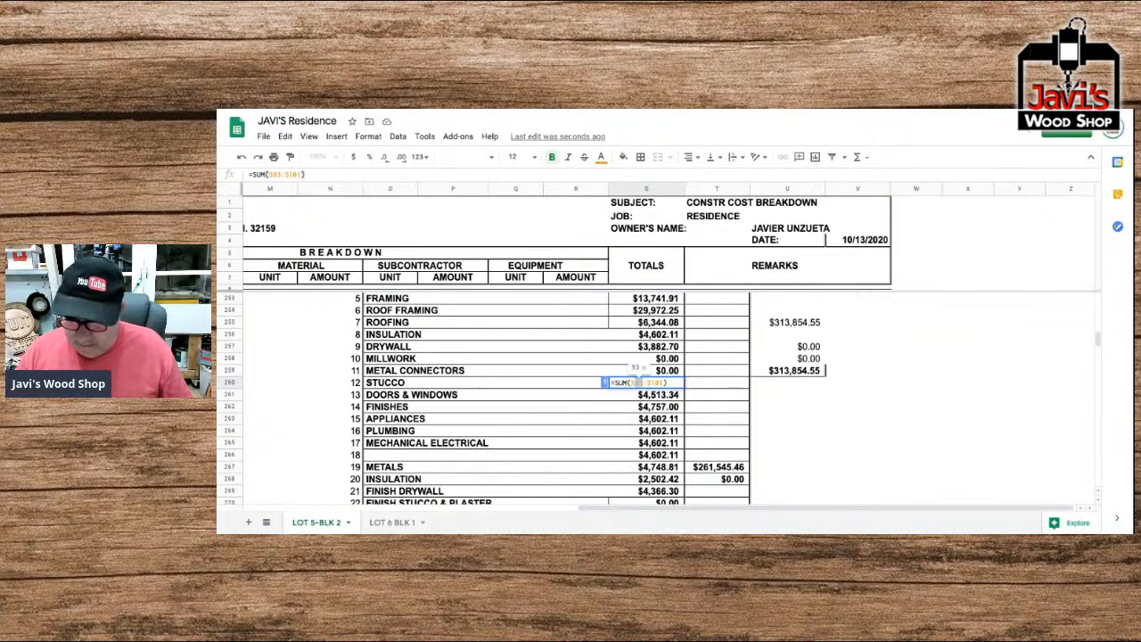
{"action": "type", "text": "32"}
{"action": "key", "text": "Right"}
{"action": "key", "text": "shift+Right"}
{"action": "key", "text": "shift+Right"}
{"action": "key", "text": "shift+Right"}
{"action": "type", "text": "130"}
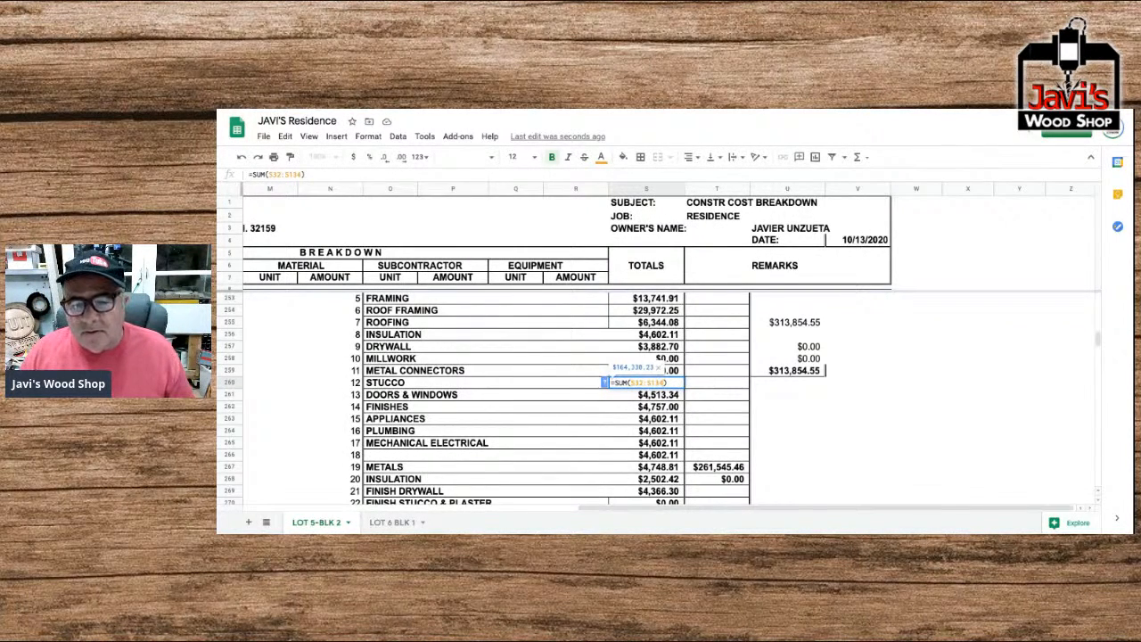
{"action": "key", "text": "Return"}
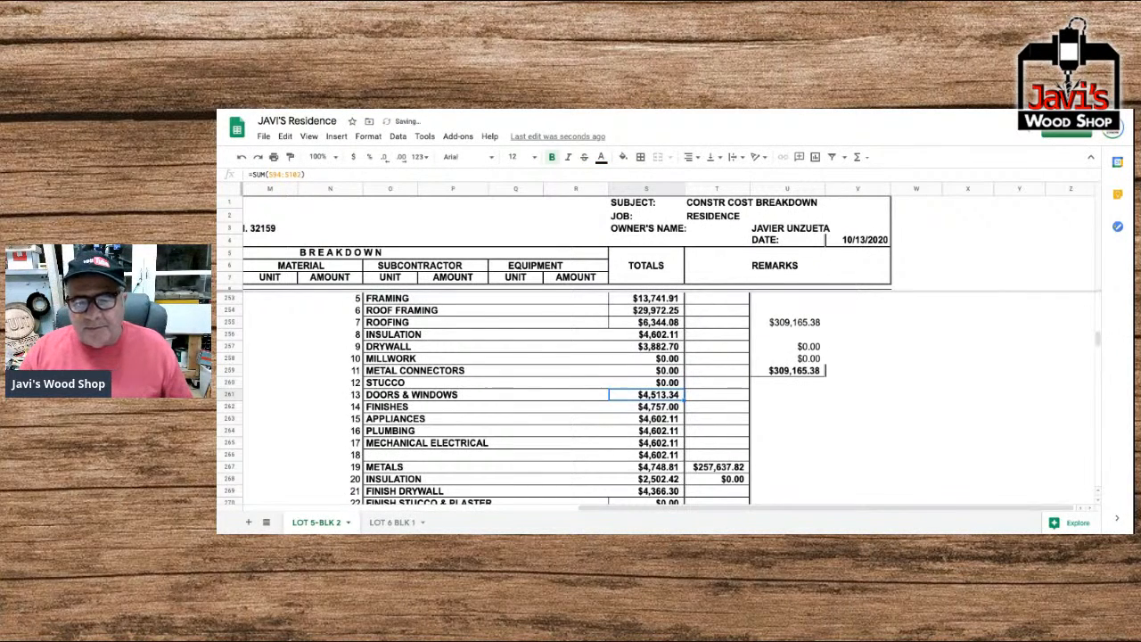
Try setting the Doors & Windows total for recap entry 13 to =SUM(S38:S149).
{"action": "double_click", "coordinate": [659, 396]}
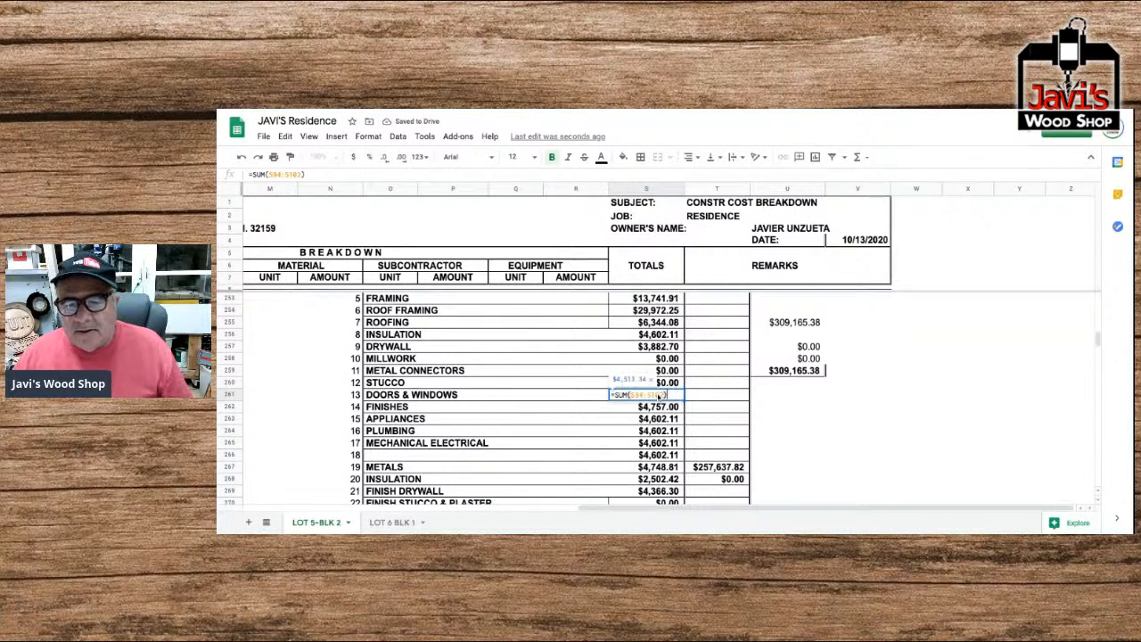
{"action": "left_click_drag", "start_coordinate": [634, 395], "coordinate": [644, 395]}
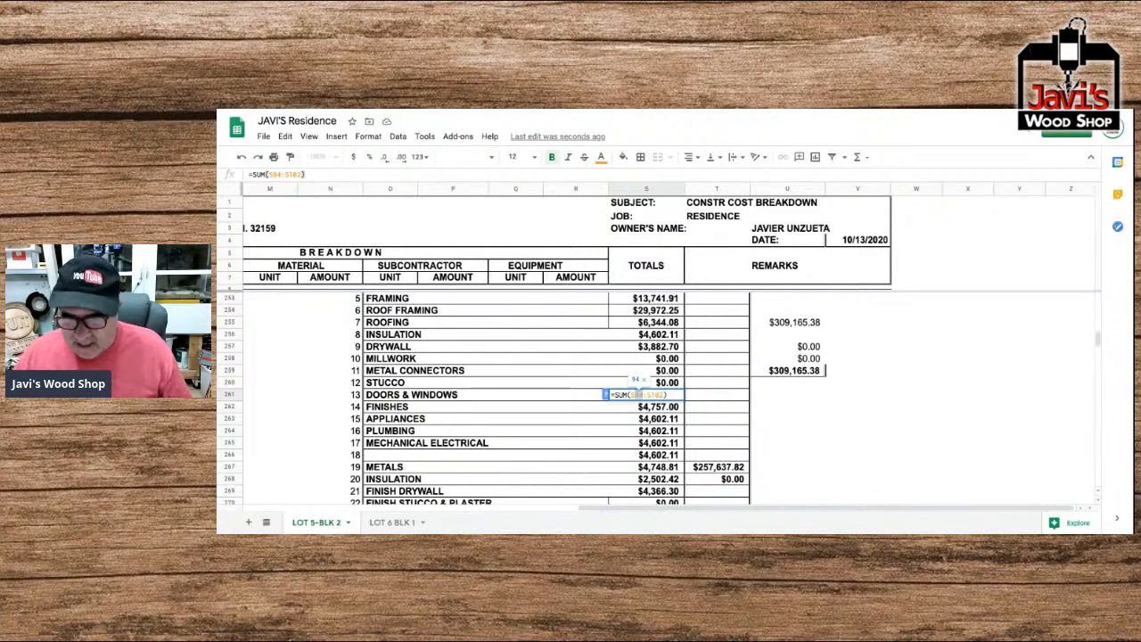
{"action": "type", "text": "38"}
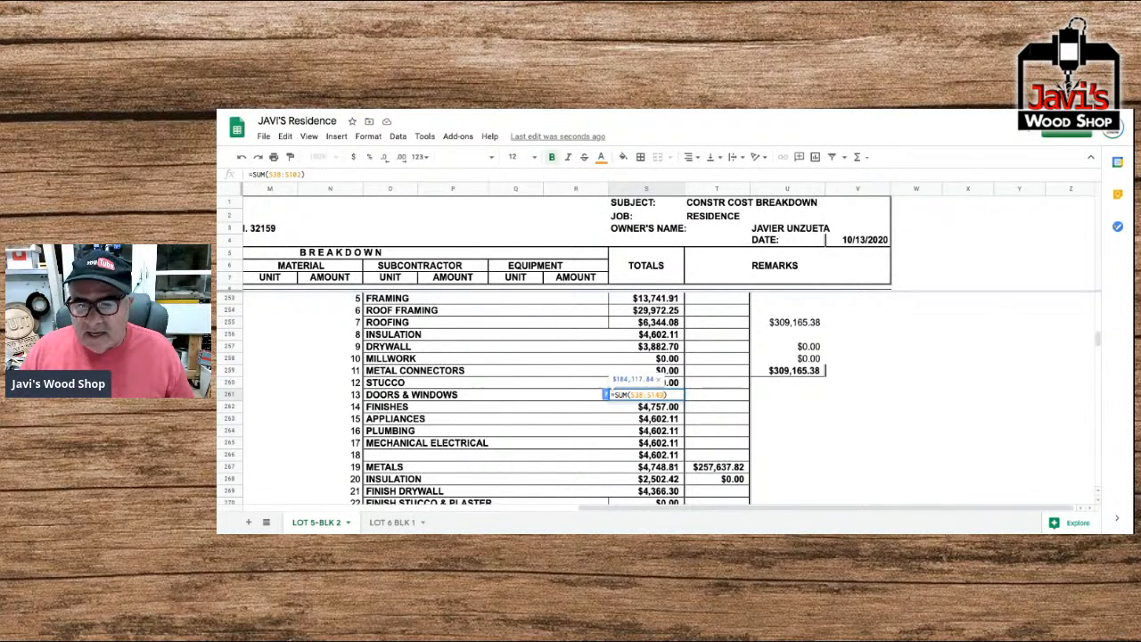
{"action": "key", "text": "Return"}
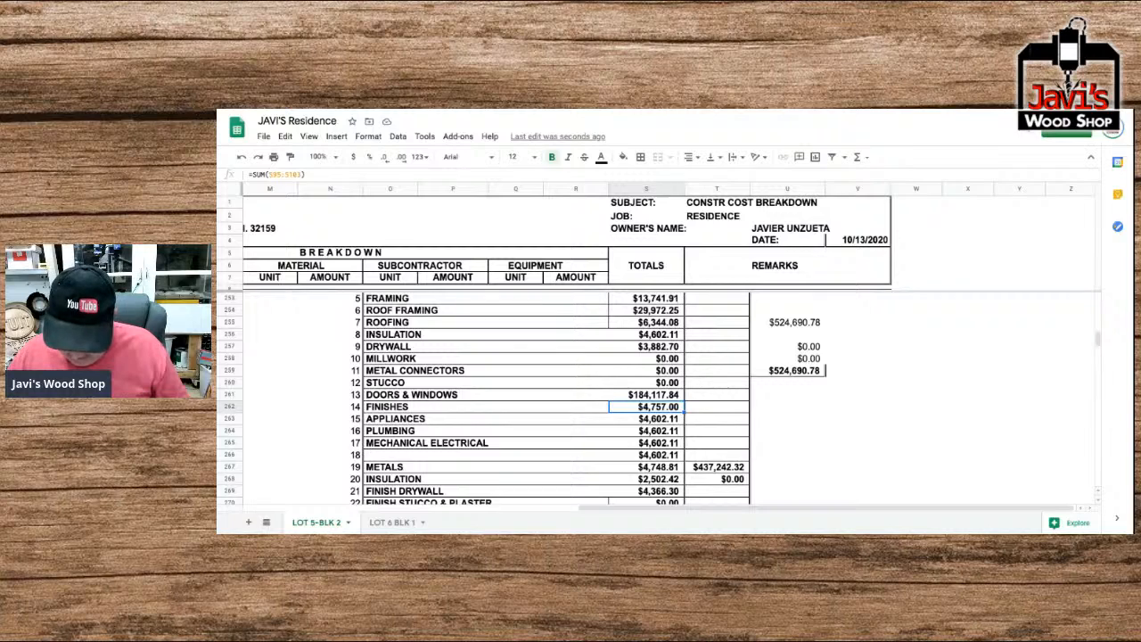
Correct the sum range of the Doors & Windows total in the recap so that it starts at S138.
{"action": "left_click", "coordinate": [646, 395]}
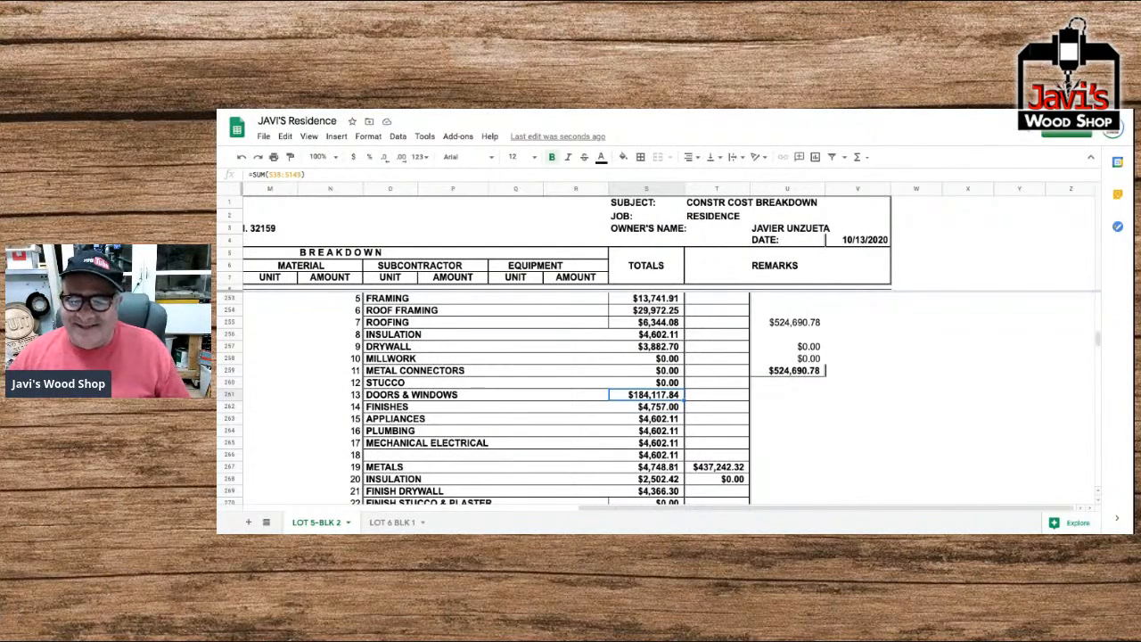
{"action": "double_click", "coordinate": [648, 395]}
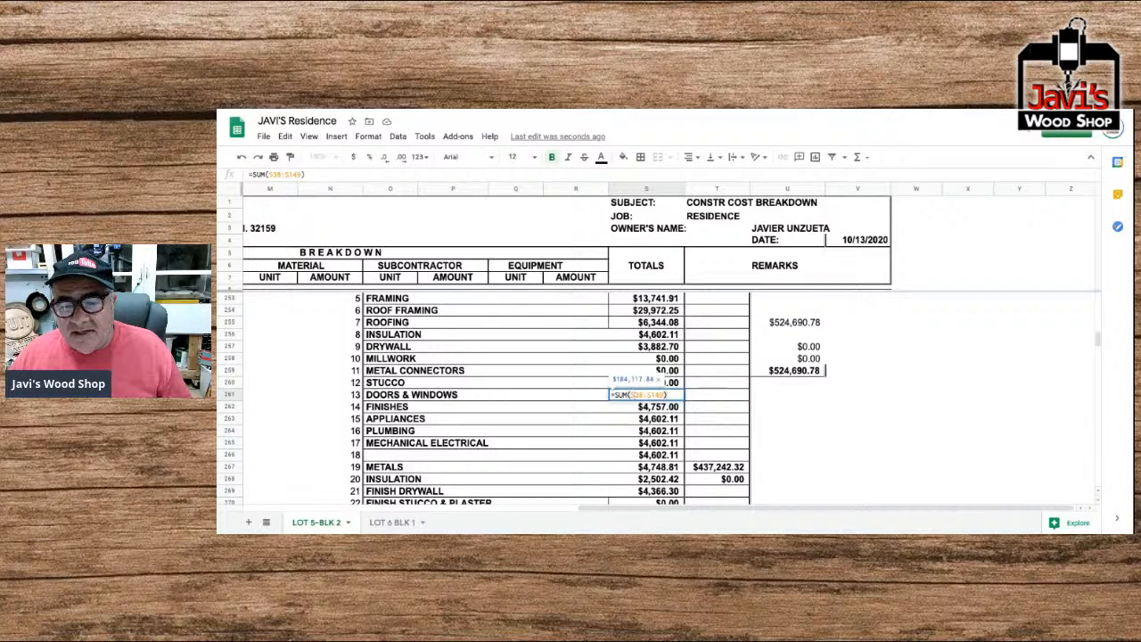
{"action": "type", "text": "1"}
{"action": "key", "text": "Return"}
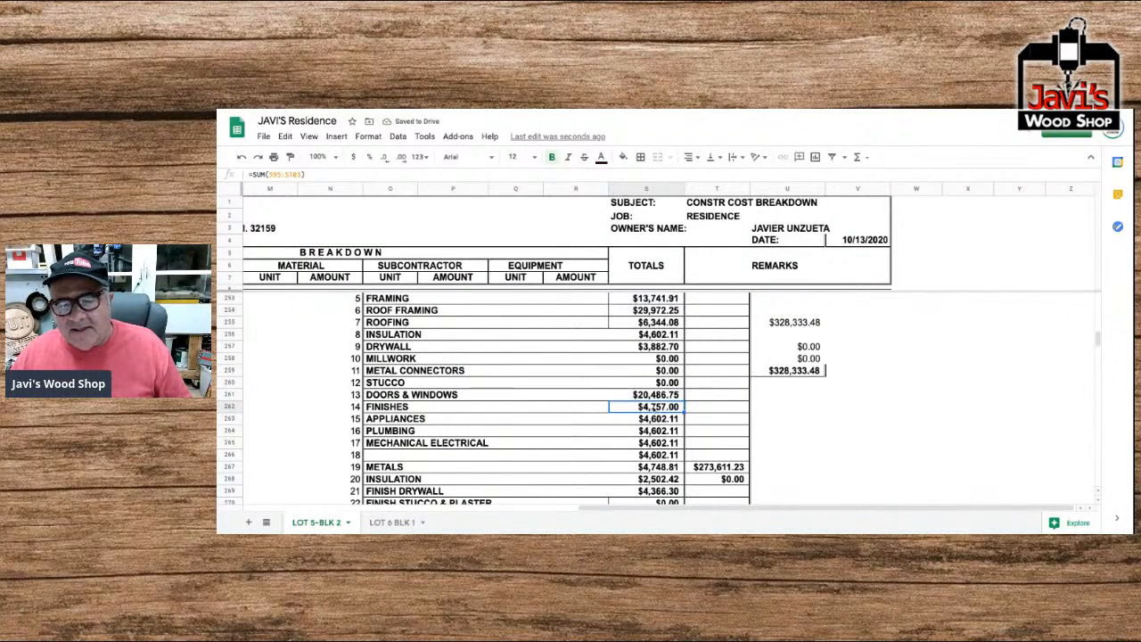
Correct the Finishes total for recap entry 14 to =SUM(S153:S167).
{"action": "double_click", "coordinate": [656, 408]}
{"action": "left_click", "coordinate": [654, 408]}
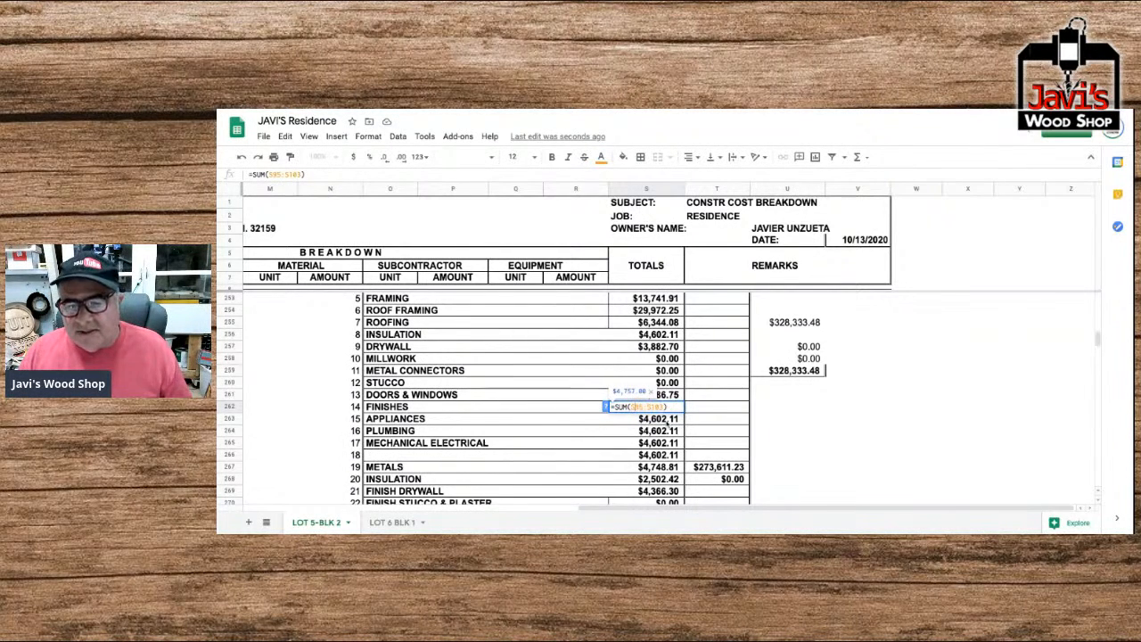
{"action": "left_click_drag", "start_coordinate": [643, 408], "coordinate": [635, 408]}
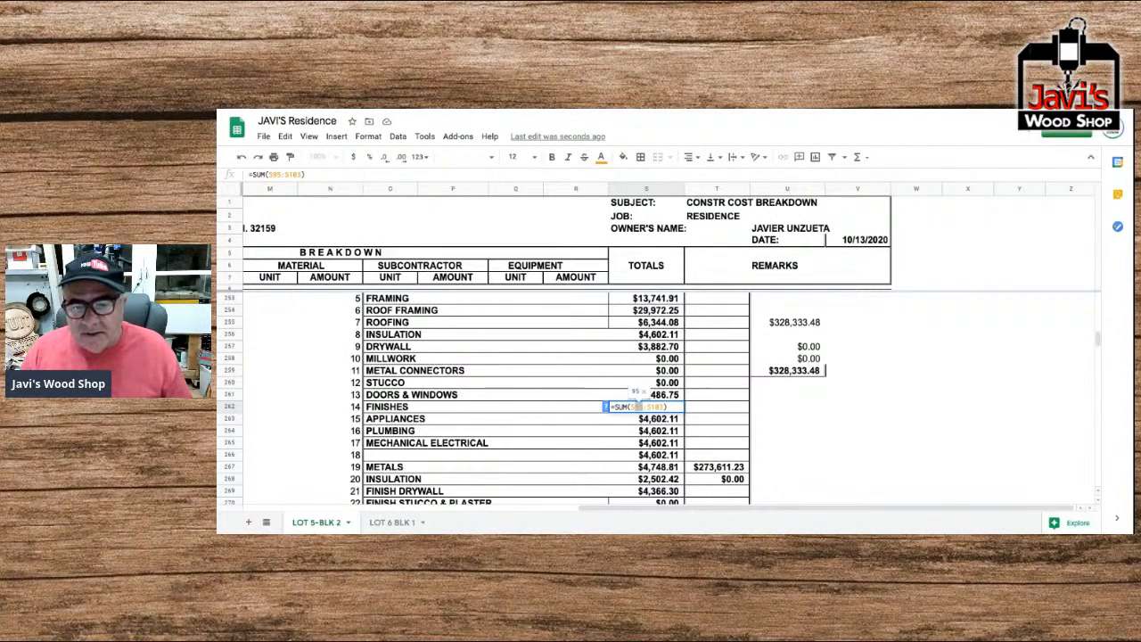
{"action": "type", "text": "153"}
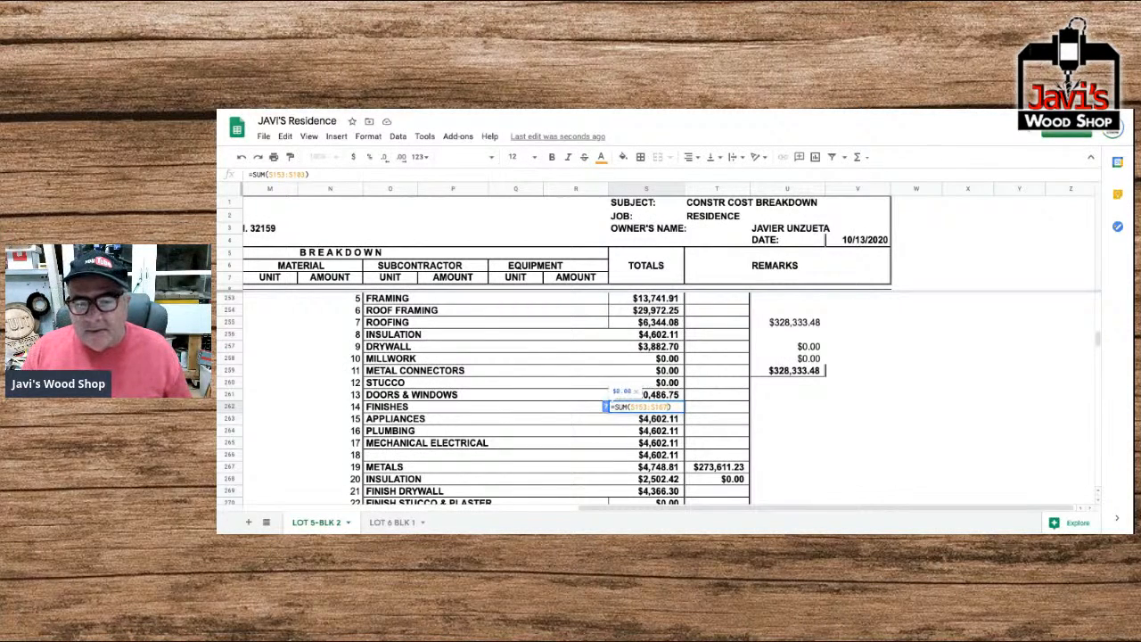
{"action": "key", "text": "Return"}
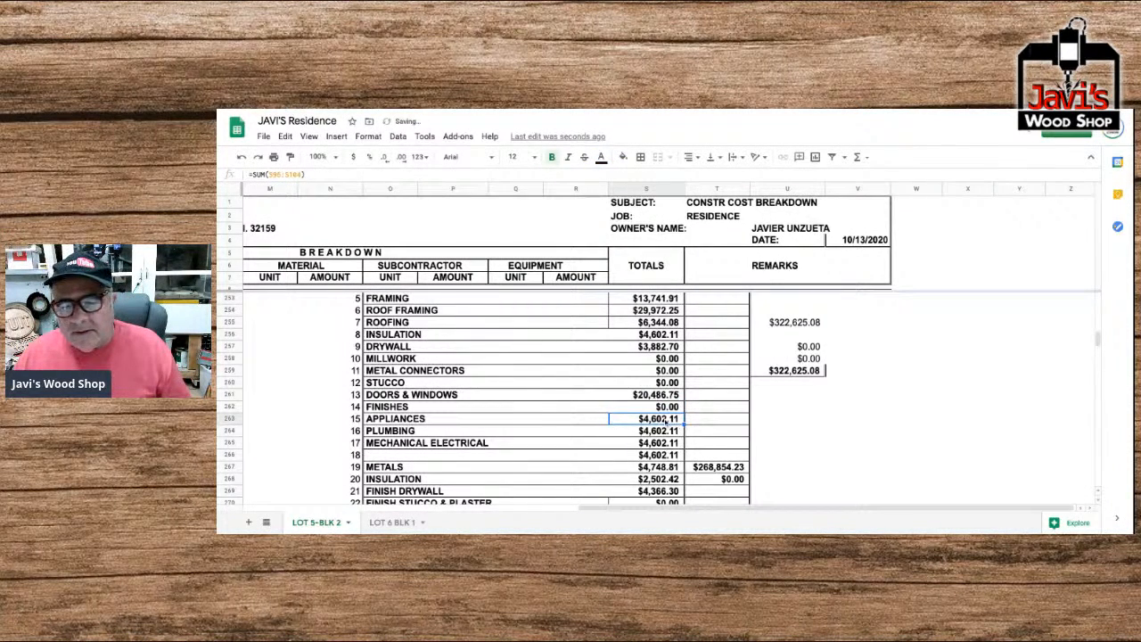
Change the Appliances total's sum range in recap entry 15 to start at S171 and replace its end row.
{"action": "double_click", "coordinate": [667, 421]}
{"action": "left_click_drag", "start_coordinate": [638, 419], "coordinate": [643, 419]}
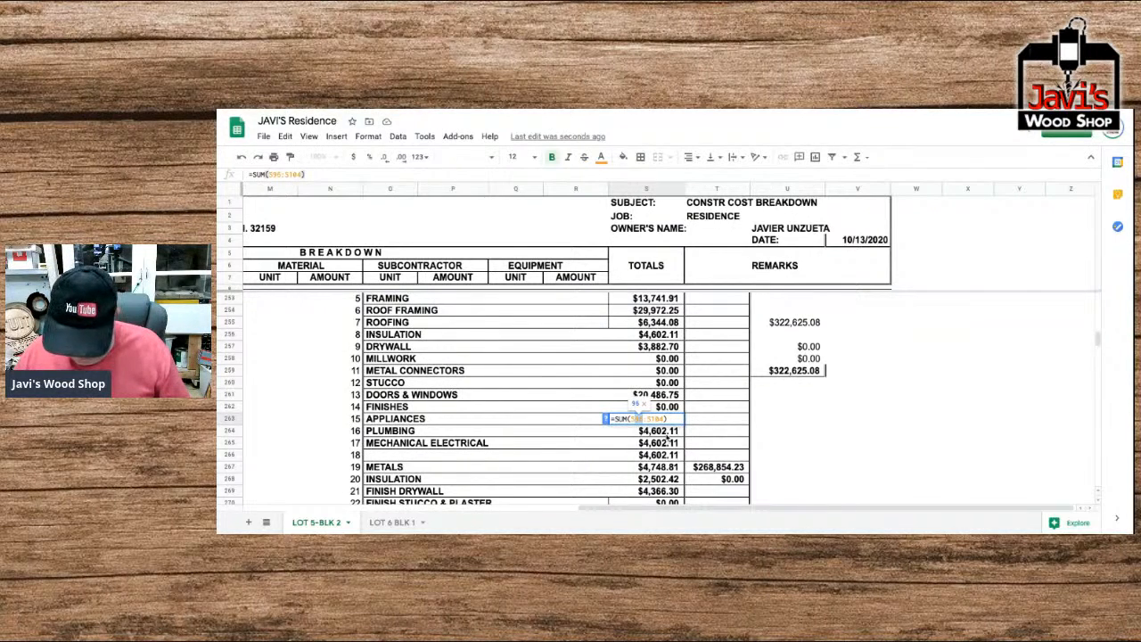
{"action": "type", "text": "73"}
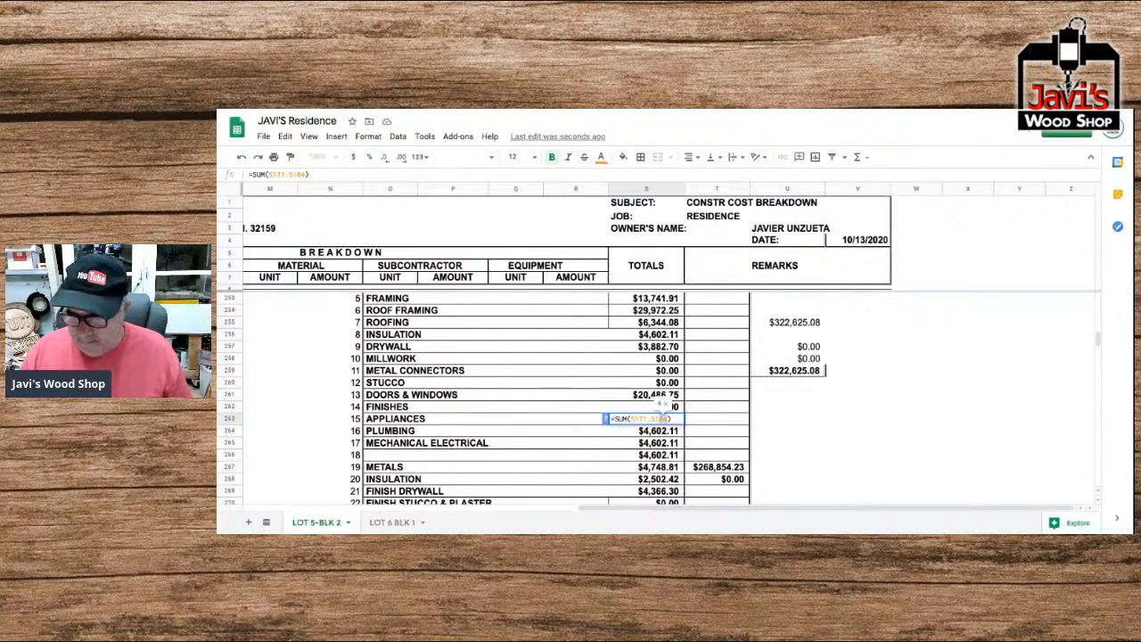
{"action": "key", "text": "Return"}
{"action": "key", "text": "Return"}
Correct the Plumbing total for recap entry 16 to =SUM(S186:S211).
{"action": "double_click", "coordinate": [638, 431]}
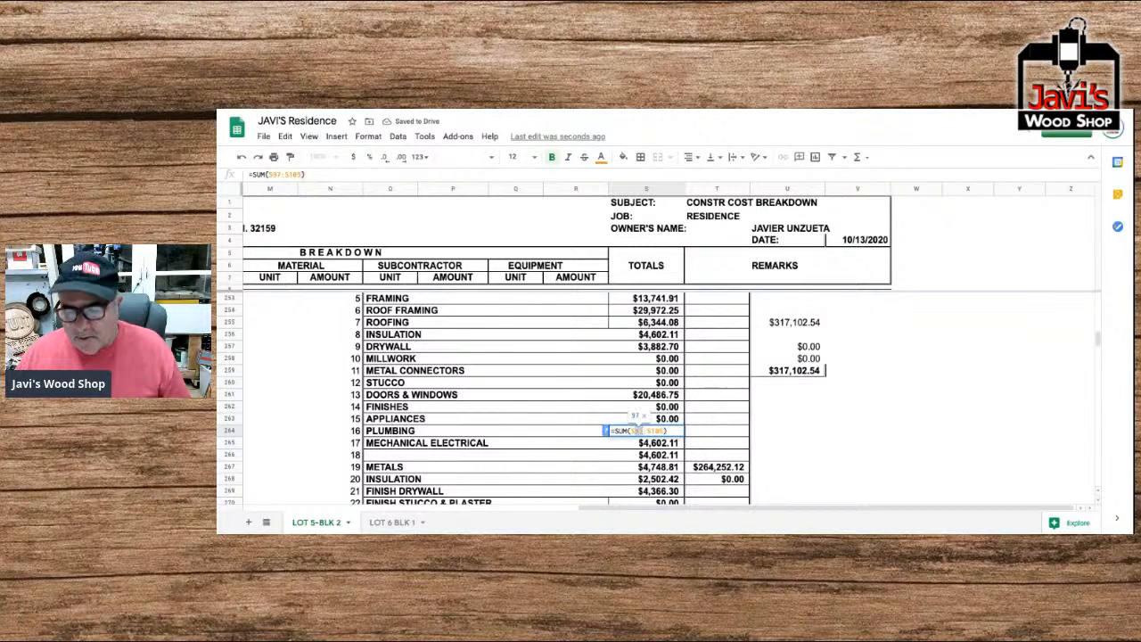
{"action": "type", "text": "1"}
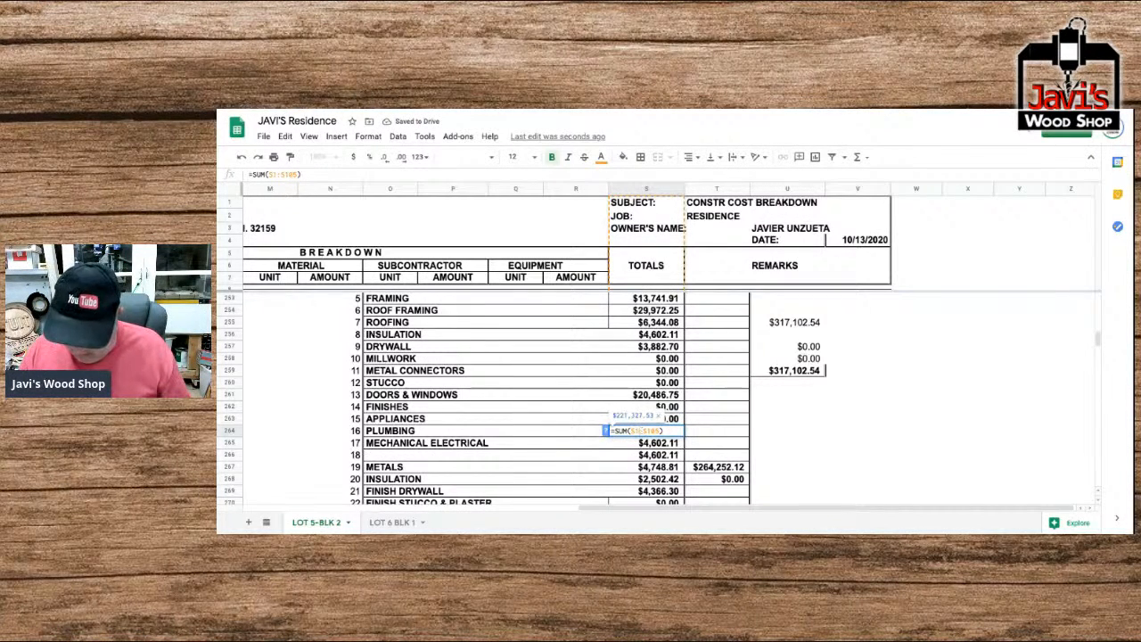
{"action": "type", "text": "86"}
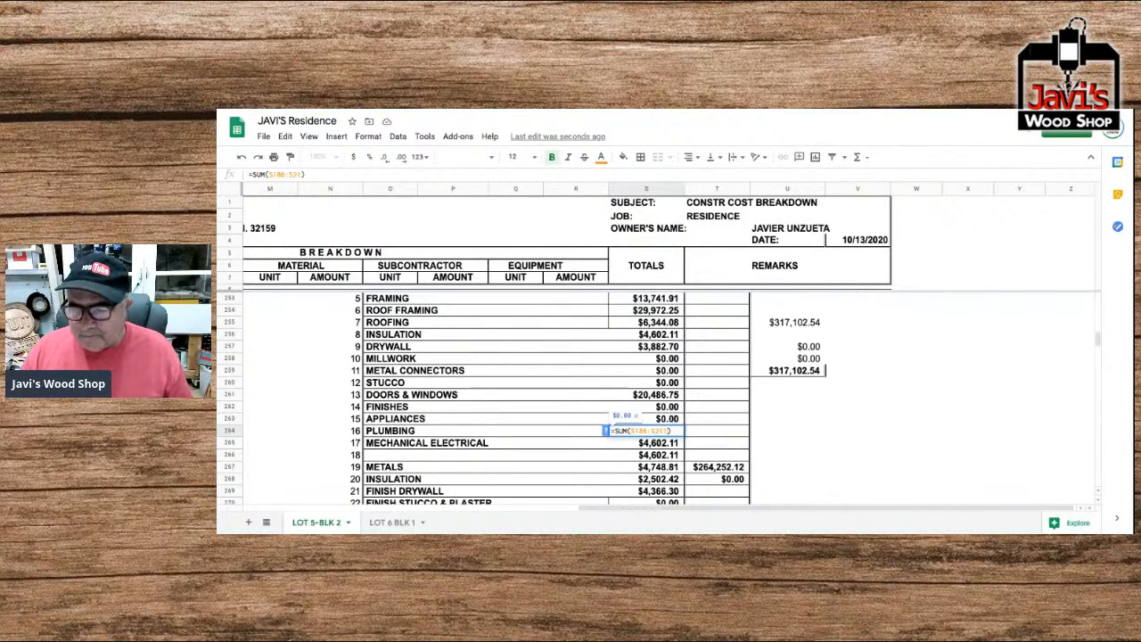
{"action": "key", "text": "Return"}
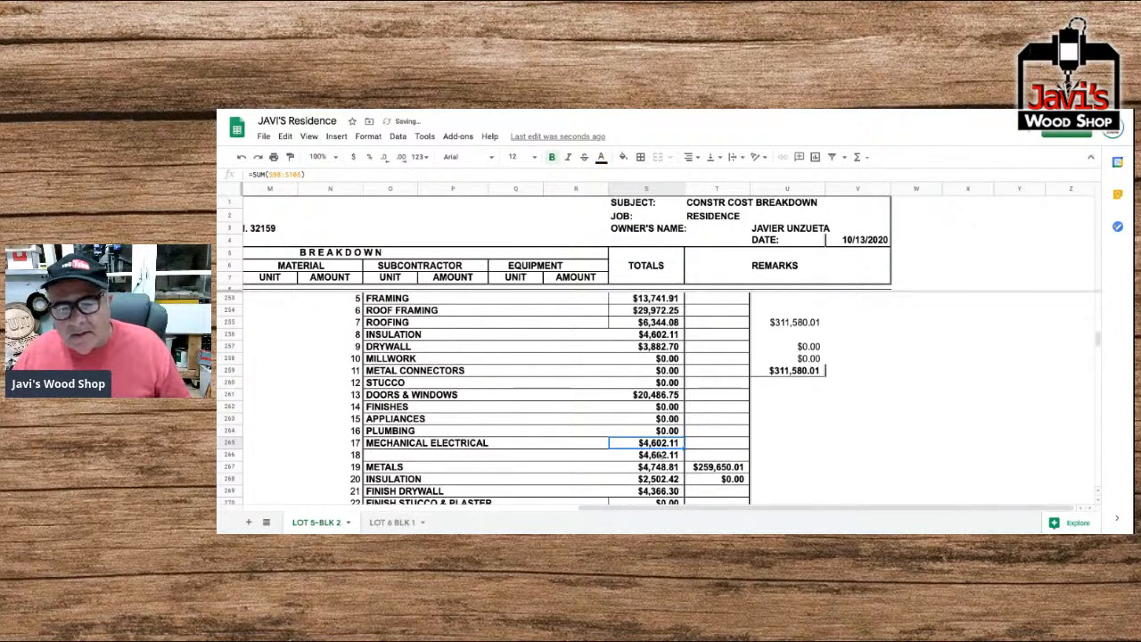
Correct the Mechanical Electrical total for recap entry 17 to =SUM(S215:S218).
{"action": "double_click", "coordinate": [649, 446]}
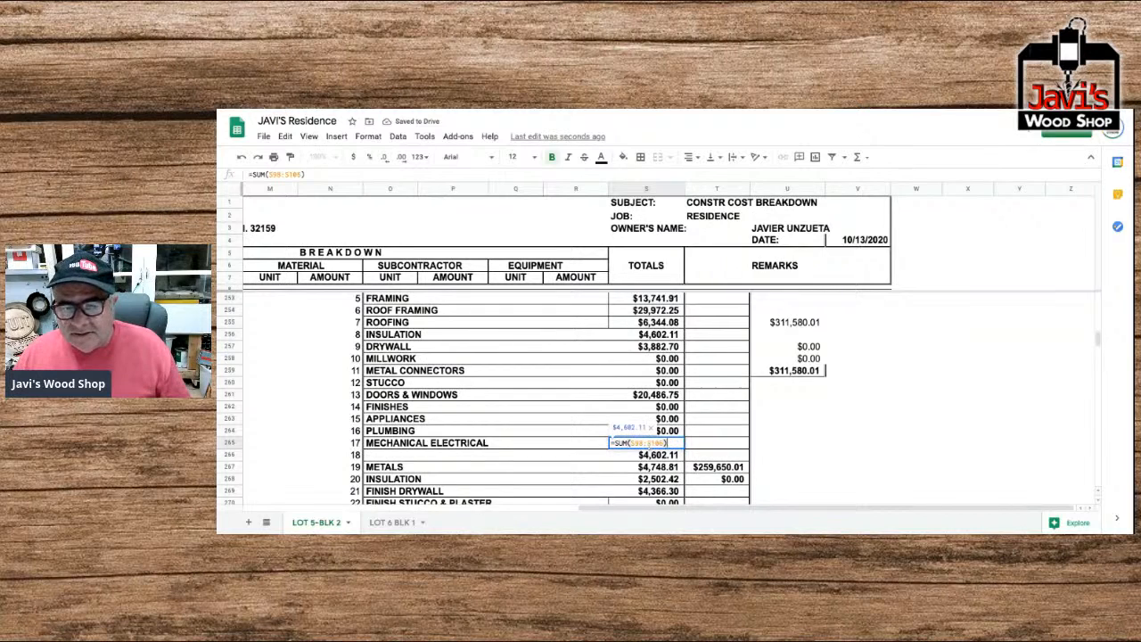
{"action": "left_click_drag", "start_coordinate": [643, 443], "coordinate": [636, 443]}
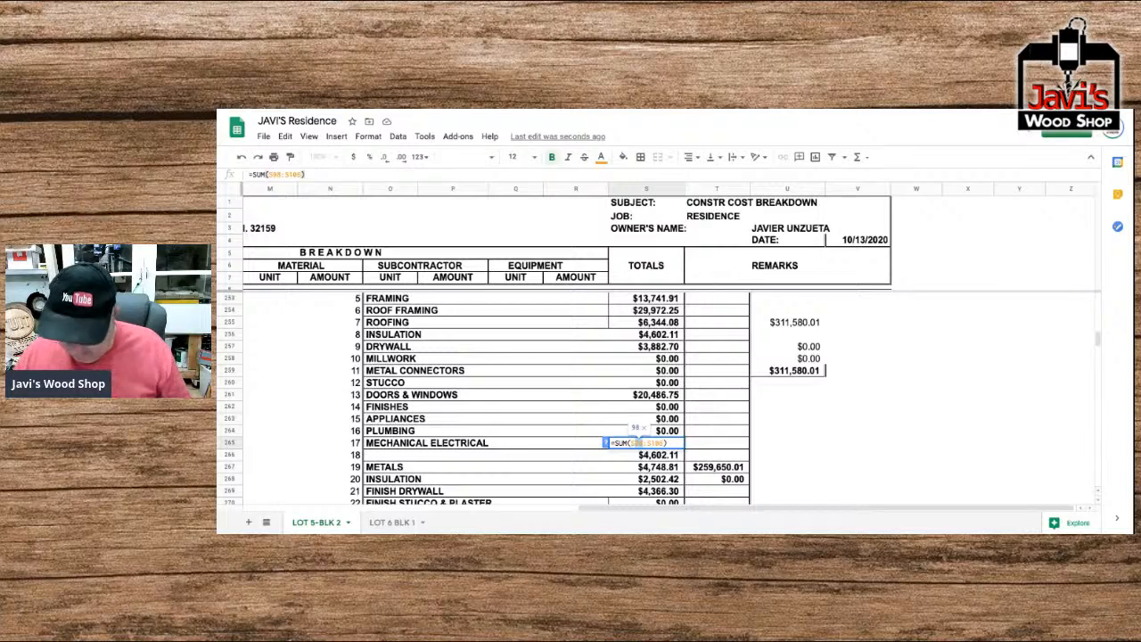
{"action": "type", "text": "15"}
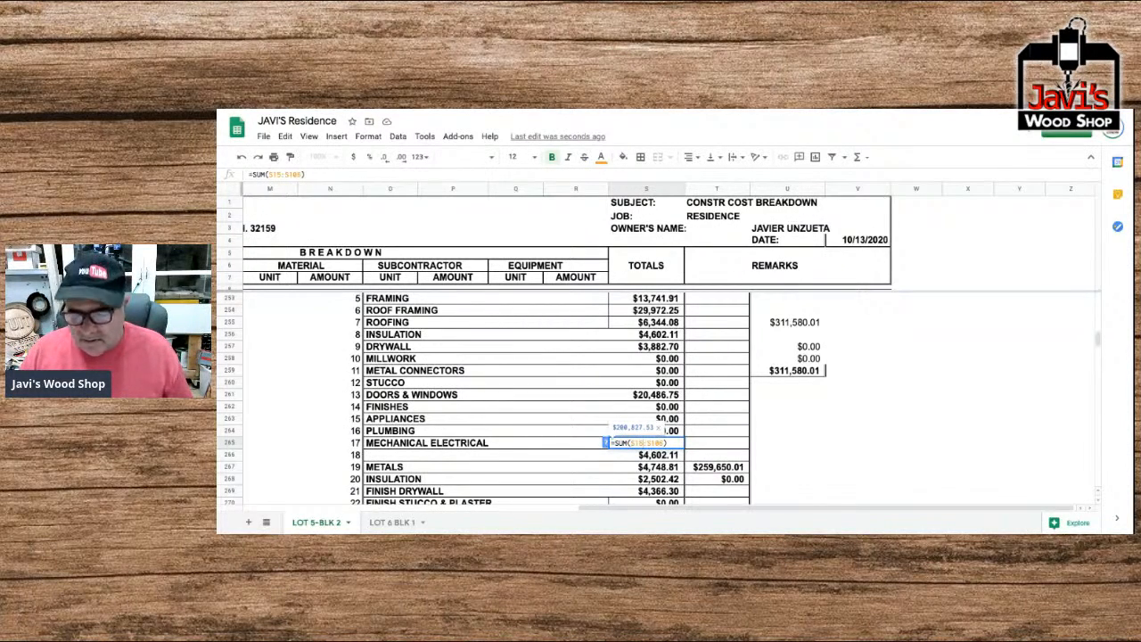
{"action": "key", "text": "BackSpace"}
{"action": "key", "text": "BackSpace"}
{"action": "type", "text": "215"}
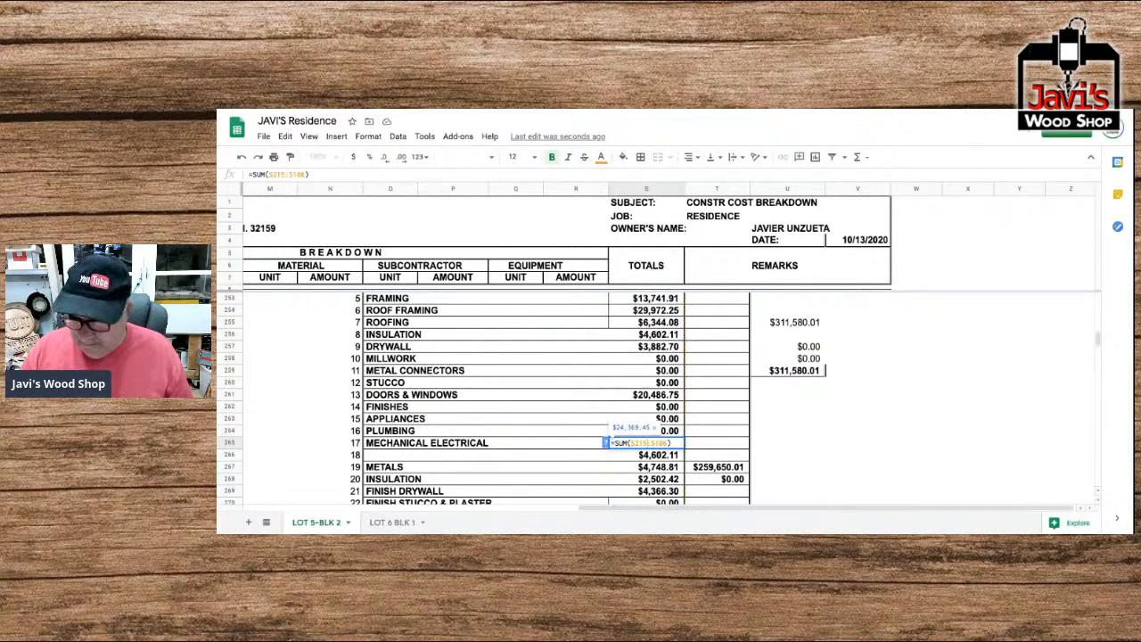
{"action": "key", "text": "BackSpace"}
{"action": "key", "text": "BackSpace"}
{"action": "key", "text": "BackSpace"}
{"action": "type", "text": "218"}
{"action": "key", "text": "Return"}
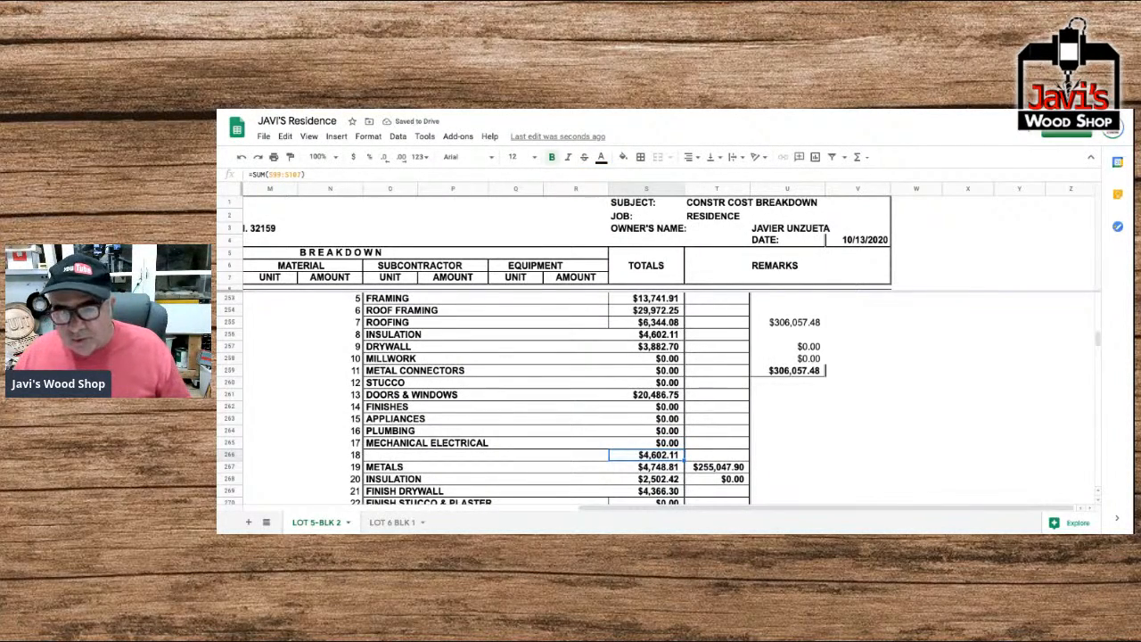
Correct the total of the unnamed recap entry 18 to =SUM(S222:S230).
{"action": "key", "text": "Return"}
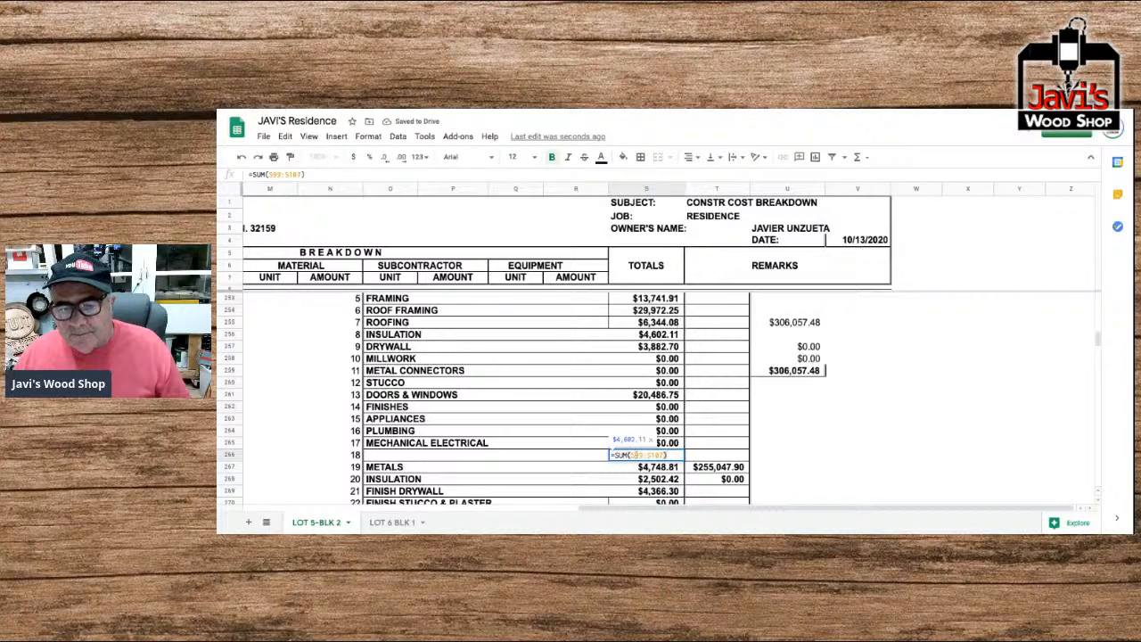
{"action": "type", "text": "222"}
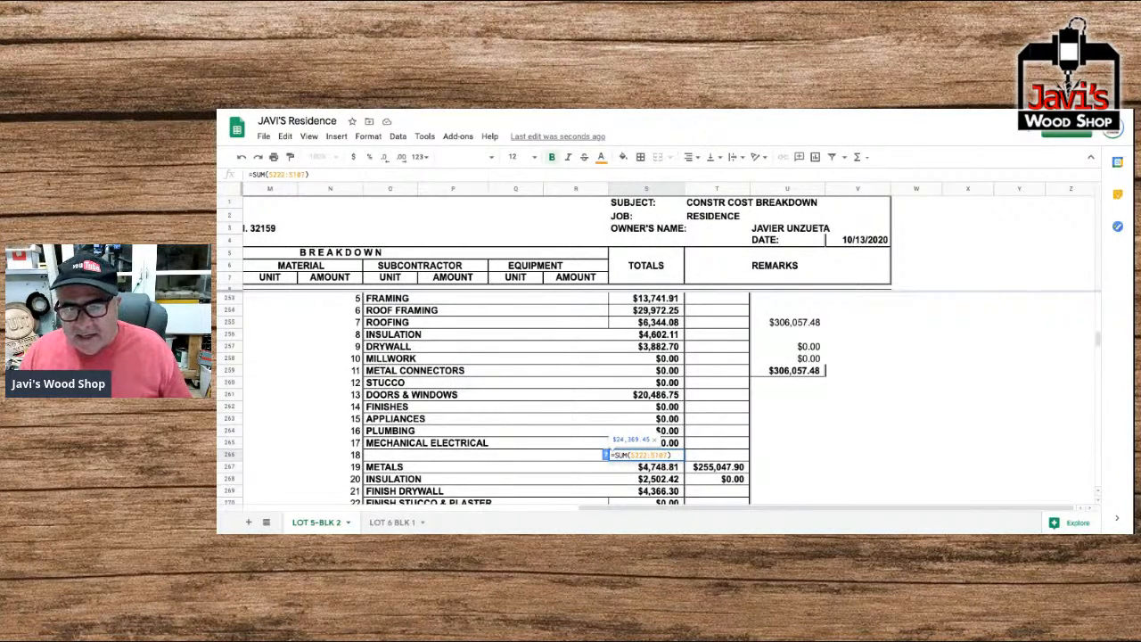
{"action": "left_click_drag", "start_coordinate": [656, 454], "coordinate": [667, 455]}
{"action": "type", "text": "230"}
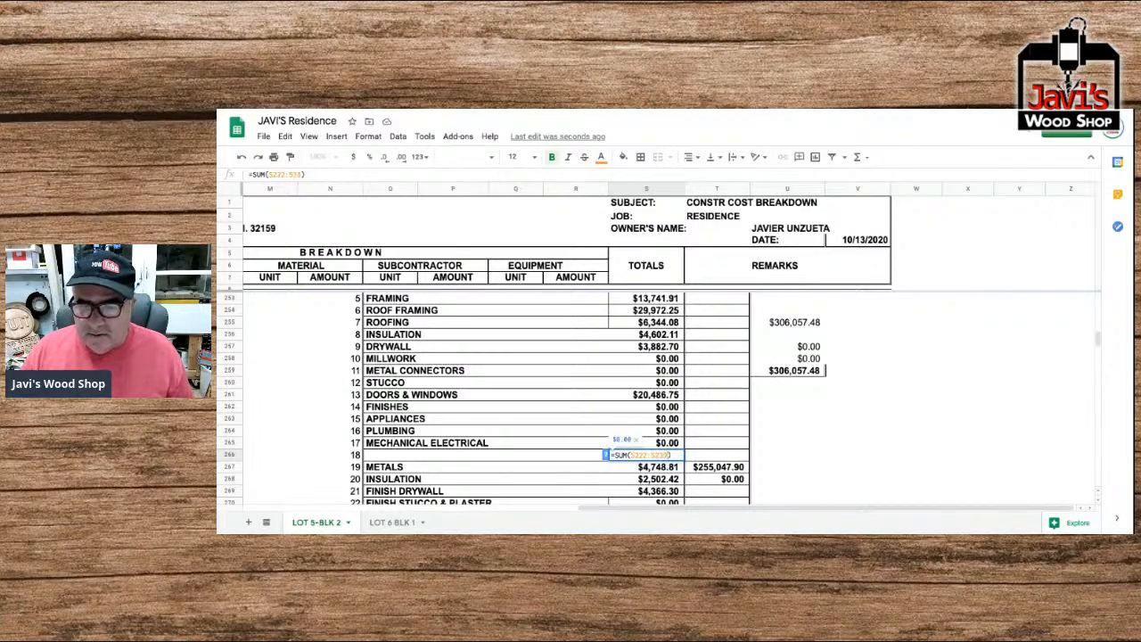
{"action": "key", "text": "Return"}
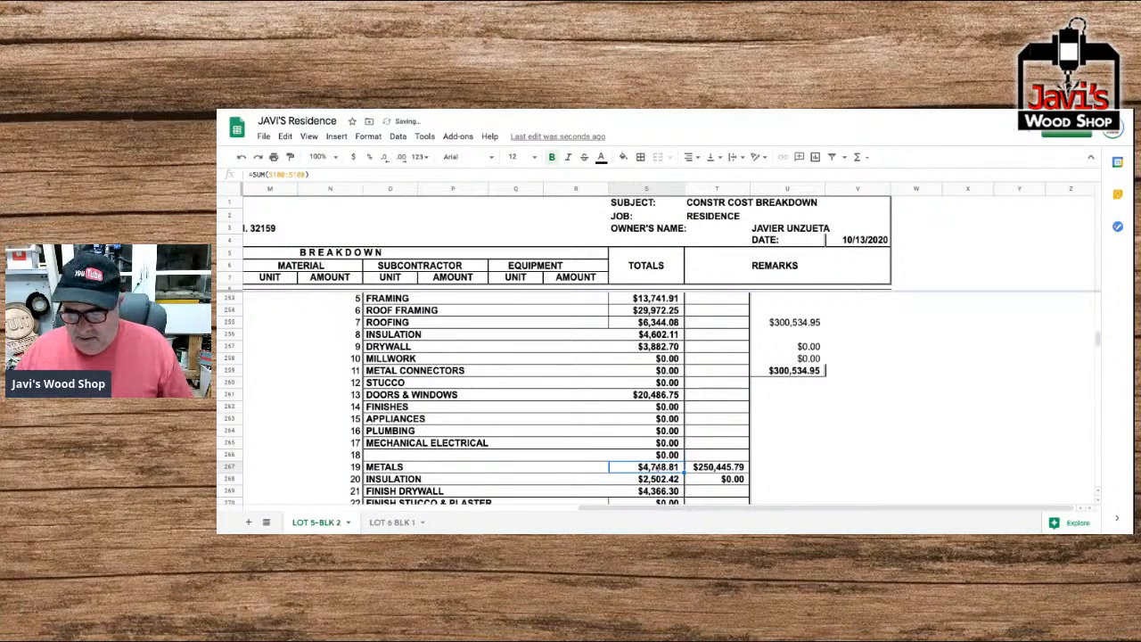
Clear the totals of recap entries 19 to 21: Metals, Insulation and Finish Drywall.
{"action": "key", "text": "Delete"}
{"action": "key", "text": "Down"}
{"action": "key", "text": "Delete"}
{"action": "key", "text": "Down"}
{"action": "key", "text": "Delete"}
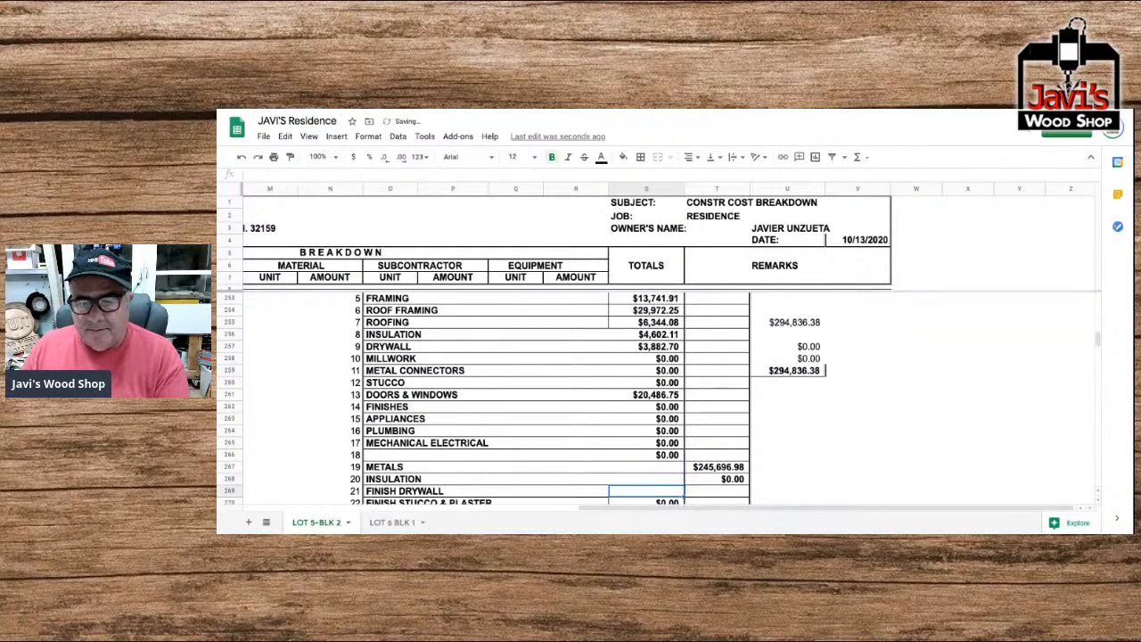
Clear the division names of recap entries 19 to 22, from Metals through Finish Stucco & Plaster.
{"action": "key", "text": "Down"}
{"action": "key", "text": "Up"}
{"action": "key", "text": "Down"}
{"action": "key", "text": "Left"}
{"action": "key", "text": "Left"}
{"action": "key", "text": "Left"}
{"action": "key", "text": "Left"}
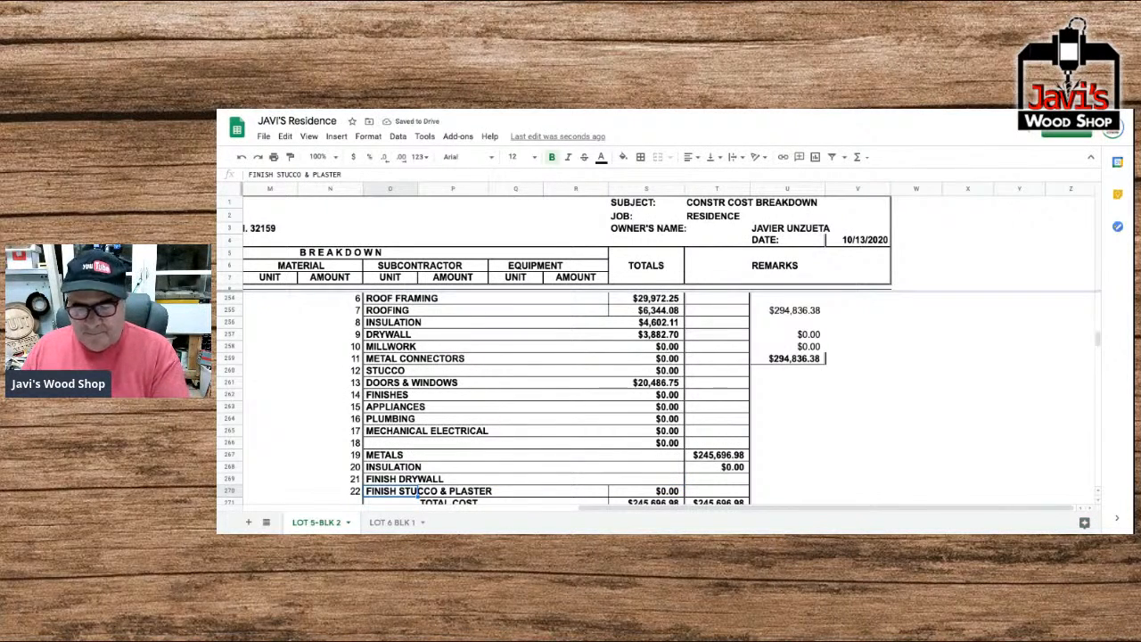
{"action": "key", "text": "Delete"}
{"action": "key", "text": "Up"}
{"action": "key", "text": "Delete"}
{"action": "key", "text": "Up"}
{"action": "key", "text": "Delete"}
Name recap entry 18 ELECTRICAL in capital letters.
{"action": "key", "text": "Up"}
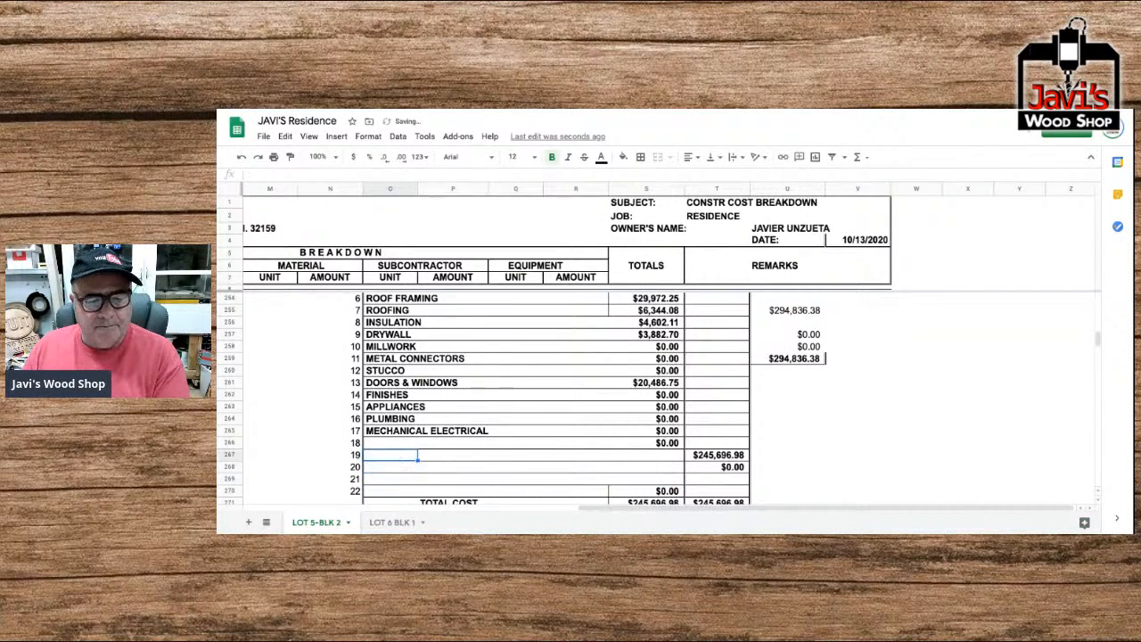
{"action": "key", "text": "Delete"}
{"action": "key", "text": "Up"}
{"action": "type", "text": "electrical"}
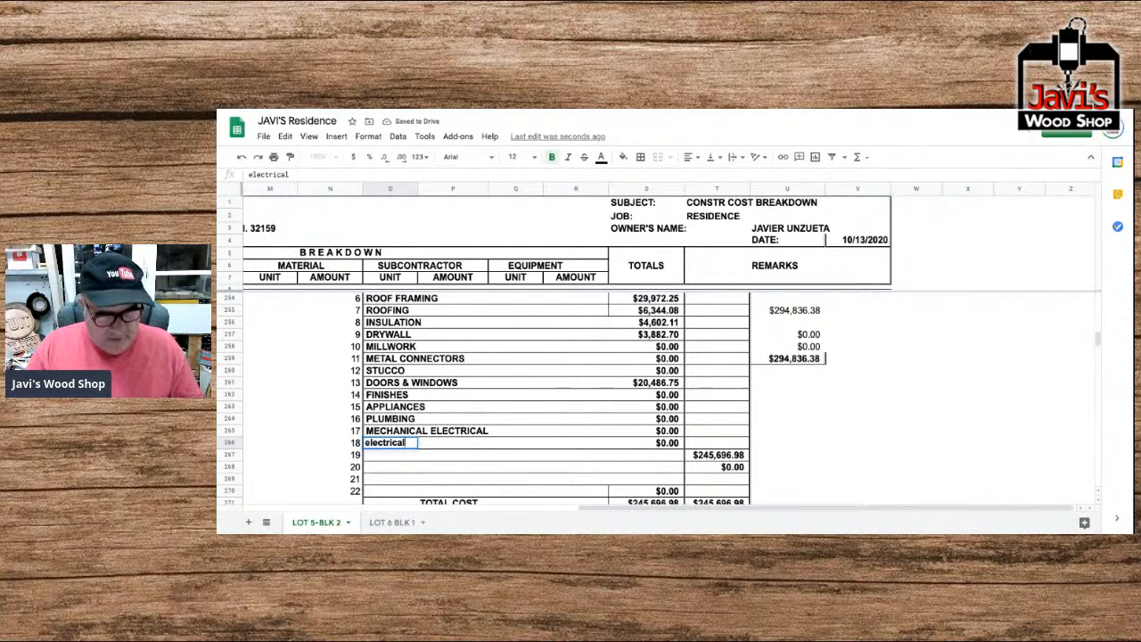
{"action": "key", "text": "BackSpace"}
{"action": "key", "text": "BackSpace"}
{"action": "key", "text": "BackSpace"}
{"action": "key", "text": "BackSpace"}
{"action": "key", "text": "BackSpace"}
{"action": "key", "text": "BackSpace"}
{"action": "key", "text": "BackSpace"}
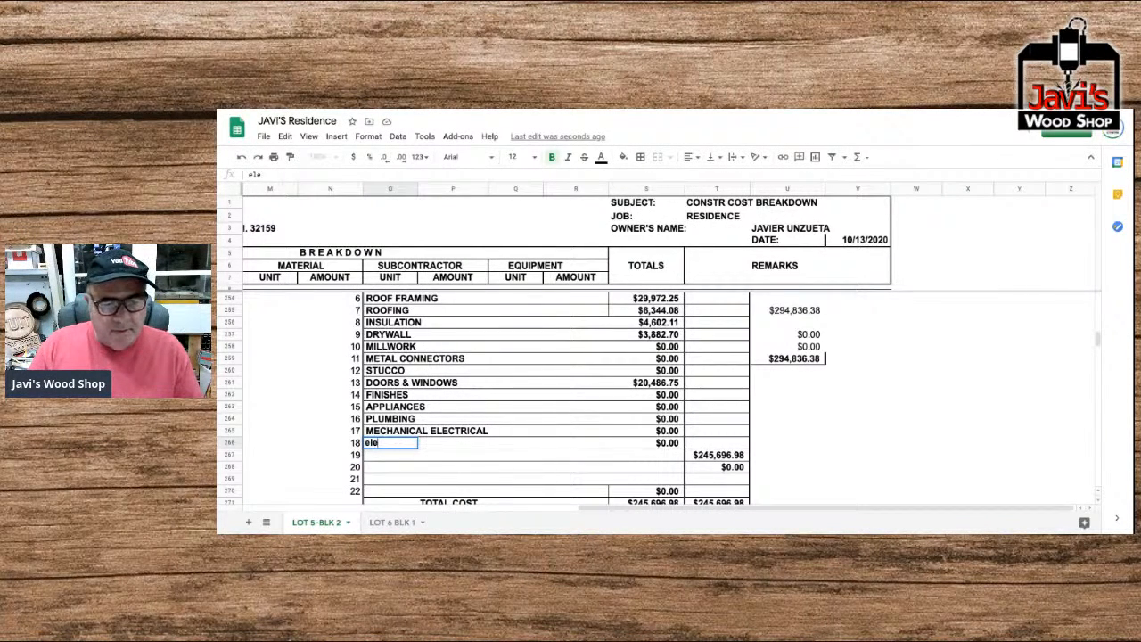
{"action": "type", "text": "ELECTRICAL"}
Shorten the name of recap entry 17 to MECHANICAL.
{"action": "left_click", "coordinate": [418, 432]}
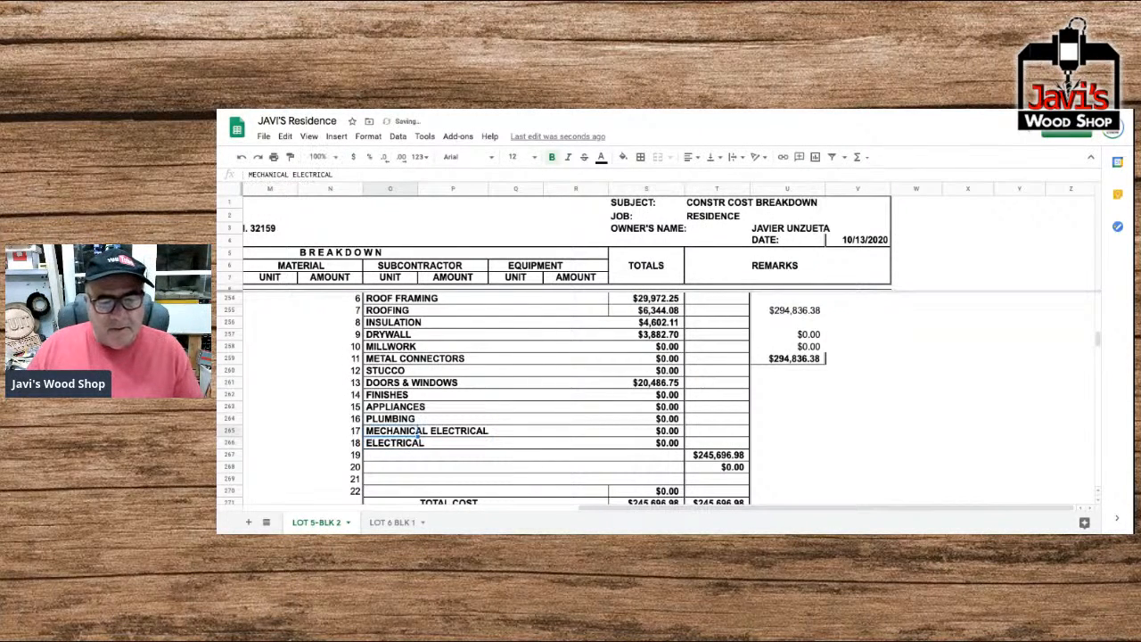
{"action": "double_click", "coordinate": [438, 430]}
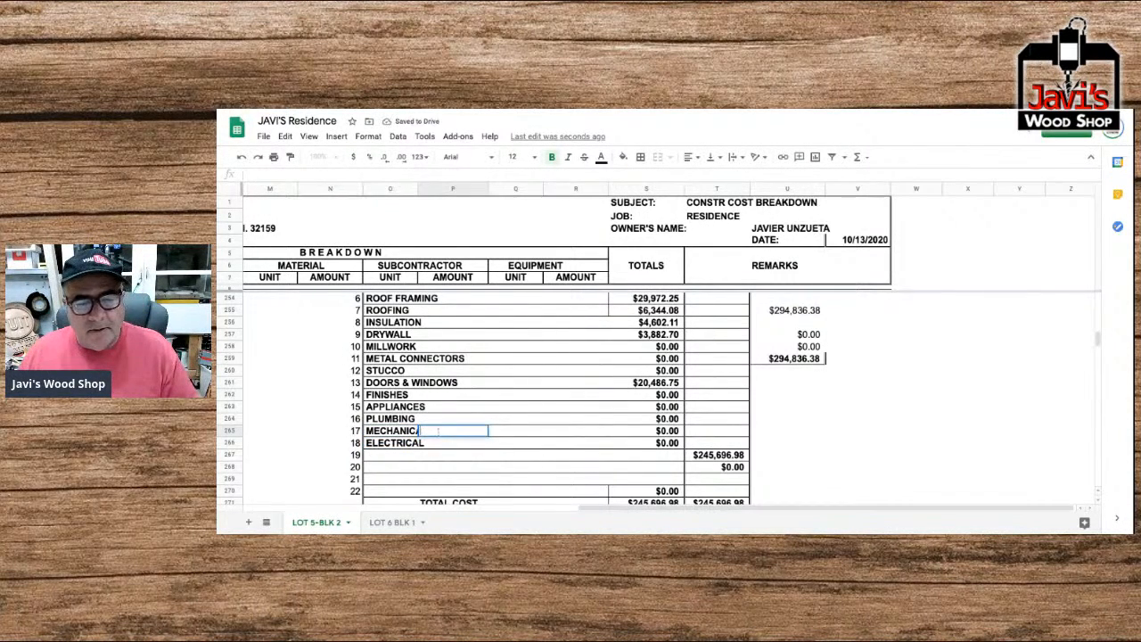
{"action": "double_click", "coordinate": [410, 432]}
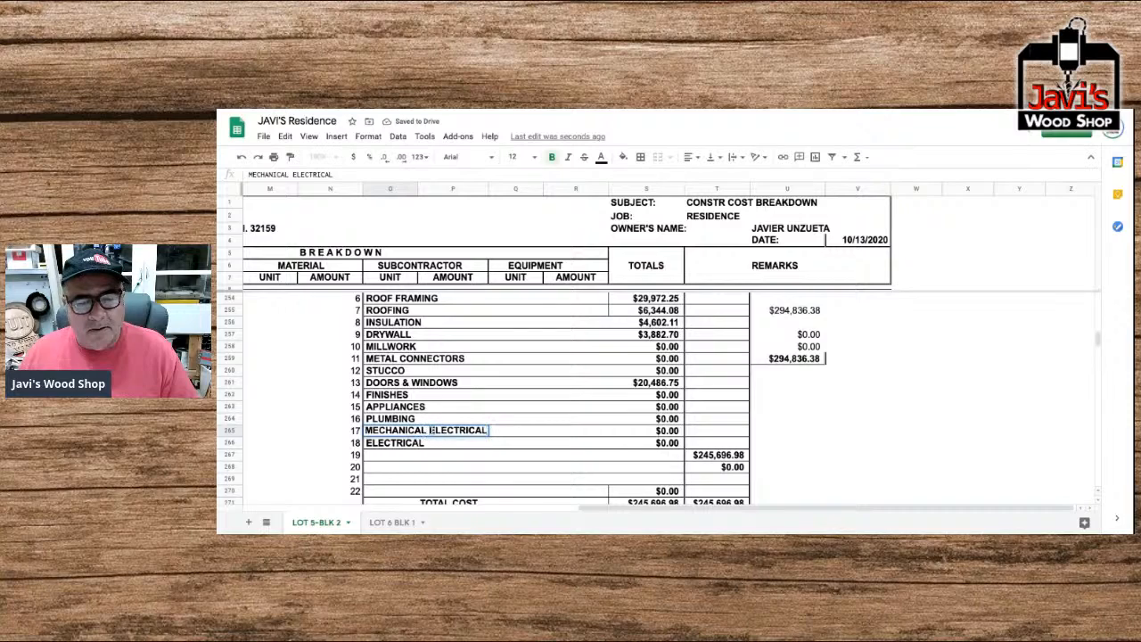
{"action": "double_click", "coordinate": [433, 431]}
{"action": "key", "text": "BackSpace"}
{"action": "key", "text": "Return"}
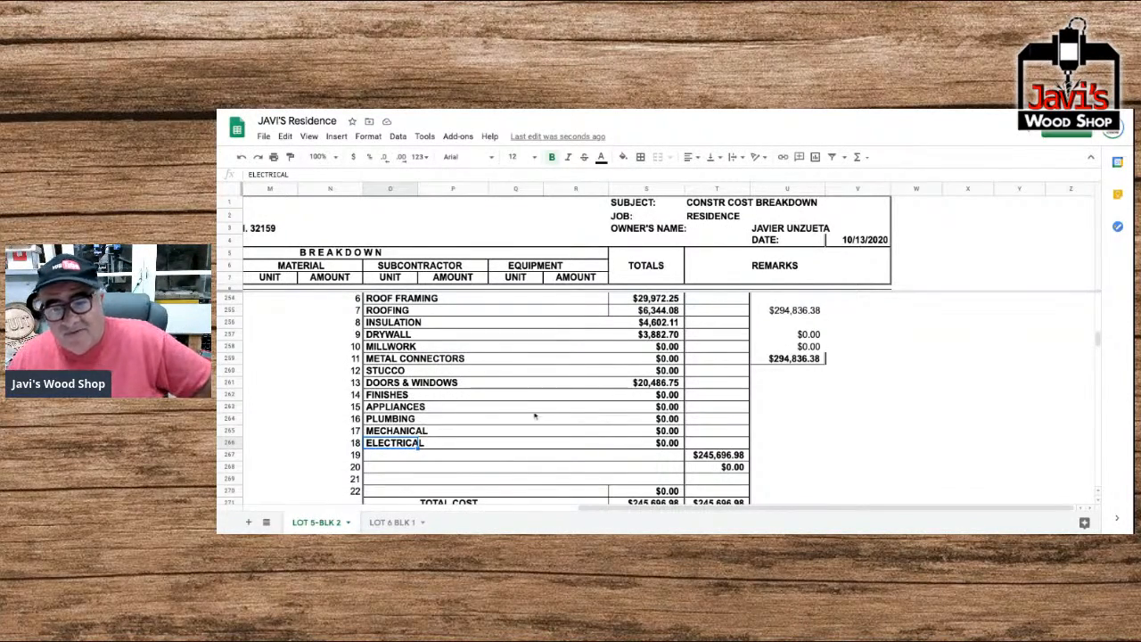
Review the line items, unit prices and estimated amounts of the divisions above the recap, including roof framing, roofing, insulation and drywall.
{"action": "scroll", "coordinate": [695, 404], "scroll_direction": "up", "scroll_amount": 20}
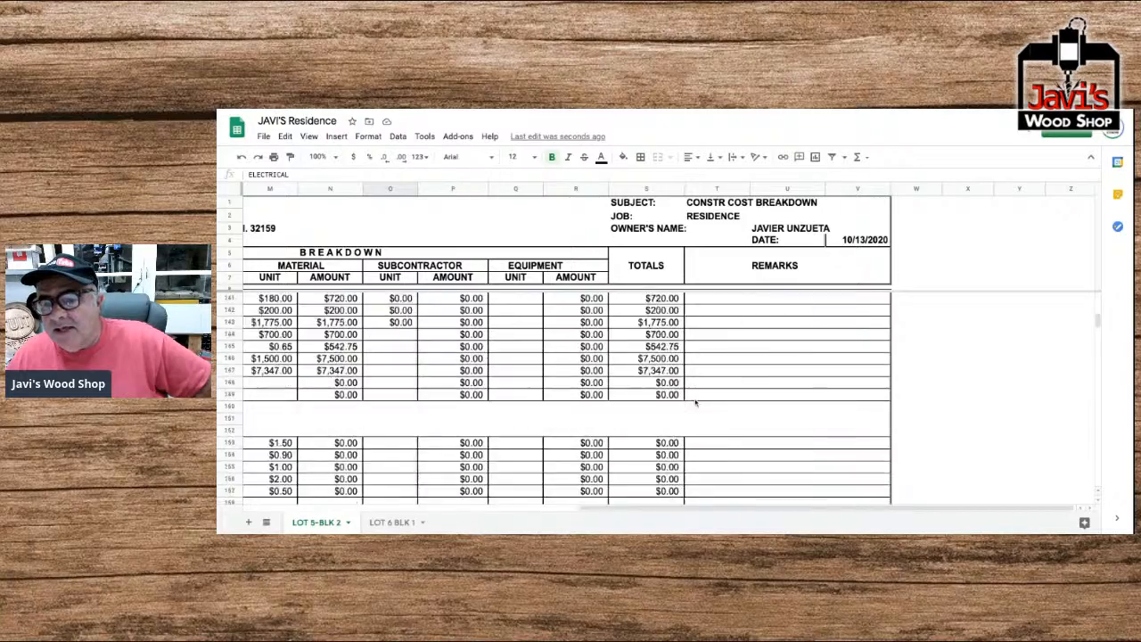
{"action": "scroll", "coordinate": [696, 404], "scroll_direction": "up", "scroll_amount": 10}
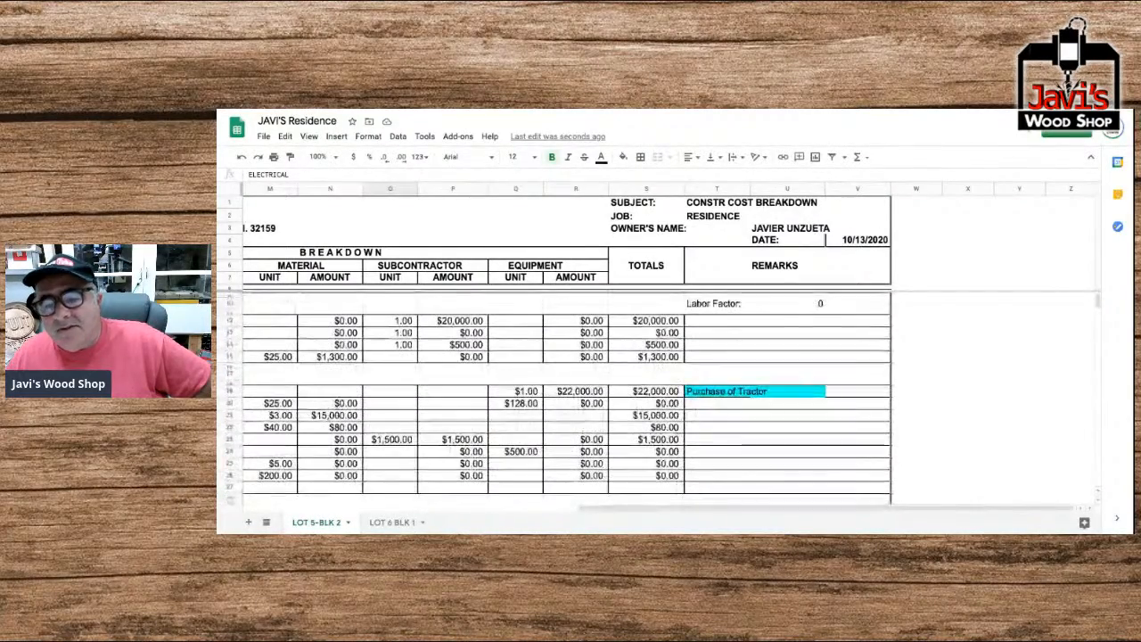
{"action": "scroll", "coordinate": [718, 404], "scroll_direction": "down", "scroll_amount": 10}
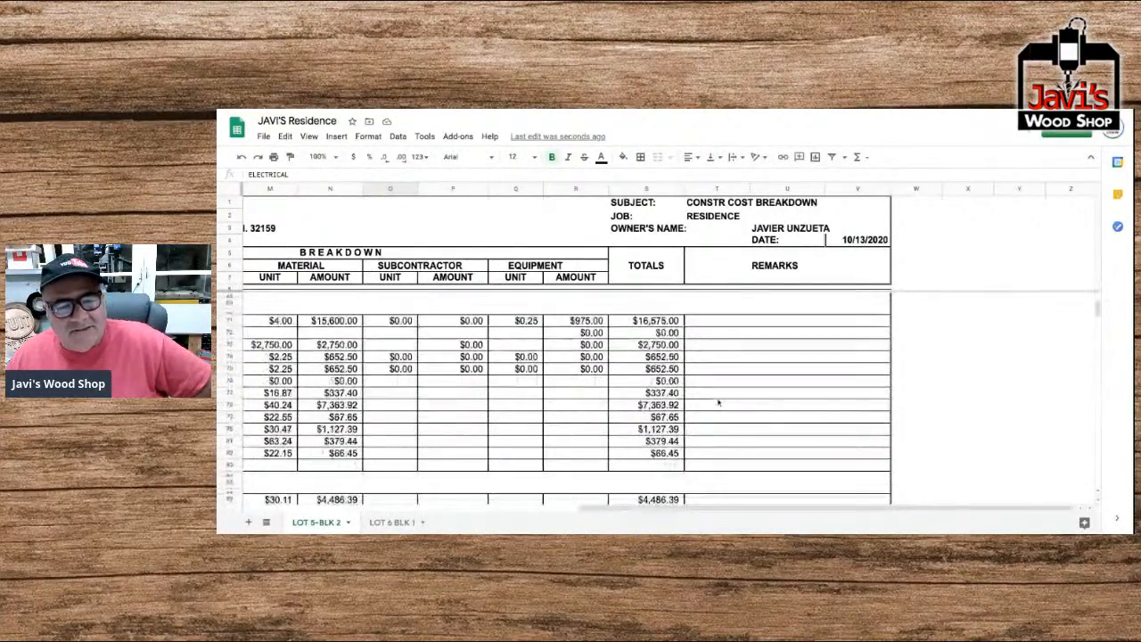
{"action": "scroll", "coordinate": [718, 404], "scroll_direction": "left", "scroll_amount": 15}
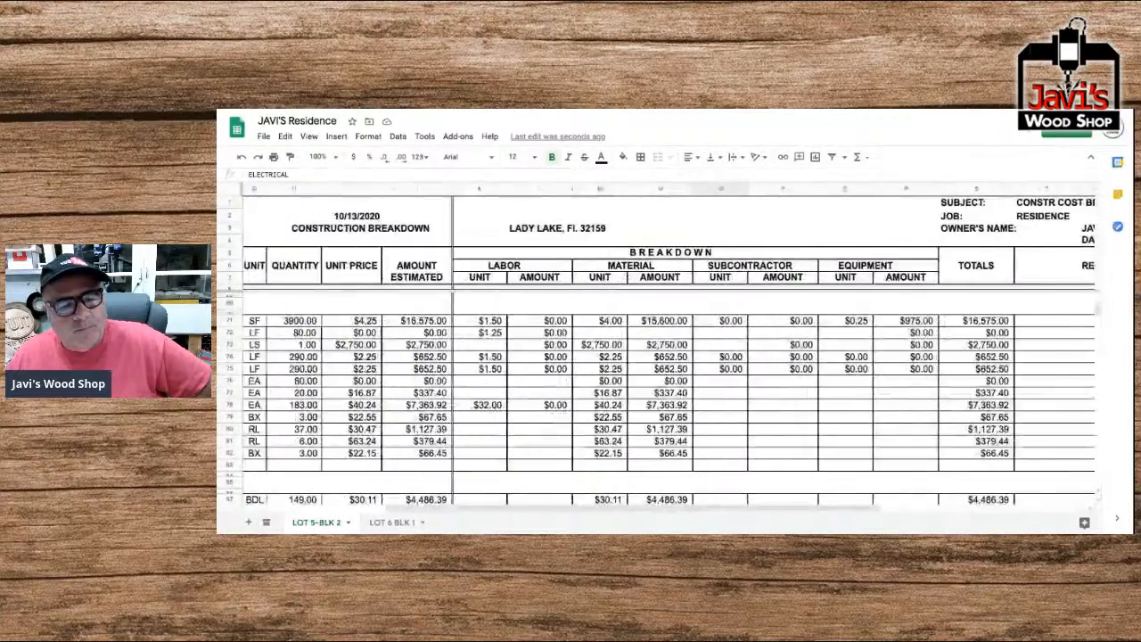
{"action": "scroll", "coordinate": [671, 347], "scroll_direction": "left", "scroll_amount": 3}
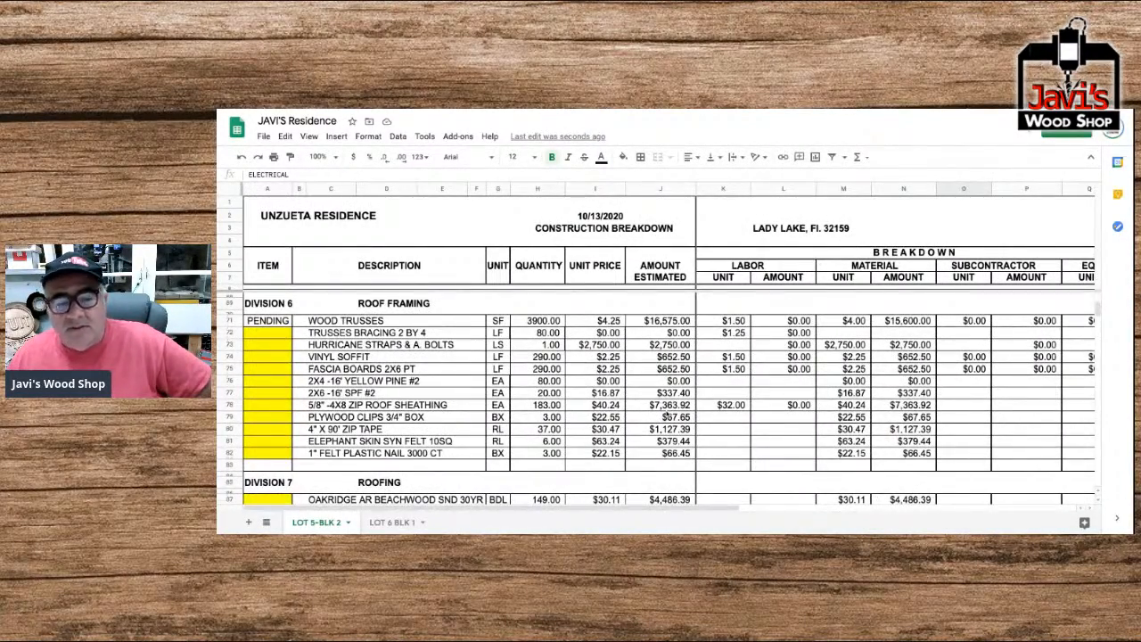
{"action": "scroll", "coordinate": [666, 416], "scroll_direction": "down", "scroll_amount": 5}
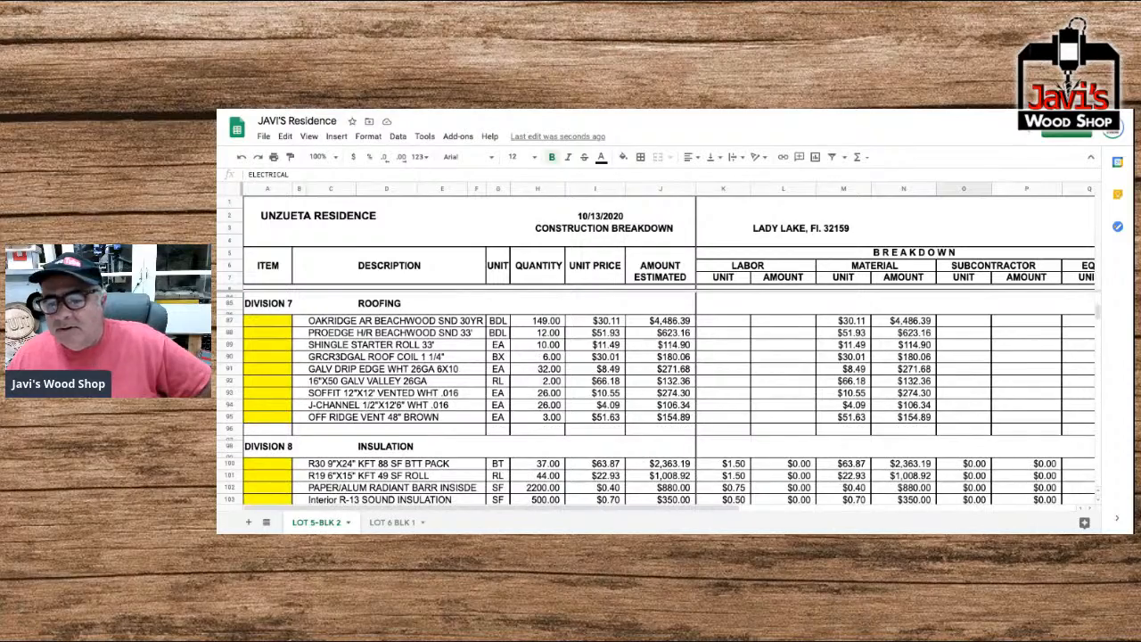
{"action": "scroll", "coordinate": [656, 401], "scroll_direction": "down", "scroll_amount": 3}
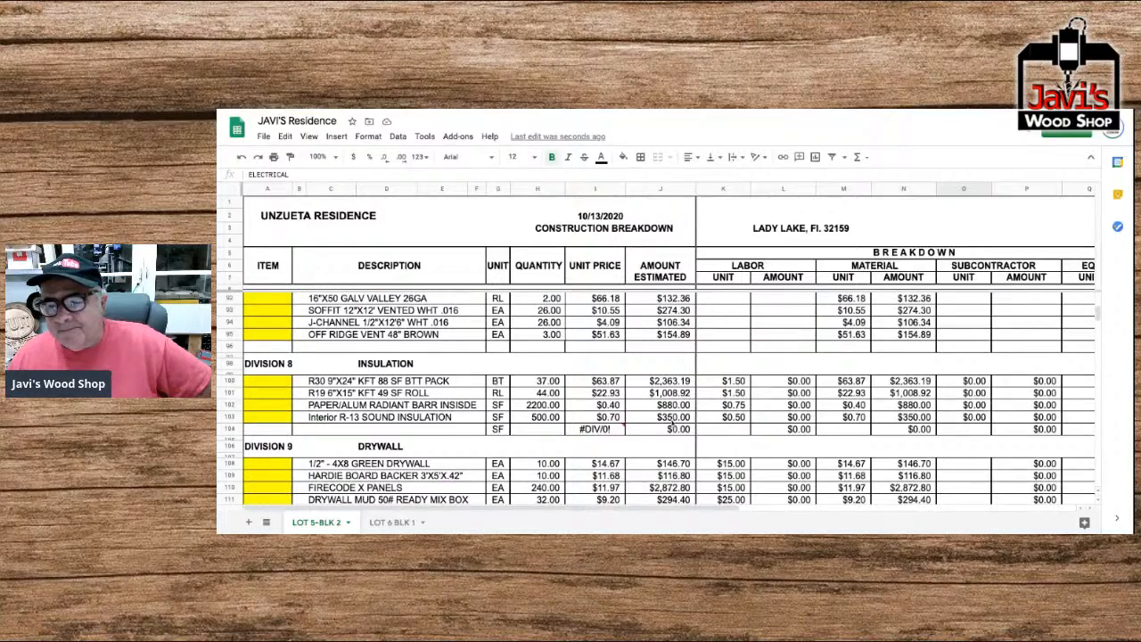
{"action": "scroll", "coordinate": [673, 419], "scroll_direction": "up", "scroll_amount": 20}
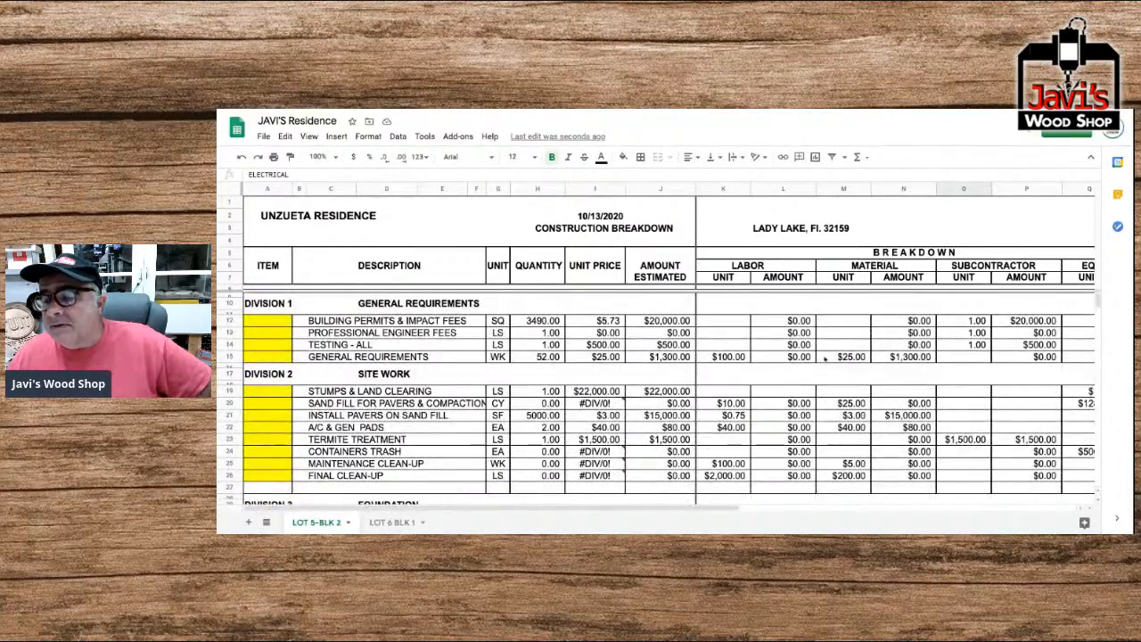
Set the Labor Factor in the General Requirements remarks to 1.
{"action": "scroll", "coordinate": [825, 357], "scroll_direction": "right", "scroll_amount": 10}
{"action": "left_click", "coordinate": [887, 304]}
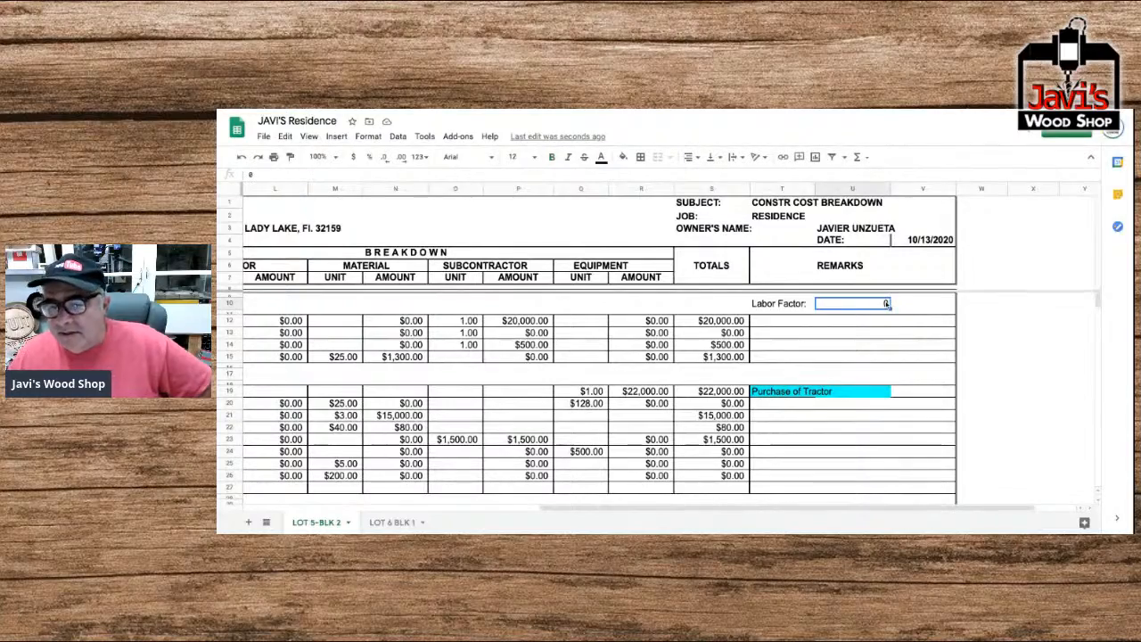
{"action": "type", "text": "4"}
{"action": "key", "text": "Return"}
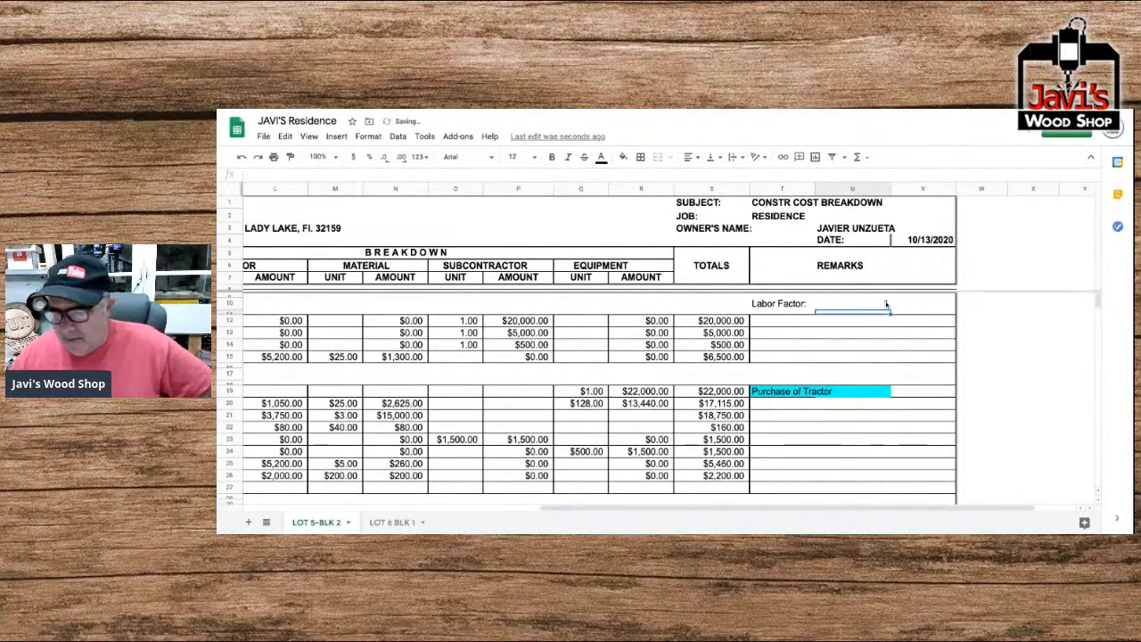
Check the division totals in the Recap by Divisions table and the overall totals row above it.
{"action": "scroll", "coordinate": [848, 319], "scroll_direction": "down", "scroll_amount": 5}
{"action": "scroll", "coordinate": [826, 327], "scroll_direction": "down", "scroll_amount": 20}
{"action": "scroll", "coordinate": [786, 353], "scroll_direction": "down", "scroll_amount": 20}
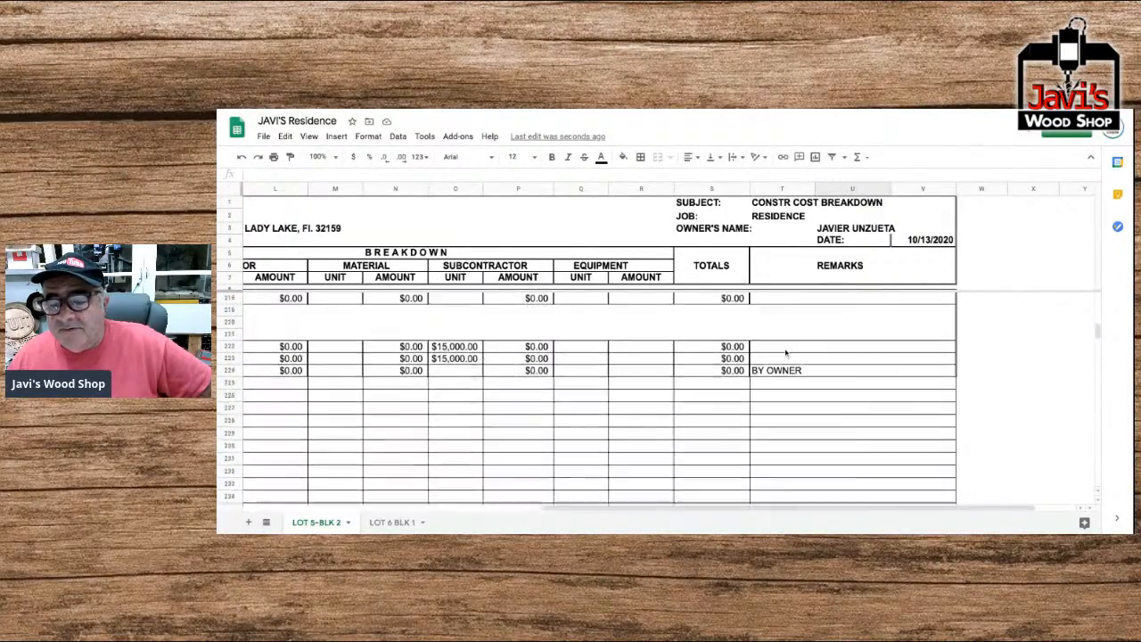
{"action": "scroll", "coordinate": [785, 353], "scroll_direction": "down", "scroll_amount": 8}
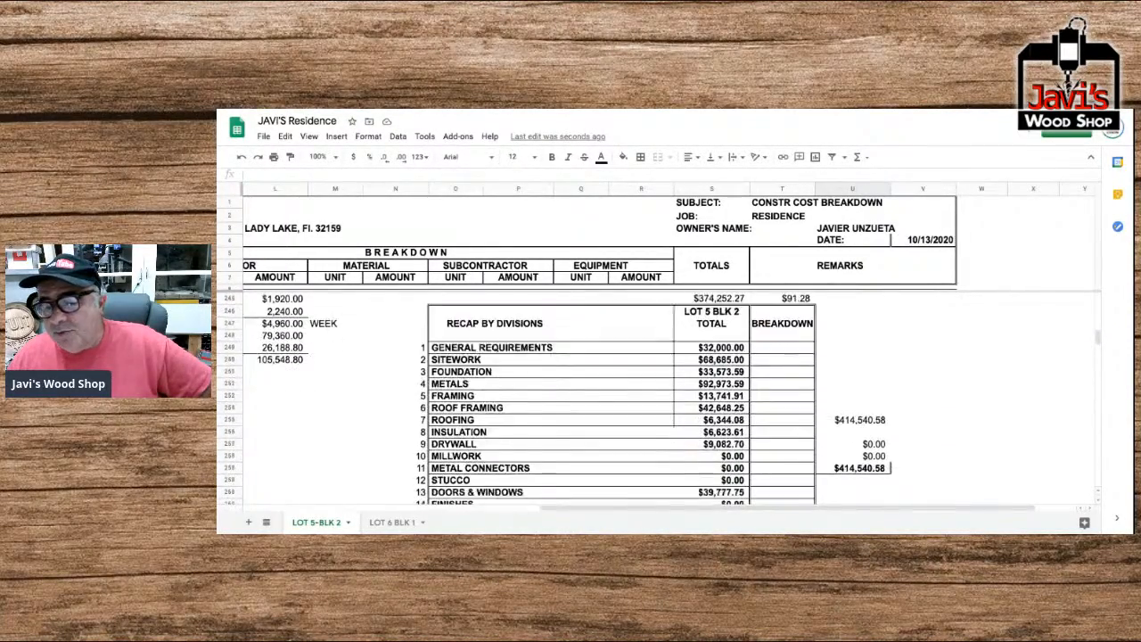
{"action": "scroll", "coordinate": [561, 401], "scroll_direction": "down", "scroll_amount": 1}
{"action": "scroll", "coordinate": [669, 347], "scroll_direction": "left", "scroll_amount": 8}
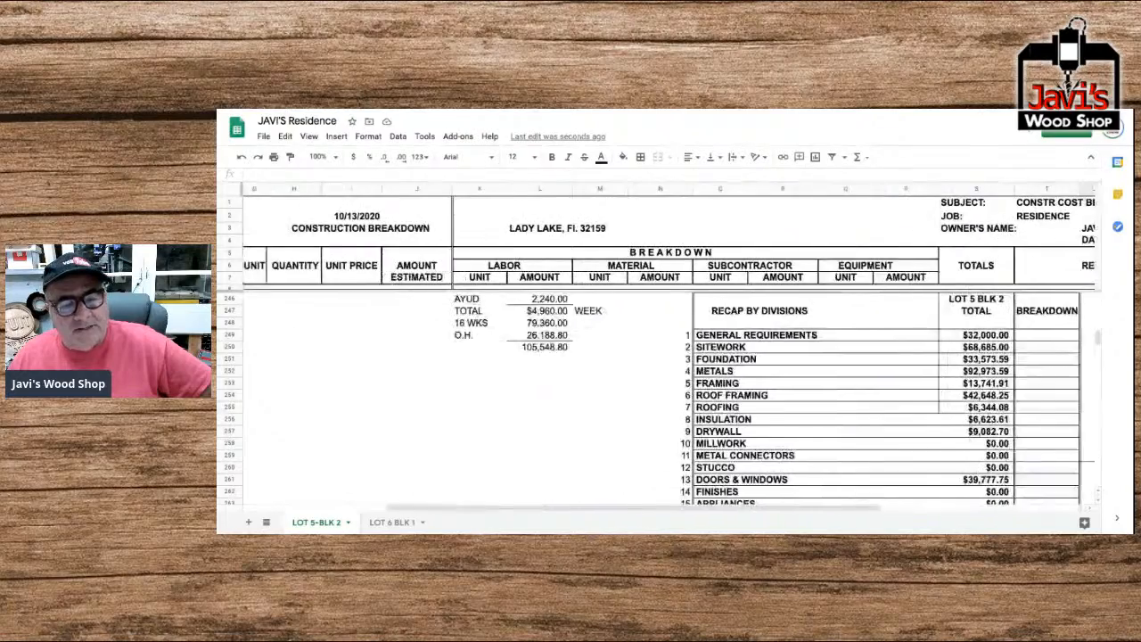
{"action": "scroll", "coordinate": [656, 398], "scroll_direction": "up", "scroll_amount": 5}
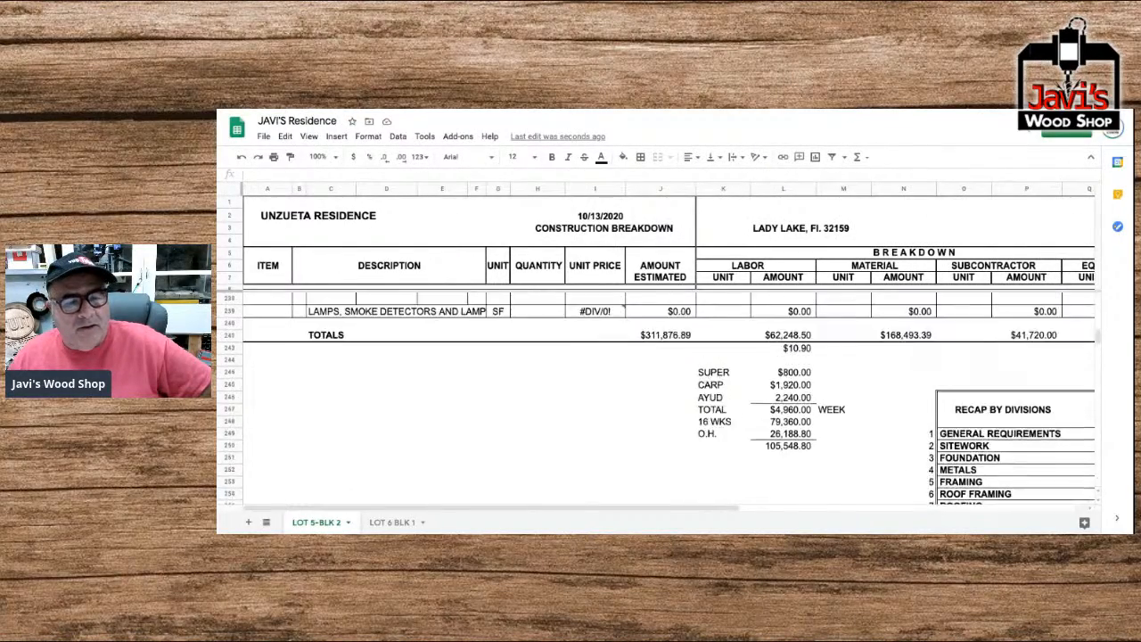
Set the subcontractor unit prices of the Electrical and Emergency Generator items to 0.
{"action": "scroll", "coordinate": [656, 398], "scroll_direction": "up", "scroll_amount": 5}
{"action": "scroll", "coordinate": [656, 398], "scroll_direction": "right", "scroll_amount": 1}
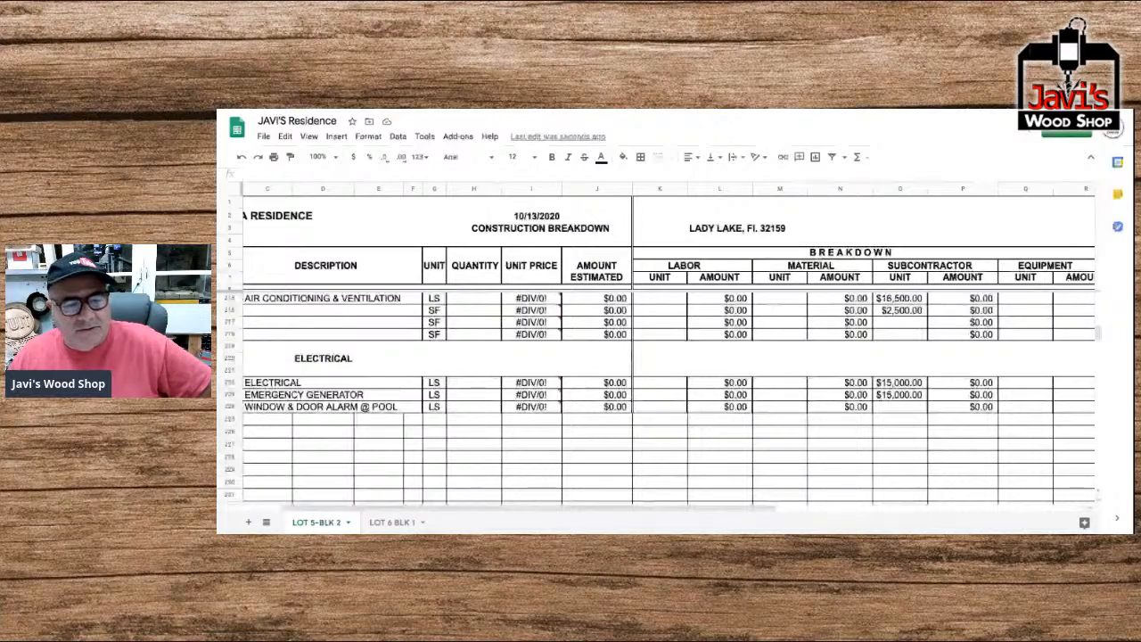
{"action": "scroll", "coordinate": [842, 394], "scroll_direction": "right", "scroll_amount": 2}
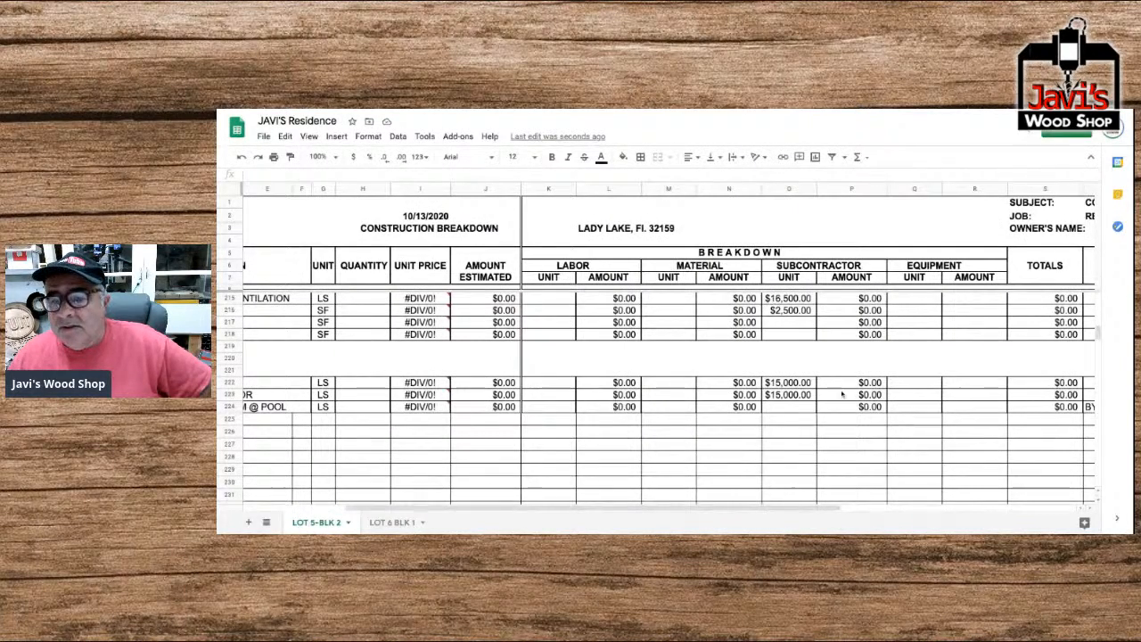
{"action": "scroll", "coordinate": [698, 382], "scroll_direction": "left", "scroll_amount": 3}
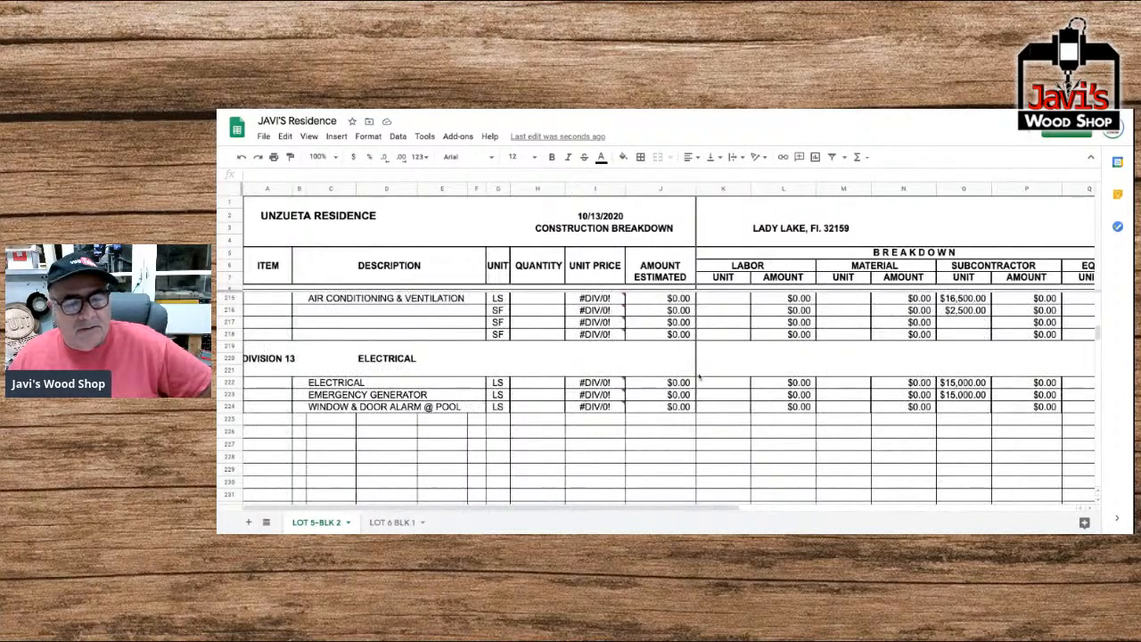
{"action": "scroll", "coordinate": [700, 378], "scroll_direction": "right", "scroll_amount": 3}
{"action": "left_click", "coordinate": [714, 382]}
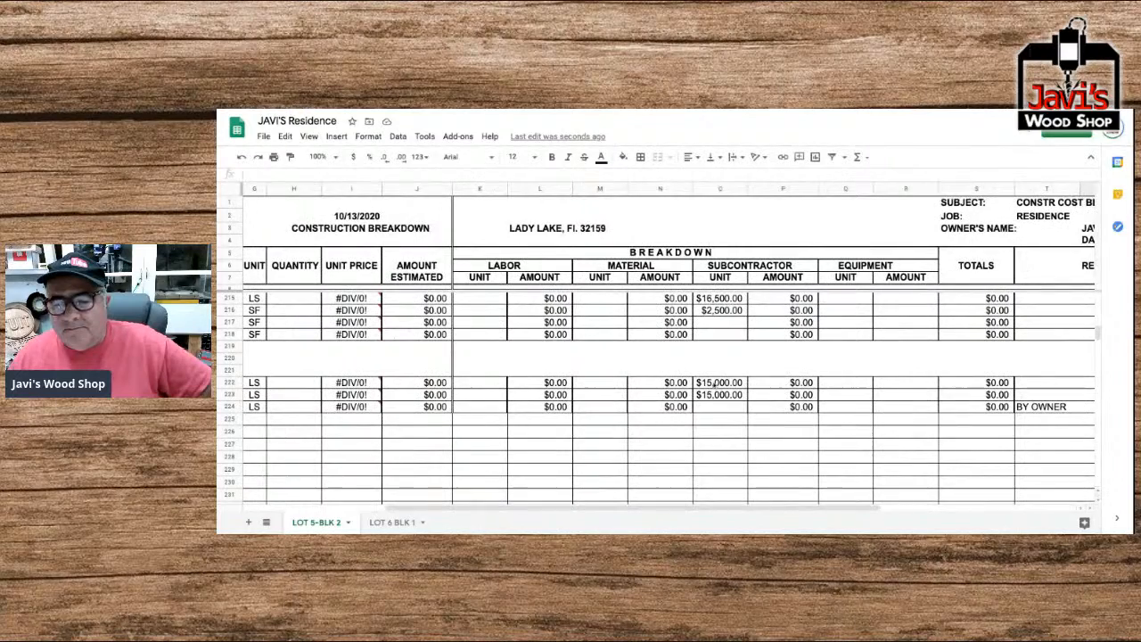
{"action": "type", "text": "0"}
{"action": "key", "text": "Return"}
{"action": "type", "text": "0"}
{"action": "key", "text": "Return"}
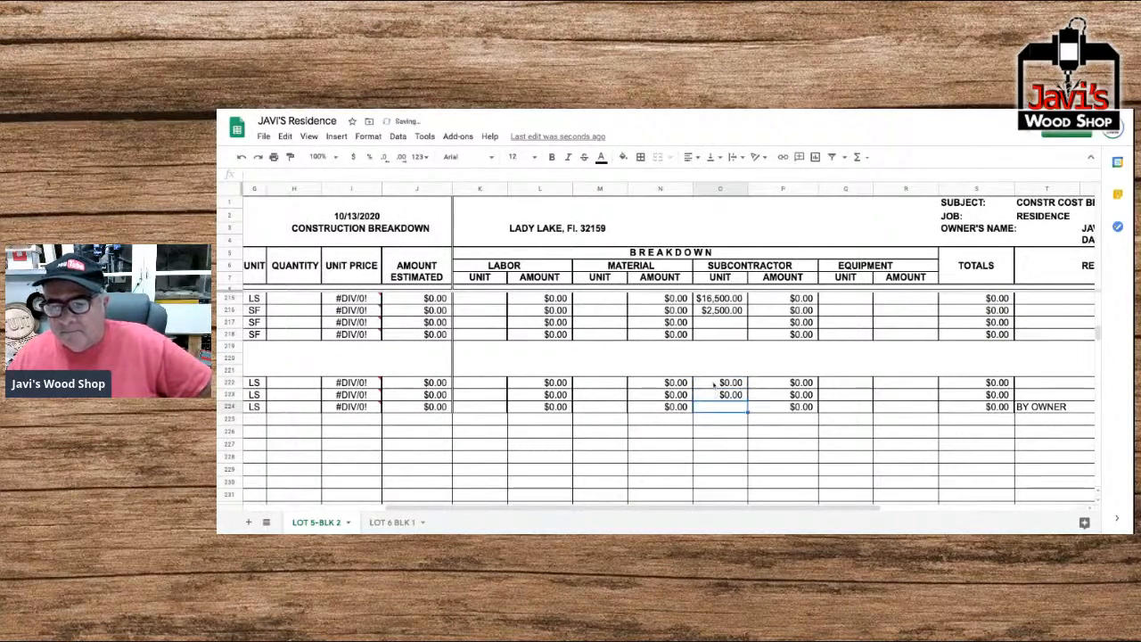
Set the subcontractor unit prices of Air Conditioning & Ventilation and the item directly below it to 0.
{"action": "left_click", "coordinate": [716, 299]}
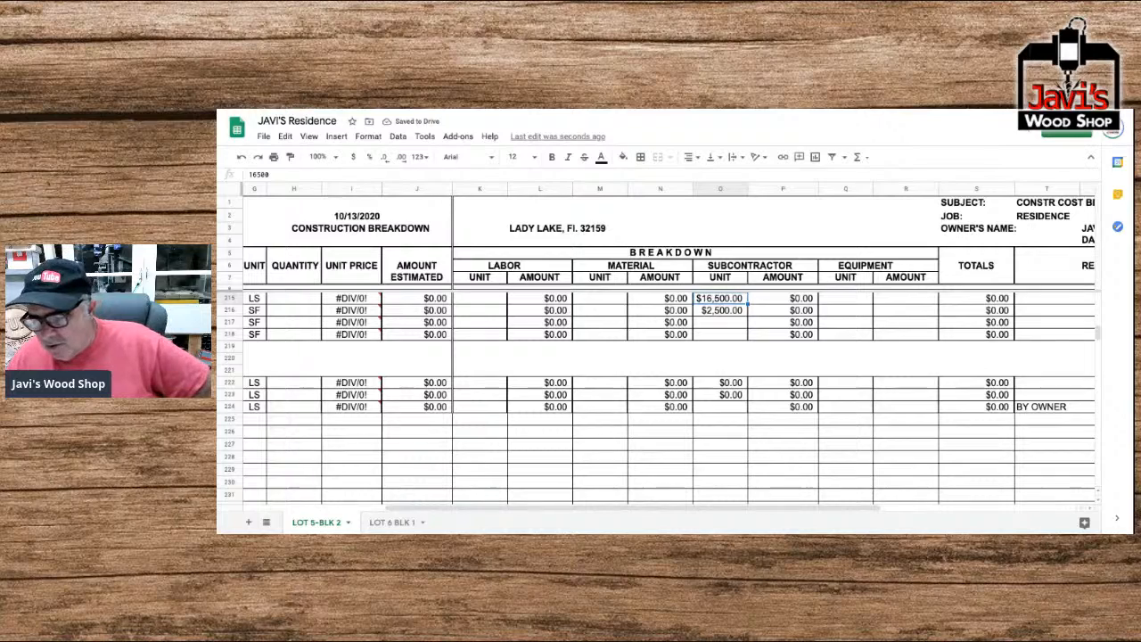
{"action": "type", "text": "0"}
{"action": "key", "text": "Return"}
{"action": "type", "text": "0"}
{"action": "key", "text": "Return"}
Check the recap's total cost and bid price, and look over the line items above the mechanical division.
{"action": "scroll", "coordinate": [664, 354], "scroll_direction": "up", "scroll_amount": 1}
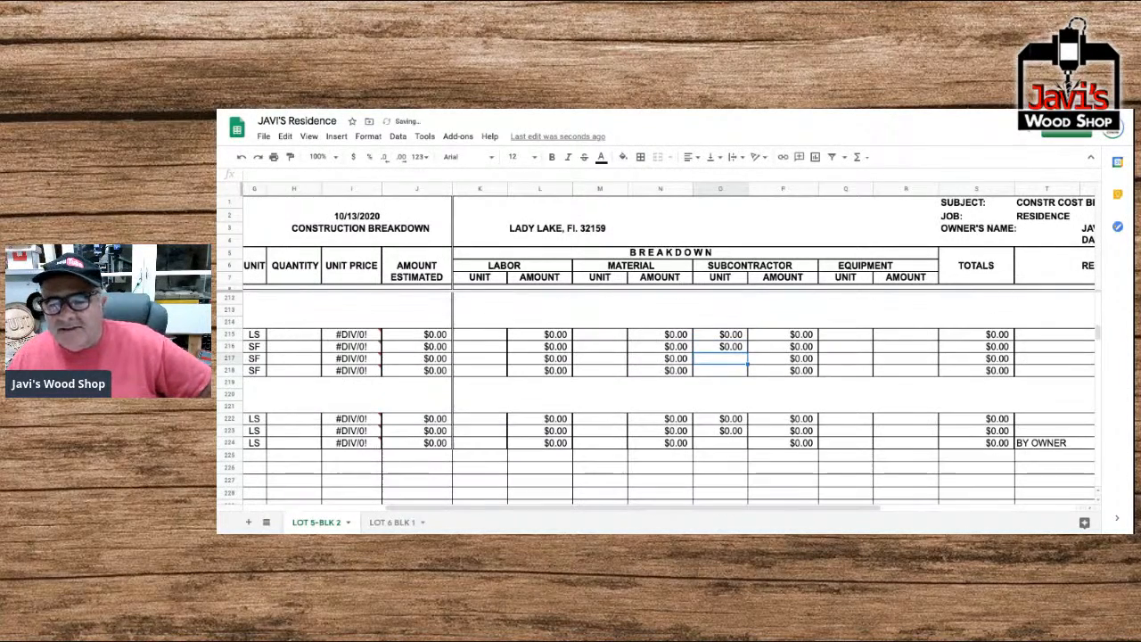
{"action": "scroll", "coordinate": [664, 354], "scroll_direction": "down", "scroll_amount": 10}
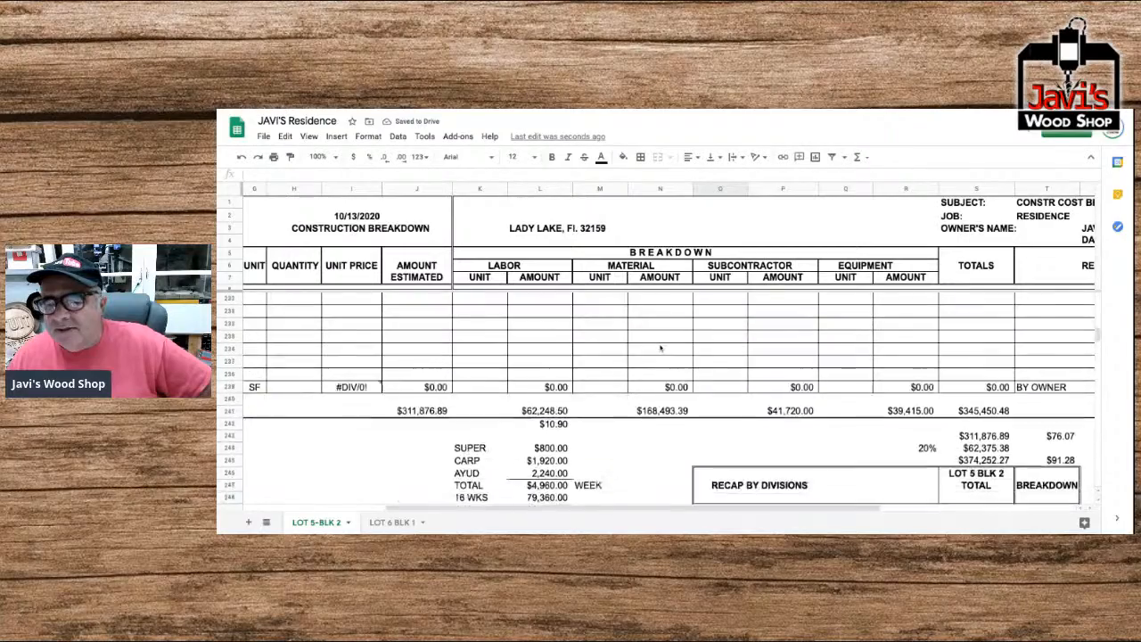
{"action": "scroll", "coordinate": [660, 347], "scroll_direction": "right", "scroll_amount": 2}
{"action": "scroll", "coordinate": [660, 347], "scroll_direction": "right", "scroll_amount": 1}
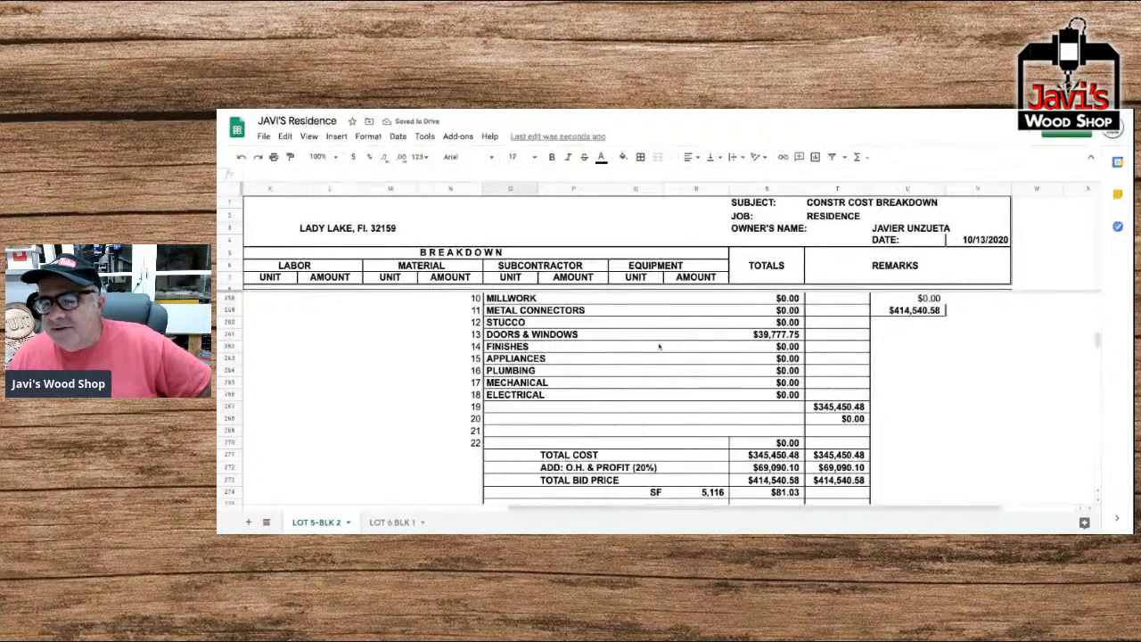
{"action": "scroll", "coordinate": [657, 347], "scroll_direction": "left", "scroll_amount": 3}
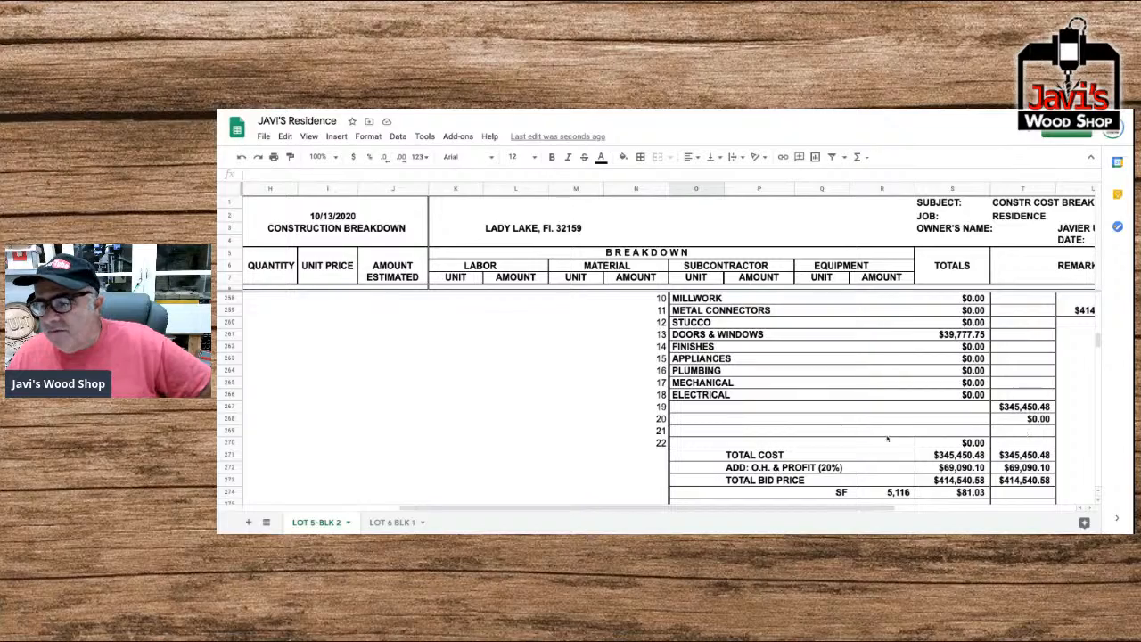
{"action": "scroll", "coordinate": [848, 429], "scroll_direction": "up", "scroll_amount": 15}
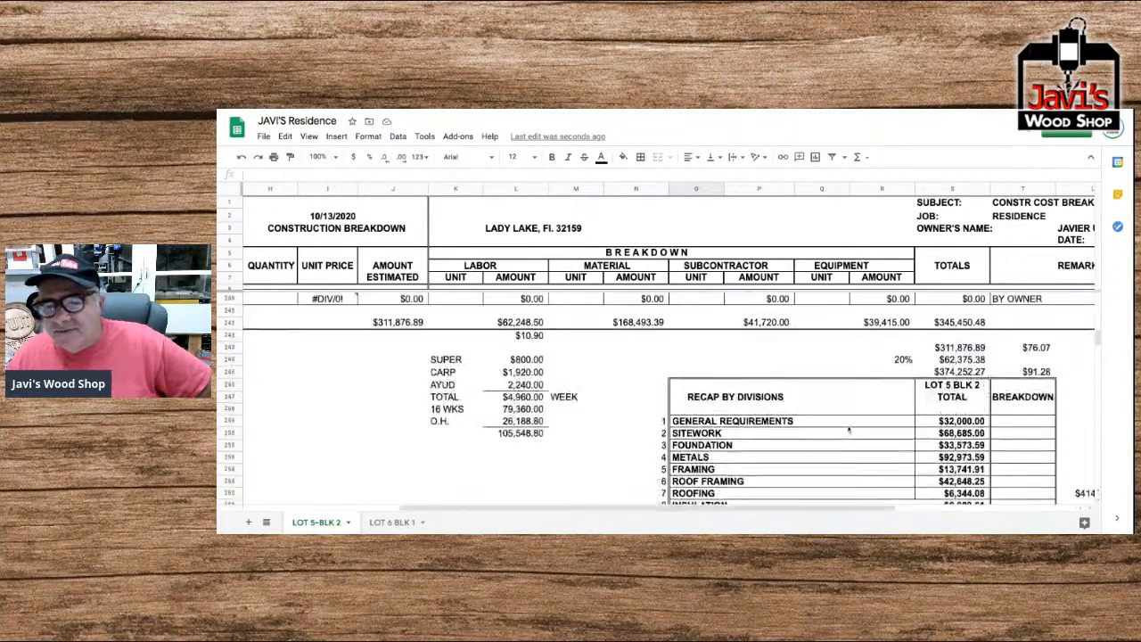
{"action": "scroll", "coordinate": [847, 429], "scroll_direction": "up", "scroll_amount": 2}
{"action": "scroll", "coordinate": [848, 428], "scroll_direction": "right", "scroll_amount": 1}
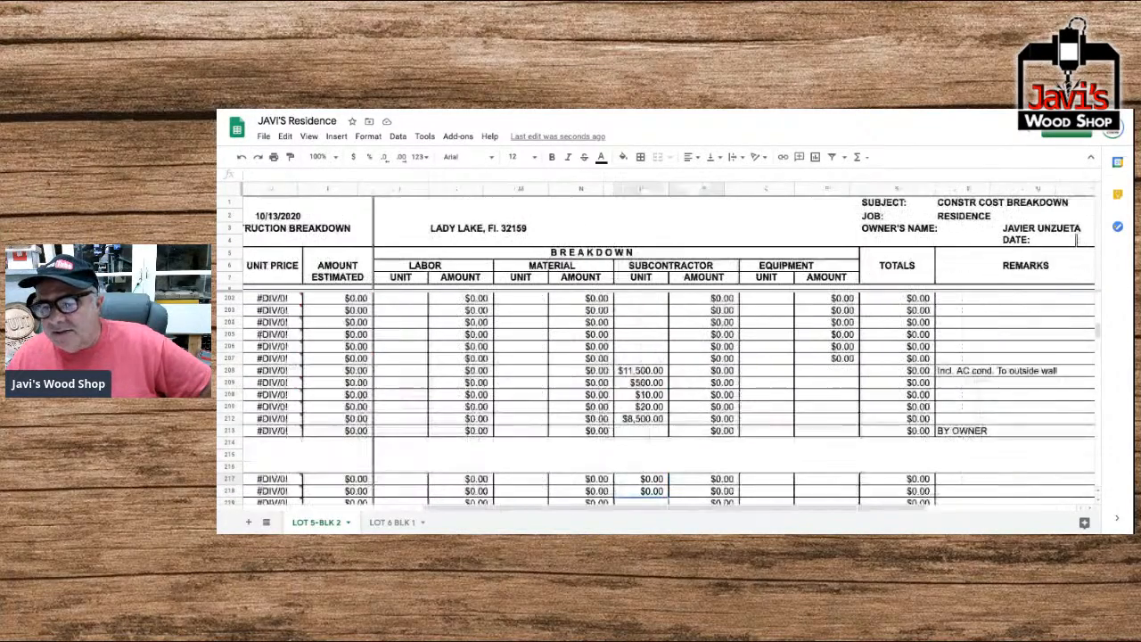
{"action": "scroll", "coordinate": [848, 429], "scroll_direction": "up", "scroll_amount": 10}
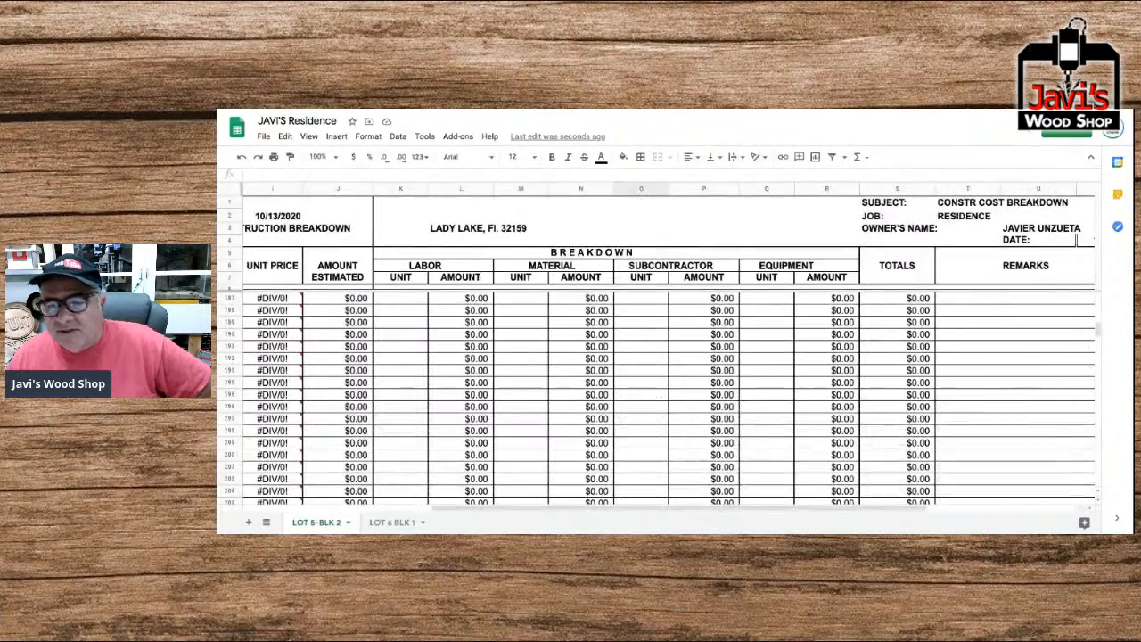
Enter the description text "BASE #631 9/19X" in the first empty line item of Division 8 Millwork.
{"action": "scroll", "coordinate": [848, 429], "scroll_direction": "up", "scroll_amount": 6}
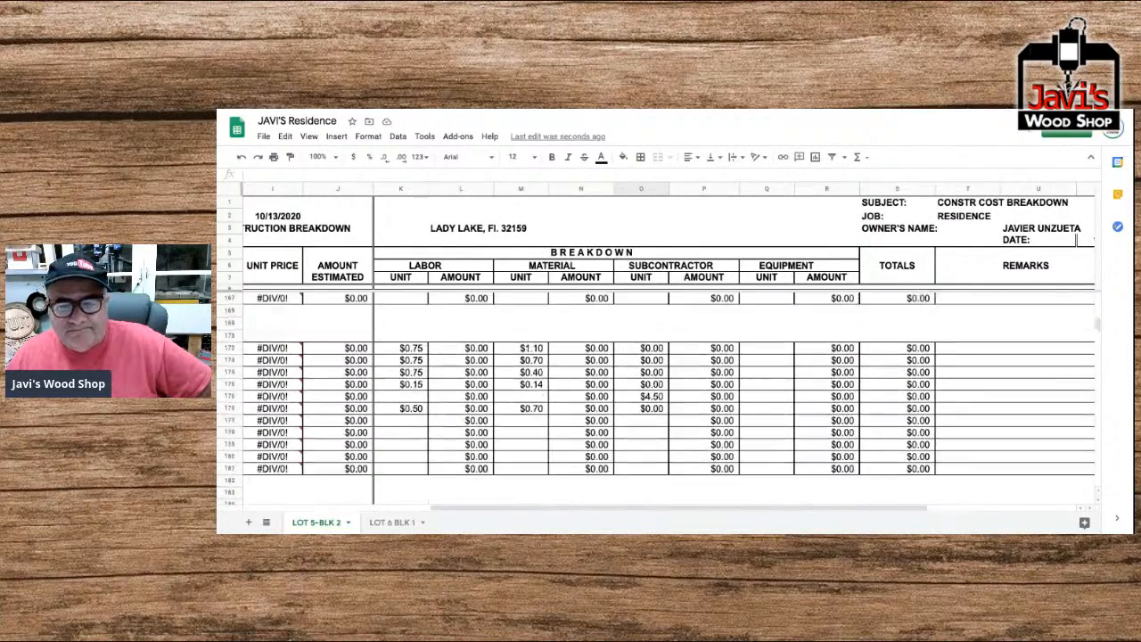
{"action": "scroll", "coordinate": [669, 399], "scroll_direction": "up", "scroll_amount": 10}
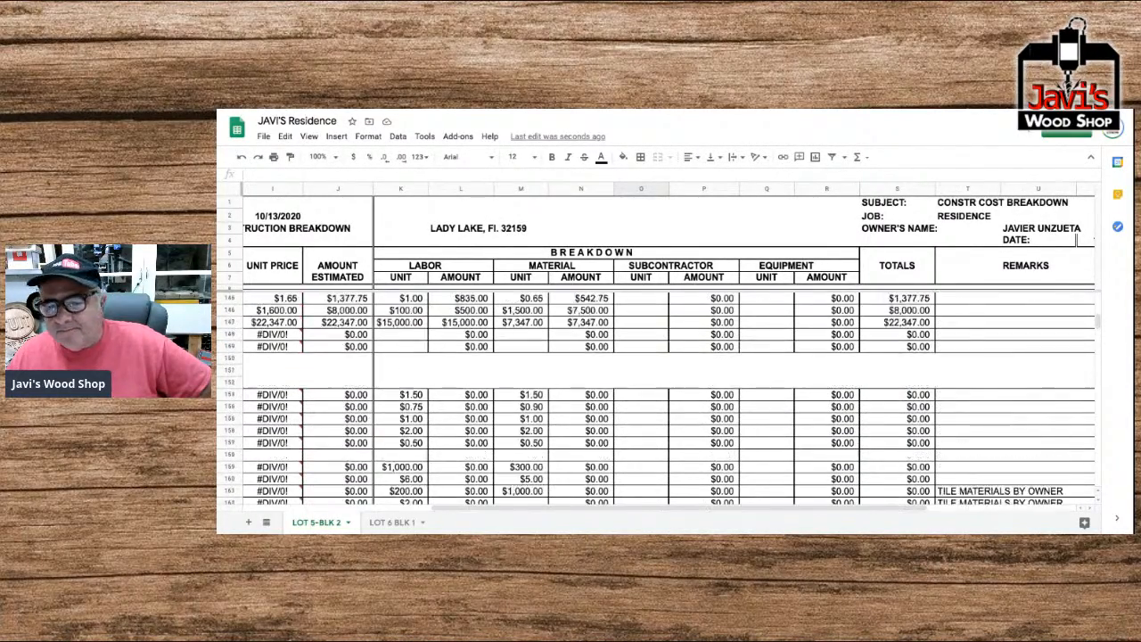
{"action": "scroll", "coordinate": [655, 397], "scroll_direction": "up", "scroll_amount": 1}
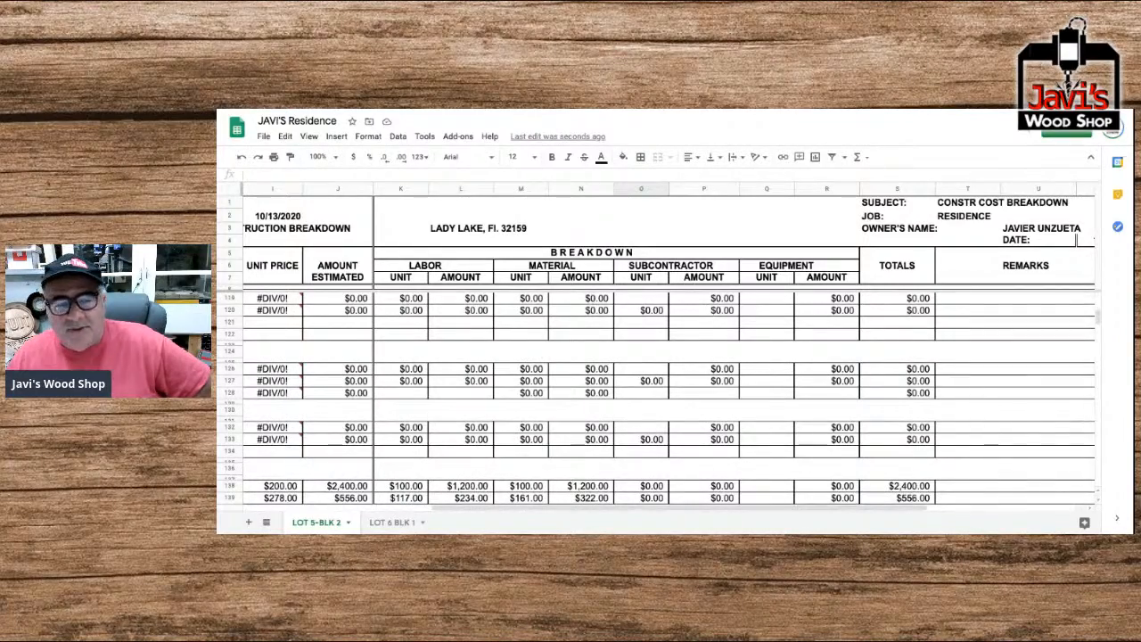
{"action": "scroll", "coordinate": [668, 392], "scroll_direction": "left", "scroll_amount": 10}
{"action": "scroll", "coordinate": [669, 392], "scroll_direction": "up", "scroll_amount": 3}
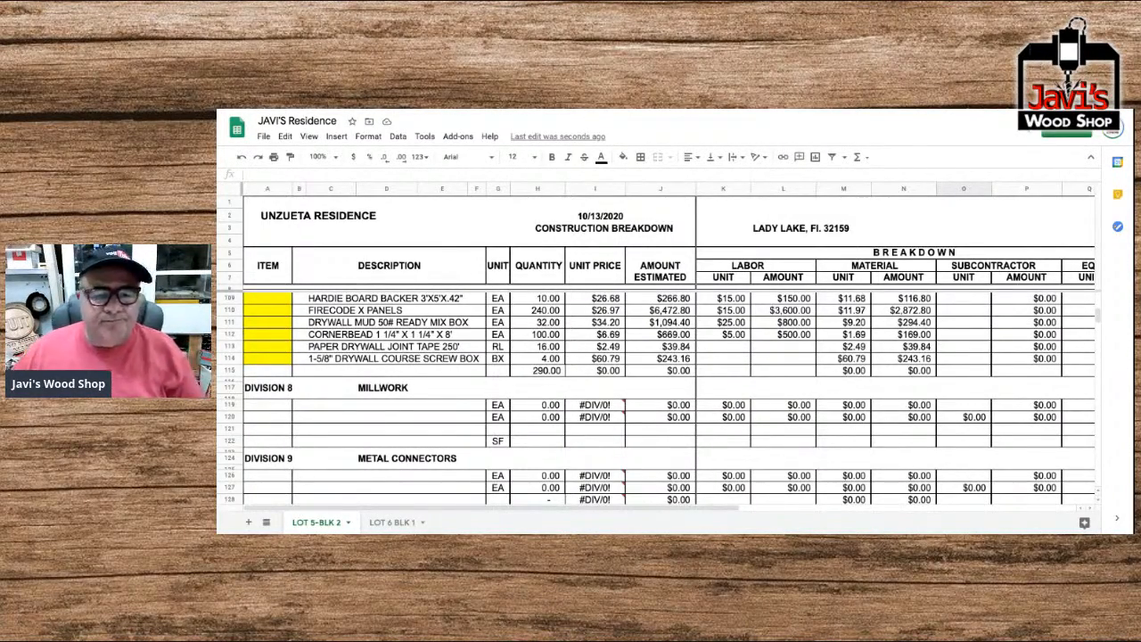
{"action": "scroll", "coordinate": [398, 351], "scroll_direction": "up", "scroll_amount": 1}
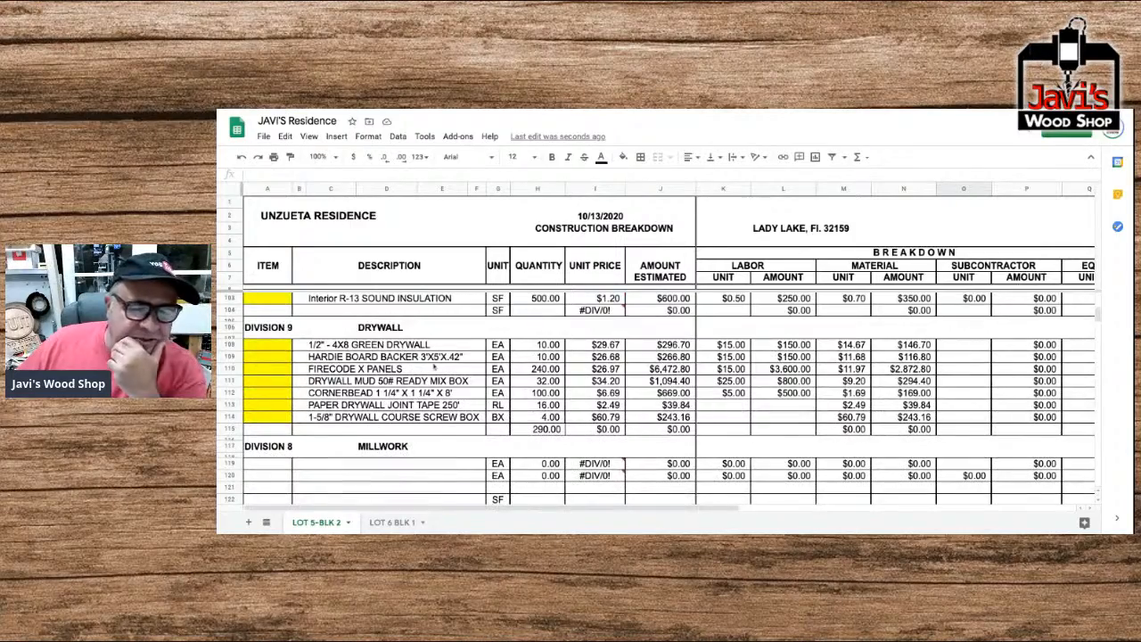
{"action": "scroll", "coordinate": [446, 369], "scroll_direction": "down", "scroll_amount": 1}
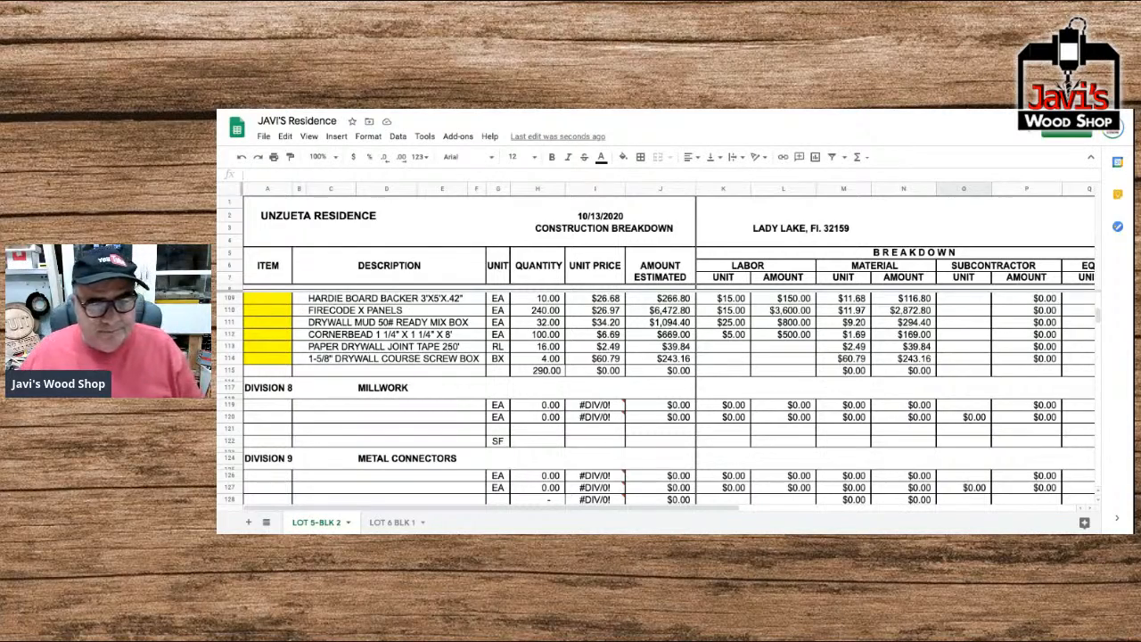
{"action": "left_click", "coordinate": [310, 409]}
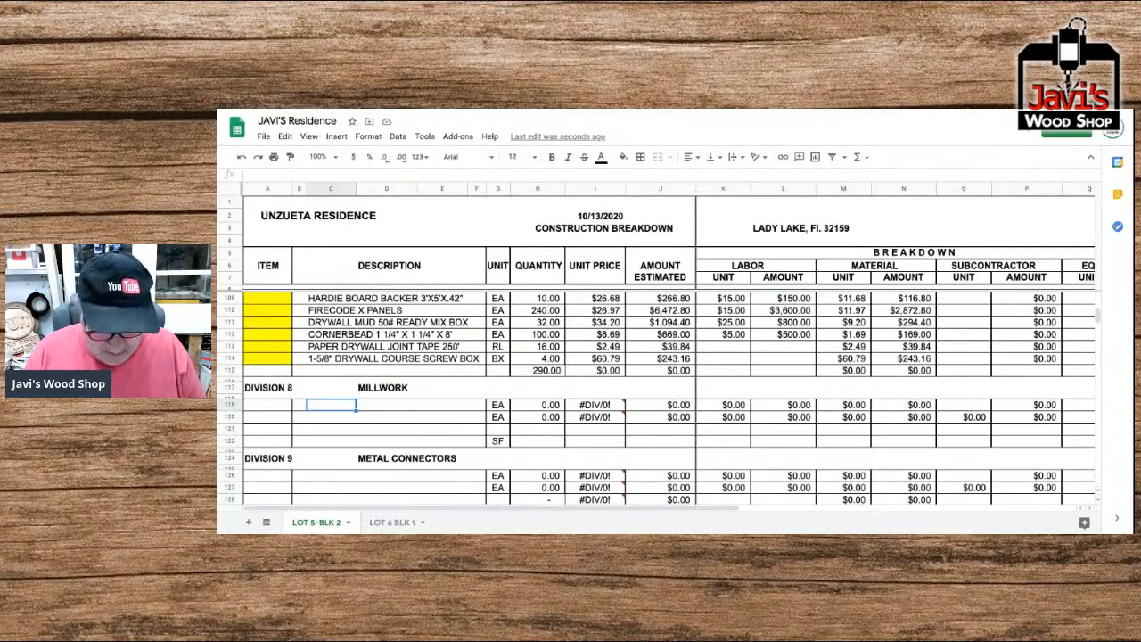
{"action": "type", "text": "BASE"}
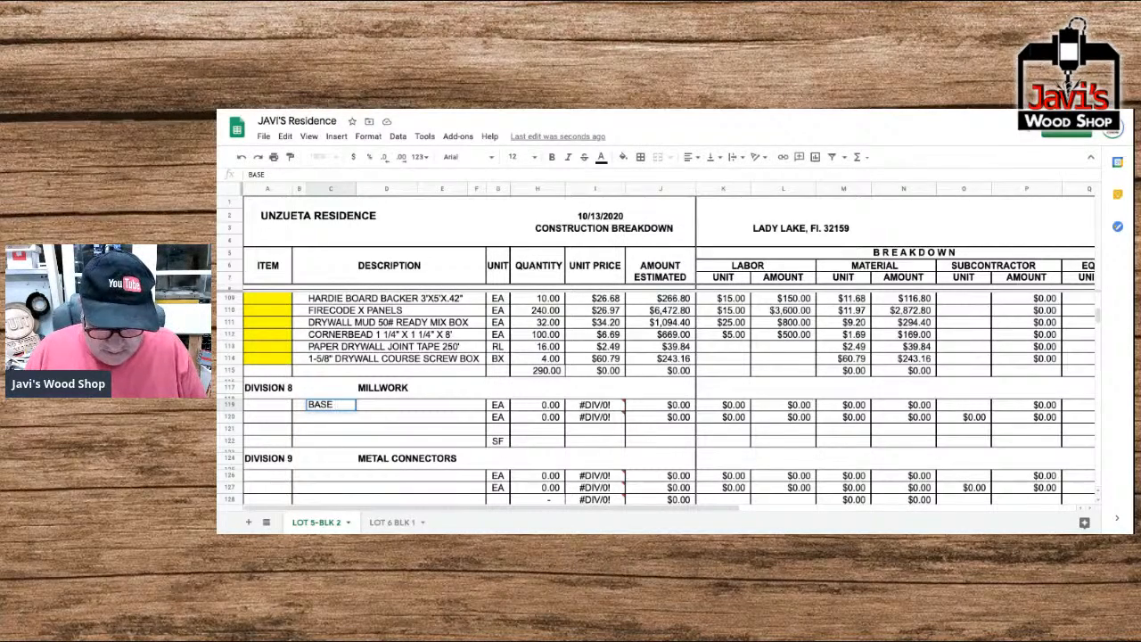
{"action": "type", "text": " #631"}
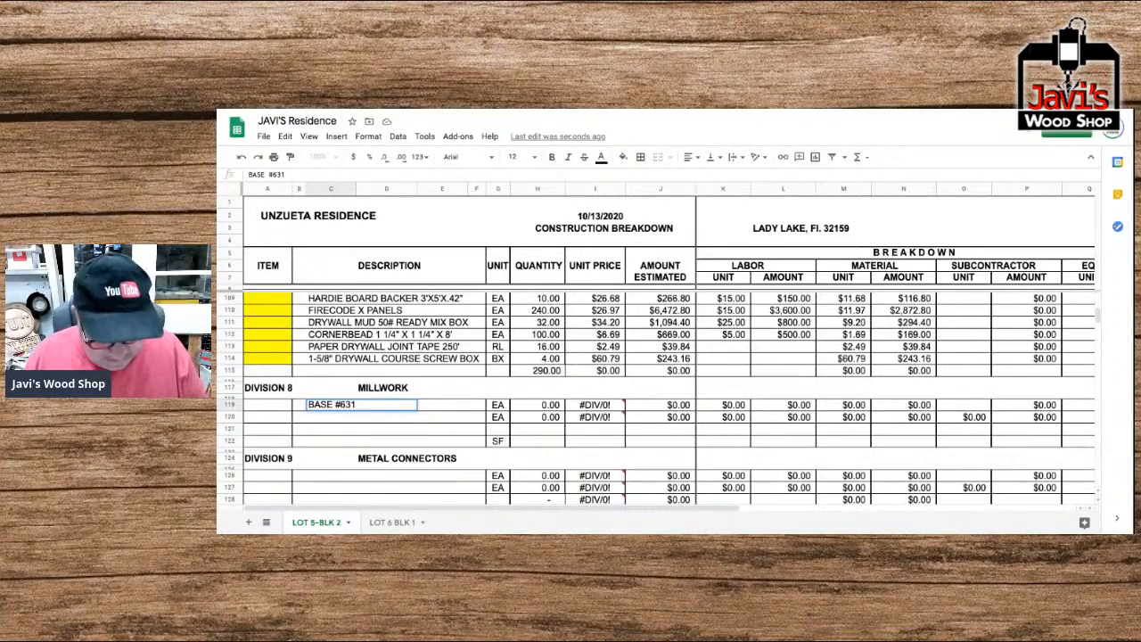
{"action": "type", "text": " 9/19"}
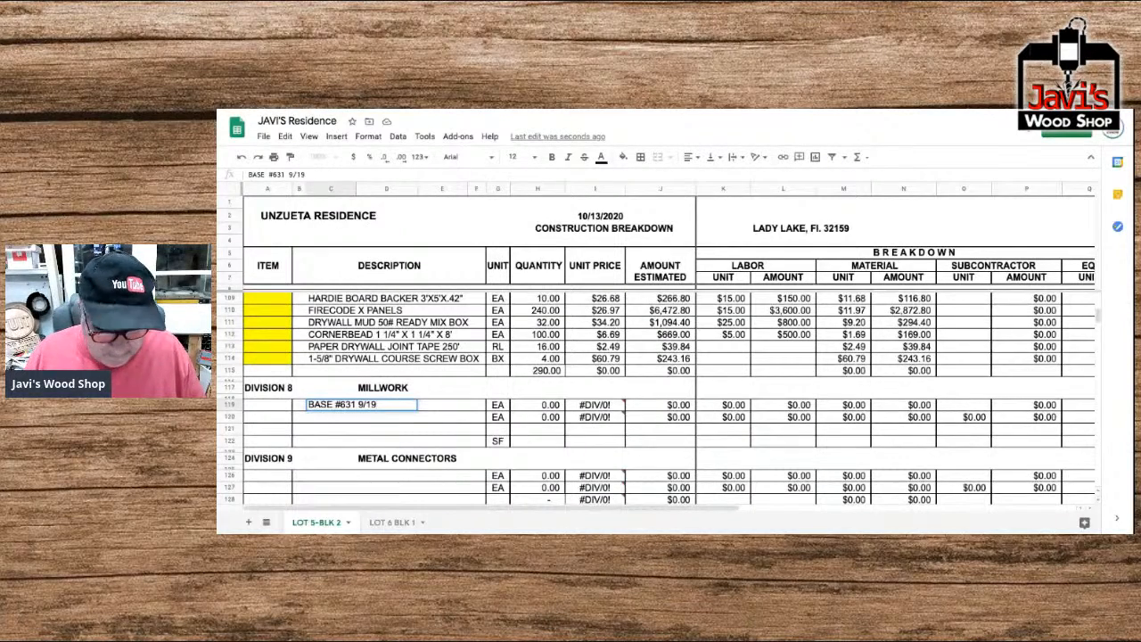
{"action": "type", "text": "X"}
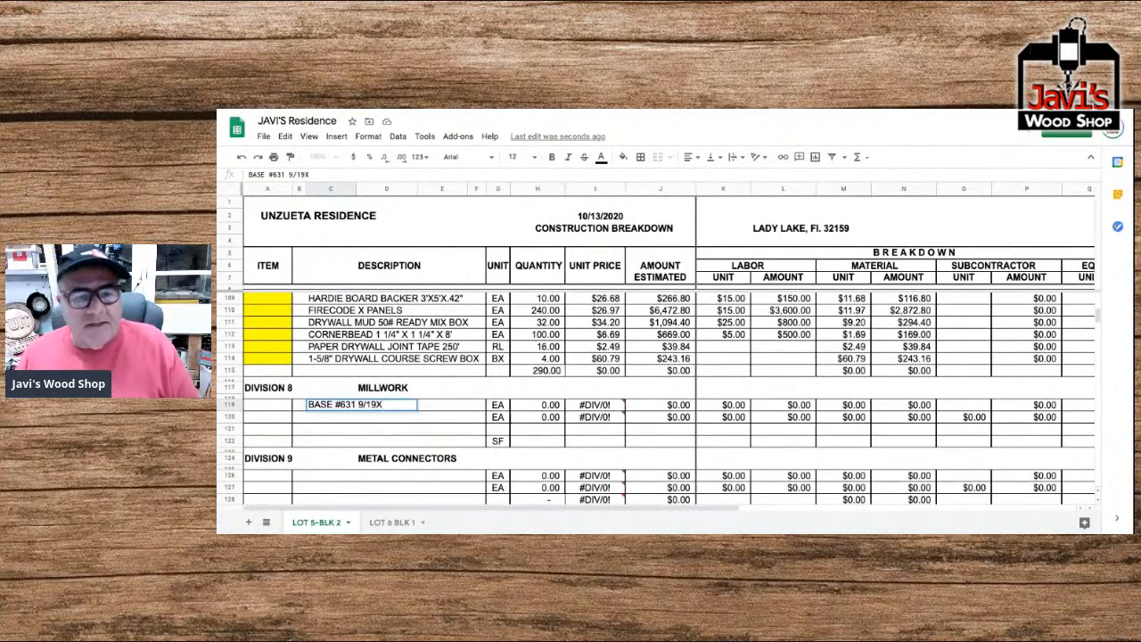
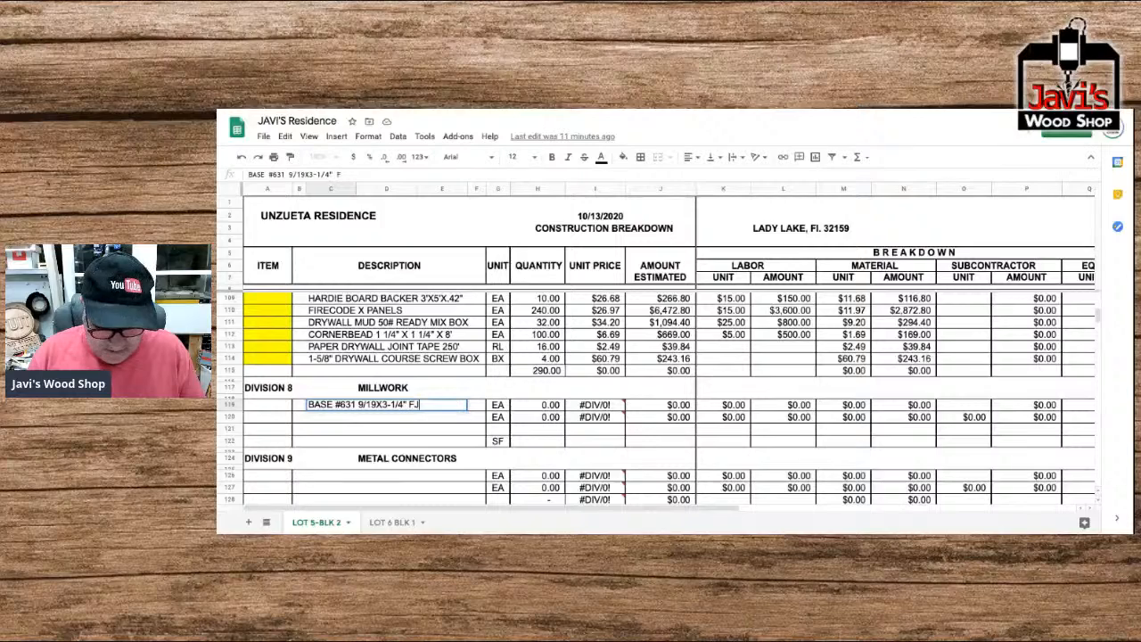
Complete the base item's description with "FJ PRIMED", set its unit to LF and its quantity to 912.
{"action": "type", "text": "PRIMED"}
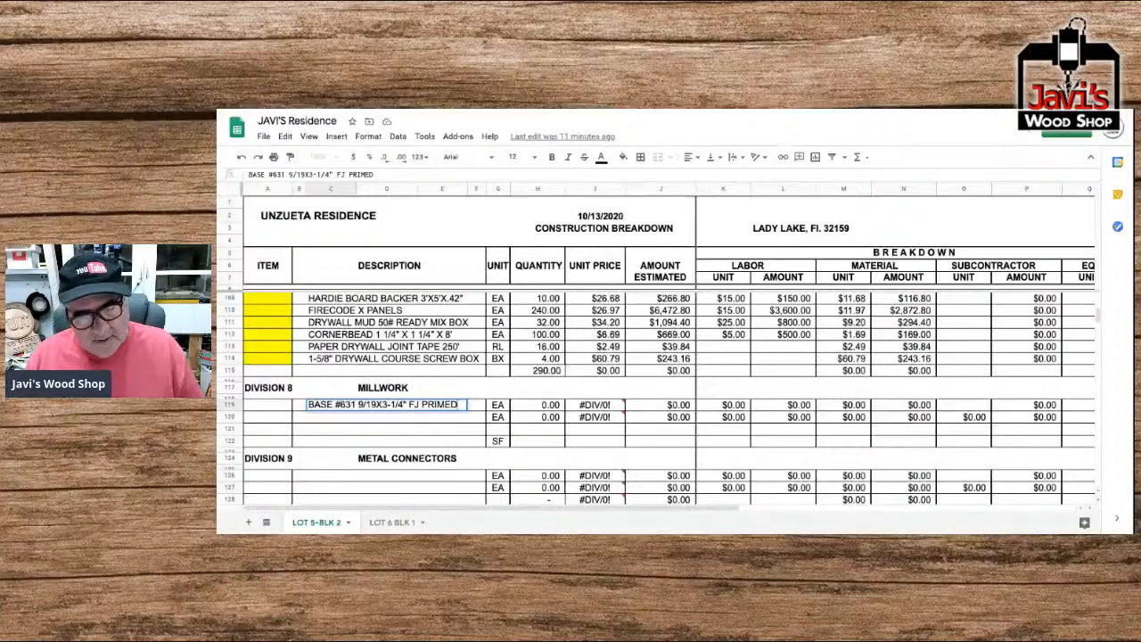
{"action": "key", "text": "Tab"}
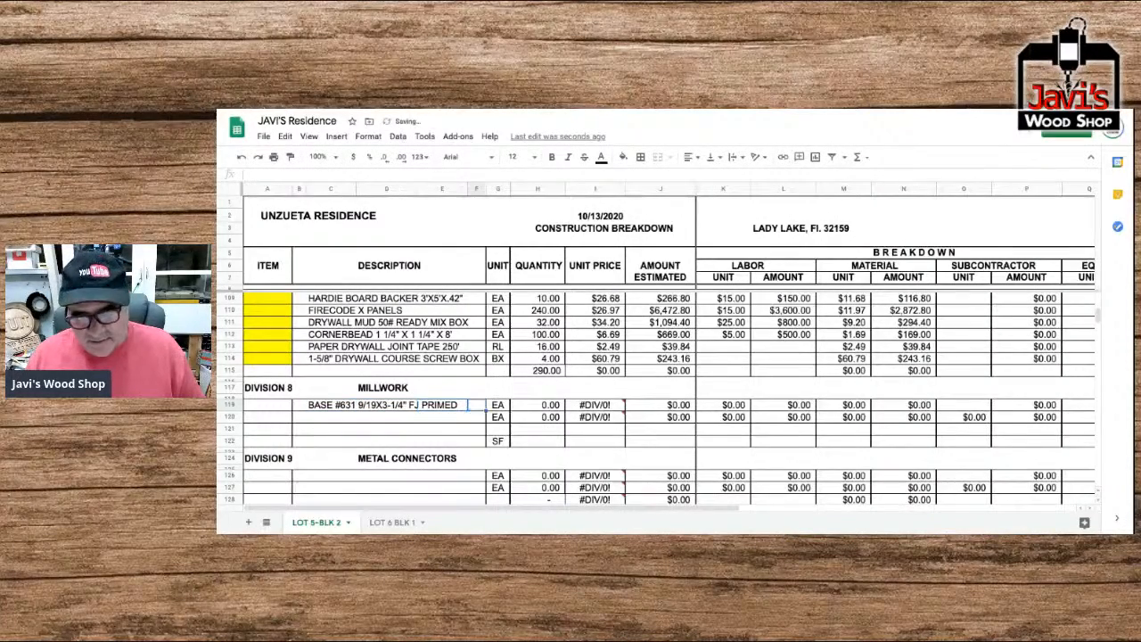
{"action": "type", "text": "LF"}
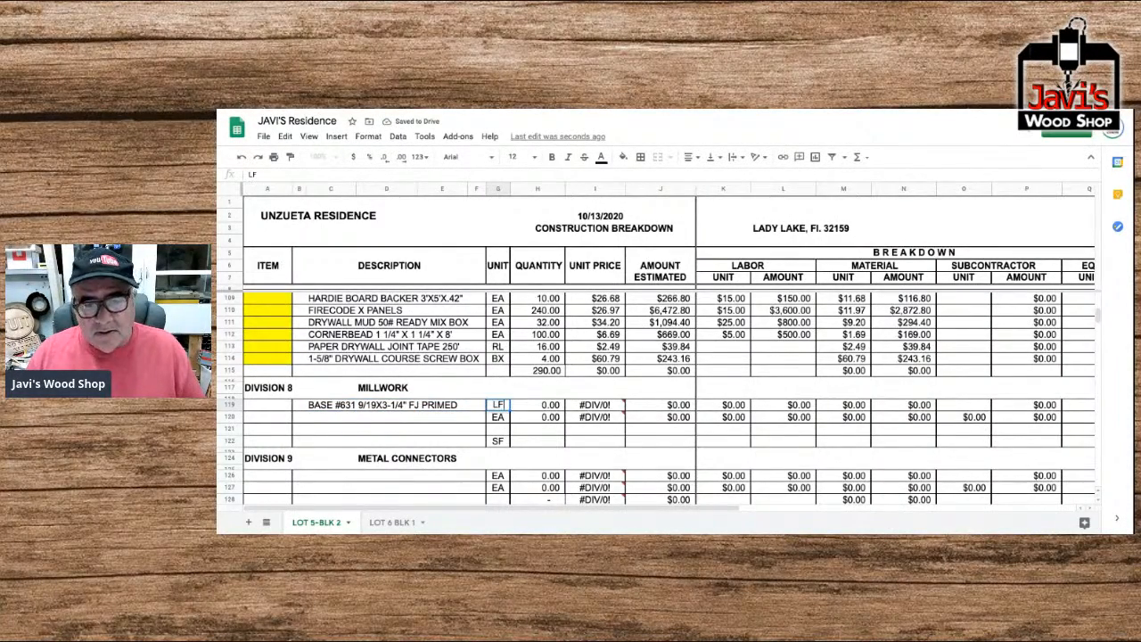
{"action": "key", "text": "Tab"}
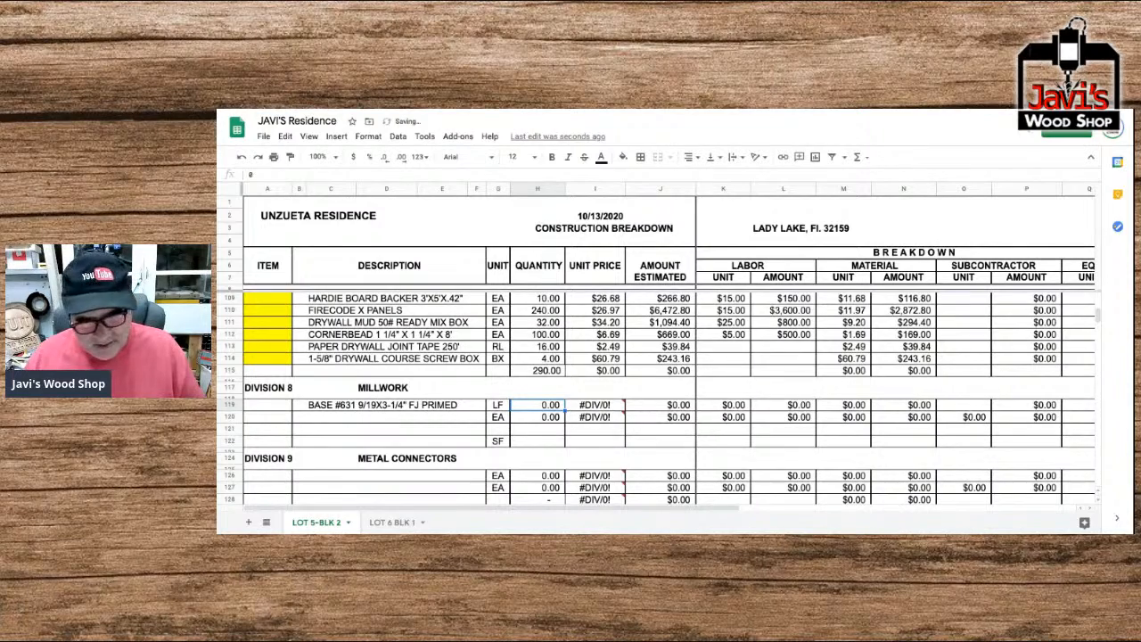
{"action": "type", "text": "912"}
{"action": "key", "text": "Tab"}
{"action": "key", "text": "Tab"}
{"action": "key", "text": "Tab"}
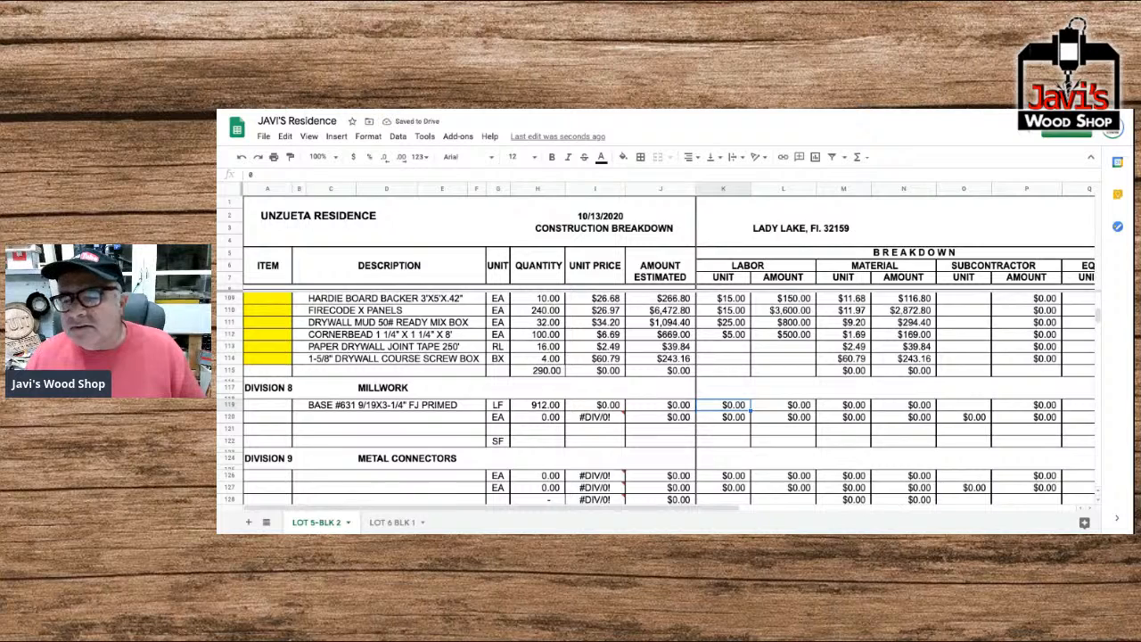
Set the material unit price of the BASE #631 item to 0.86.
{"action": "key", "text": "Tab"}
{"action": "key", "text": "Tab"}
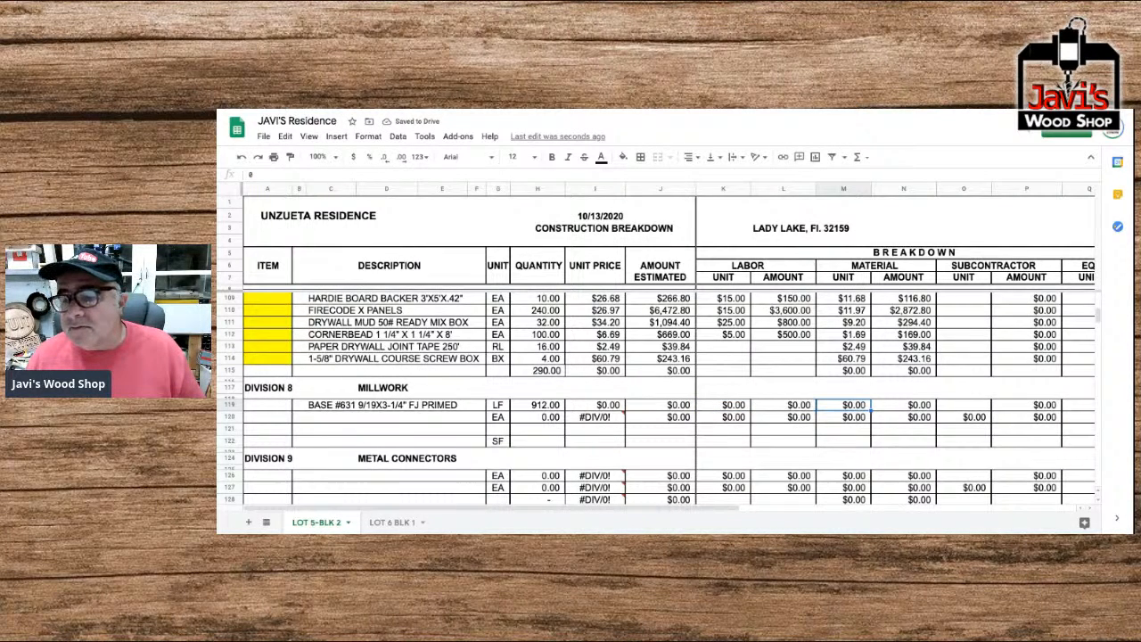
{"action": "type", "text": "86"}
{"action": "key", "text": "BackSpace"}
{"action": "key", "text": "BackSpace"}
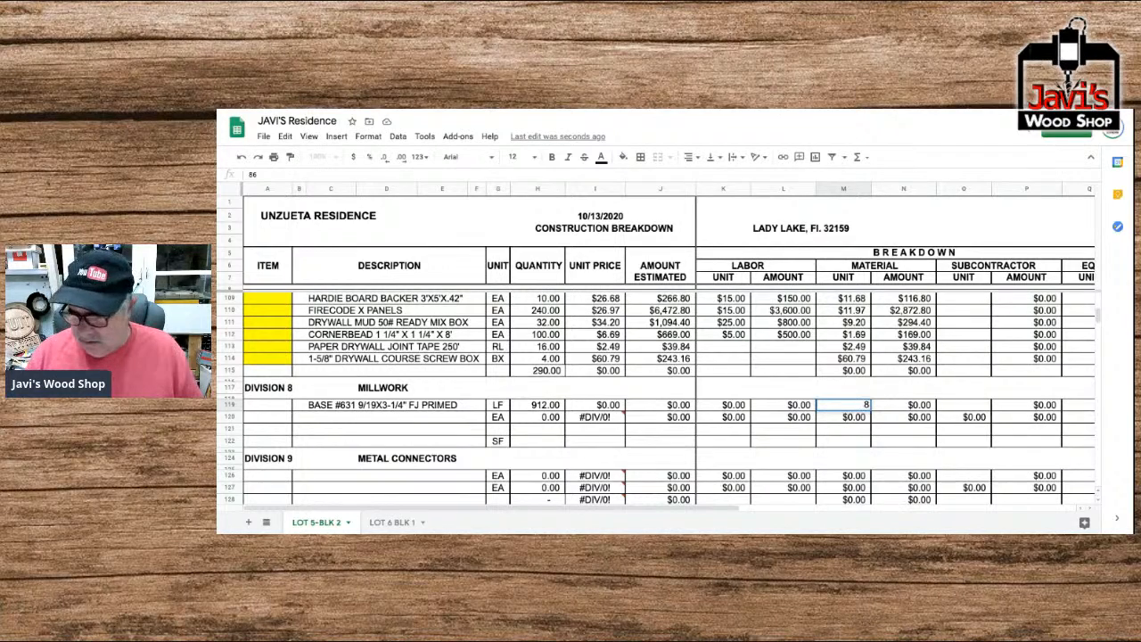
{"action": "type", "text": ".86"}
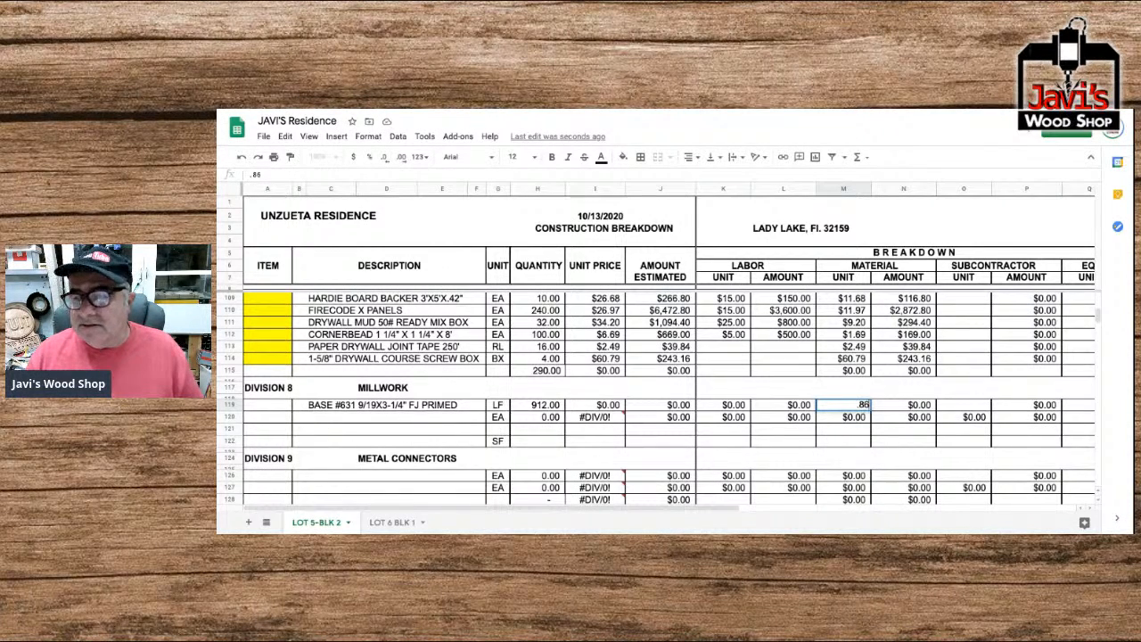
{"action": "key", "text": "Return"}
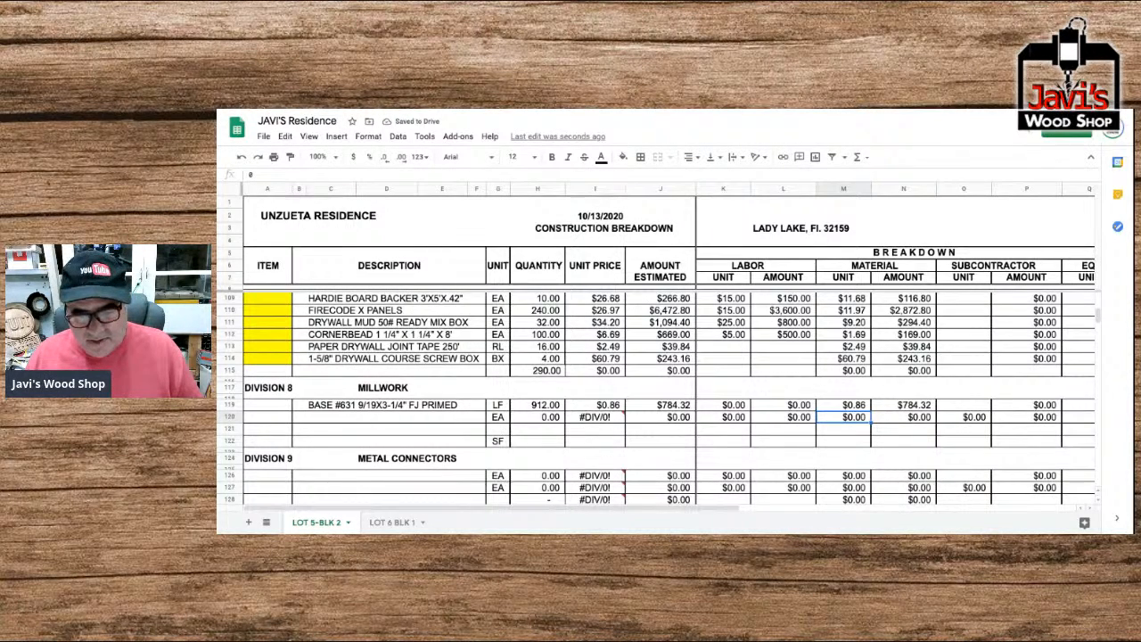
Replace the material unit price of the BASE #631 item with 0.53.
{"action": "left_click", "coordinate": [843, 405]}
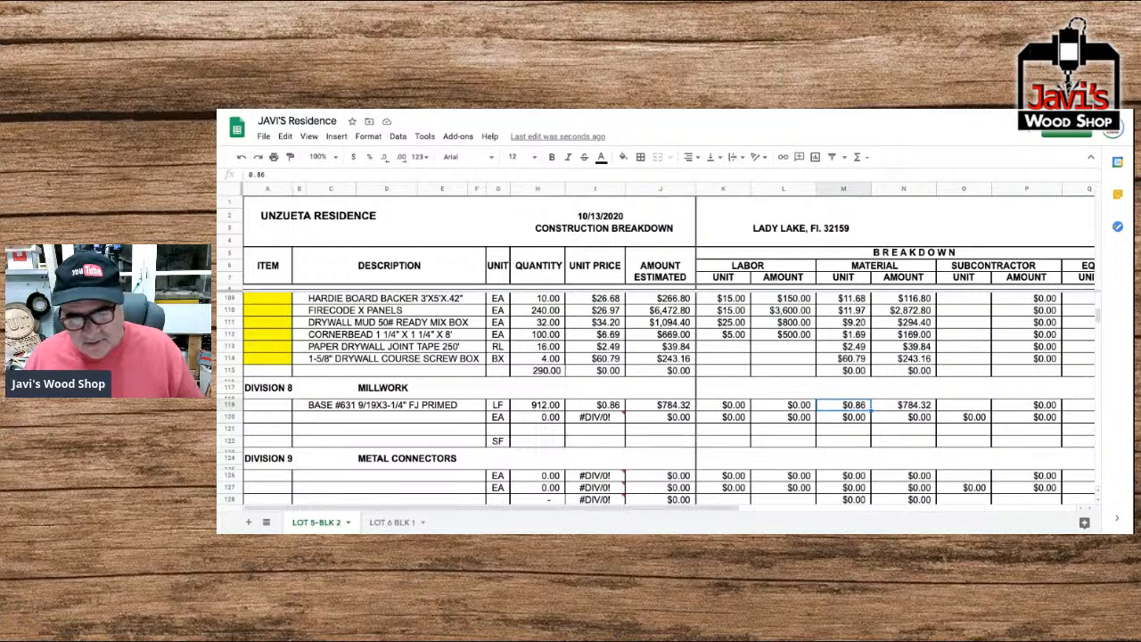
{"action": "type", "text": ".53"}
{"action": "key", "text": "Return"}
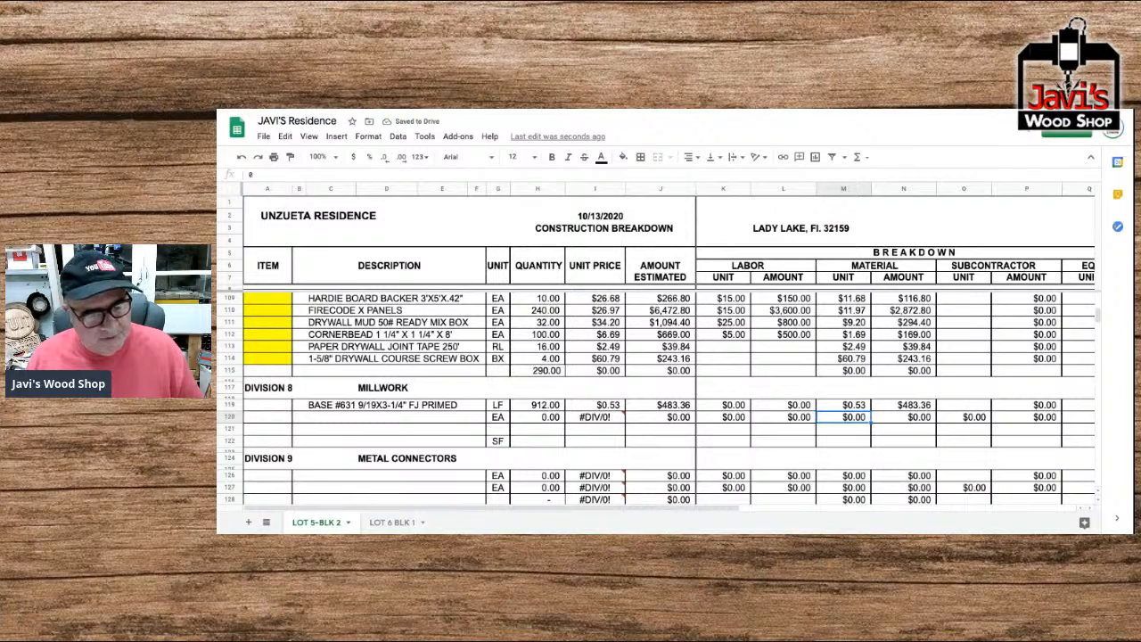
Enter the description "CASING #366 F/J PRIMED 7' PC" in the Millwork line directly below the base item.
{"action": "key", "text": "Left"}
{"action": "key", "text": "Left"}
{"action": "key", "text": "Left"}
{"action": "key", "text": "Left"}
{"action": "key", "text": "Left"}
{"action": "key", "text": "Left"}
{"action": "key", "text": "Left"}
{"action": "key", "text": "Left"}
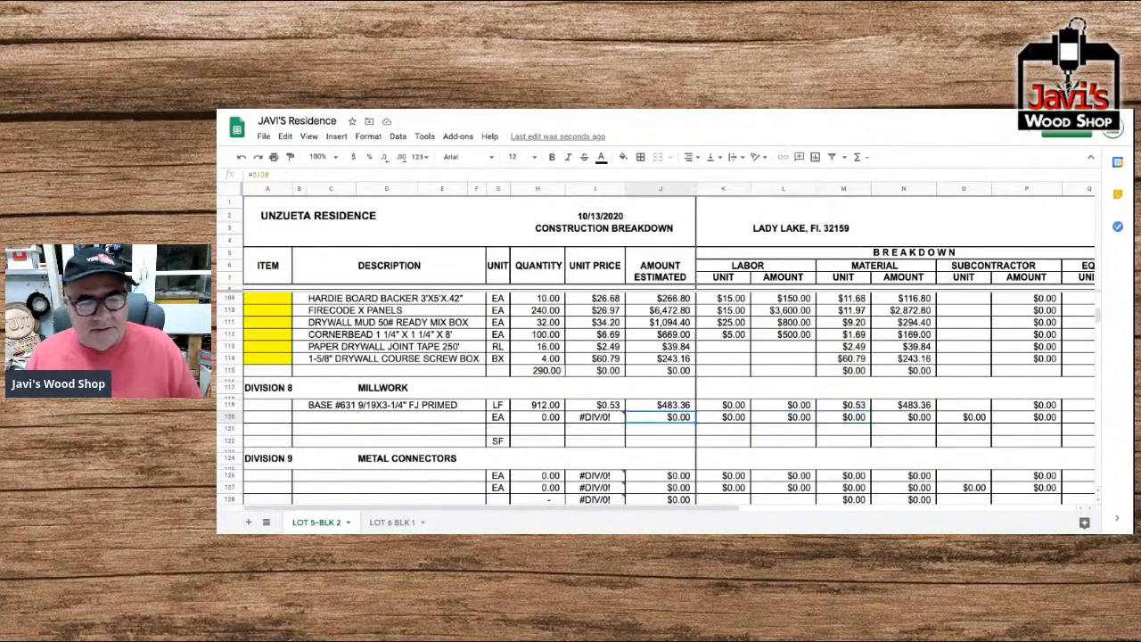
{"action": "key", "text": "Left"}
{"action": "key", "text": "Left"}
{"action": "type", "text": "CASING"}
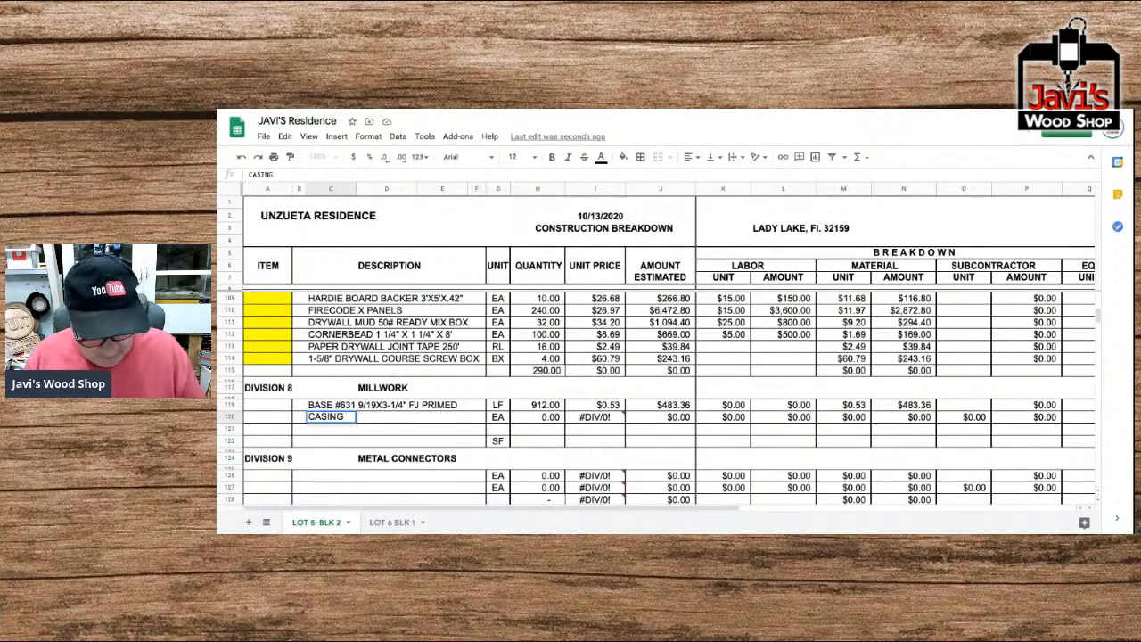
{"action": "type", "text": "#"}
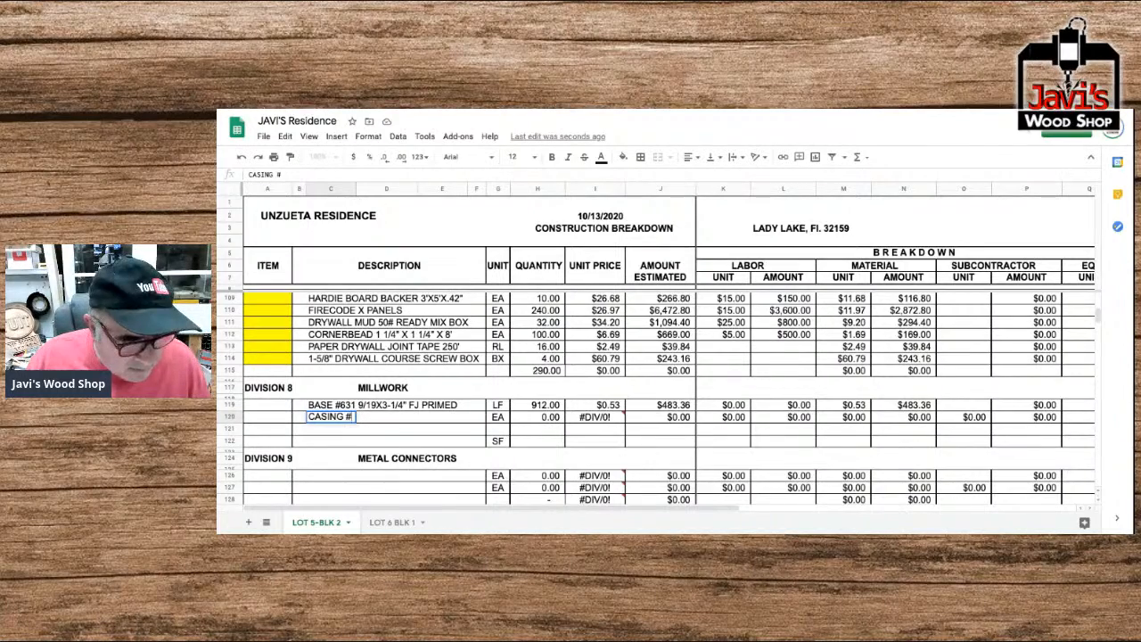
{"action": "type", "text": "366"}
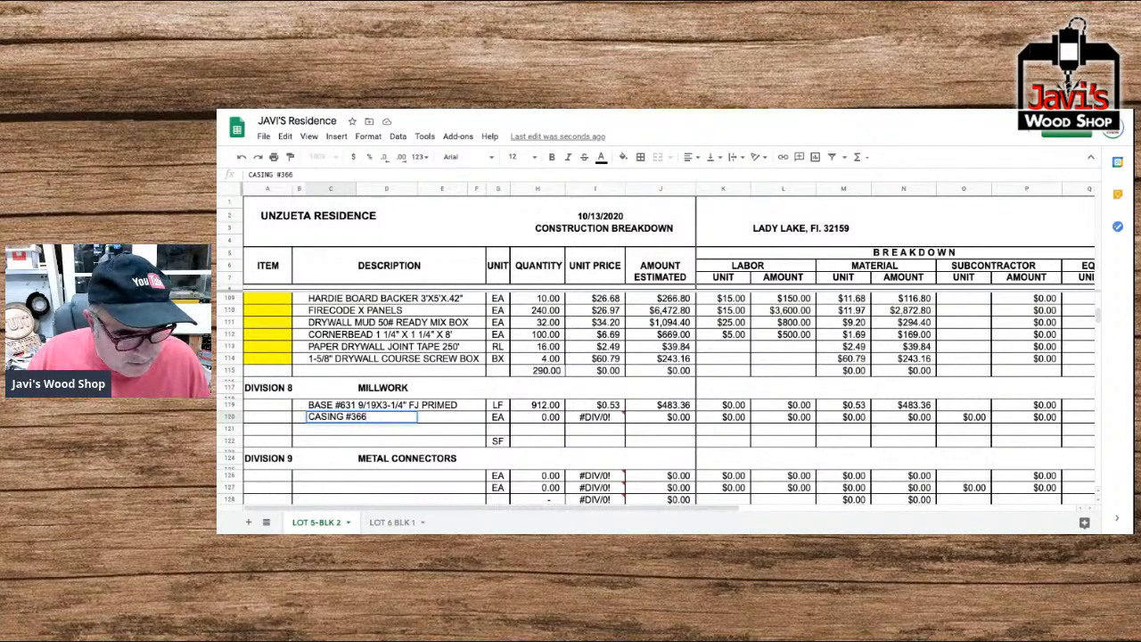
{"action": "type", "text": " F"}
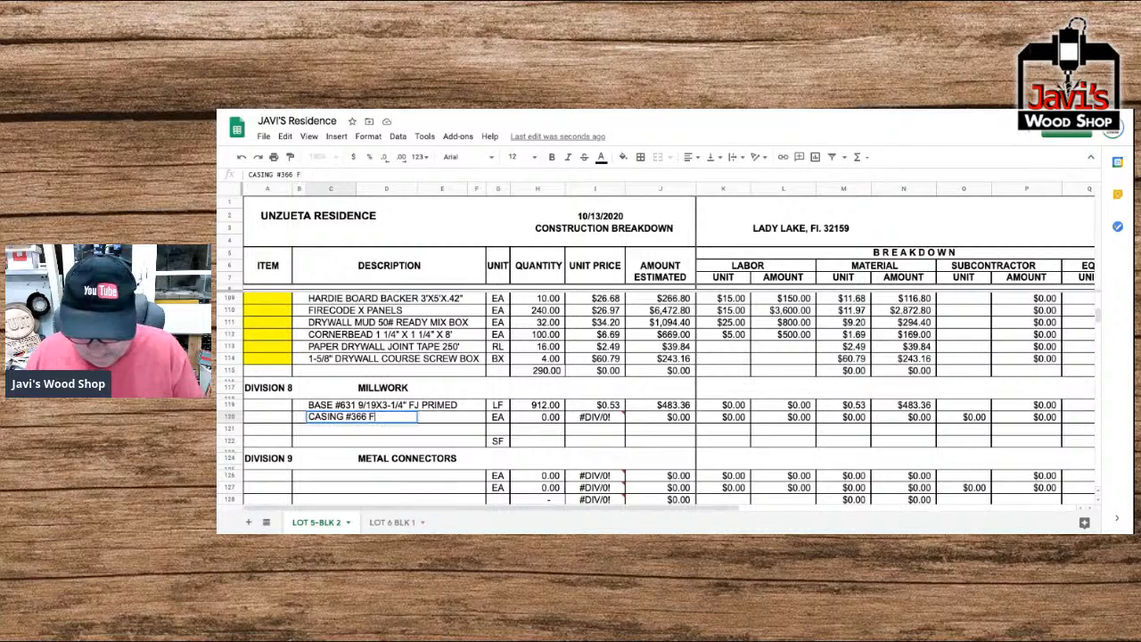
{"action": "type", "text": "/J PRIMED"}
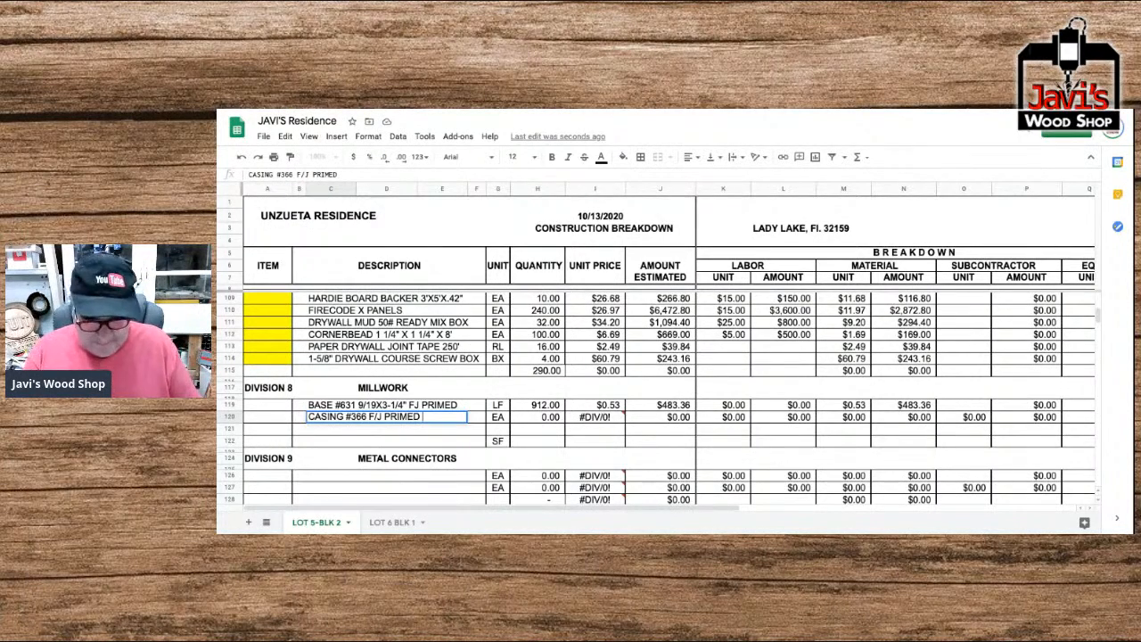
{"action": "type", "text": " 7"}
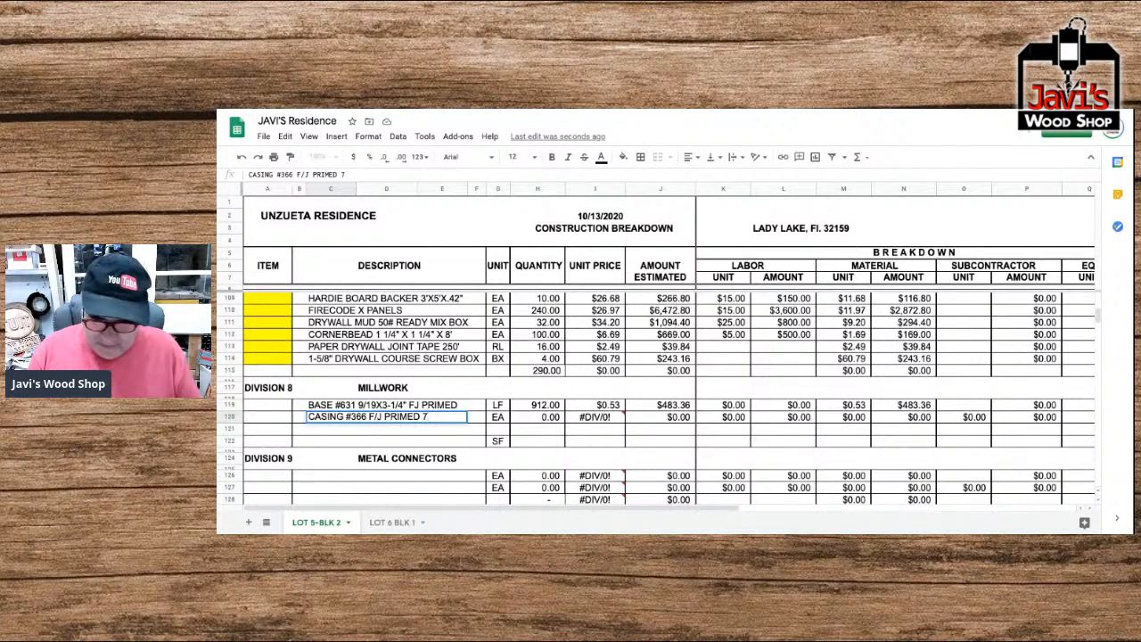
{"action": "type", "text": "' PC"}
{"action": "key", "text": "Tab"}
{"action": "key", "text": "Tab"}
{"action": "key", "text": "Tab"}
{"action": "key", "text": "Tab"}
{"action": "key", "text": "Tab"}
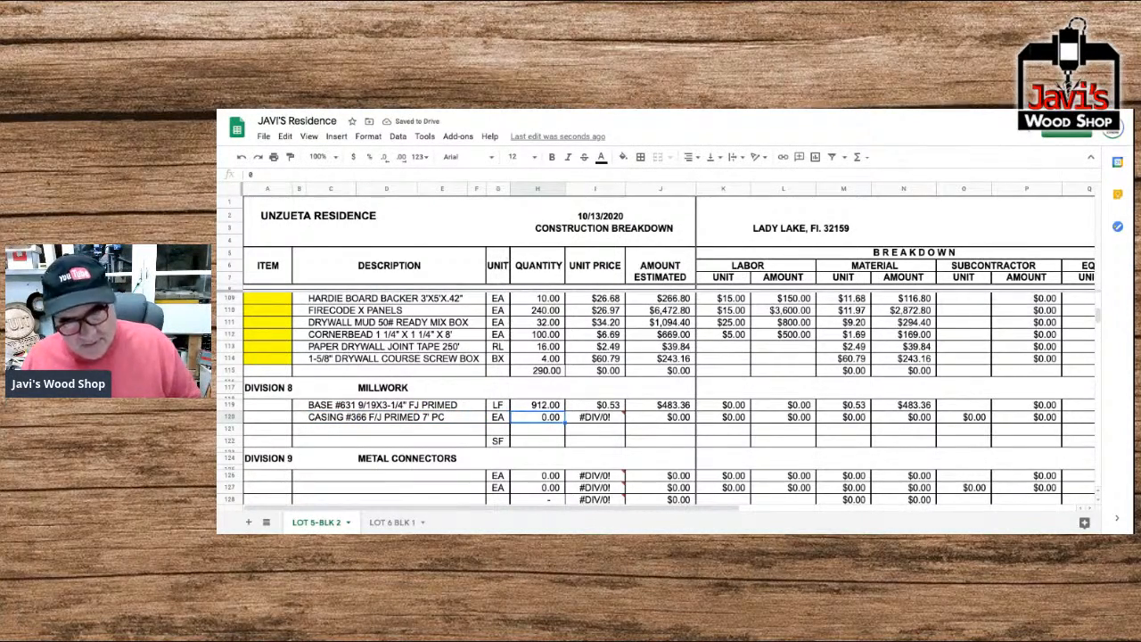
Set the casing item's quantity to 34 and its material unit price to 2.97.
{"action": "type", "text": "34"}
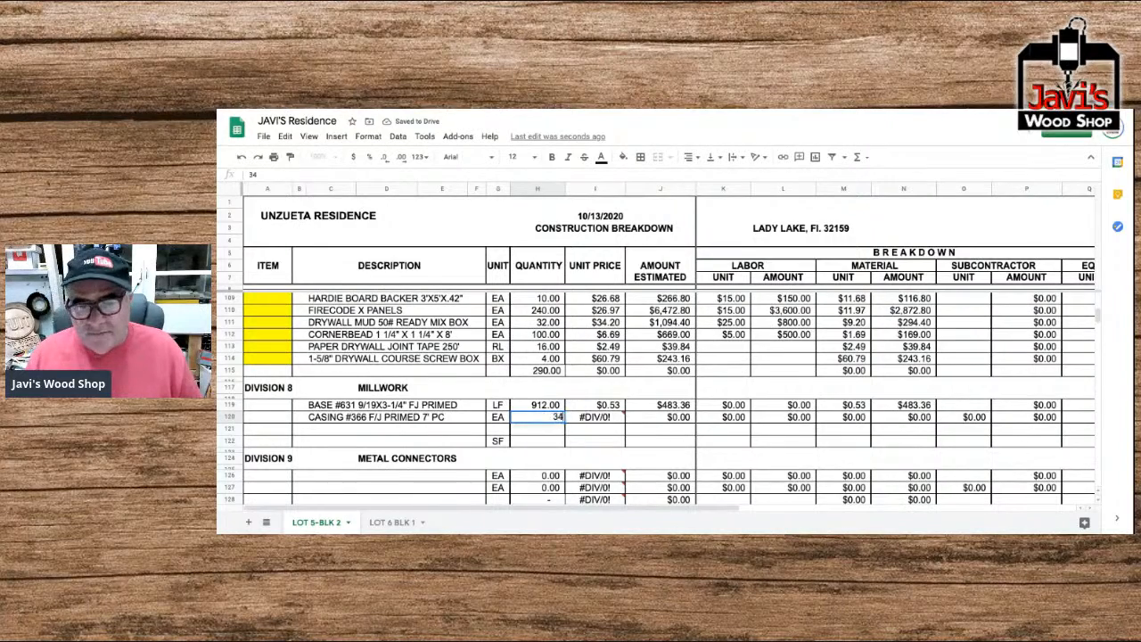
{"action": "key", "text": "Tab"}
{"action": "key", "text": "Tab"}
{"action": "key", "text": "Tab"}
{"action": "key", "text": "Tab"}
{"action": "key", "text": "Tab"}
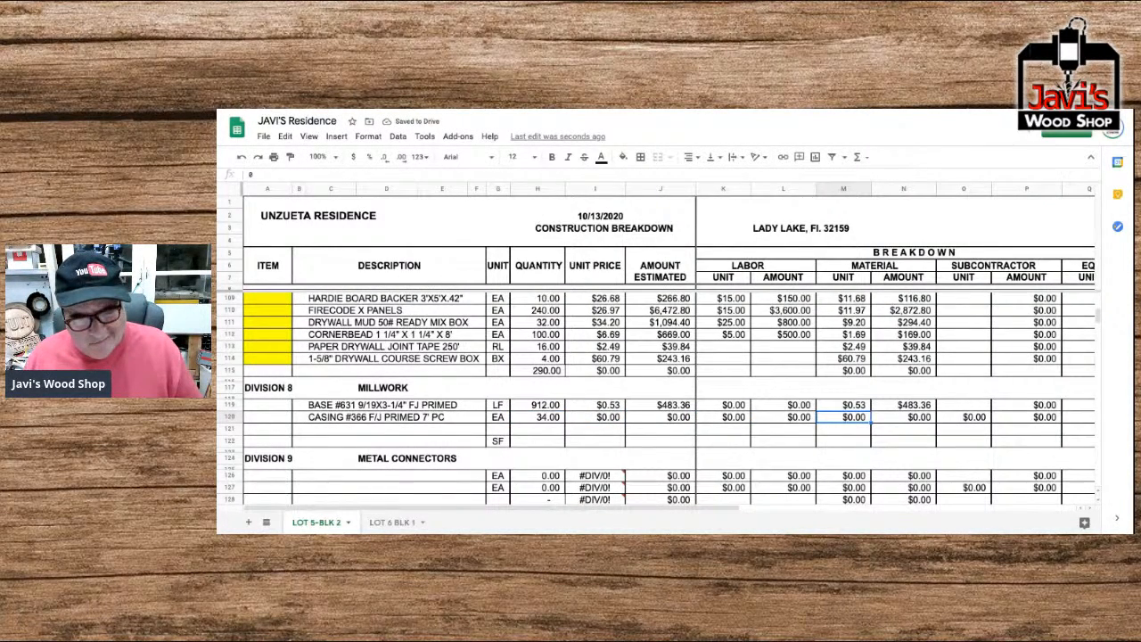
{"action": "type", "text": "2.97"}
{"action": "key", "text": "Return"}
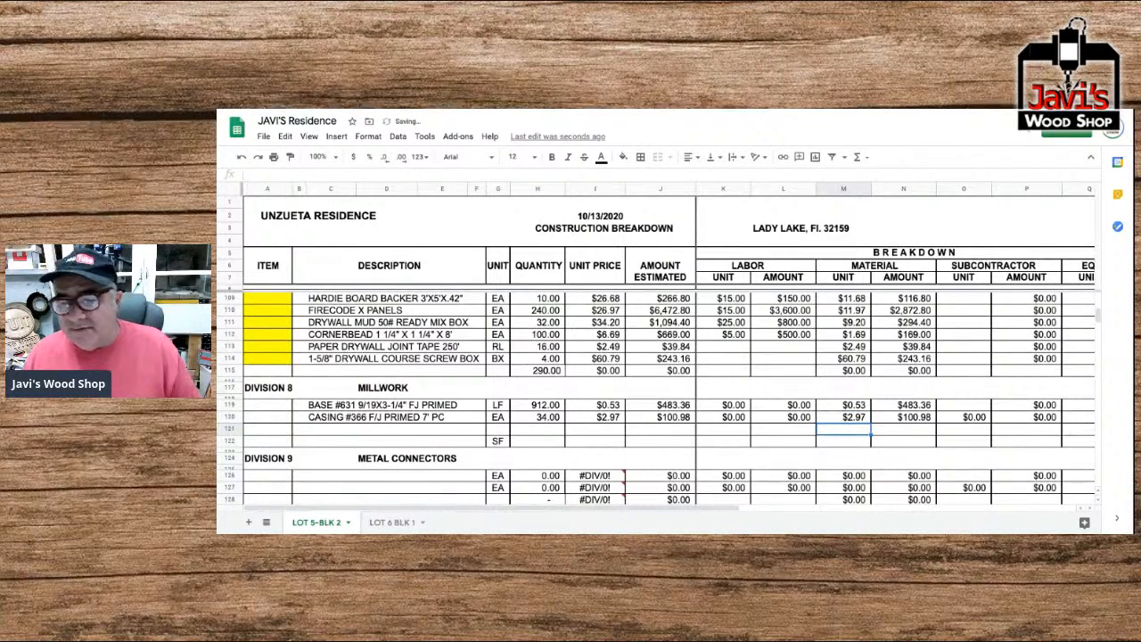
Clear the leftover SF unit from the last empty row of Division 8 Millwork.
{"action": "key", "text": "Left"}
{"action": "key", "text": "Left"}
{"action": "key", "text": "Left"}
{"action": "key", "text": "Left"}
{"action": "key", "text": "Left"}
{"action": "key", "text": "Left"}
{"action": "key", "text": "Left"}
{"action": "key", "text": "Left"}
{"action": "key", "text": "Left"}
{"action": "key", "text": "Right"}
{"action": "key", "text": "Right"}
{"action": "key", "text": "Right"}
{"action": "key", "text": "Down"}
{"action": "key", "text": "Delete"}
Copy the entire casing row into the empty row directly below it.
{"action": "key", "text": "Up"}
{"action": "key", "text": "Left"}
{"action": "key", "text": "Left"}
{"action": "key", "text": "Left"}
{"action": "key", "text": "Left"}
{"action": "key", "text": "Left"}
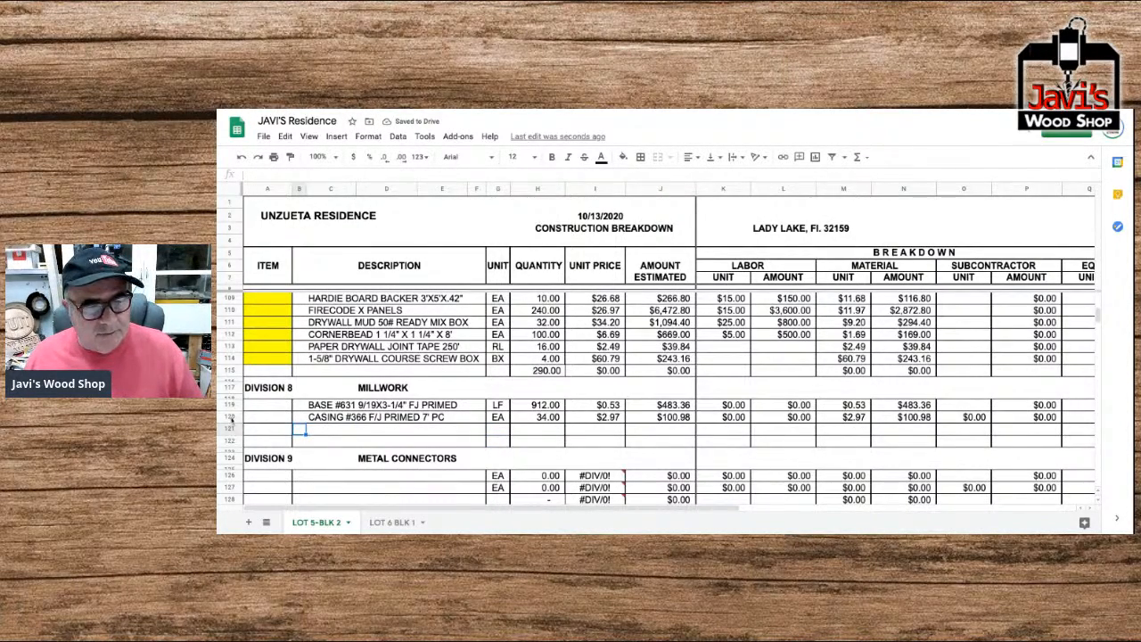
{"action": "left_click", "coordinate": [230, 417]}
{"action": "key", "text": "ctrl+c"}
{"action": "left_click", "coordinate": [230, 429]}
{"action": "key", "text": "ctrl+v"}
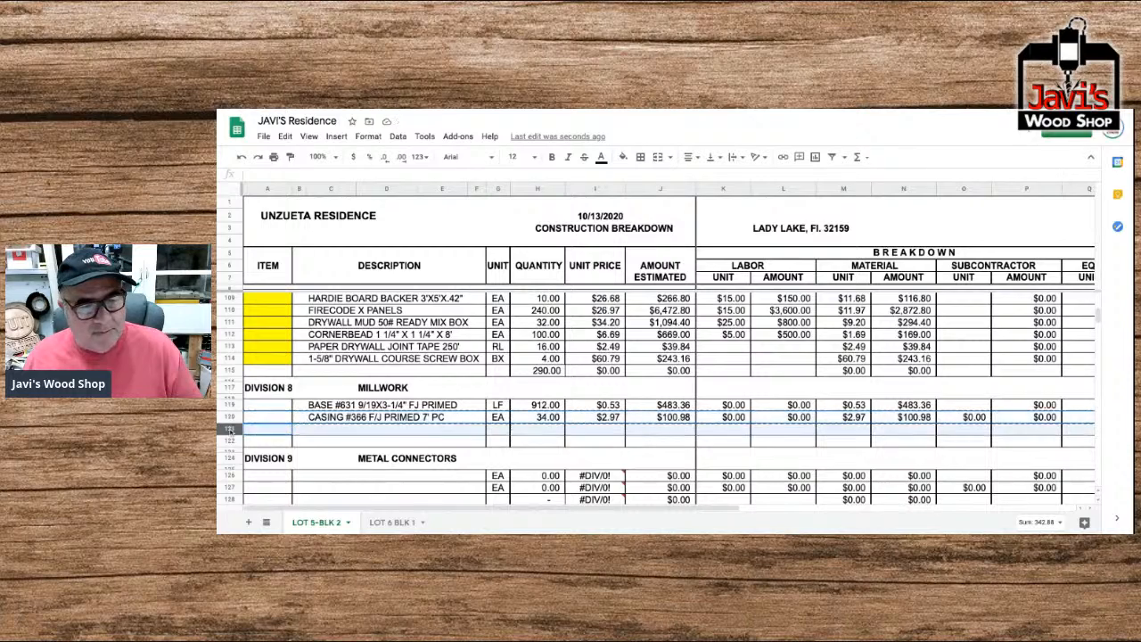
Replace the description in the duplicated casing row with "1X6X16' F/J WHITE PINE PRIMED".
{"action": "double_click", "coordinate": [321, 428]}
{"action": "double_click", "coordinate": [325, 429]}
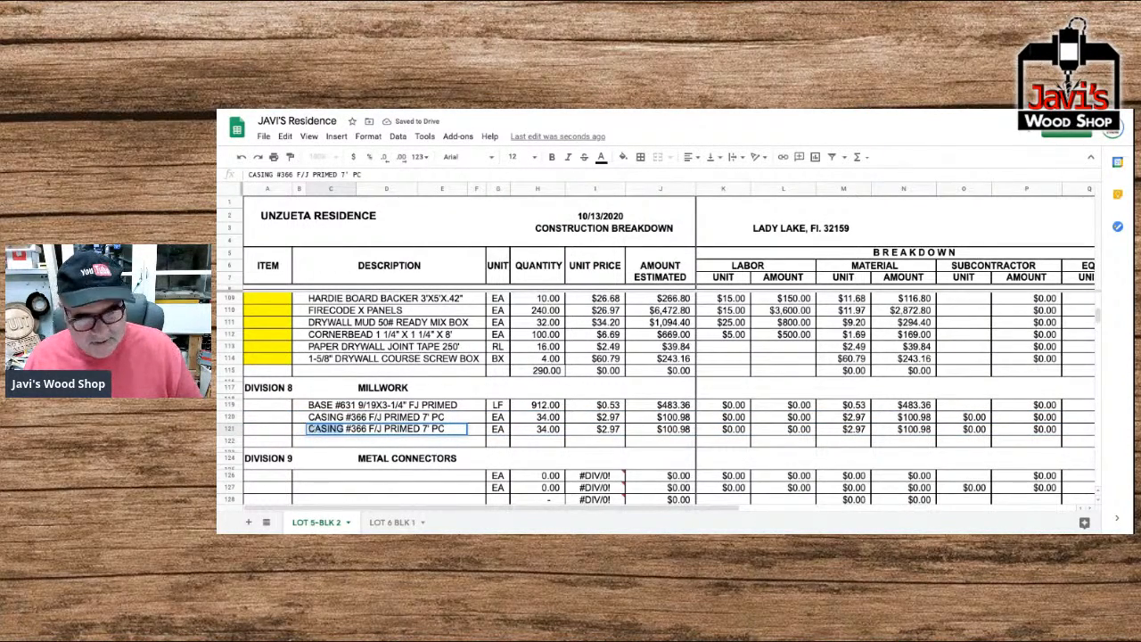
{"action": "type", "text": "1X6X"}
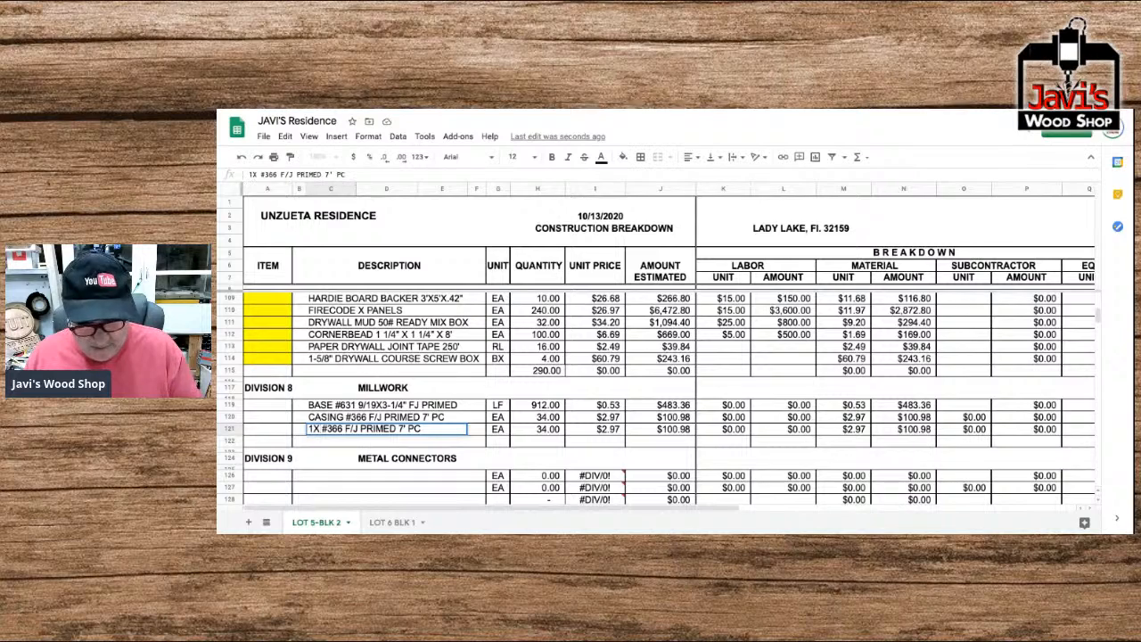
{"action": "type", "text": "6"}
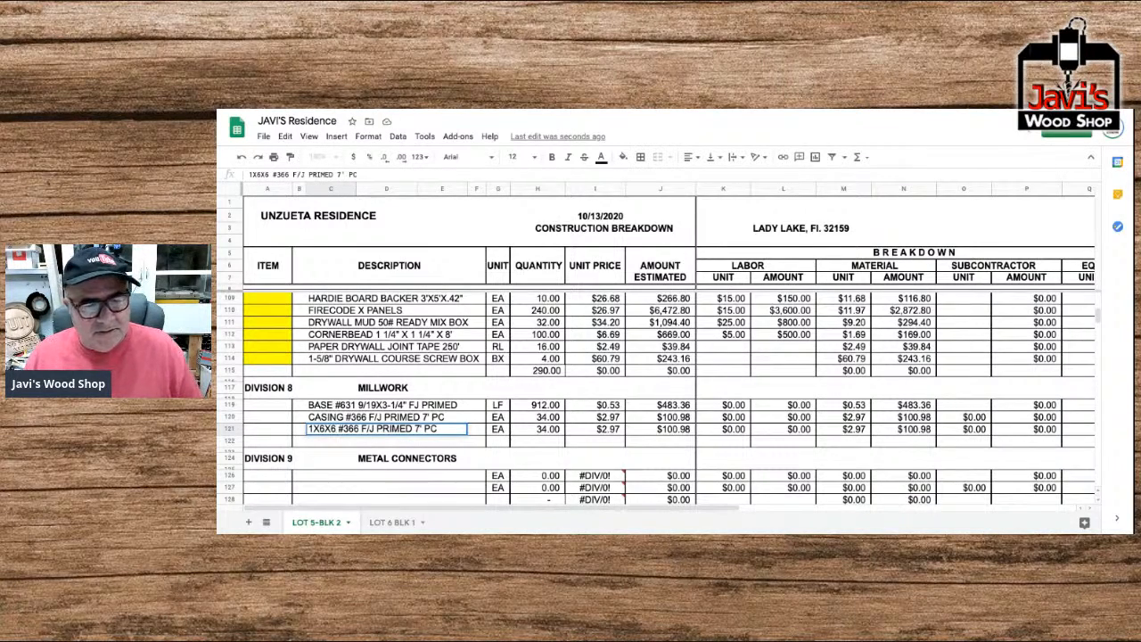
{"action": "key", "text": "shift+Right"}
{"action": "key", "text": "shift+Right"}
{"action": "key", "text": "shift+Right"}
{"action": "key", "text": "shift+Right"}
{"action": "key", "text": "shift+Right"}
{"action": "key", "text": "shift+Right"}
{"action": "key", "text": "shift+Right"}
{"action": "key", "text": "shift+Right"}
{"action": "key", "text": "shift+Right"}
{"action": "key", "text": "shift+Right"}
{"action": "key", "text": "shift+Right"}
{"action": "key", "text": "shift+Right"}
{"action": "key", "text": "shift+Right"}
{"action": "key", "text": "shift+Right"}
{"action": "key", "text": "shift+Right"}
{"action": "key", "text": "shift+Right"}
{"action": "key", "text": "shift+Right"}
{"action": "key", "text": "shift+Right"}
{"action": "key", "text": "shift+Right"}
{"action": "key", "text": "shift+Right"}
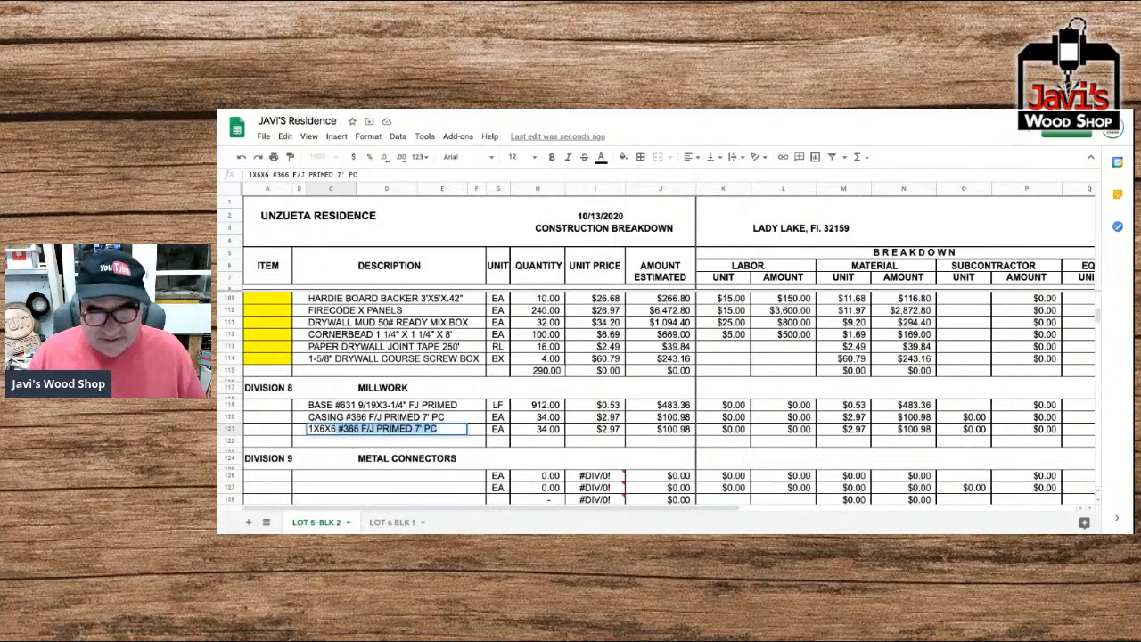
{"action": "key", "text": "BackSpace"}
{"action": "type", "text": "1"}
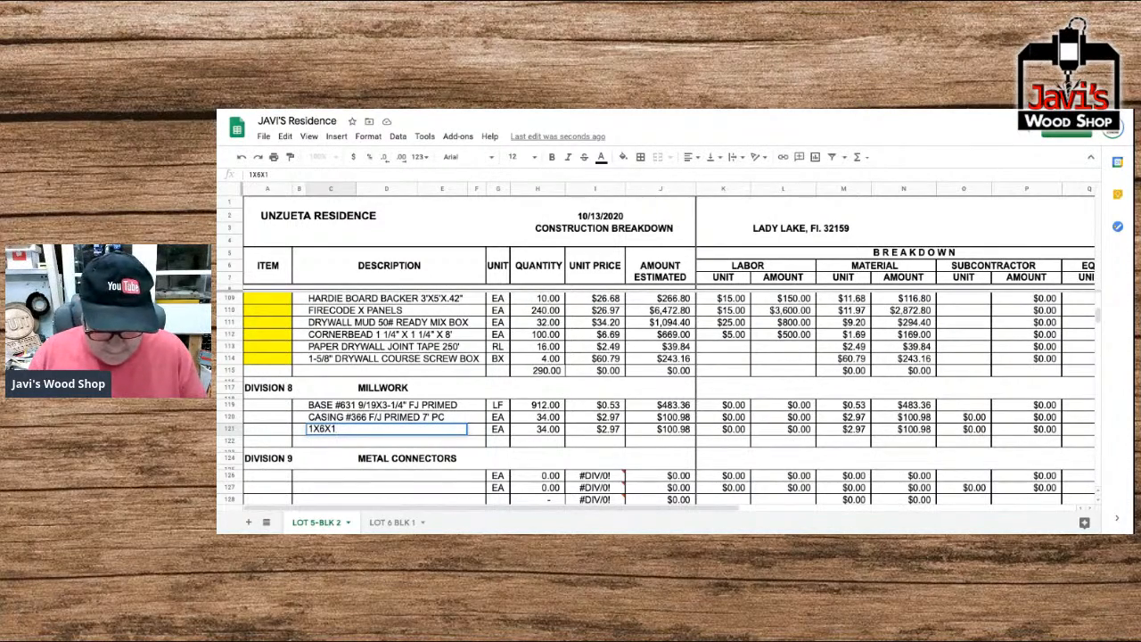
{"action": "type", "text": "6'"}
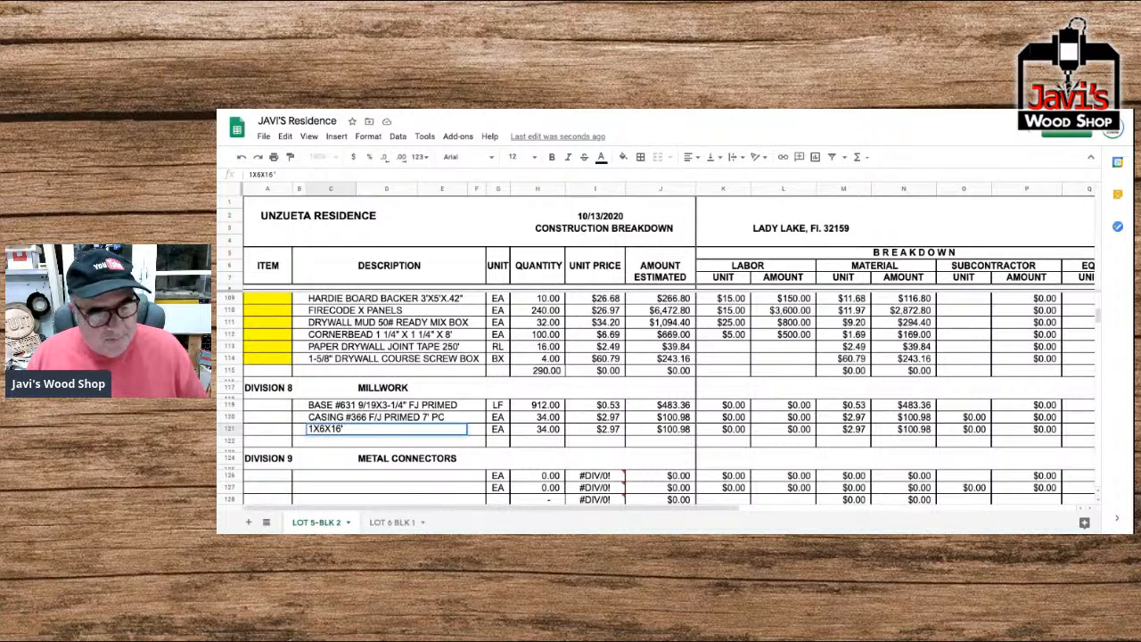
{"action": "type", "text": " F"}
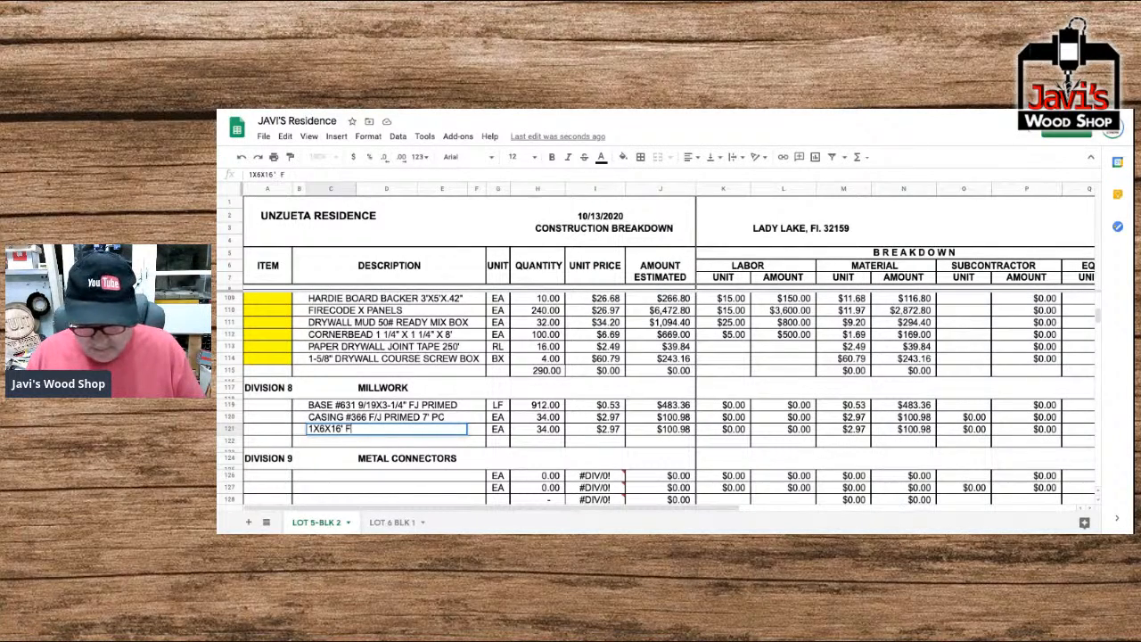
{"action": "type", "text": ".J"}
{"action": "key", "text": "BackSpace"}
{"action": "key", "text": "BackSpace"}
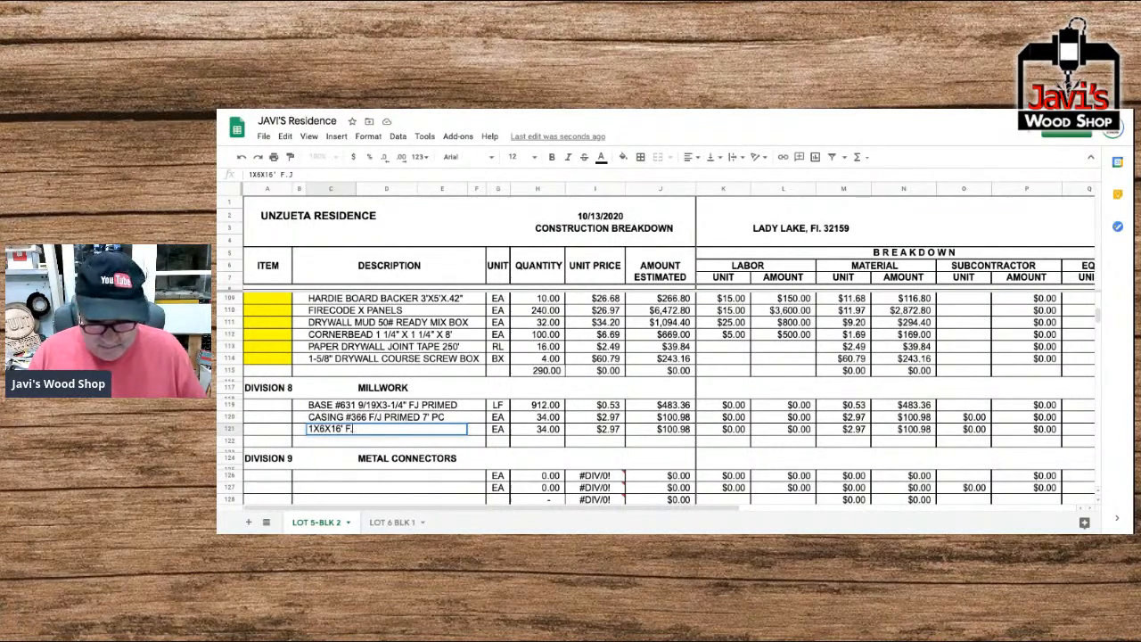
{"action": "type", "text": "/J"}
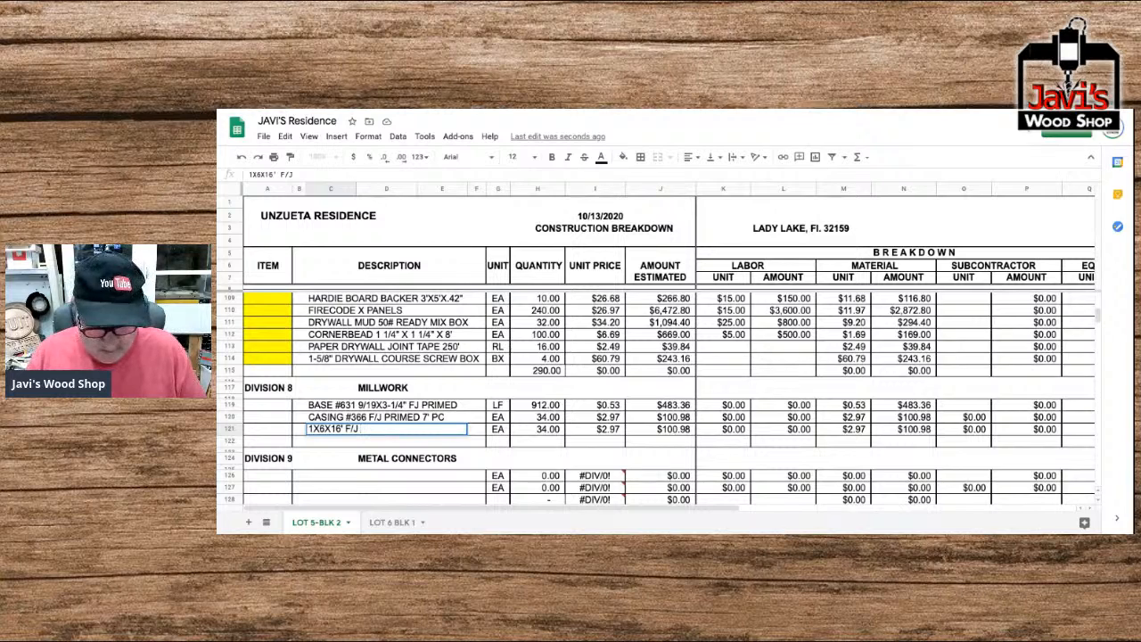
{"action": "type", "text": " WHITE PINE"}
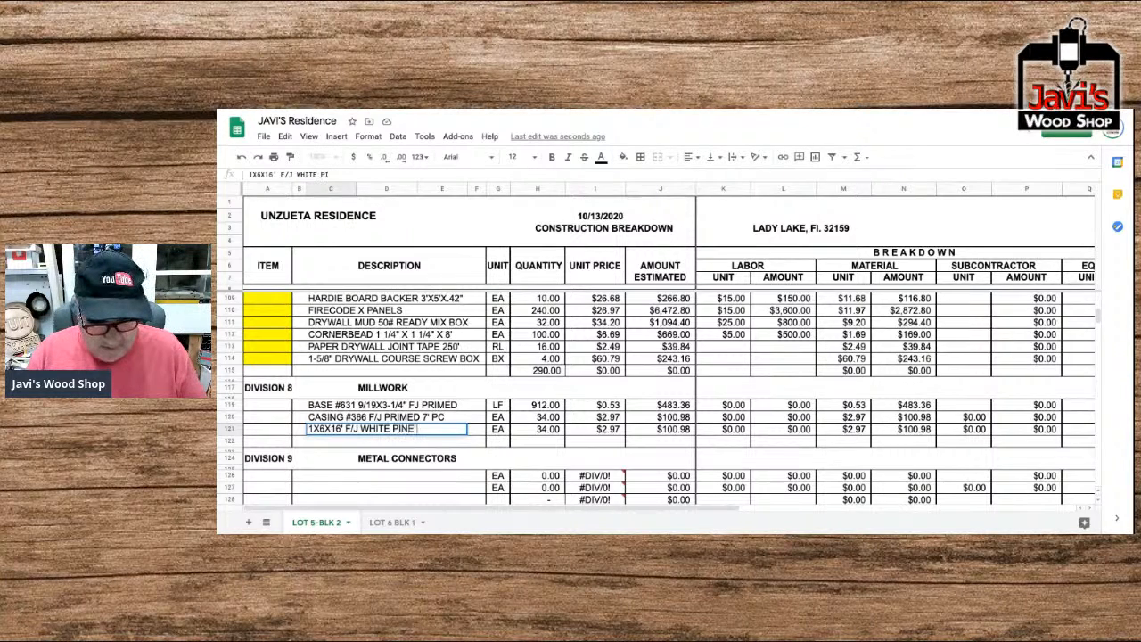
{"action": "type", "text": " PRIMED"}
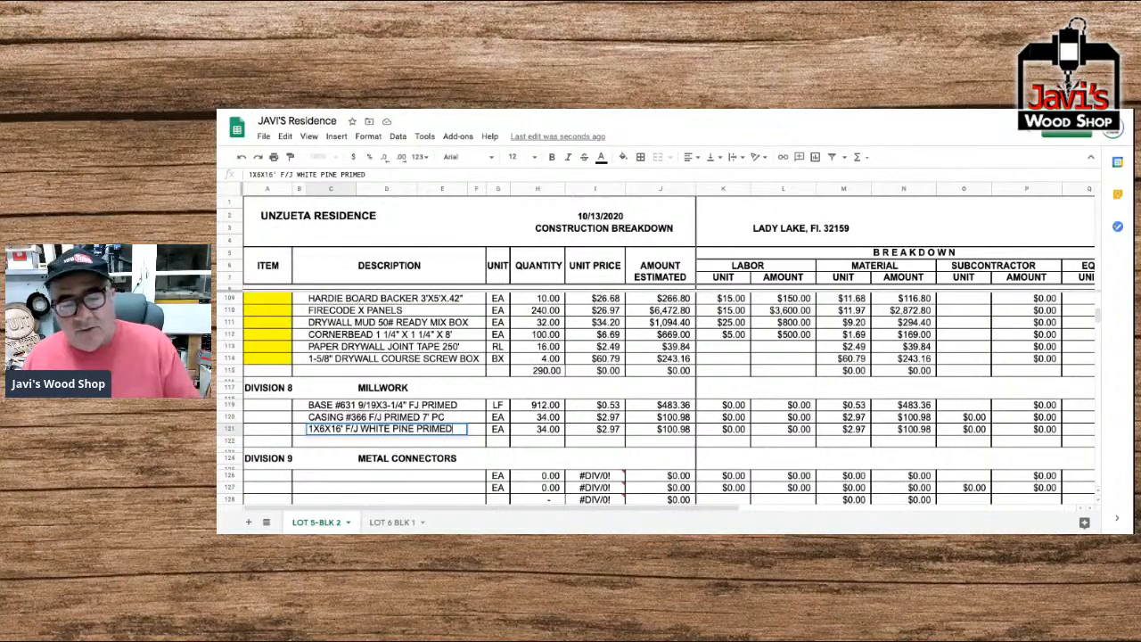
{"action": "key", "text": "Tab"}
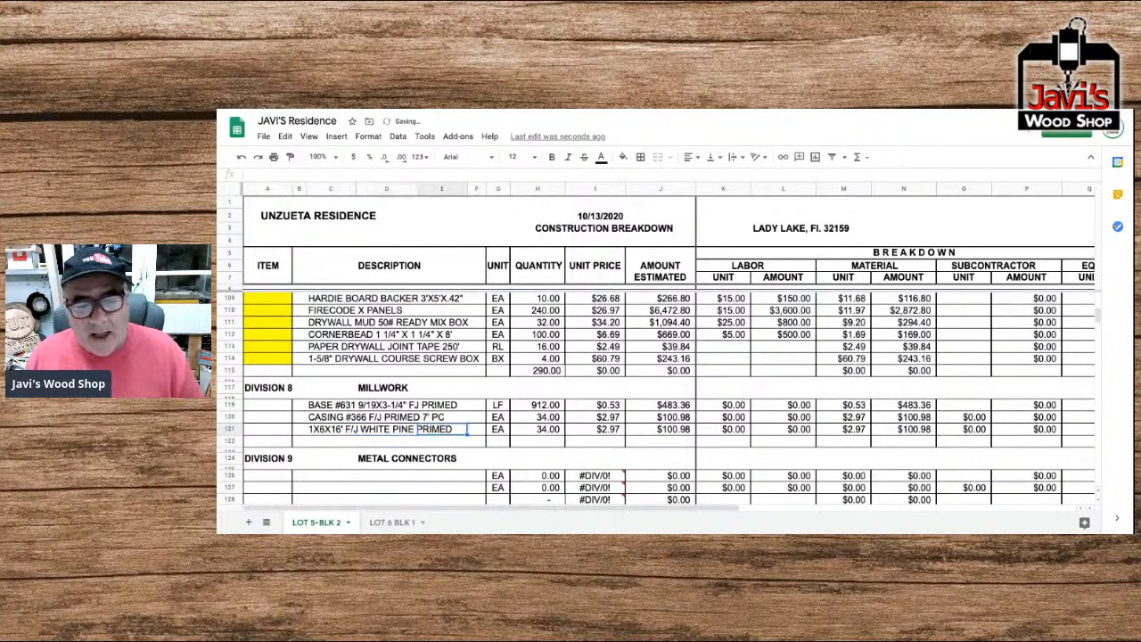
Set the white pine item's quantity to 7 and its material unit price to 17.07.
{"action": "key", "text": "Tab"}
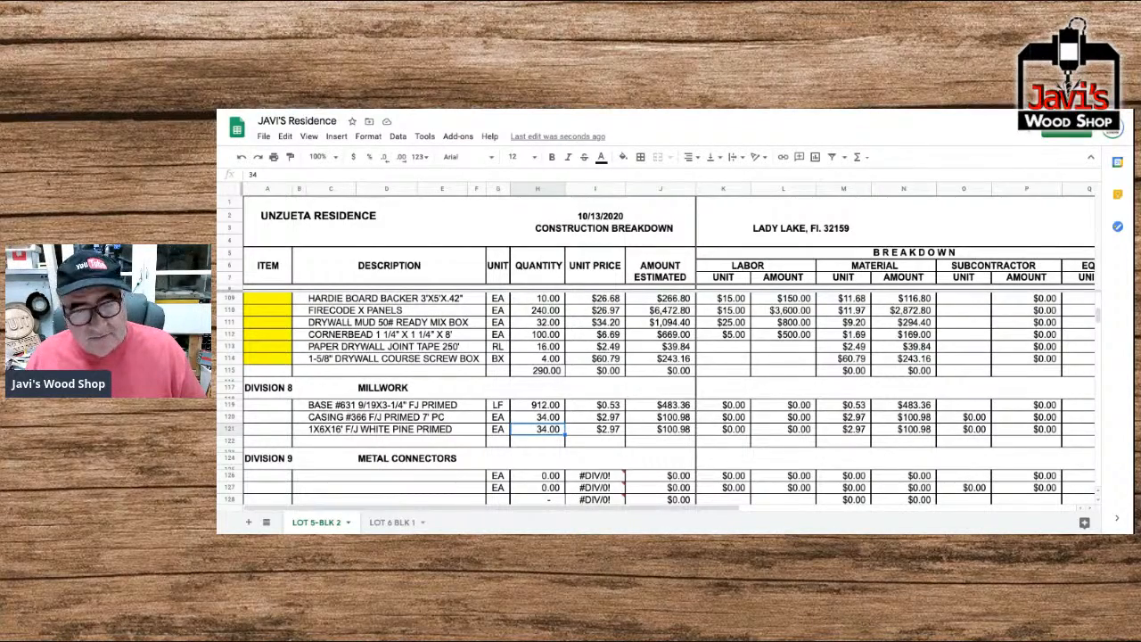
{"action": "type", "text": "7"}
{"action": "key", "text": "Right"}
{"action": "key", "text": "Right"}
{"action": "key", "text": "Right"}
{"action": "key", "text": "Right"}
{"action": "key", "text": "Right"}
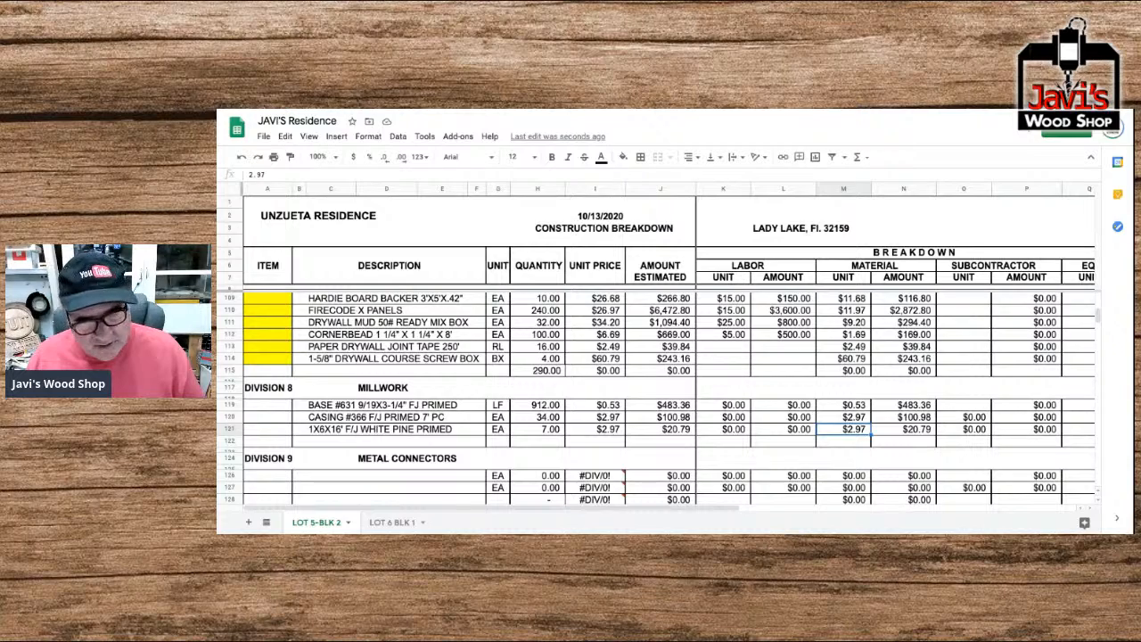
{"action": "type", "text": "17.07"}
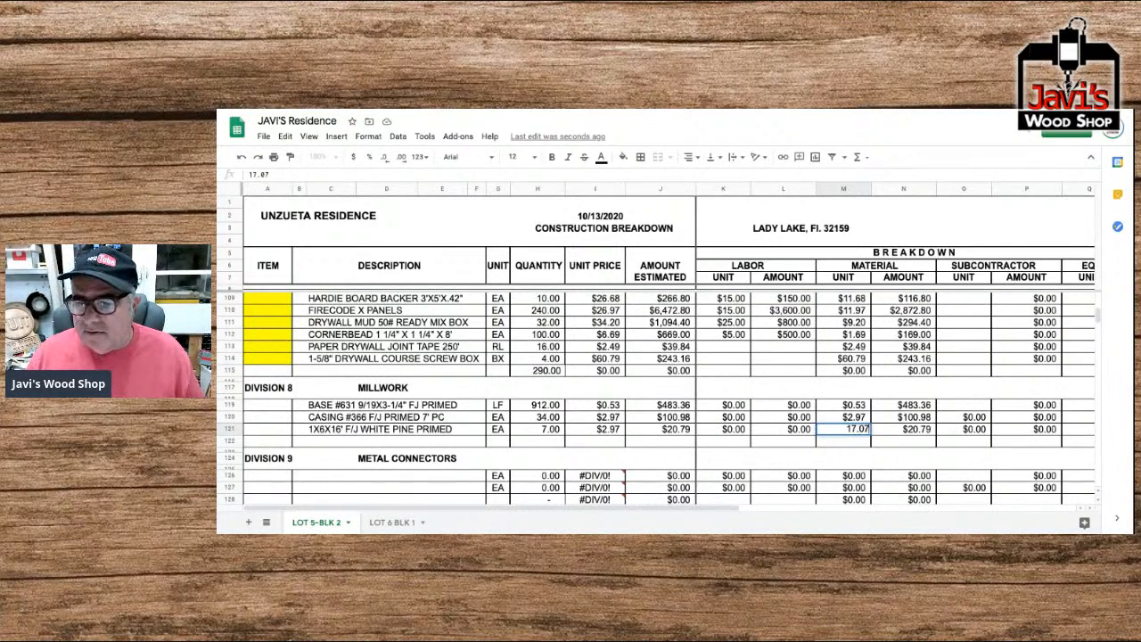
{"action": "key", "text": "Return"}
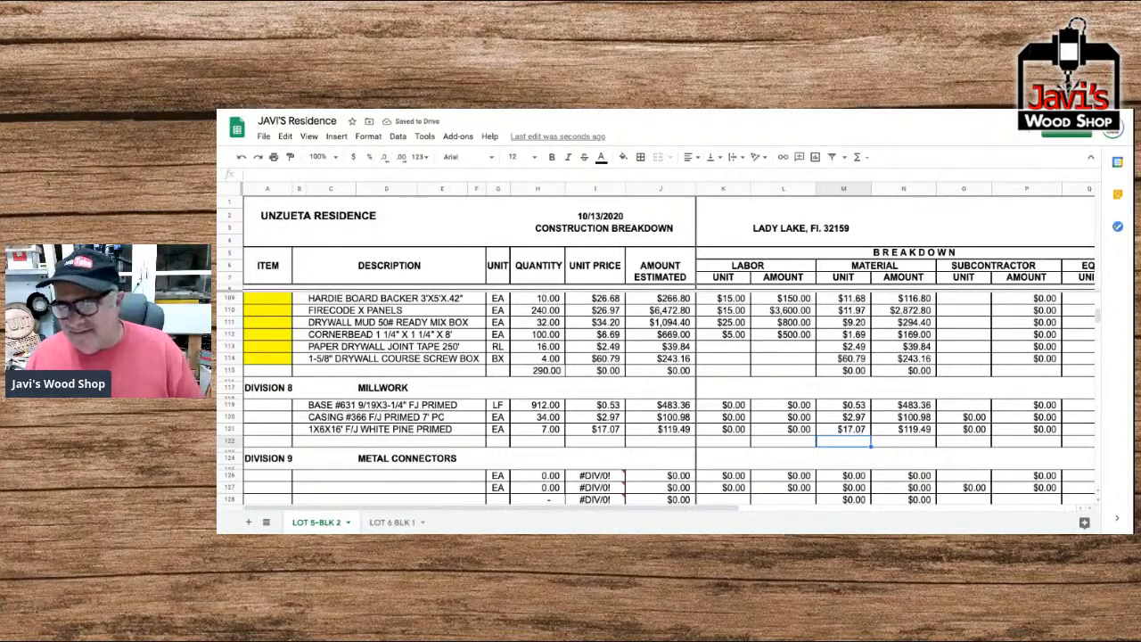
{"action": "key", "text": "Left"}
{"action": "key", "text": "Left"}
{"action": "key", "text": "Left"}
{"action": "key", "text": "Left"}
{"action": "key", "text": "Left"}
{"action": "key", "text": "Left"}
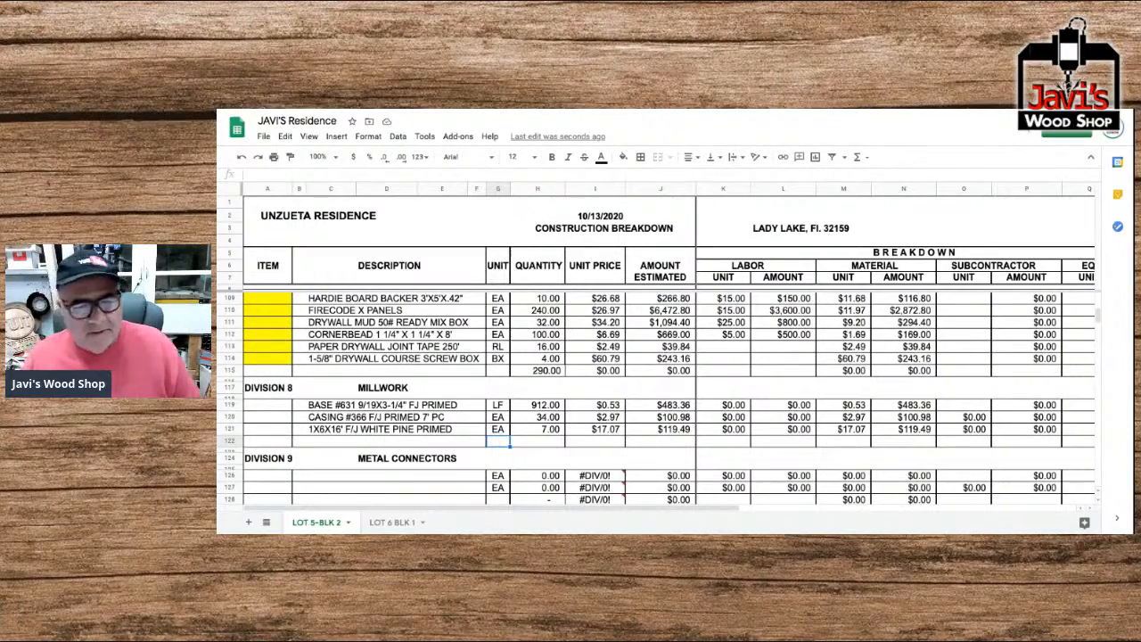
{"action": "key", "text": "Left"}
{"action": "key", "text": "Left"}
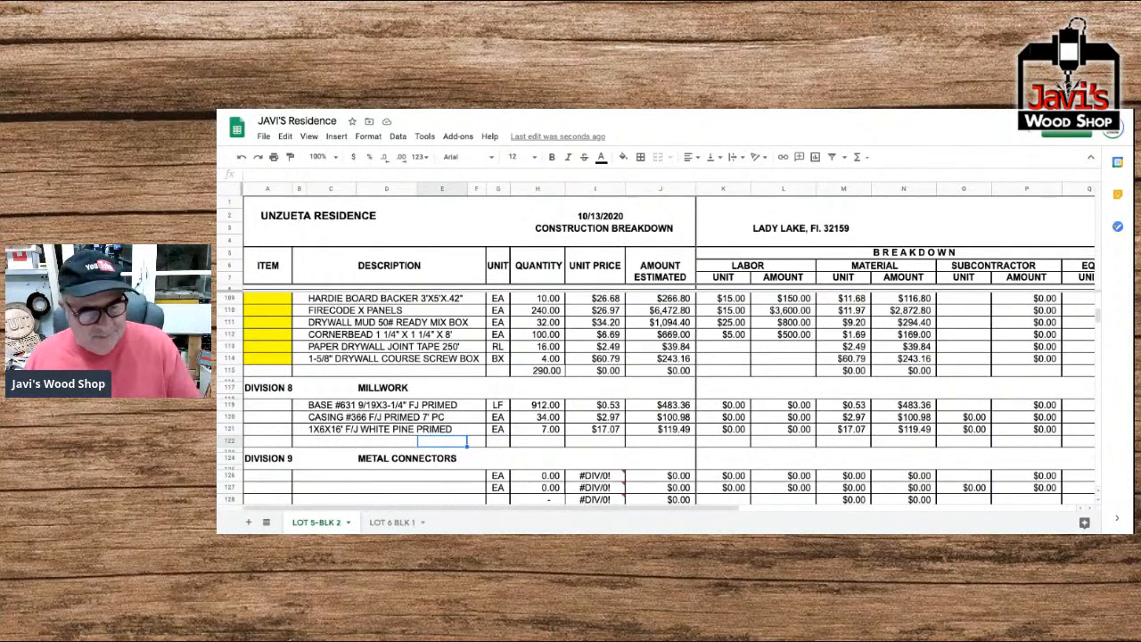
{"action": "key", "text": "Down"}
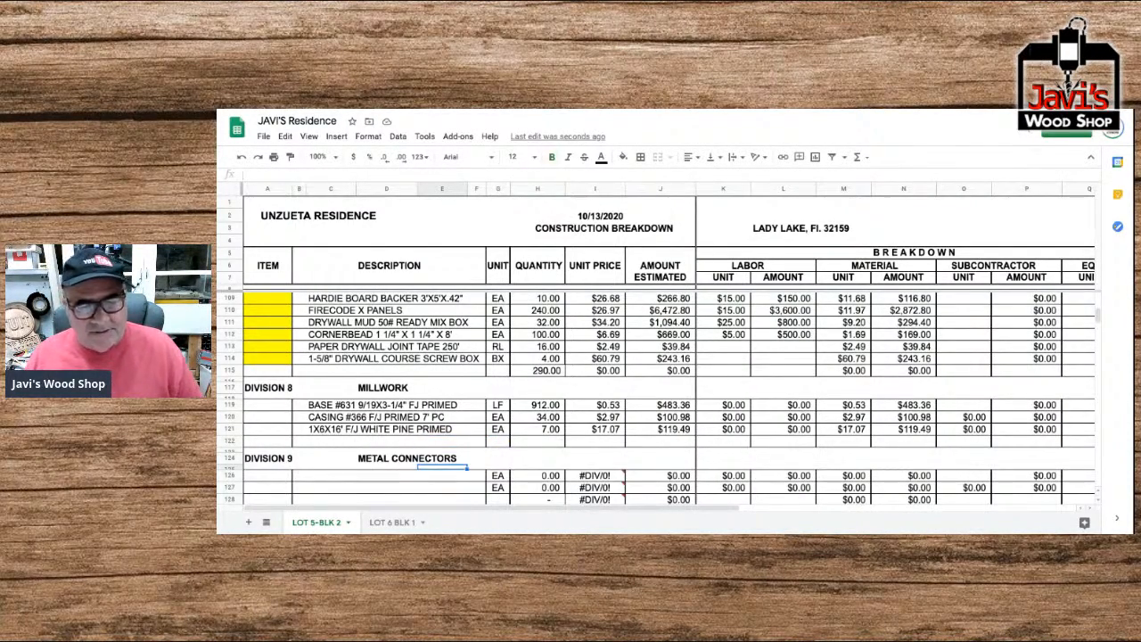
Insert 17 blank rows directly below the first item row of Division 9 Metal Connectors.
{"action": "scroll", "coordinate": [249, 425], "scroll_direction": "down", "scroll_amount": 2}
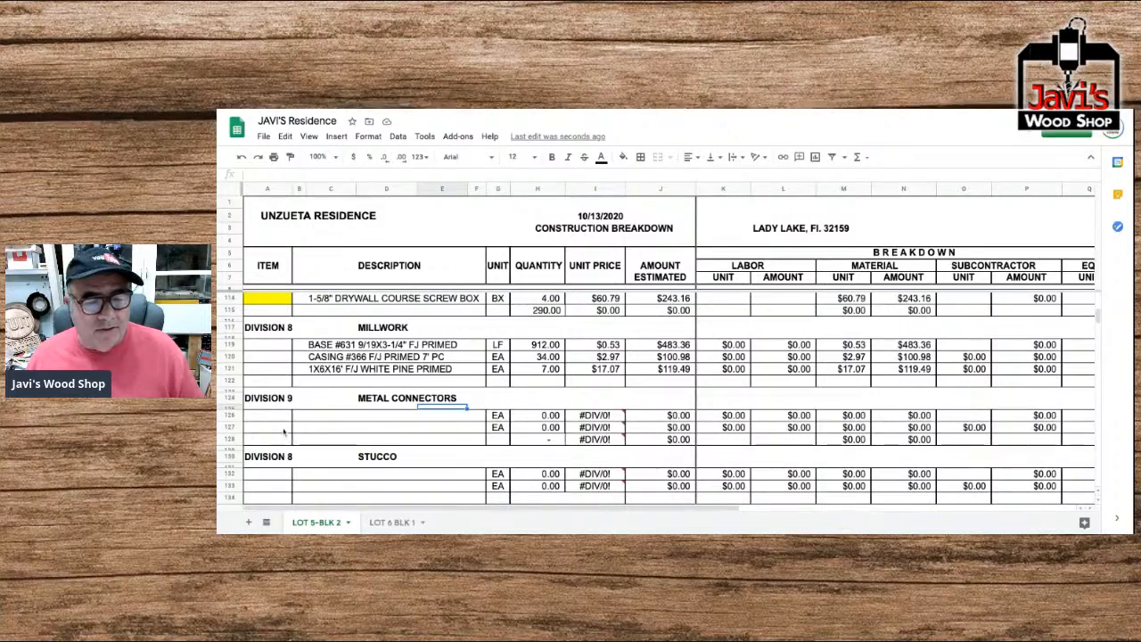
{"action": "scroll", "coordinate": [249, 425], "scroll_direction": "down", "scroll_amount": 3}
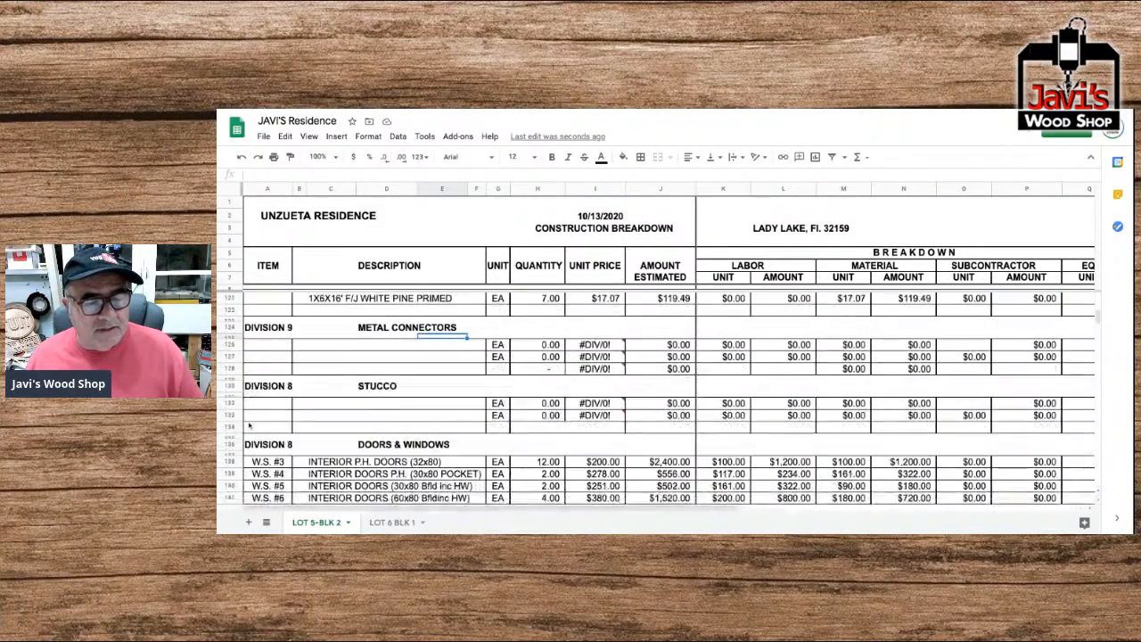
{"action": "left_click", "coordinate": [230, 344]}
{"action": "left_click_drag", "start_coordinate": [230, 346], "coordinate": [231, 439]}
{"action": "right_click", "coordinate": [326, 329]}
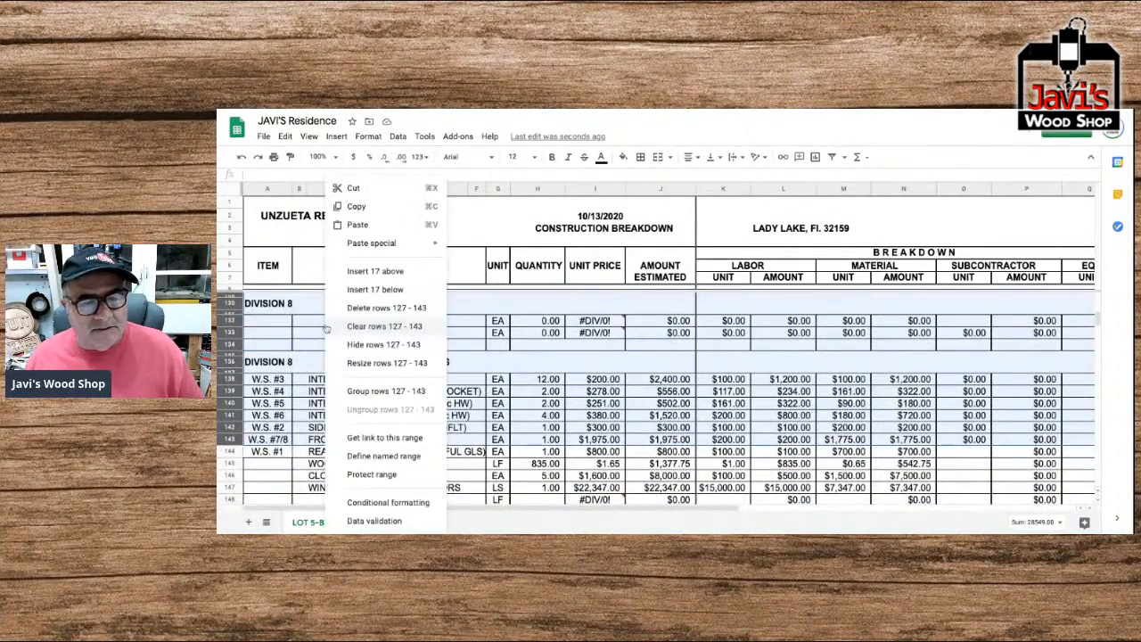
{"action": "left_click", "coordinate": [361, 276]}
{"action": "scroll", "coordinate": [375, 343], "scroll_direction": "up", "scroll_amount": 3}
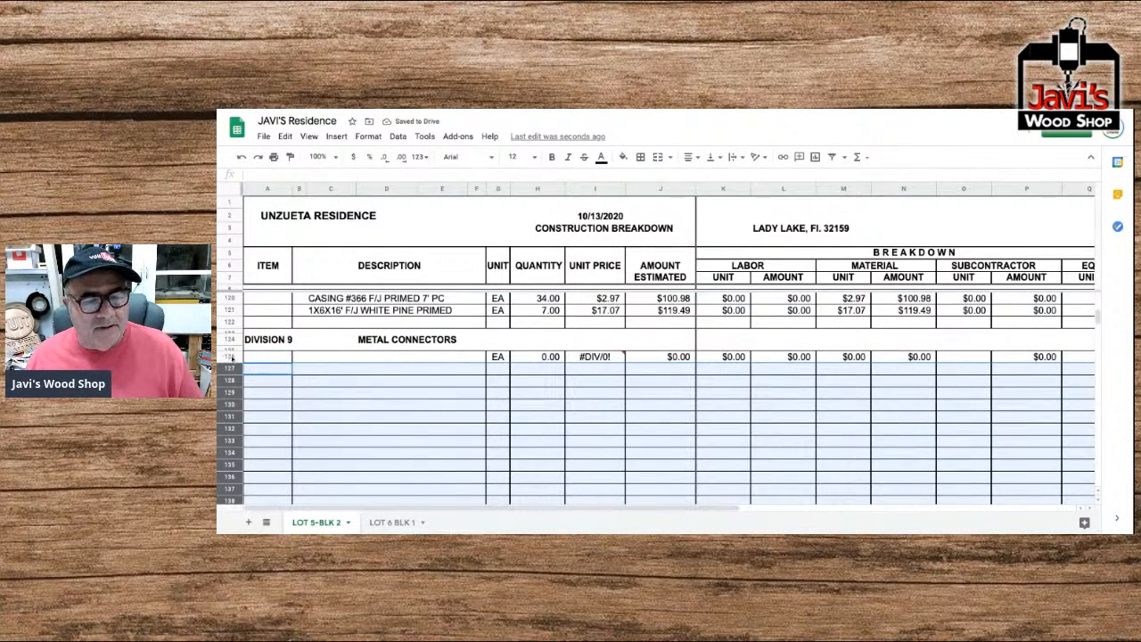
Copy the first Metal Connectors item row from the Item column through the first Remarks column.
{"action": "left_click", "coordinate": [232, 357]}
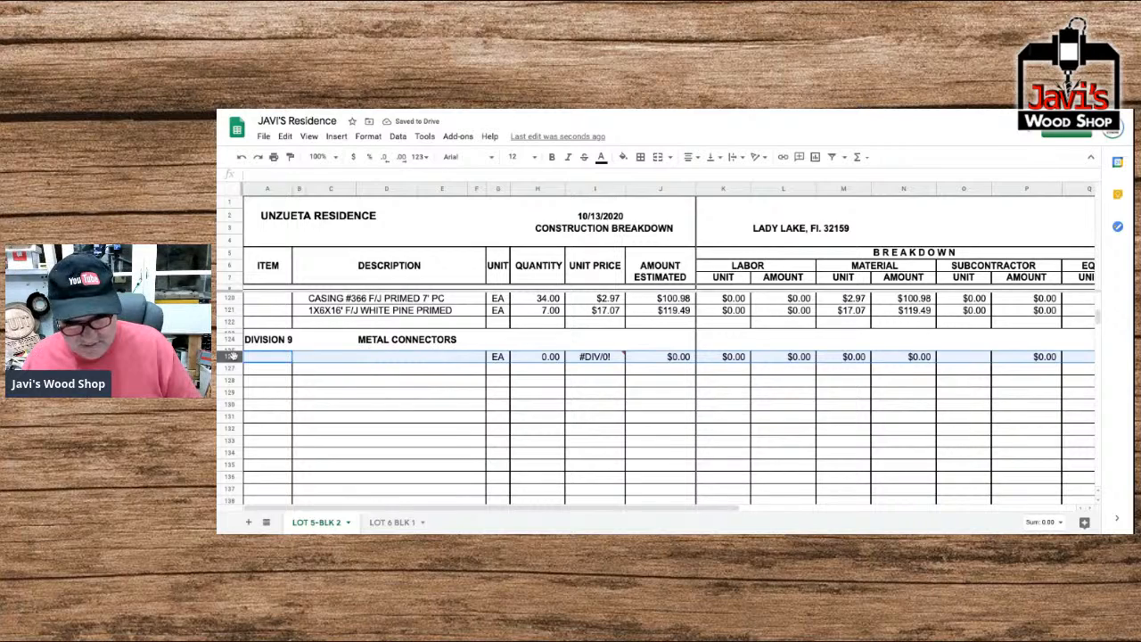
{"action": "left_click_drag", "start_coordinate": [268, 361], "coordinate": [908, 357]}
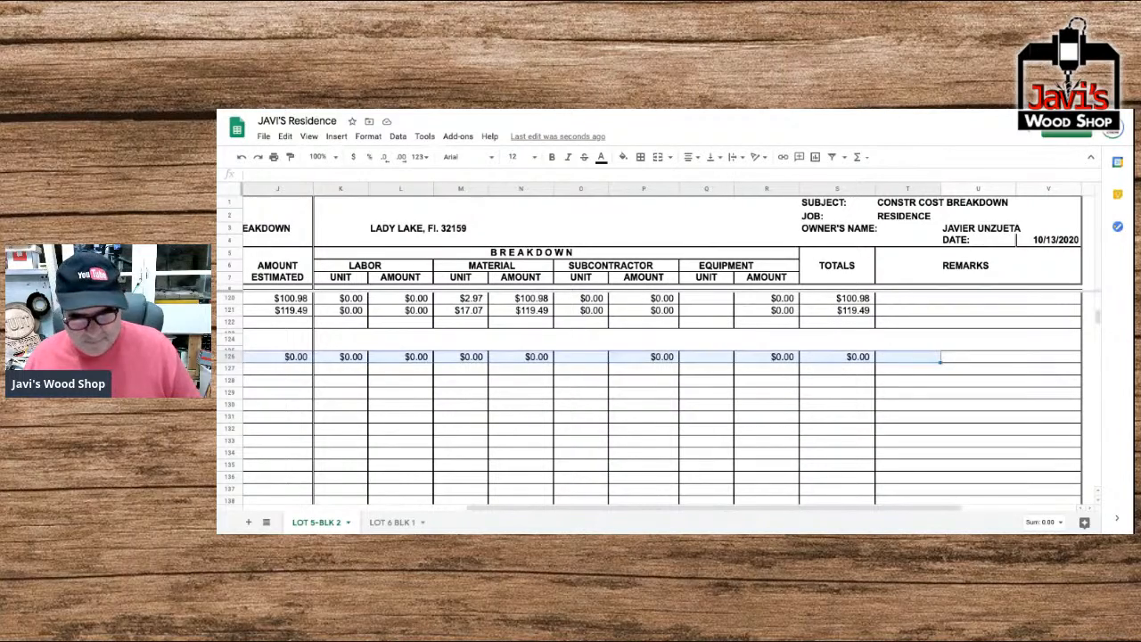
{"action": "key", "text": "ctrl+c"}
{"action": "scroll", "coordinate": [811, 361], "scroll_direction": "left", "scroll_amount": 2}
{"action": "scroll", "coordinate": [812, 361], "scroll_direction": "left", "scroll_amount": 5}
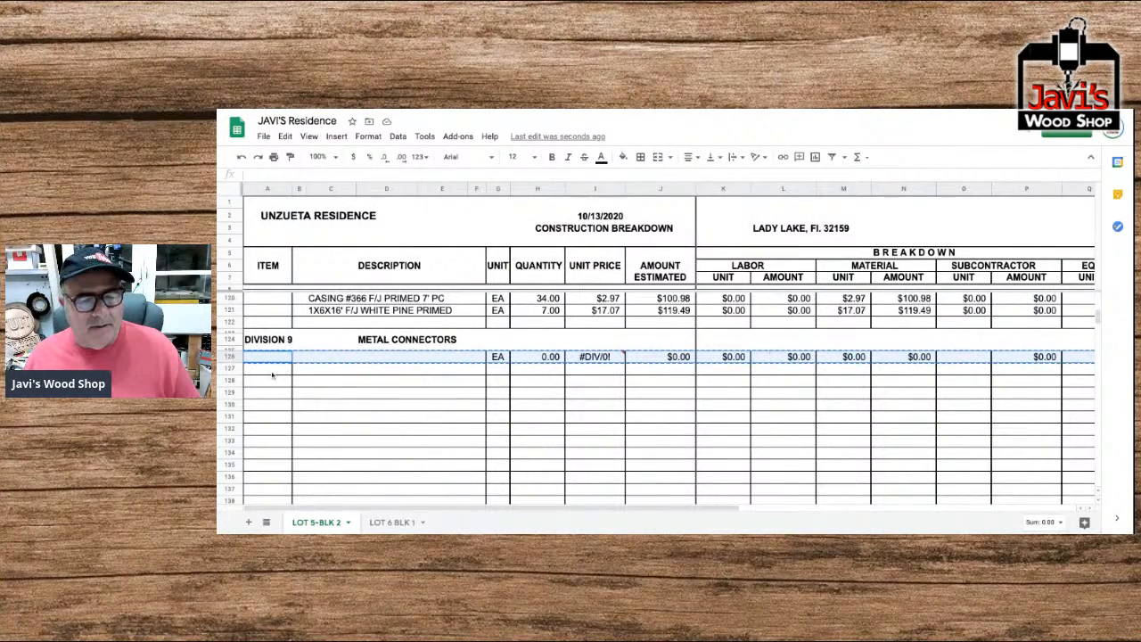
Paste the copied row into every Metal Connectors row from 127 through 145, and select the division's first description cell.
{"action": "left_click", "coordinate": [272, 372]}
{"action": "scroll", "coordinate": [461, 406], "scroll_direction": "down", "scroll_amount": 1}
{"action": "scroll", "coordinate": [461, 406], "scroll_direction": "down", "scroll_amount": 4}
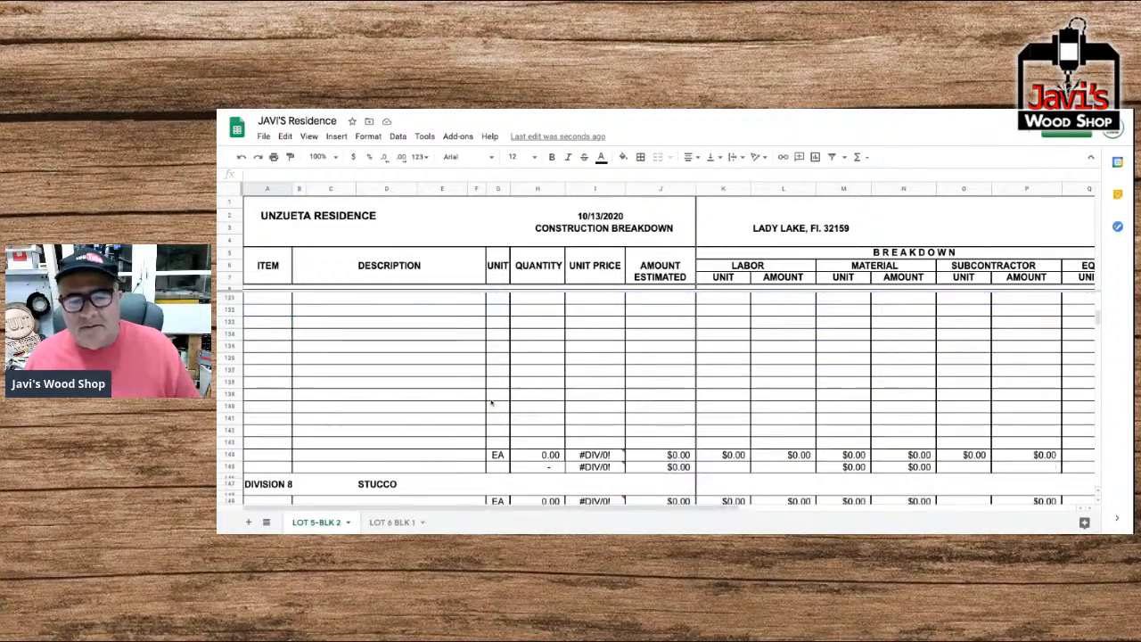
{"action": "scroll", "coordinate": [479, 395], "scroll_direction": "right", "scroll_amount": 1}
{"action": "scroll", "coordinate": [479, 395], "scroll_direction": "right", "scroll_amount": 3}
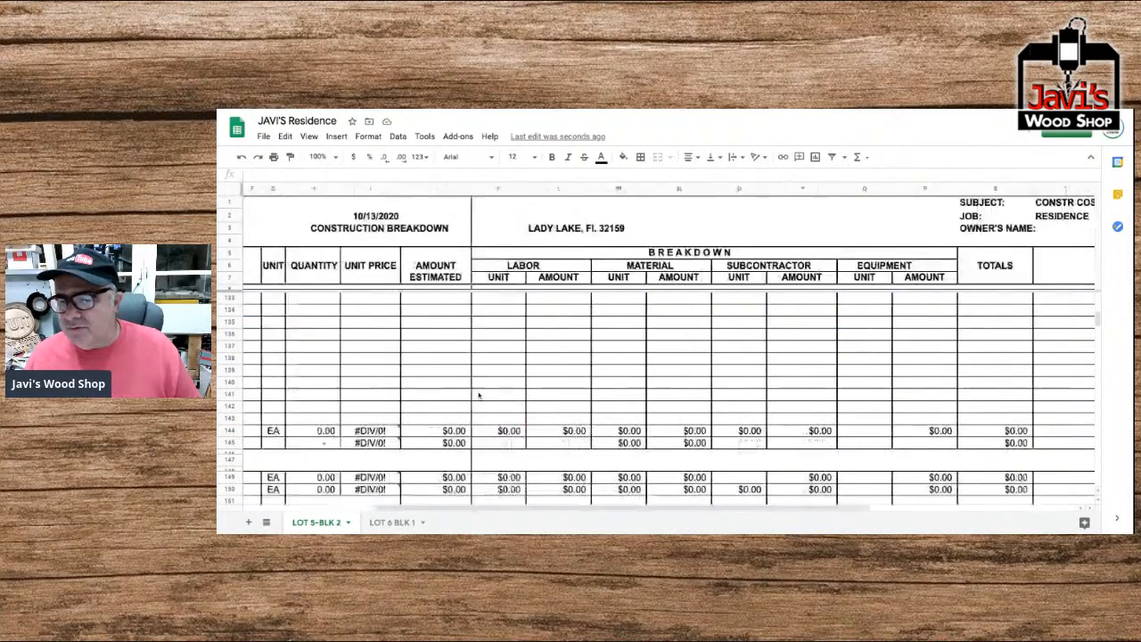
{"action": "scroll", "coordinate": [477, 395], "scroll_direction": "left", "scroll_amount": 3}
{"action": "scroll", "coordinate": [477, 395], "scroll_direction": "left", "scroll_amount": 1}
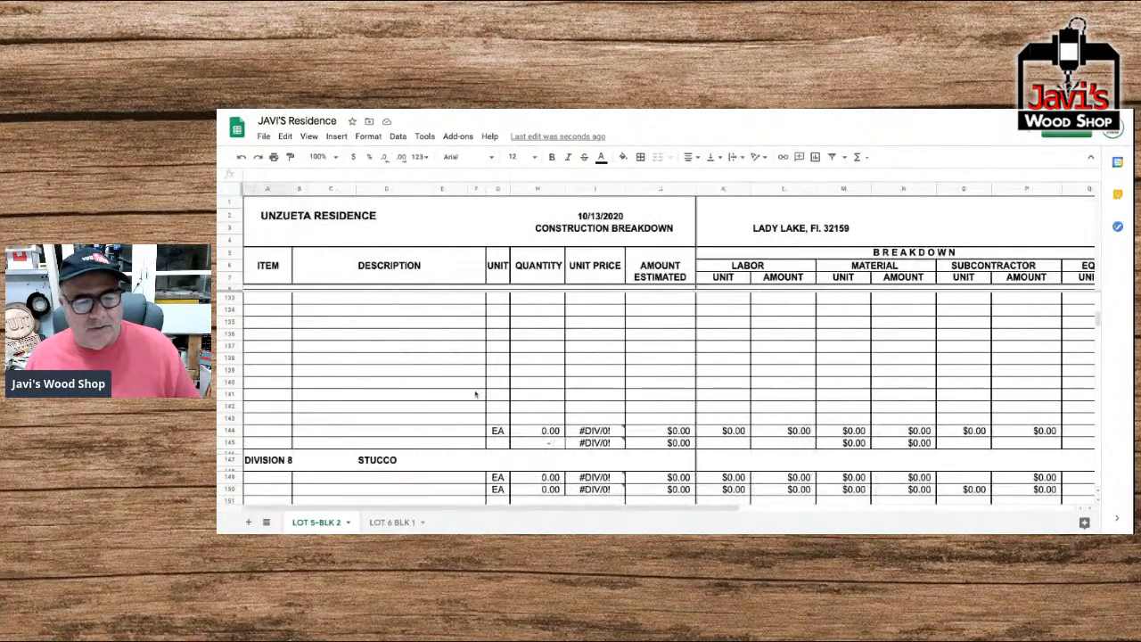
{"action": "scroll", "coordinate": [472, 392], "scroll_direction": "right", "scroll_amount": 4}
{"action": "scroll", "coordinate": [472, 394], "scroll_direction": "right", "scroll_amount": 5}
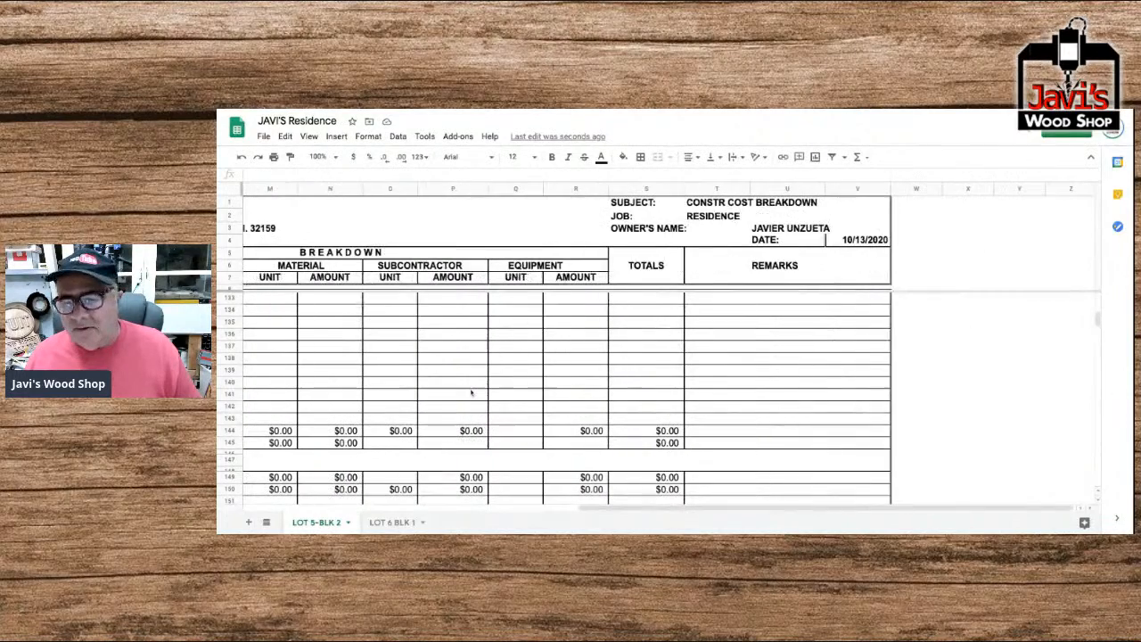
{"action": "scroll", "coordinate": [535, 408], "scroll_direction": "down", "scroll_amount": 3}
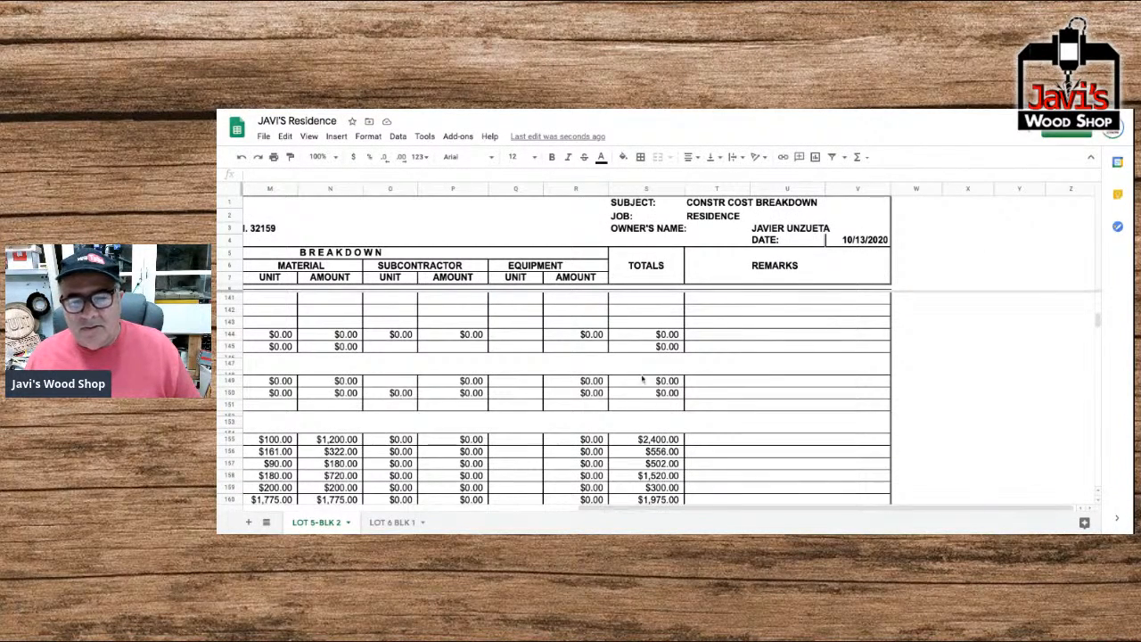
{"action": "left_click", "coordinate": [698, 349], "text": "shift"}
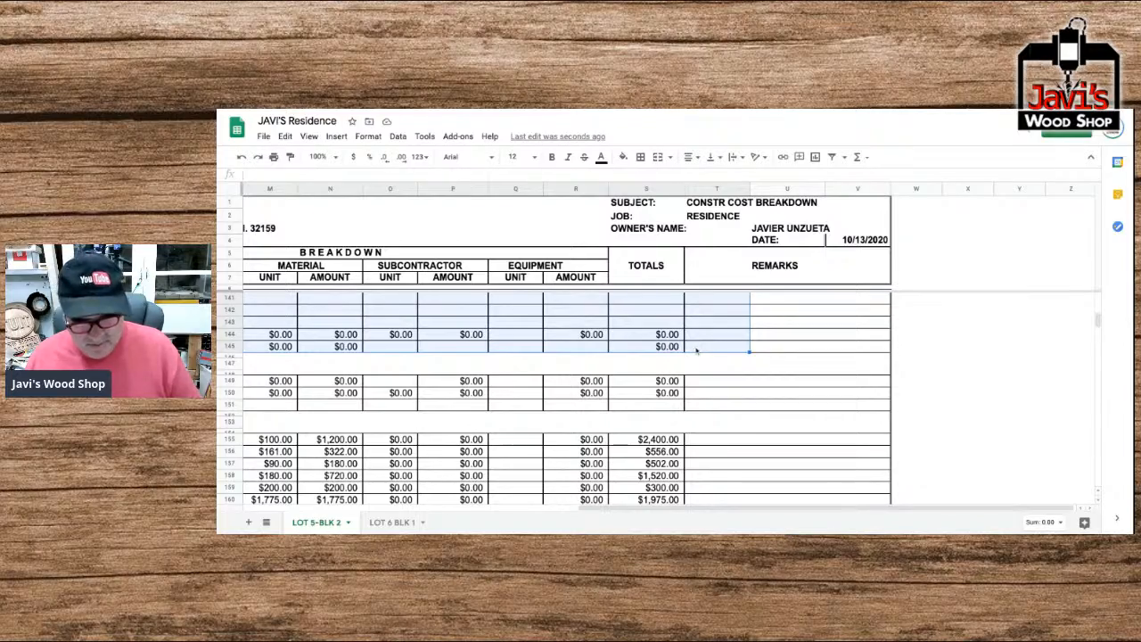
{"action": "key", "text": "ctrl+v"}
{"action": "scroll", "coordinate": [606, 347], "scroll_direction": "left", "scroll_amount": 10}
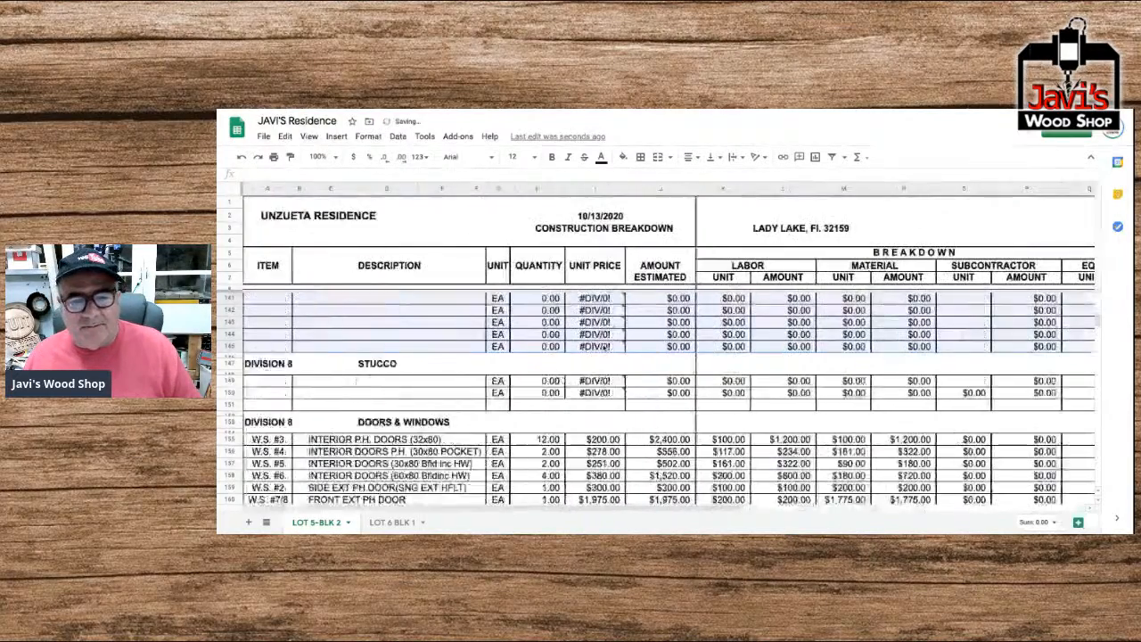
{"action": "scroll", "coordinate": [605, 348], "scroll_direction": "up", "scroll_amount": 10}
{"action": "scroll", "coordinate": [323, 405], "scroll_direction": "down", "scroll_amount": 2}
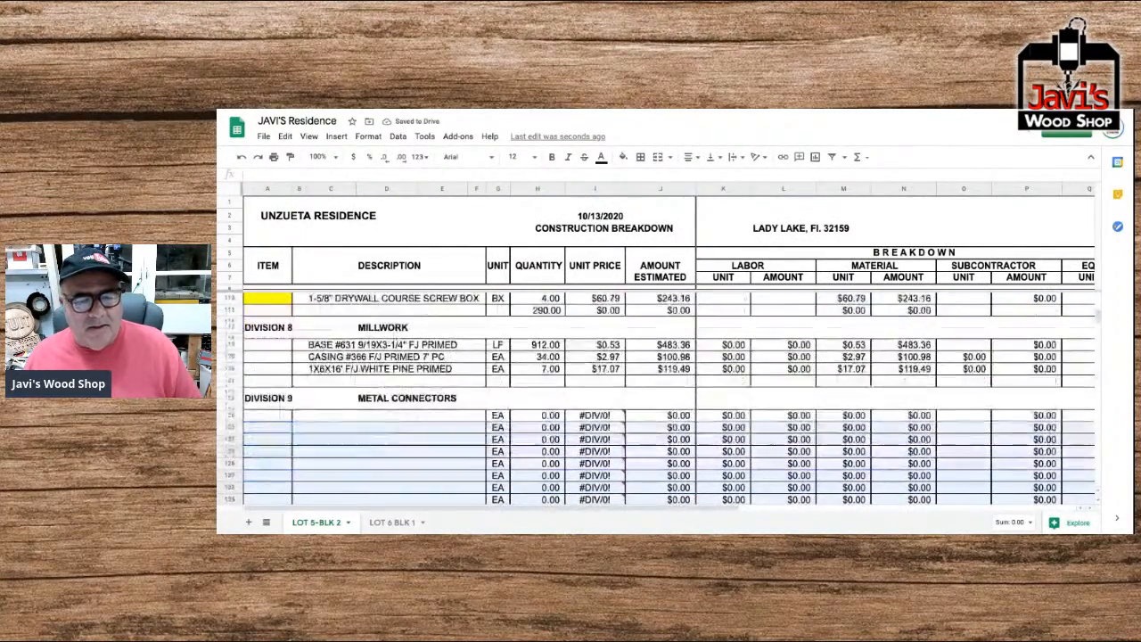
{"action": "left_click", "coordinate": [323, 405]}
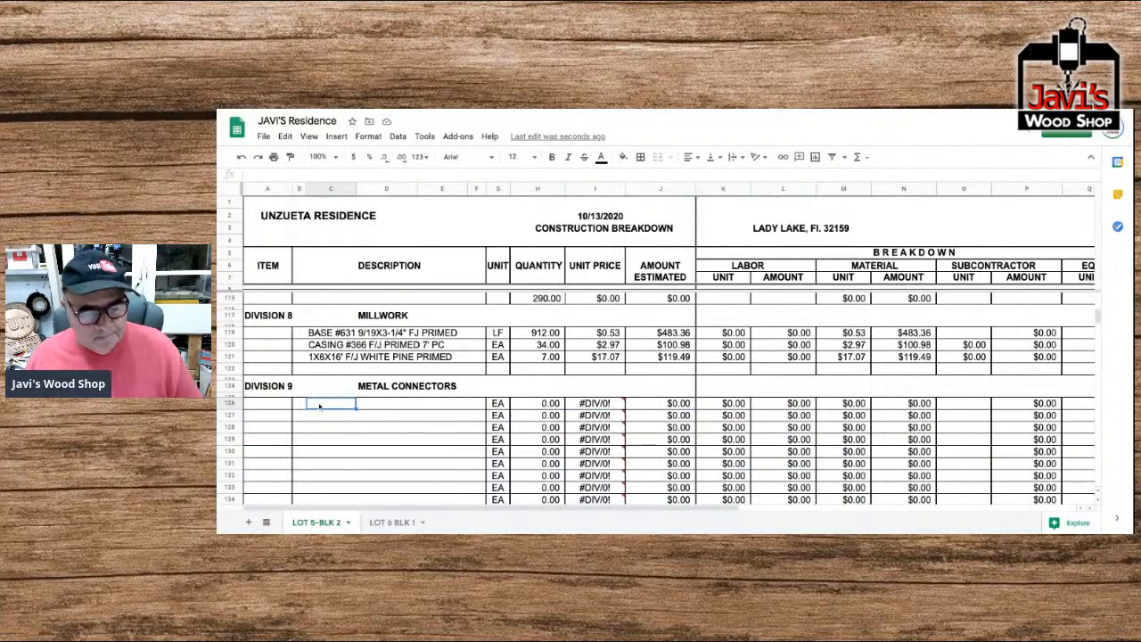
Fill the Item cells of the three Division 8 Millwork rows with yellow.
{"action": "left_click_drag", "start_coordinate": [267, 333], "coordinate": [268, 357]}
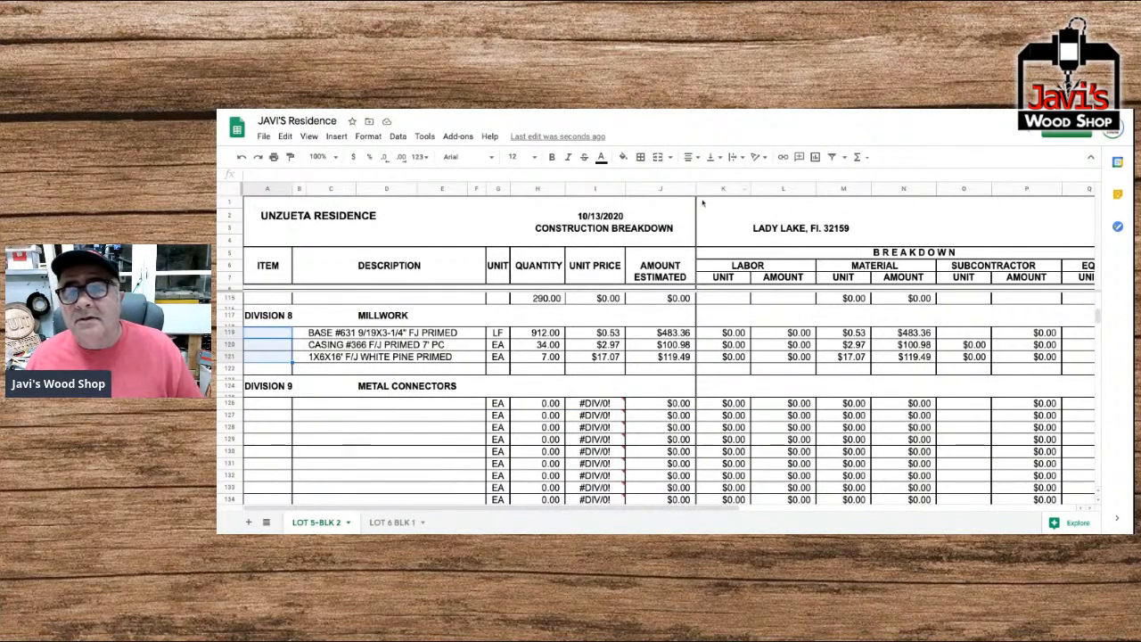
{"action": "left_click", "coordinate": [622, 157]}
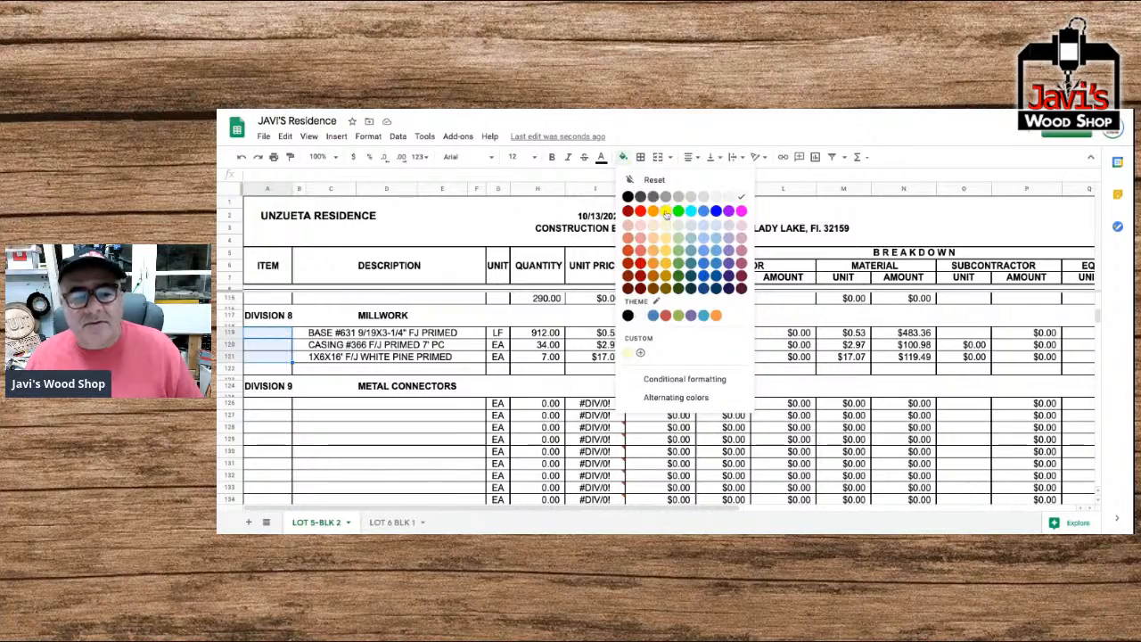
{"action": "left_click", "coordinate": [665, 210]}
{"action": "scroll", "coordinate": [312, 335], "scroll_direction": "up", "scroll_amount": 2}
{"action": "scroll", "coordinate": [311, 335], "scroll_direction": "up", "scroll_amount": 4}
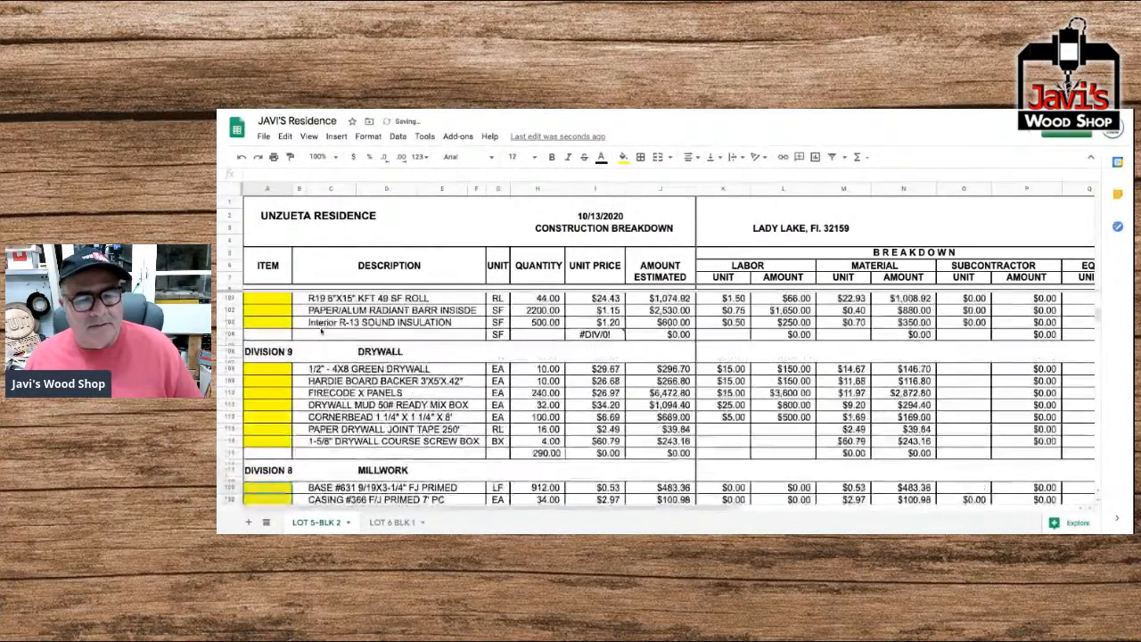
Enter "MTS12 STRAP TIE SIMPSON" as the description in the first Division 9 Metal Connectors row.
{"action": "scroll", "coordinate": [317, 332], "scroll_direction": "down", "scroll_amount": 7}
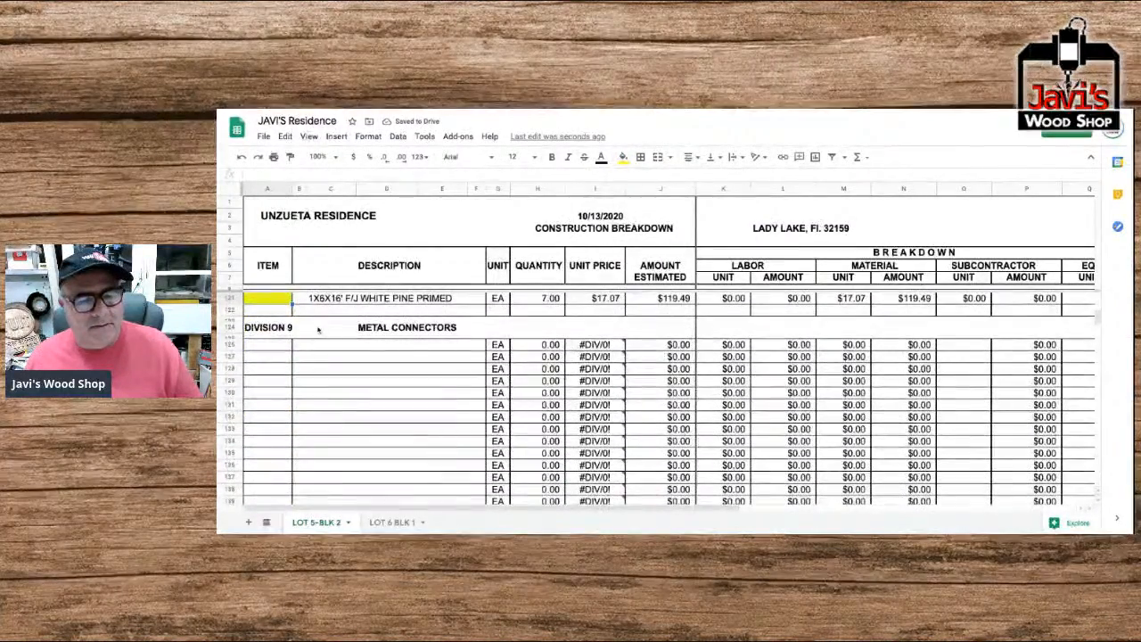
{"action": "left_click", "coordinate": [306, 345]}
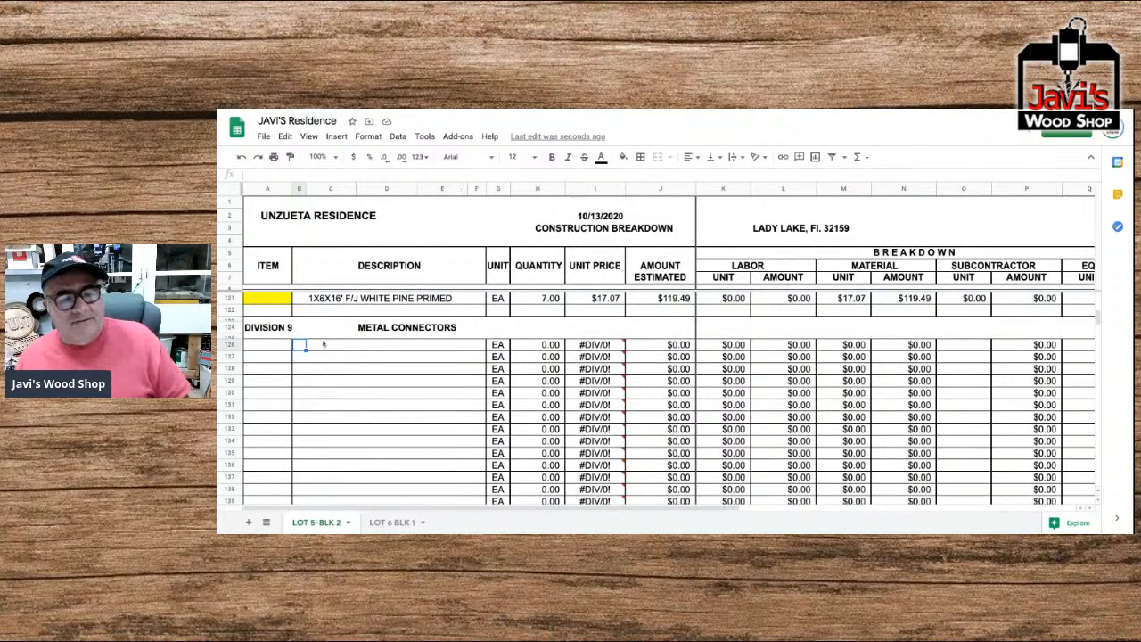
{"action": "left_click", "coordinate": [331, 345]}
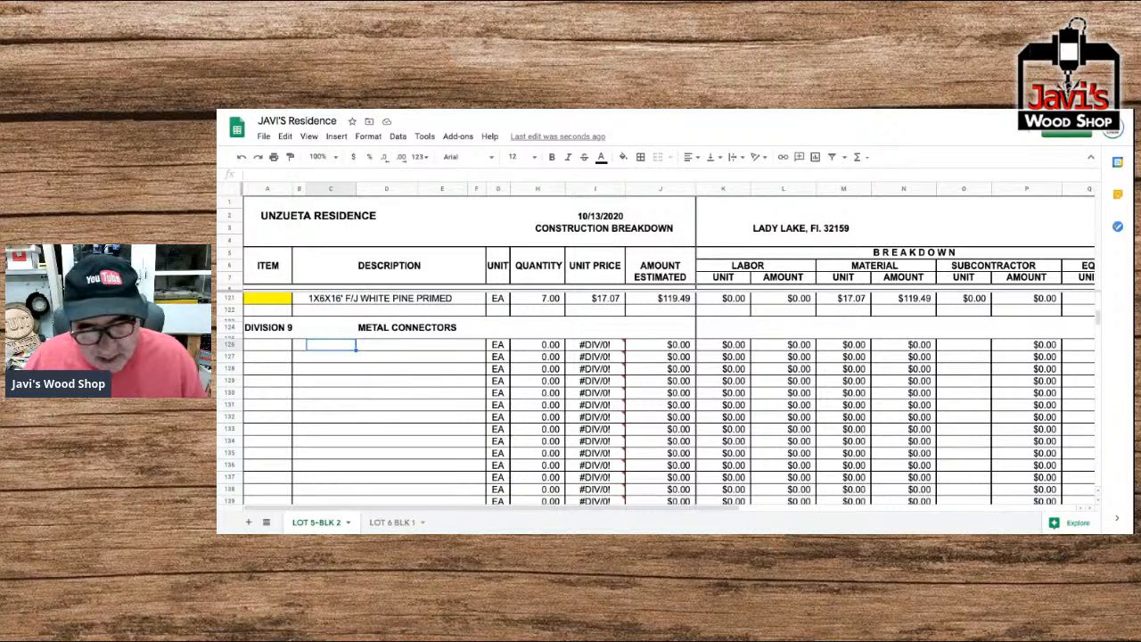
{"action": "type", "text": "MTS"}
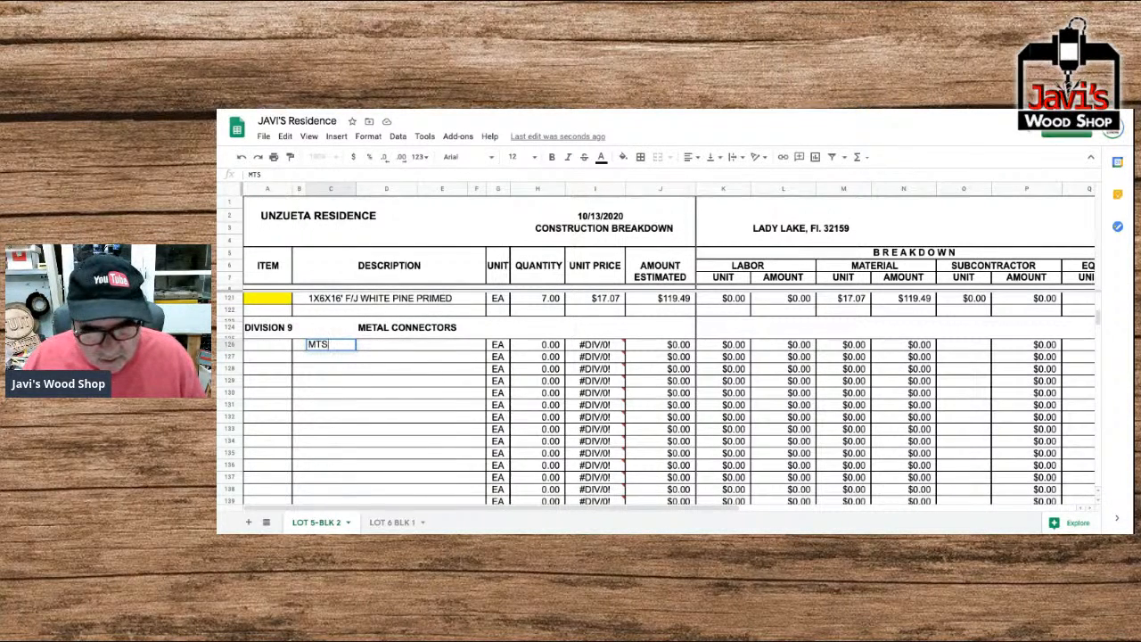
{"action": "type", "text": "12"}
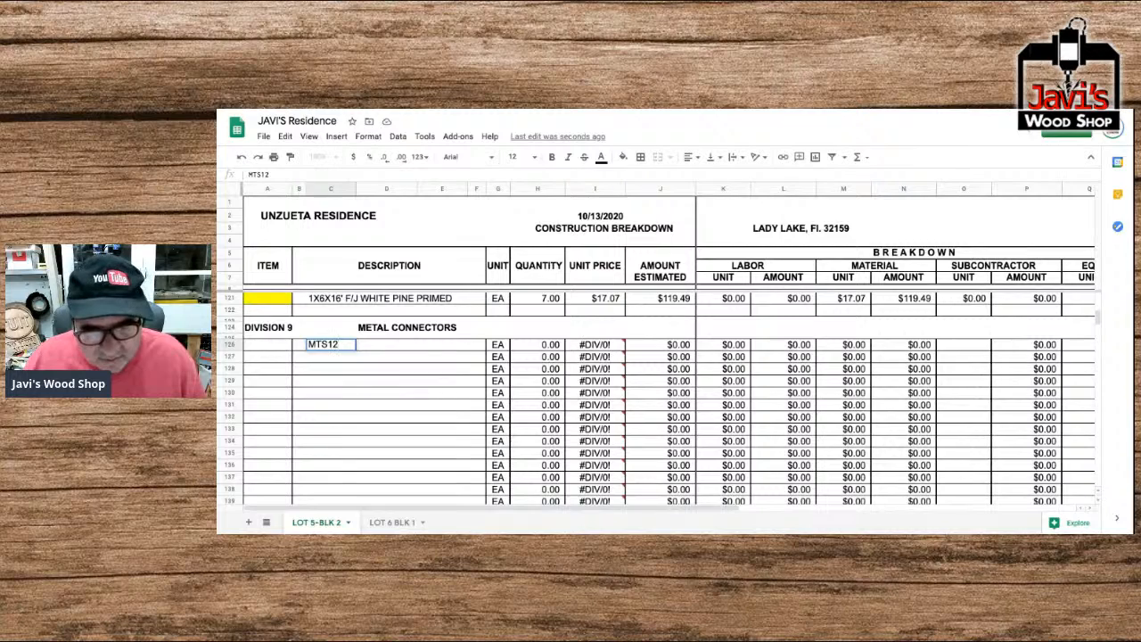
{"action": "type", "text": " STRAP "}
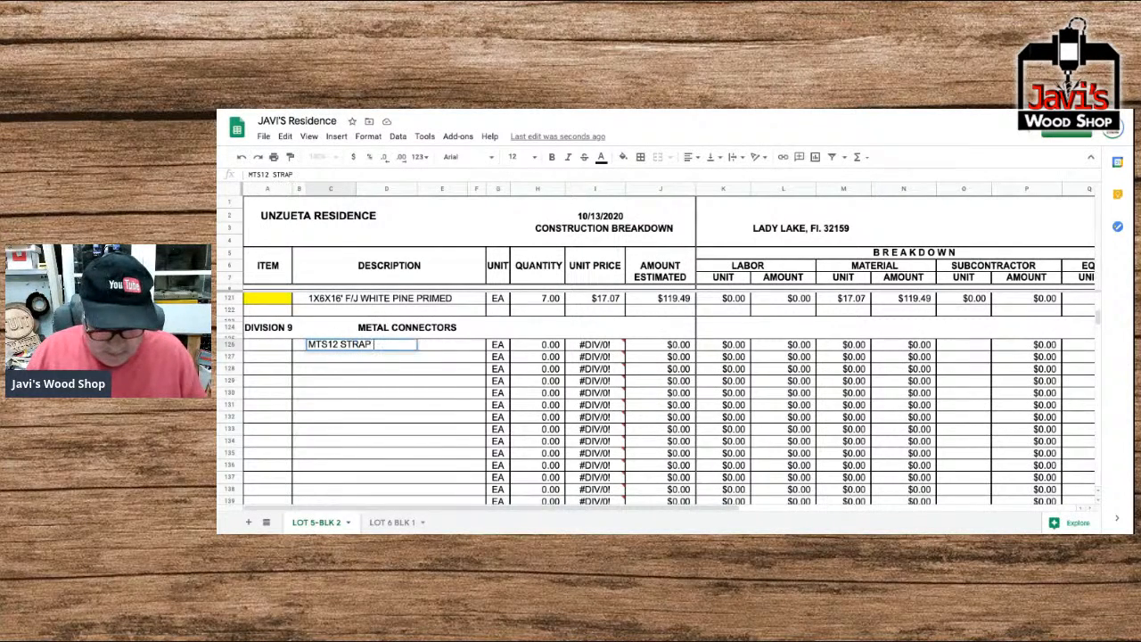
{"action": "type", "text": "TIE SIMPSON"}
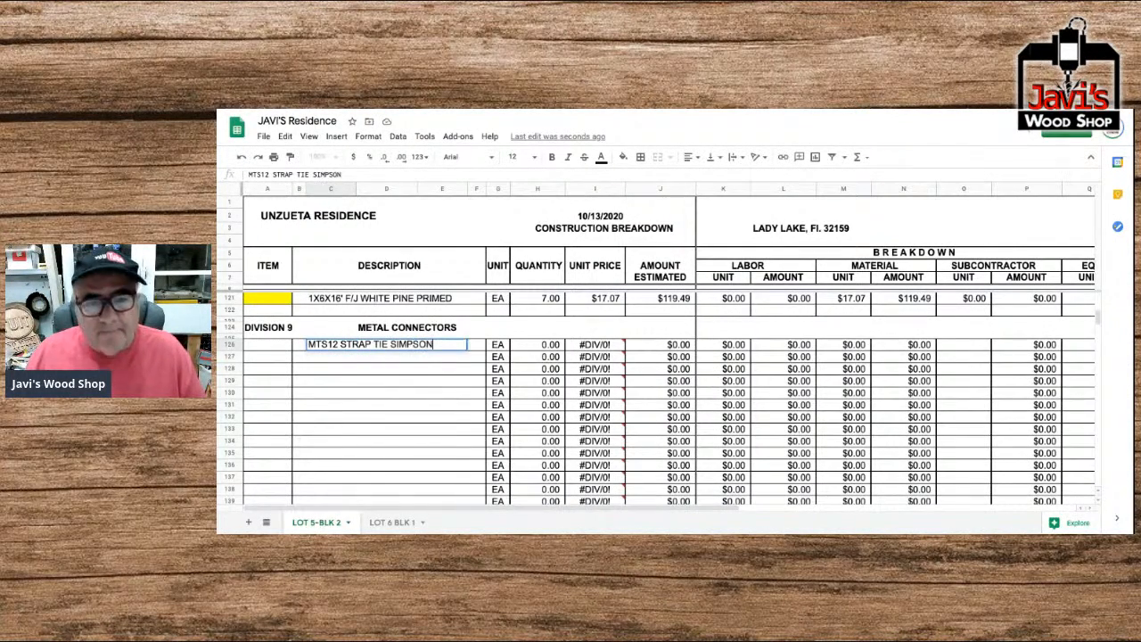
{"action": "key", "text": "Return"}
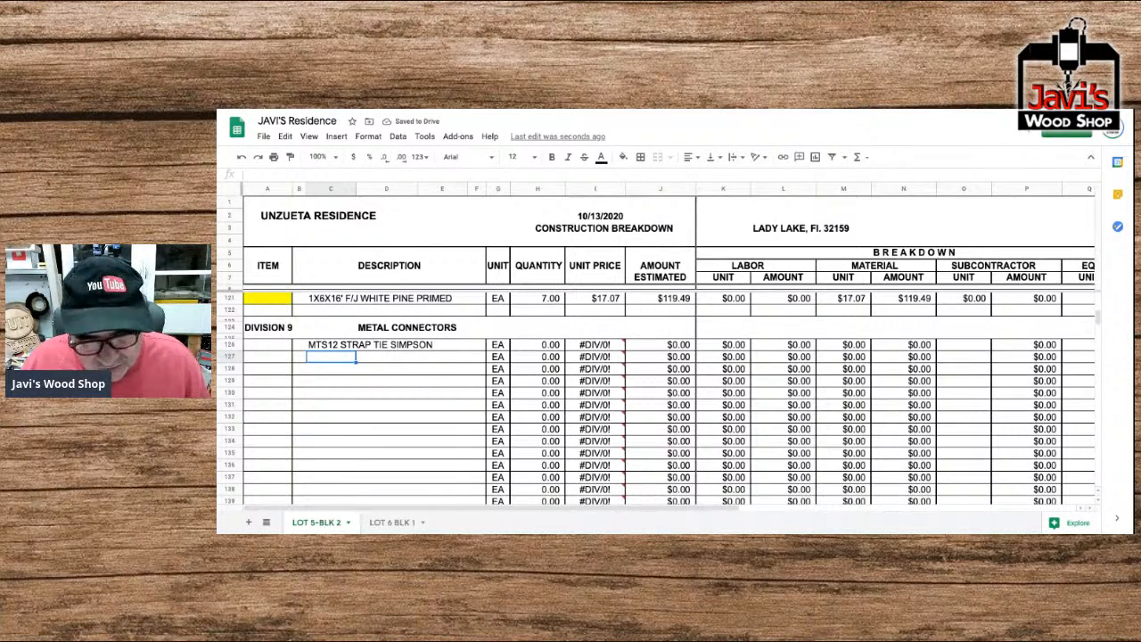
Enter "ABU66Z ZMAX POST BTM SIMPSON" as the description in the second Metal Connectors row, row 127.
{"action": "type", "text": "ABU"}
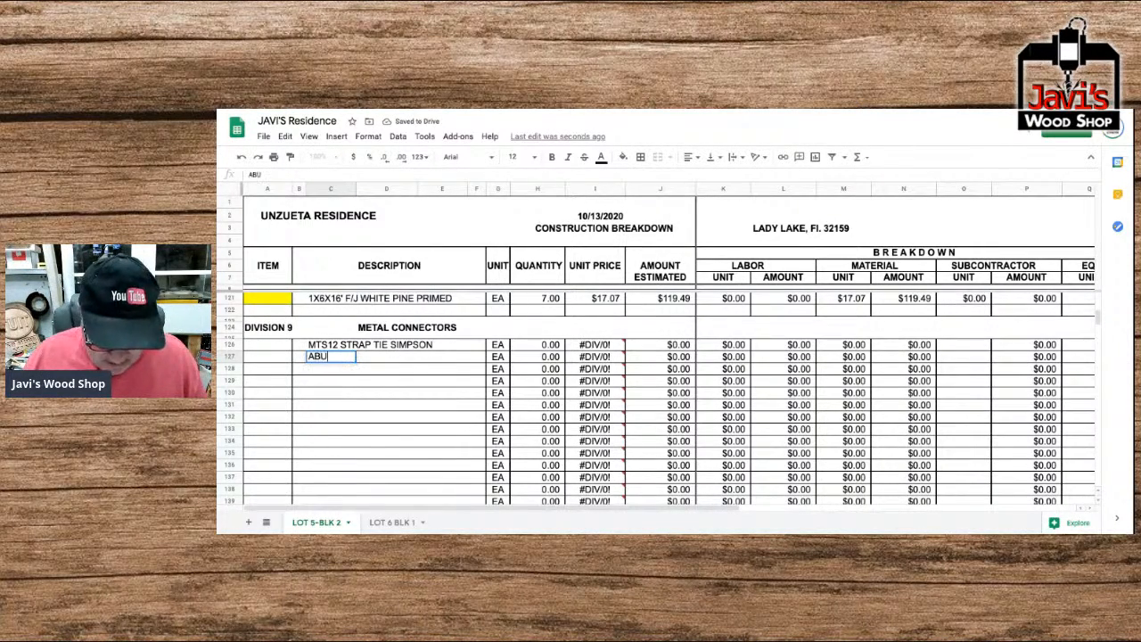
{"action": "type", "text": "66Z"}
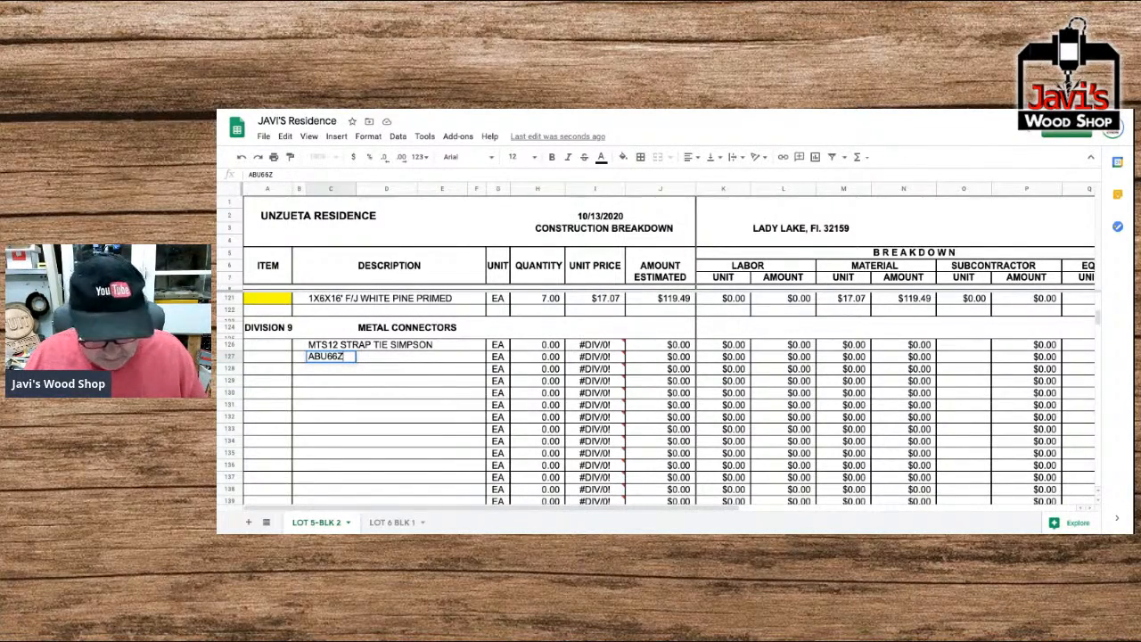
{"action": "type", "text": "ZMA"}
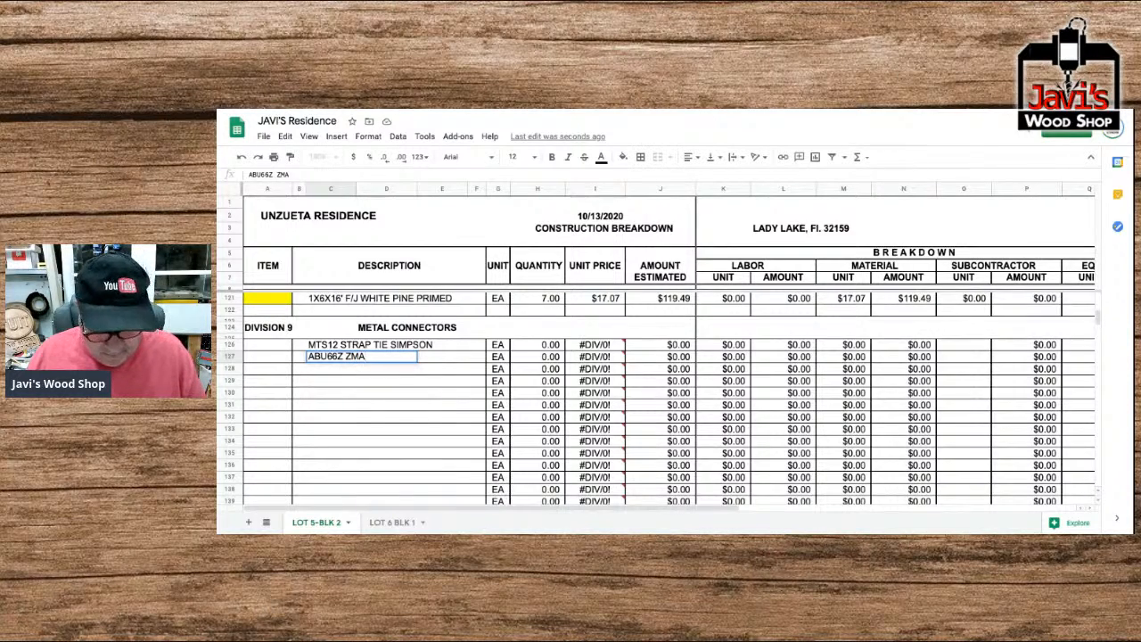
{"action": "type", "text": "X "}
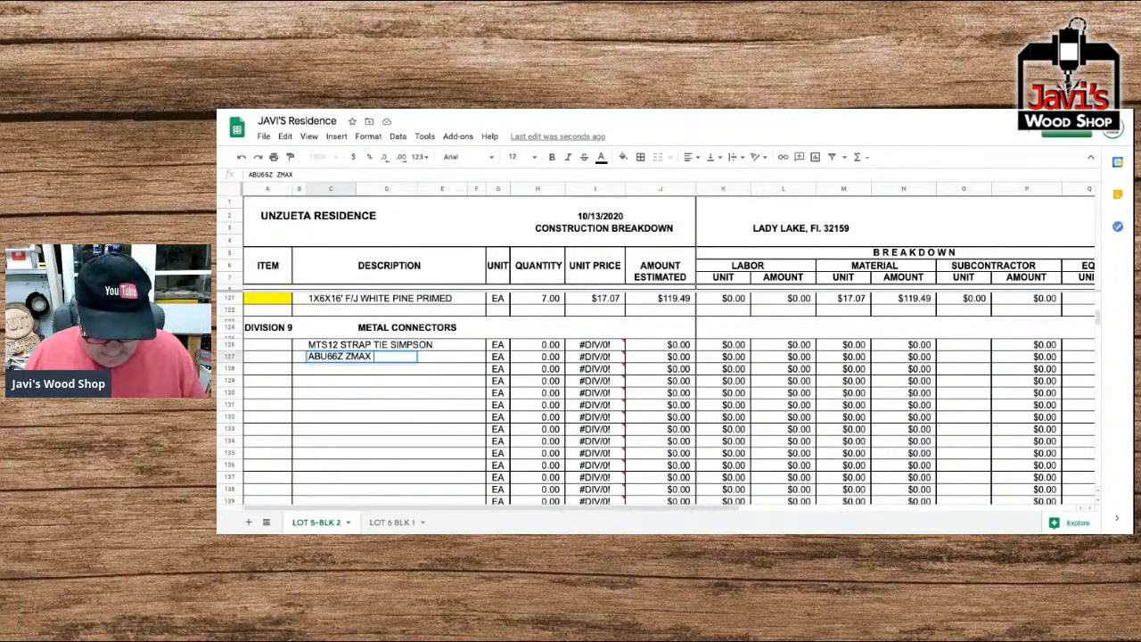
{"action": "type", "text": "POST BTM SIMPSON"}
{"action": "key", "text": "Return"}
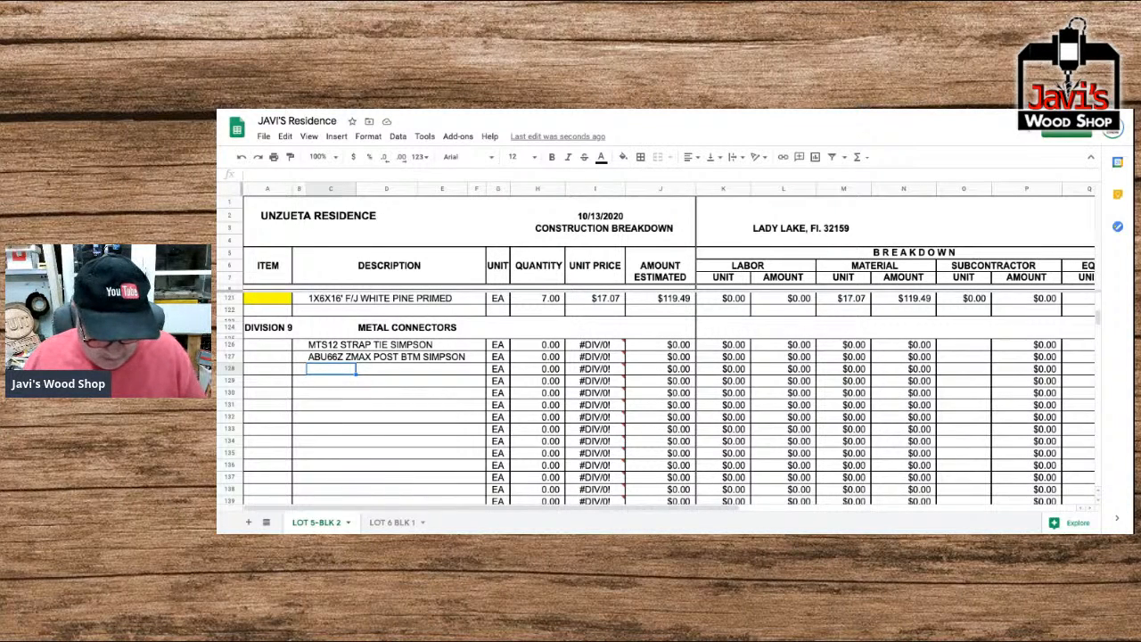
Enter the descriptions "LCE4Z" in row 128 and "AC6Z ZMAX POST CAPS SIMPSON" in row 129 of Metal Connectors.
{"action": "type", "text": "LCE"}
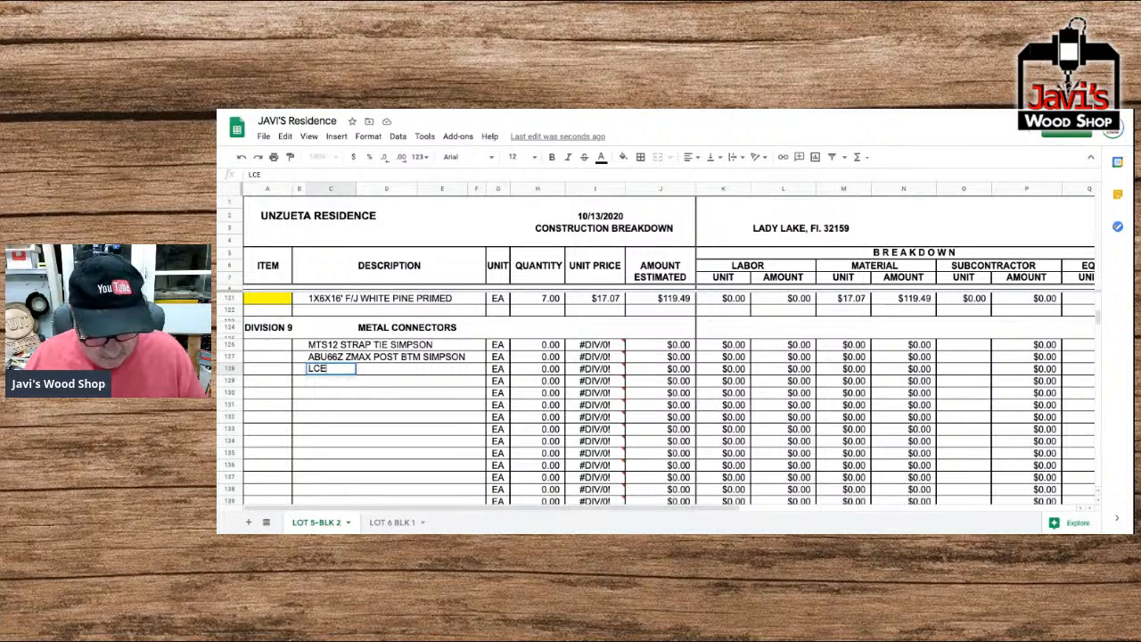
{"action": "type", "text": "4Z"}
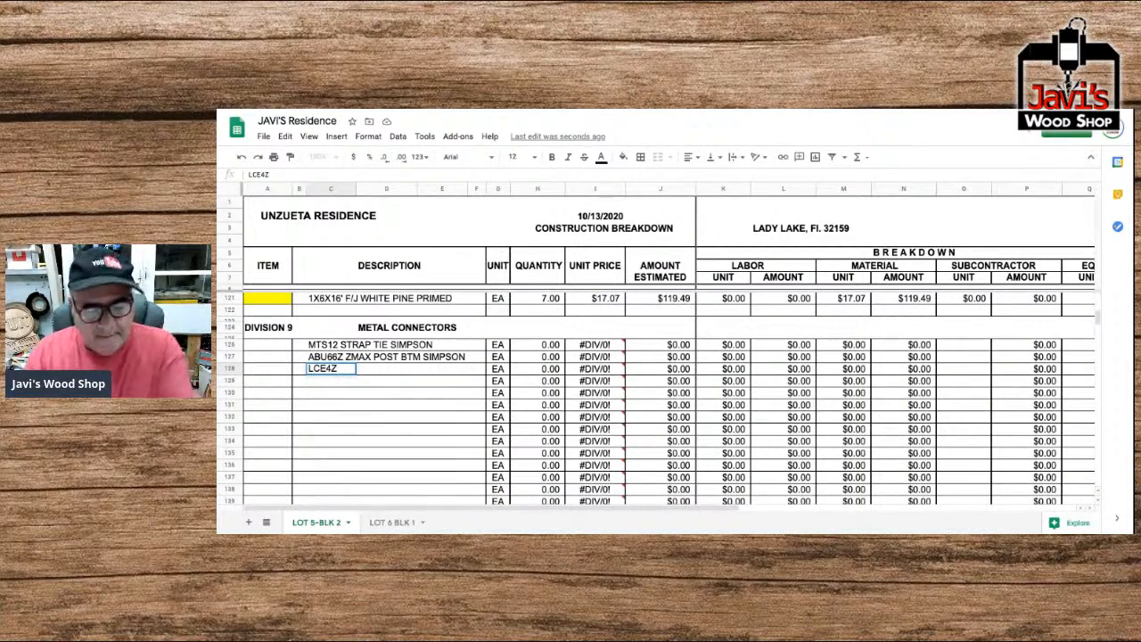
{"action": "key", "text": "Return"}
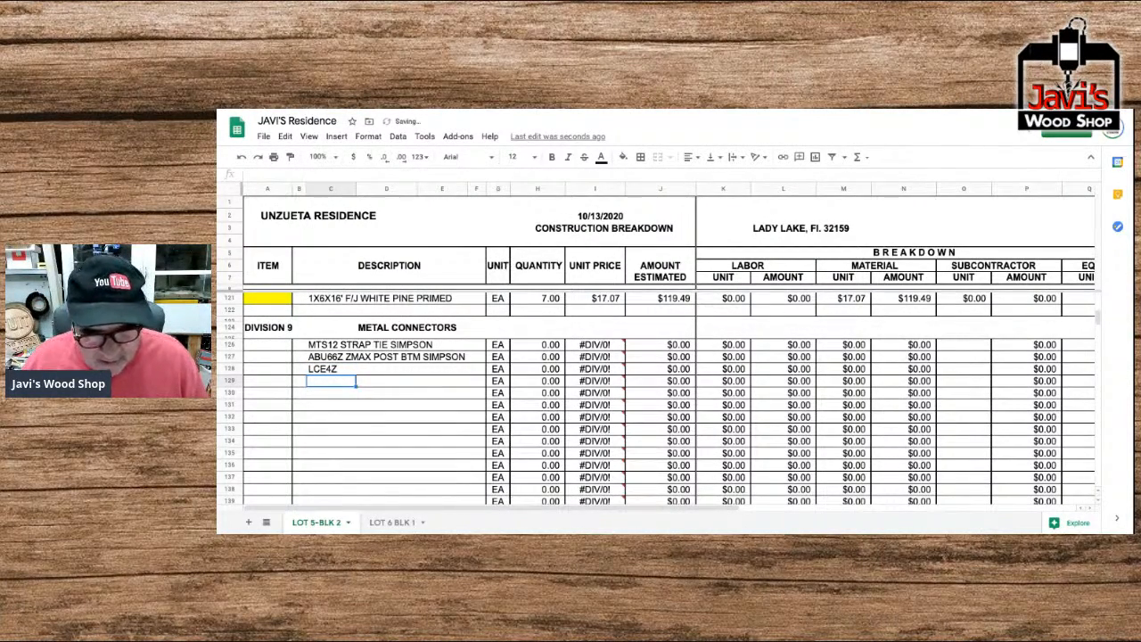
{"action": "type", "text": "AC6"}
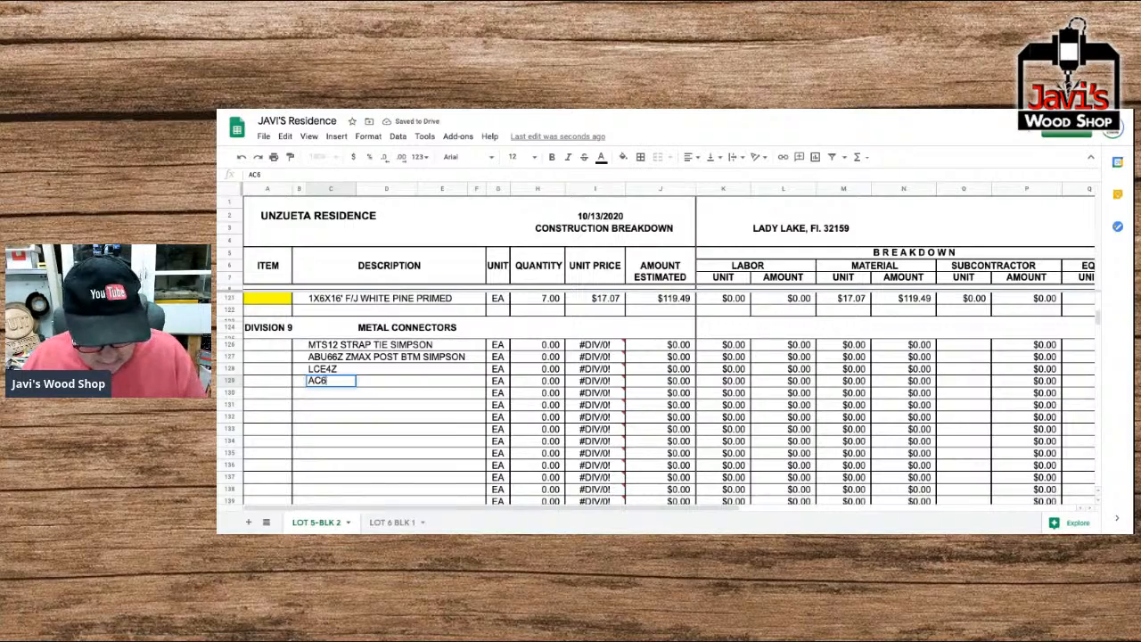
{"action": "type", "text": "Z"}
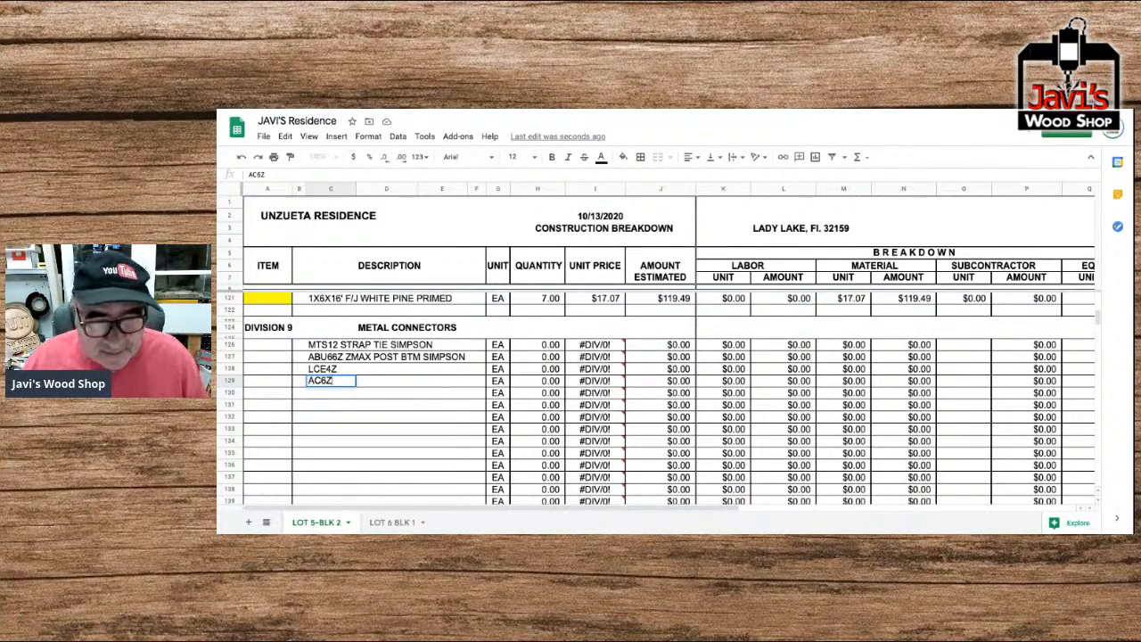
{"action": "type", "text": " Z"}
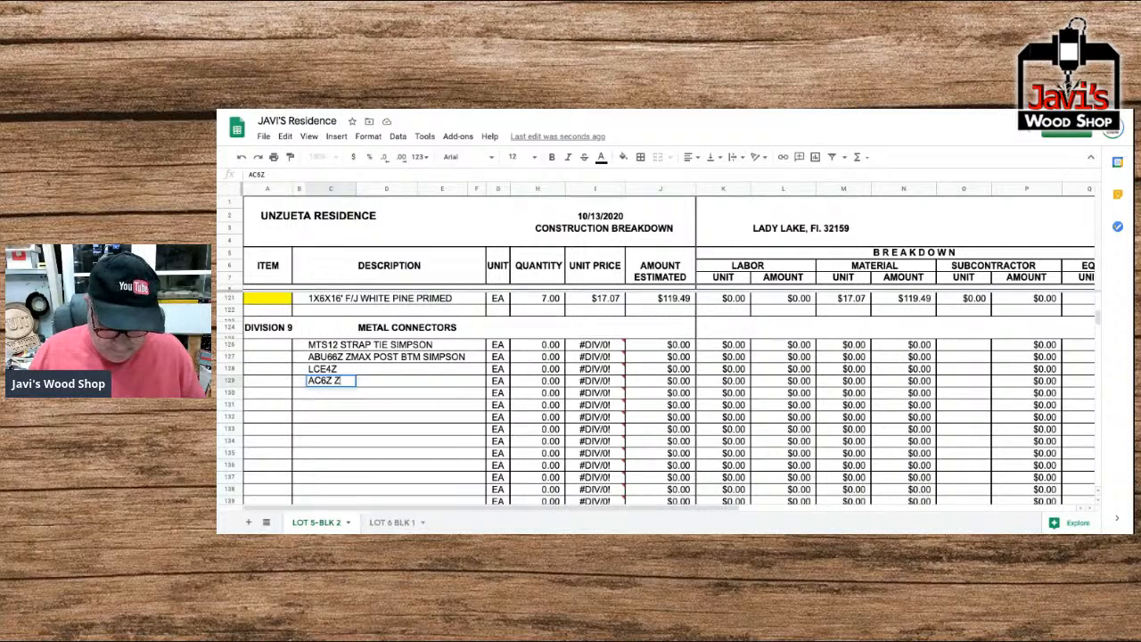
{"action": "type", "text": "MAX POST "}
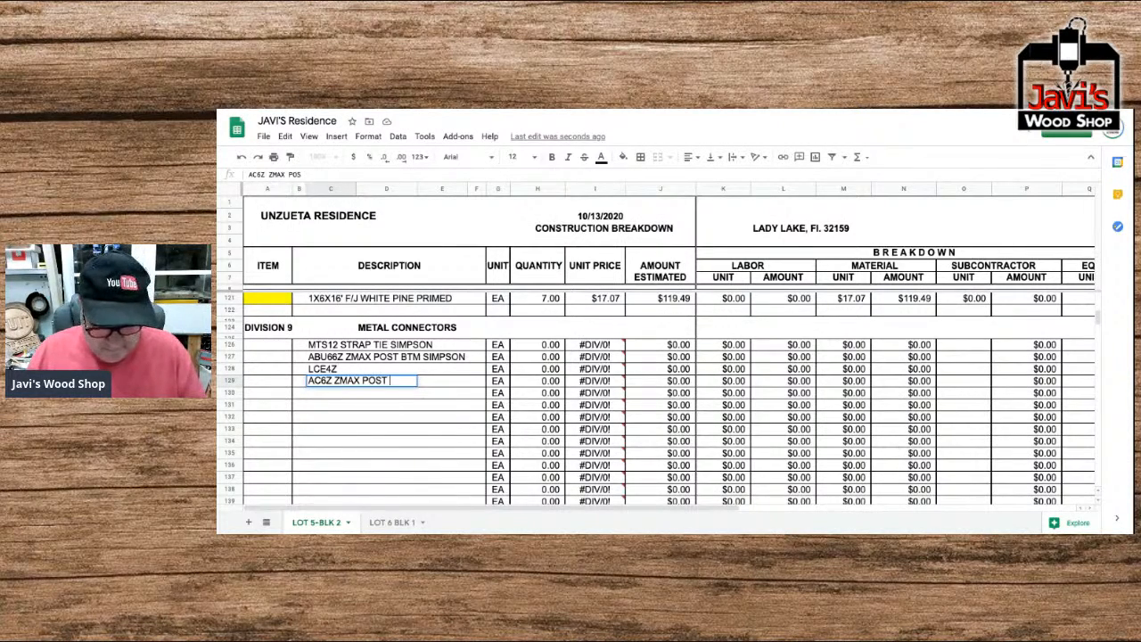
{"action": "type", "text": "CAPS SIMP"}
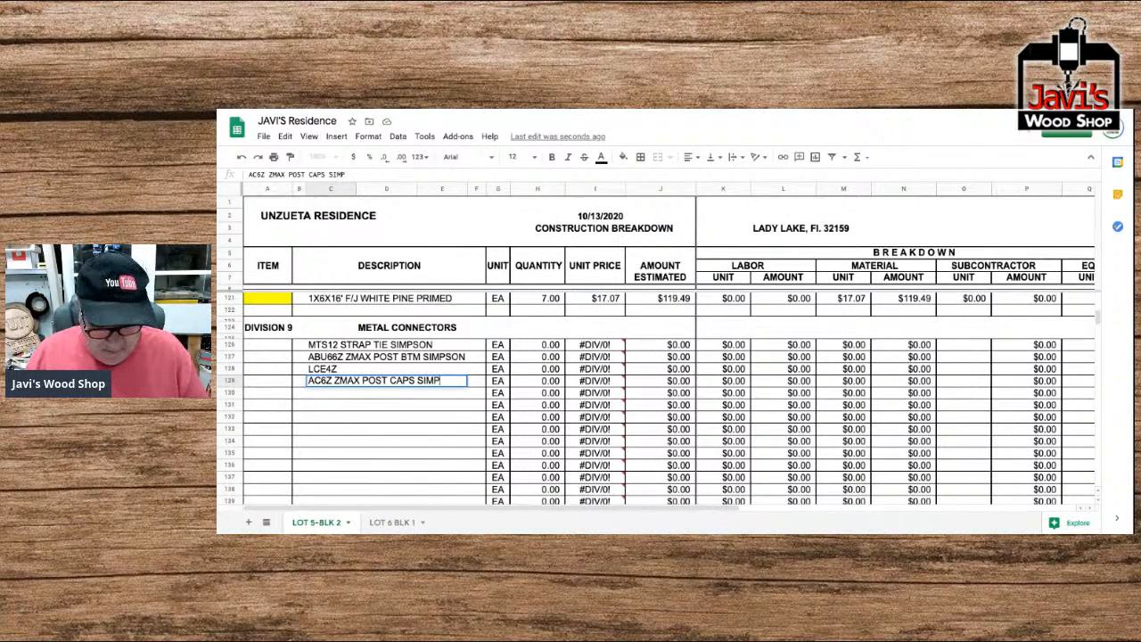
{"action": "type", "text": "SON"}
{"action": "key", "text": "Return"}
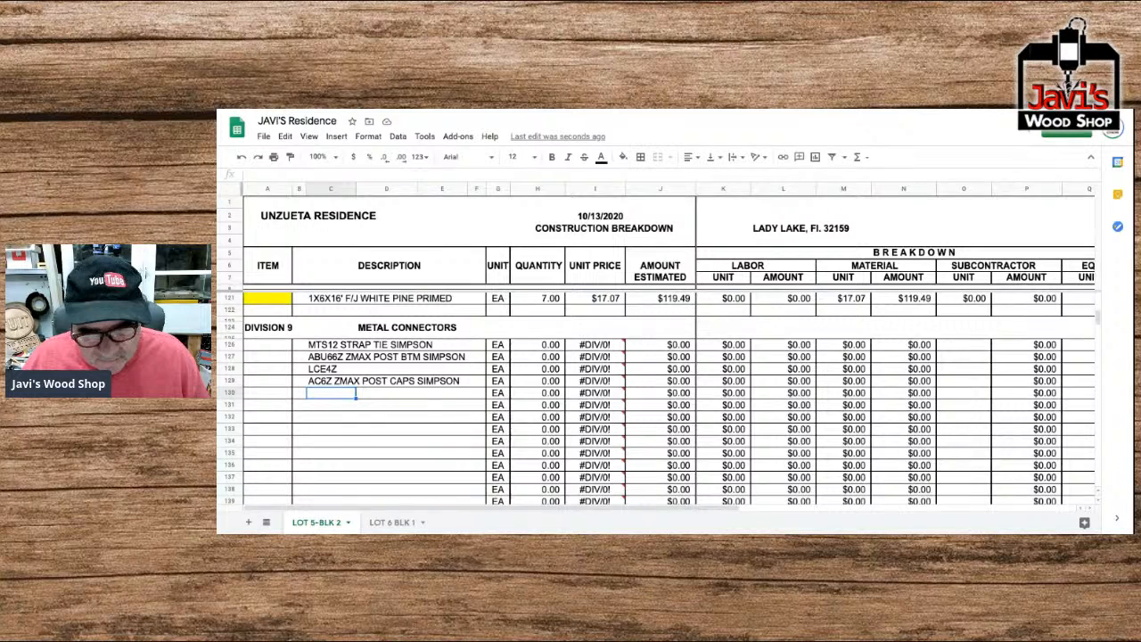
Enter "HUC410 SIMPSON HANGAR" as the description in Metal Connectors row 130.
{"action": "type", "text": "HU"}
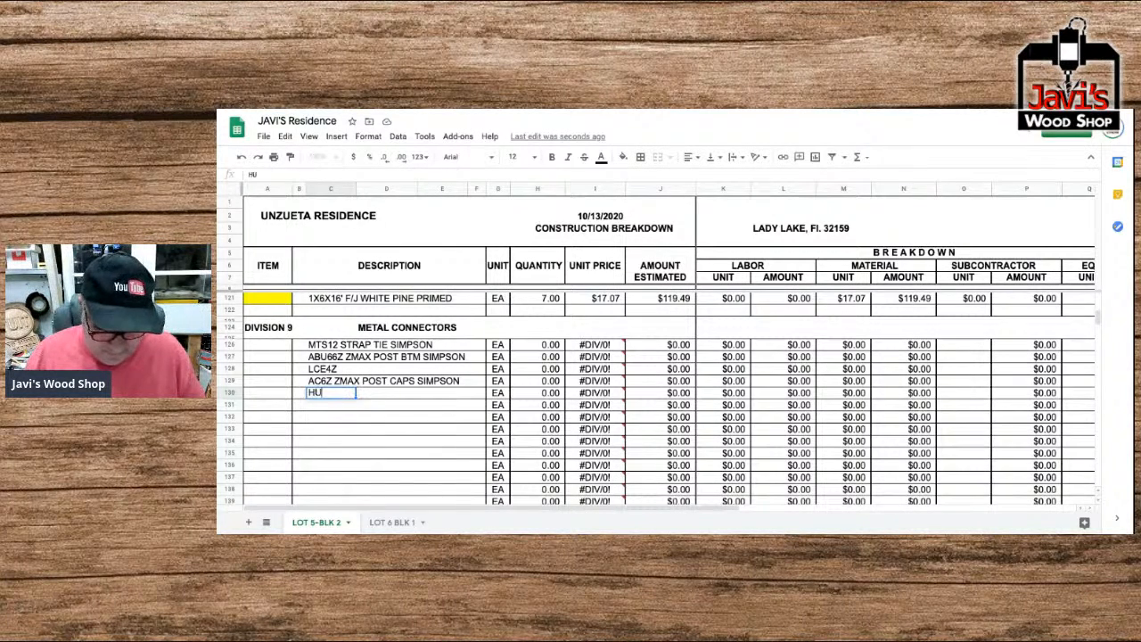
{"action": "type", "text": "C410"}
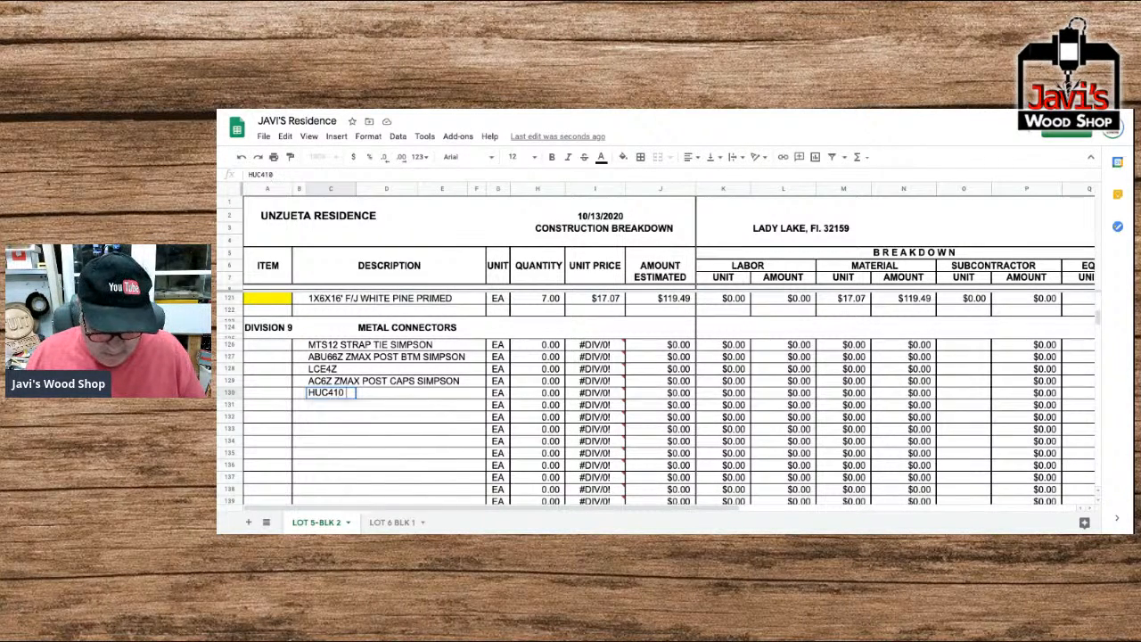
{"action": "type", "text": " SIM"}
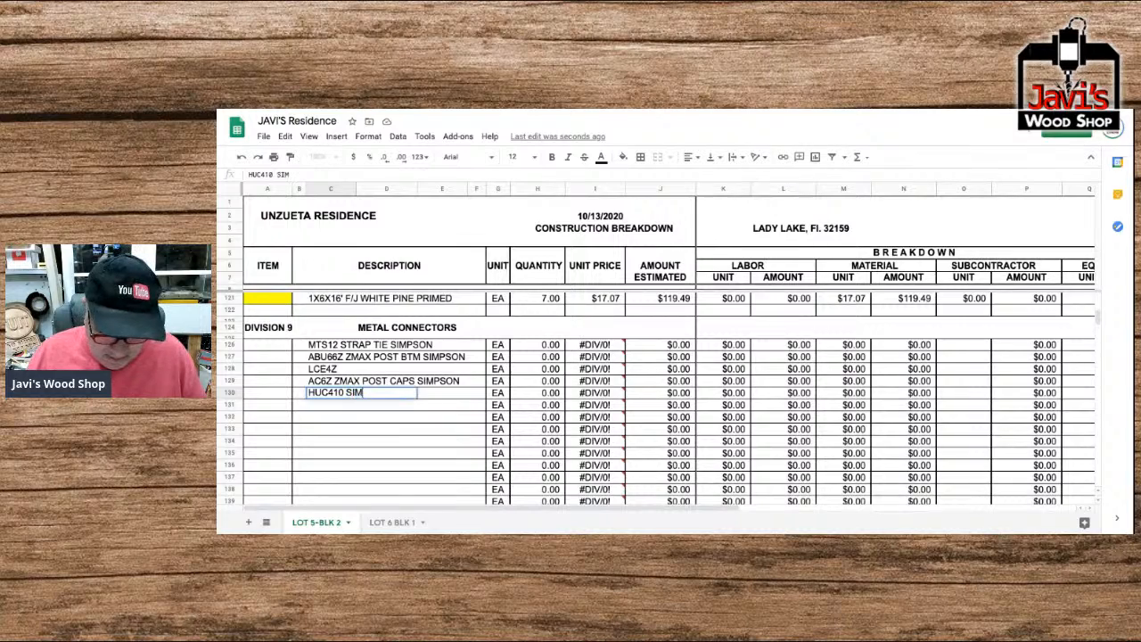
{"action": "type", "text": "PSON HANGAR"}
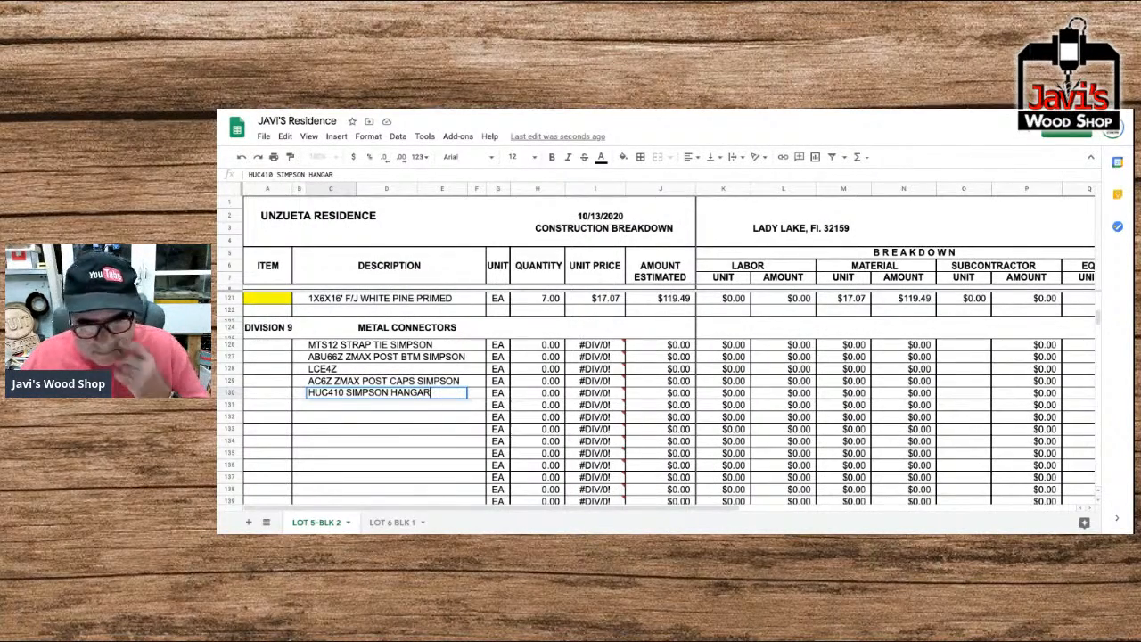
{"action": "key", "text": "Return"}
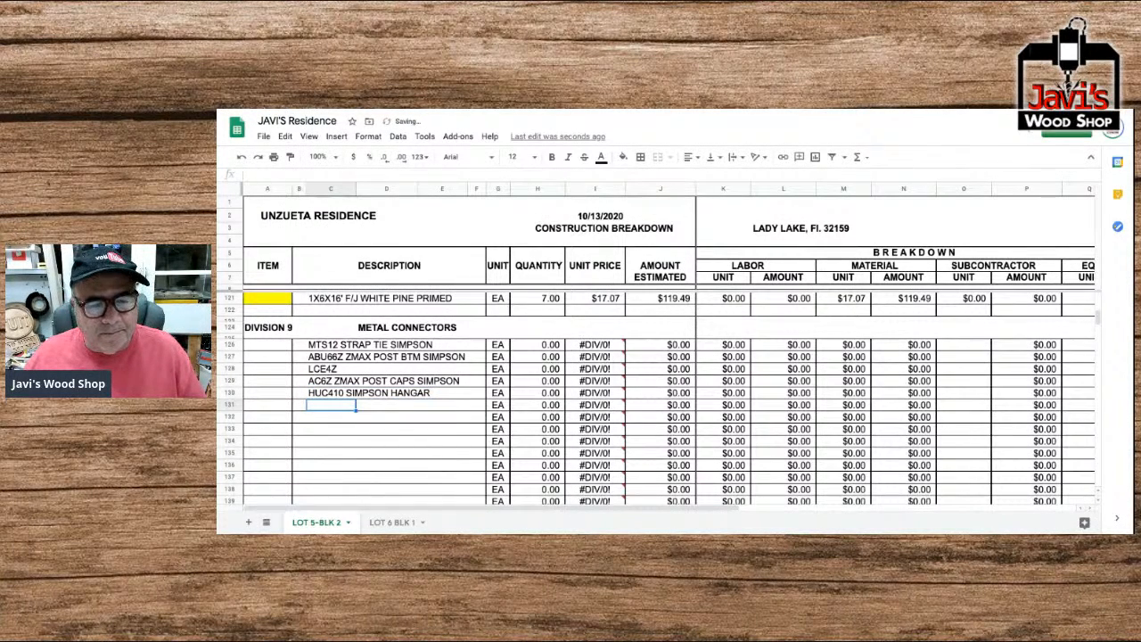
Set the quantity of the MTS12 strap tie item to 215.
{"action": "key", "text": "Up"}
{"action": "key", "text": "Up"}
{"action": "key", "text": "Up"}
{"action": "key", "text": "Up"}
{"action": "key", "text": "Up"}
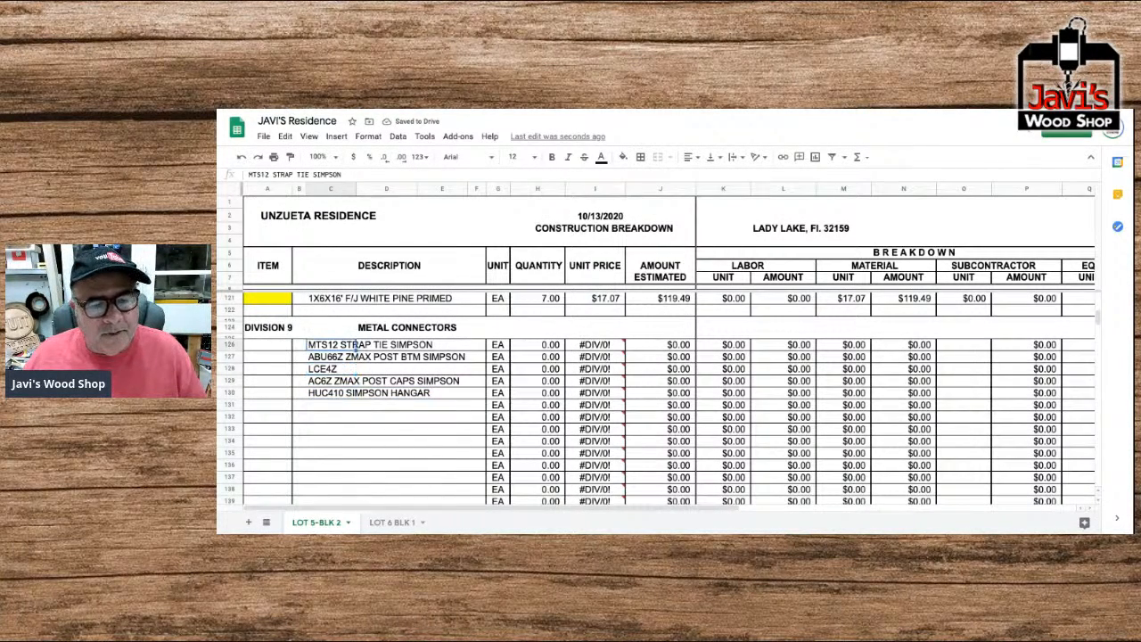
{"action": "key", "text": "Right"}
{"action": "key", "text": "Right"}
{"action": "key", "text": "Right"}
{"action": "key", "text": "Right"}
{"action": "key", "text": "Right"}
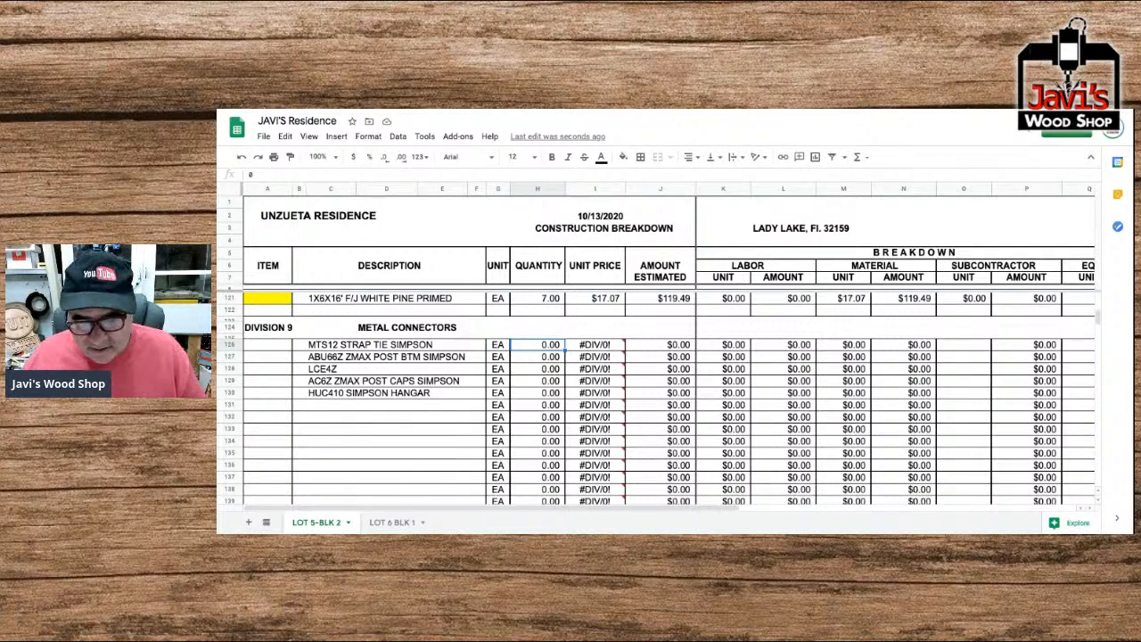
{"action": "type", "text": "215"}
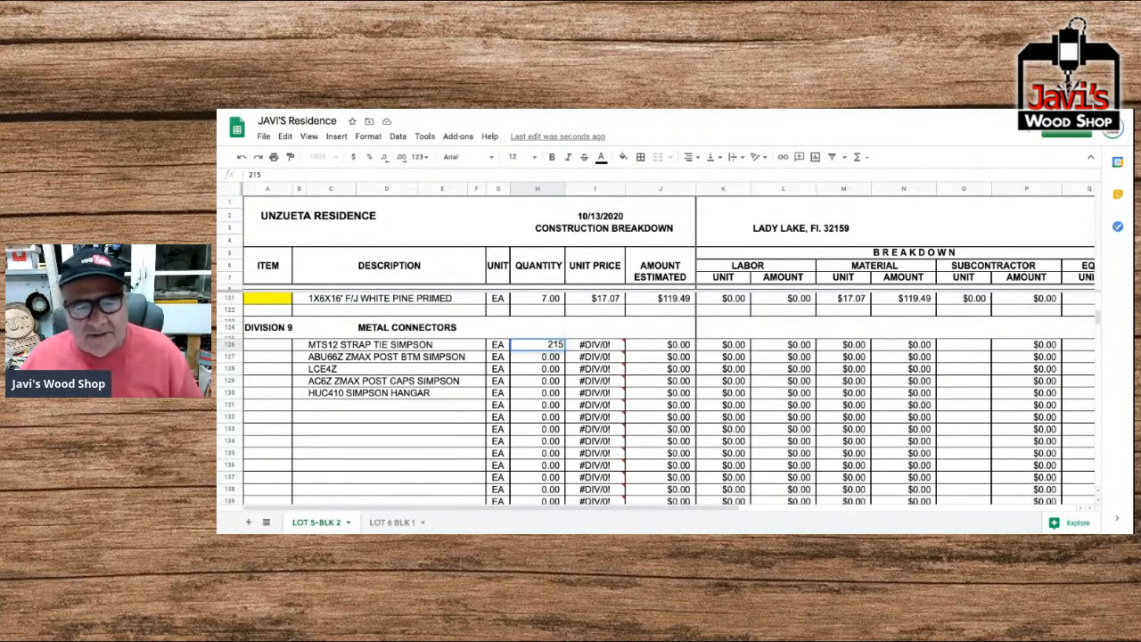
{"action": "key", "text": "Return"}
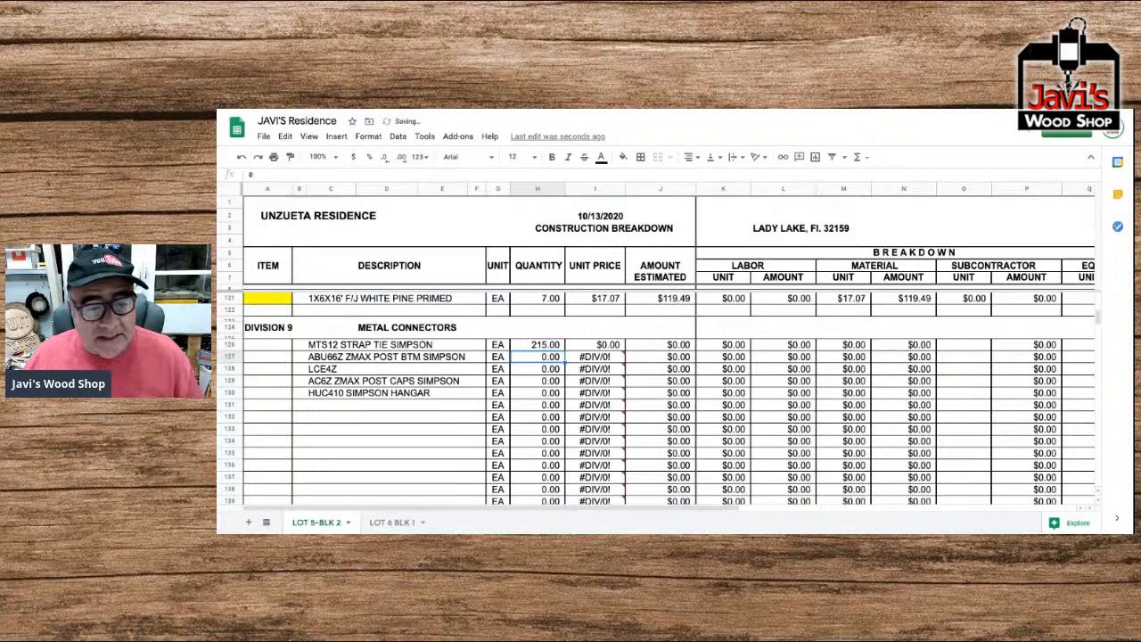
Set the quantities to 3 for the ABU66Z post bottom, 4 for the LCE4Z and 2 for the AC6Z post caps.
{"action": "type", "text": "3"}
{"action": "key", "text": "Return"}
{"action": "type", "text": "4"}
{"action": "key", "text": "Return"}
{"action": "type", "text": "2"}
{"action": "key", "text": "Return"}
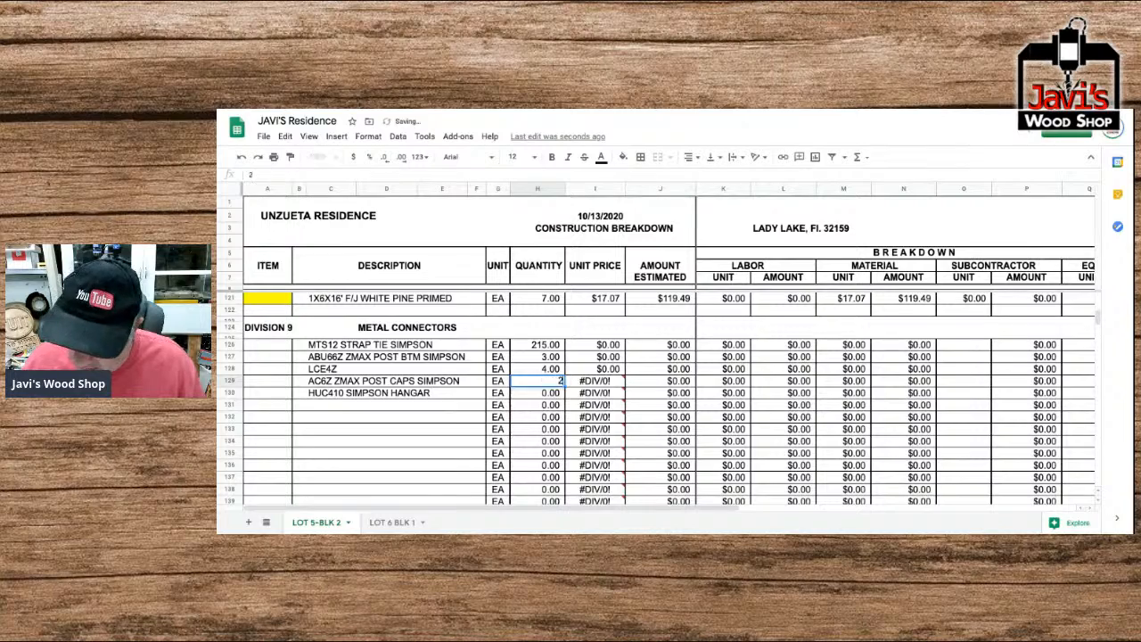
Set the quantities to 4 for the HUC410 hangar, 50 in row 131 and 45 in row 132 of Metal Connectors.
{"action": "type", "text": "4"}
{"action": "key", "text": "Return"}
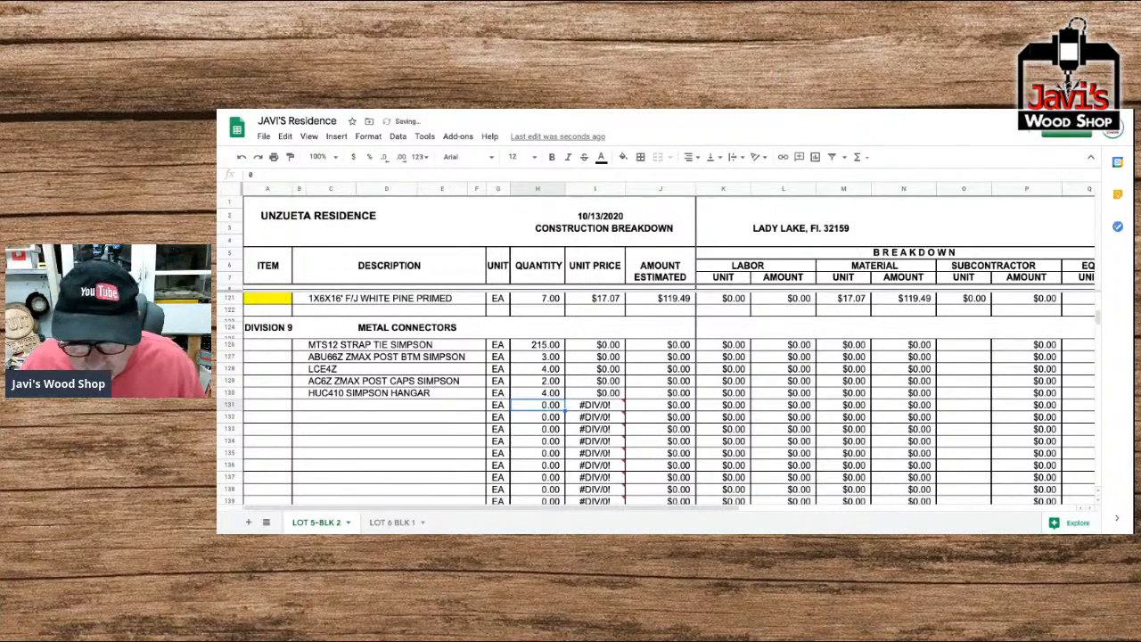
{"action": "type", "text": "50"}
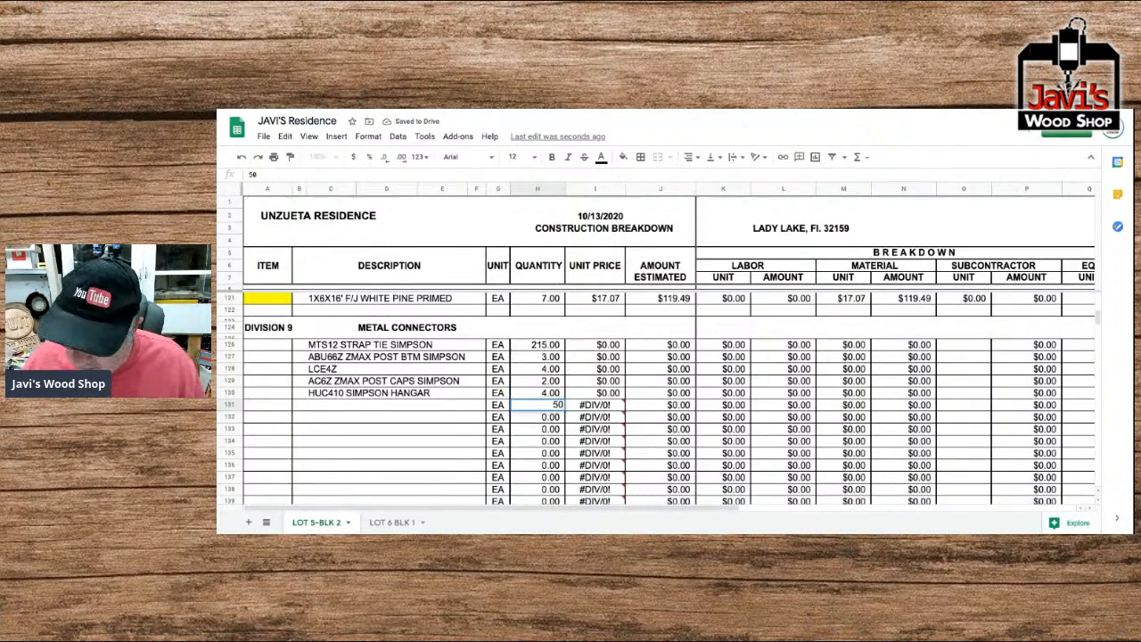
{"action": "key", "text": "Return"}
{"action": "type", "text": "45"}
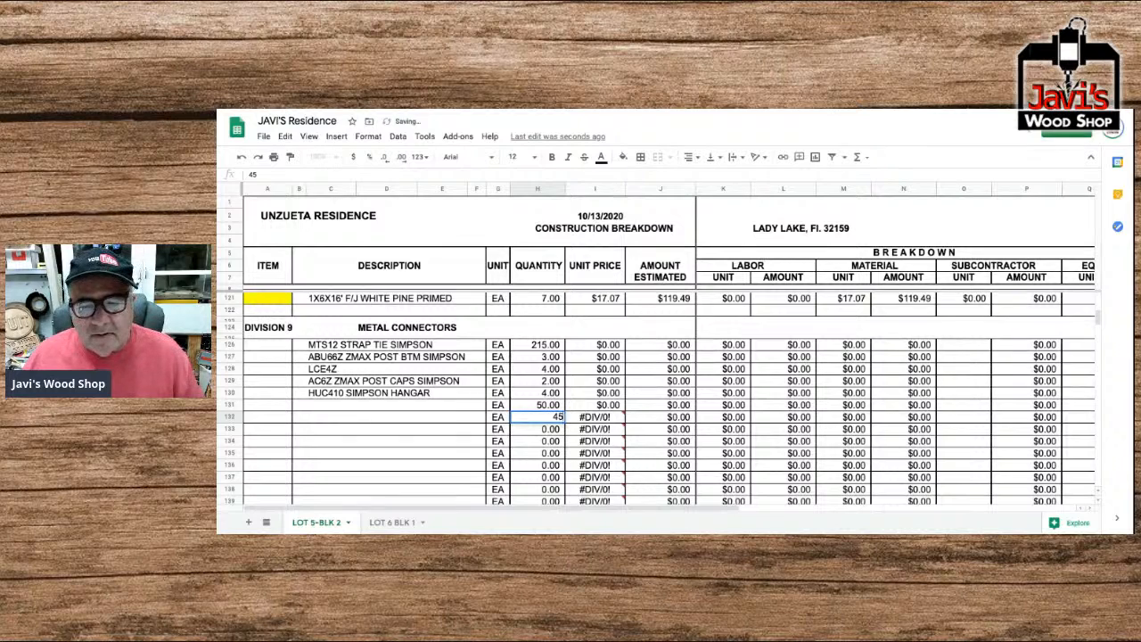
{"action": "key", "text": "Left"}
{"action": "key", "text": "Left"}
Enter "LSTA12 20GA STRAP TIE SIMPSON" as the description in Metal Connectors row 131.
{"action": "key", "text": "Up"}
{"action": "key", "text": "Left"}
{"action": "key", "text": "Left"}
{"action": "key", "text": "Left"}
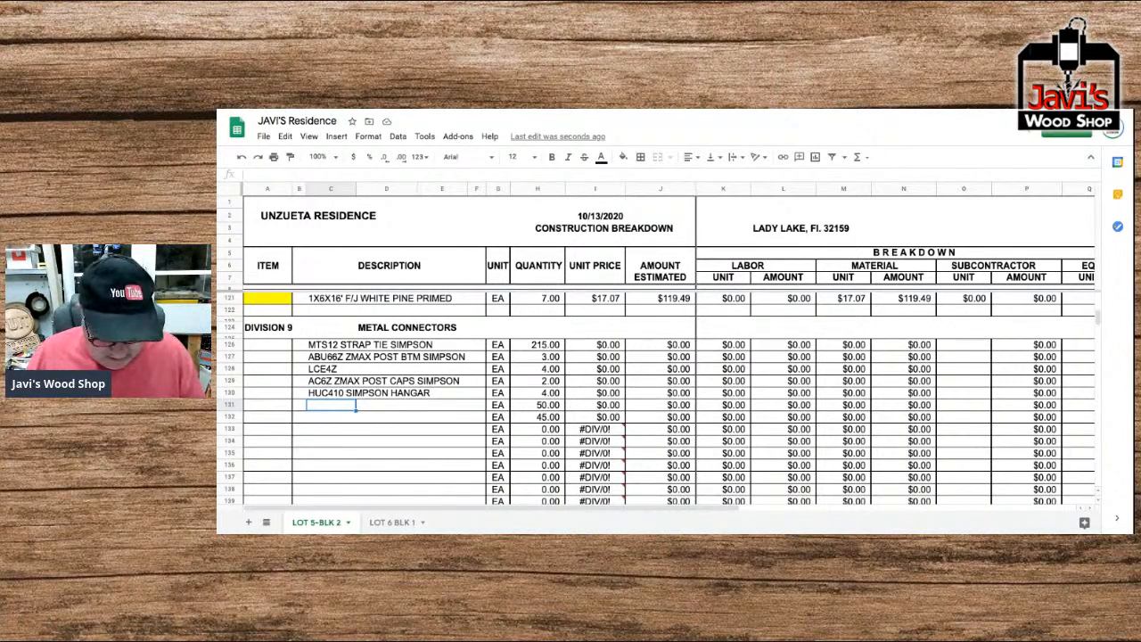
{"action": "type", "text": "LSTA"}
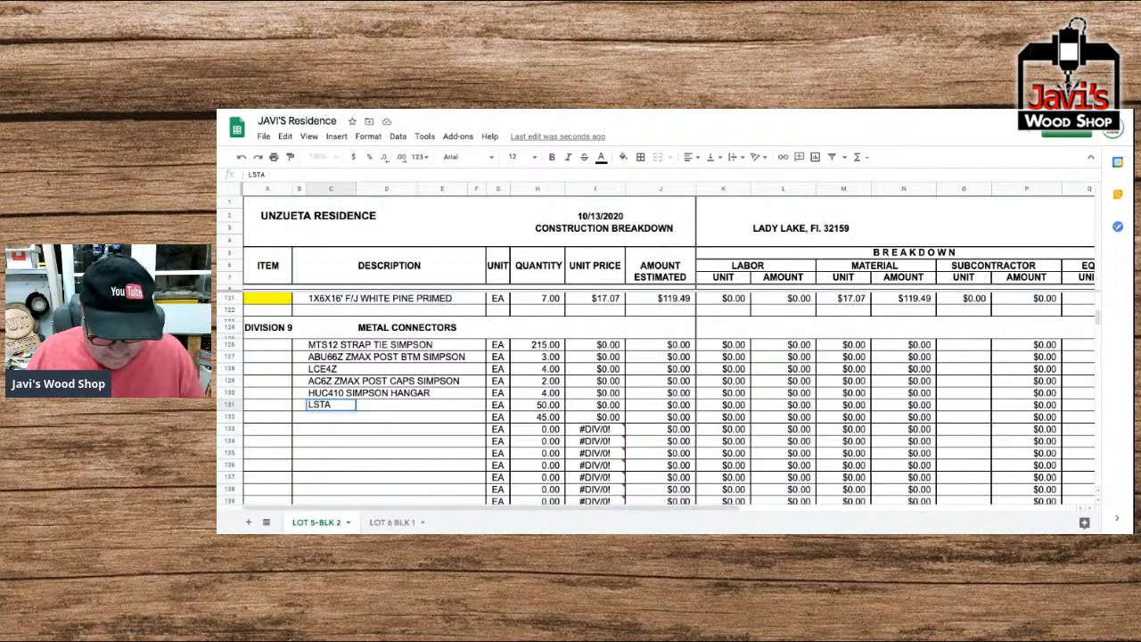
{"action": "type", "text": "12 20GA"}
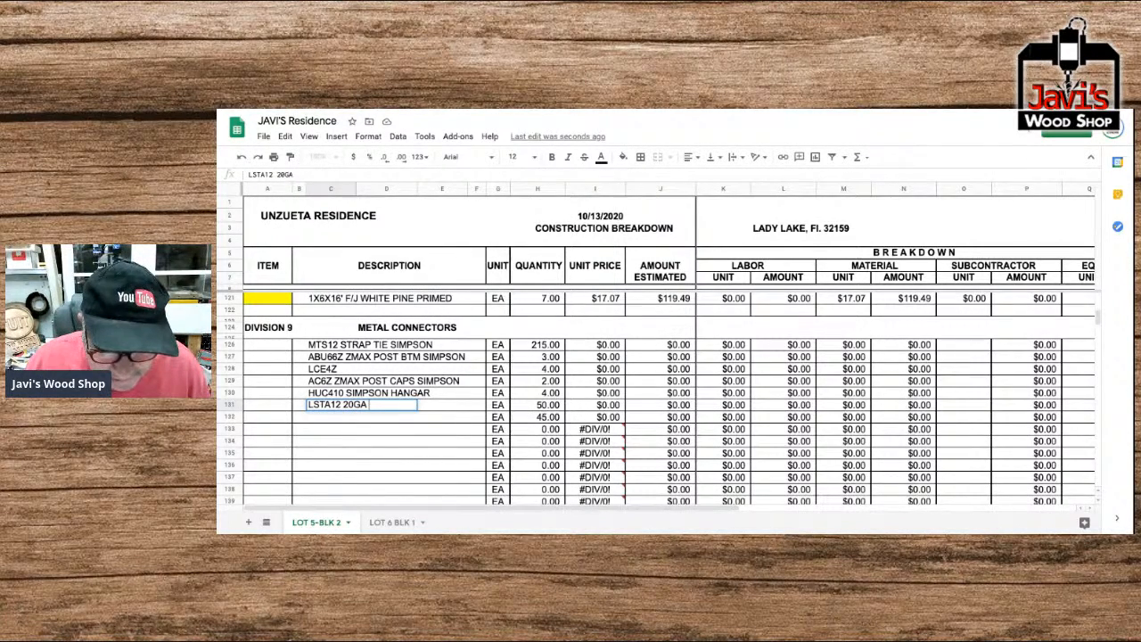
{"action": "type", "text": " STRA"}
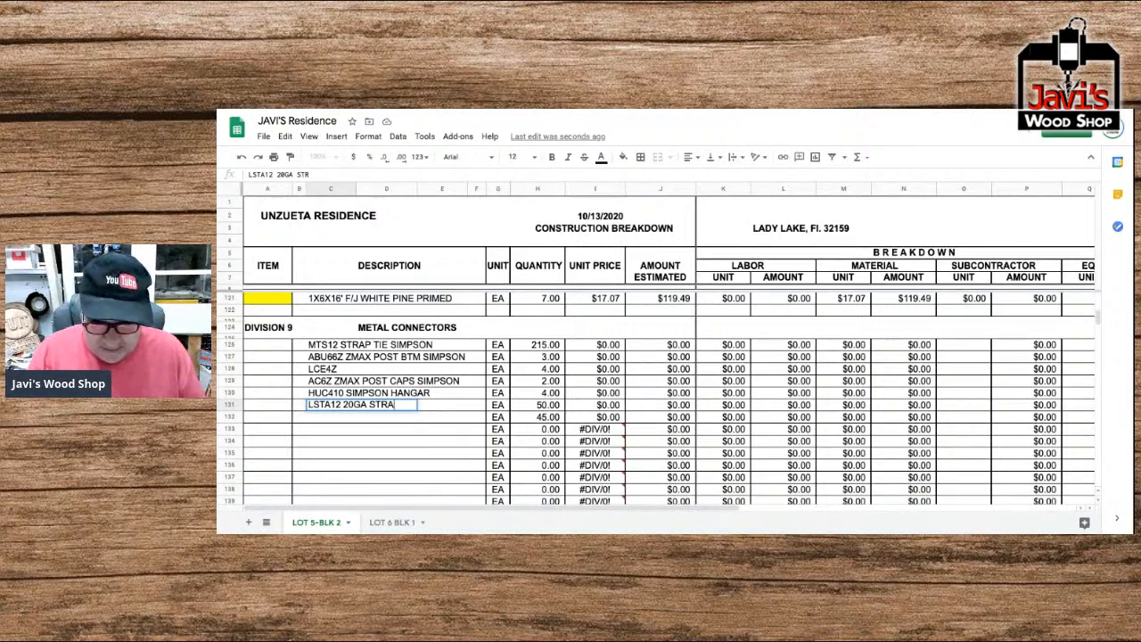
{"action": "type", "text": "P TIE "}
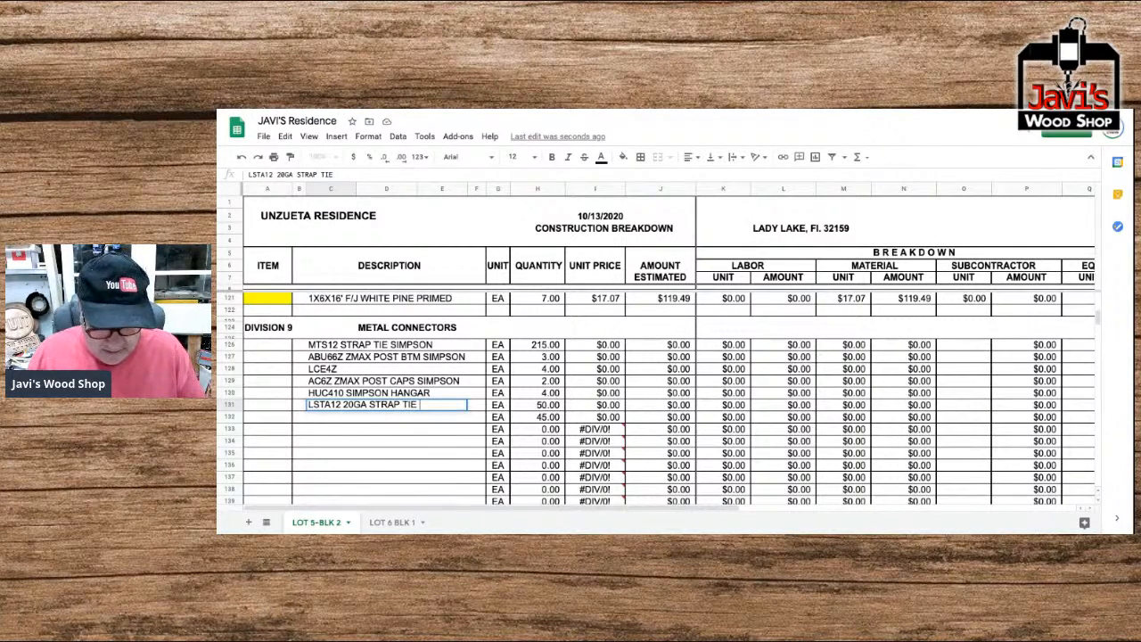
{"action": "type", "text": "SIMPSON"}
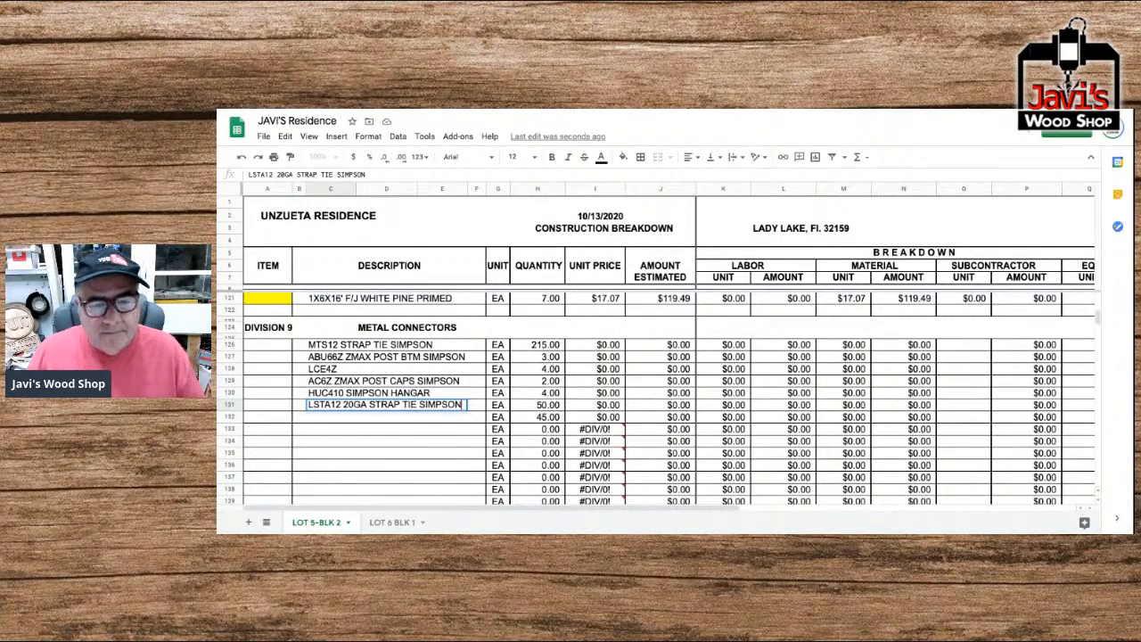
{"action": "key", "text": "Return"}
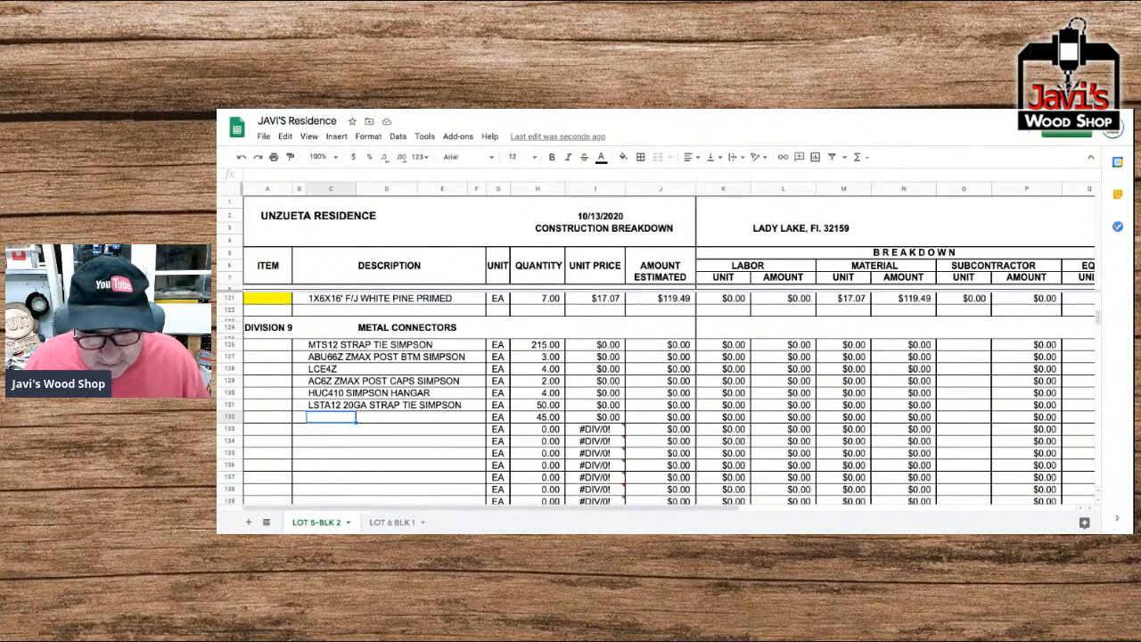
Enter "SP4 STUD PLATE TIE SIMPSON" as the description in Metal Connectors row 132.
{"action": "type", "text": "SP"}
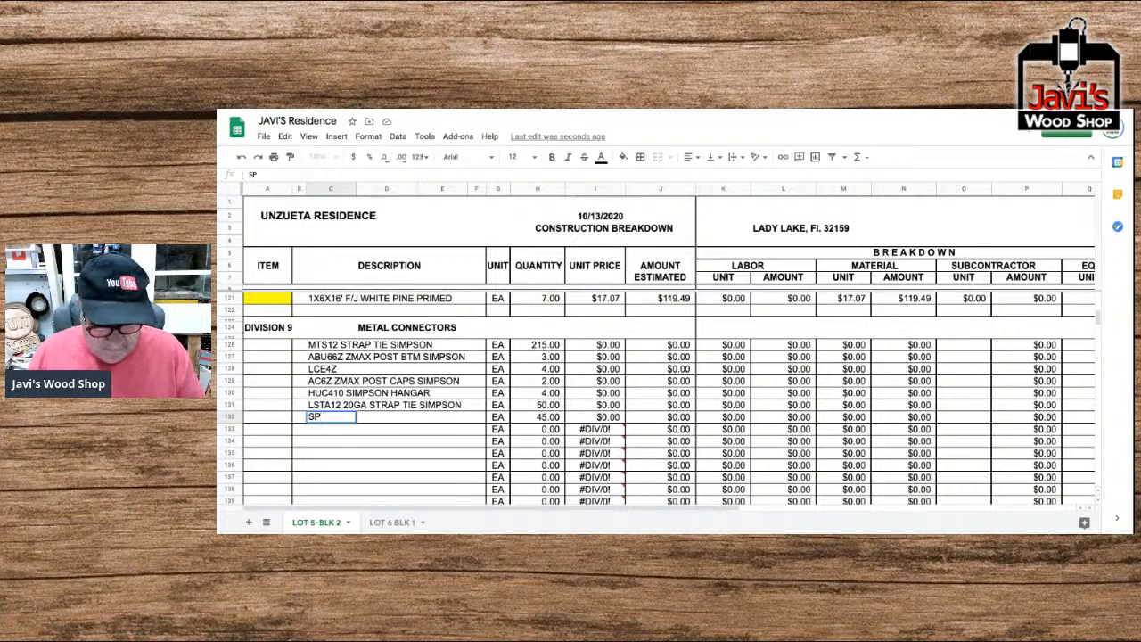
{"action": "type", "text": "4 STUD TIE"}
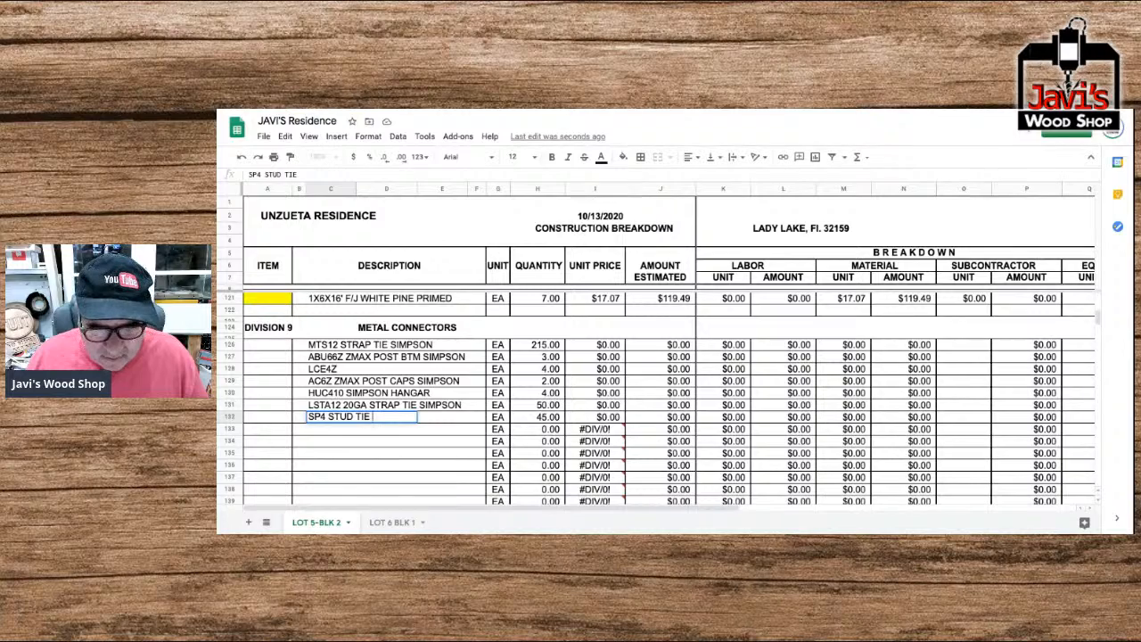
{"action": "key", "text": "BackSpace"}
{"action": "key", "text": "BackSpace"}
{"action": "key", "text": "BackSpace"}
{"action": "key", "text": "BackSpace"}
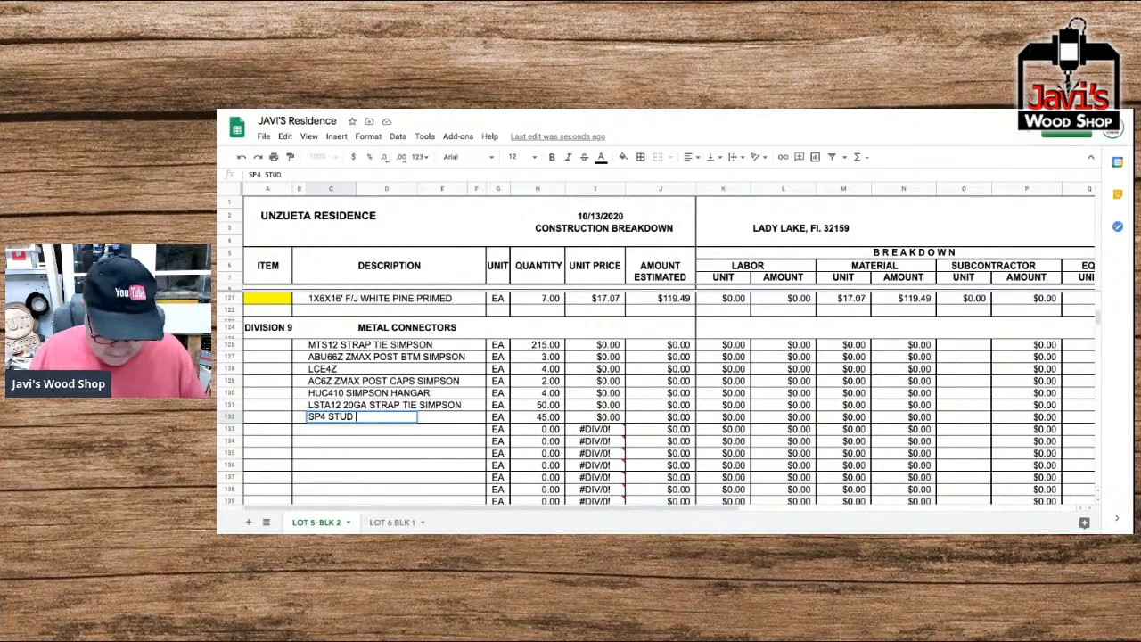
{"action": "type", "text": "PLATE "}
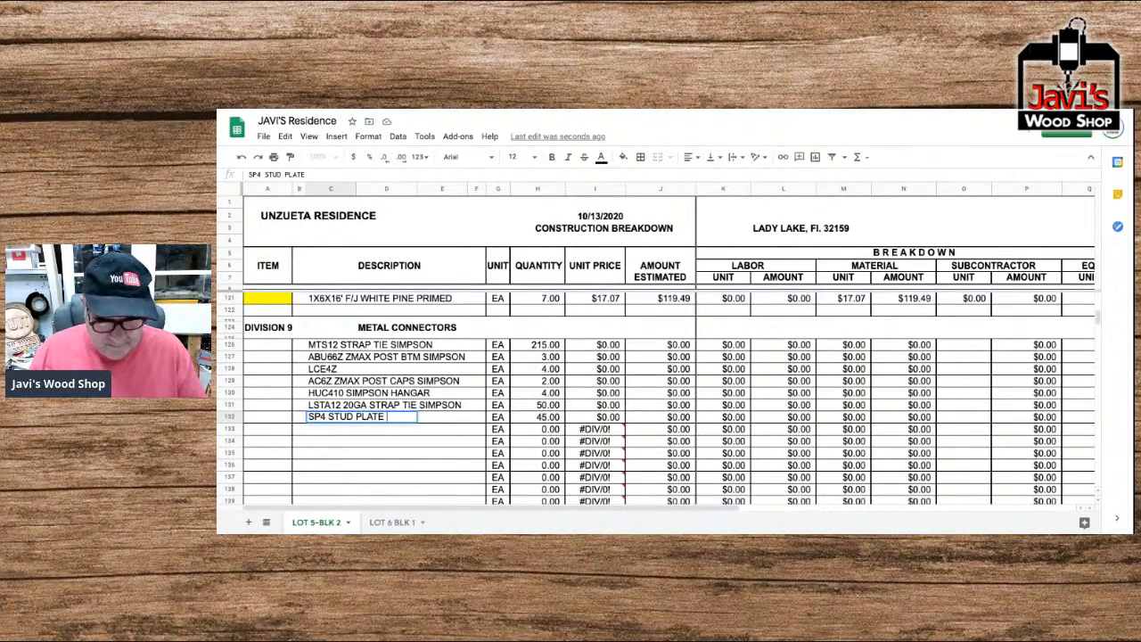
{"action": "type", "text": "TIE SIMPSON"}
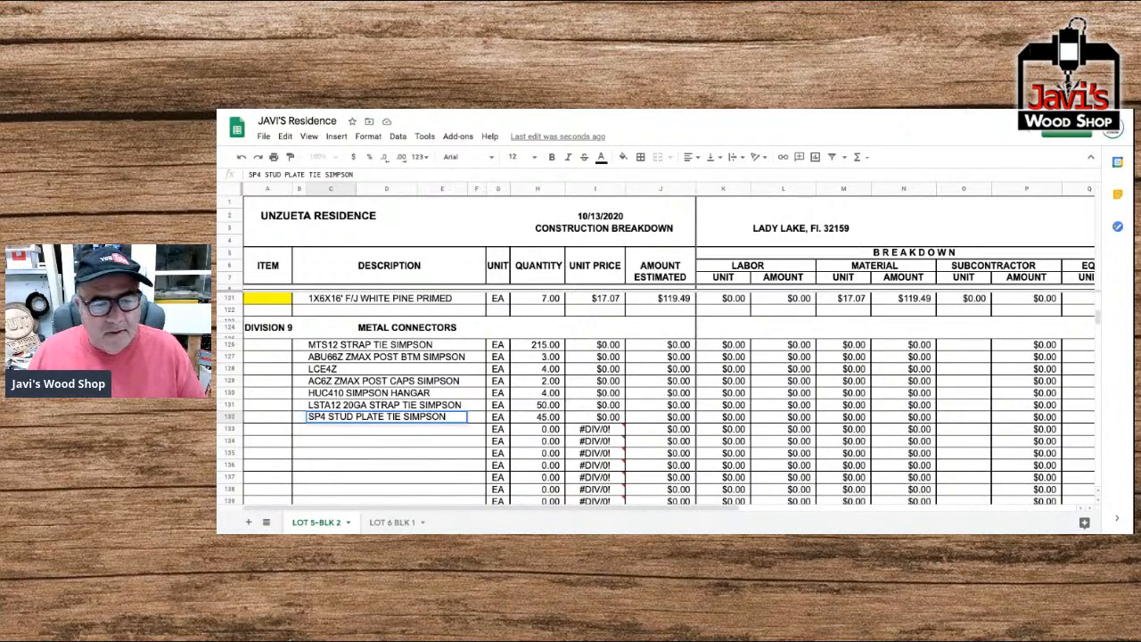
{"action": "key", "text": "Return"}
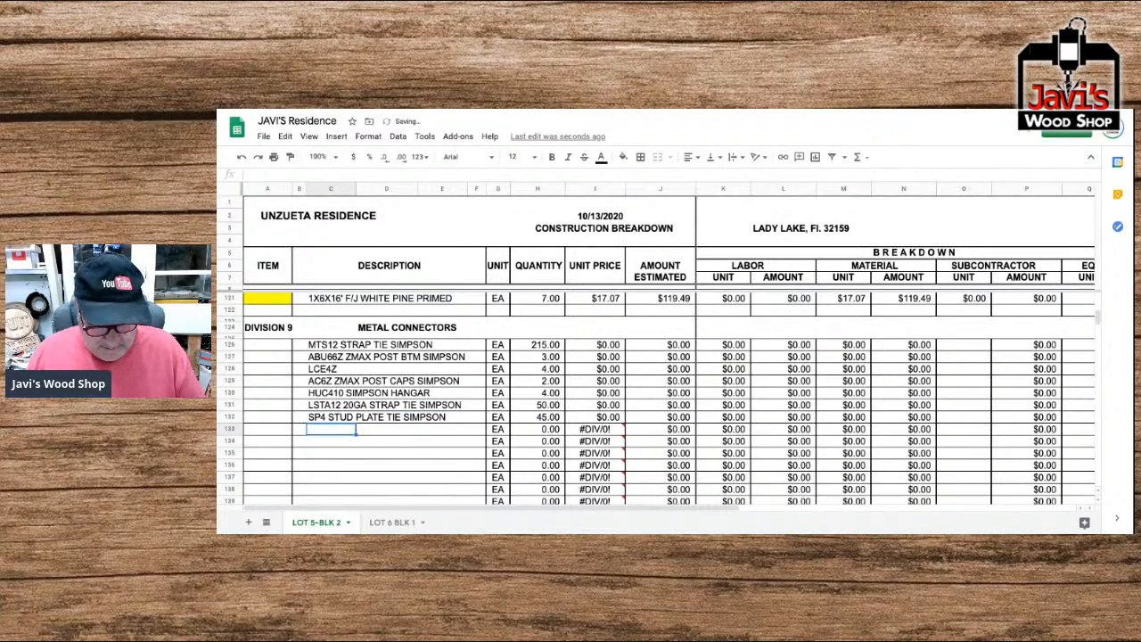
Enter "SP6 STUD PLATE TIE SIMPSON" as the description in Metal Connectors row 133.
{"action": "type", "text": "SP6"}
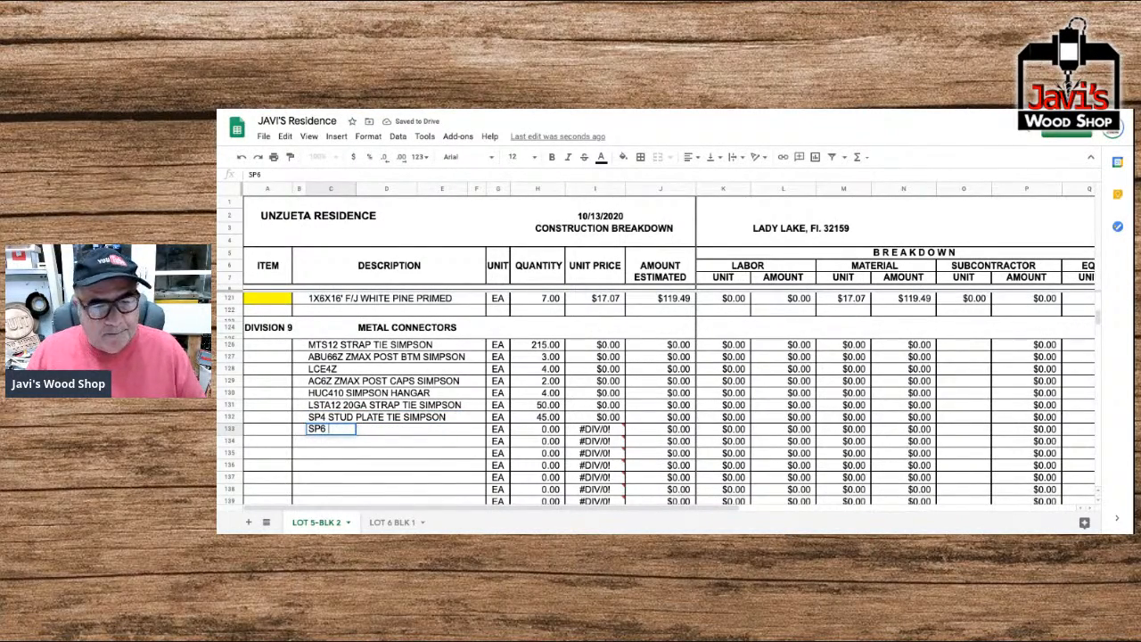
{"action": "type", "text": " STU"}
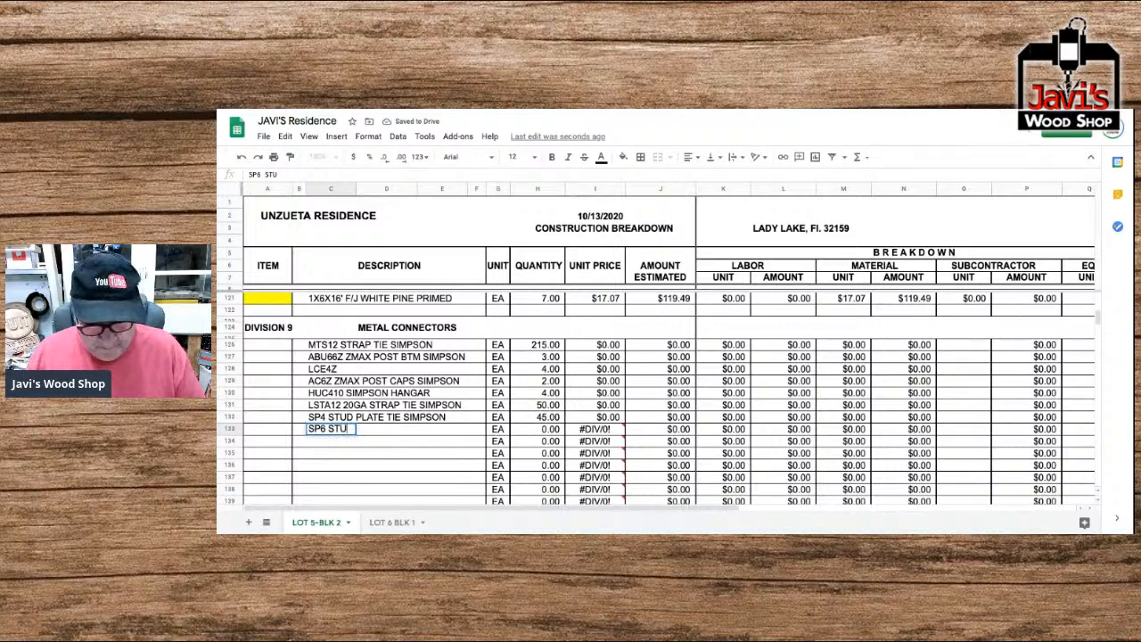
{"action": "type", "text": "D PLATE TIE SIMP"}
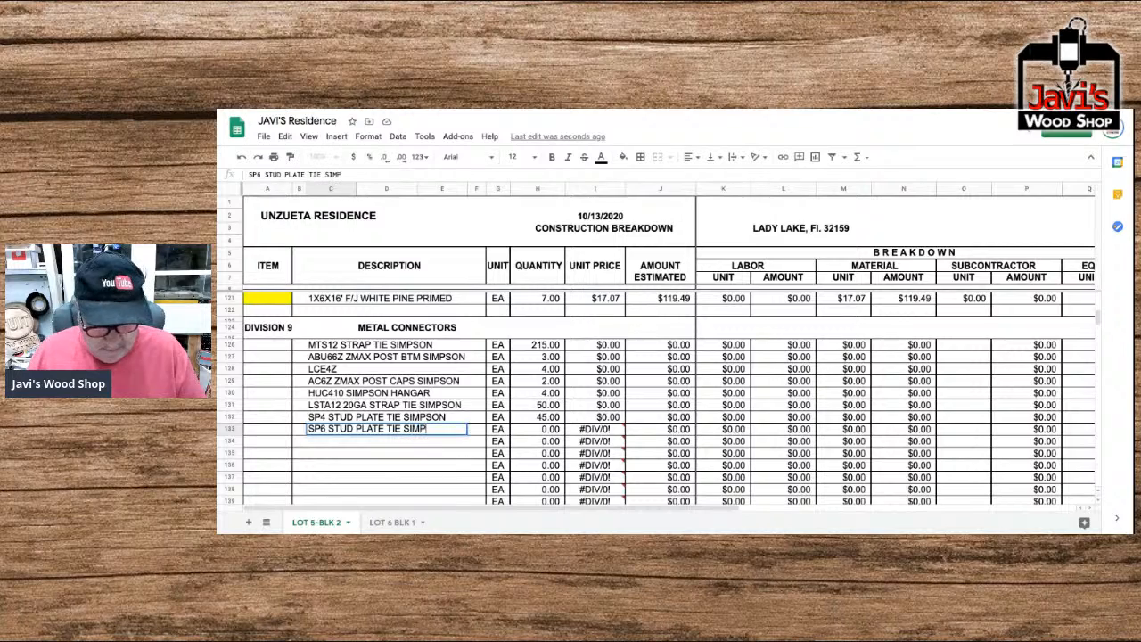
{"action": "type", "text": "SON"}
{"action": "key", "text": "Return"}
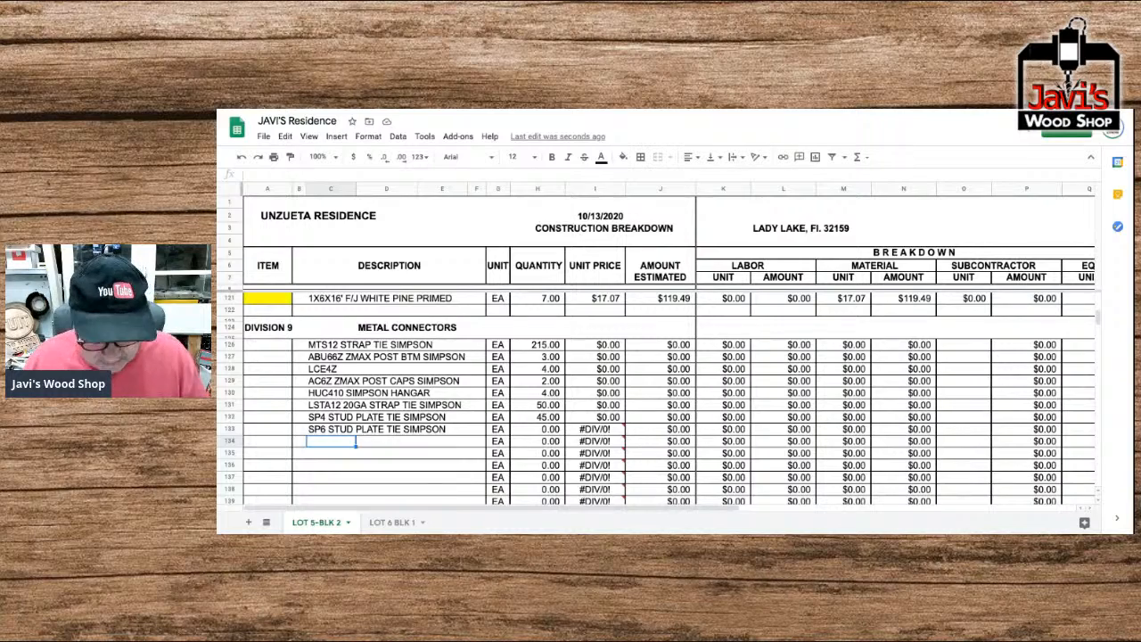
Enter "WEDGE ANCHOR 5/8X6" as the description in Metal Connectors row 134.
{"action": "type", "text": "WED"}
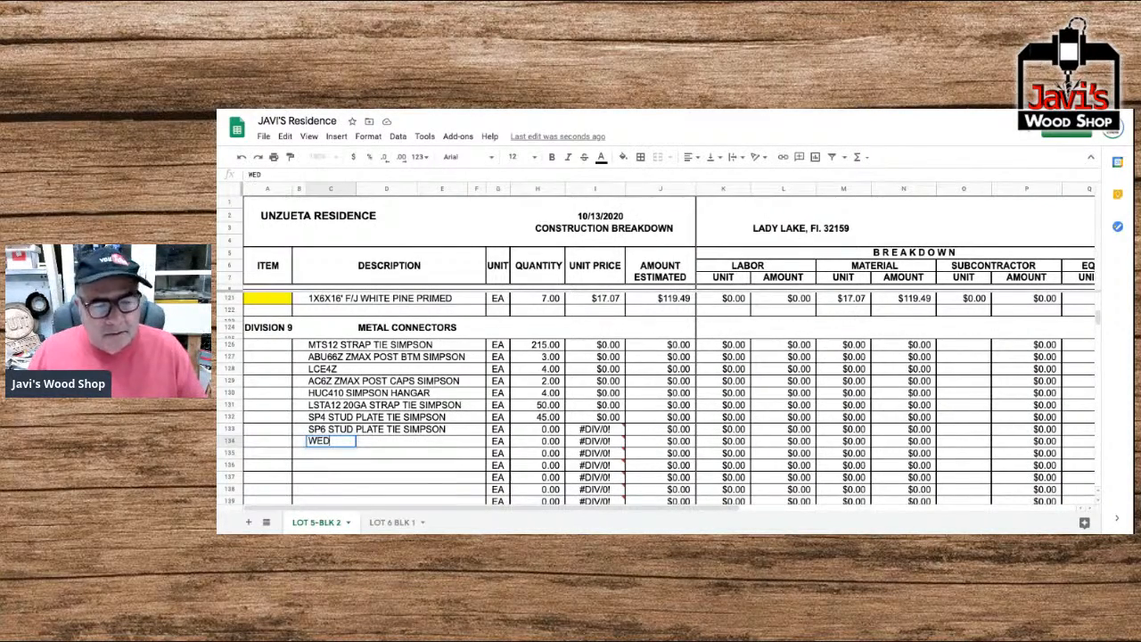
{"action": "type", "text": "GE ANC"}
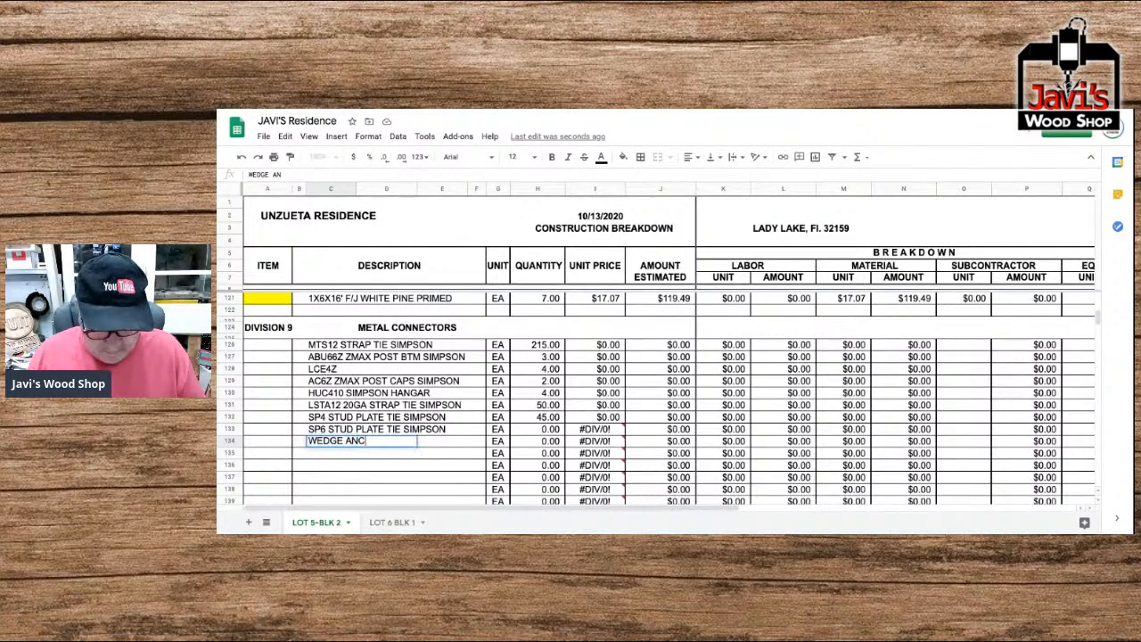
{"action": "type", "text": "HOR "}
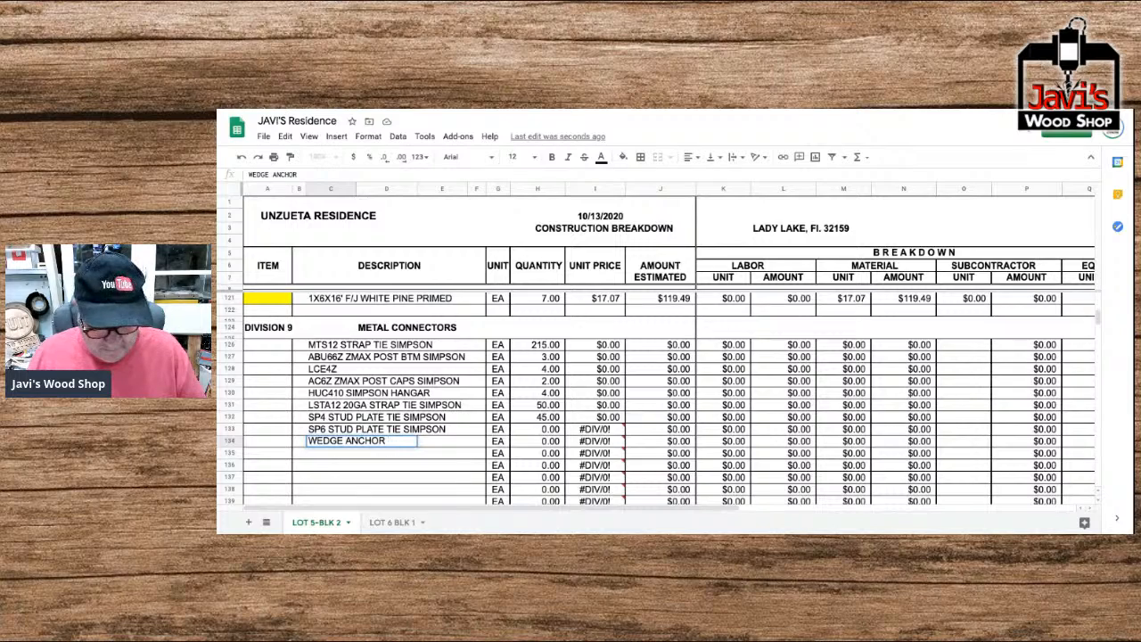
{"action": "type", "text": "5/8"}
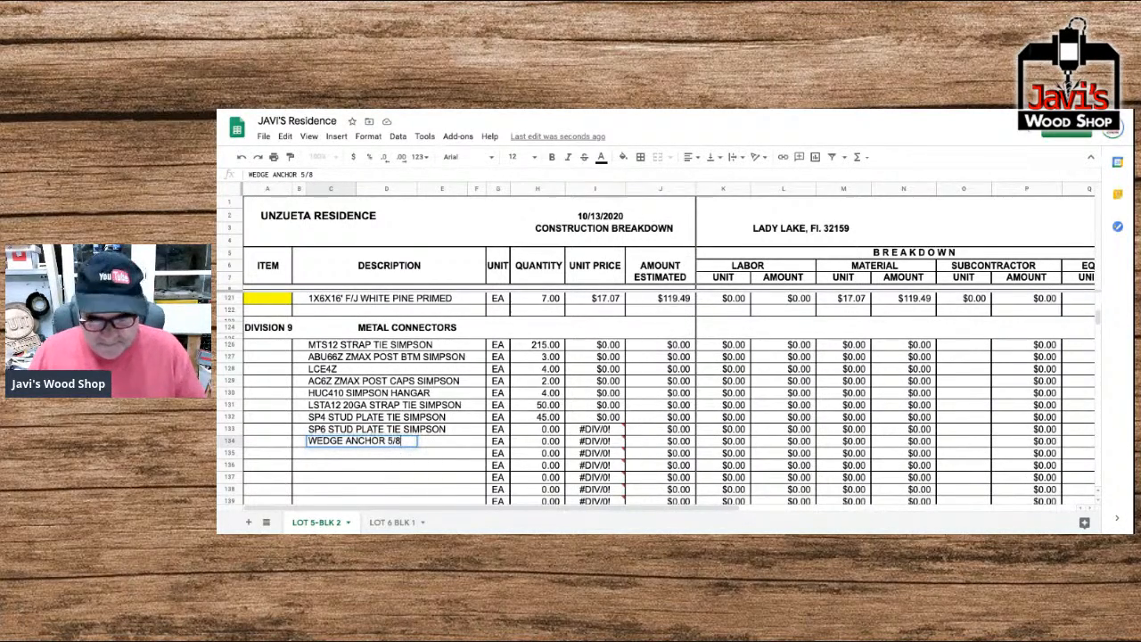
{"action": "type", "text": "X"}
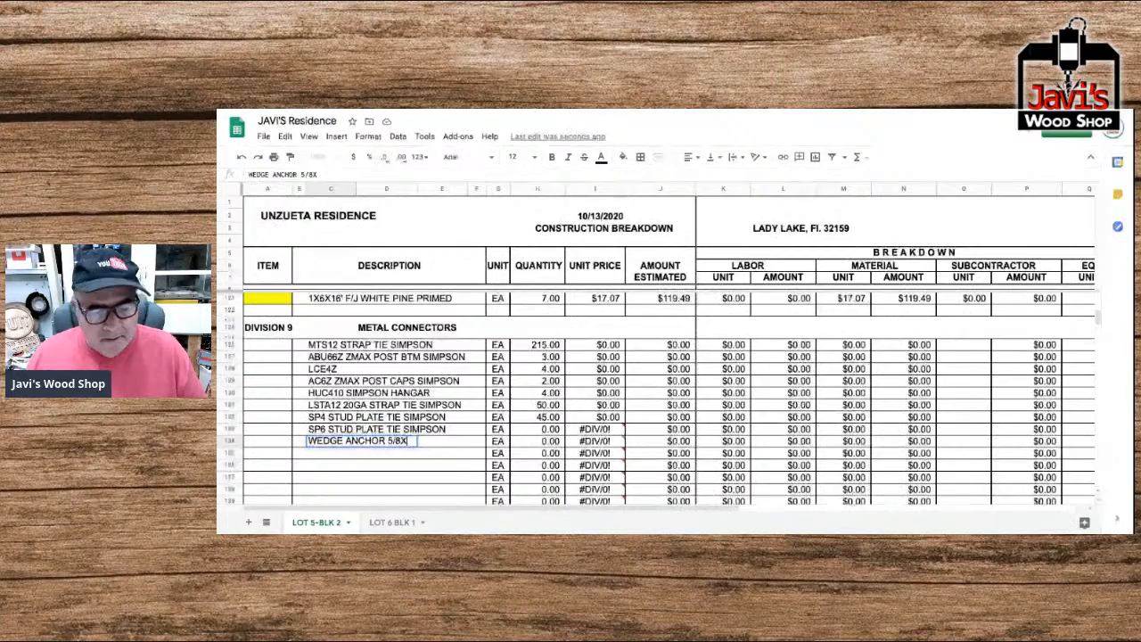
{"action": "type", "text": "6"}
{"action": "key", "text": "Return"}
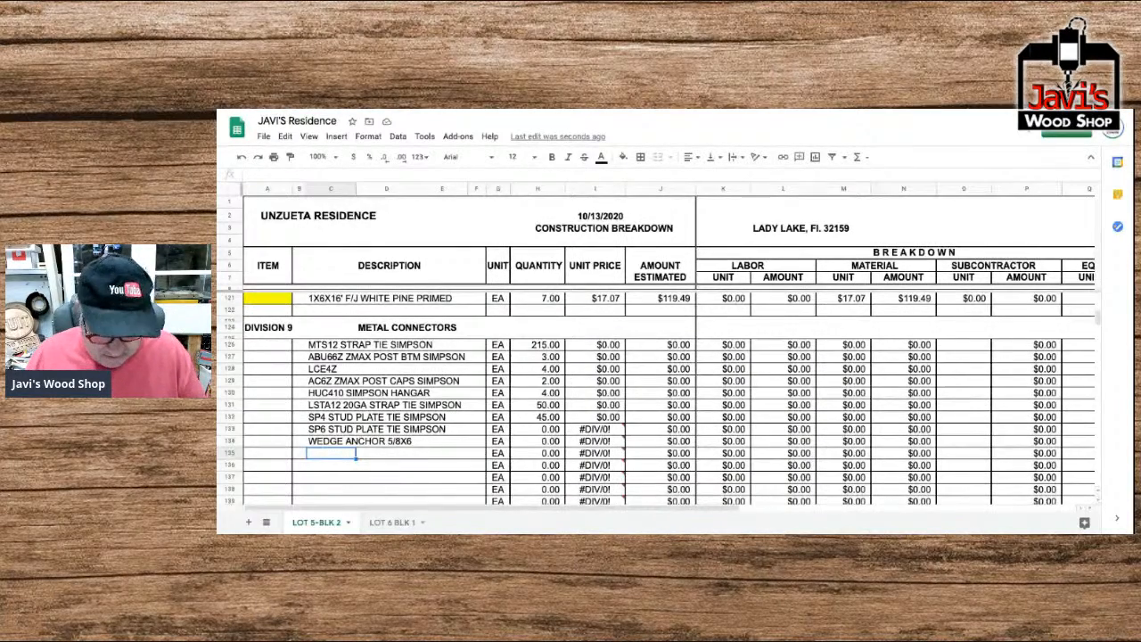
Enter "THD5000H 1/5X5 TITAN SIMPSON" as the description in Metal Connectors row 135.
{"action": "type", "text": "THD50000H"}
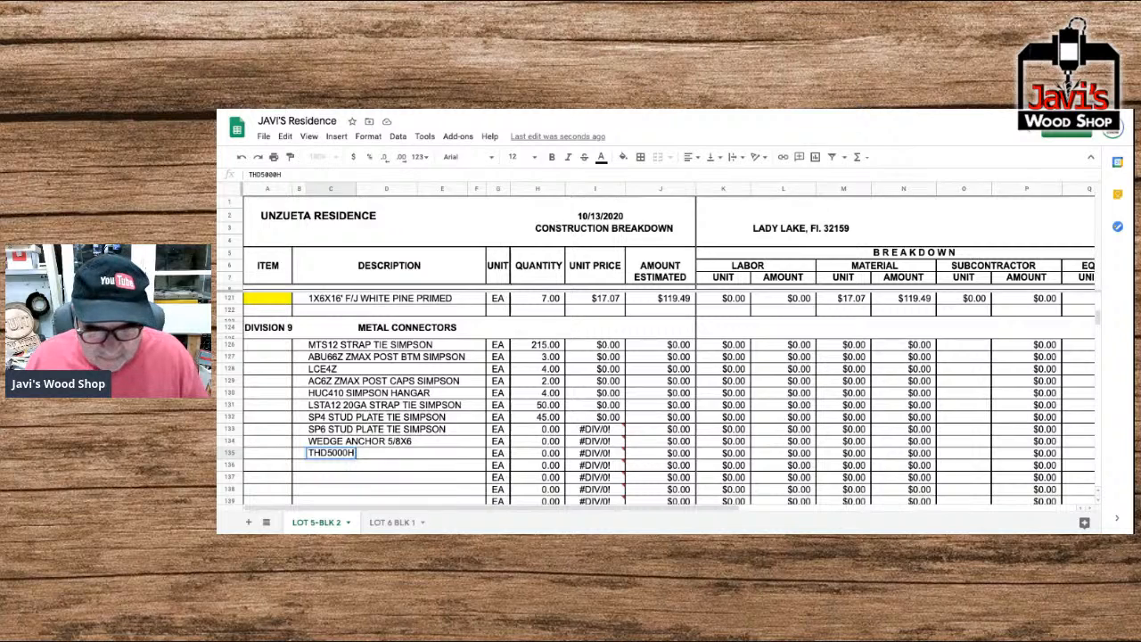
{"action": "type", "text": "1/5"}
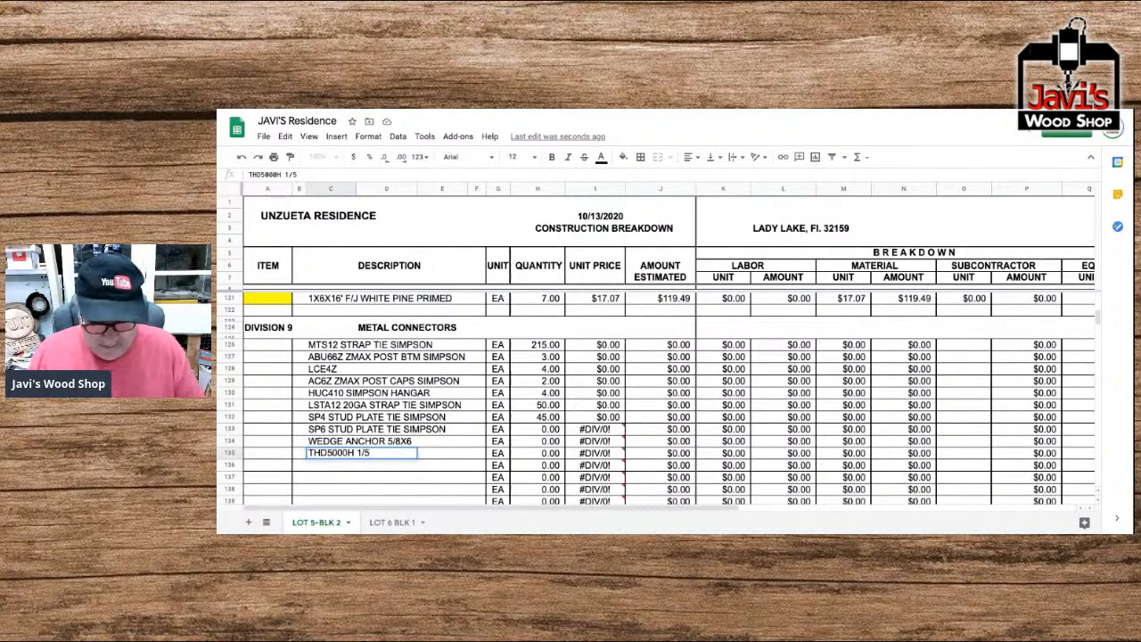
{"action": "type", "text": "X5 TI"}
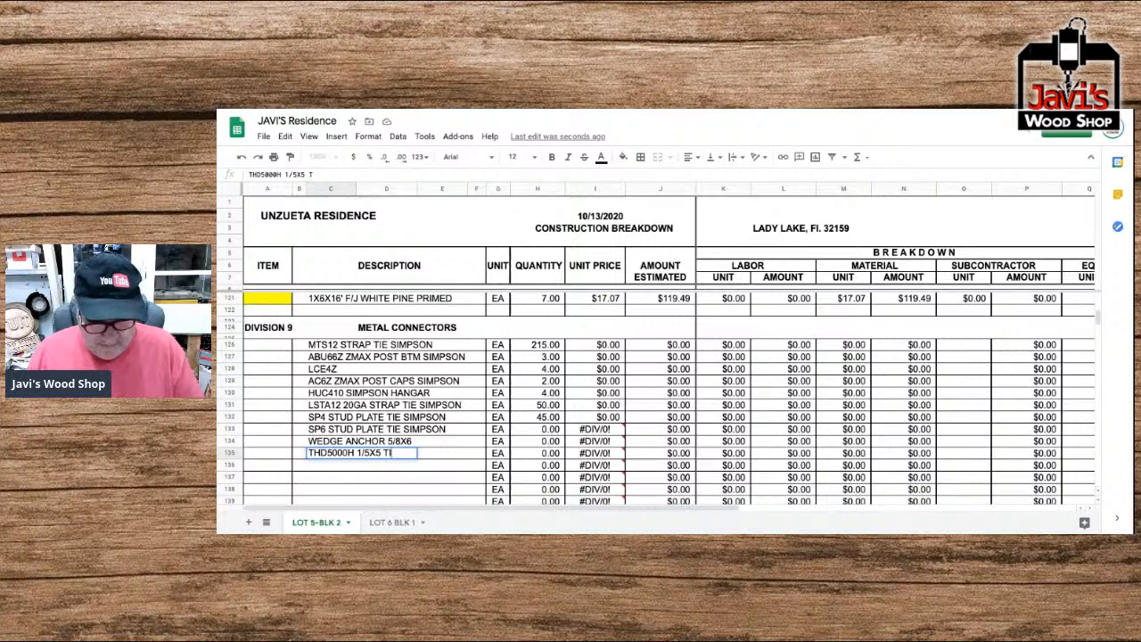
{"action": "type", "text": "TAN SIMPSON"}
{"action": "key", "text": "Return"}
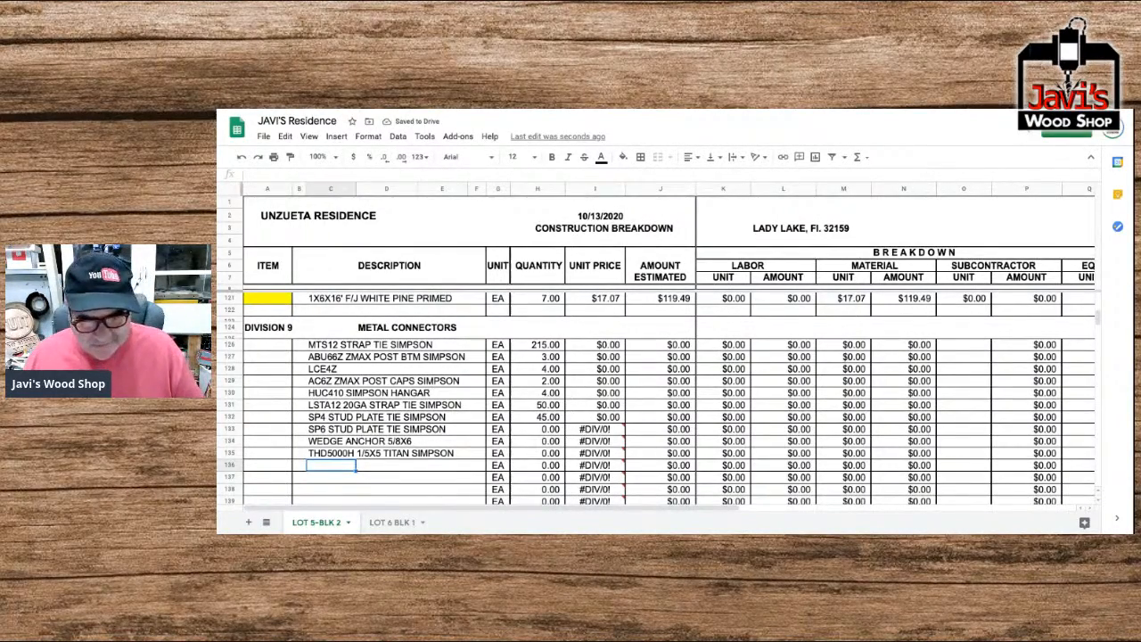
Enter "2"X2" SQUARE WASHER" as the description in Metal Connectors row 136.
{"action": "type", "text": "2\"X"}
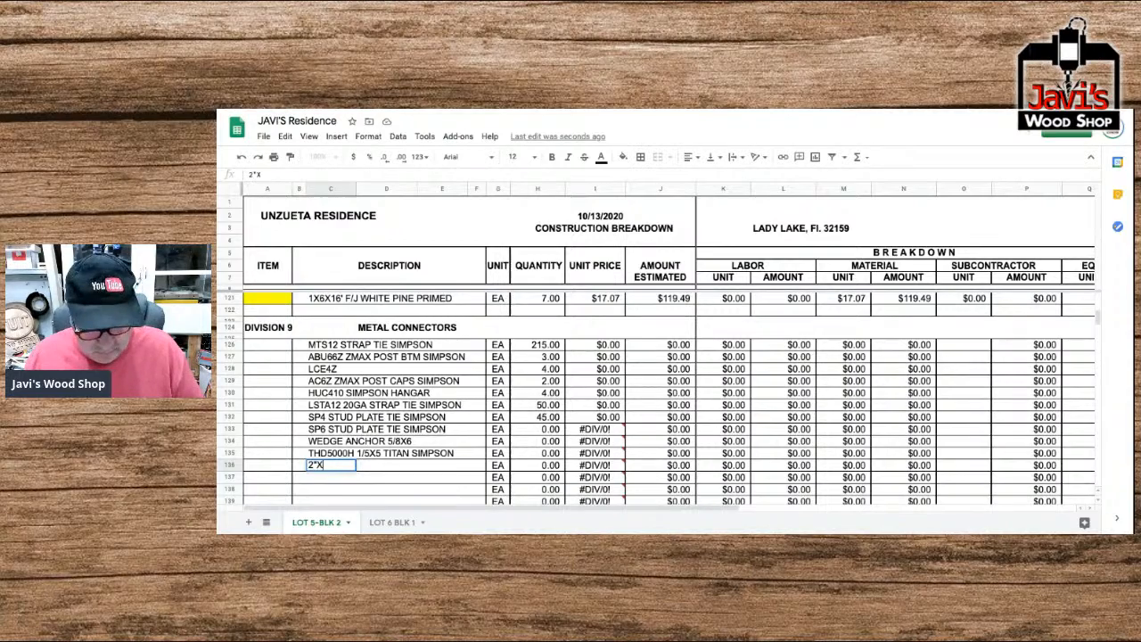
{"action": "type", "text": "2\" SQUARE"}
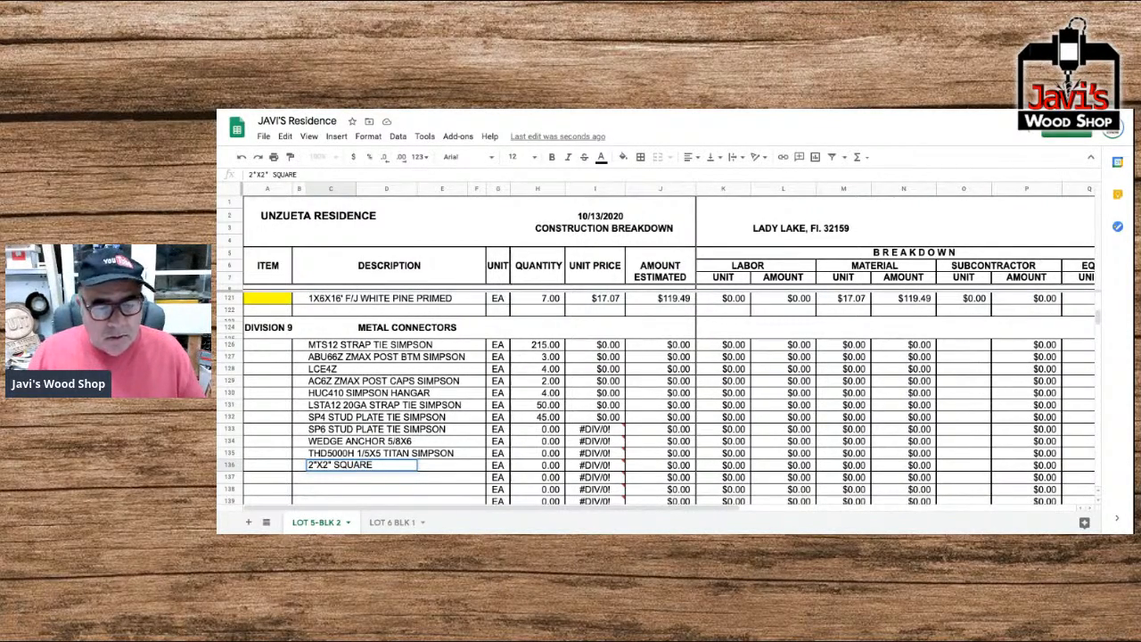
{"action": "type", "text": " WASHER"}
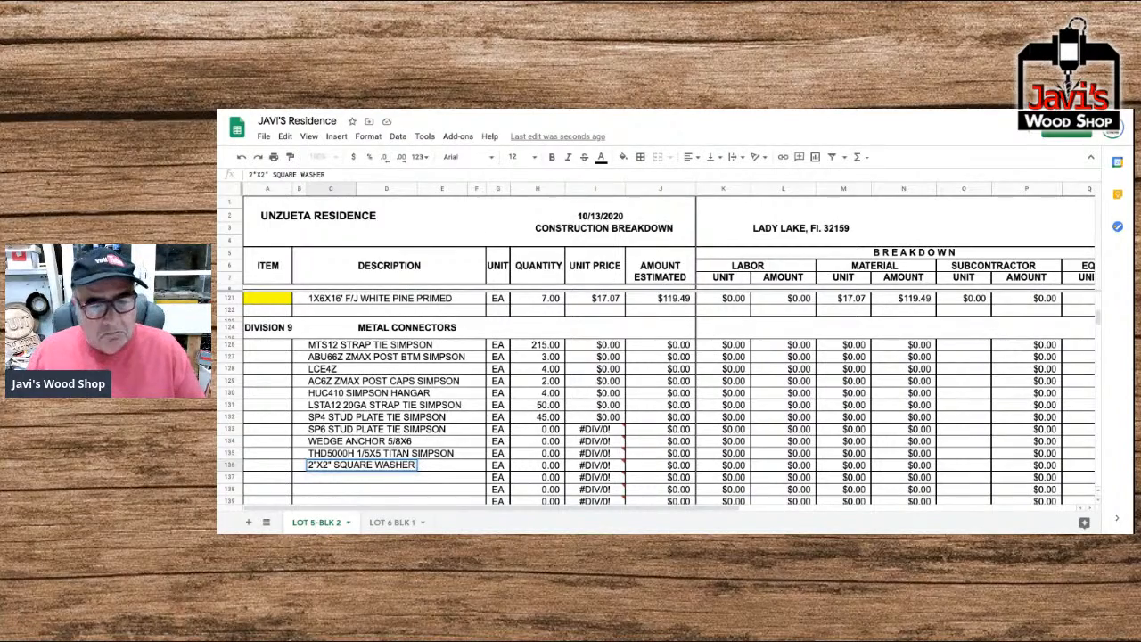
{"action": "key", "text": "Return"}
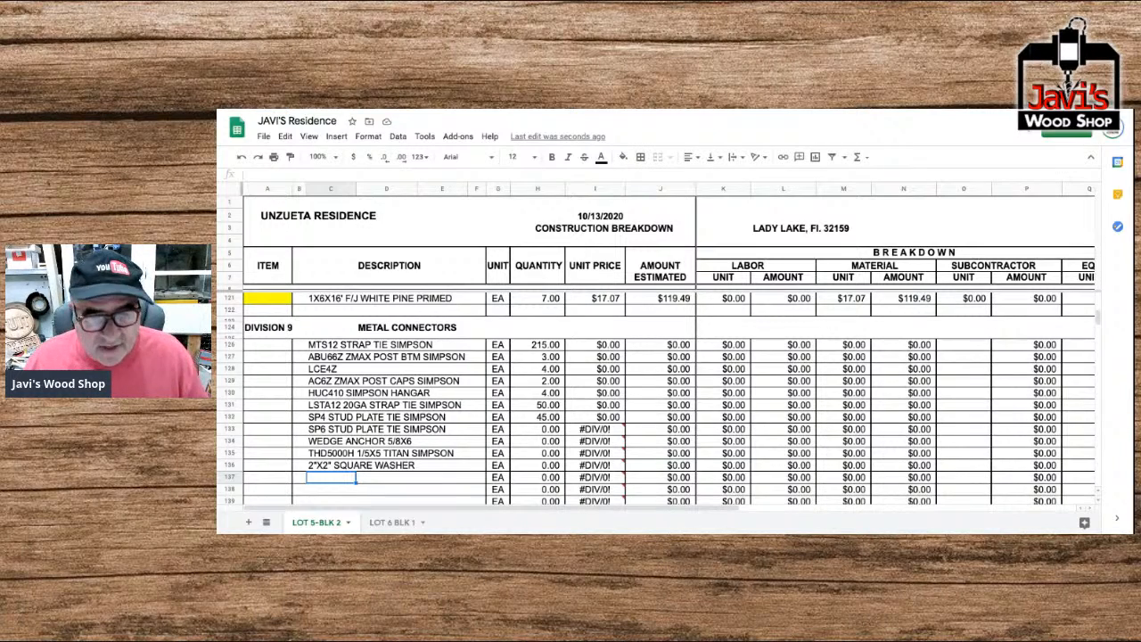
Enter "HEX CAP SCREW GALV 1/2X7" as the description in Metal Connectors row 137.
{"action": "type", "text": "HE"}
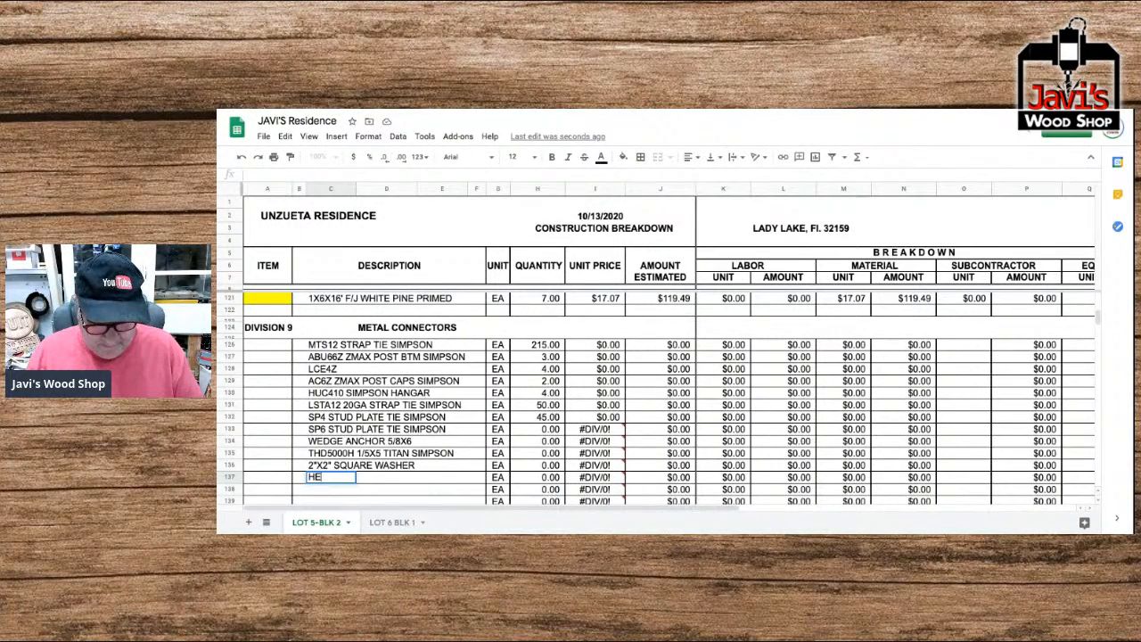
{"action": "type", "text": "X CAP SC"}
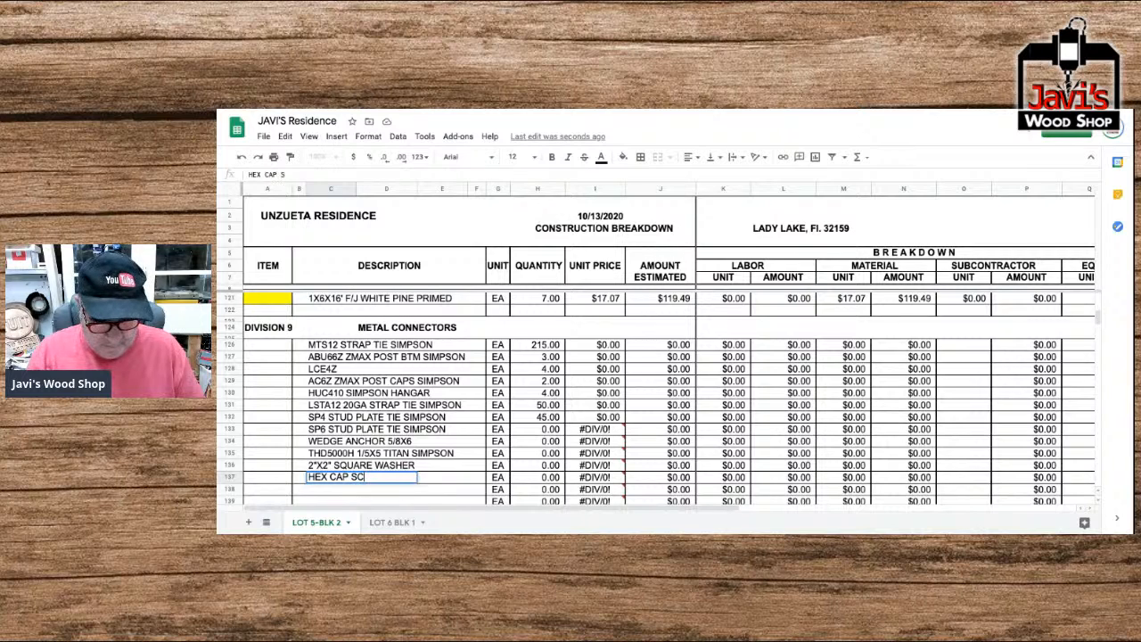
{"action": "type", "text": "REW GAL"}
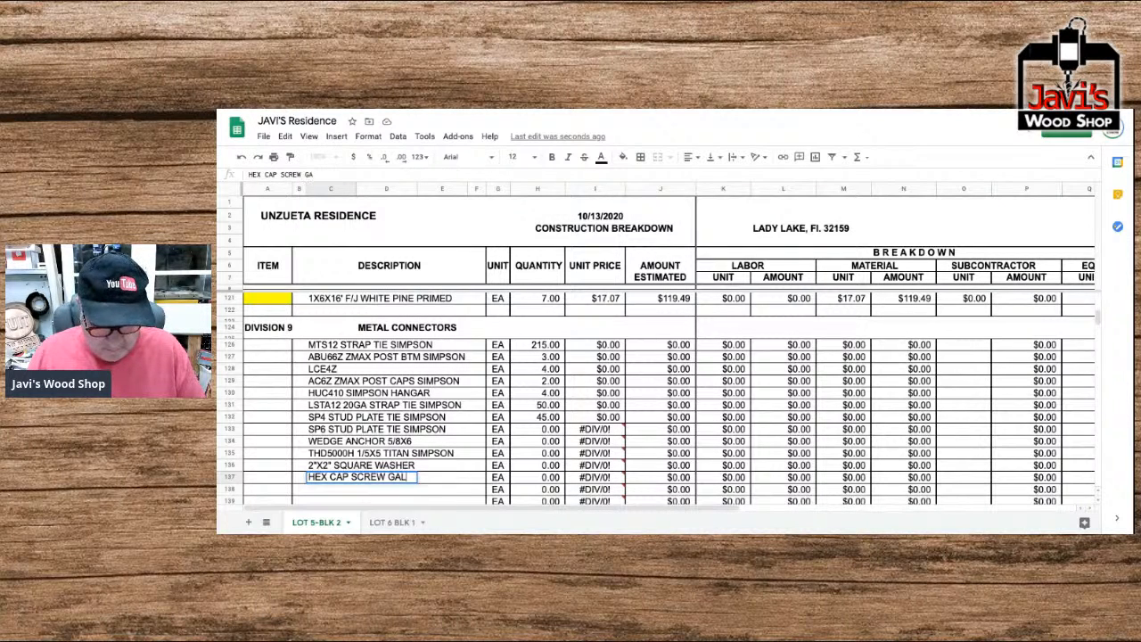
{"action": "type", "text": "V 1"}
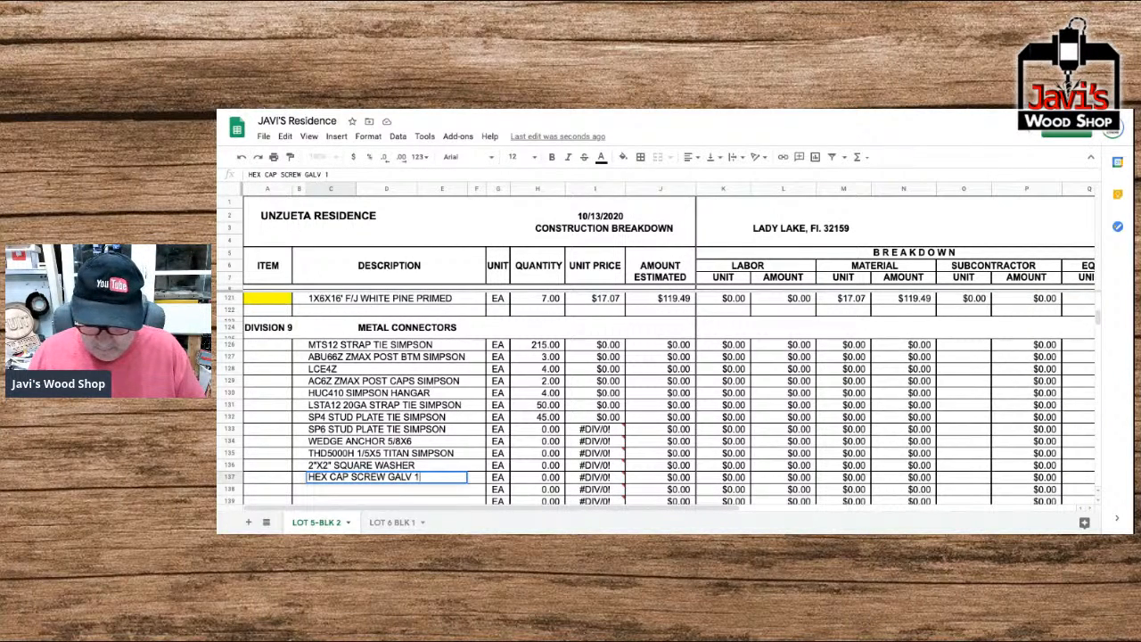
{"action": "type", "text": "/2X7"}
{"action": "key", "text": "Return"}
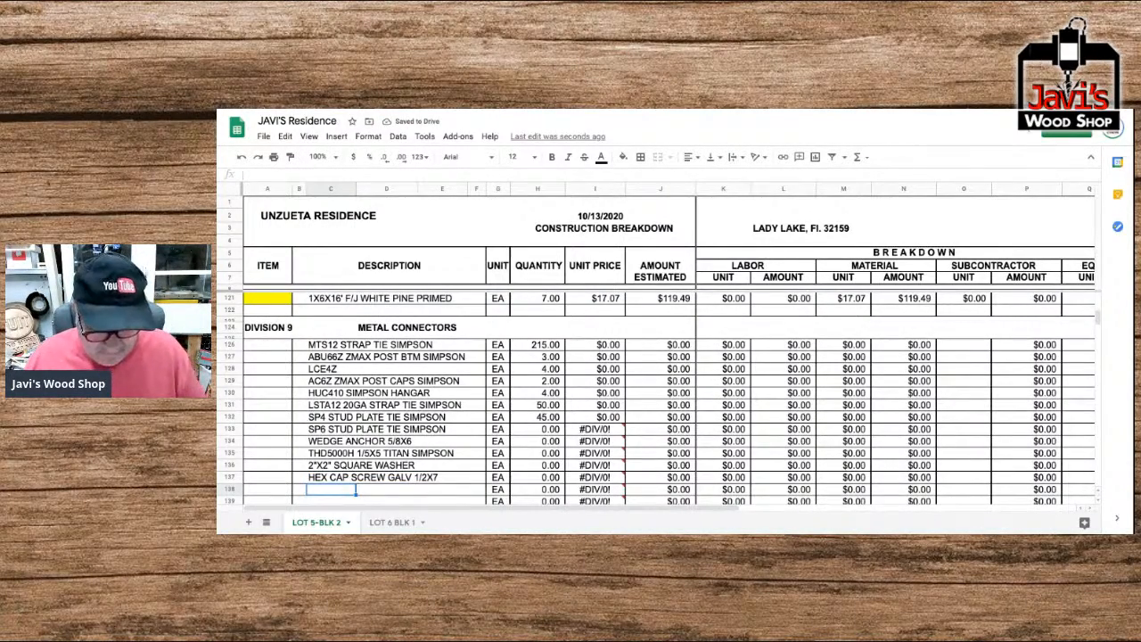
Enter "GALV NUT COARSE 1/2"" as the description in Metal Connectors row 138, correcting the mistyped size separator to a slash.
{"action": "type", "text": "GAL"}
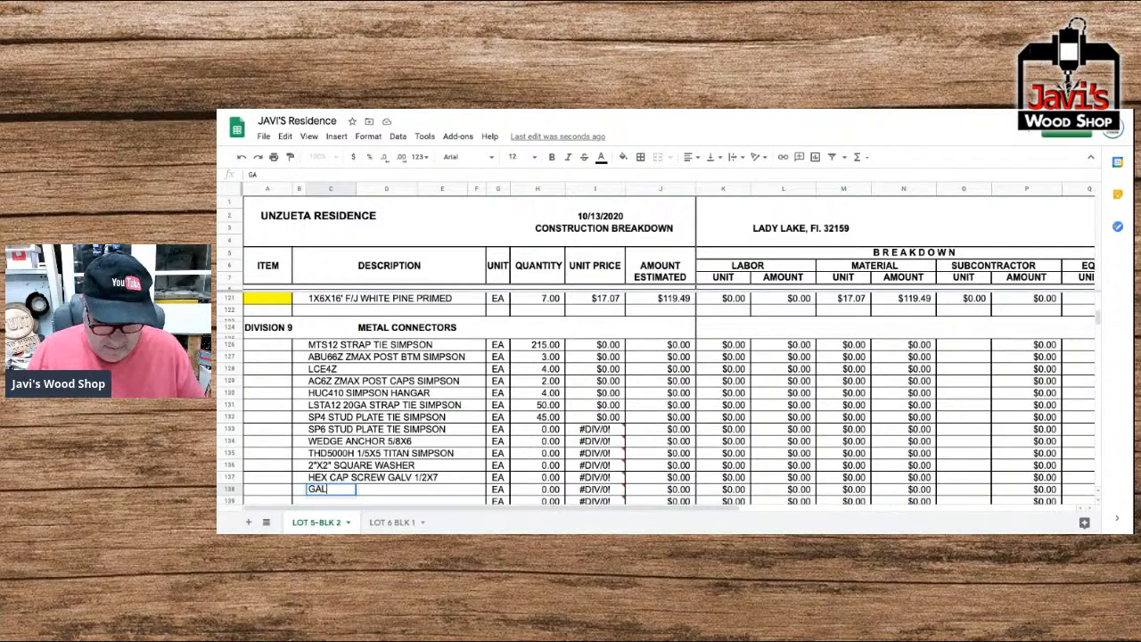
{"action": "type", "text": "V NUT C"}
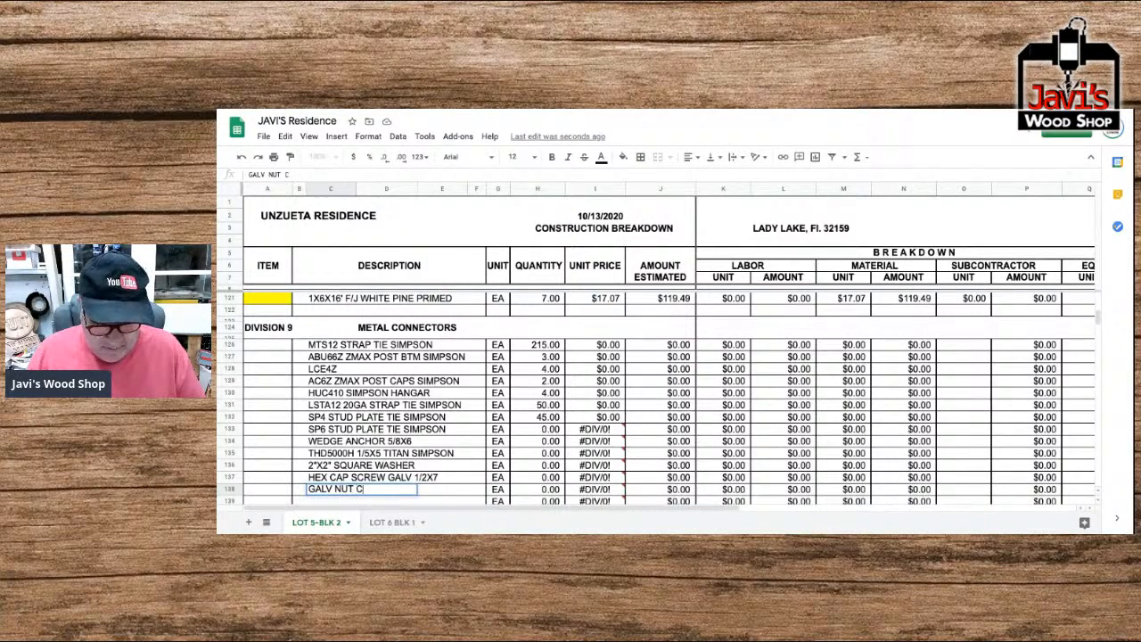
{"action": "type", "text": "OARSE "}
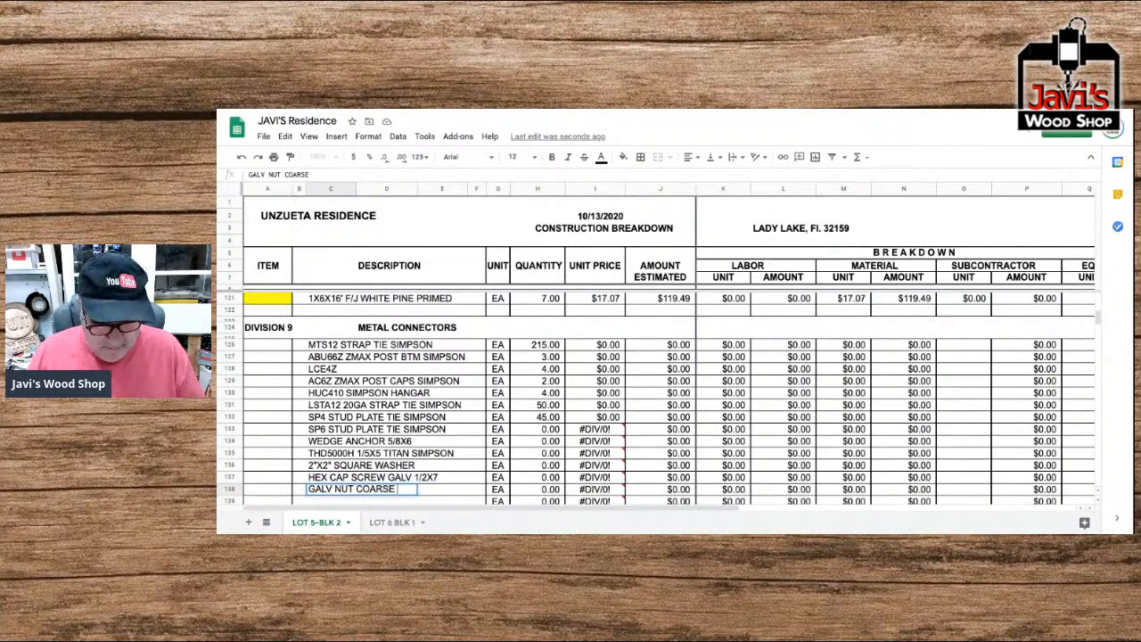
{"action": "type", "text": "1.2\""}
{"action": "key", "text": "Return"}
{"action": "key", "text": "Up"}
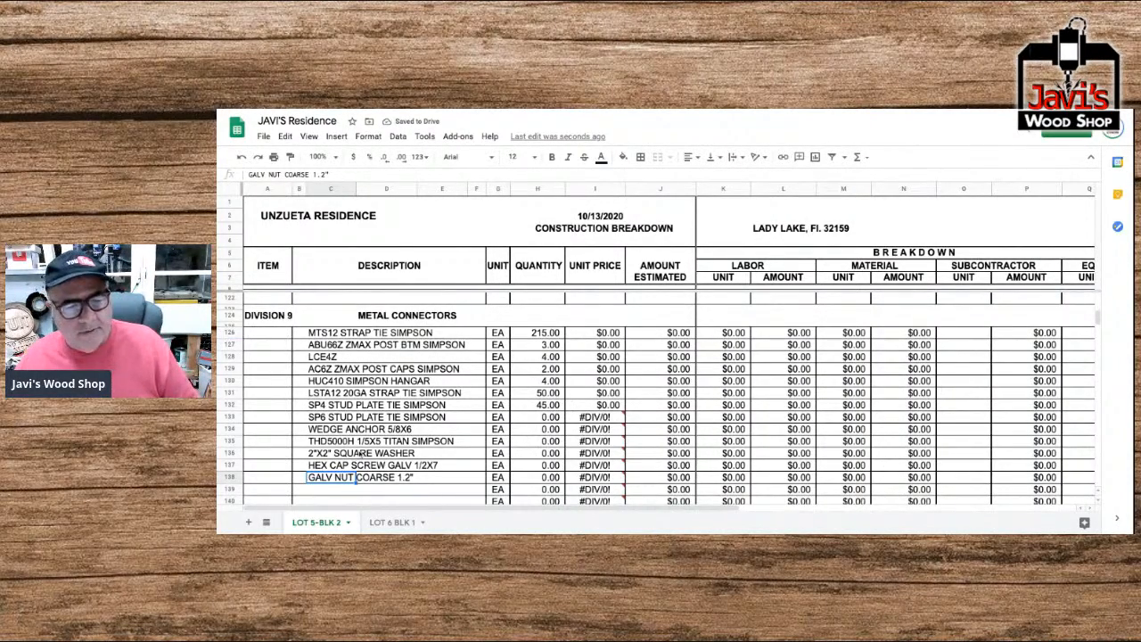
{"action": "left_click", "coordinate": [319, 174]}
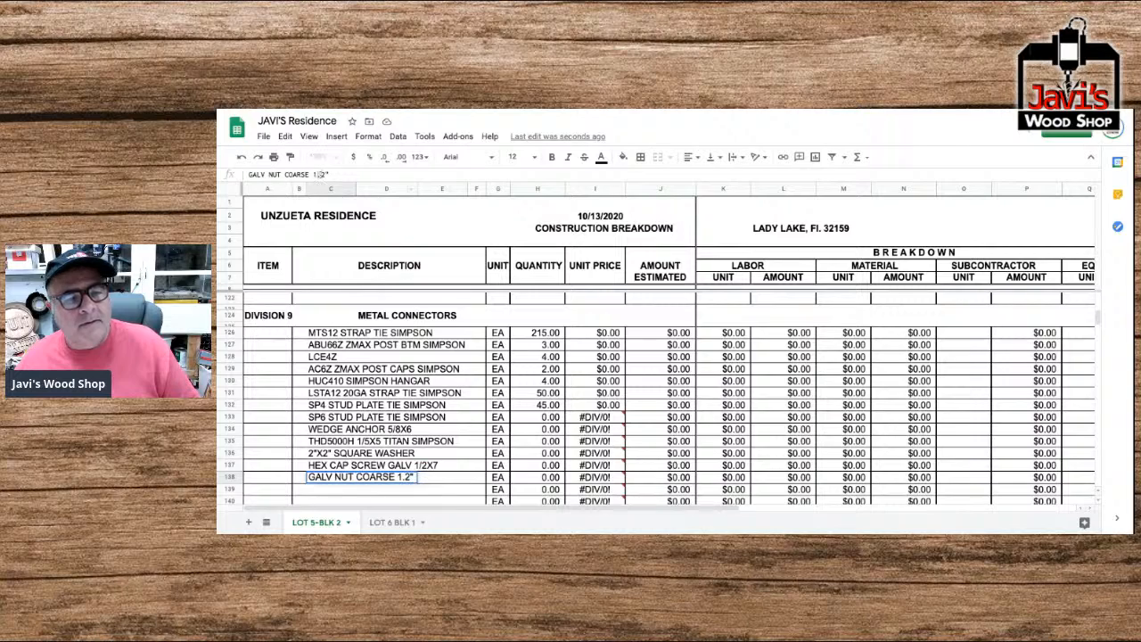
{"action": "key", "text": "BackSpace"}
{"action": "type", "text": "/"}
{"action": "key", "text": "Return"}
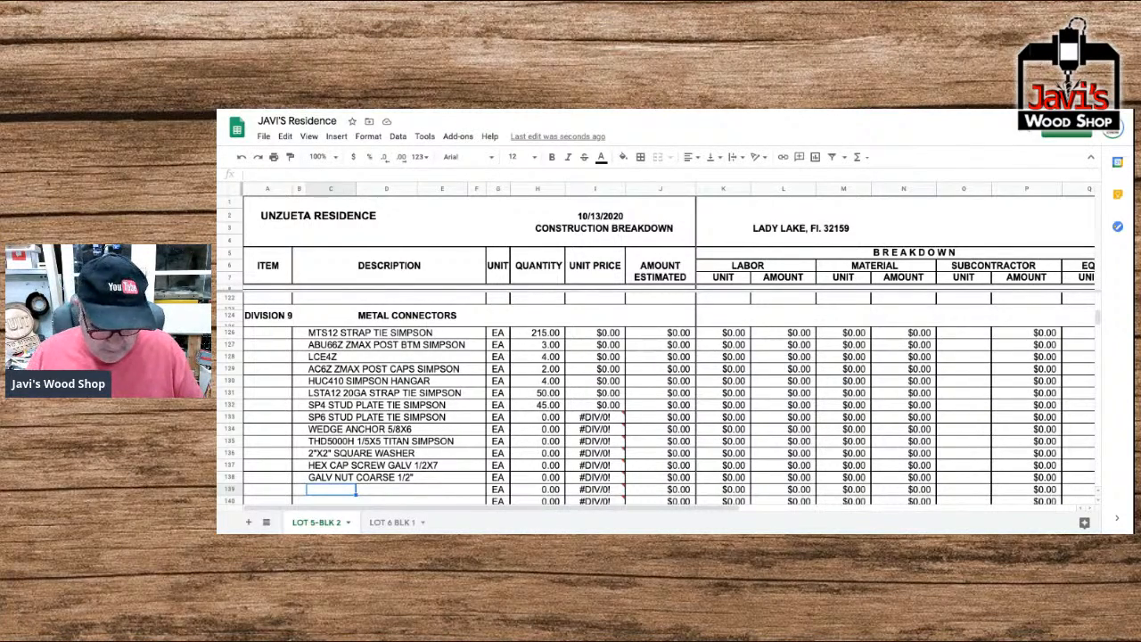
Enter "GALV FLAT WASHER 1/2"" as the description in Metal Connectors row 139.
{"action": "type", "text": "G"}
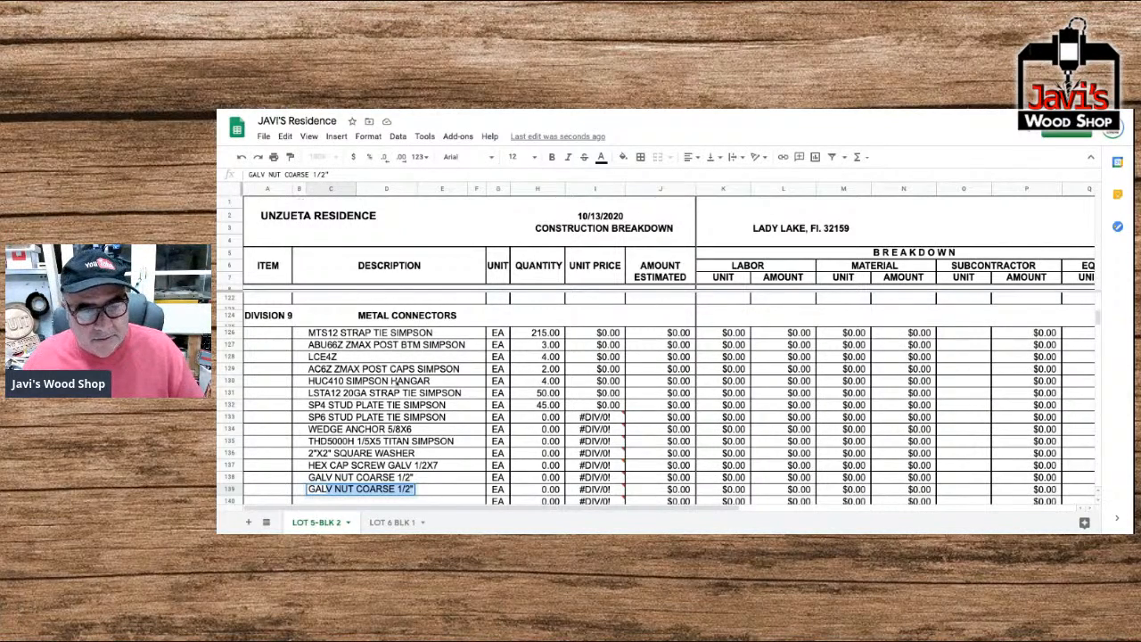
{"action": "type", "text": "AL"}
{"action": "double_click", "coordinate": [346, 489]}
{"action": "left_click_drag", "start_coordinate": [345, 490], "coordinate": [379, 489]}
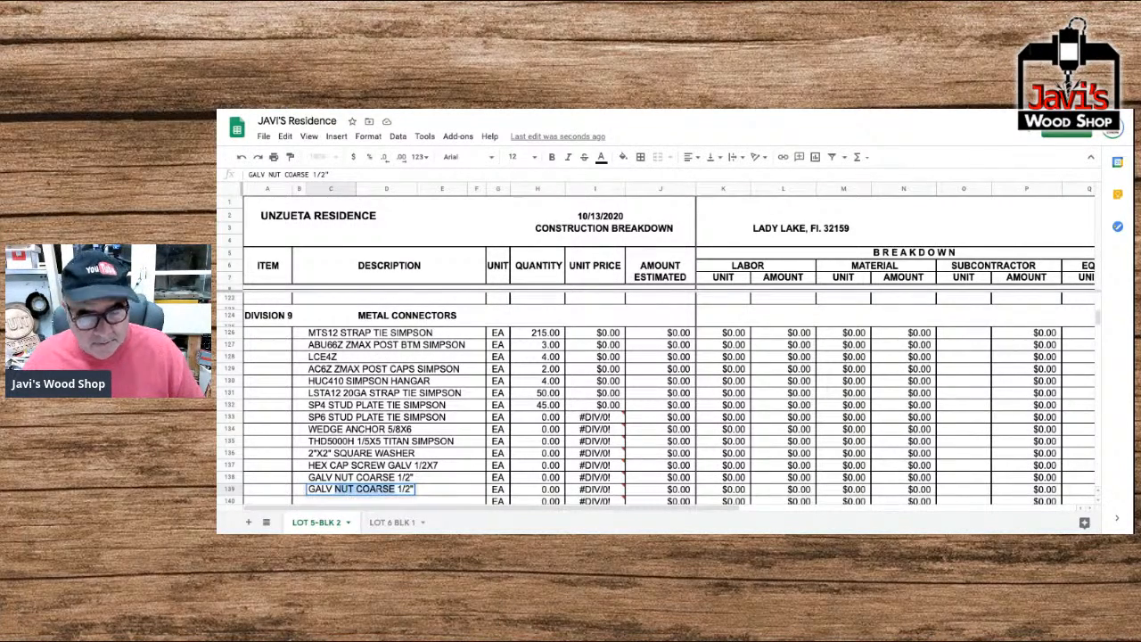
{"action": "type", "text": "FLAT WASHER"}
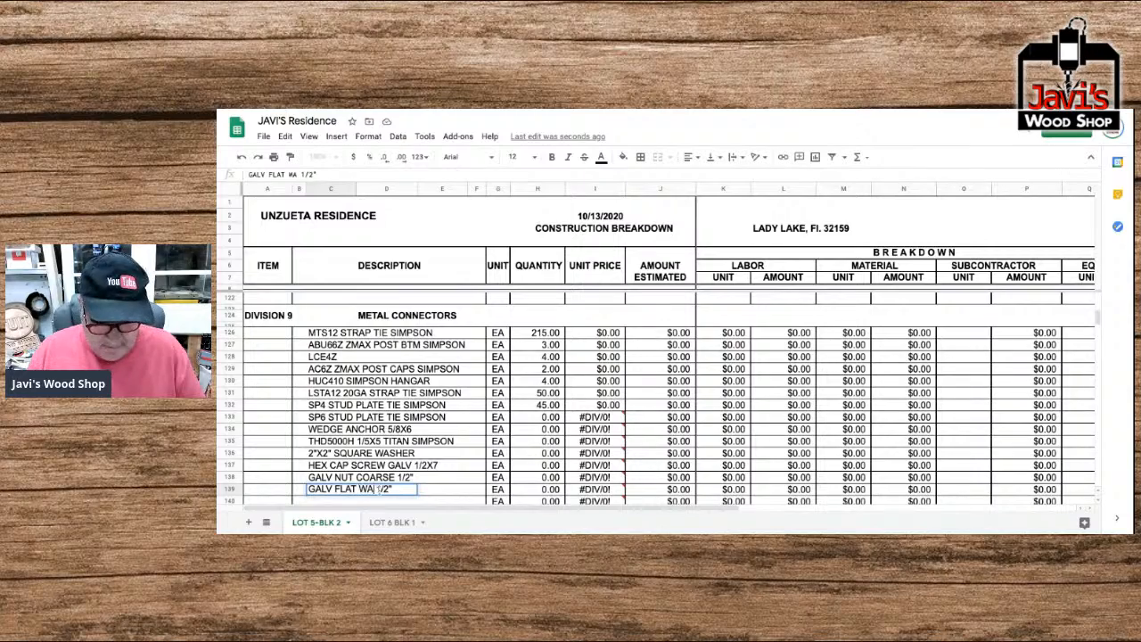
{"action": "key", "text": "Return"}
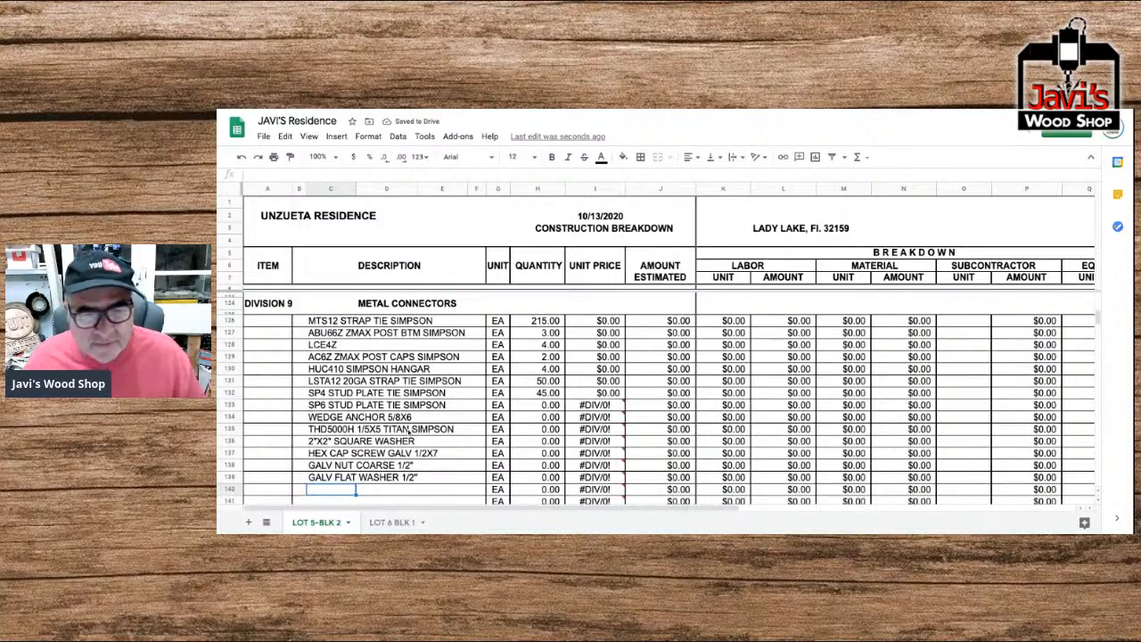
Enter the quantities 205, 3, 135 and 135 for the stud plate tie, wedge anchor, Titan and square washer in rows 133 to 136.
{"action": "left_click", "coordinate": [549, 405]}
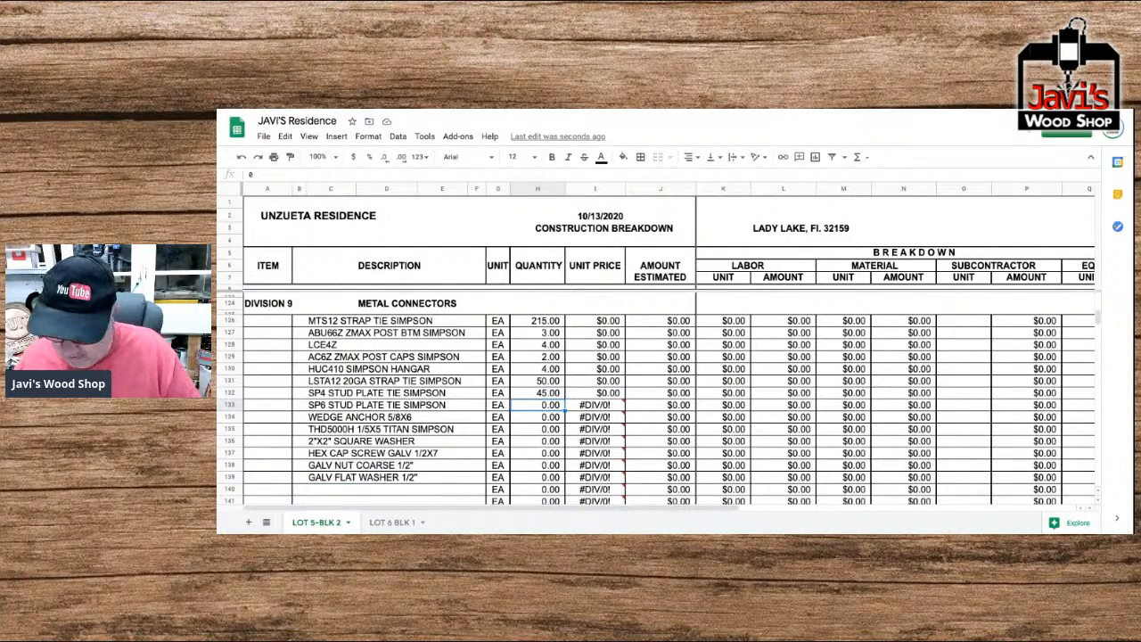
{"action": "type", "text": "205"}
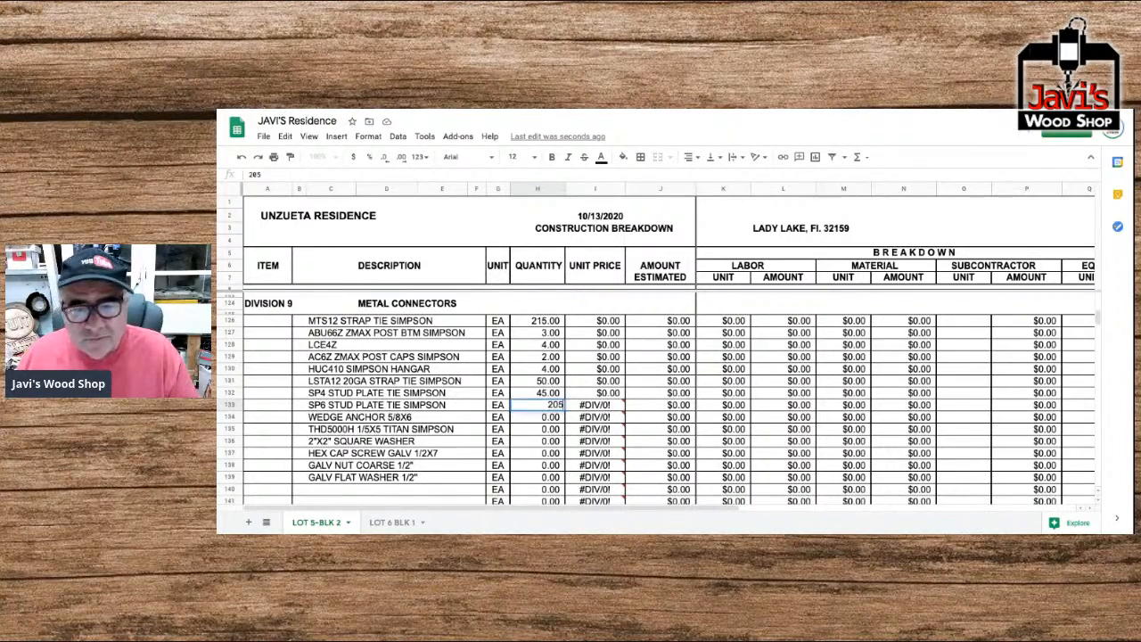
{"action": "key", "text": "Return"}
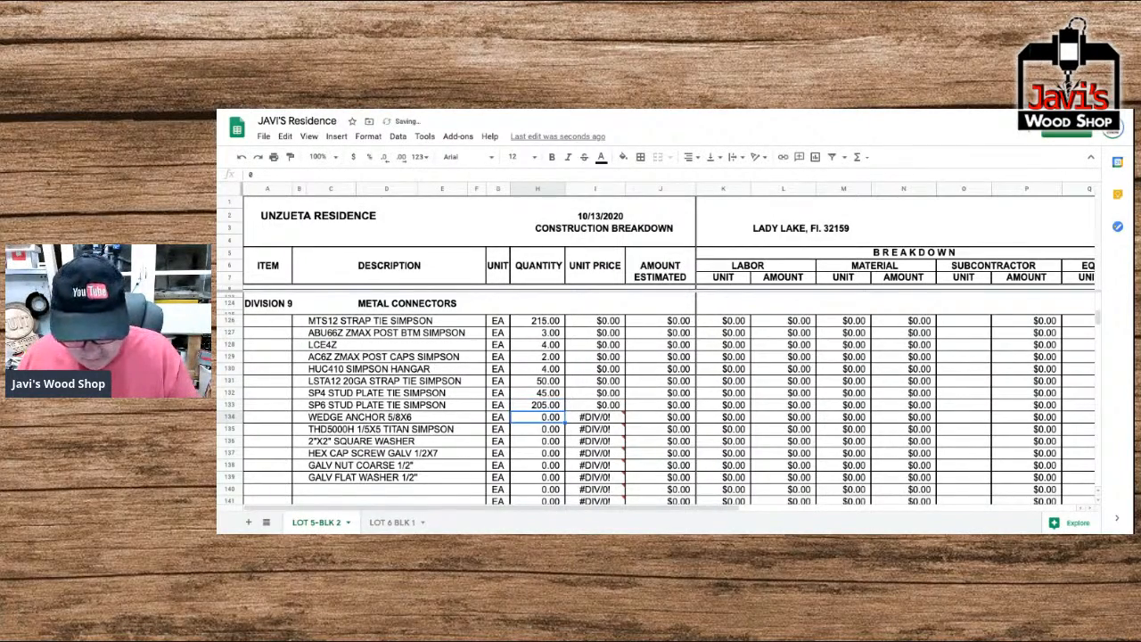
{"action": "type", "text": "3"}
{"action": "key", "text": "Return"}
{"action": "type", "text": "135"}
{"action": "key", "text": "Return"}
{"action": "type", "text": "135"}
{"action": "key", "text": "Return"}
Enter the quantities 6, 6 and 12 for the hex cap screw, galvanized nut and flat washer in rows 137 to 139.
{"action": "type", "text": "6"}
{"action": "key", "text": "Return"}
{"action": "type", "text": "6"}
{"action": "key", "text": "Return"}
{"action": "type", "text": "12"}
{"action": "key", "text": "Return"}
Enter material unit prices of 0.86, 34.60 and 5.87 for the first three metal connectors in rows 126 to 128.
{"action": "key", "text": "Right"}
{"action": "key", "text": "Up"}
{"action": "key", "text": "Up"}
{"action": "key", "text": "Up"}
{"action": "key", "text": "Up"}
{"action": "key", "text": "Up"}
{"action": "key", "text": "Up"}
{"action": "key", "text": "Up"}
{"action": "key", "text": "Up"}
{"action": "key", "text": "Up"}
{"action": "key", "text": "Up"}
{"action": "key", "text": "Up"}
{"action": "key", "text": "Up"}
{"action": "key", "text": "Up"}
{"action": "key", "text": "Up"}
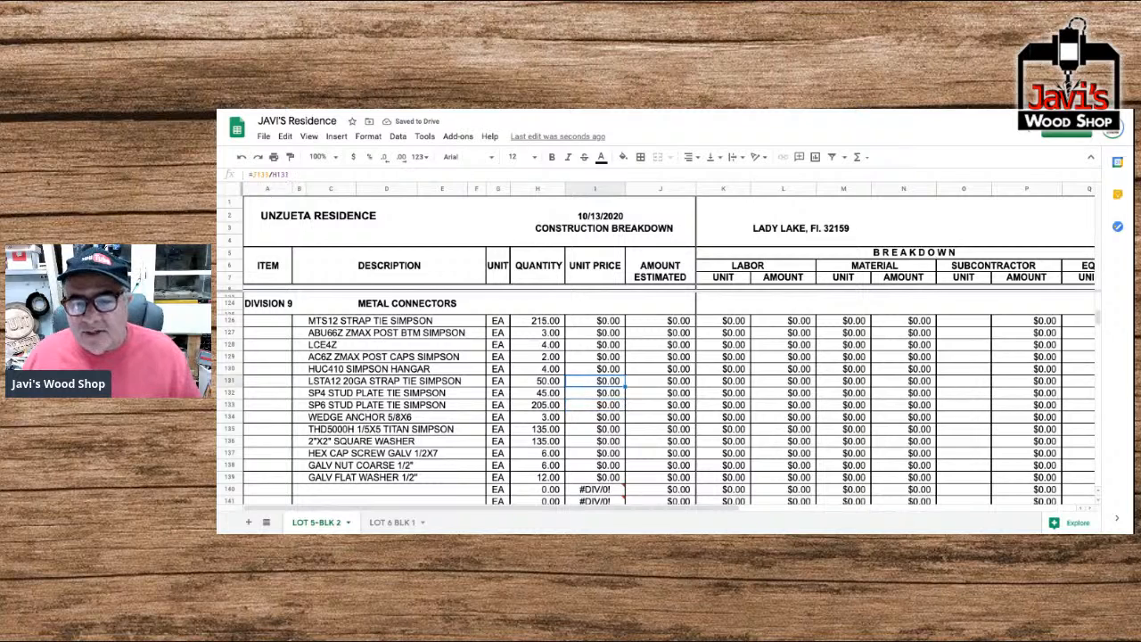
{"action": "key", "text": "Right"}
{"action": "key", "text": "Right"}
{"action": "key", "text": "Right"}
{"action": "key", "text": "Right"}
{"action": "key", "text": "Right"}
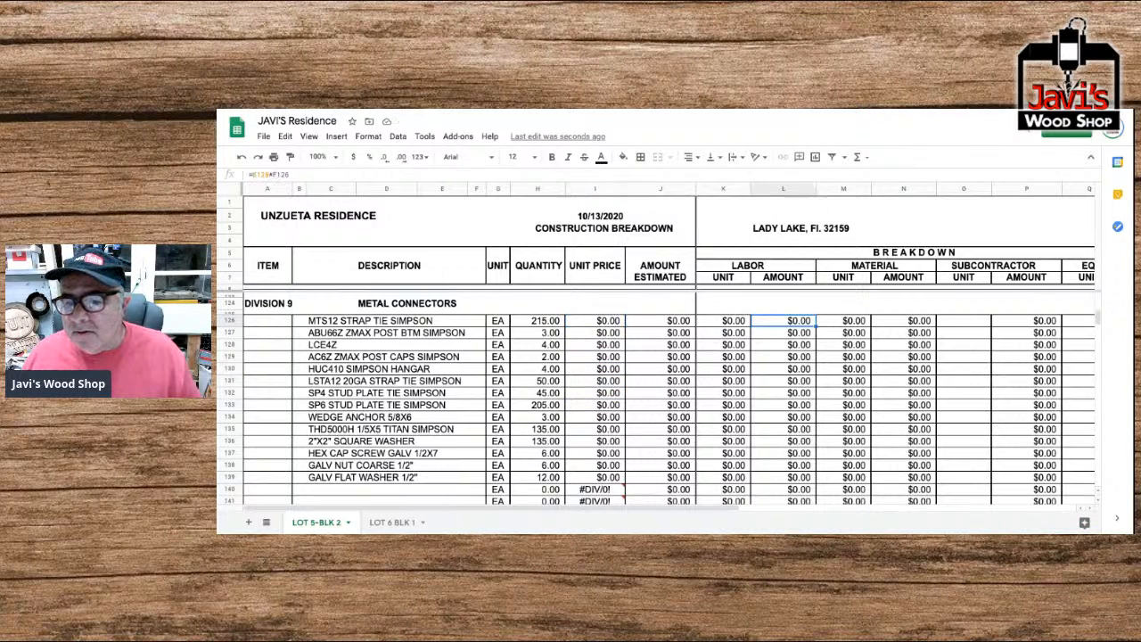
{"action": "key", "text": "Left"}
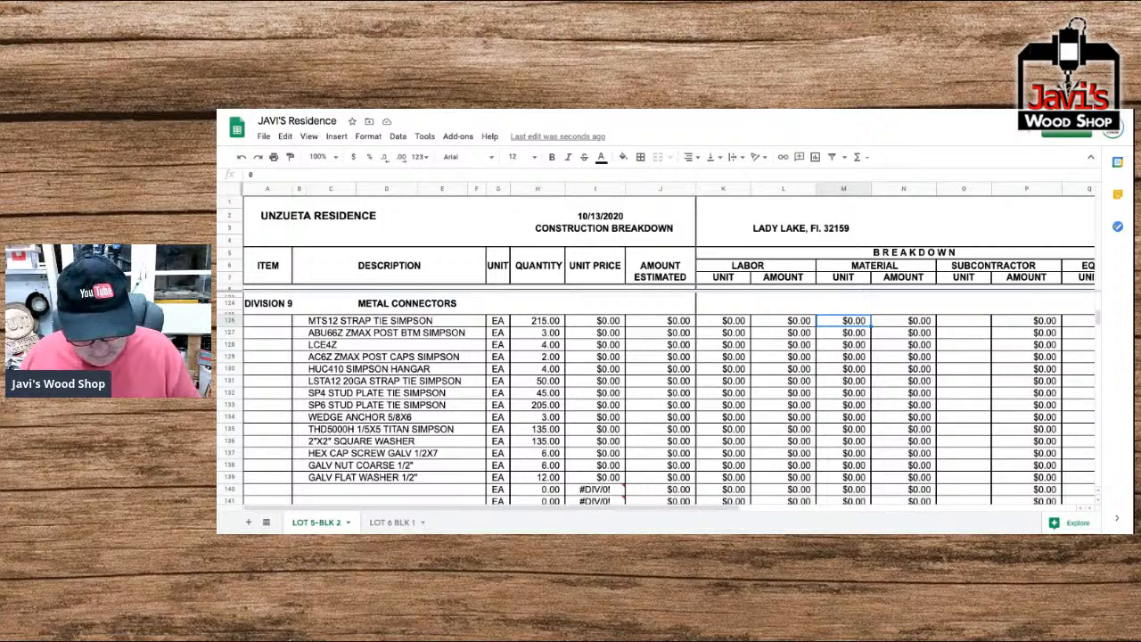
{"action": "type", "text": ".86"}
{"action": "key", "text": "Return"}
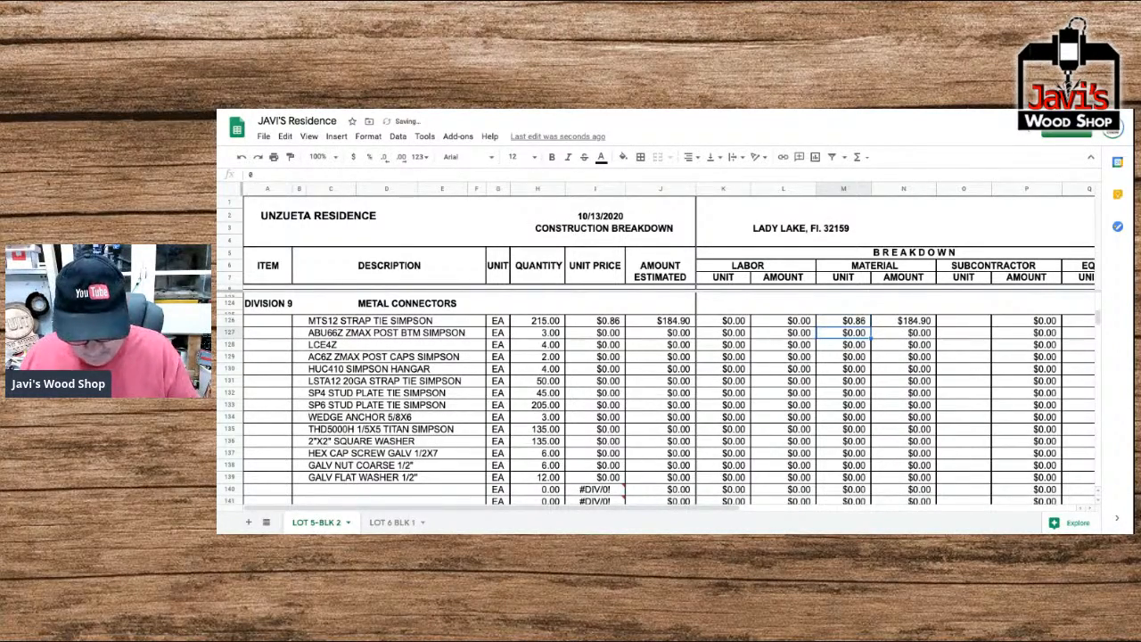
{"action": "type", "text": "34.60"}
{"action": "key", "text": "Return"}
{"action": "type", "text": "5.87"}
{"action": "key", "text": "Return"}
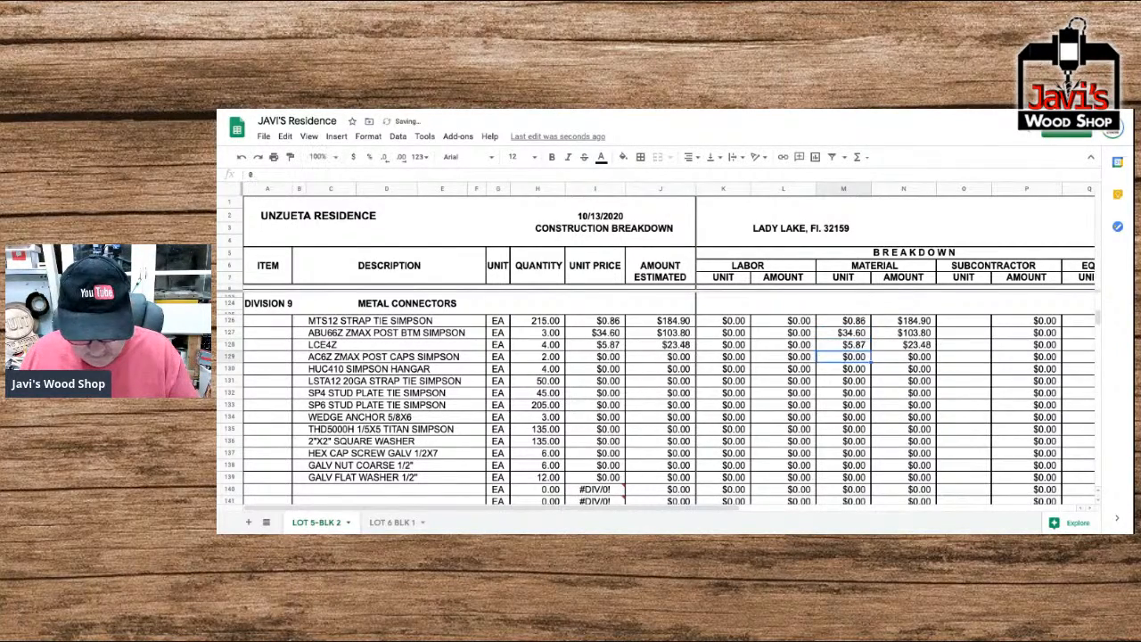
Enter material unit prices of 8.39, 11.33, 0.59 and 0.93 for the metal connectors in rows 129 to 132.
{"action": "type", "text": "8.39"}
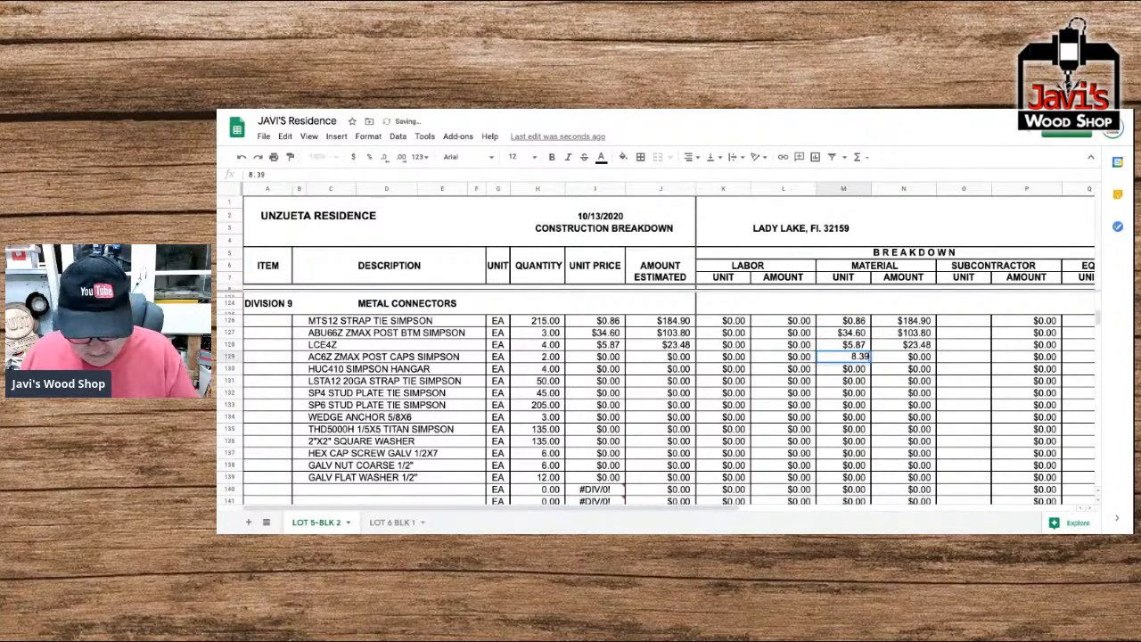
{"action": "key", "text": "Return"}
{"action": "type", "text": "11.33"}
{"action": "key", "text": "Return"}
{"action": "type", "text": "0.59"}
{"action": "key", "text": "Return"}
{"action": "type", "text": ".93"}
{"action": "key", "text": "Return"}
Enter material unit prices of 1.10, 1.42, 2.25 and 0.30 for the metal connectors in rows 133 to 136.
{"action": "type", "text": "1.1"}
{"action": "key", "text": "Return"}
{"action": "type", "text": "1.42"}
{"action": "key", "text": "Return"}
{"action": "type", "text": "2.25"}
{"action": "key", "text": "Return"}
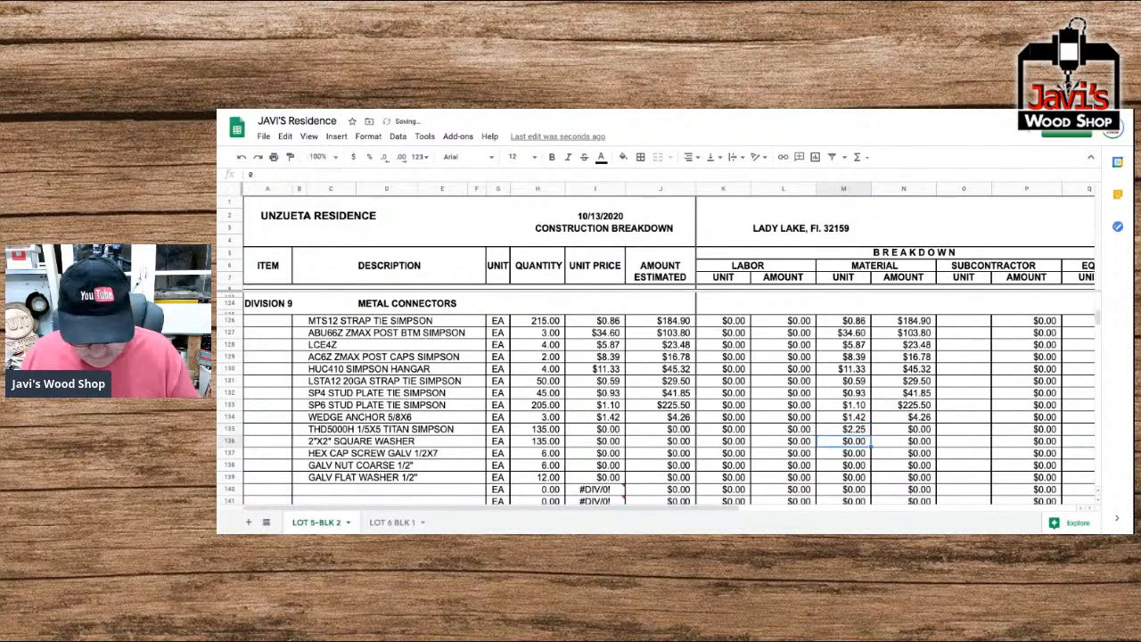
{"action": "type", "text": ".3"}
{"action": "key", "text": "Return"}
Enter material unit prices of 1.37, 0.15 and 0.16 for the hex cap screw, nut and flat washer in rows 137 to 139.
{"action": "type", "text": "1.37"}
{"action": "key", "text": "Return"}
{"action": "type", "text": ".15"}
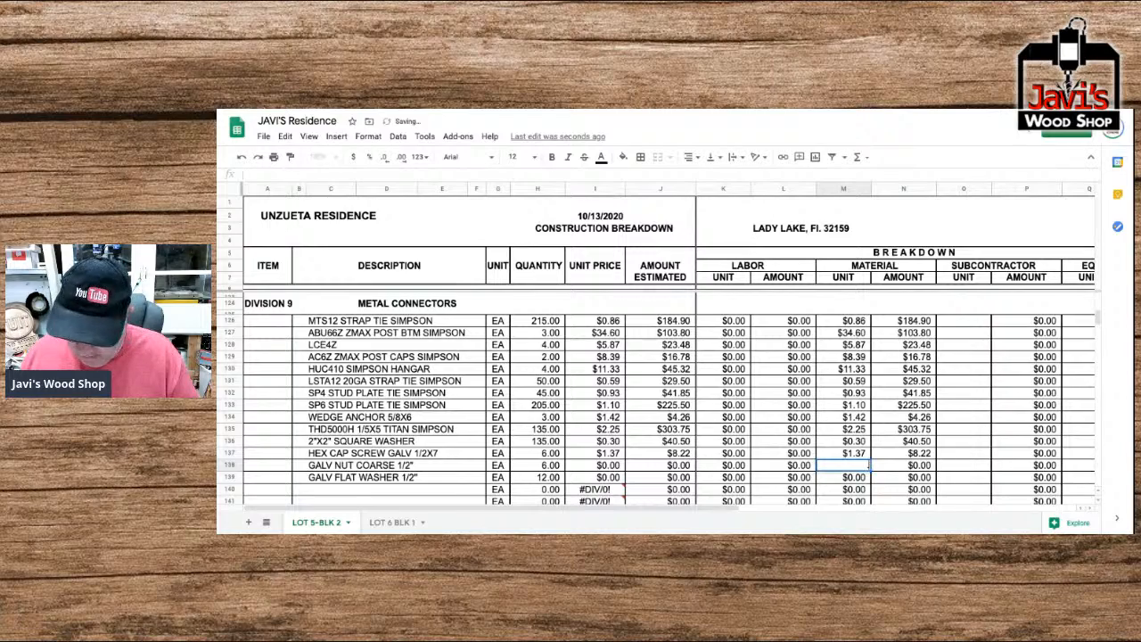
{"action": "key", "text": "Return"}
{"action": "type", "text": ".16"}
{"action": "key", "text": "Return"}
{"action": "key", "text": "Left"}
{"action": "key", "text": "Left"}
{"action": "key", "text": "Left"}
{"action": "key", "text": "Left"}
{"action": "key", "text": "Left"}
{"action": "key", "text": "Left"}
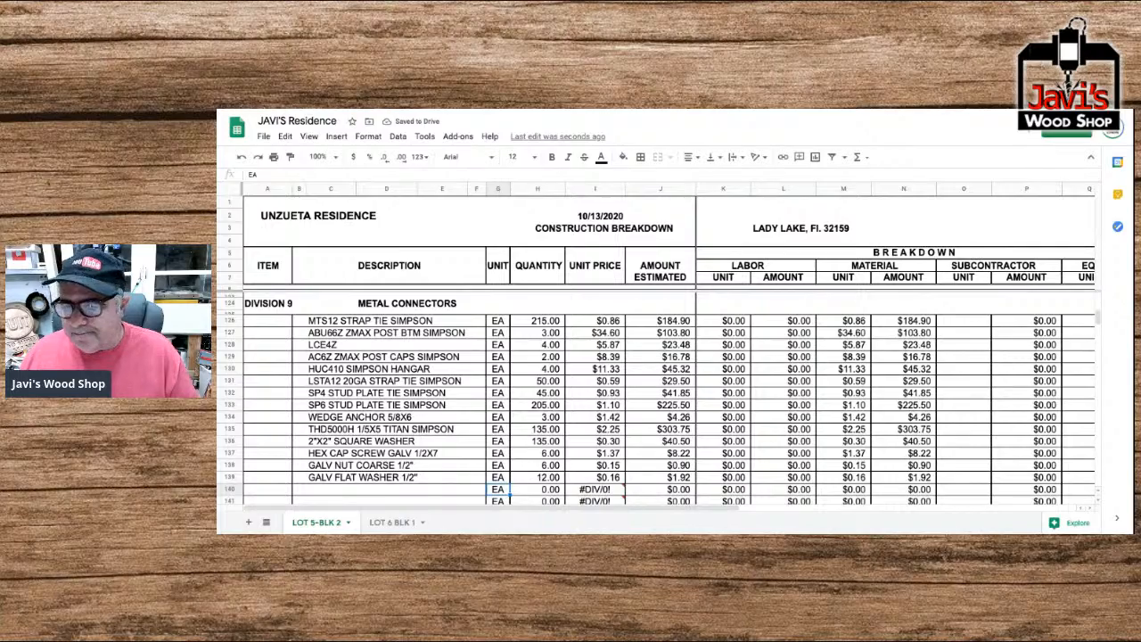
Review the summary of division totals at the end of the sheet, including Metal Connectors and the overall construction cost.
{"action": "scroll", "coordinate": [669, 347], "scroll_direction": "right", "scroll_amount": 3}
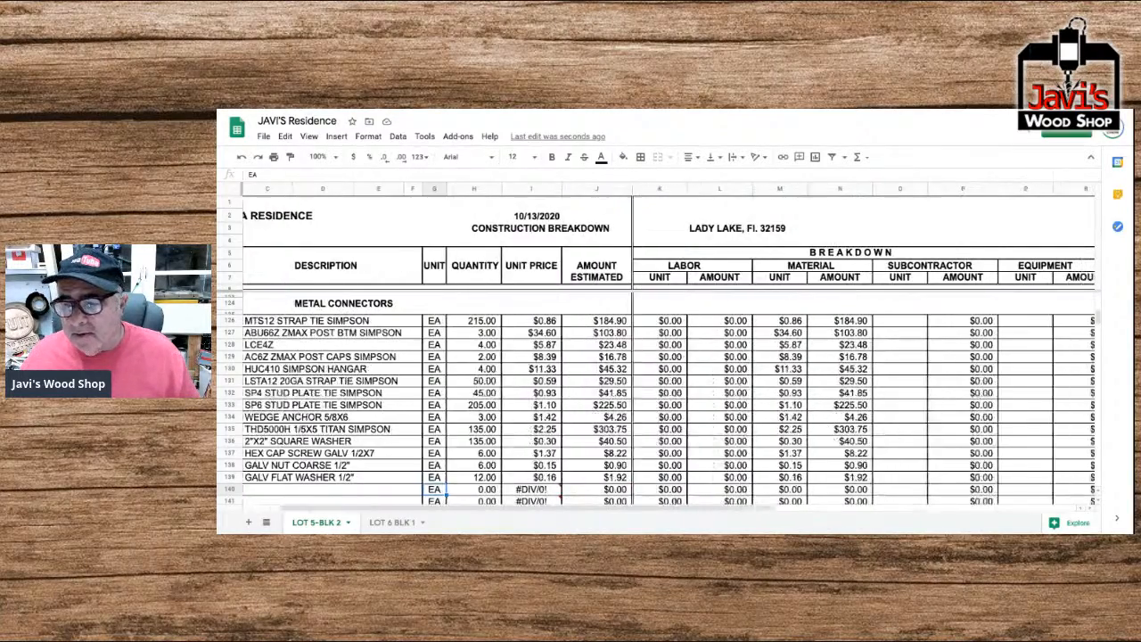
{"action": "scroll", "coordinate": [669, 401], "scroll_direction": "right", "scroll_amount": 2}
{"action": "scroll", "coordinate": [669, 401], "scroll_direction": "down", "scroll_amount": 5}
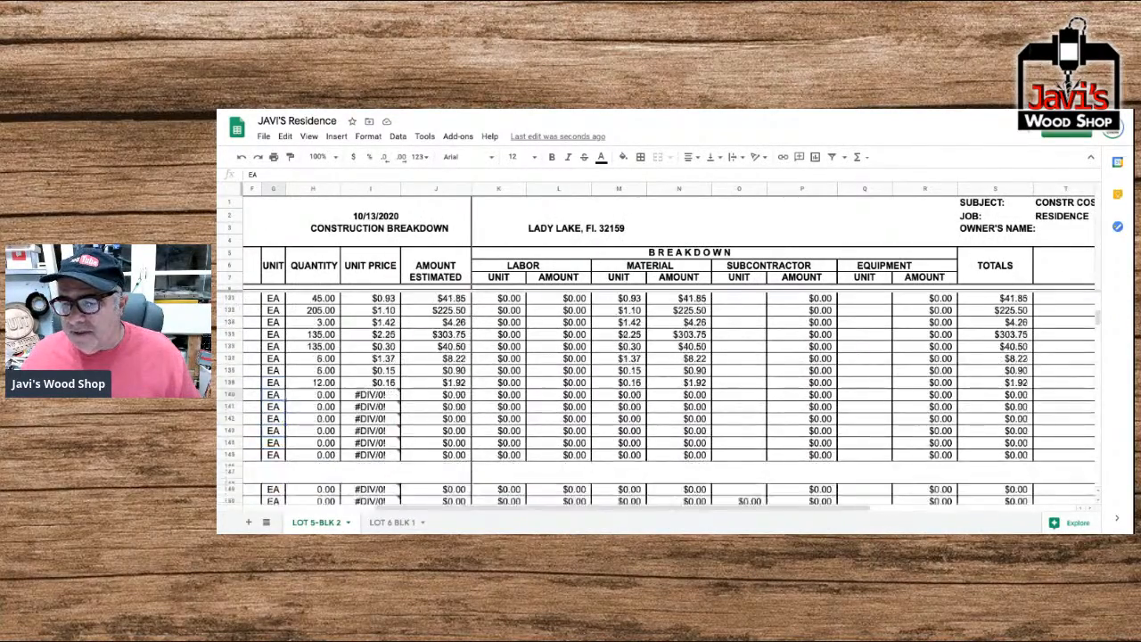
{"action": "scroll", "coordinate": [548, 423], "scroll_direction": "down", "scroll_amount": 10}
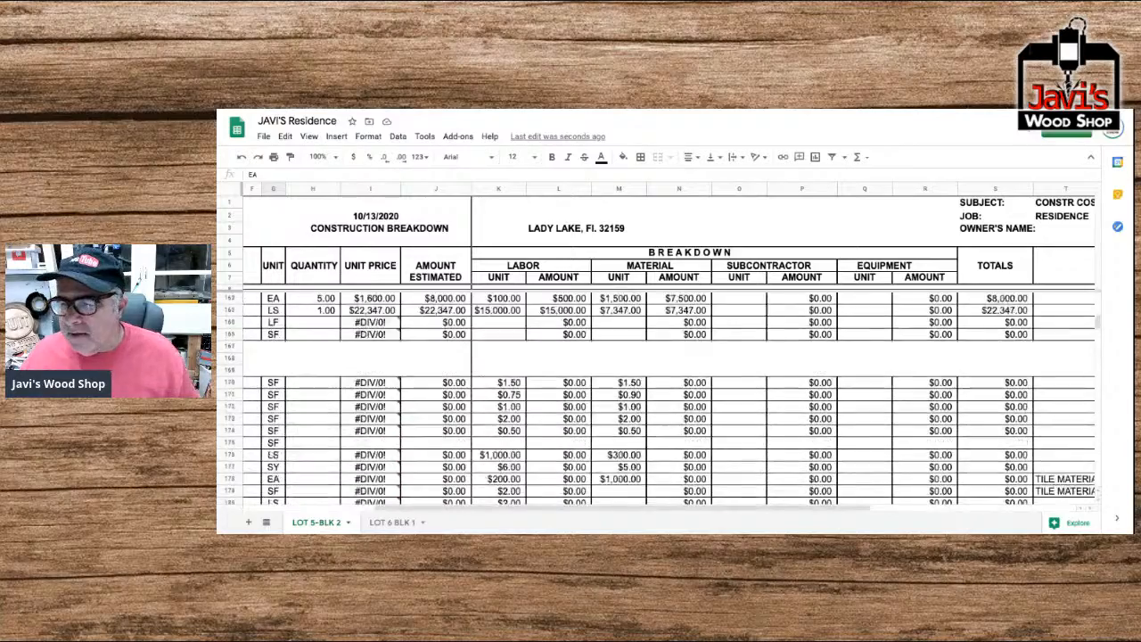
{"action": "scroll", "coordinate": [547, 422], "scroll_direction": "down", "scroll_amount": 20}
{"action": "scroll", "coordinate": [548, 426], "scroll_direction": "right", "scroll_amount": 1}
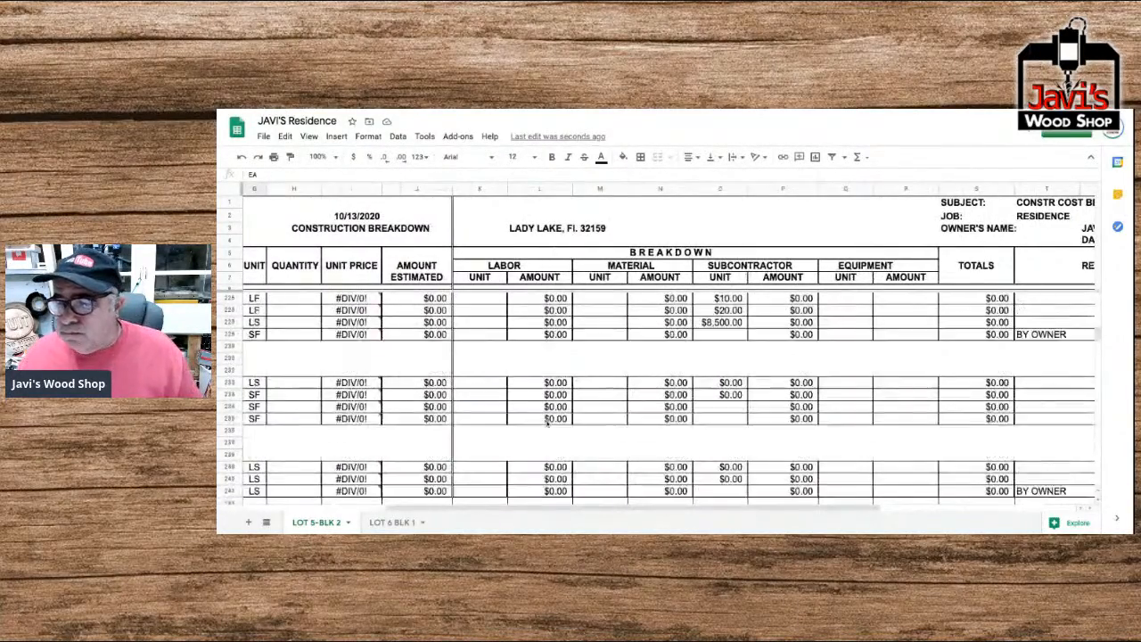
{"action": "scroll", "coordinate": [547, 431], "scroll_direction": "down", "scroll_amount": 10}
{"action": "scroll", "coordinate": [547, 432], "scroll_direction": "left", "scroll_amount": 1}
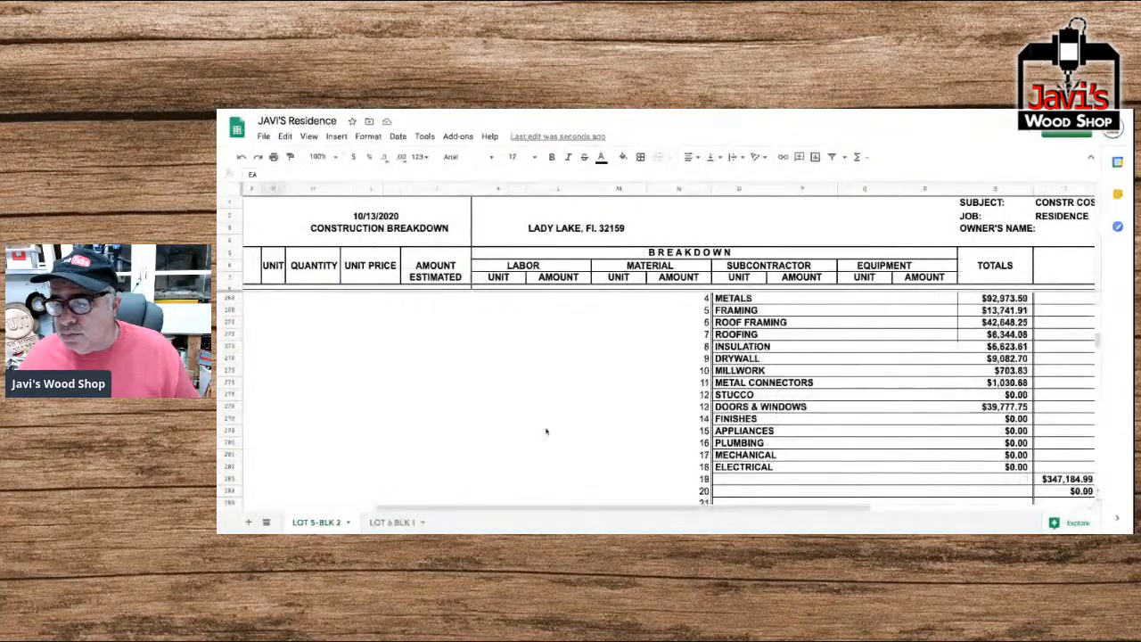
{"action": "scroll", "coordinate": [547, 431], "scroll_direction": "right", "scroll_amount": 1}
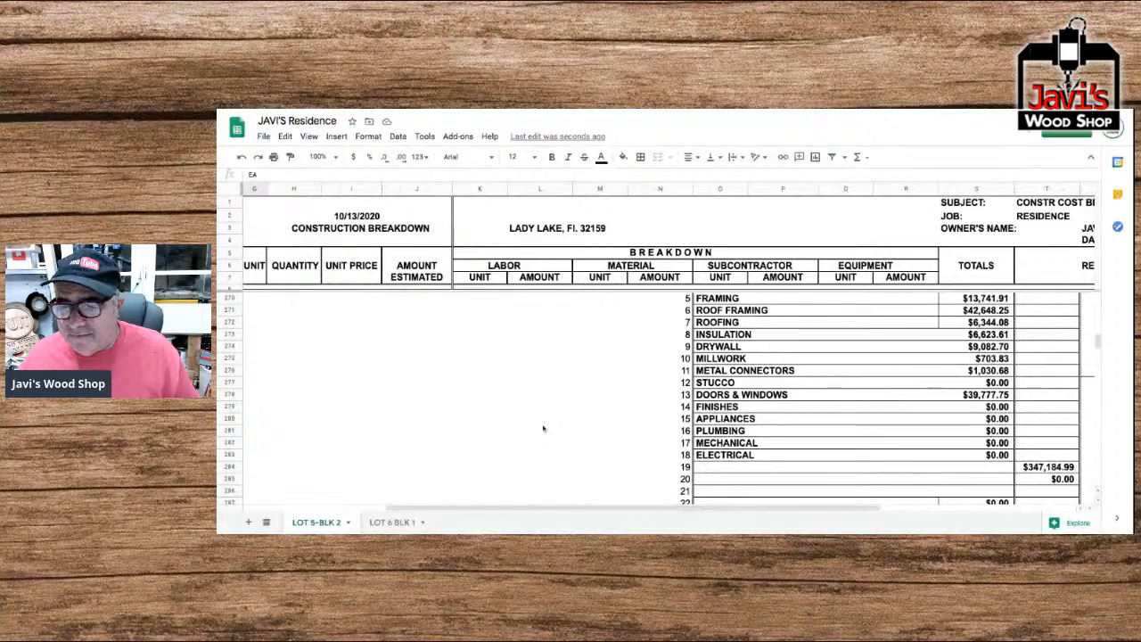
{"action": "scroll", "coordinate": [543, 428], "scroll_direction": "right", "scroll_amount": 4}
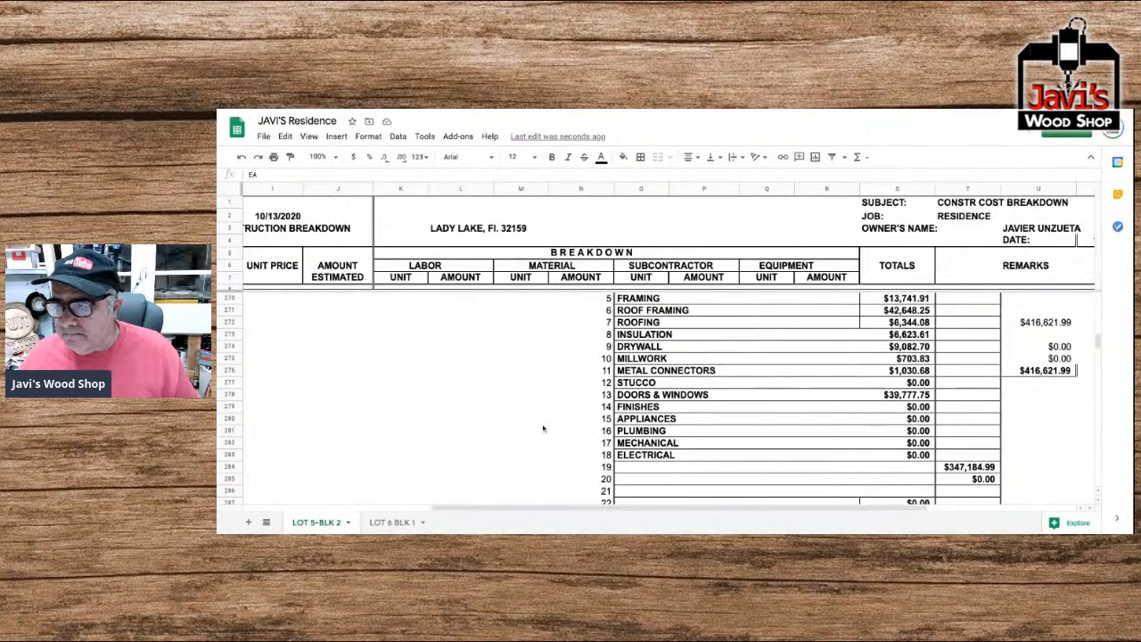
{"action": "scroll", "coordinate": [543, 429], "scroll_direction": "left", "scroll_amount": 13}
{"action": "scroll", "coordinate": [543, 429], "scroll_direction": "up", "scroll_amount": 9}
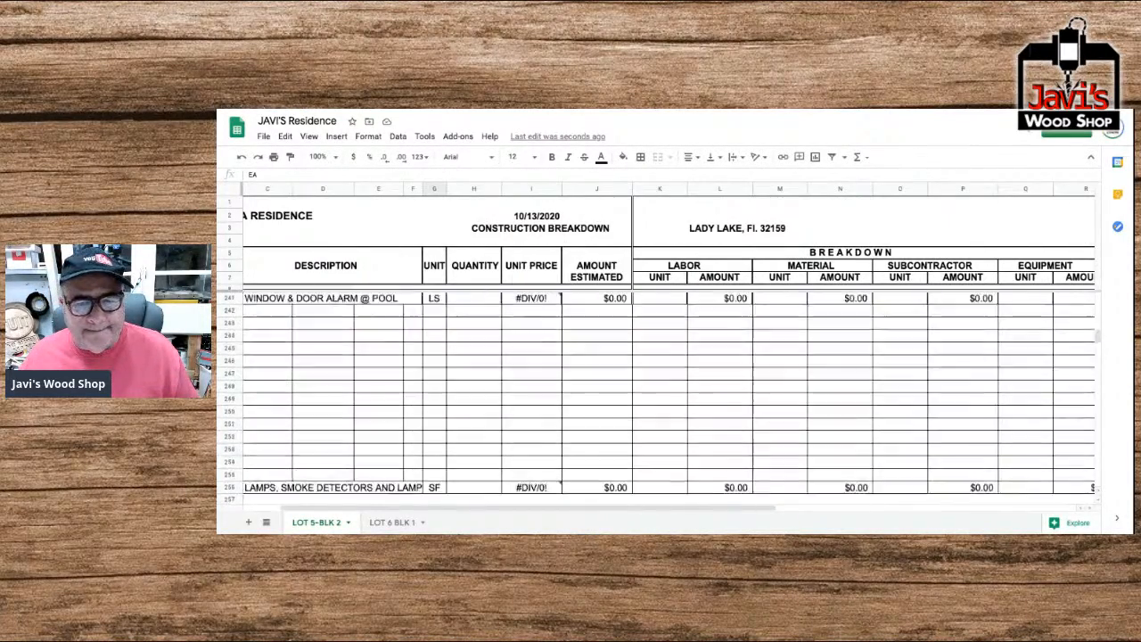
Delete the unused rows 141 to 145 at the end of the Metal Connectors division.
{"action": "scroll", "coordinate": [543, 429], "scroll_direction": "up", "scroll_amount": 14}
{"action": "scroll", "coordinate": [543, 428], "scroll_direction": "up", "scroll_amount": 12}
{"action": "scroll", "coordinate": [543, 429], "scroll_direction": "up", "scroll_amount": 15}
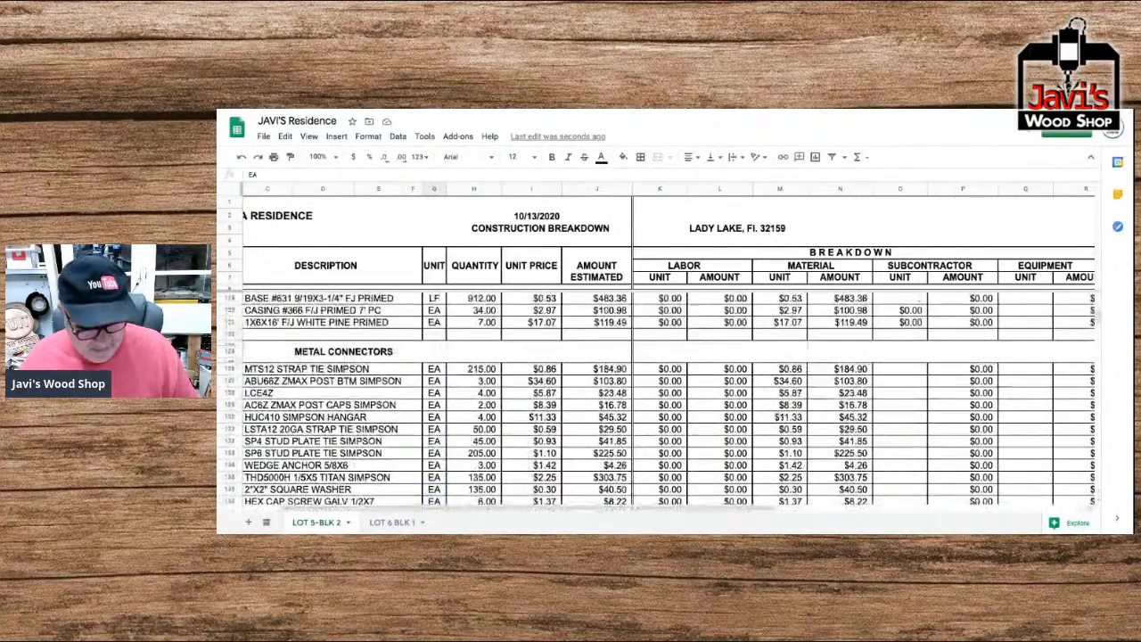
{"action": "scroll", "coordinate": [481, 396], "scroll_direction": "down", "scroll_amount": 4}
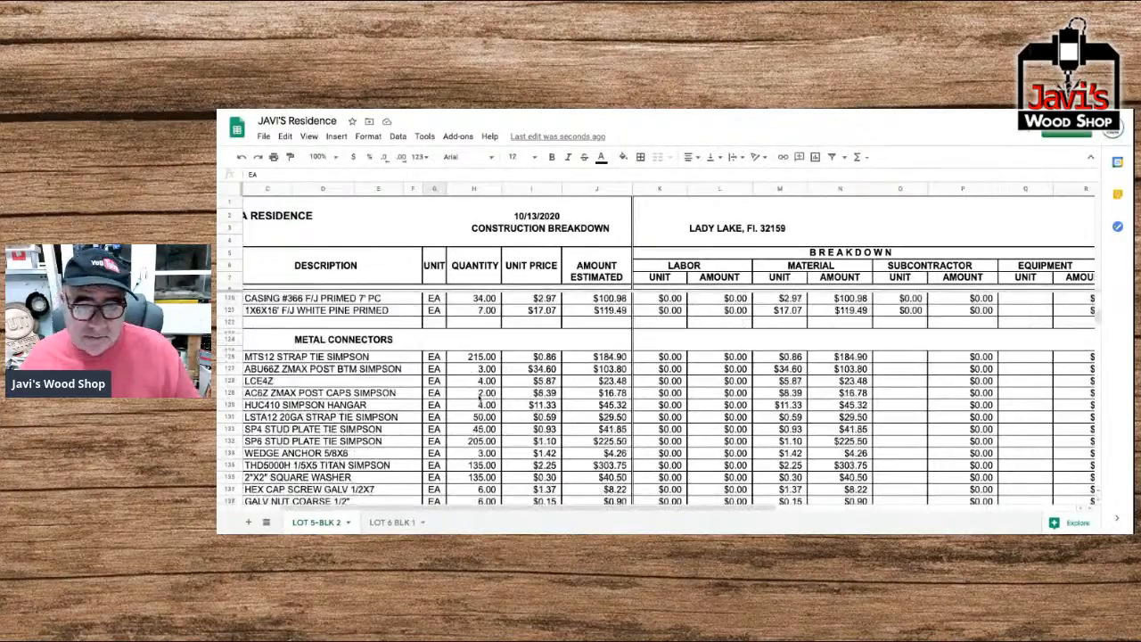
{"action": "scroll", "coordinate": [481, 395], "scroll_direction": "down", "scroll_amount": 5}
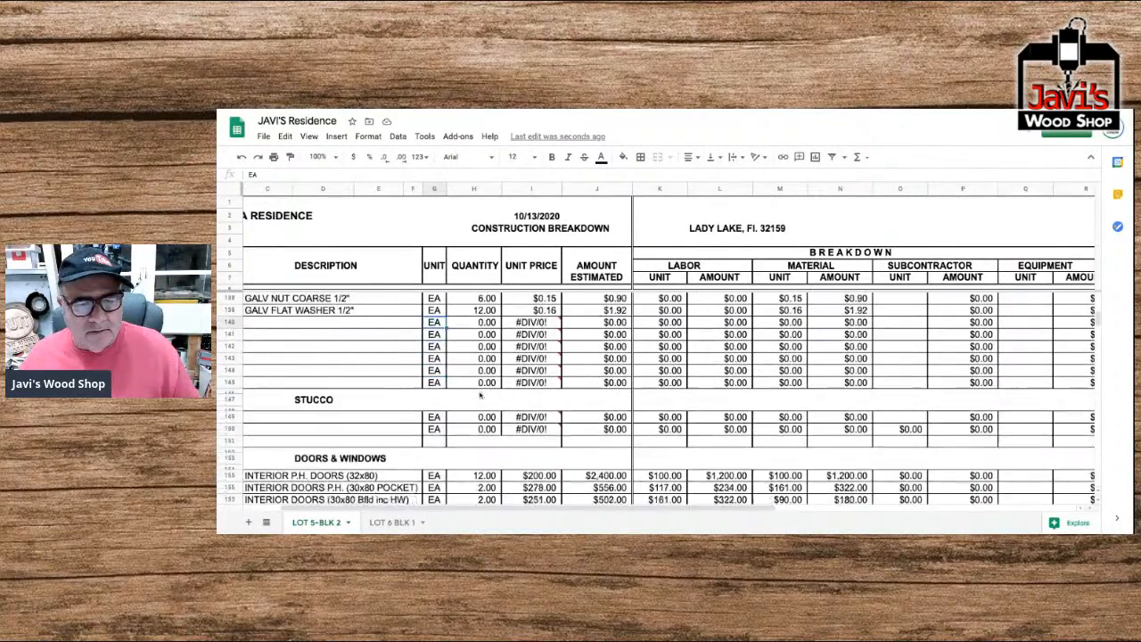
{"action": "scroll", "coordinate": [484, 395], "scroll_direction": "up", "scroll_amount": 2}
{"action": "scroll", "coordinate": [483, 395], "scroll_direction": "up", "scroll_amount": 1}
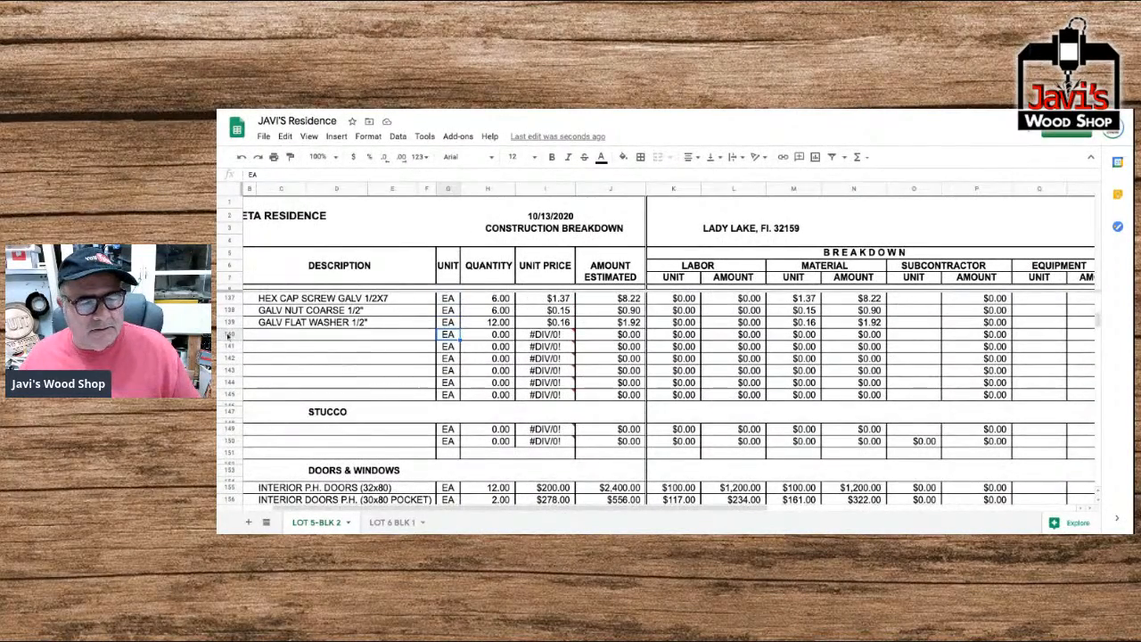
{"action": "left_click_drag", "start_coordinate": [230, 346], "coordinate": [230, 394]}
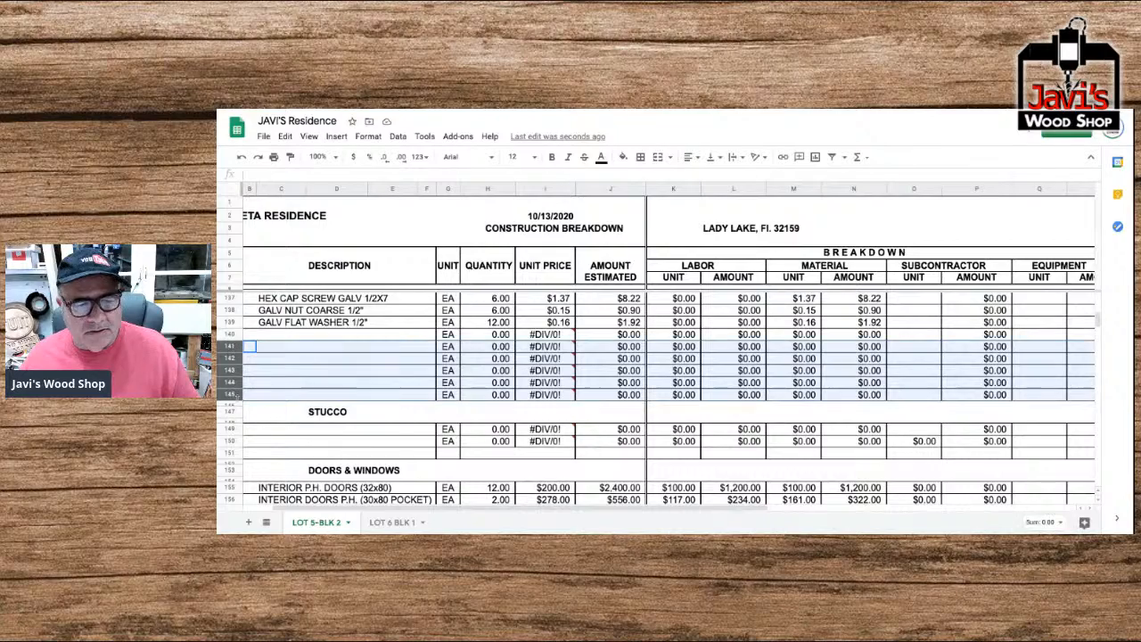
{"action": "right_click", "coordinate": [280, 355]}
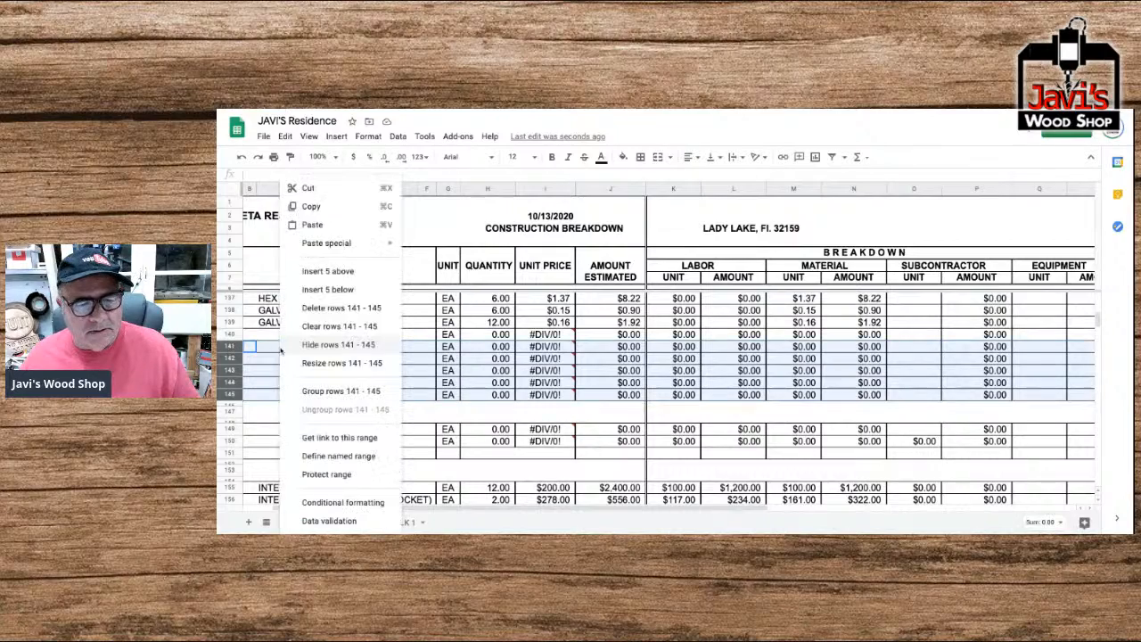
{"action": "left_click", "coordinate": [312, 309]}
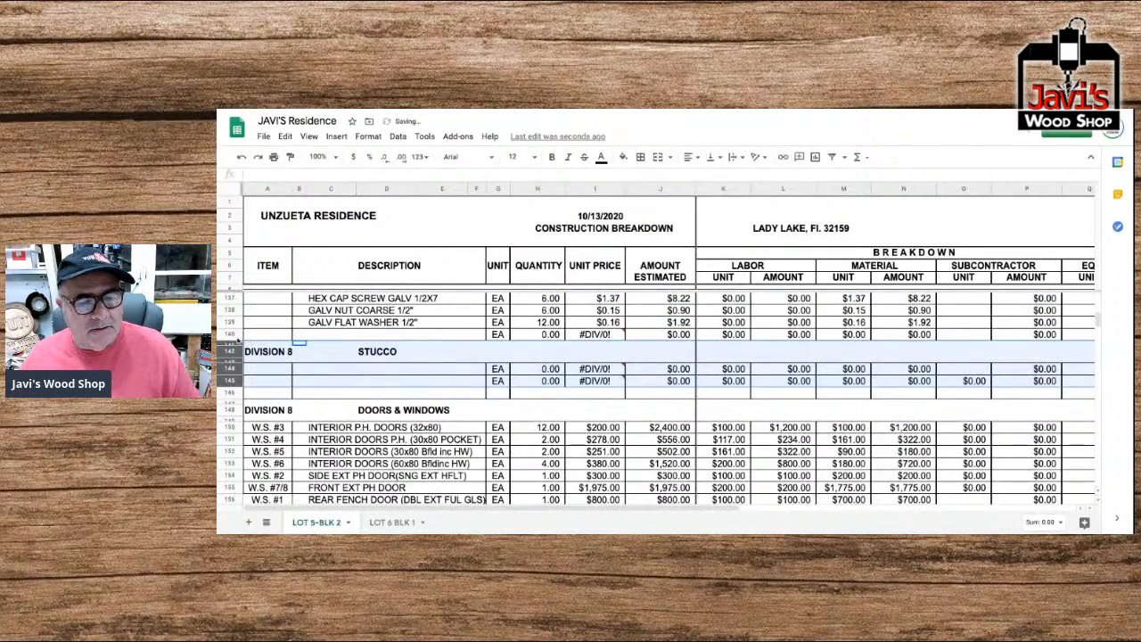
Clear the contents of row 140, directly below the galvanized flat washer item.
{"action": "left_click", "coordinate": [232, 335]}
{"action": "key", "text": "Delete"}
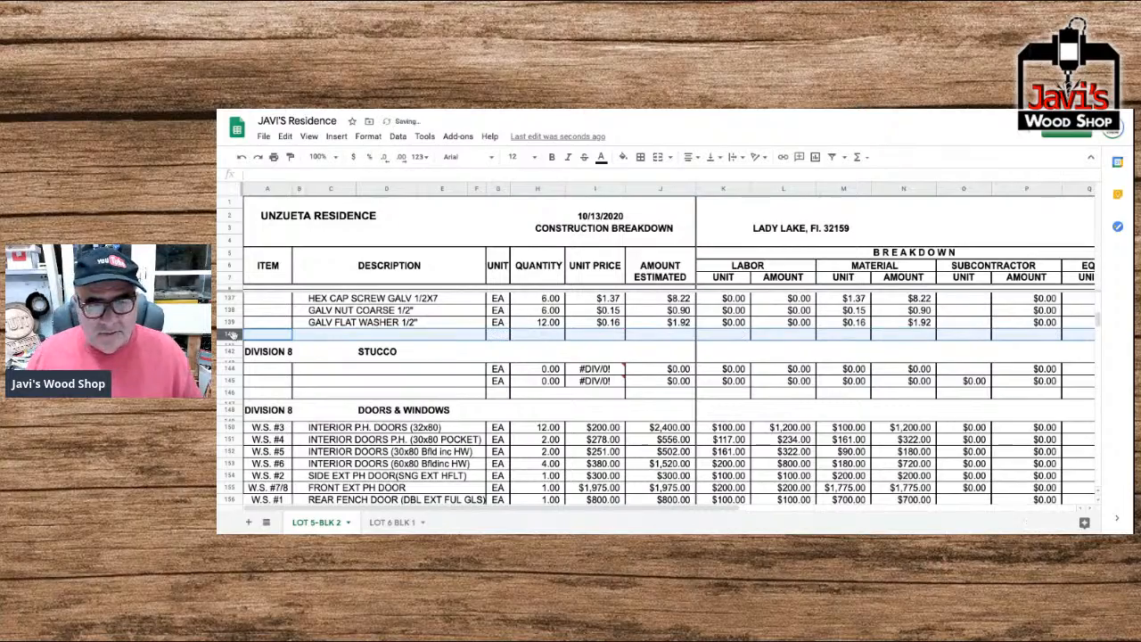
{"action": "left_click", "coordinate": [317, 354]}
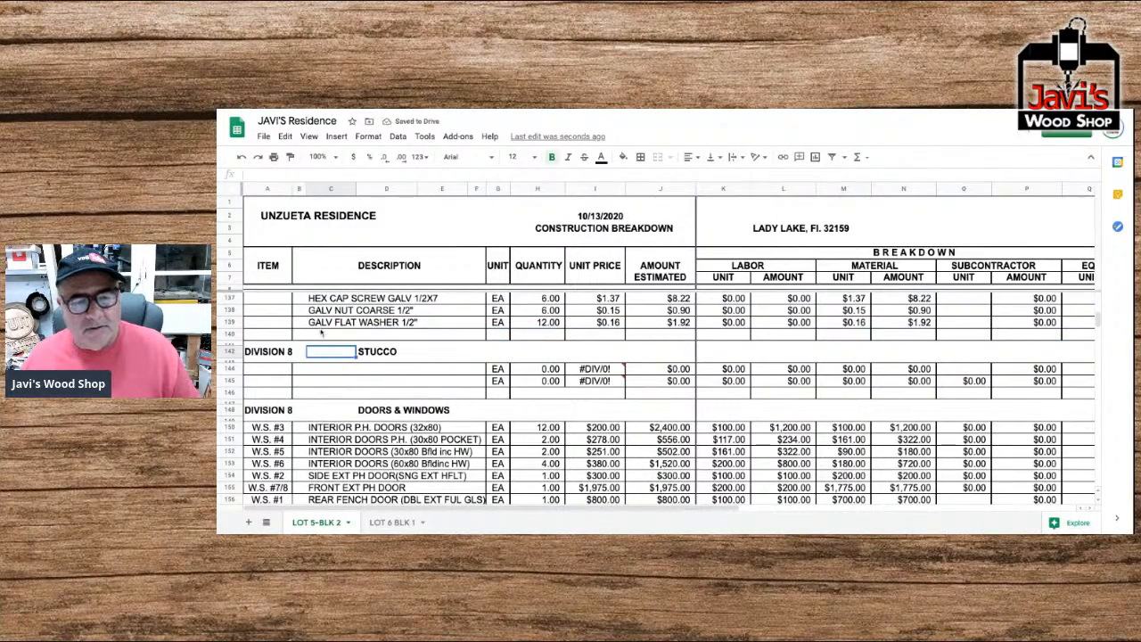
{"action": "left_click", "coordinate": [268, 335]}
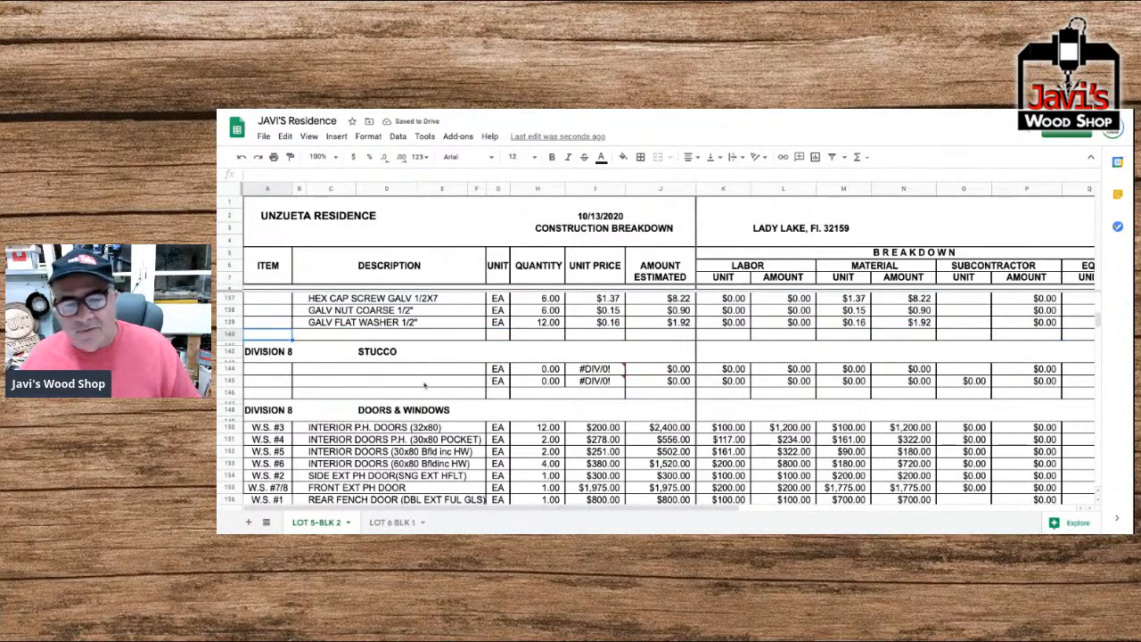
Check the Metal Connectors total and its sum formula in the division summary at the end of the sheet.
{"action": "scroll", "coordinate": [414, 385], "scroll_direction": "down", "scroll_amount": 15}
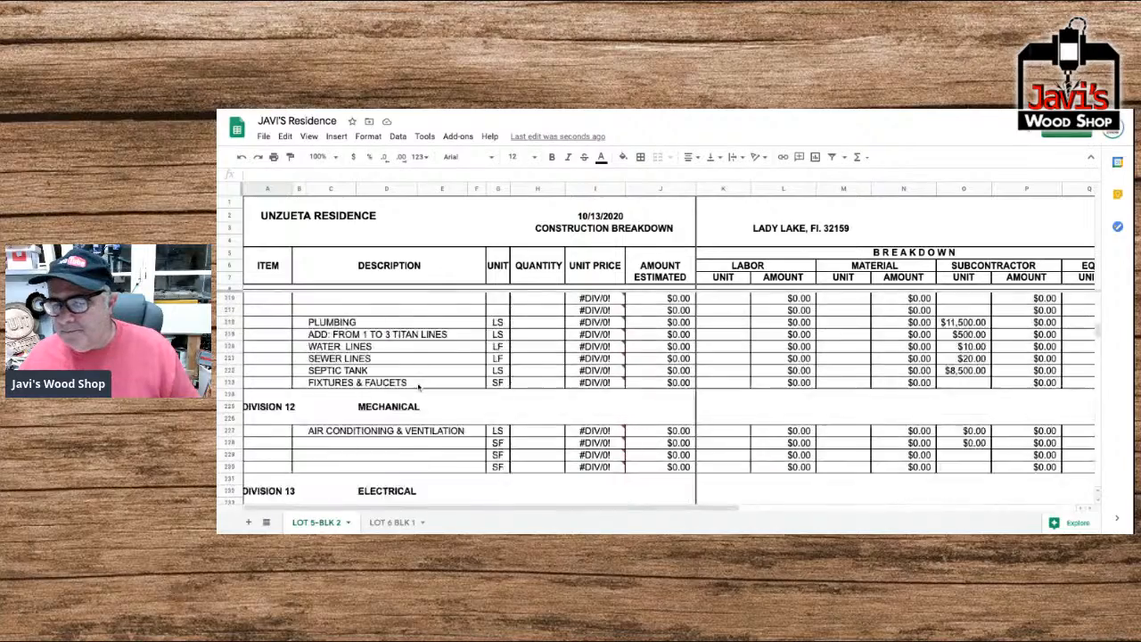
{"action": "scroll", "coordinate": [418, 386], "scroll_direction": "down", "scroll_amount": 3}
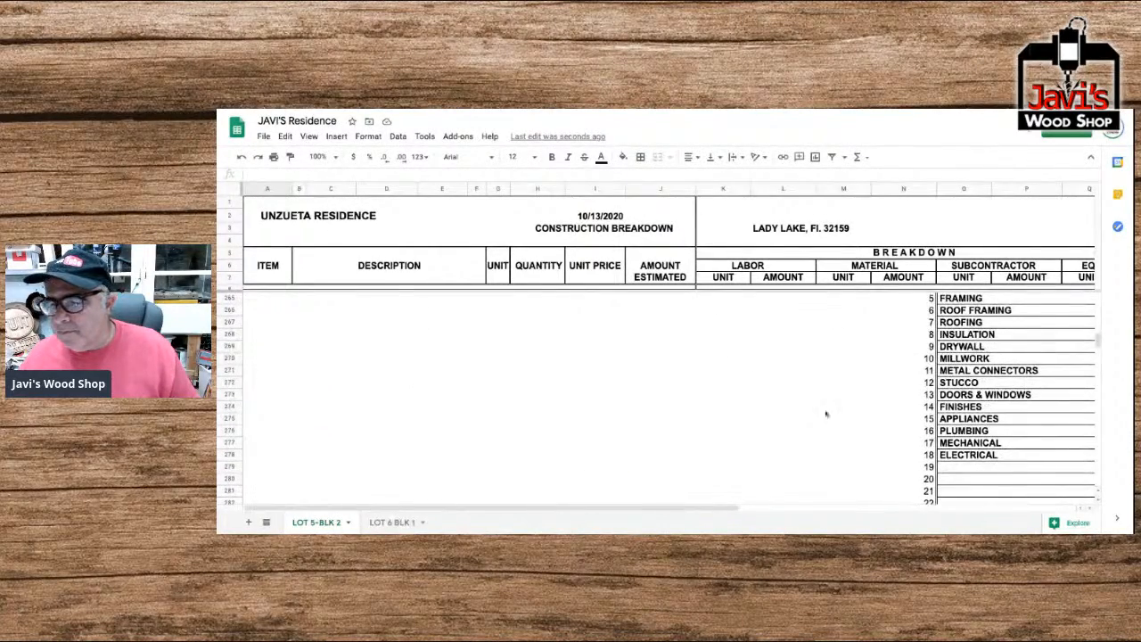
{"action": "left_click", "coordinate": [962, 371]}
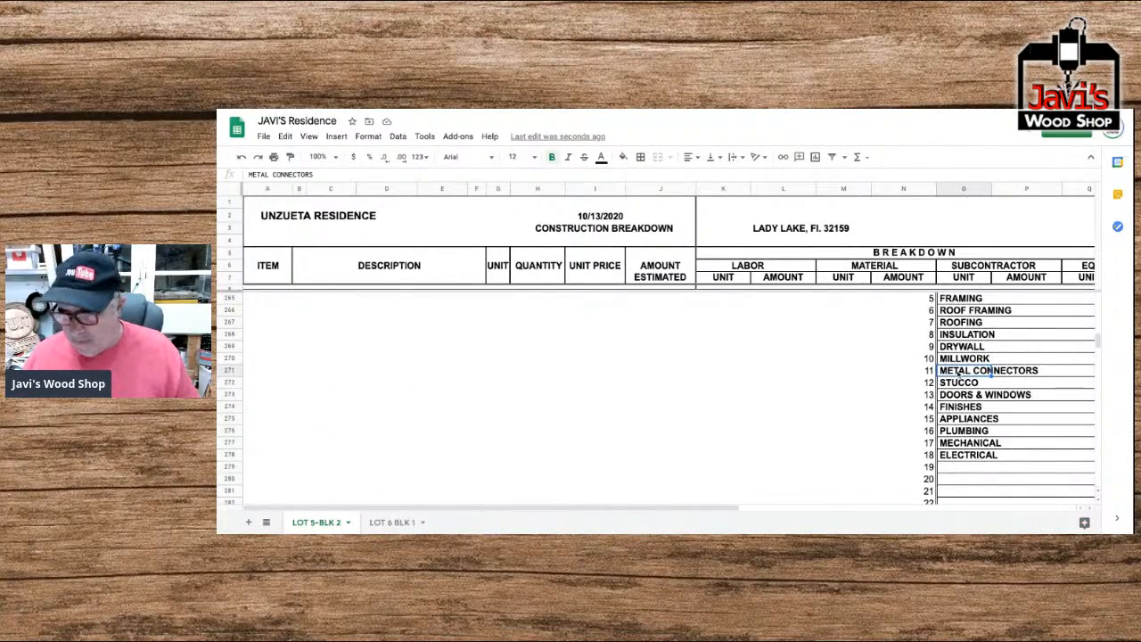
{"action": "key", "text": "Right"}
{"action": "key", "text": "Right"}
{"action": "key", "text": "Right"}
{"action": "key", "text": "Right"}
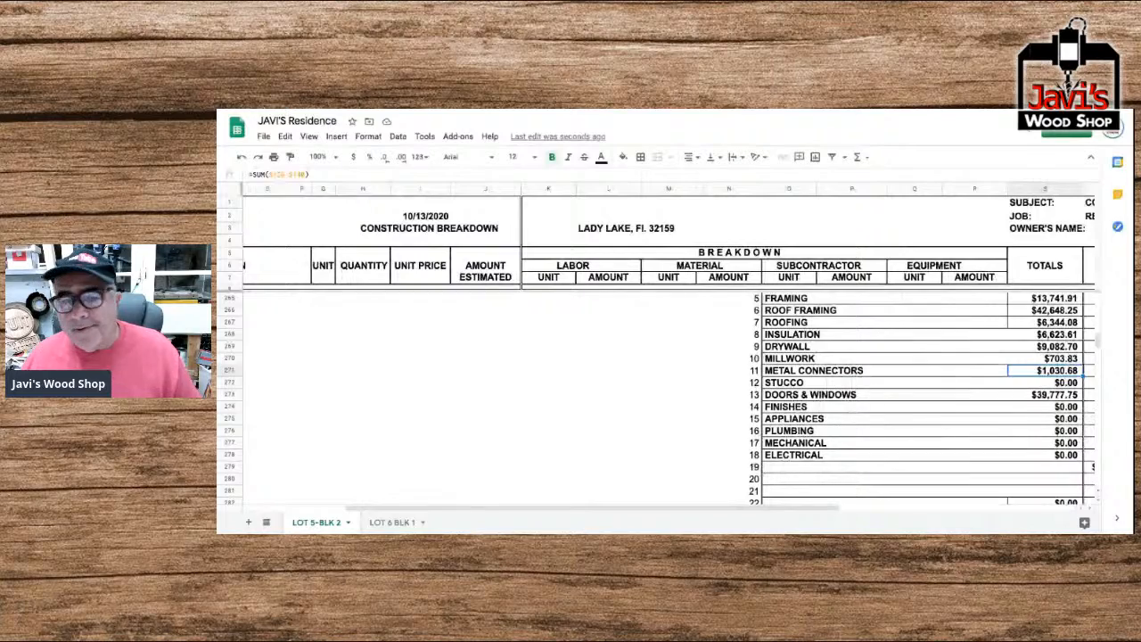
{"action": "key", "text": "Left"}
{"action": "key", "text": "Left"}
{"action": "key", "text": "Left"}
{"action": "key", "text": "Left"}
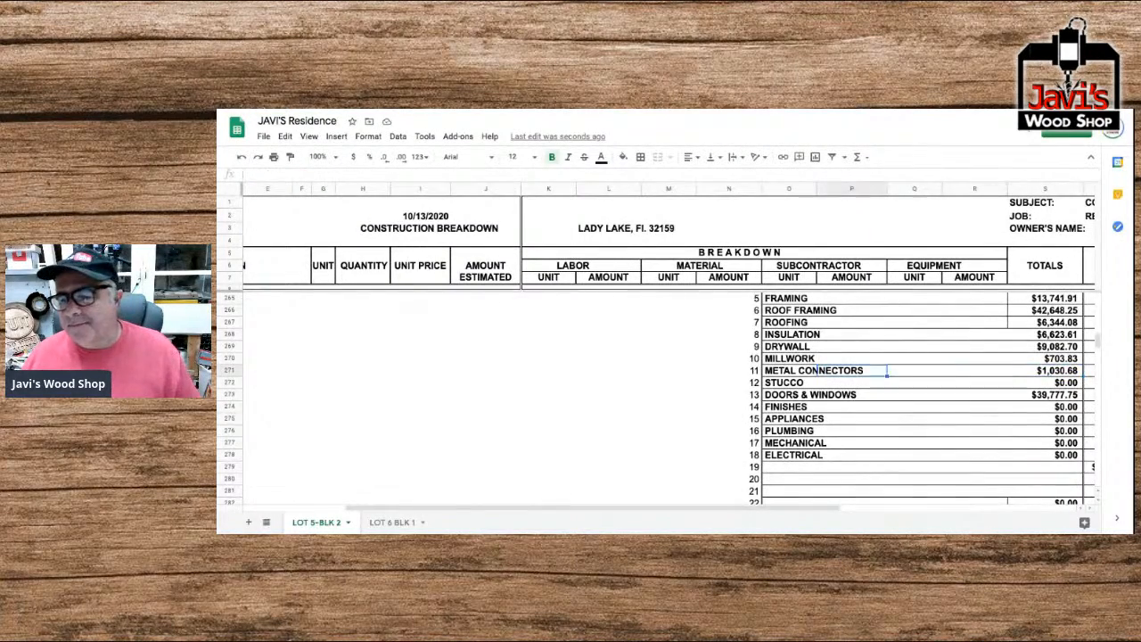
{"action": "key", "text": "Left"}
{"action": "scroll", "coordinate": [757, 366], "scroll_direction": "left", "scroll_amount": 2}
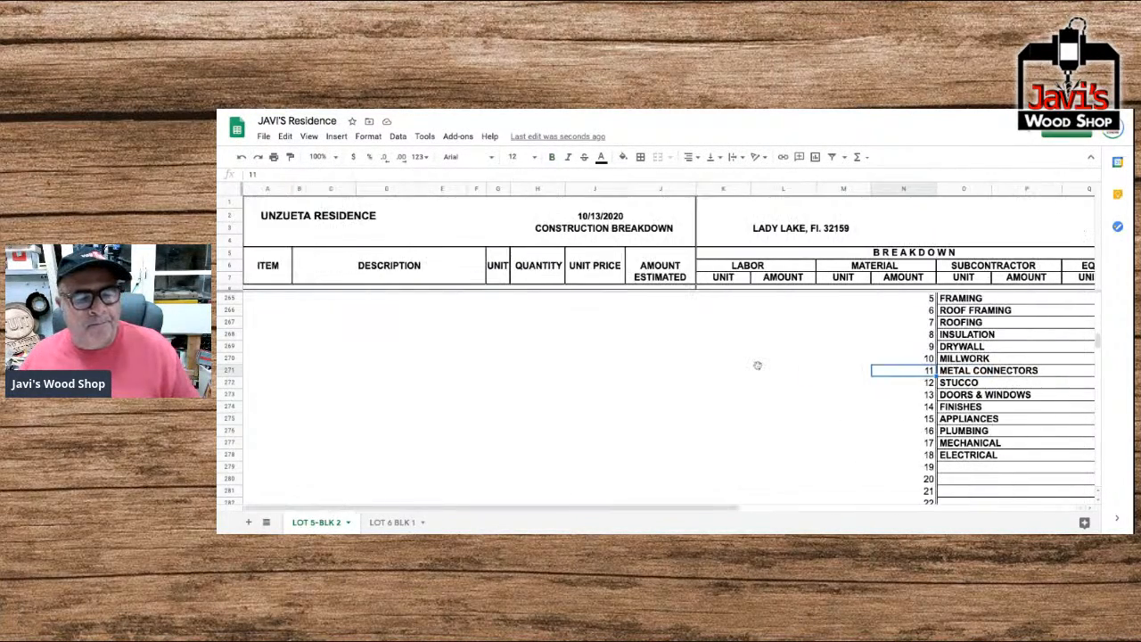
Insert seven blank rows above row 145 in the Stucco division.
{"action": "scroll", "coordinate": [757, 365], "scroll_direction": "up", "scroll_amount": 10}
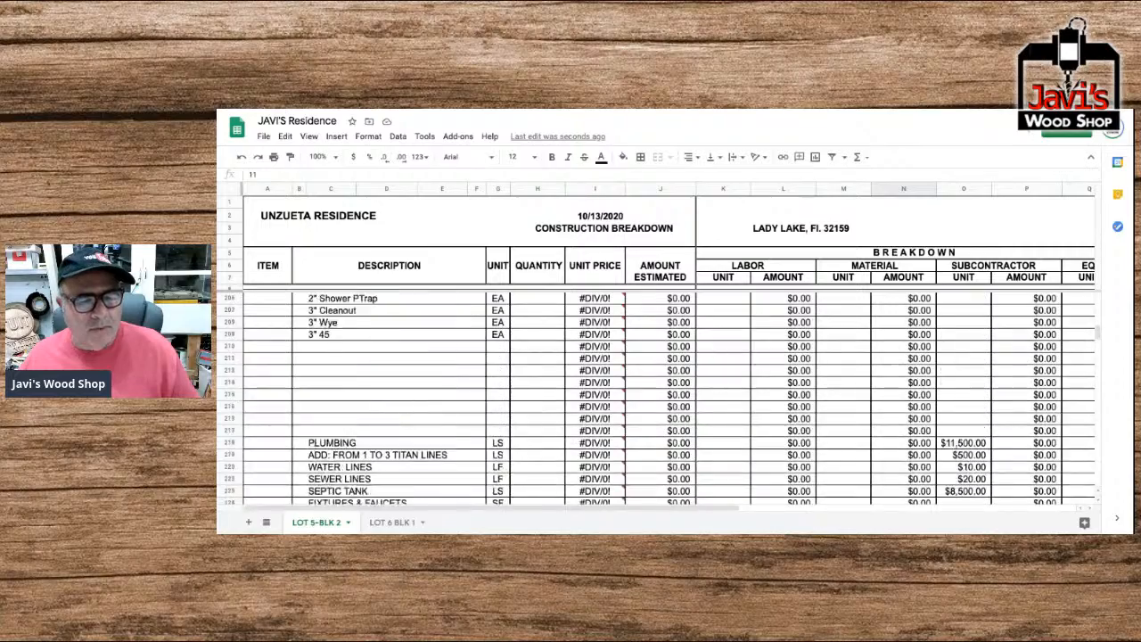
{"action": "scroll", "coordinate": [757, 366], "scroll_direction": "up", "scroll_amount": 10}
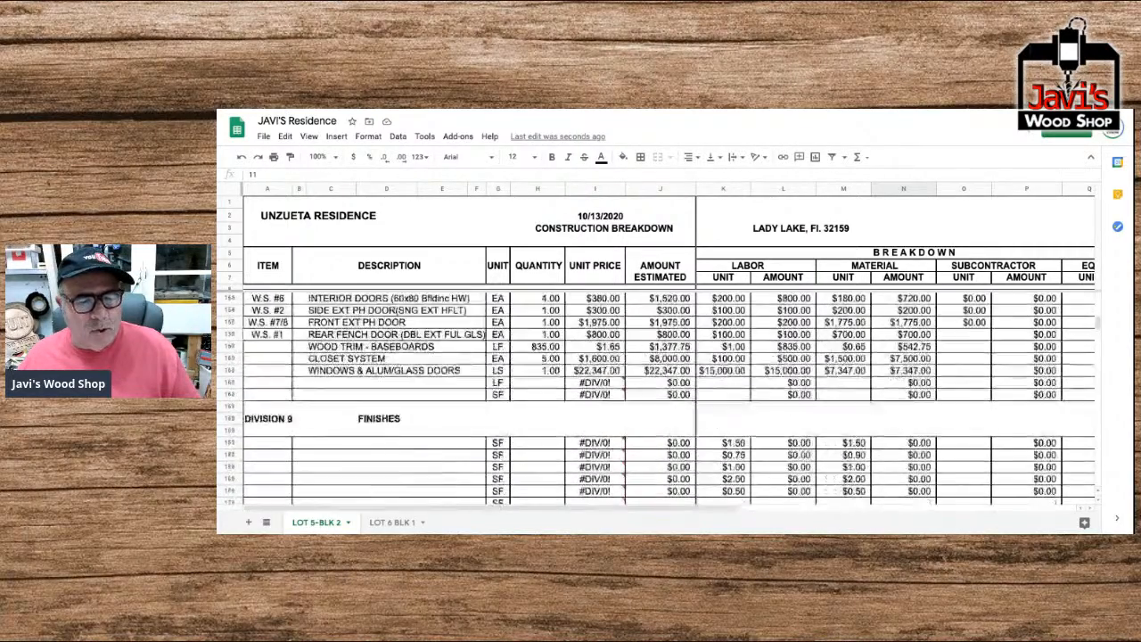
{"action": "scroll", "coordinate": [757, 365], "scroll_direction": "up", "scroll_amount": 3}
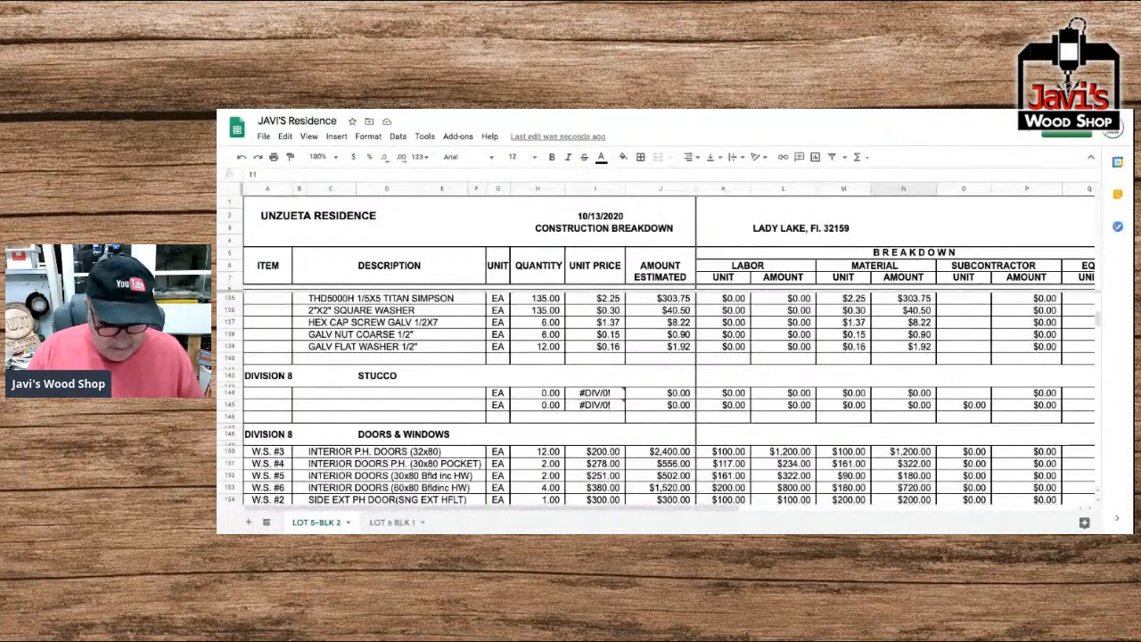
{"action": "scroll", "coordinate": [656, 400], "scroll_direction": "down", "scroll_amount": 3}
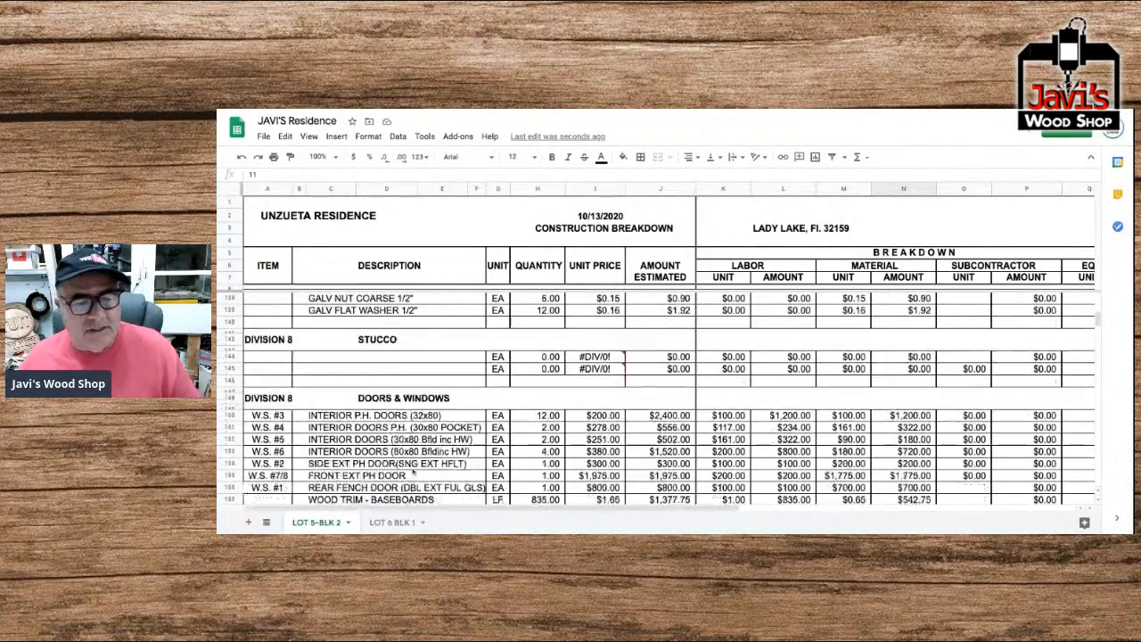
{"action": "left_click_drag", "start_coordinate": [230, 315], "coordinate": [230, 373]}
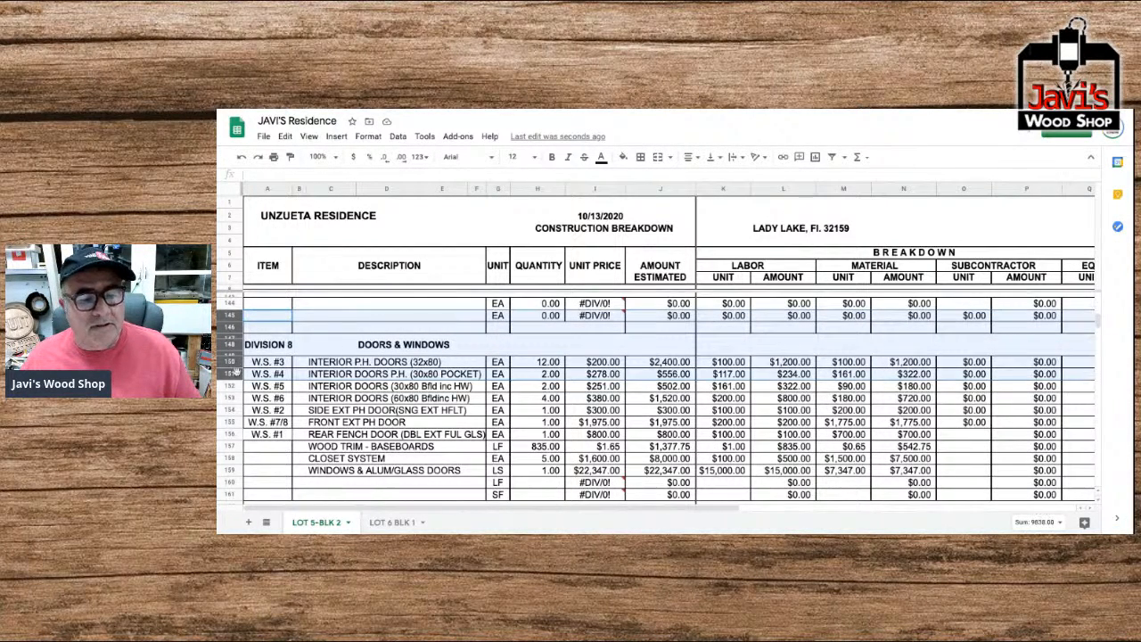
{"action": "right_click", "coordinate": [334, 318]}
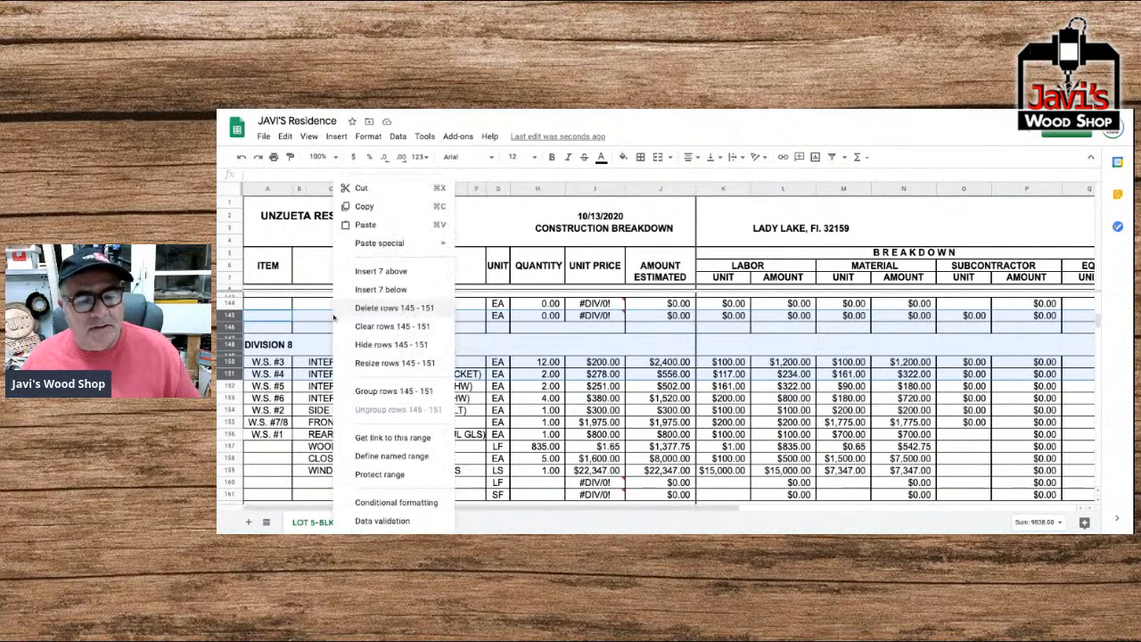
{"action": "left_click", "coordinate": [381, 271]}
{"action": "scroll", "coordinate": [267, 312], "scroll_direction": "up", "scroll_amount": 1}
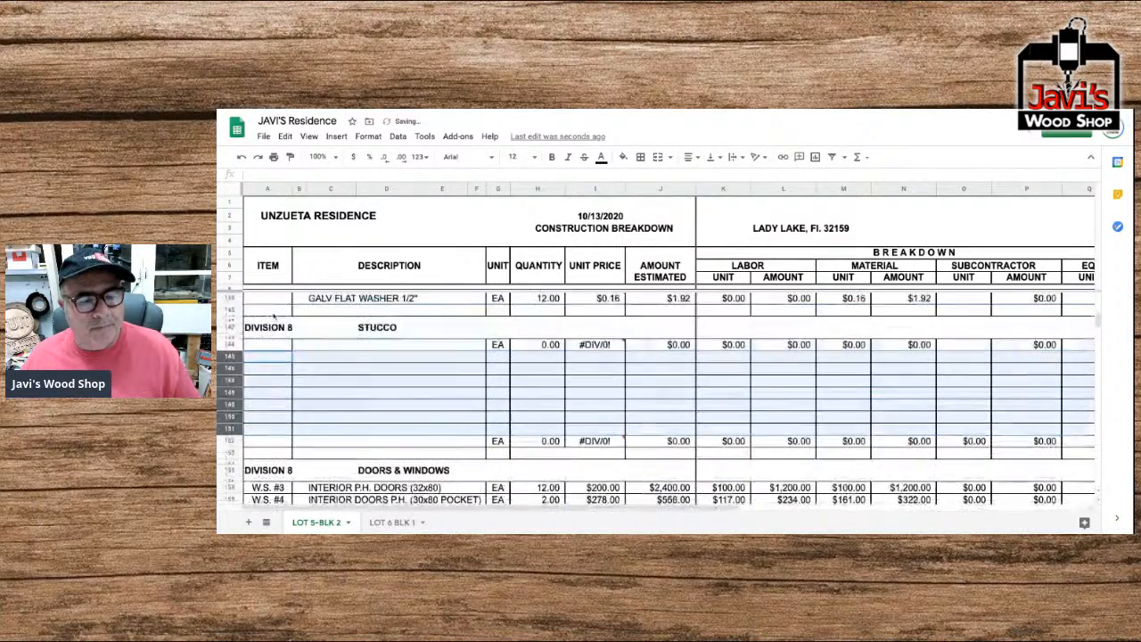
{"action": "left_click", "coordinate": [265, 350]}
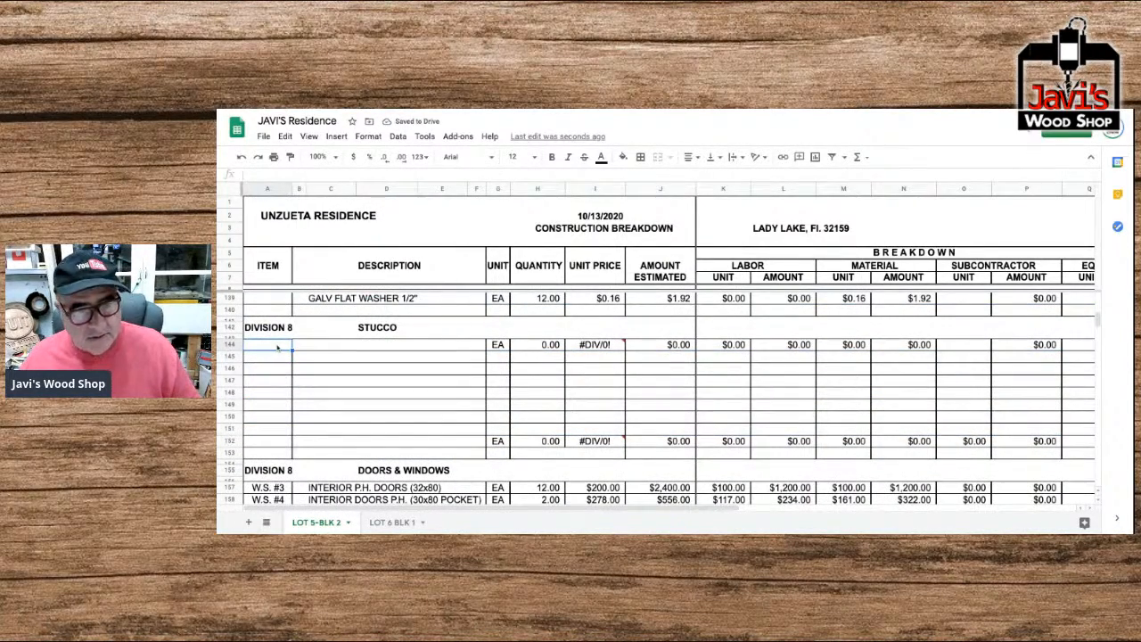
{"action": "left_click", "coordinate": [326, 345]}
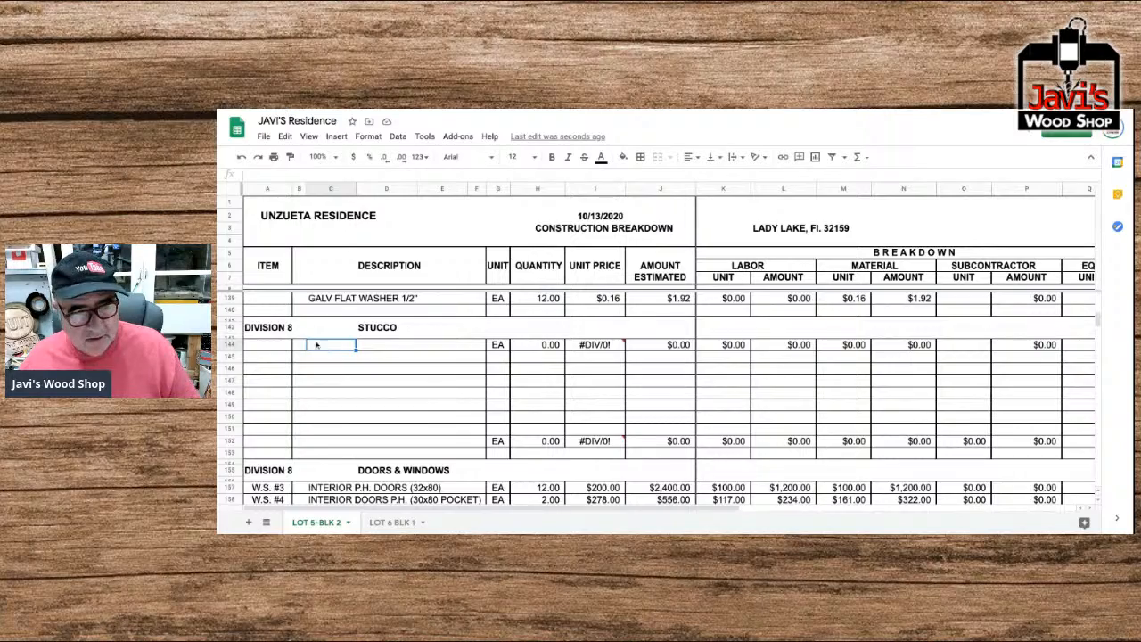
Fill the Item cells of the metal connectors in rows 126 to 139 with yellow.
{"action": "scroll", "coordinate": [307, 337], "scroll_direction": "up", "scroll_amount": 4}
{"action": "scroll", "coordinate": [305, 337], "scroll_direction": "up", "scroll_amount": 1}
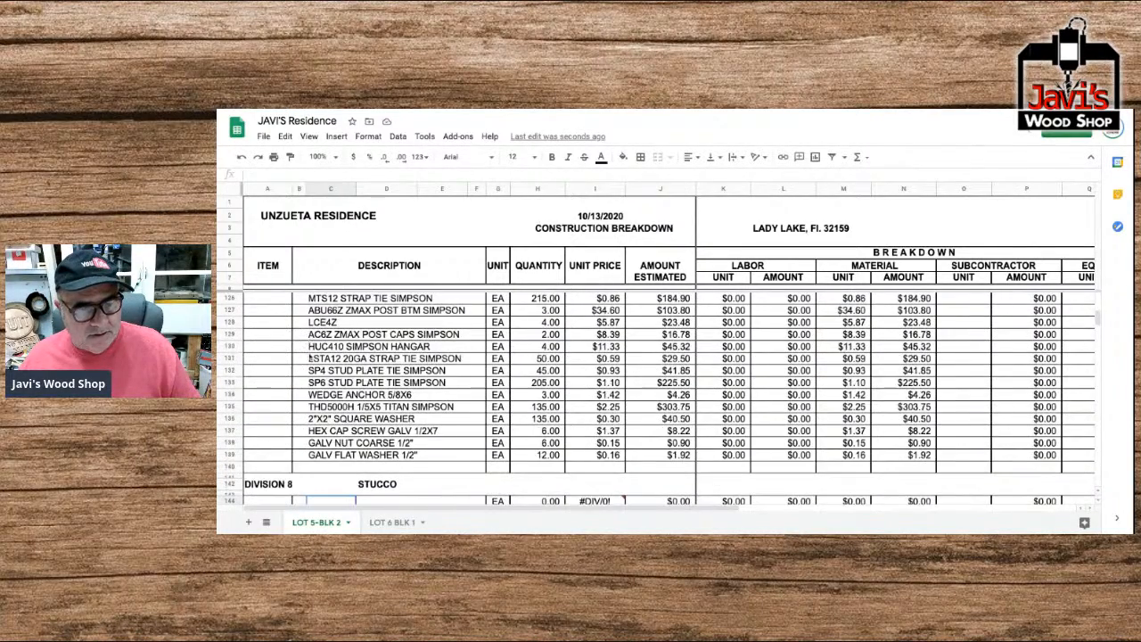
{"action": "left_click_drag", "start_coordinate": [274, 457], "coordinate": [267, 298]}
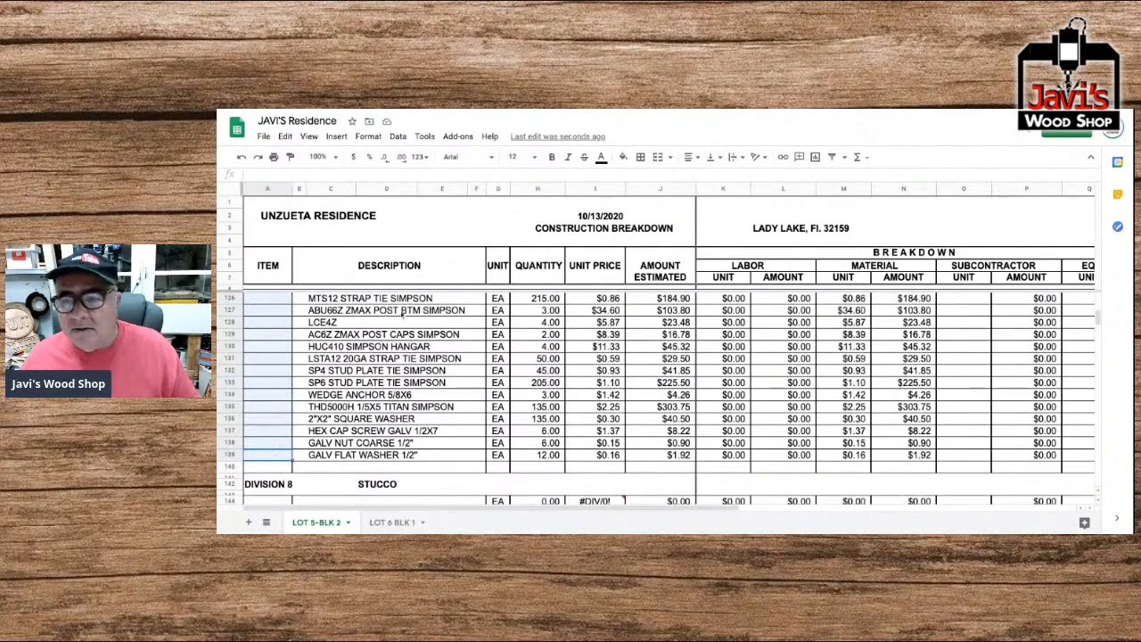
{"action": "left_click", "coordinate": [622, 157]}
{"action": "left_click", "coordinate": [665, 210]}
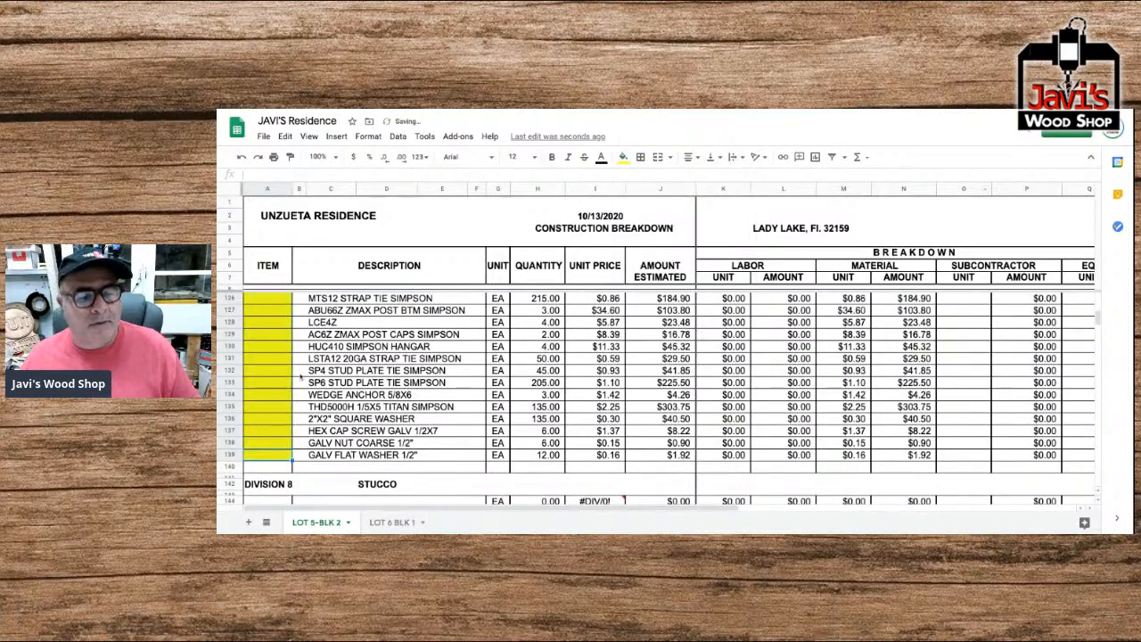
Enter "METAL LATH2.5 SELF FUR PAPER" as the description of the first Stucco item in row 144.
{"action": "scroll", "coordinate": [346, 386], "scroll_direction": "up", "scroll_amount": 2}
{"action": "scroll", "coordinate": [346, 386], "scroll_direction": "down", "scroll_amount": 5}
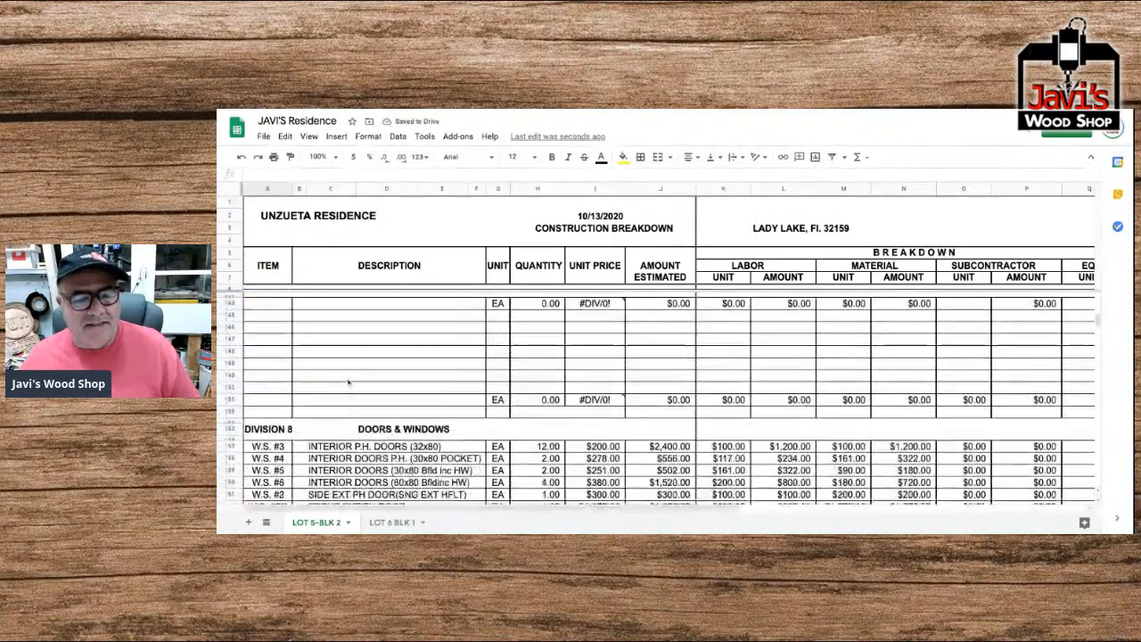
{"action": "scroll", "coordinate": [350, 383], "scroll_direction": "up", "scroll_amount": 2}
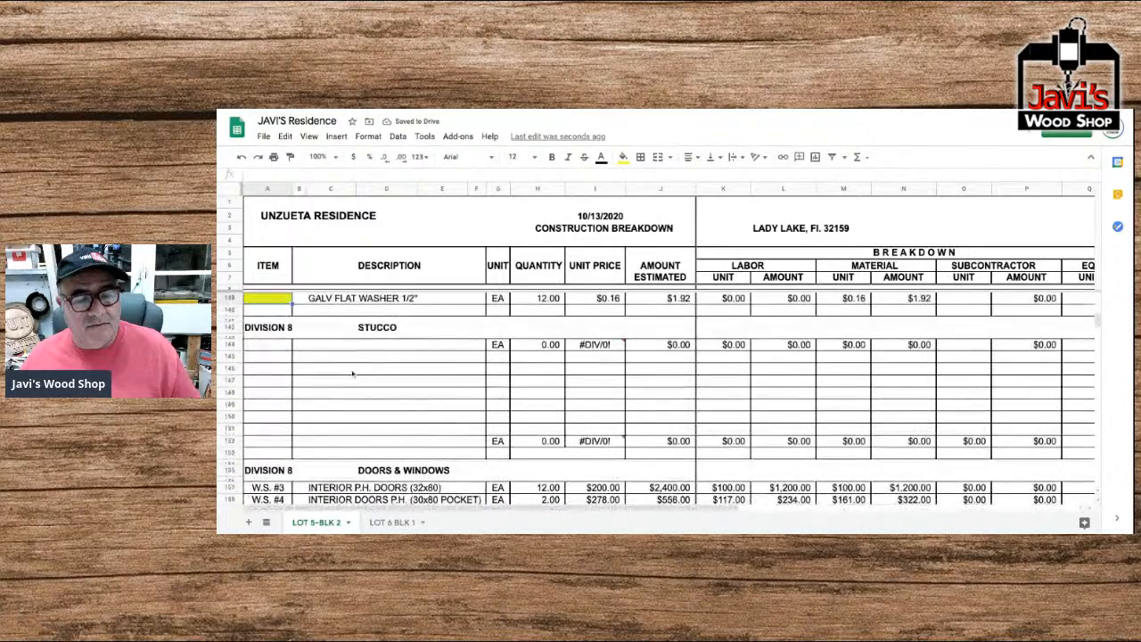
{"action": "left_click", "coordinate": [326, 347]}
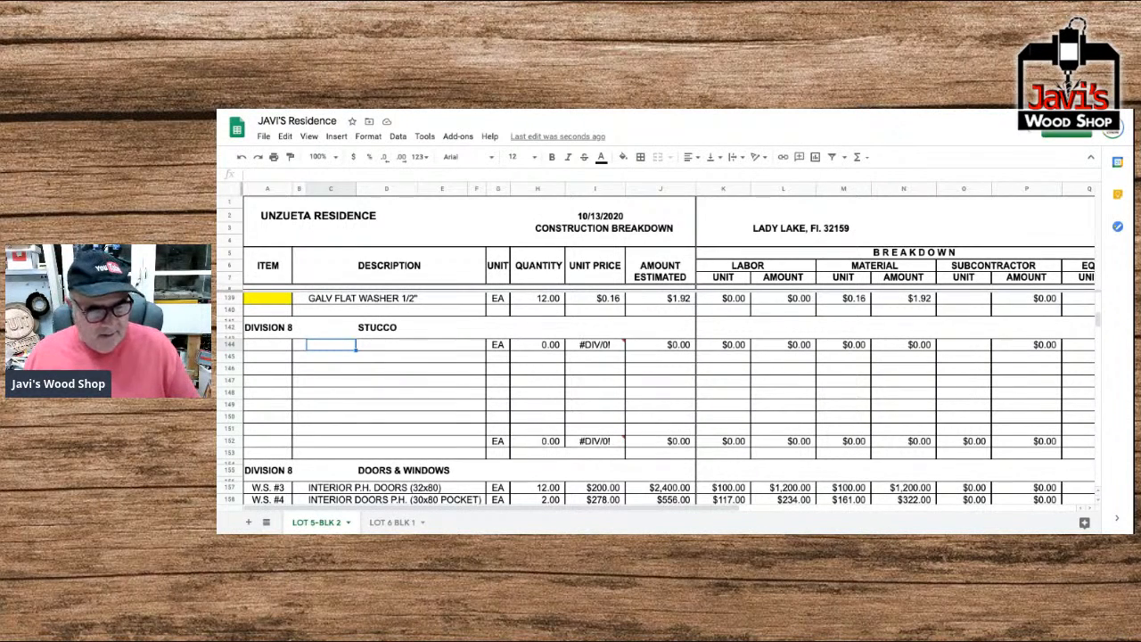
{"action": "type", "text": "METAL"}
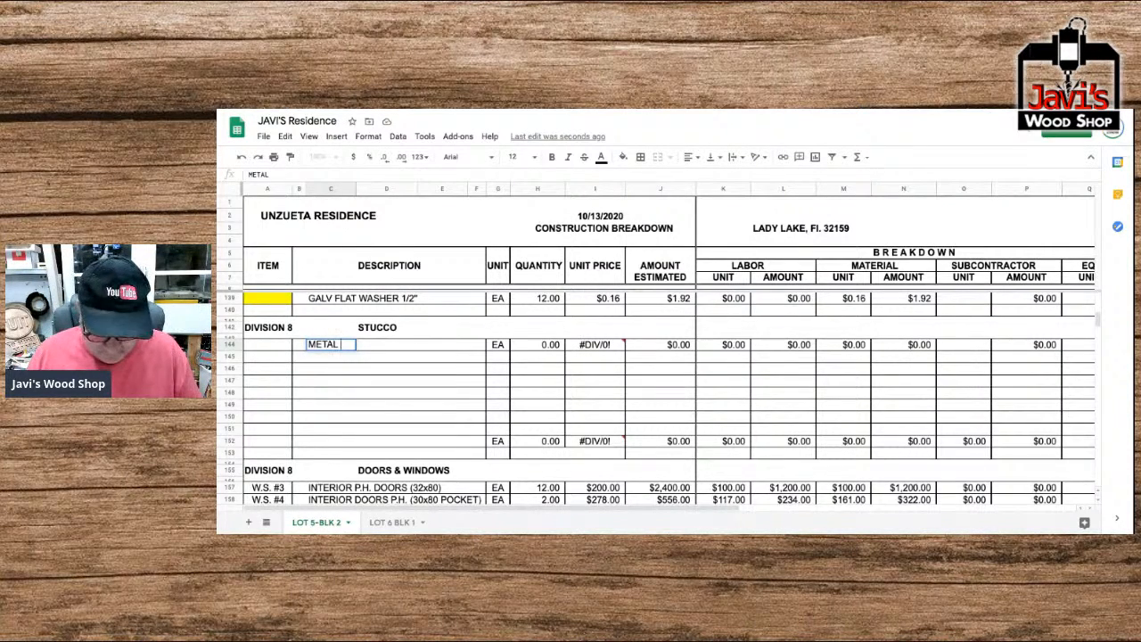
{"action": "type", "text": " LATH"}
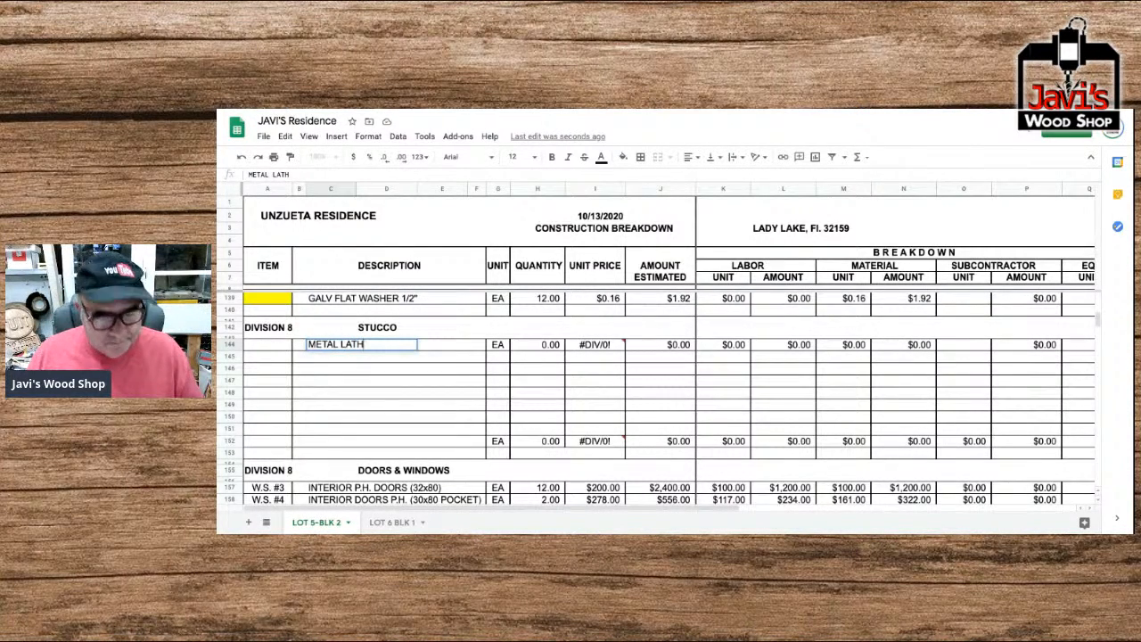
{"action": "type", "text": "2.5 S"}
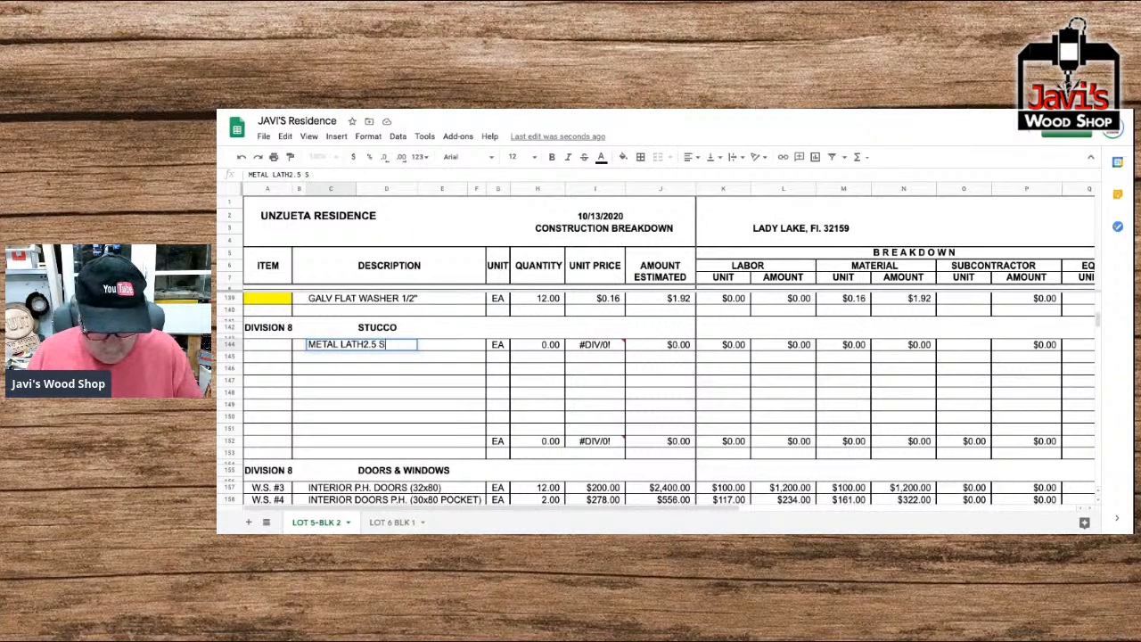
{"action": "type", "text": "ELF FUR PAPER"}
{"action": "key", "text": "Return"}
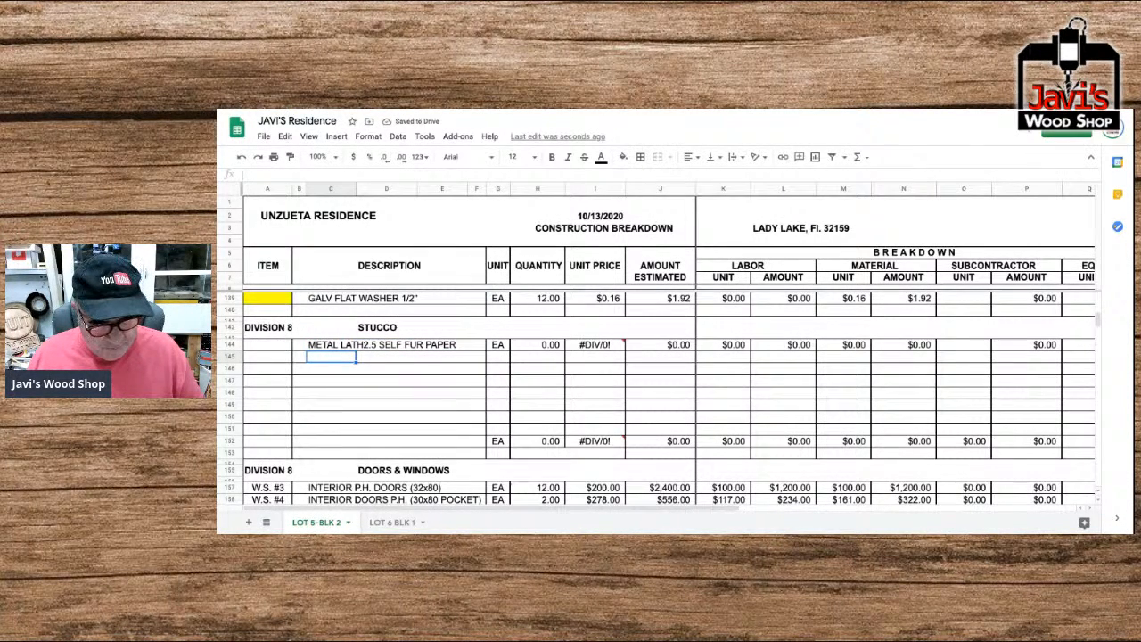
Enter "FOUNDATION WEEP SCREED 3/4" as the Stucco item description in row 145.
{"action": "type", "text": "FOUND"}
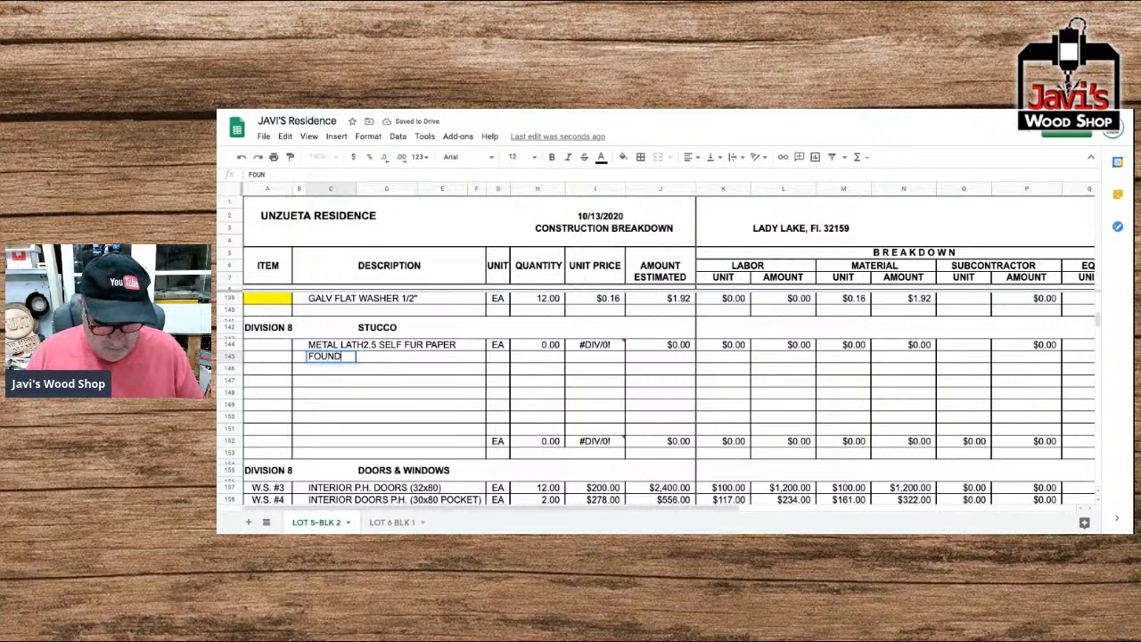
{"action": "type", "text": "ATION WEEP SCREED 3/4"}
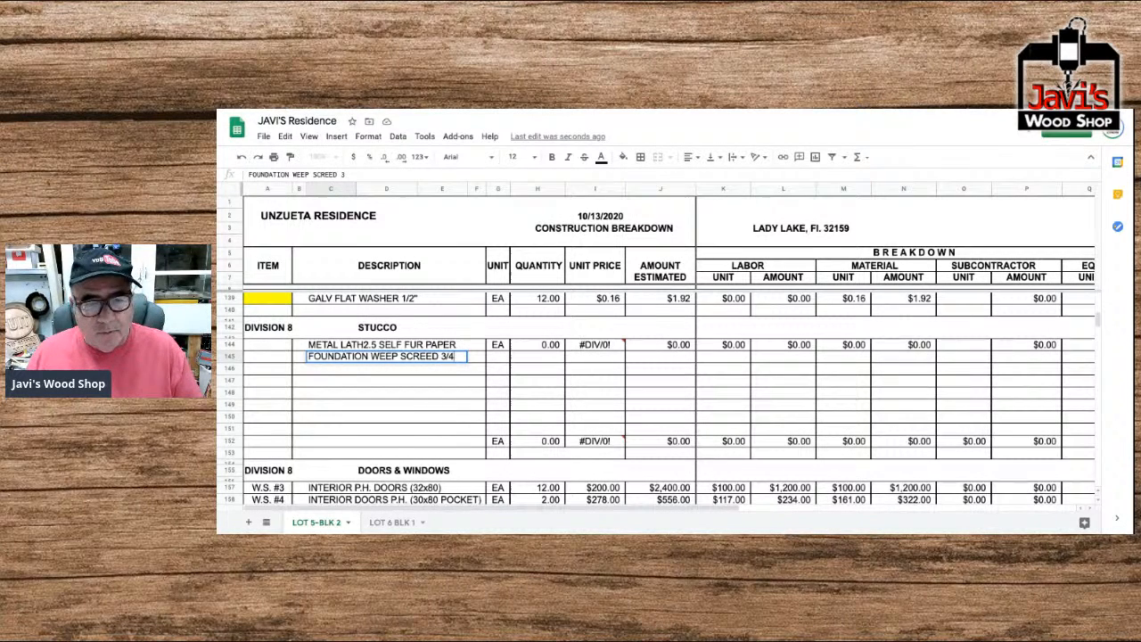
{"action": "key", "text": "Return"}
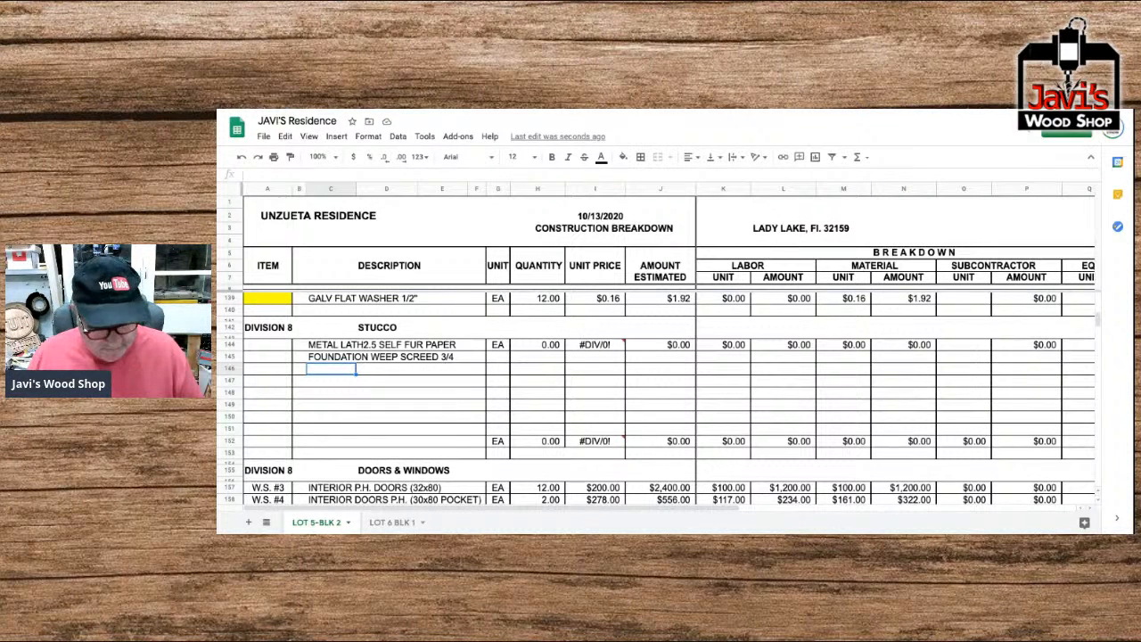
Enter "3" CORNERBEAD EXPANDED 10'" as the Stucco item description in row 146.
{"action": "type", "text": "3"}
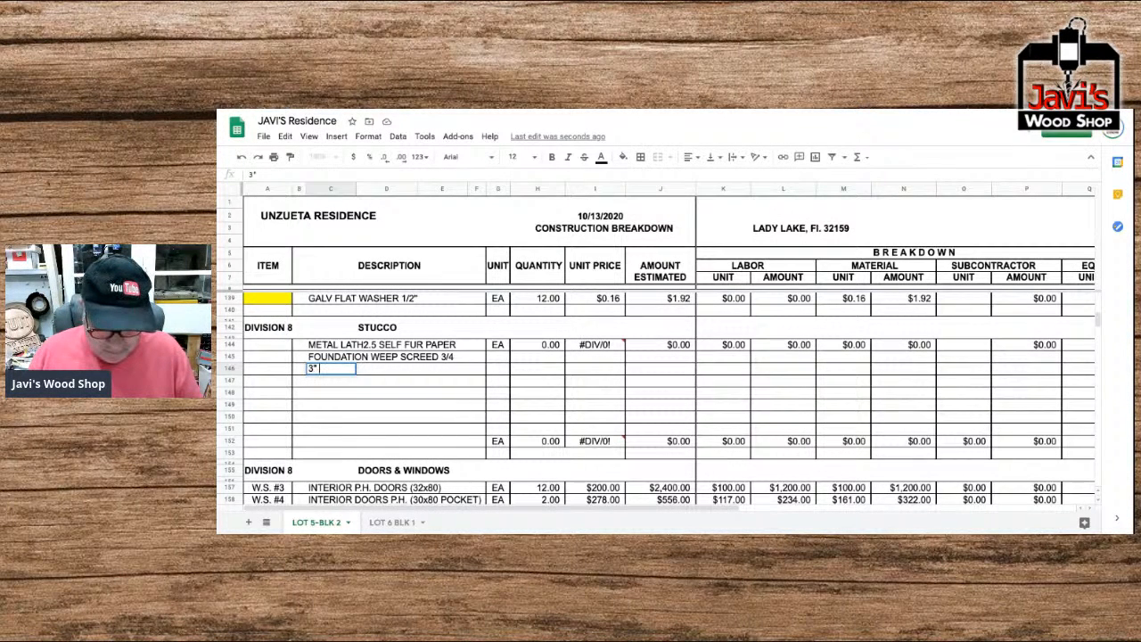
{"action": "type", "text": "\" CORNERBEAD EXPANDED 10"}
{"action": "key", "text": "Return"}
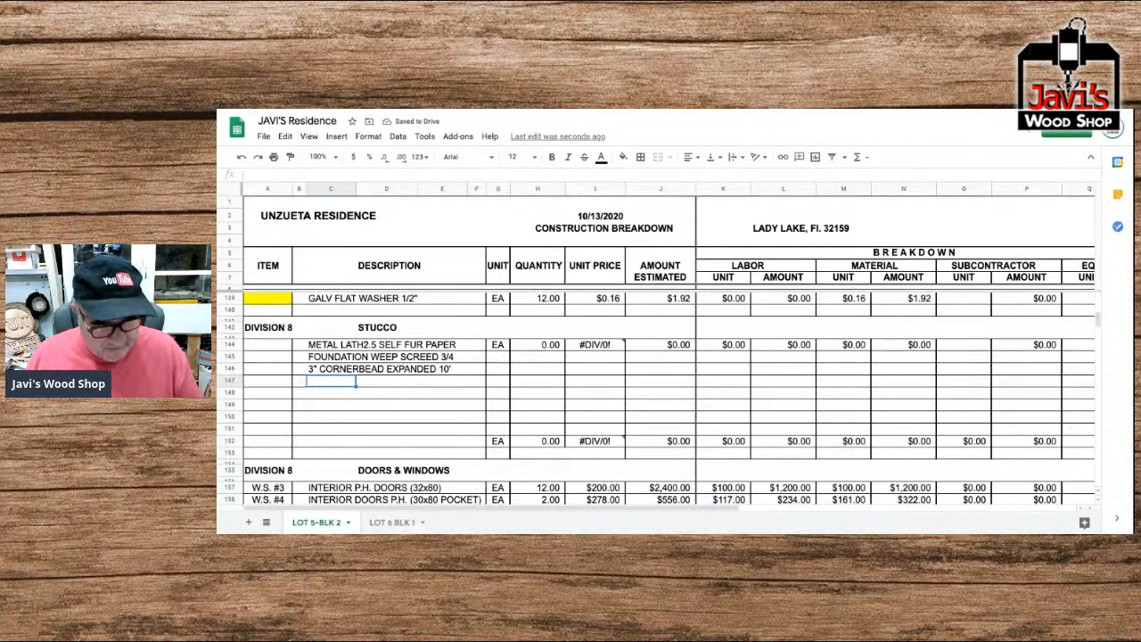
Enter "1"X10' VINYL CASING BEAD" as the Stucco item description in row 147.
{"action": "type", "text": "1\"X10"}
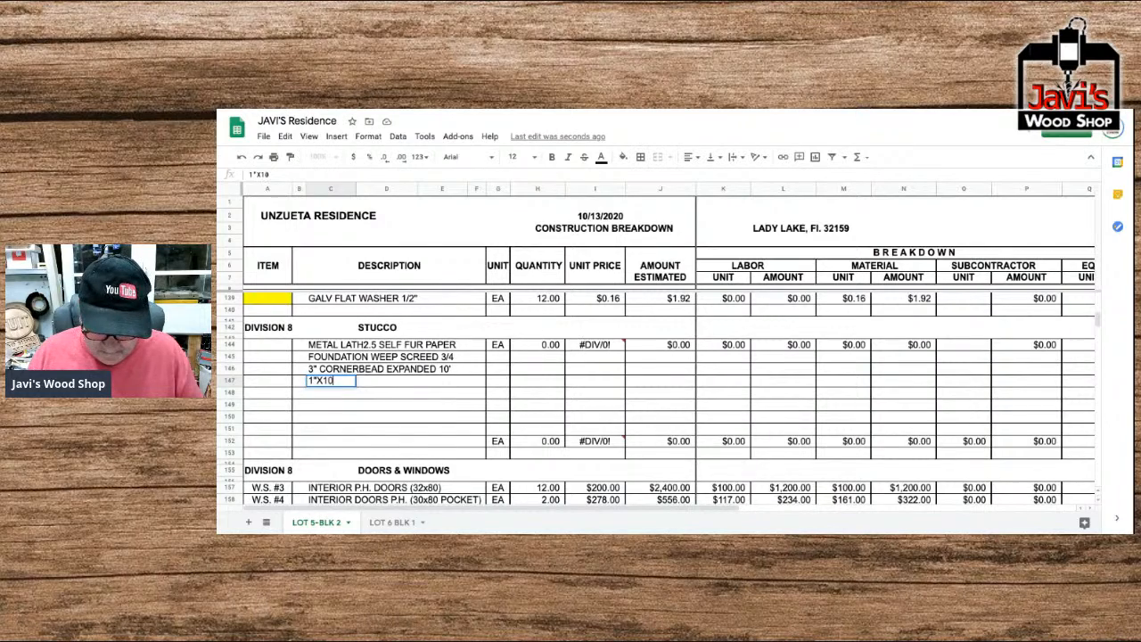
{"action": "type", "text": "' VIN"}
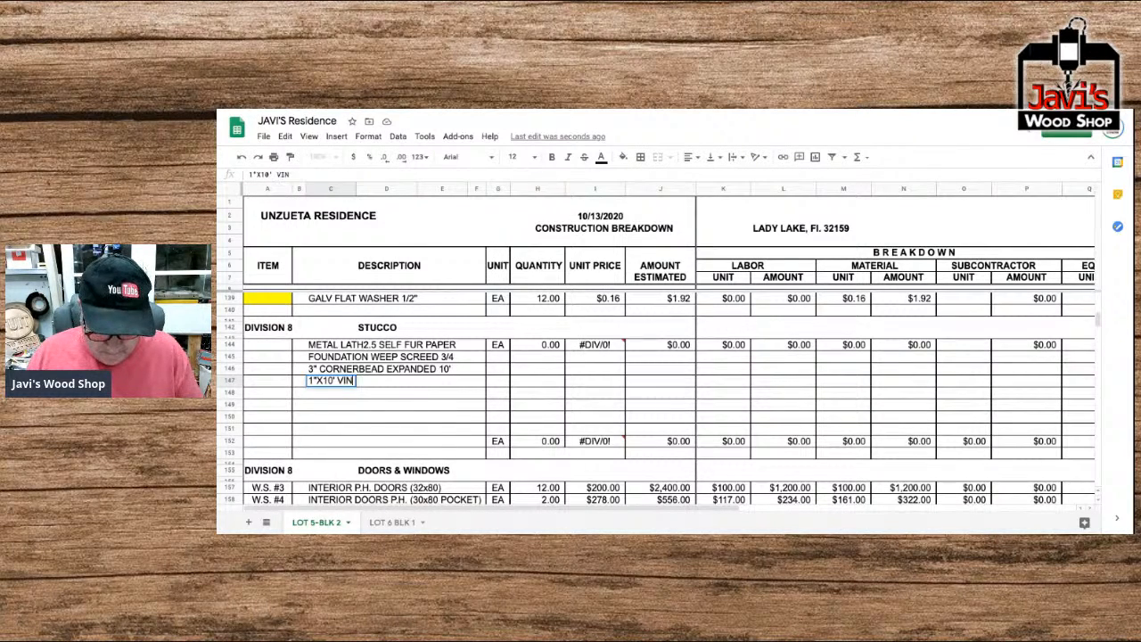
{"action": "type", "text": "YL CASING BEAD"}
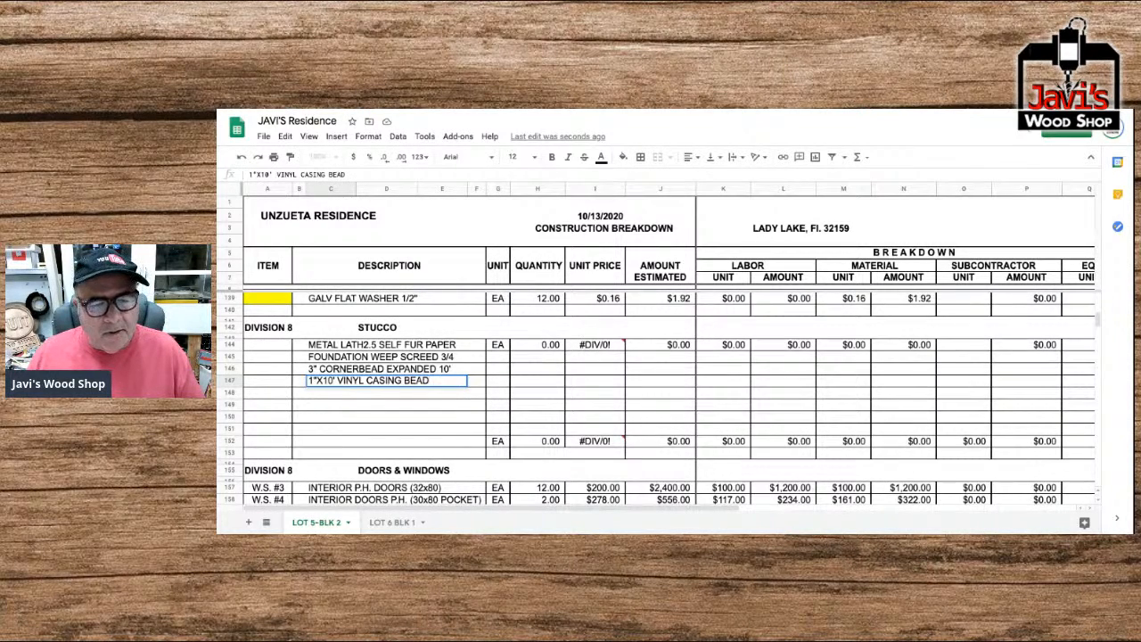
{"action": "key", "text": "Return"}
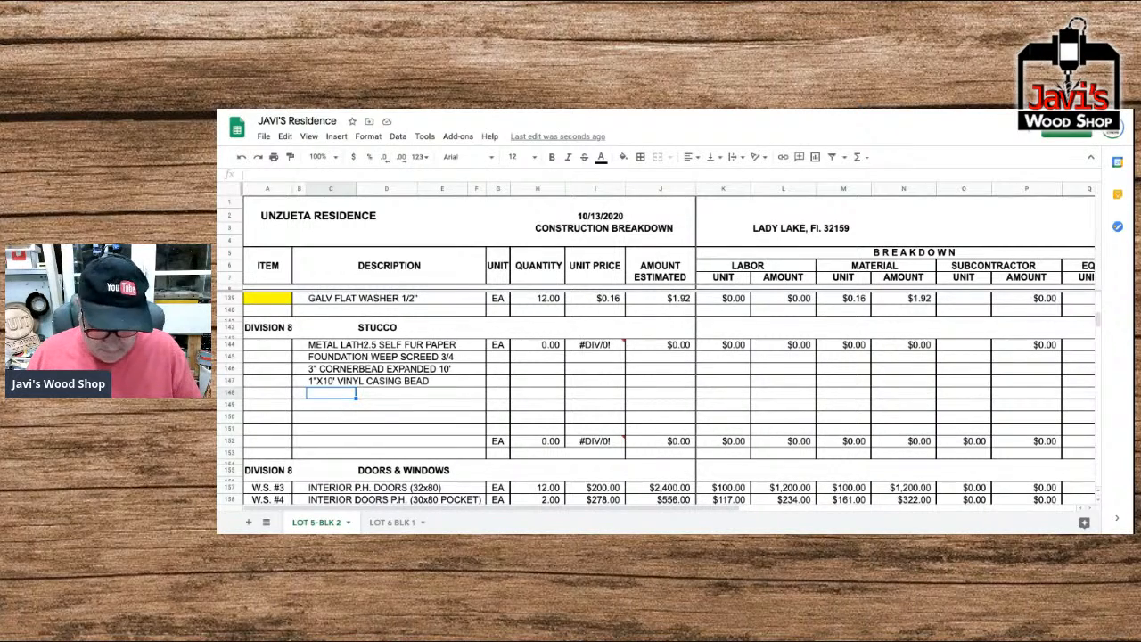
Enter "7/8"X10 VINYL EXPANSION JOINT" as the Stucco item description in row 148.
{"action": "type", "text": "7/8\"X1"}
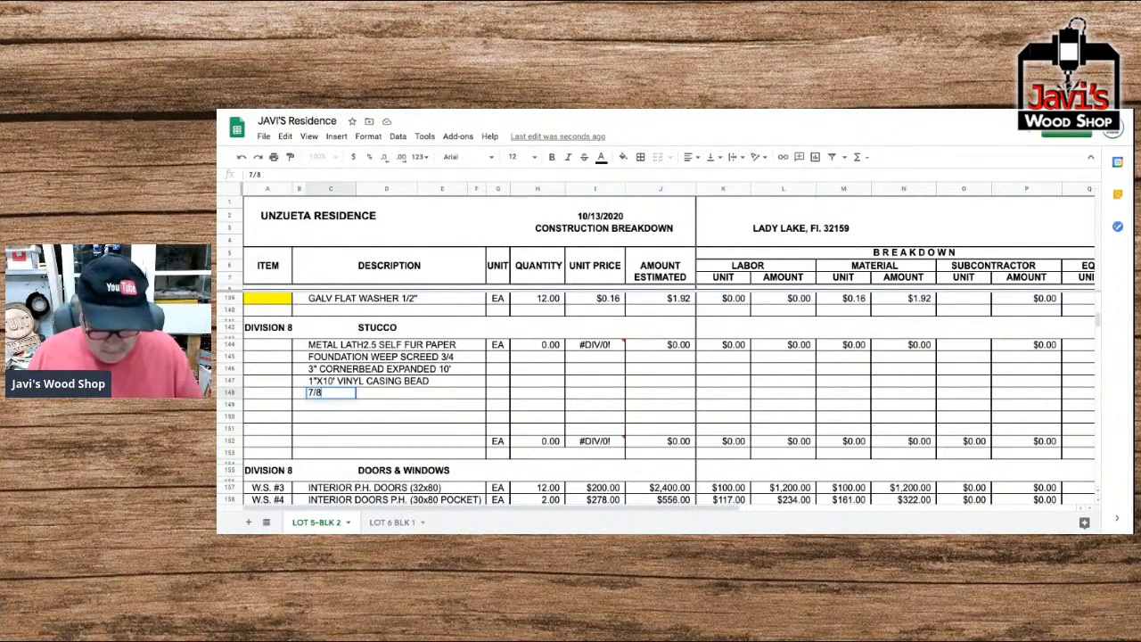
{"action": "type", "text": "0"}
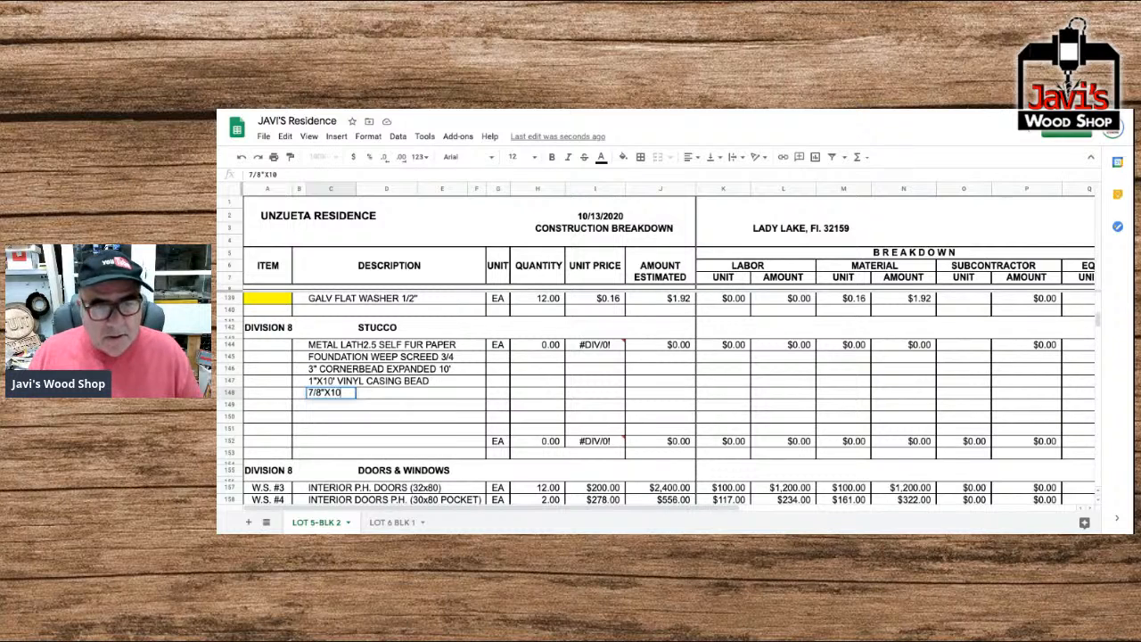
{"action": "type", "text": " V"}
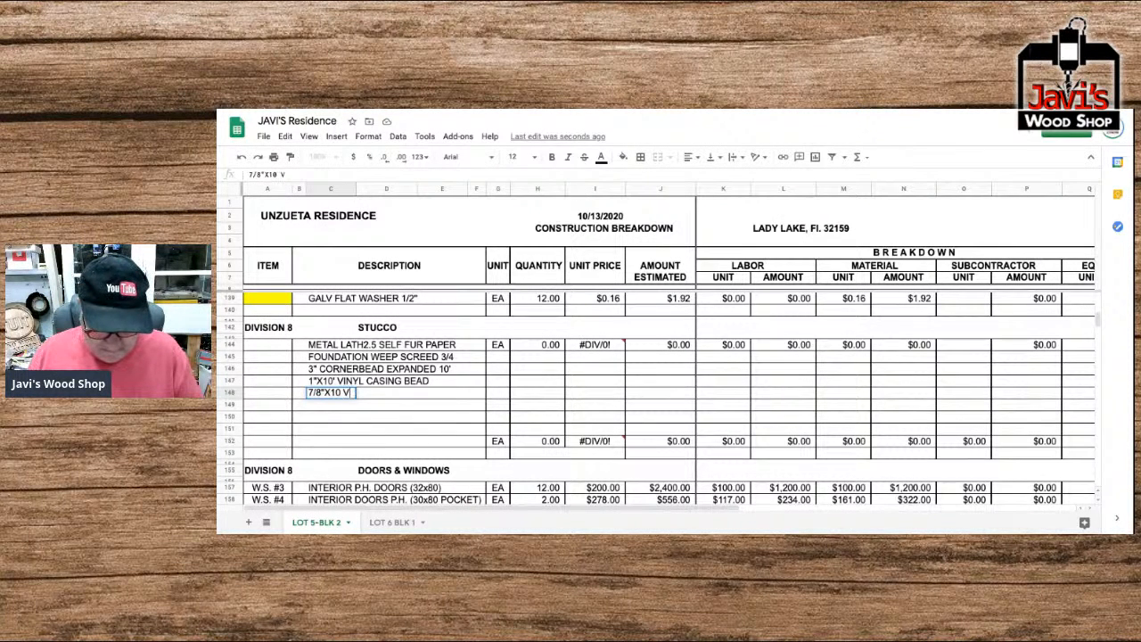
{"action": "type", "text": "INYL EXPAN"}
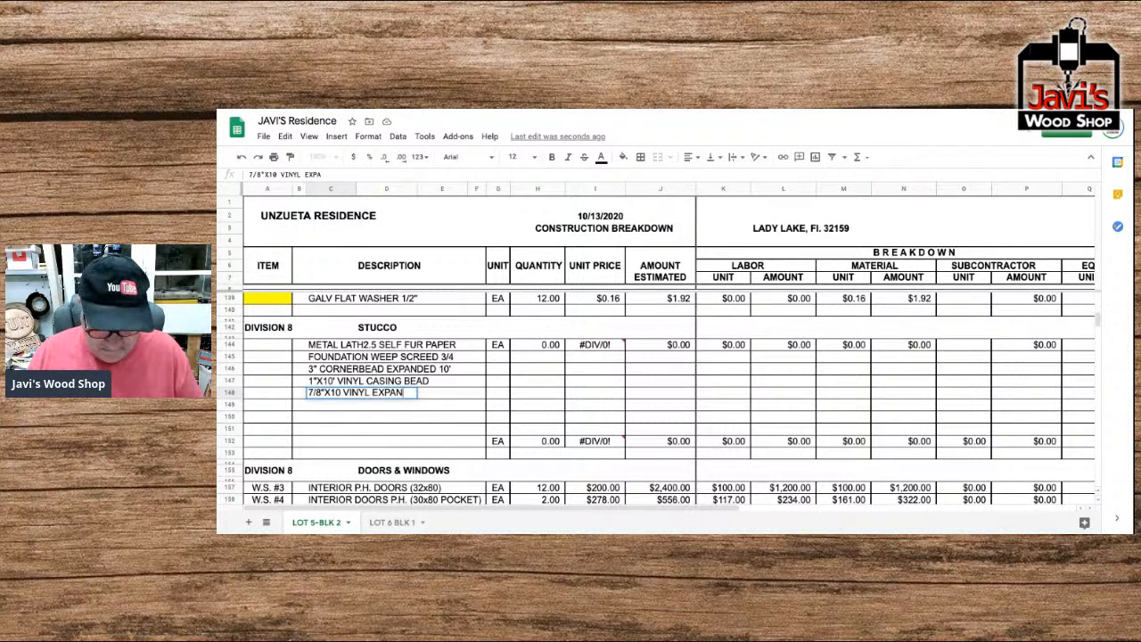
{"action": "type", "text": "SION JOINT"}
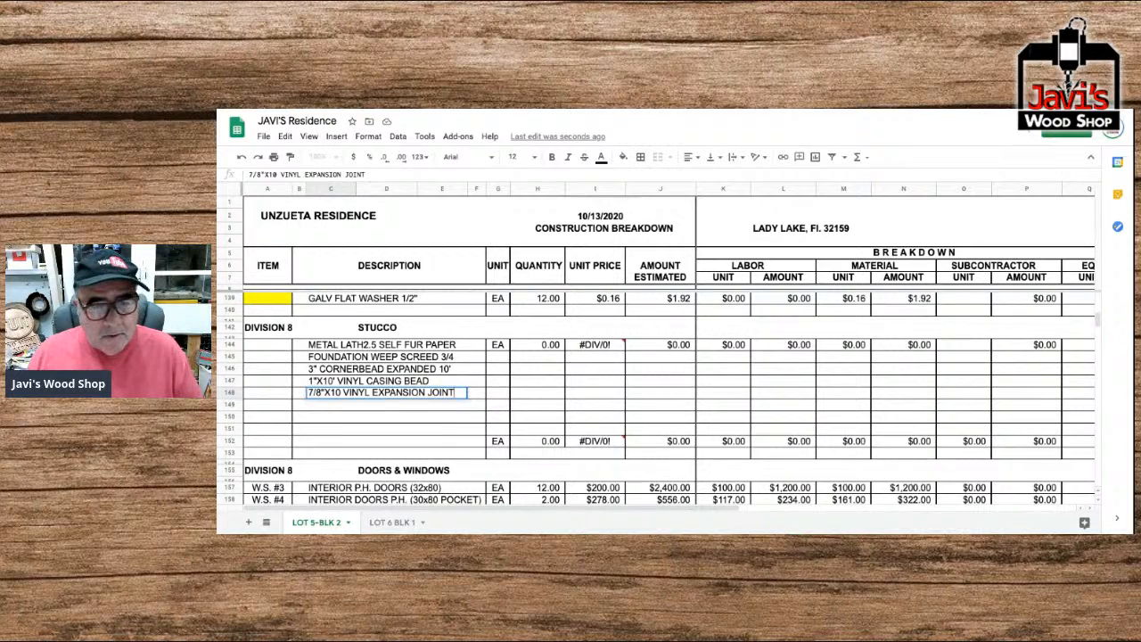
{"action": "key", "text": "Return"}
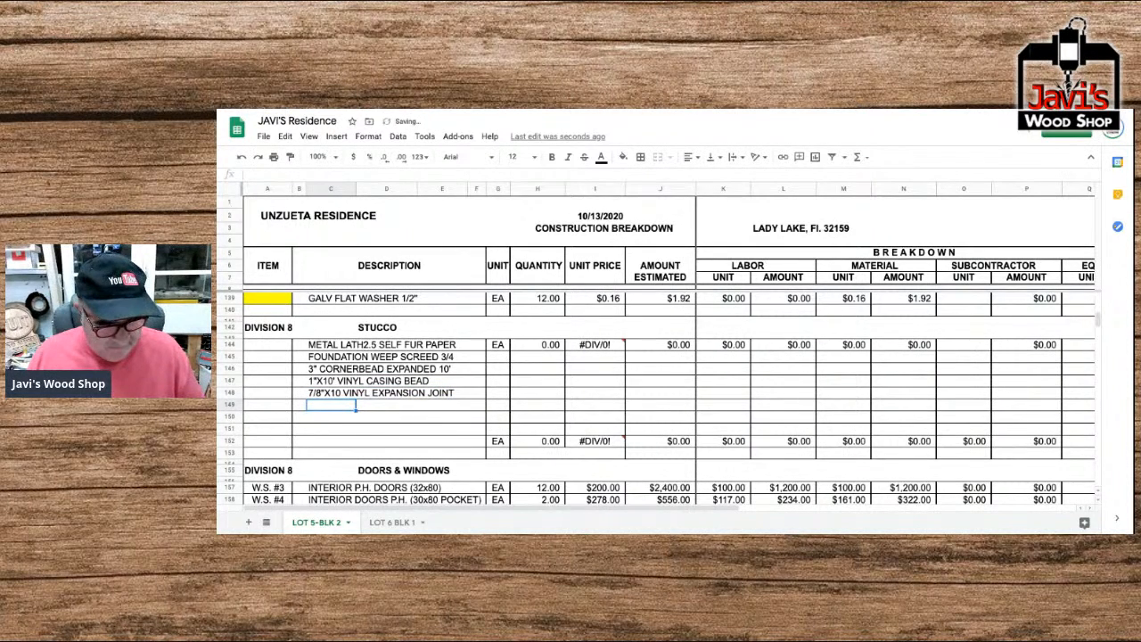
Enter "AMERICAN STUCCO CEMENT" as the Stucco item description in row 149.
{"action": "type", "text": "AMERICAN"}
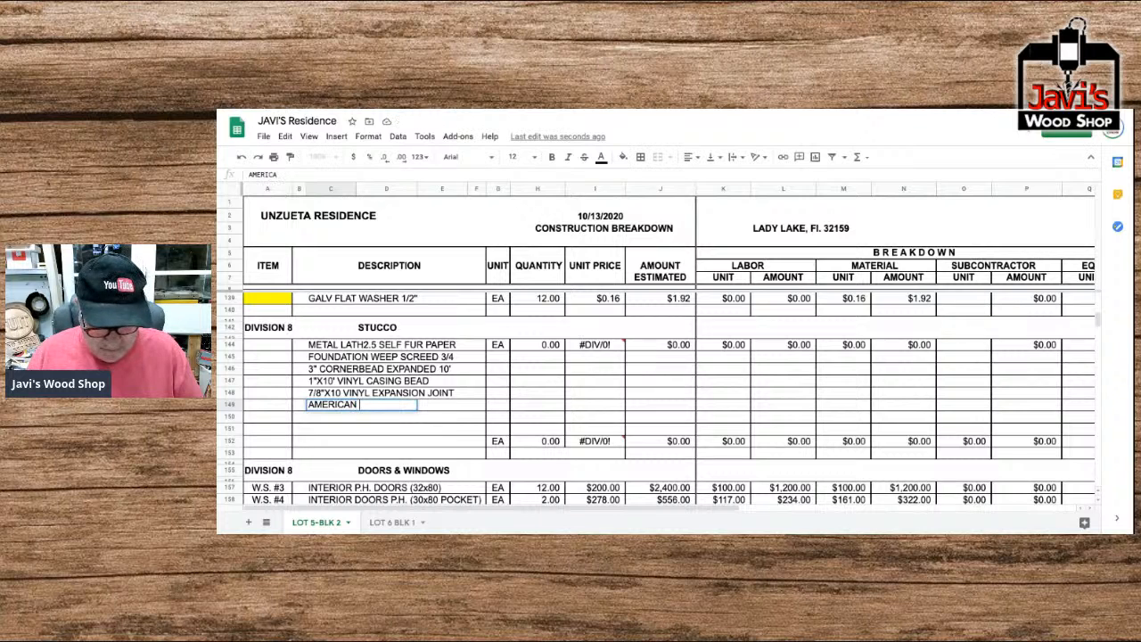
{"action": "type", "text": " STUC"}
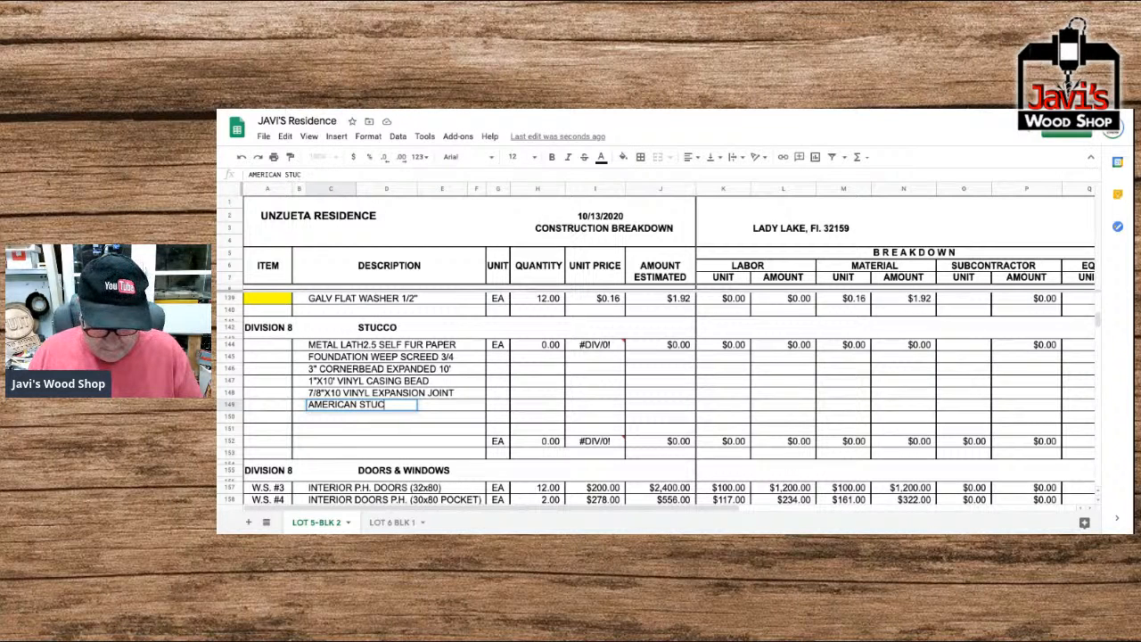
{"action": "type", "text": "CO CEMENT"}
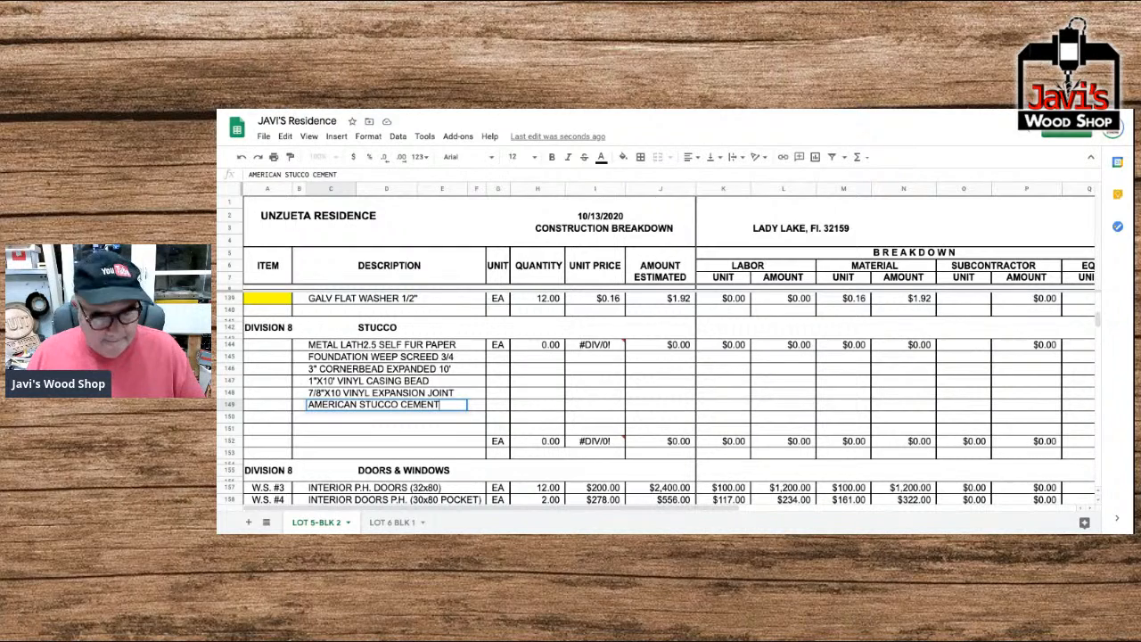
{"action": "key", "text": "Return"}
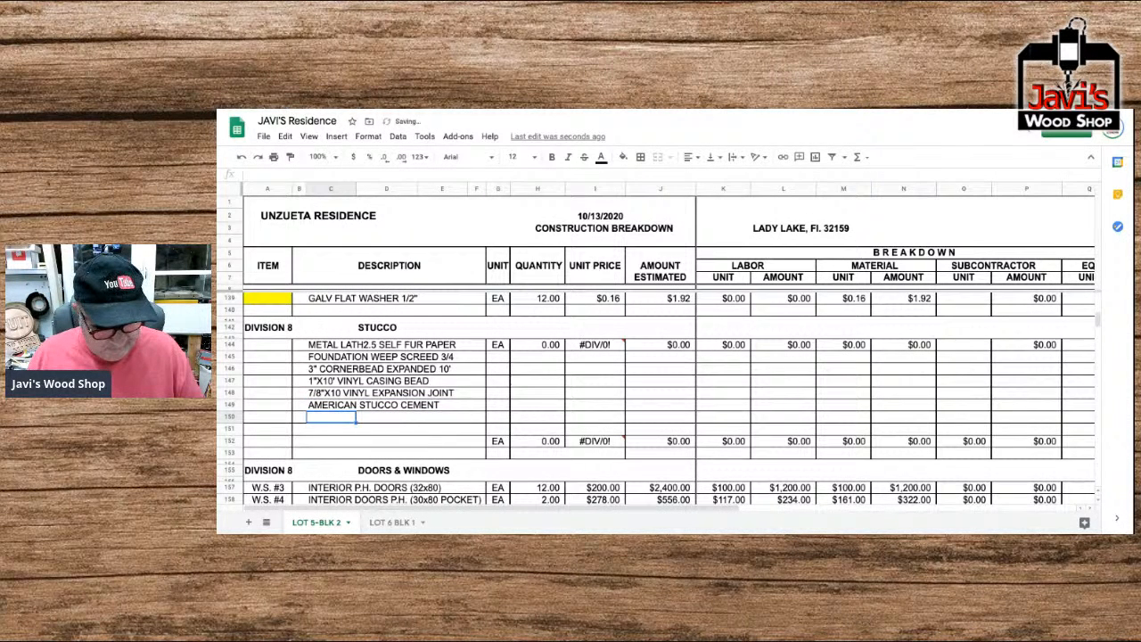
Enter "SAND (STUCCO) 1 YARD" as the Stucco item description in row 150.
{"action": "type", "text": "SAND "}
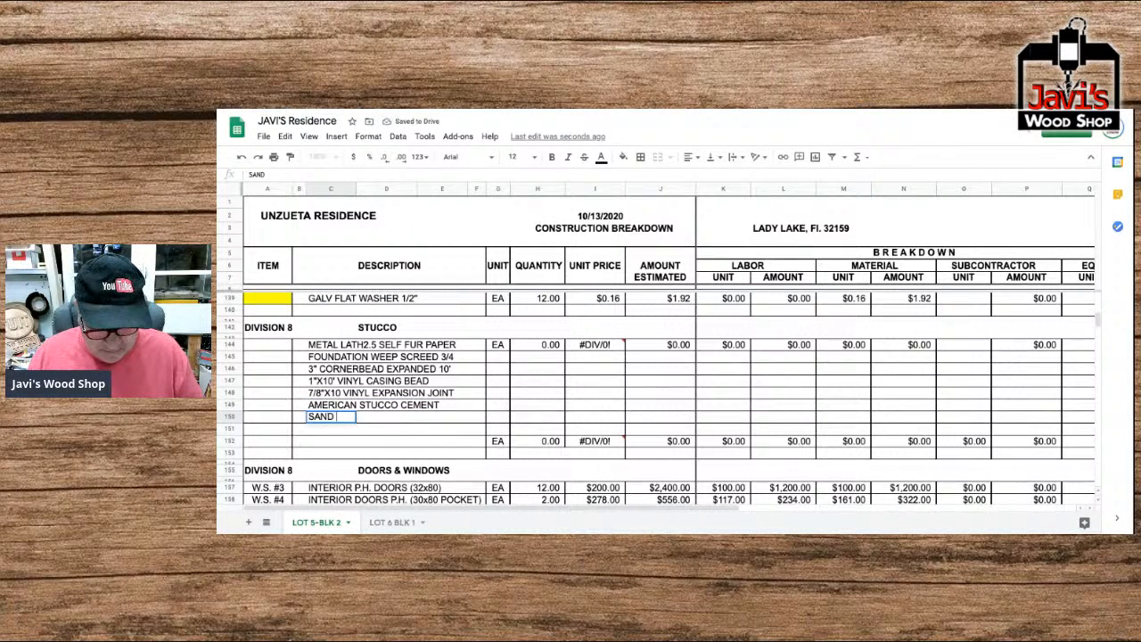
{"action": "type", "text": "STUCCO"}
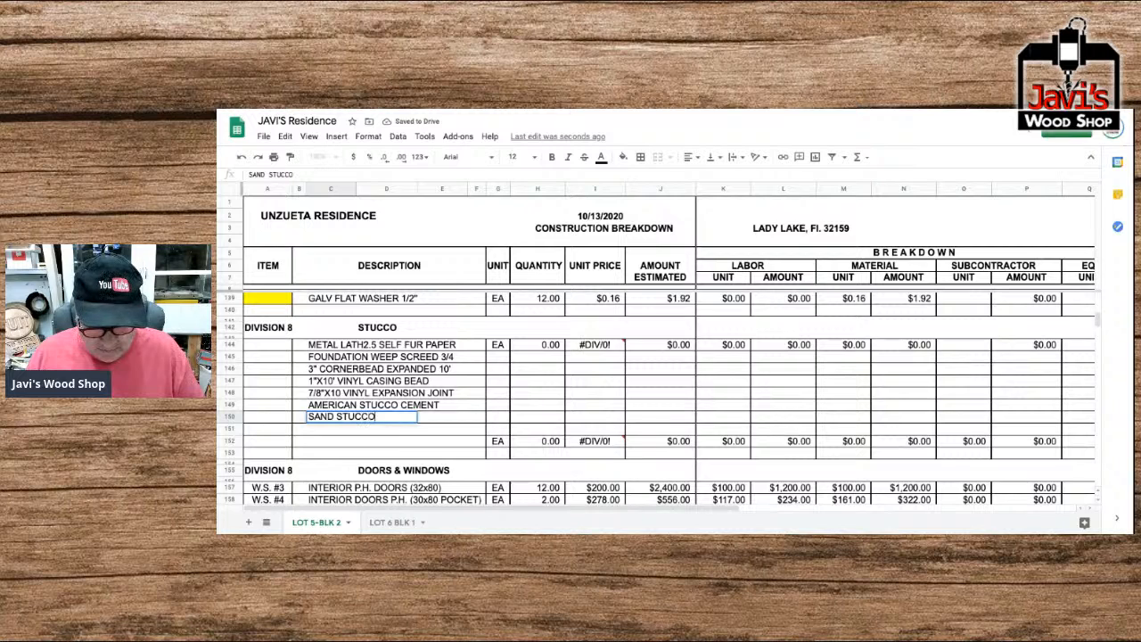
{"action": "type", "text": " (1 YARD"}
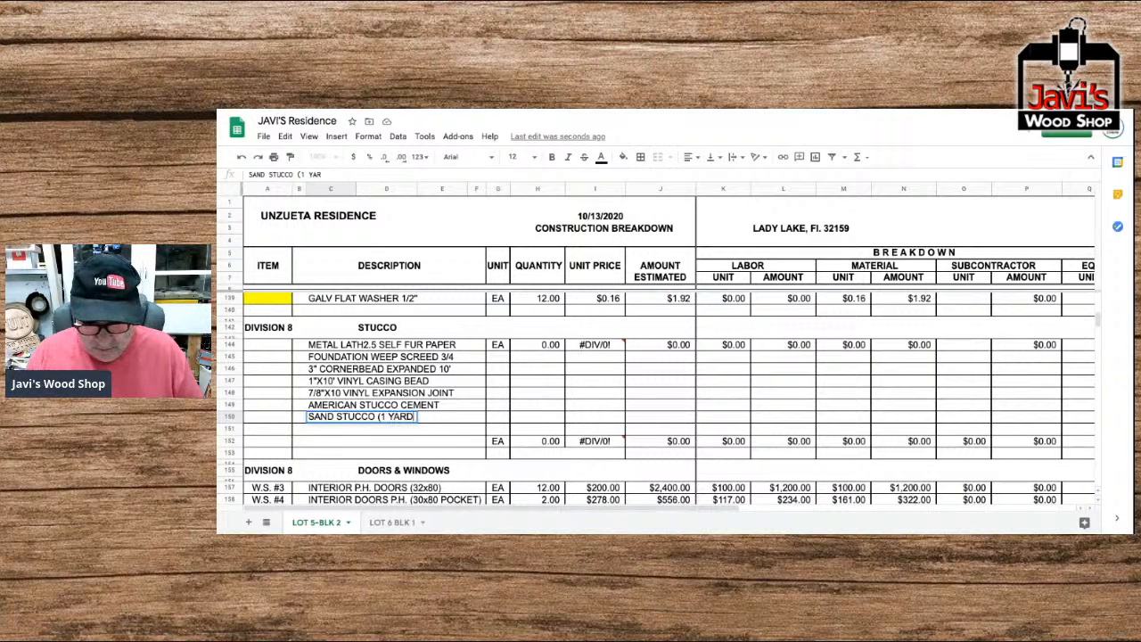
{"action": "type", "text": ")"}
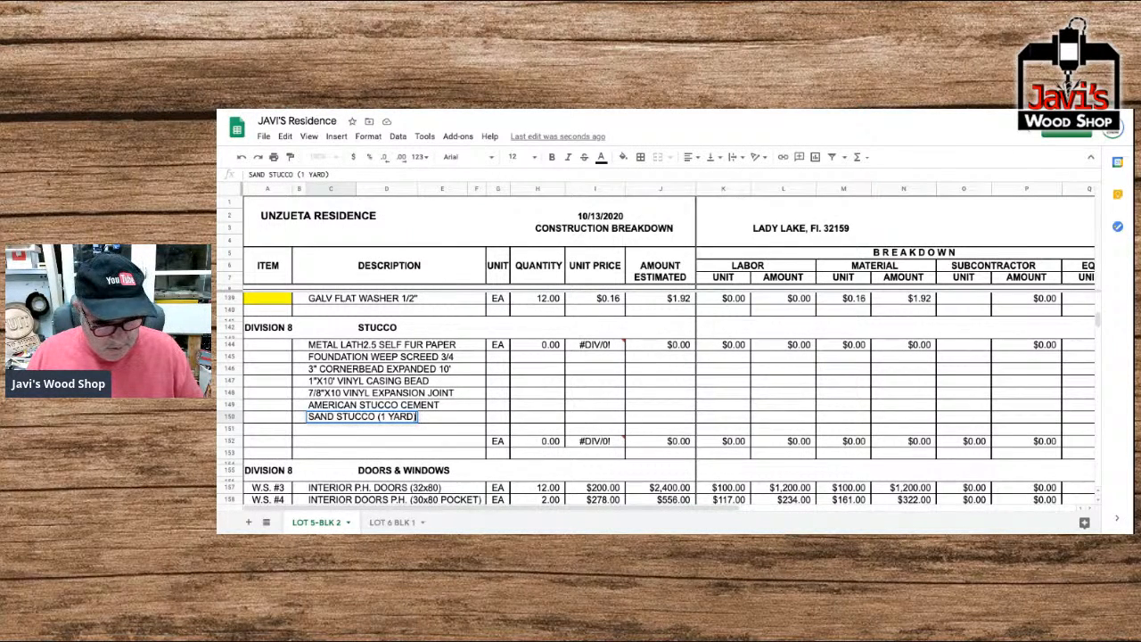
{"action": "key", "text": "BackSpace"}
{"action": "key", "text": "BackSpace"}
{"action": "key", "text": "BackSpace"}
{"action": "key", "text": "BackSpace"}
{"action": "key", "text": "BackSpace"}
{"action": "key", "text": "BackSpace"}
{"action": "key", "text": "BackSpace"}
{"action": "key", "text": "BackSpace"}
{"action": "key", "text": "BackSpace"}
{"action": "key", "text": "BackSpace"}
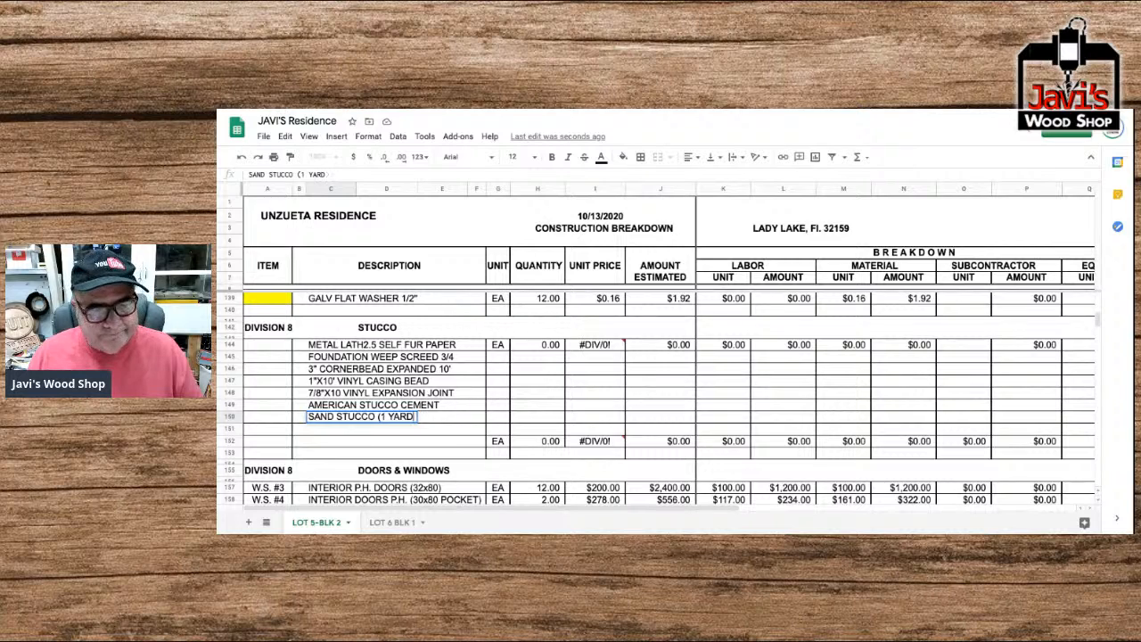
{"action": "key", "text": "BackSpace"}
{"action": "key", "text": "BackSpace"}
{"action": "key", "text": "BackSpace"}
{"action": "key", "text": "BackSpace"}
{"action": "key", "text": "BackSpace"}
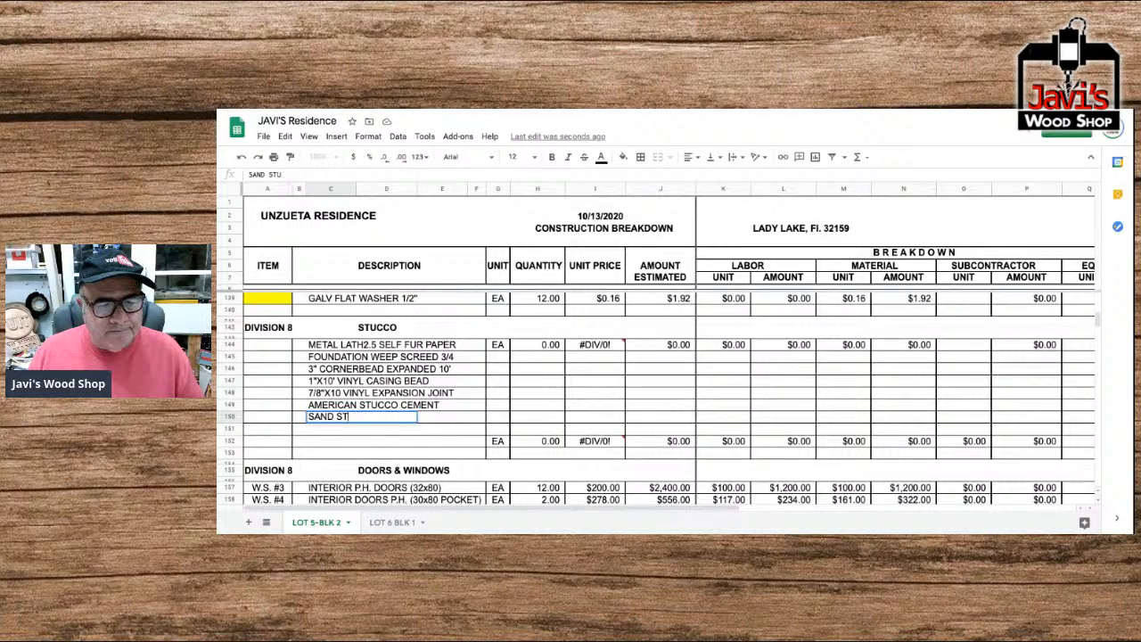
{"action": "type", "text": "(STUCCO)"}
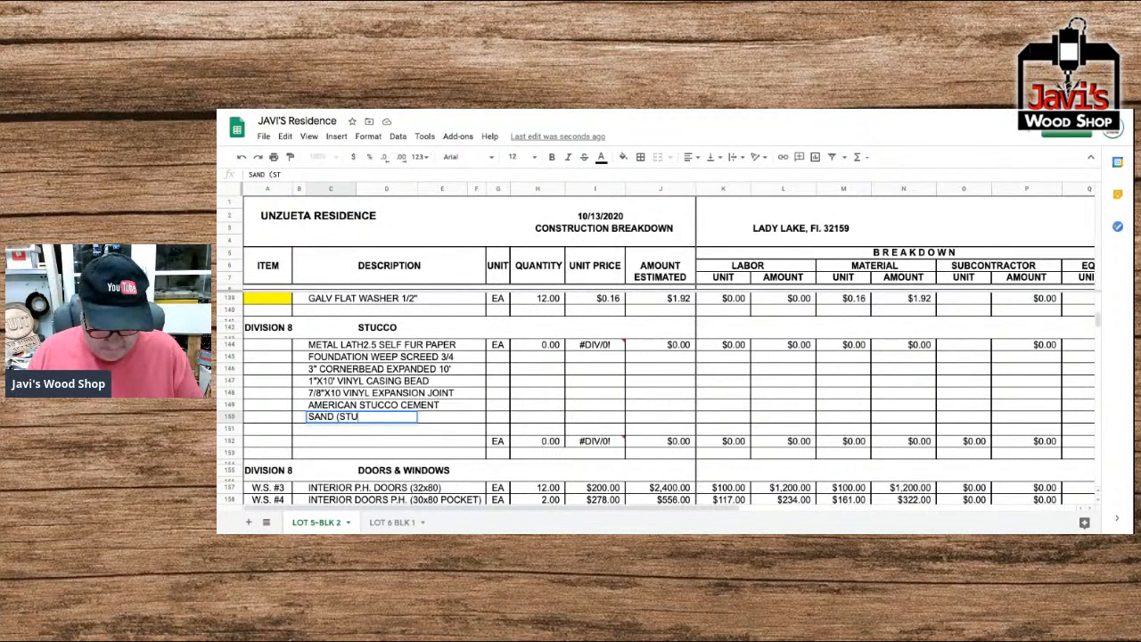
{"action": "type", "text": " 1 YARD"}
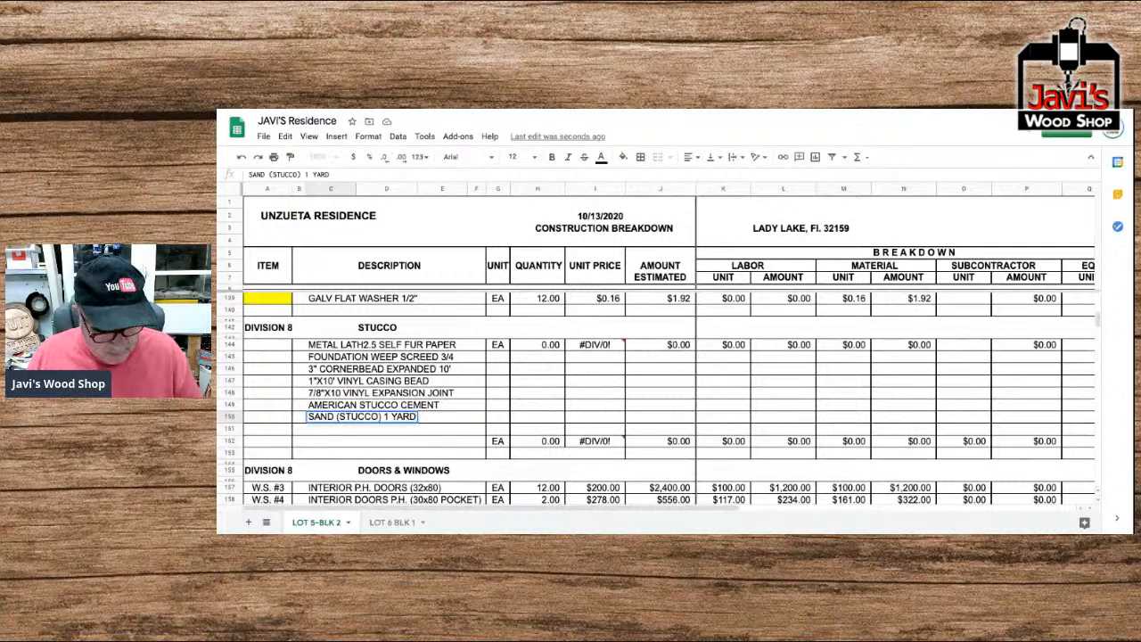
{"action": "key", "text": "Return"}
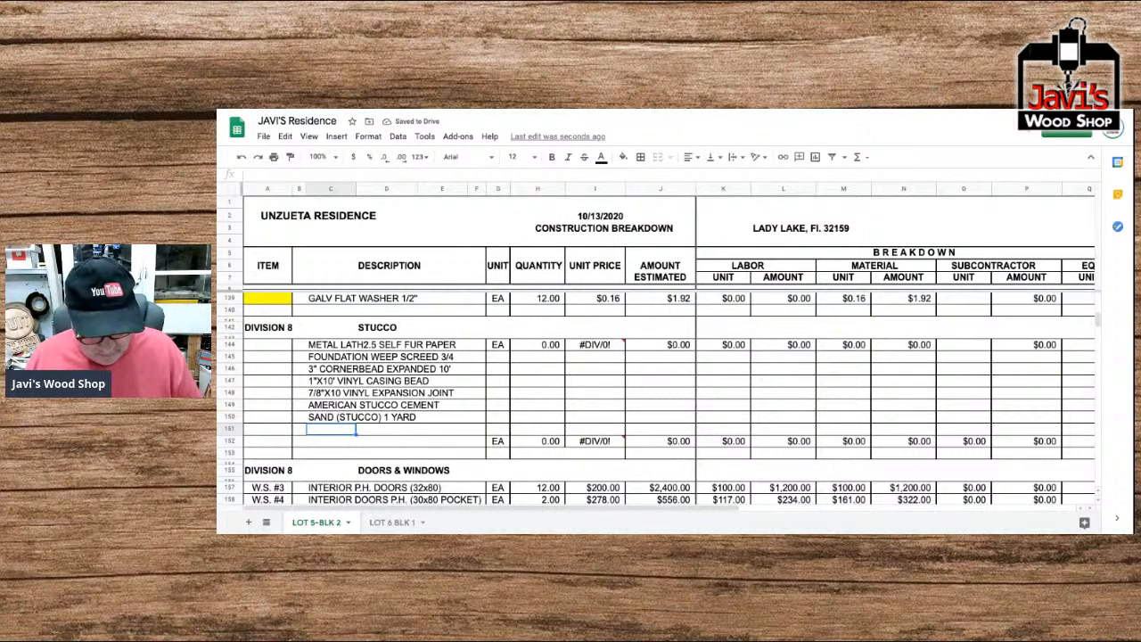
Enter "HITECH STUCCO FIBERS 3/4#" as the Stucco item description in row 151.
{"action": "type", "text": "HITECH "}
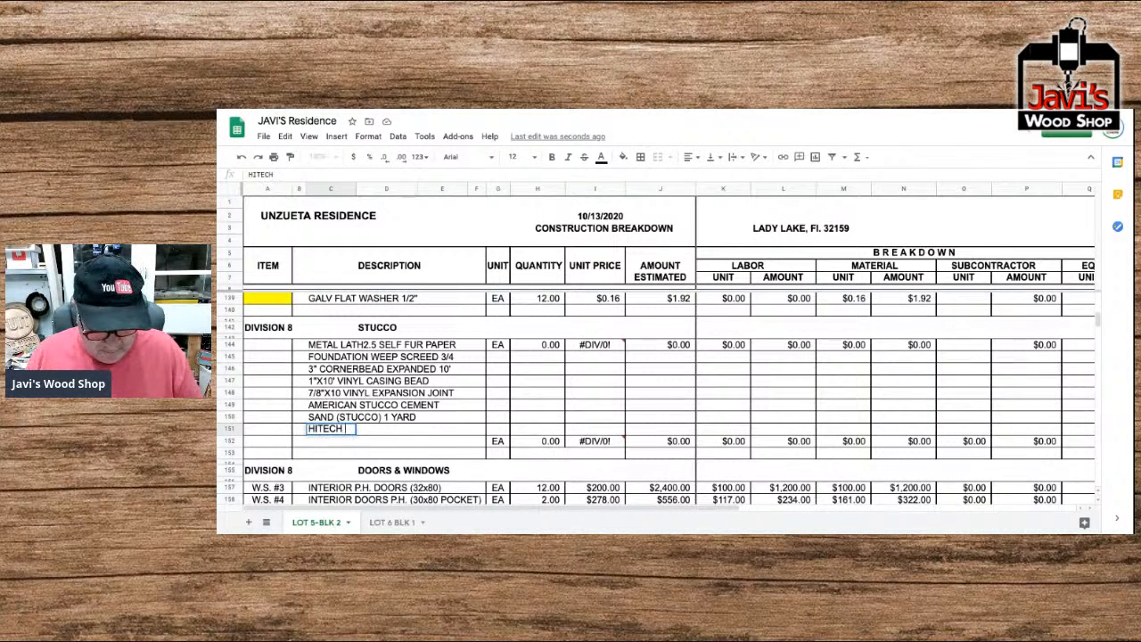
{"action": "type", "text": "STUCCO F"}
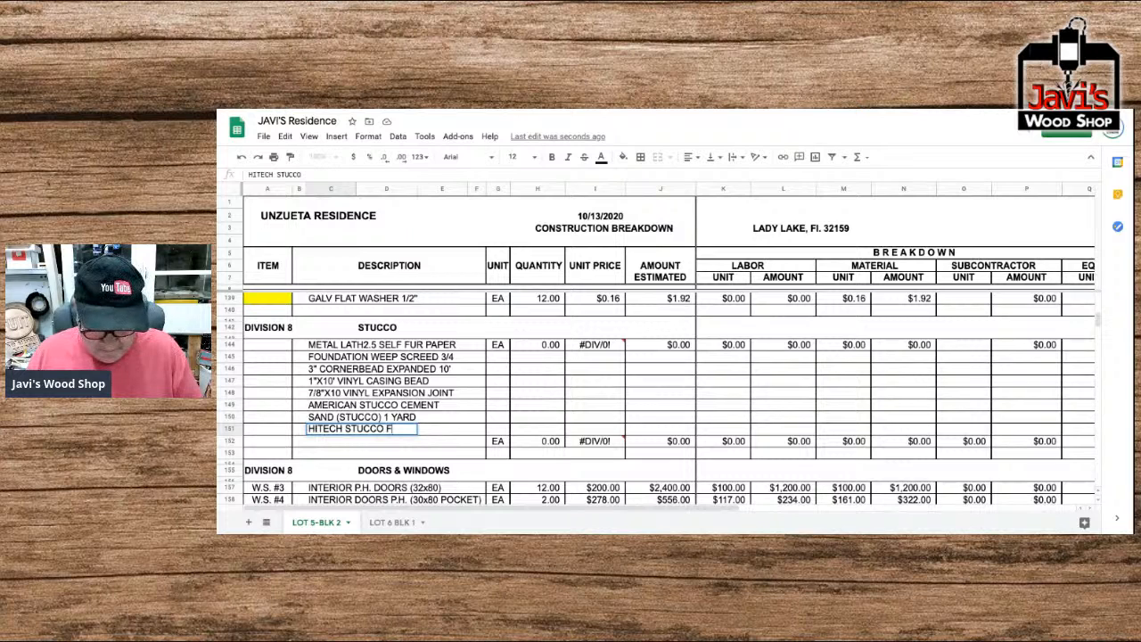
{"action": "type", "text": "IBERS 3"}
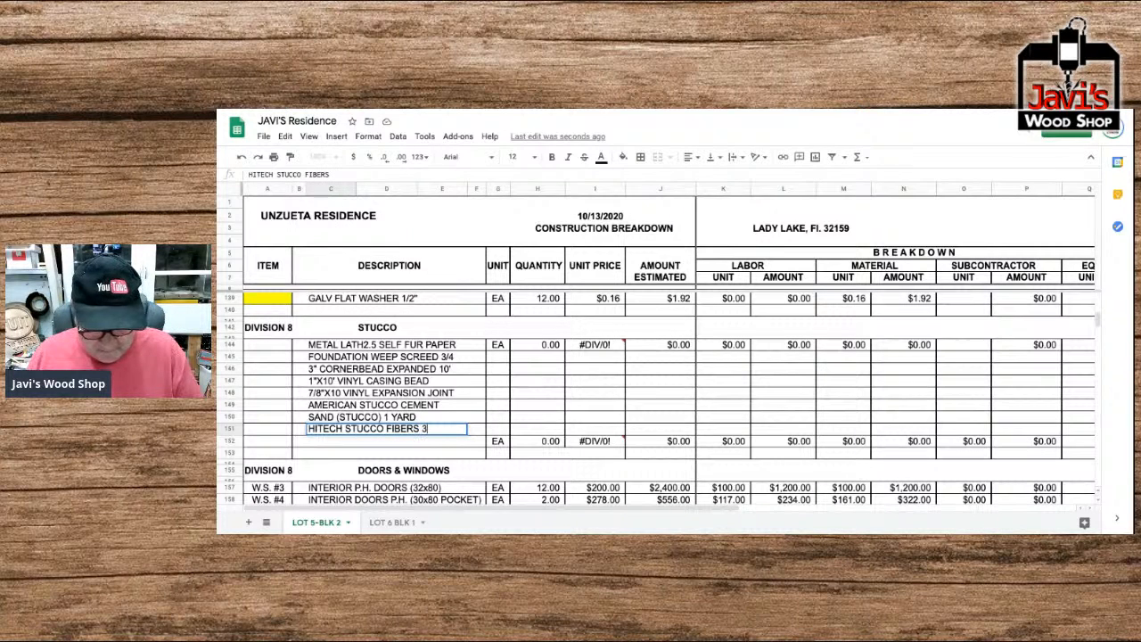
{"action": "type", "text": "/4"}
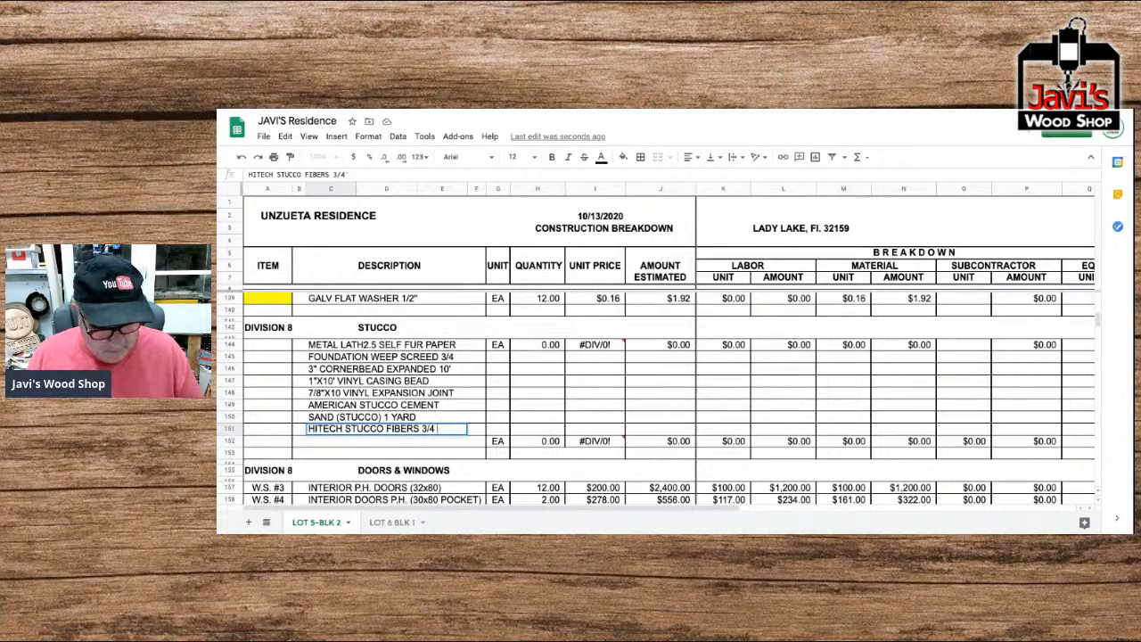
{"action": "type", "text": "\"#"}
{"action": "key", "text": "Return"}
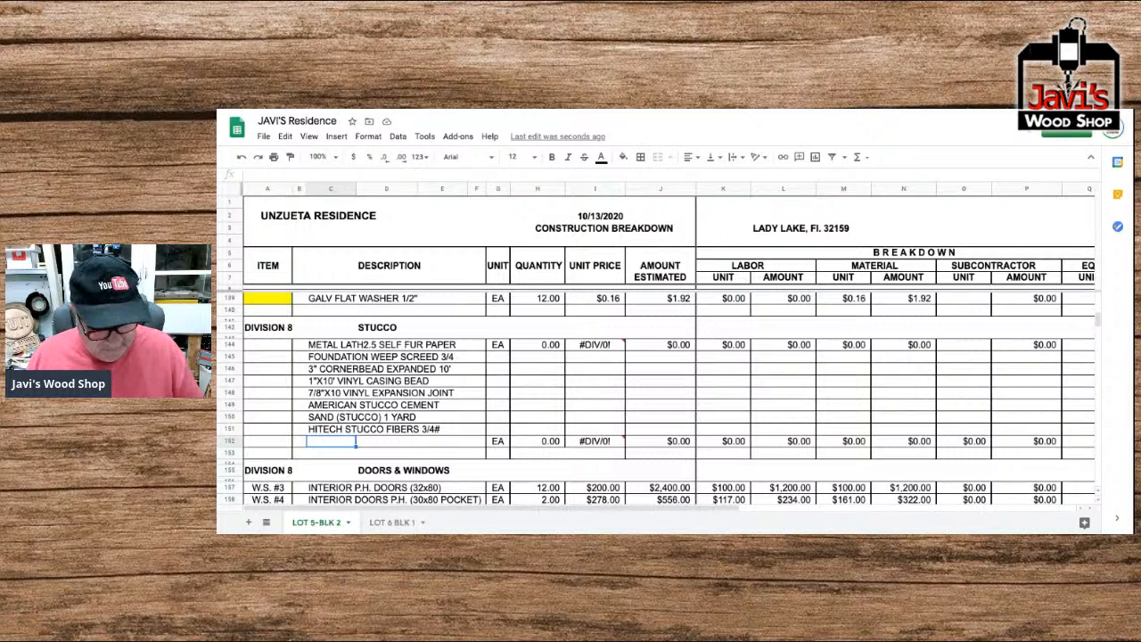
Enter "LATEX BONDING AGENT 5 GALLON" as the Stucco item description in row 152.
{"action": "type", "text": "LATEX "}
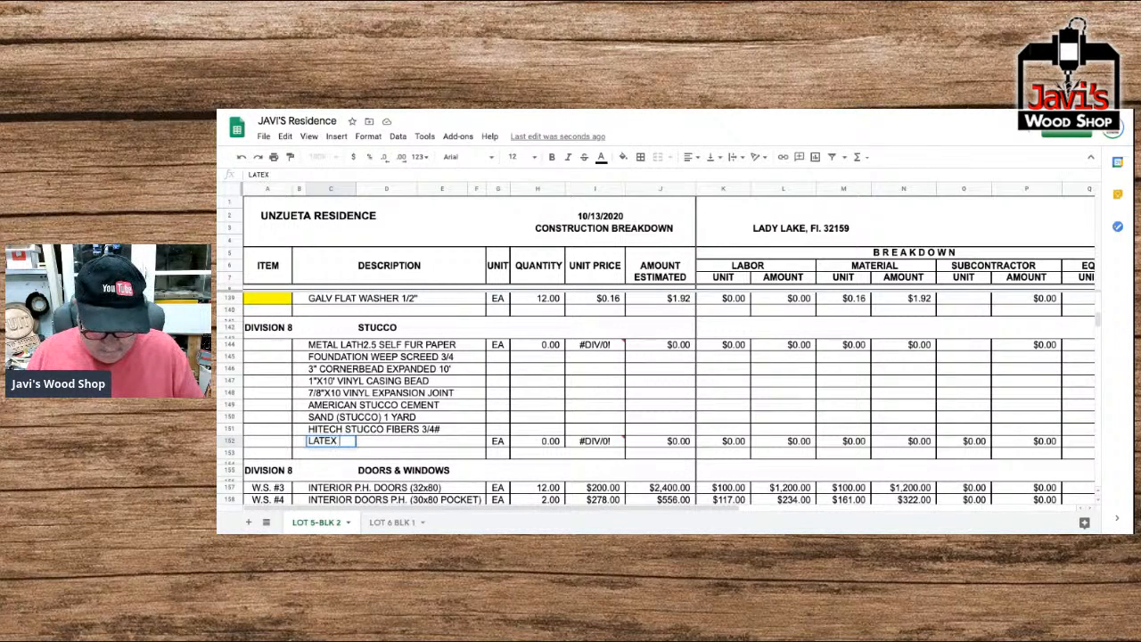
{"action": "type", "text": "BONDING "}
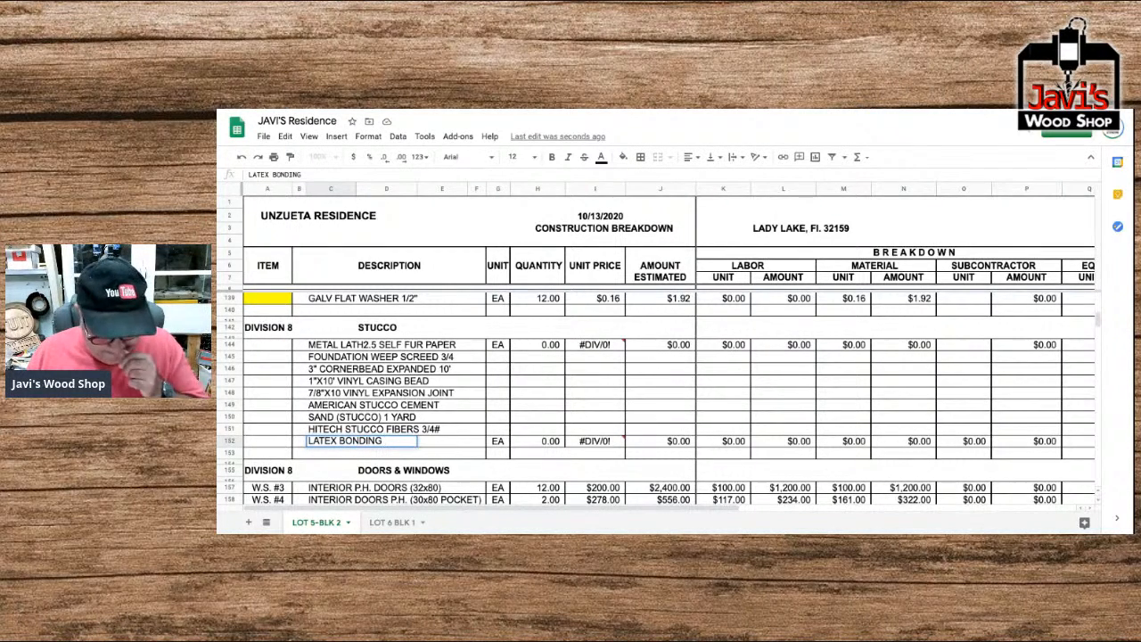
{"action": "type", "text": "AGENT 5 GALLON"}
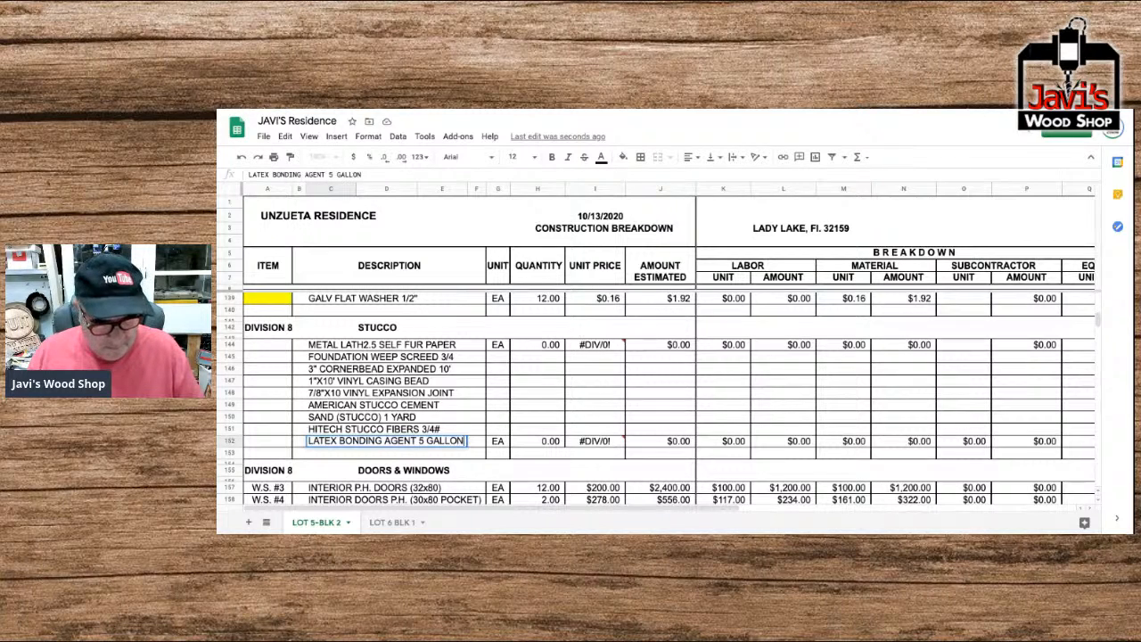
{"action": "key", "text": "Return"}
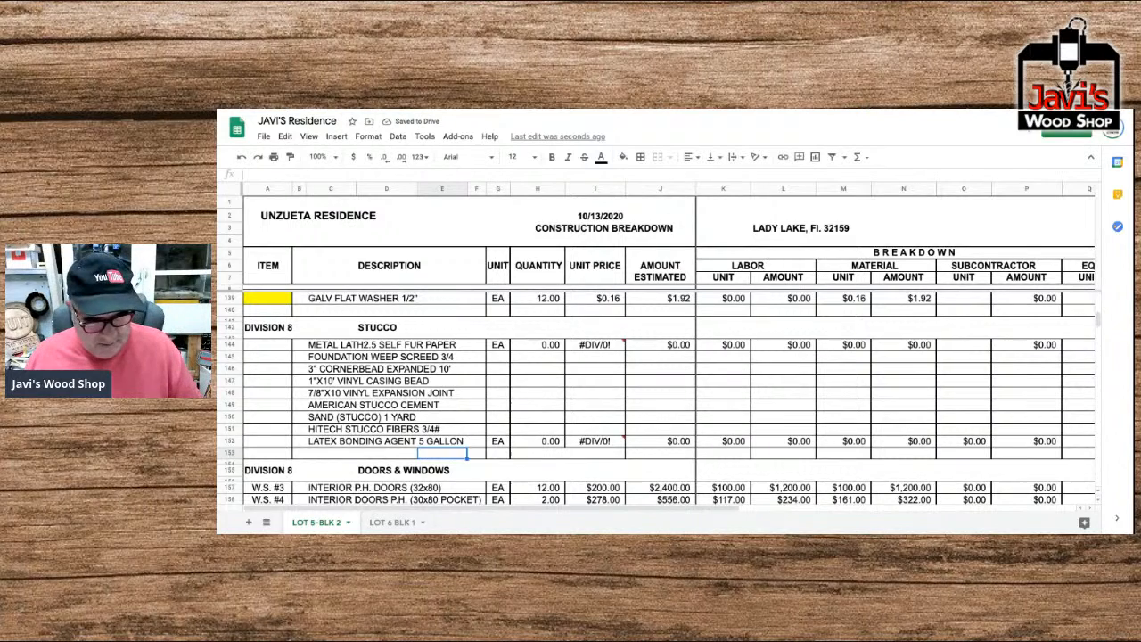
Fill the unit cells of Stucco rows 145 to 151 with EA by pasting the copied unit.
{"action": "key", "text": "Up"}
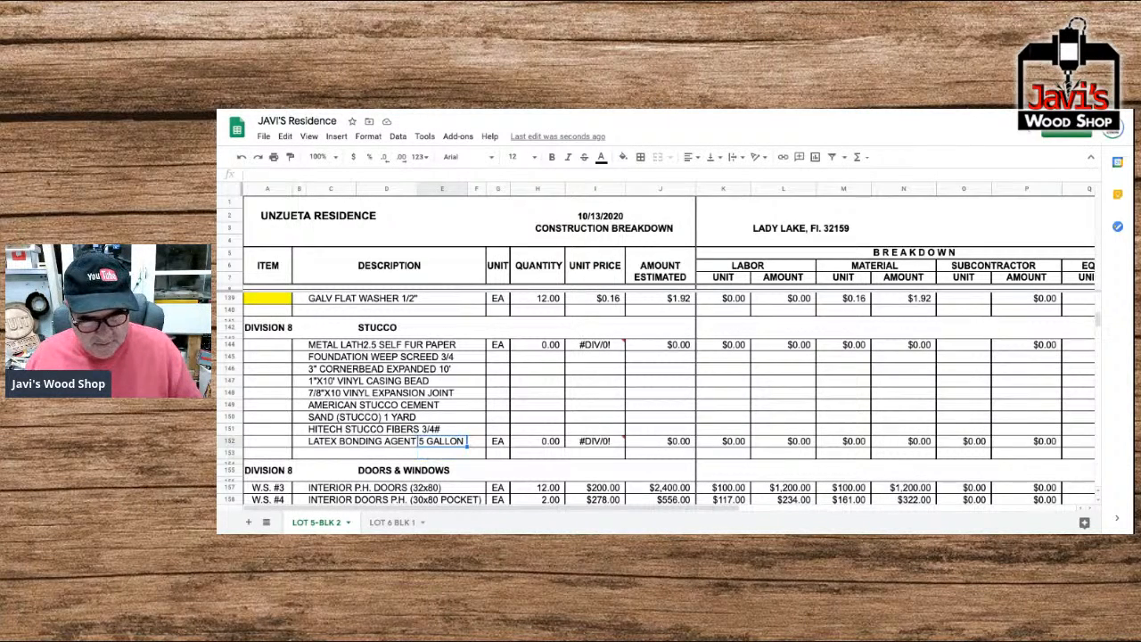
{"action": "key", "text": "Up"}
{"action": "key", "text": "Up"}
{"action": "key", "text": "Up"}
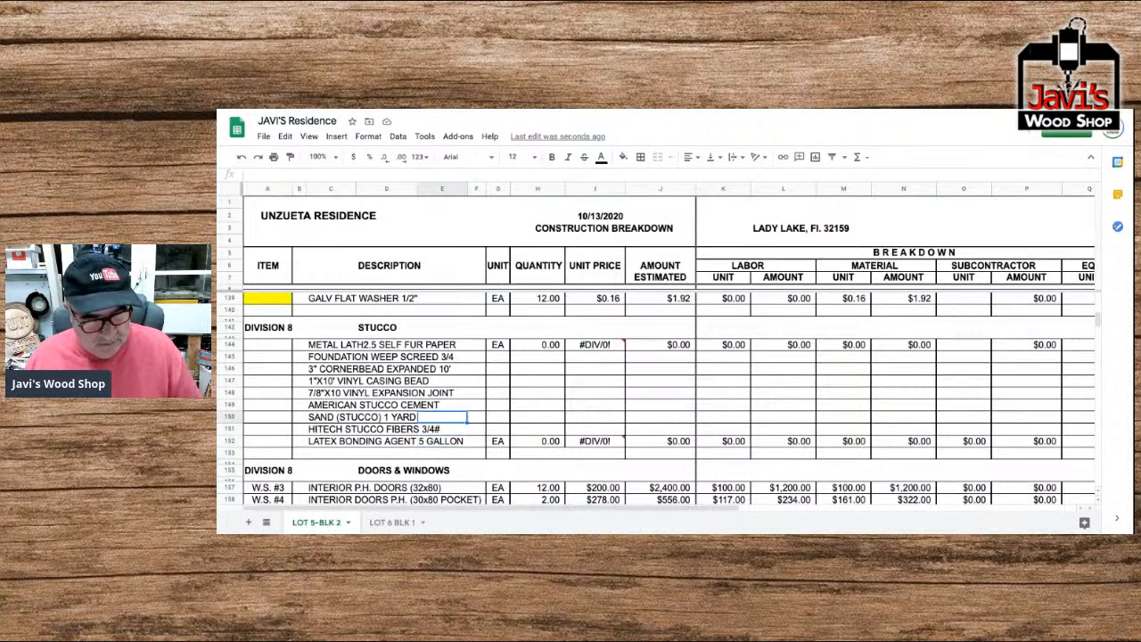
{"action": "key", "text": "Up"}
{"action": "key", "text": "Up"}
{"action": "key", "text": "Up"}
{"action": "key", "text": "Up"}
{"action": "key", "text": "Up"}
{"action": "key", "text": "Right"}
{"action": "key", "text": "Right"}
{"action": "key", "text": "Down"}
{"action": "key", "text": "Down"}
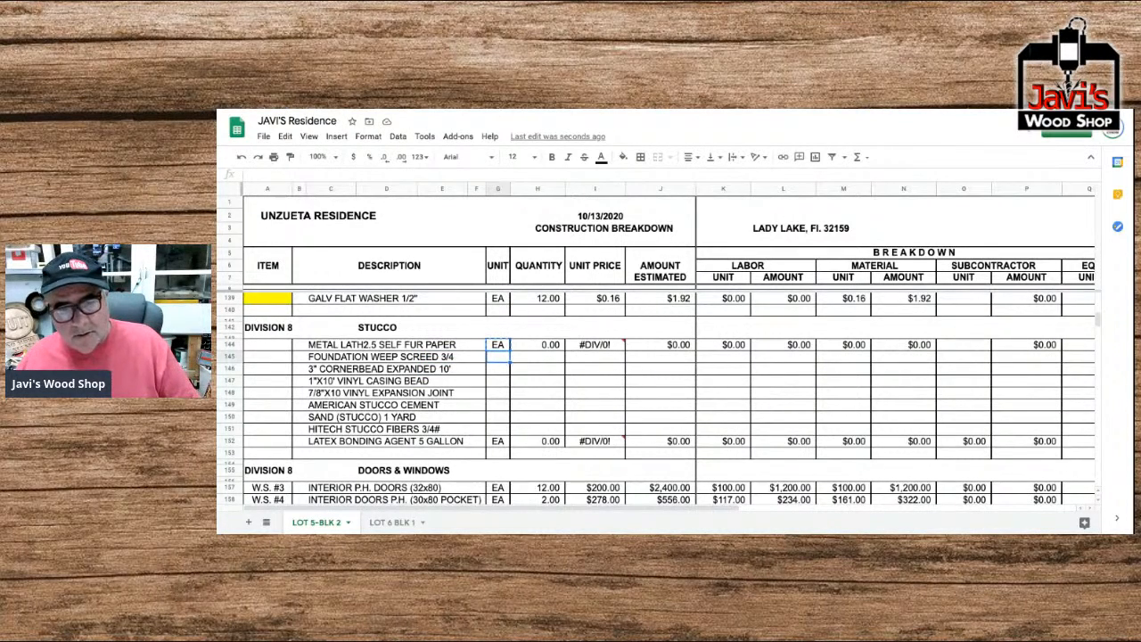
{"action": "key", "text": "Up"}
{"action": "key", "text": "shift+Down"}
{"action": "key", "text": "shift+Down"}
{"action": "key", "text": "shift+Down"}
{"action": "key", "text": "shift+Down"}
{"action": "key", "text": "shift+Down"}
{"action": "key", "text": "shift+Down"}
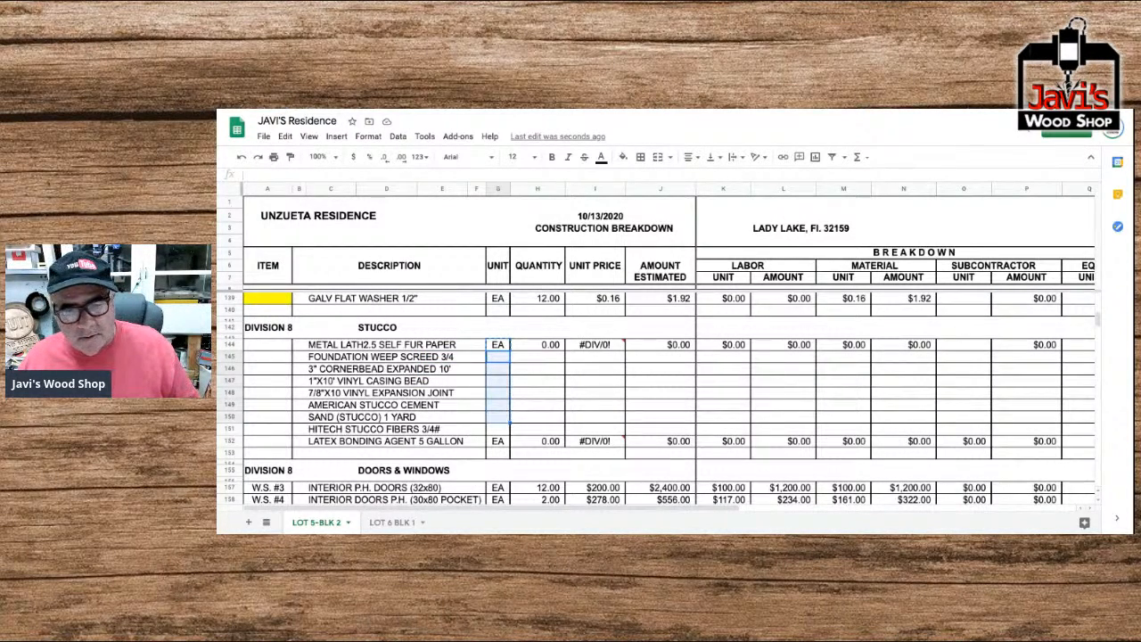
{"action": "type", "text": "EA EA EA EA EA EA EA"}
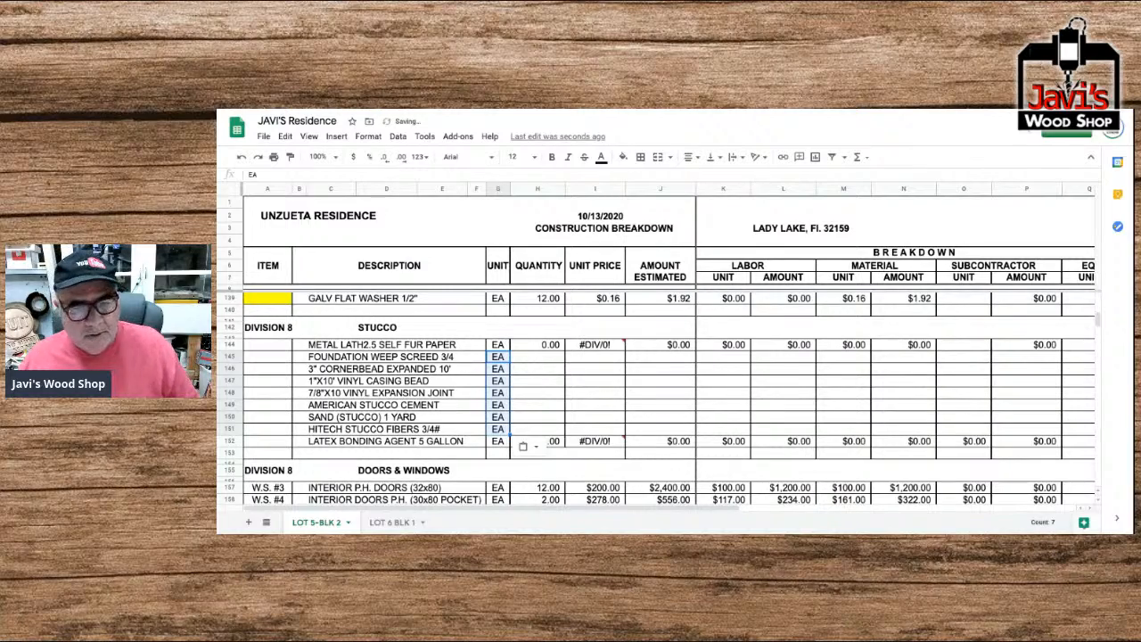
Set the units to BG for the American stucco cement, YD for the sand and BG for the Hitech stucco fibers.
{"action": "key", "text": "Up"}
{"action": "key", "text": "Down"}
{"action": "key", "text": "Down"}
{"action": "key", "text": "Down"}
{"action": "key", "text": "Down"}
{"action": "key", "text": "Down"}
{"action": "key", "text": "Down"}
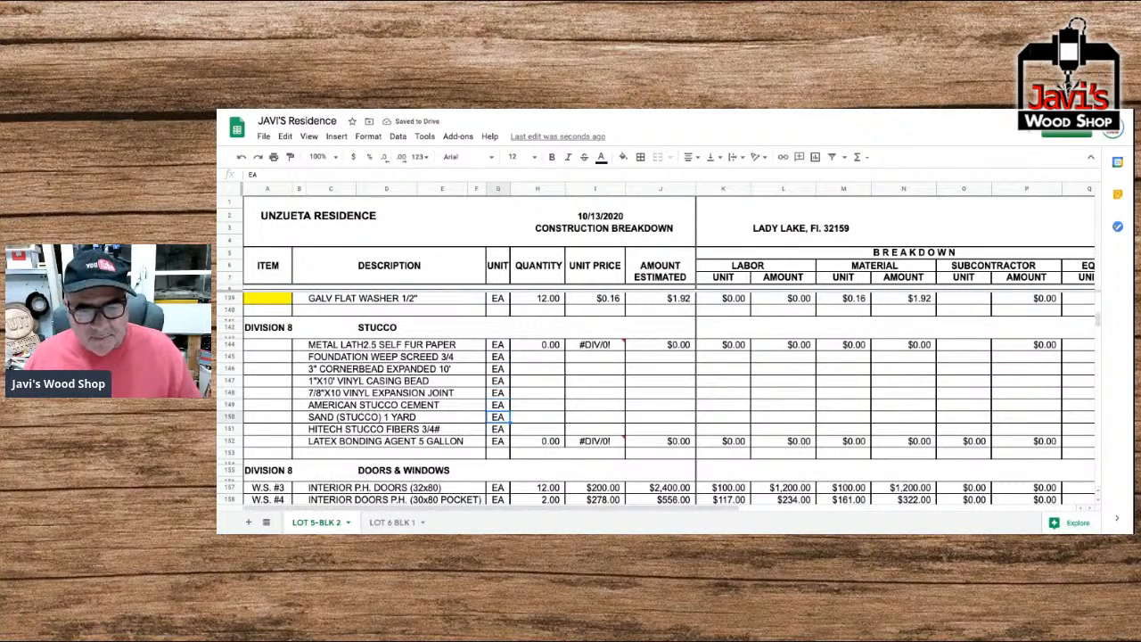
{"action": "key", "text": "Up"}
{"action": "type", "text": "BG"}
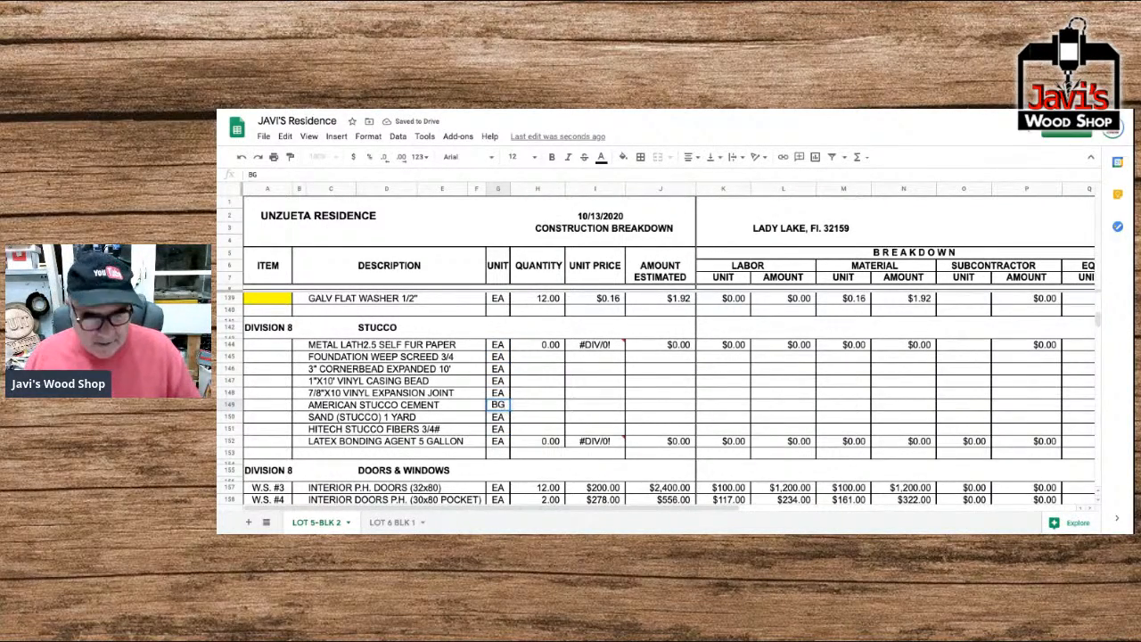
{"action": "key", "text": "Return"}
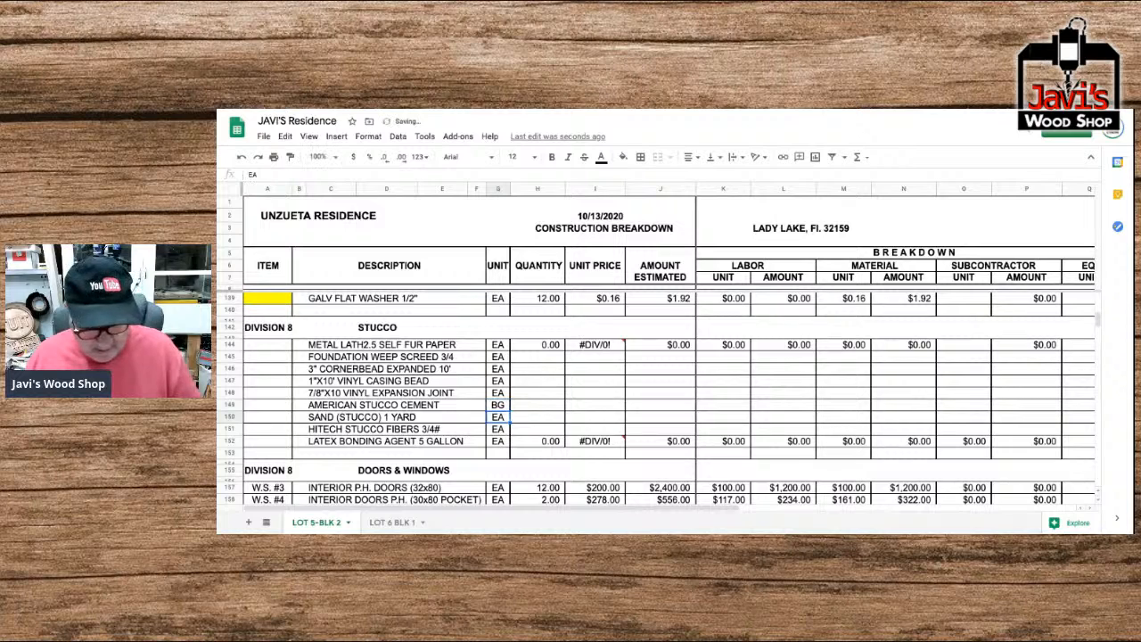
{"action": "type", "text": "YD"}
{"action": "key", "text": "Return"}
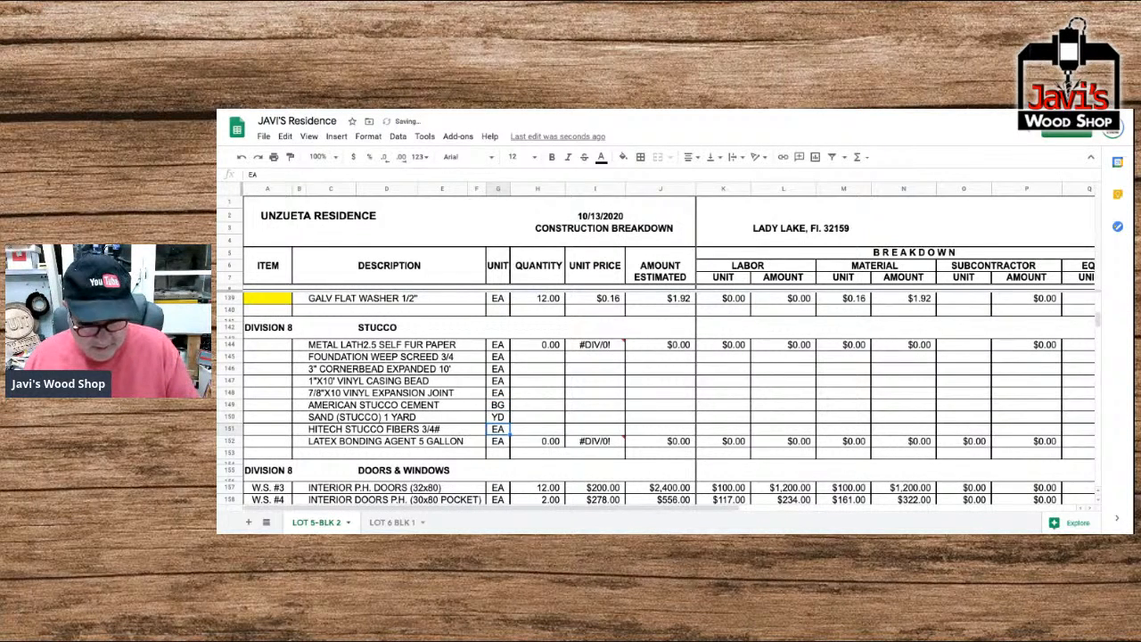
{"action": "type", "text": "BG"}
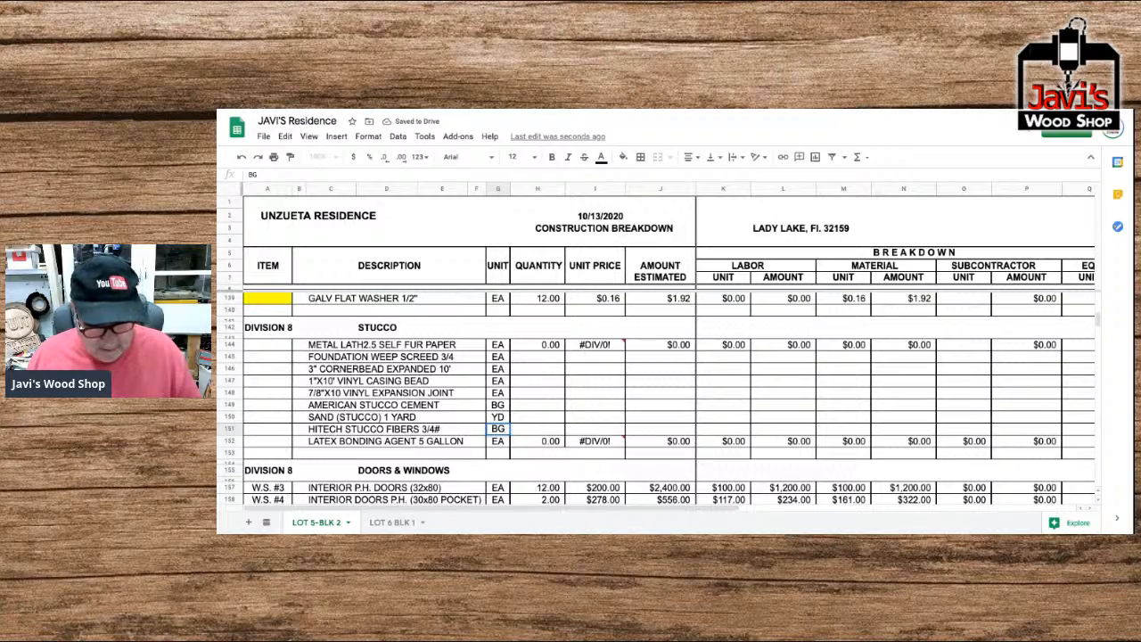
{"action": "key", "text": "Return"}
Copy the metal lath row's cells from Quantity through Totals in row 144.
{"action": "key", "text": "Up"}
{"action": "key", "text": "Up"}
{"action": "key", "text": "Up"}
{"action": "key", "text": "Up"}
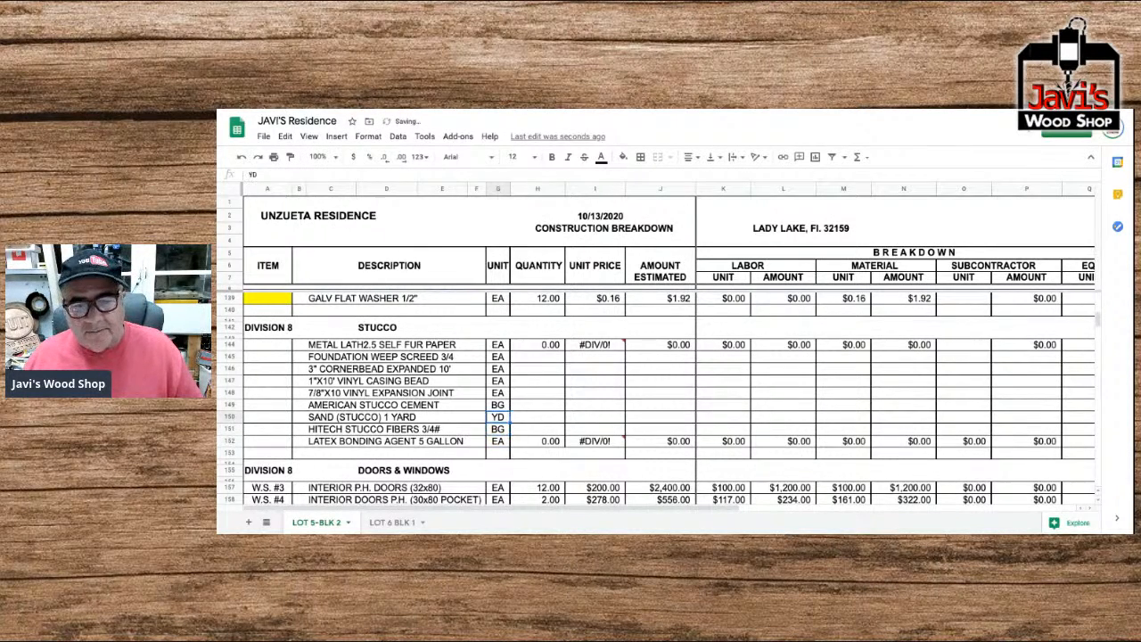
{"action": "key", "text": "Up"}
{"action": "key", "text": "Up"}
{"action": "key", "text": "Up"}
{"action": "key", "text": "Up"}
{"action": "key", "text": "Right"}
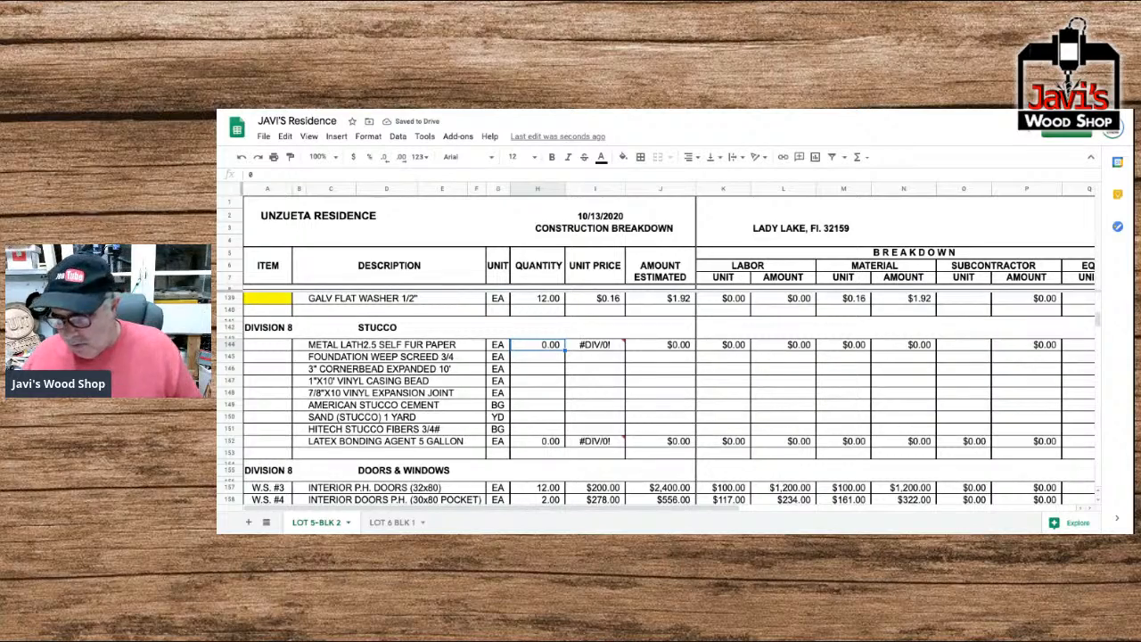
{"action": "key", "text": "shift+Right"}
{"action": "key", "text": "shift+Right"}
{"action": "key", "text": "shift+Right"}
{"action": "key", "text": "shift+Right"}
{"action": "key", "text": "shift+Right"}
{"action": "key", "text": "shift+Right"}
{"action": "key", "text": "shift+Right"}
{"action": "key", "text": "shift+Right"}
{"action": "key", "text": "shift+Right"}
{"action": "key", "text": "shift+Right"}
{"action": "key", "text": "shift+Right"}
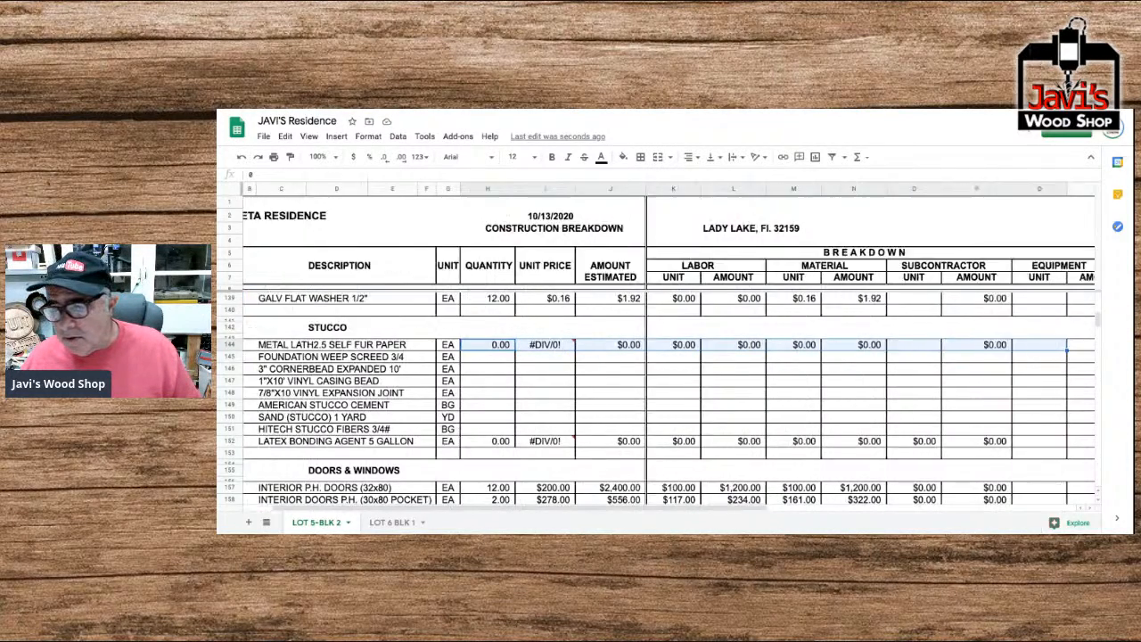
{"action": "key", "text": "shift+Right"}
{"action": "key", "text": "shift+Right"}
{"action": "key", "text": "shift+Left"}
{"action": "key", "text": "shift+Left"}
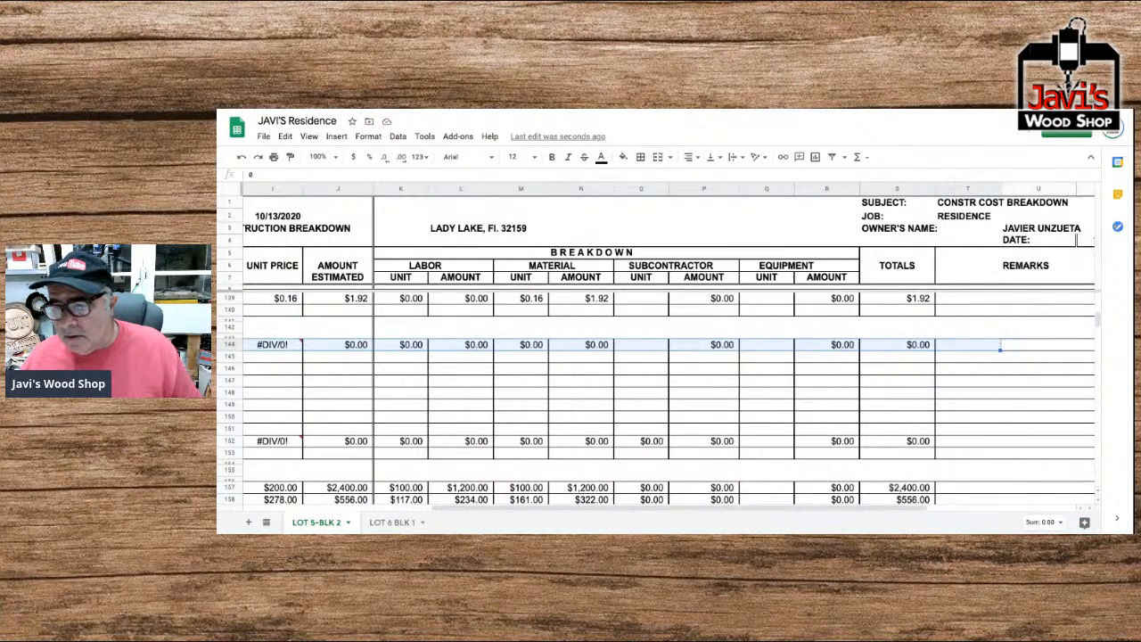
{"action": "key", "text": "ctrl+c"}
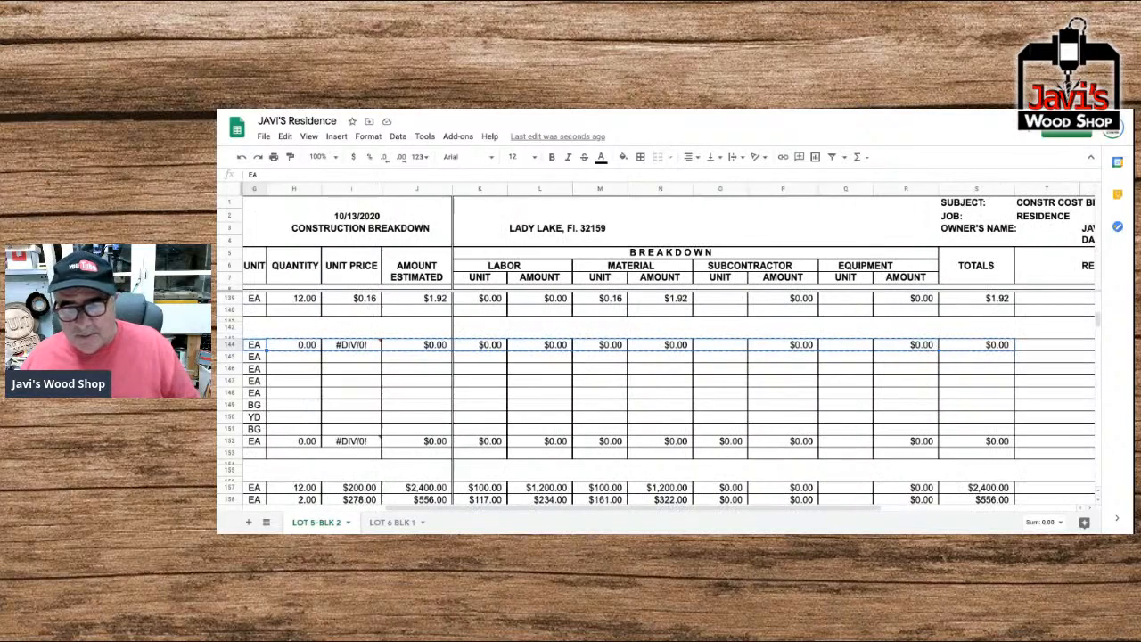
Paste the copied Quantity-through-Totals cells into Stucco rows 145 to 151.
{"action": "key", "text": "Down"}
{"action": "key", "text": "Down"}
{"action": "key", "text": "Down"}
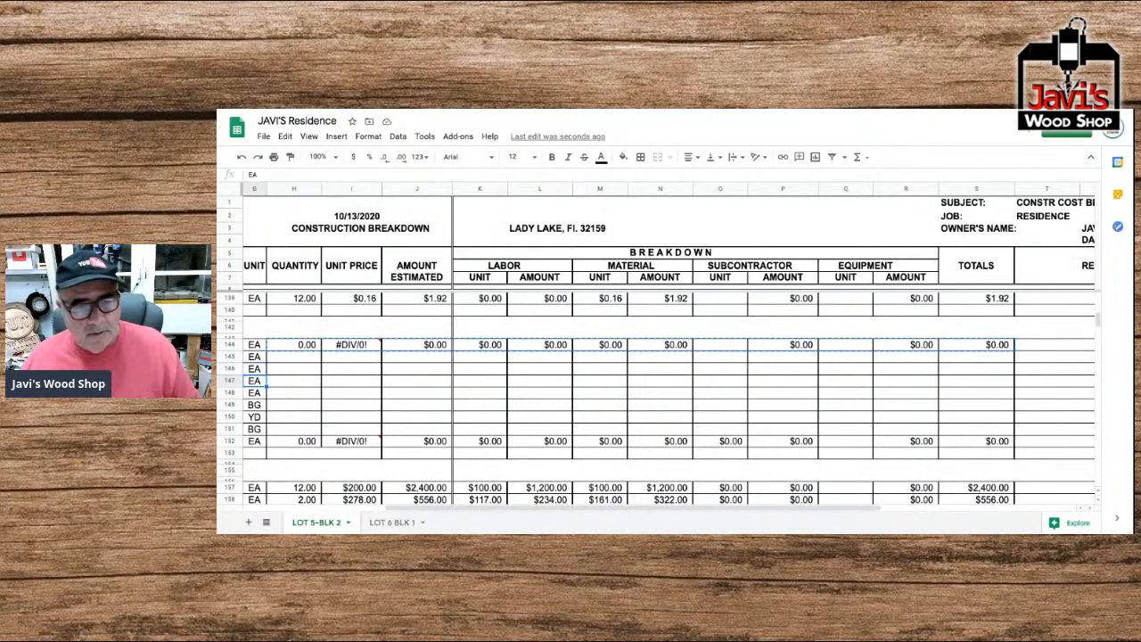
{"action": "key", "text": "Left"}
{"action": "key", "text": "Right"}
{"action": "key", "text": "Right"}
{"action": "key", "text": "Down"}
{"action": "key", "text": "Down"}
{"action": "key", "text": "Down"}
{"action": "key", "text": "Up"}
{"action": "key", "text": "Up"}
{"action": "key", "text": "Up"}
{"action": "key", "text": "Up"}
{"action": "key", "text": "Up"}
{"action": "key", "text": "shift+Down"}
{"action": "key", "text": "shift+Down"}
{"action": "key", "text": "shift+Down"}
{"action": "key", "text": "shift+Down"}
{"action": "key", "text": "shift+Down"}
{"action": "key", "text": "shift+Down"}
{"action": "key", "text": "shift+Right"}
{"action": "key", "text": "shift+Right"}
{"action": "key", "text": "shift+Right"}
{"action": "key", "text": "shift+Right"}
{"action": "key", "text": "shift+Right"}
{"action": "key", "text": "shift+Right"}
{"action": "key", "text": "shift+Right"}
{"action": "key", "text": "shift+Right"}
{"action": "key", "text": "shift+Right"}
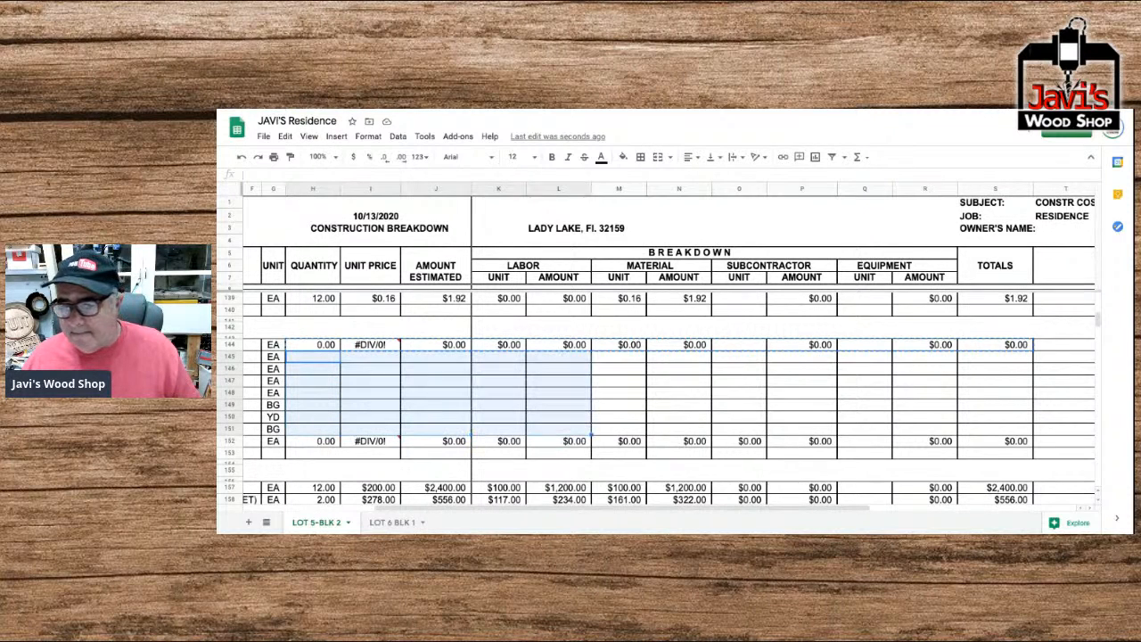
{"action": "key", "text": "shift+Right"}
{"action": "key", "text": "shift+Right"}
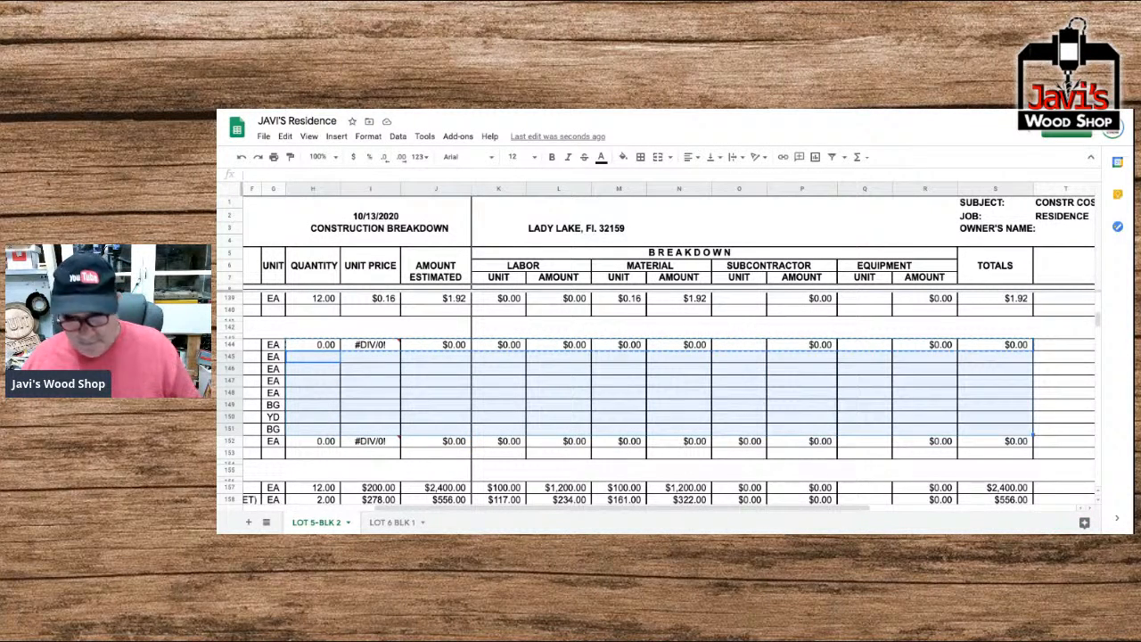
{"action": "key", "text": "ctrl+v"}
Enter the Stucco quantities 130, 30, 55, 40 and 15 for rows 144 to 148, from metal lath to vinyl expansion joint.
{"action": "key", "text": "Left"}
{"action": "key", "text": "Left"}
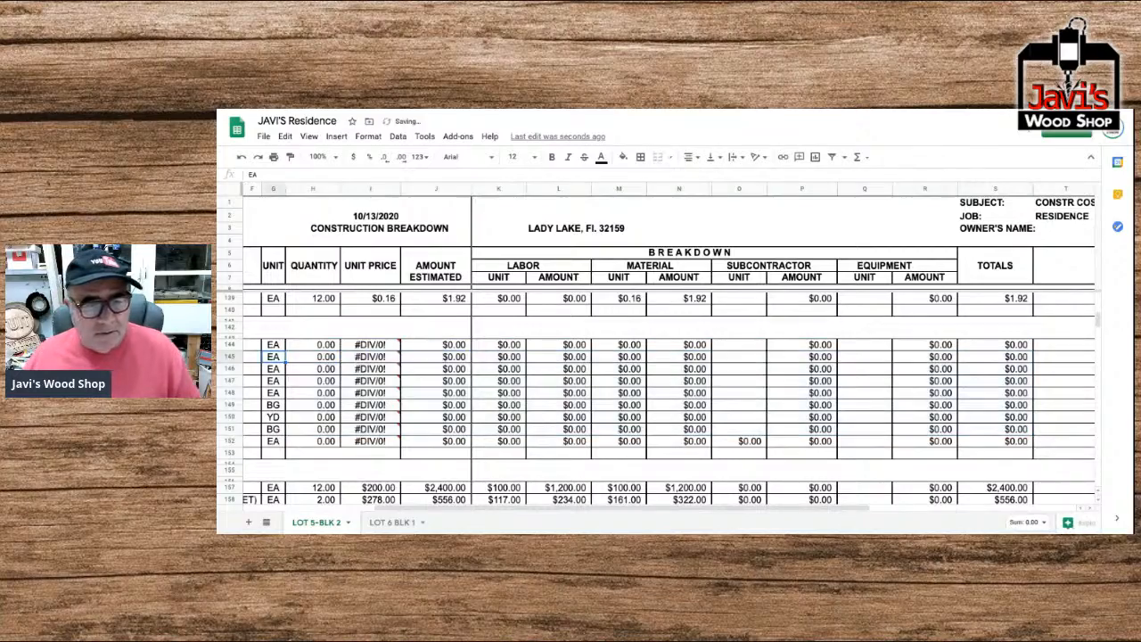
{"action": "key", "text": "Left"}
{"action": "key", "text": "Left"}
{"action": "key", "text": "Left"}
{"action": "key", "text": "Left"}
{"action": "key", "text": "Left"}
{"action": "key", "text": "Up"}
{"action": "key", "text": "Right"}
{"action": "key", "text": "Right"}
{"action": "key", "text": "Right"}
{"action": "key", "text": "Right"}
{"action": "key", "text": "Right"}
{"action": "key", "text": "Right"}
{"action": "key", "text": "Right"}
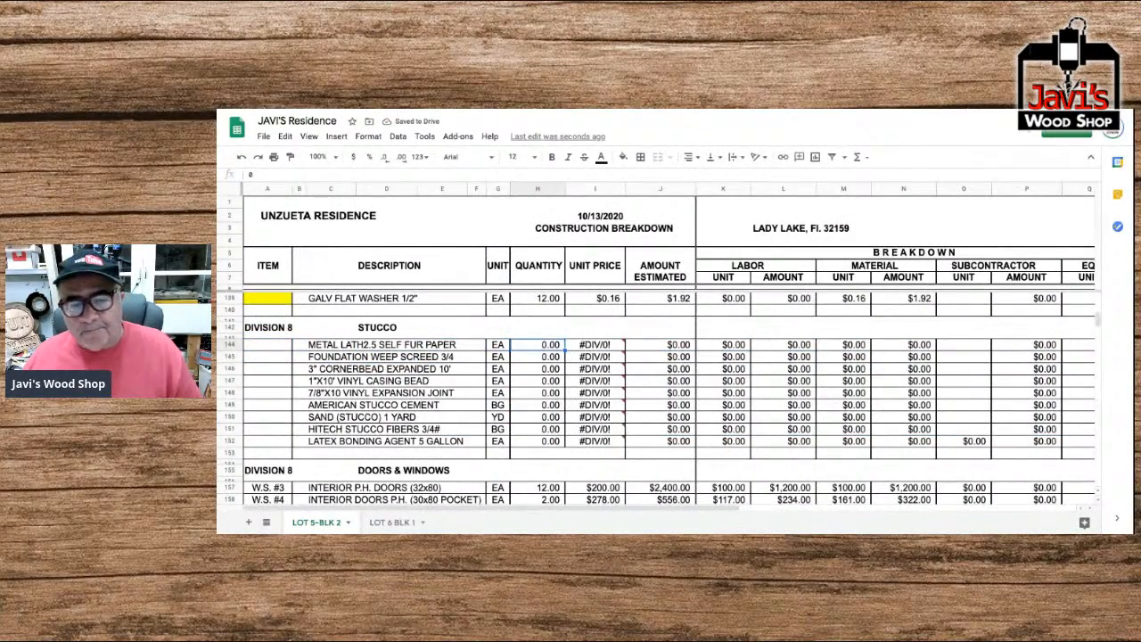
{"action": "type", "text": "130"}
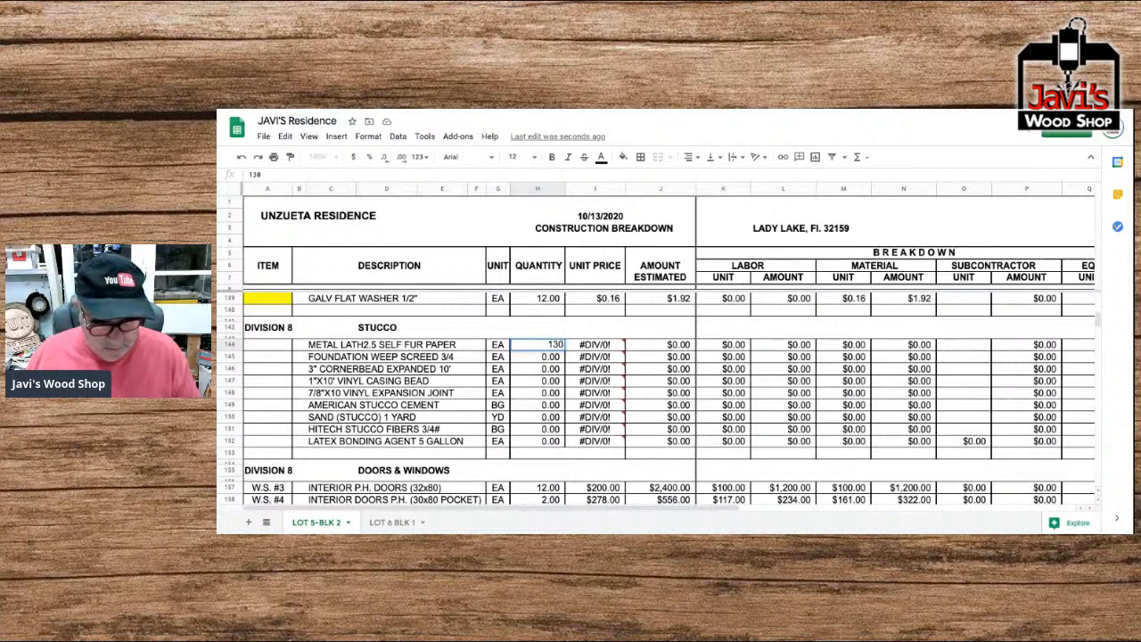
{"action": "key", "text": "Return"}
{"action": "type", "text": "30"}
{"action": "key", "text": "Return"}
{"action": "type", "text": "55"}
{"action": "key", "text": "Return"}
{"action": "type", "text": "40"}
{"action": "key", "text": "Return"}
{"action": "type", "text": "15"}
{"action": "key", "text": "Return"}
Enter quantities of 105 for the stucco cement, 13 for the sand, 52 for the fibers and 11 for the latex bonding agent.
{"action": "type", "text": "105"}
{"action": "key", "text": "Return"}
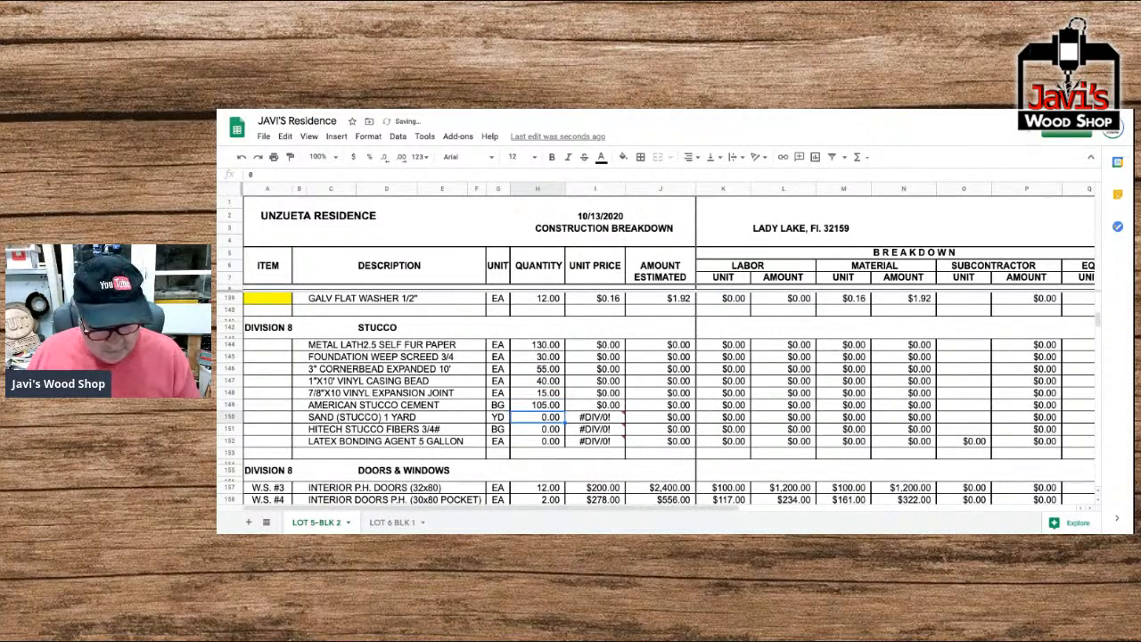
{"action": "type", "text": "13"}
{"action": "key", "text": "Return"}
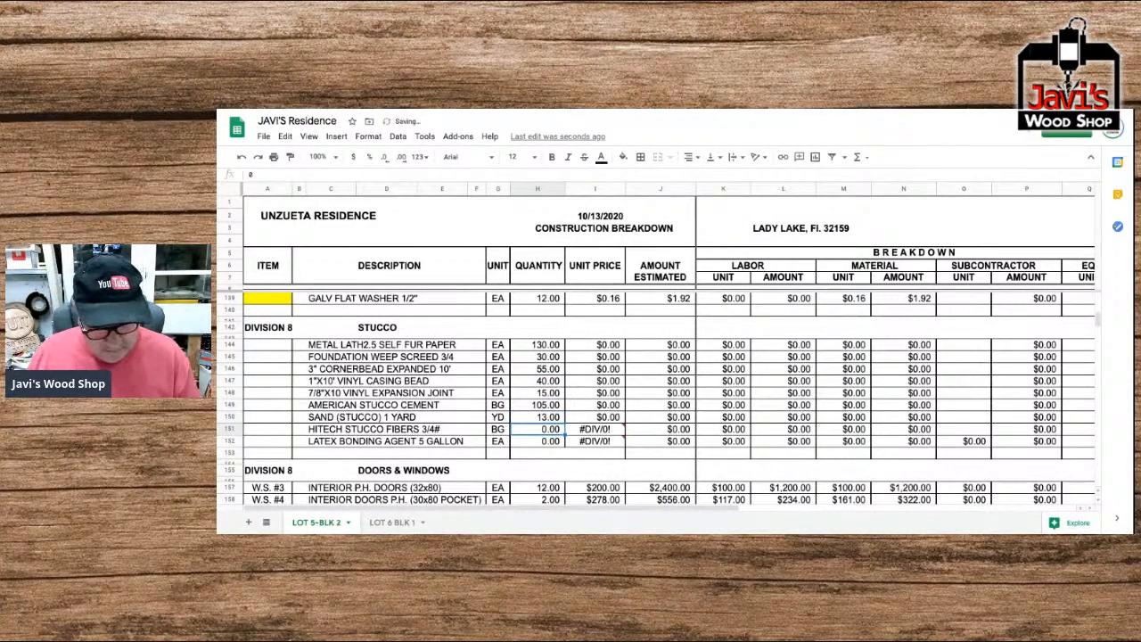
{"action": "type", "text": "52"}
{"action": "key", "text": "Return"}
{"action": "type", "text": "11"}
{"action": "key", "text": "Return"}
Set the material unit prices to 7.67 for the metal lath and 6.53 for the foundation weep screed.
{"action": "key", "text": "Up"}
{"action": "key", "text": "Up"}
{"action": "key", "text": "Up"}
{"action": "key", "text": "Up"}
{"action": "key", "text": "Up"}
{"action": "key", "text": "Up"}
{"action": "key", "text": "Up"}
{"action": "key", "text": "Up"}
{"action": "key", "text": "Up"}
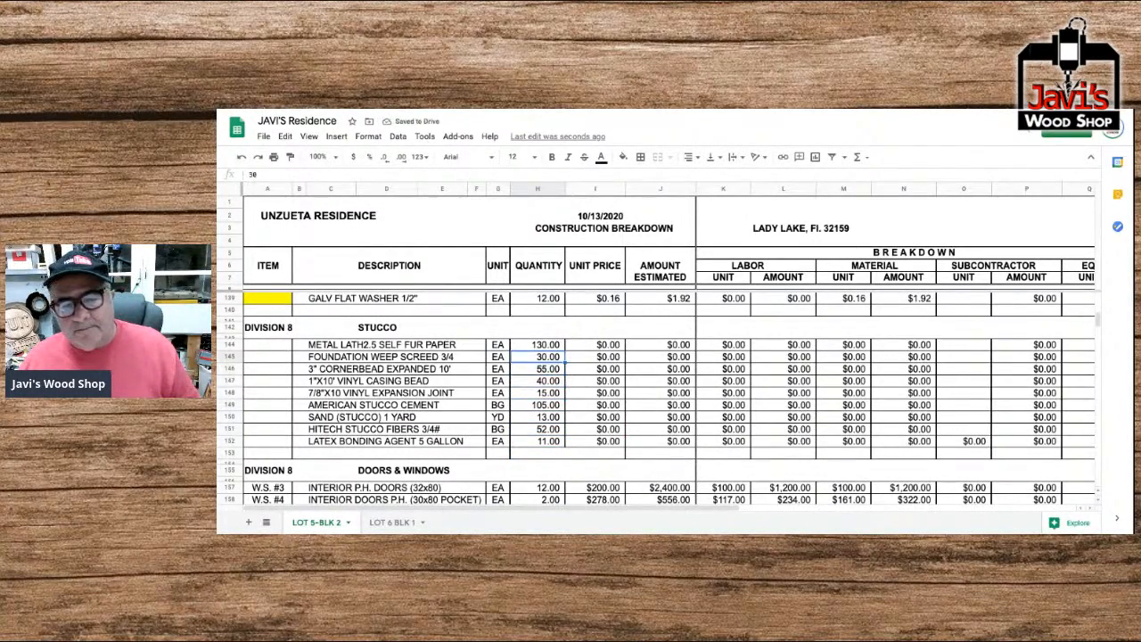
{"action": "key", "text": "Right"}
{"action": "key", "text": "Right"}
{"action": "key", "text": "Right"}
{"action": "key", "text": "Right"}
{"action": "key", "text": "Right"}
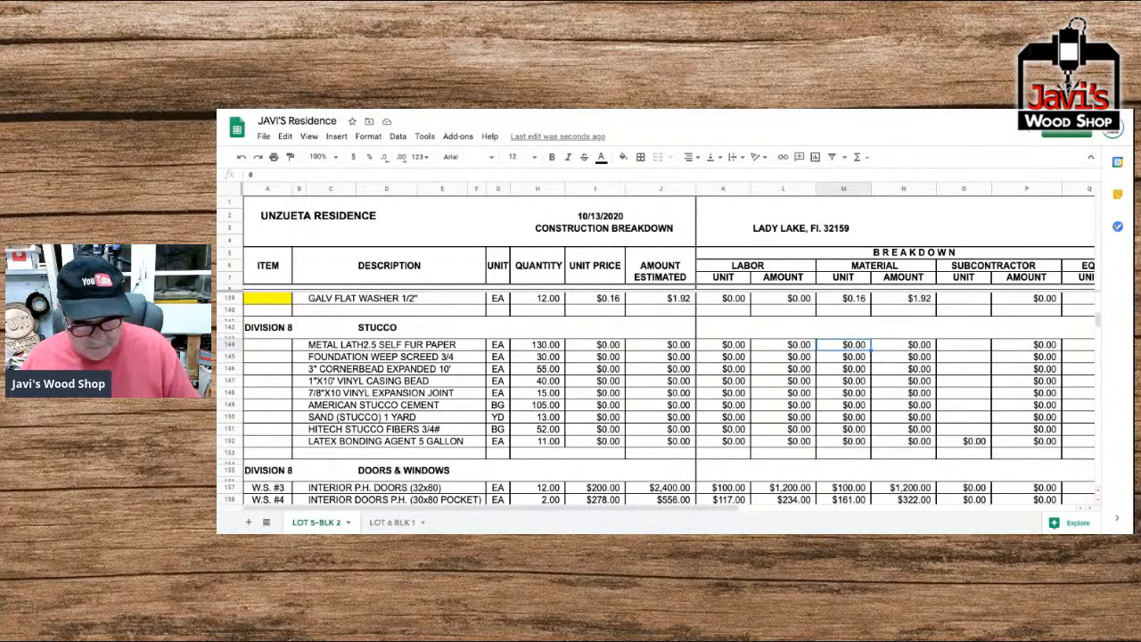
{"action": "type", "text": "7."}
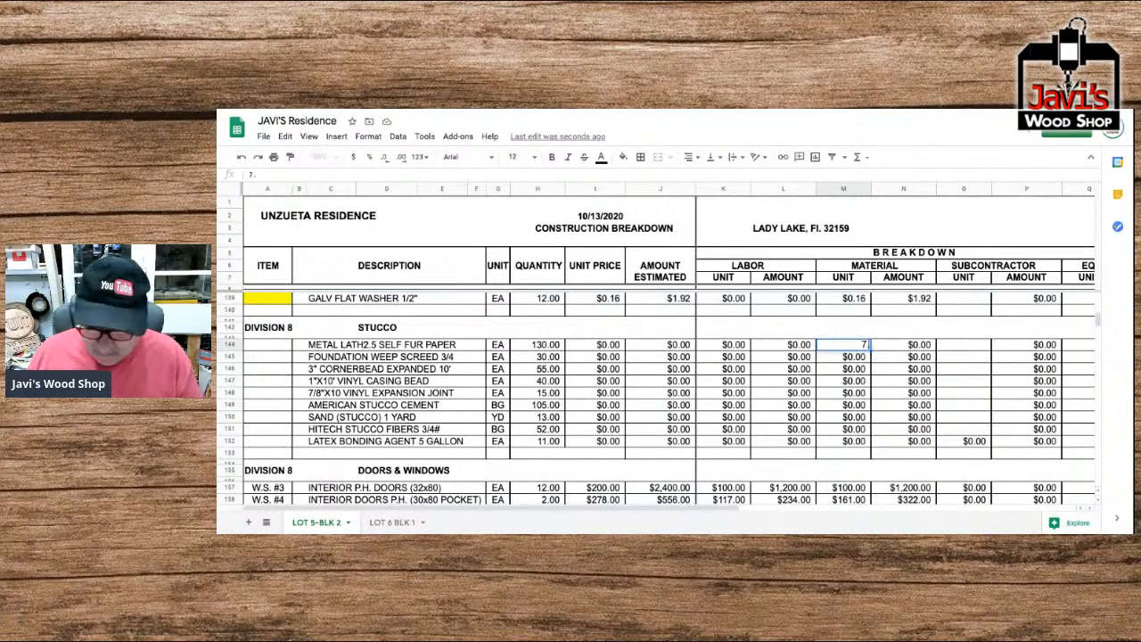
{"action": "type", "text": "67"}
{"action": "key", "text": "Return"}
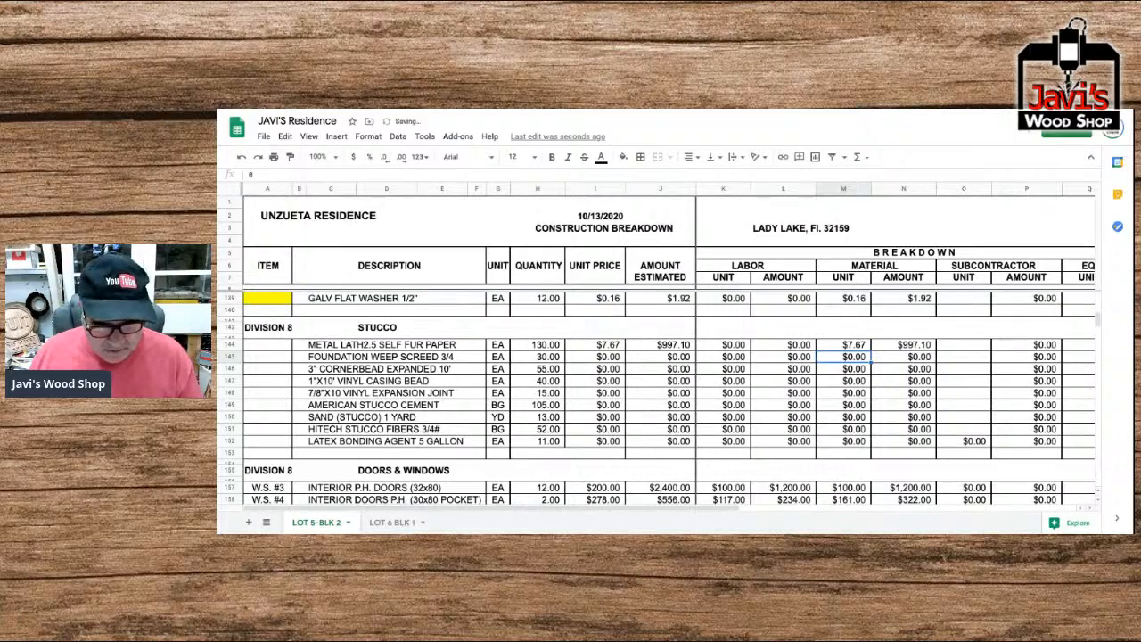
{"action": "type", "text": "6.53"}
{"action": "key", "text": "Return"}
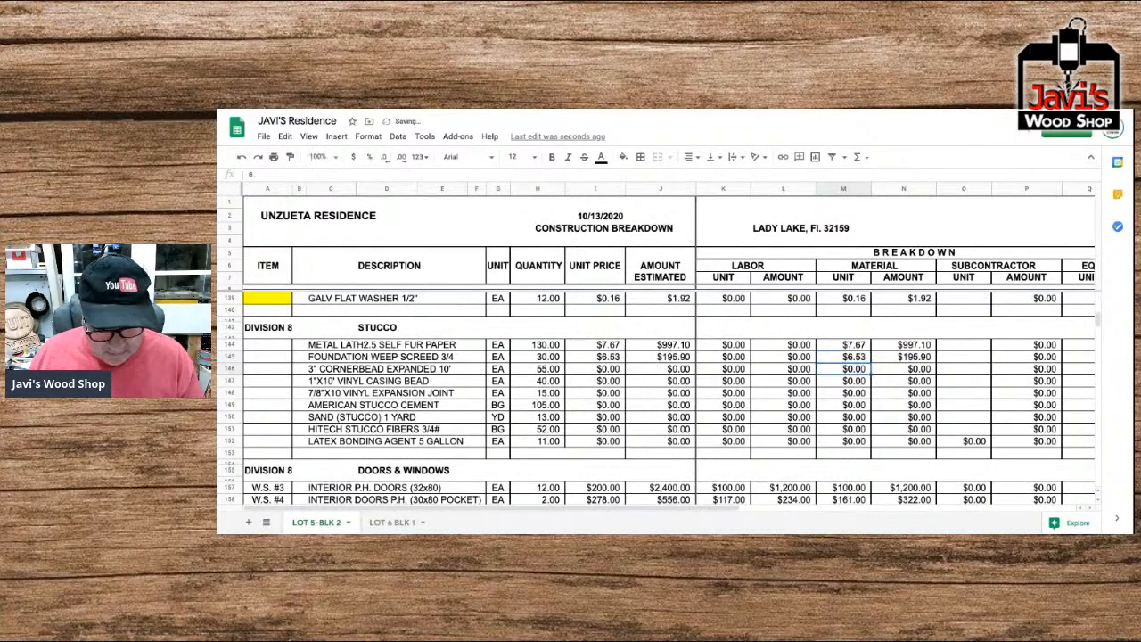
Set the material unit prices to 3.93 for the cornerbead, 3.42 for the vinyl casing bead and 7.37 for the vinyl expansion joint.
{"action": "type", "text": "3.93"}
{"action": "key", "text": "Return"}
{"action": "type", "text": "3.42"}
{"action": "key", "text": "Return"}
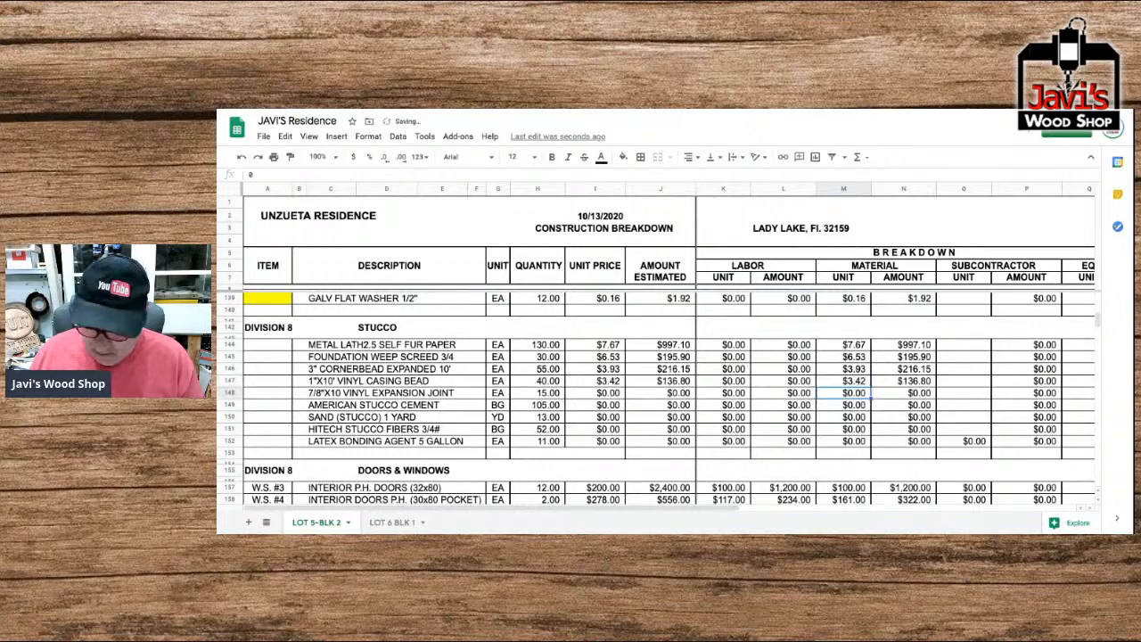
{"action": "type", "text": "7.37"}
{"action": "key", "text": "Return"}
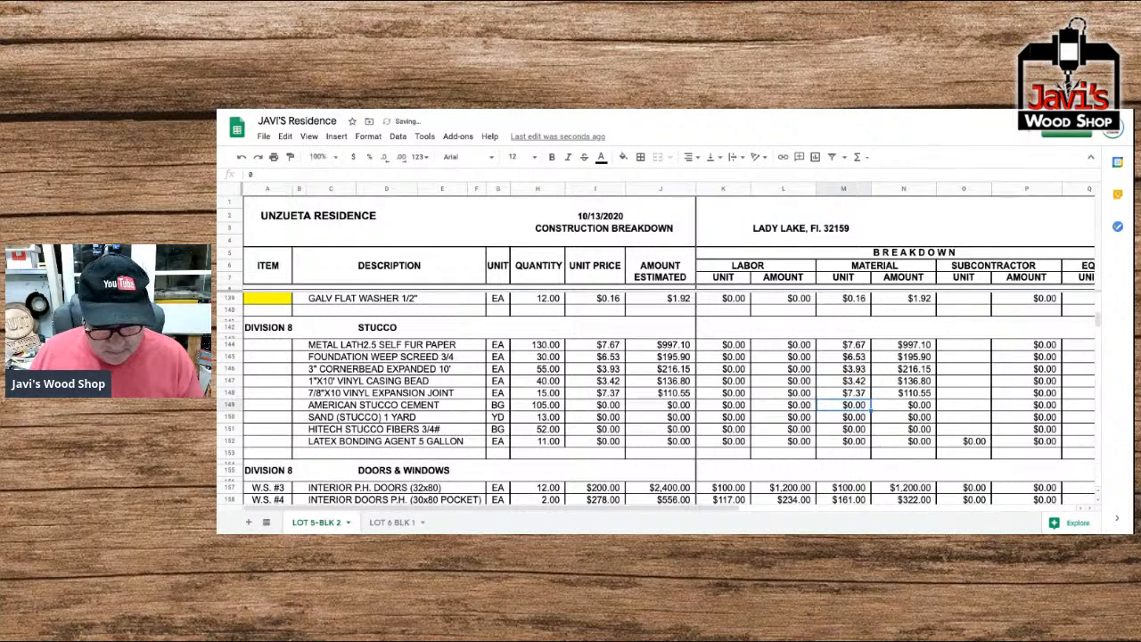
Set the material unit prices to 7.94 for the American stucco cement and 38.67 for the stucco sand.
{"action": "type", "text": "7.94"}
{"action": "key", "text": "Return"}
{"action": "type", "text": "36.6"}
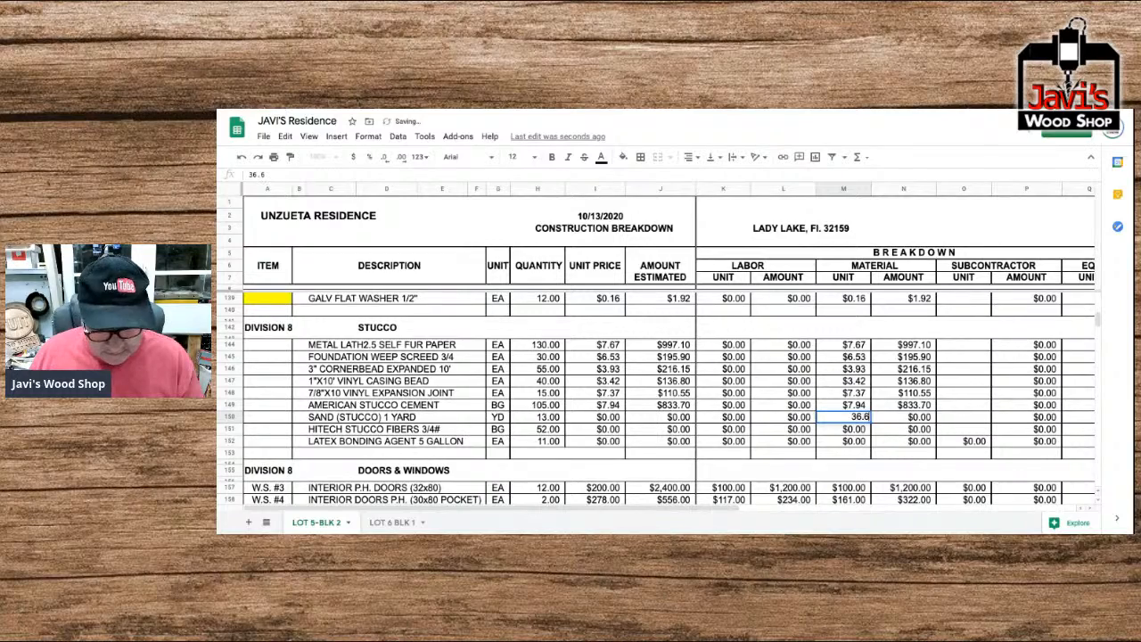
{"action": "key", "text": "BackSpace"}
{"action": "key", "text": "BackSpace"}
{"action": "key", "text": "BackSpace"}
{"action": "key", "text": "BackSpace"}
{"action": "type", "text": "38.67"}
{"action": "key", "text": "Return"}
Set the material unit prices to 2.43 for the Hitech stucco fibers and 41.06 for the latex bonding agent.
{"action": "type", "text": "2.43"}
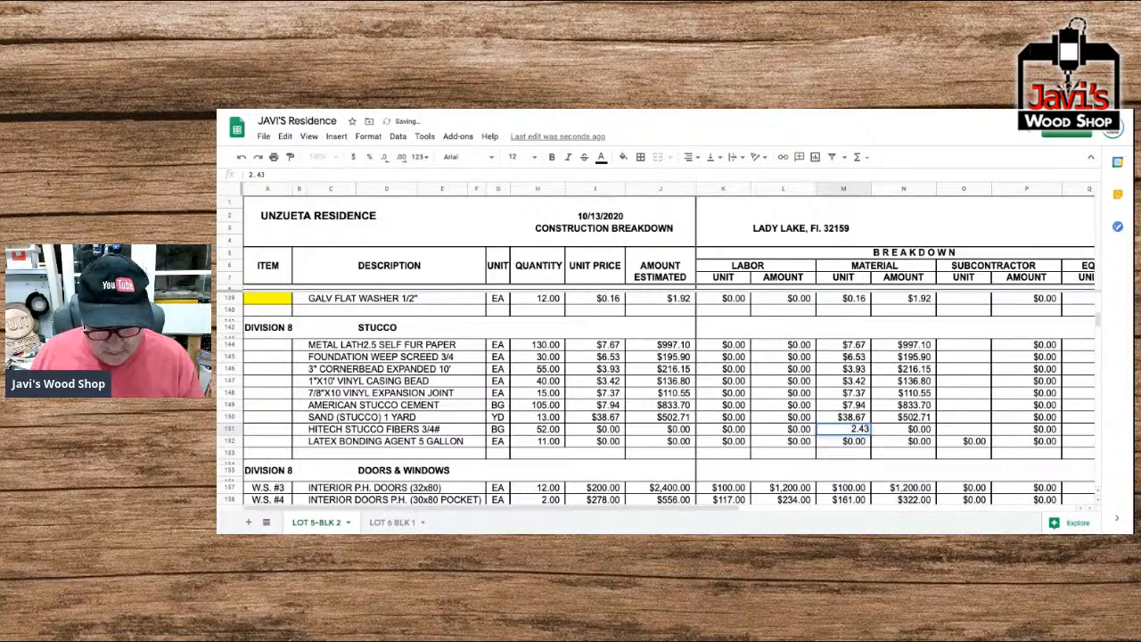
{"action": "key", "text": "Return"}
{"action": "type", "text": "41.06"}
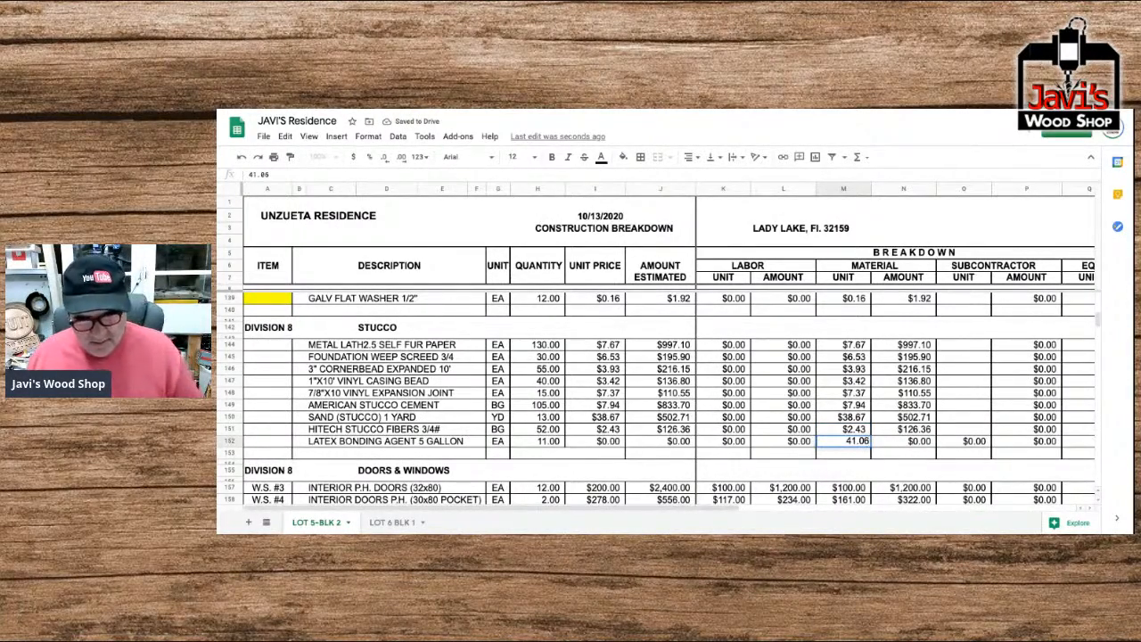
{"action": "key", "text": "Return"}
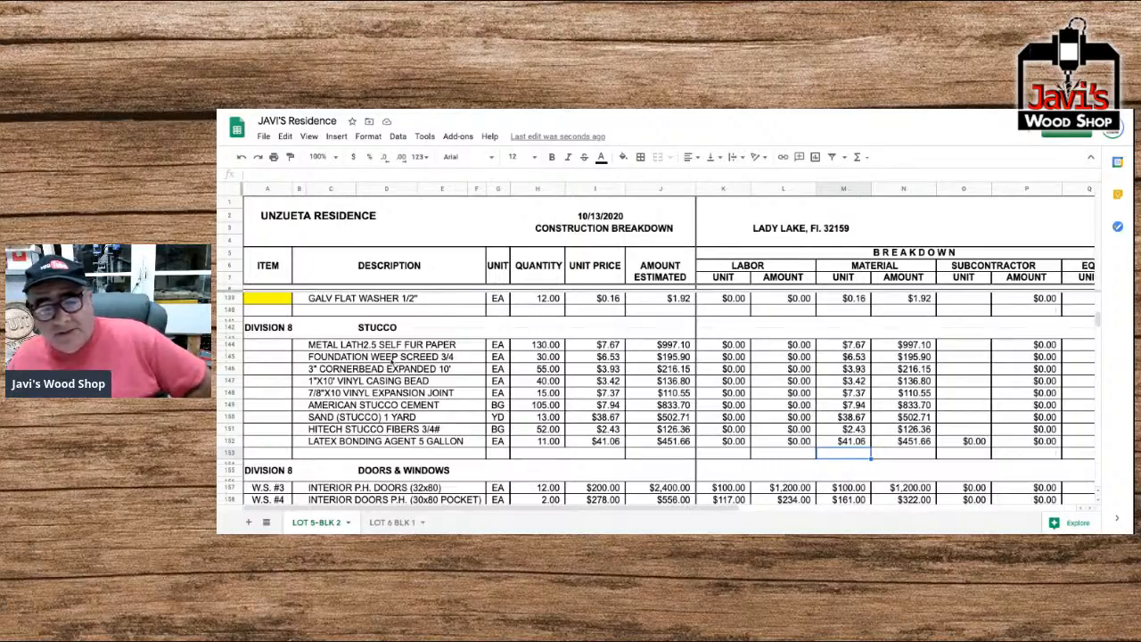
Look back over the earlier divisions, from Site Work and Foundation to Metals and Framing, to check their entries and item markings.
{"action": "scroll", "coordinate": [390, 359], "scroll_direction": "up", "scroll_amount": 10}
{"action": "scroll", "coordinate": [389, 360], "scroll_direction": "up", "scroll_amount": 15}
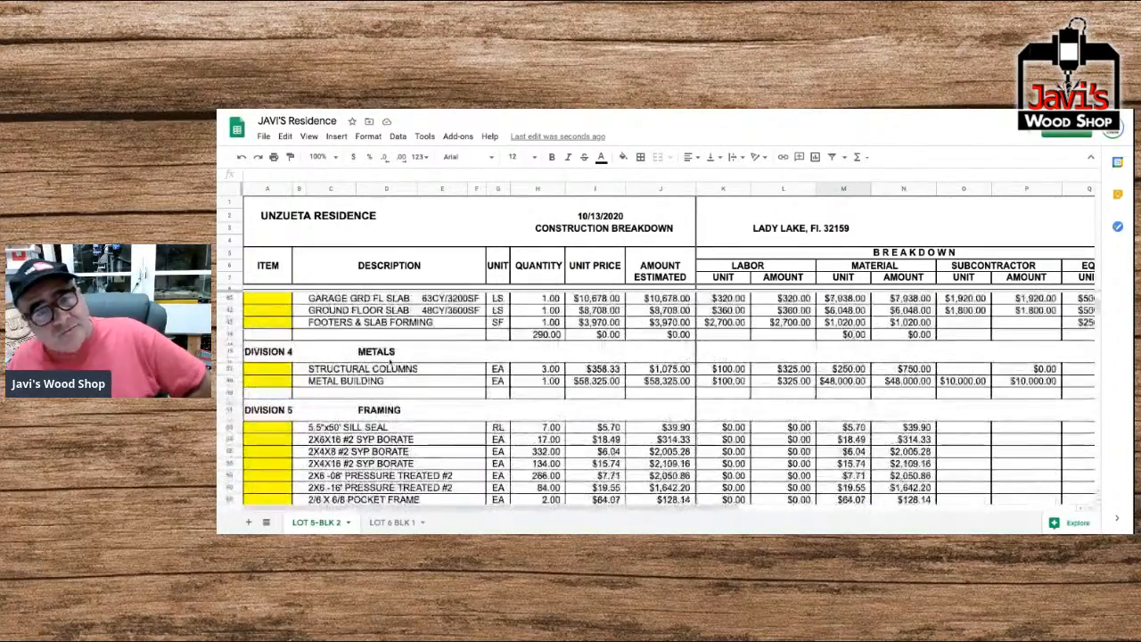
{"action": "scroll", "coordinate": [660, 402], "scroll_direction": "up", "scroll_amount": 10}
{"action": "scroll", "coordinate": [660, 401], "scroll_direction": "down", "scroll_amount": 2}
{"action": "scroll", "coordinate": [660, 401], "scroll_direction": "down", "scroll_amount": 2}
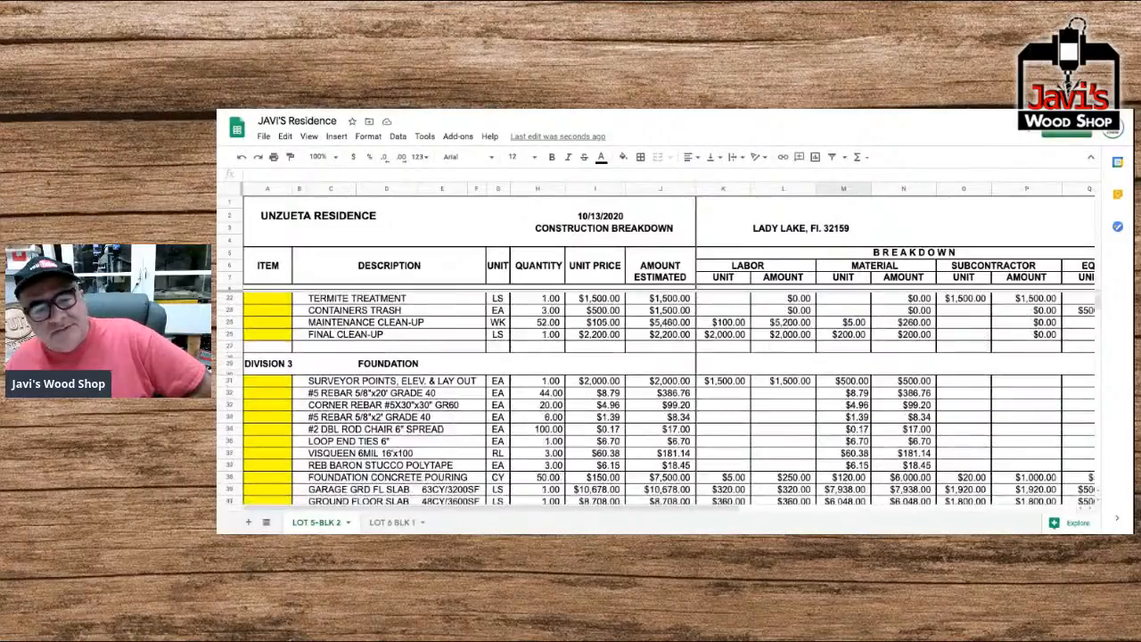
{"action": "scroll", "coordinate": [660, 401], "scroll_direction": "down", "scroll_amount": 7}
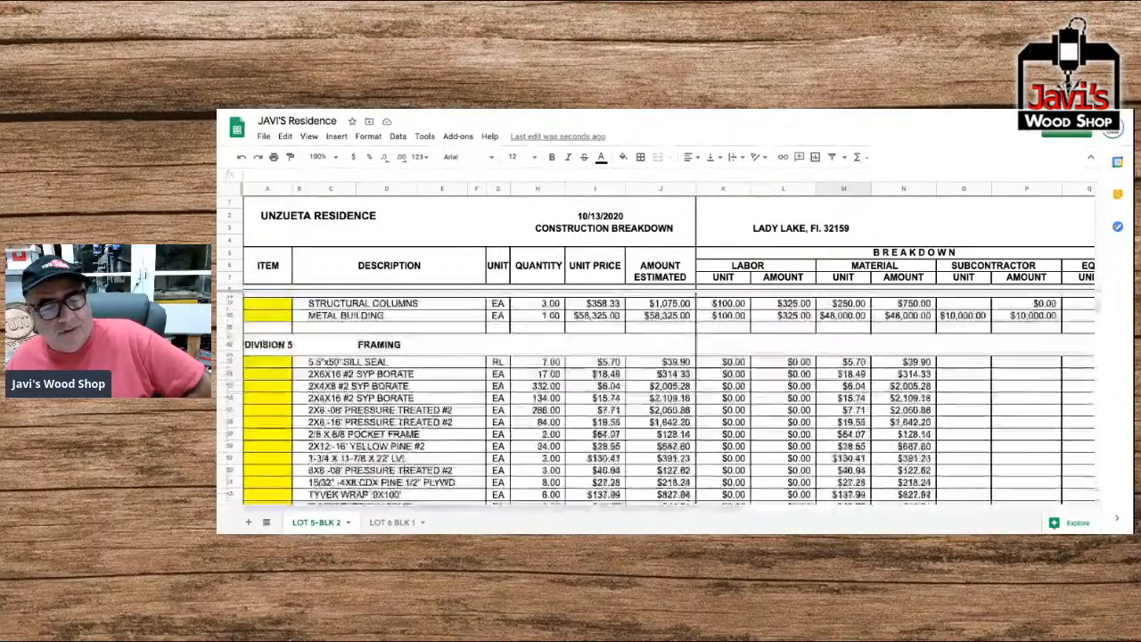
{"action": "scroll", "coordinate": [249, 346], "scroll_direction": "up", "scroll_amount": 5}
{"action": "scroll", "coordinate": [249, 346], "scroll_direction": "right", "scroll_amount": 2}
{"action": "scroll", "coordinate": [249, 346], "scroll_direction": "left", "scroll_amount": 2}
Fill the Stucco division's item cells in rows 144 to 152 with yellow.
{"action": "left_click_drag", "start_coordinate": [249, 346], "coordinate": [268, 440]}
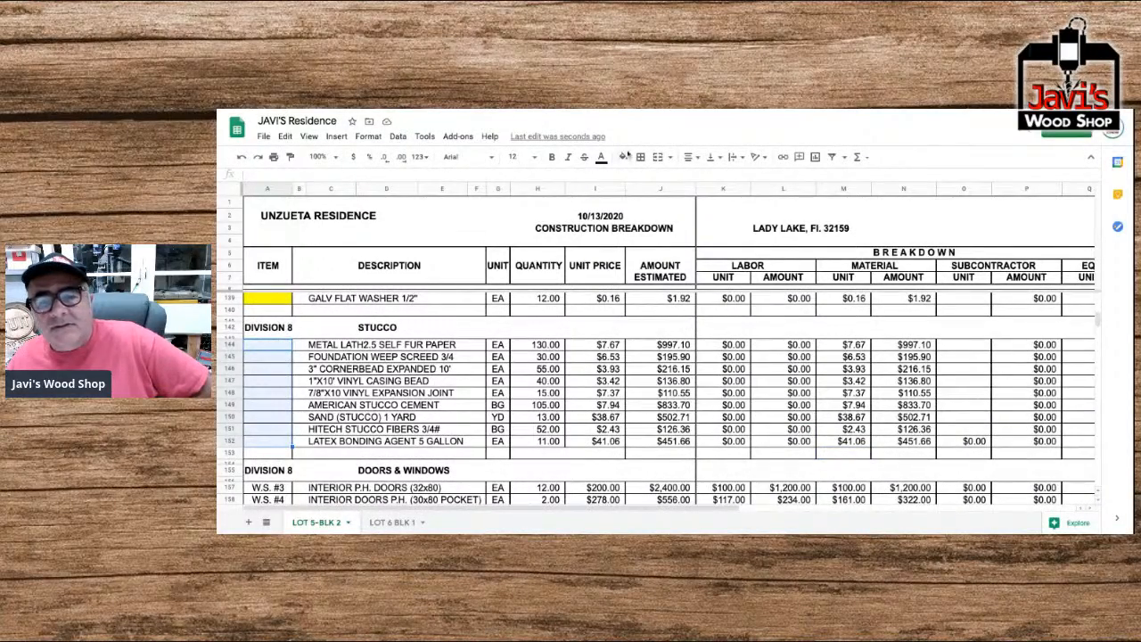
{"action": "left_click", "coordinate": [624, 157]}
{"action": "left_click", "coordinate": [669, 218]}
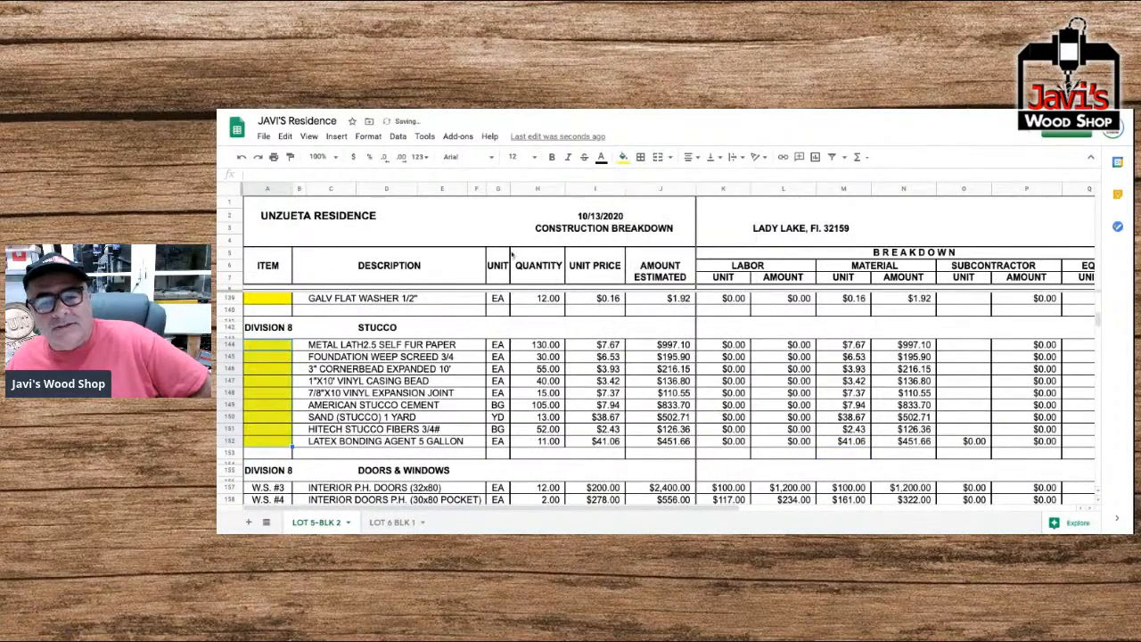
Review the yellow-marked divisions from Site Work through Stucco, checking their items, quantities and prices.
{"action": "scroll", "coordinate": [436, 311], "scroll_direction": "up", "scroll_amount": 20}
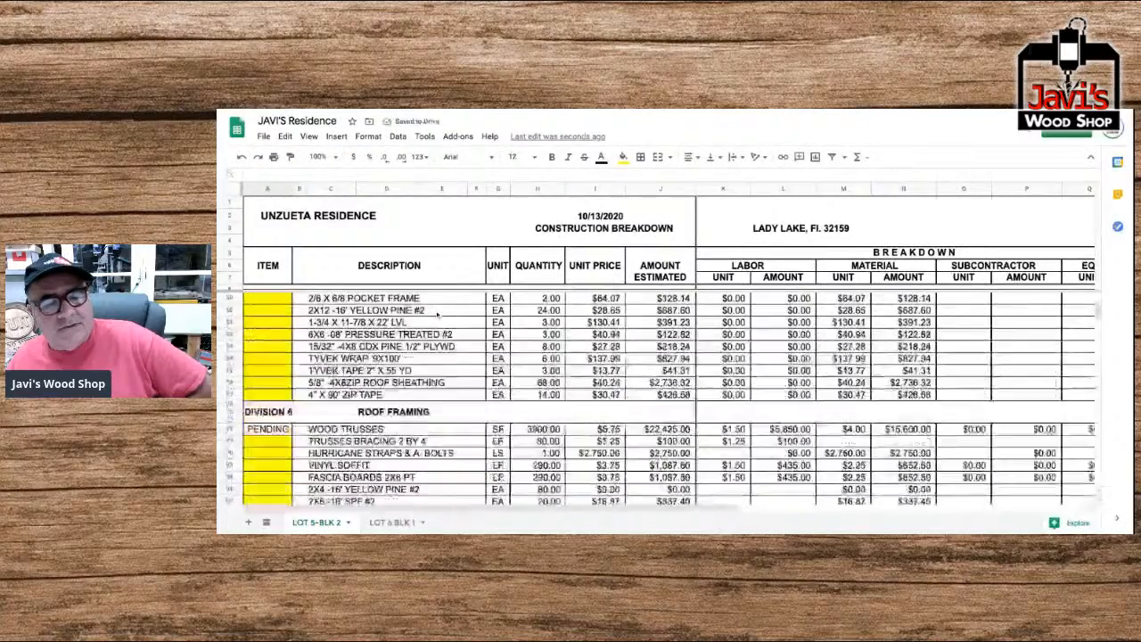
{"action": "scroll", "coordinate": [436, 311], "scroll_direction": "up", "scroll_amount": 5}
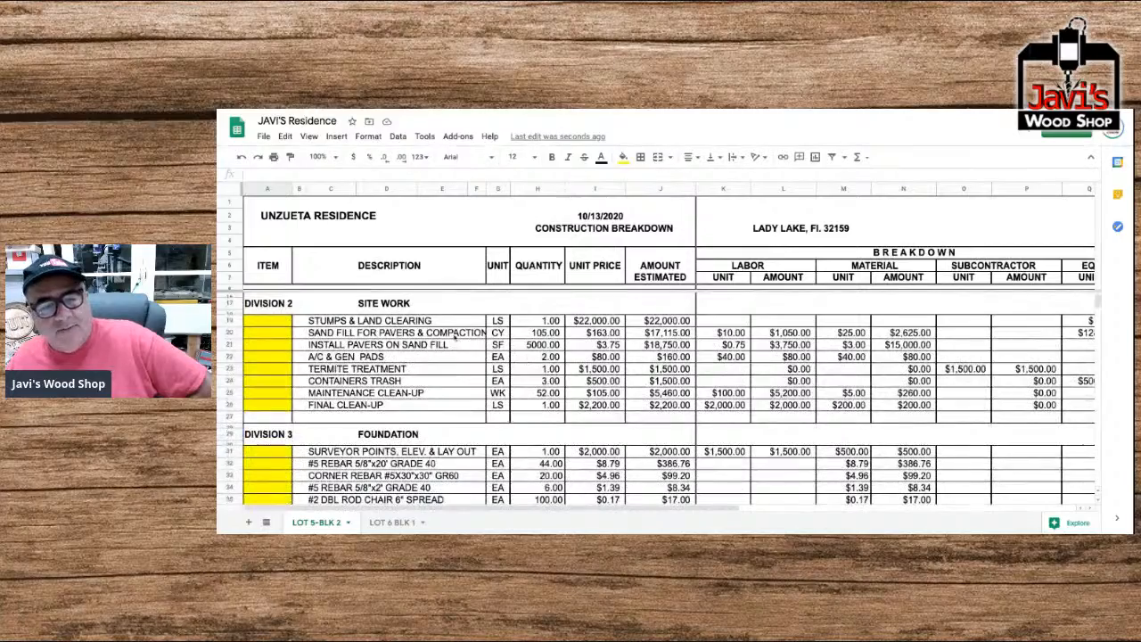
{"action": "scroll", "coordinate": [385, 381], "scroll_direction": "down", "scroll_amount": 5}
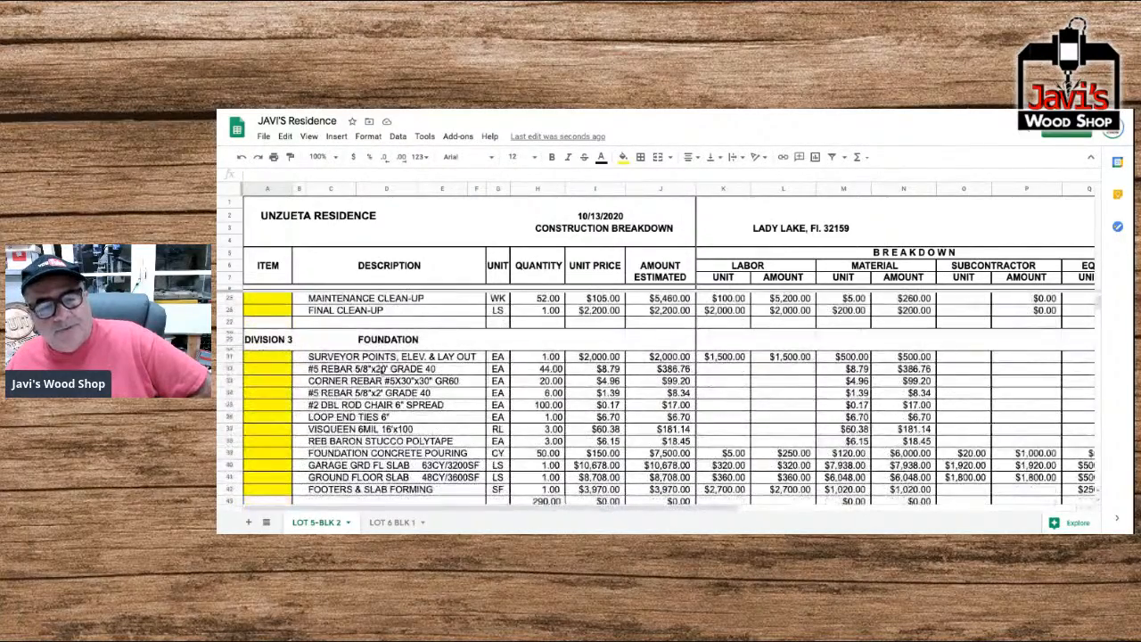
{"action": "scroll", "coordinate": [384, 417], "scroll_direction": "down", "scroll_amount": 3}
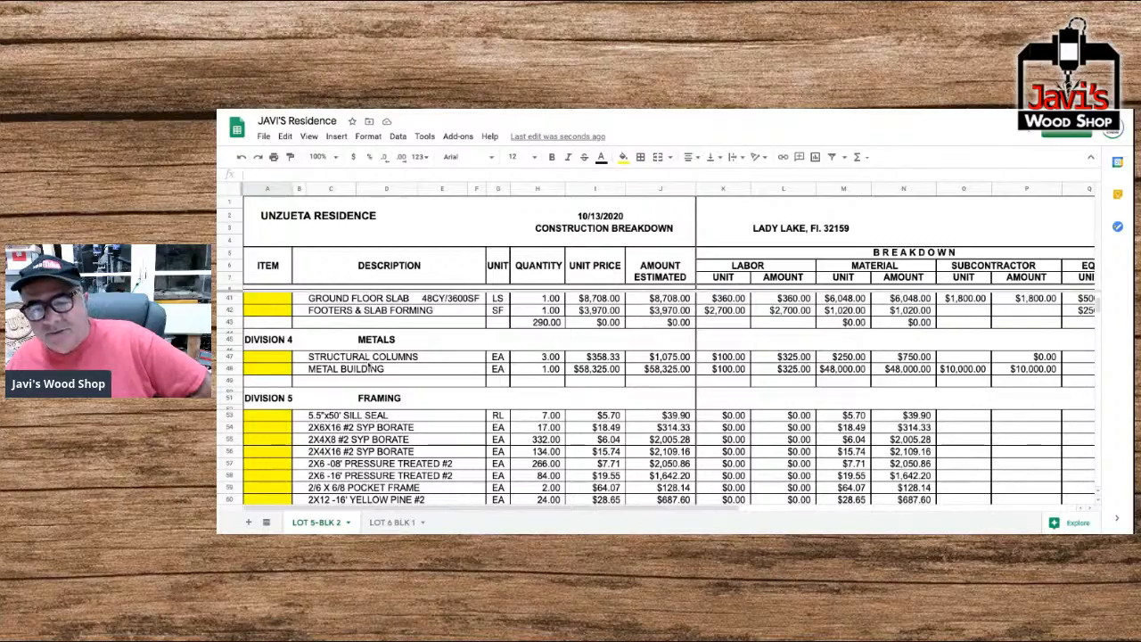
{"action": "scroll", "coordinate": [373, 362], "scroll_direction": "down", "scroll_amount": 4}
{"action": "scroll", "coordinate": [373, 362], "scroll_direction": "down", "scroll_amount": 10}
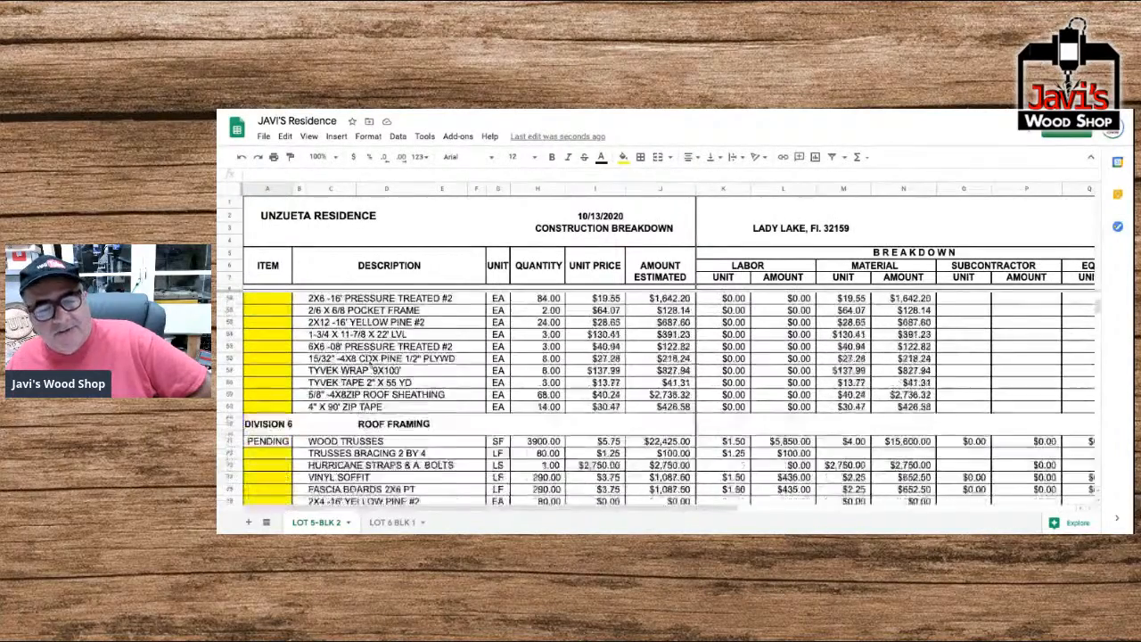
{"action": "scroll", "coordinate": [660, 399], "scroll_direction": "down", "scroll_amount": 1}
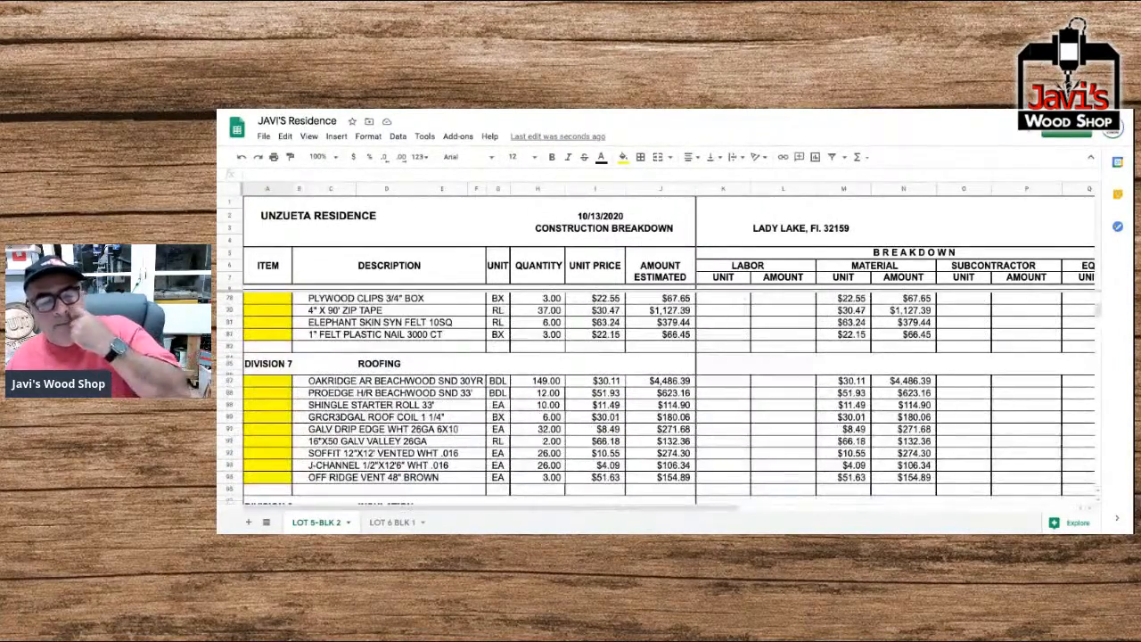
{"action": "scroll", "coordinate": [659, 400], "scroll_direction": "down", "scroll_amount": 1}
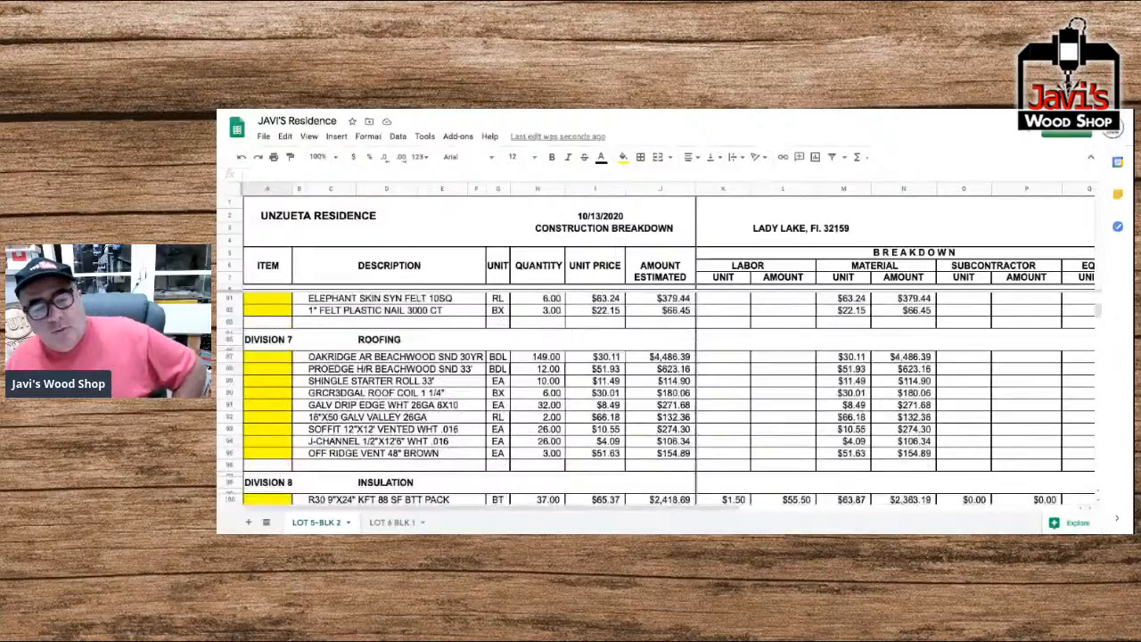
{"action": "scroll", "coordinate": [660, 399], "scroll_direction": "down", "scroll_amount": 7}
{"action": "scroll", "coordinate": [660, 399], "scroll_direction": "down", "scroll_amount": 4}
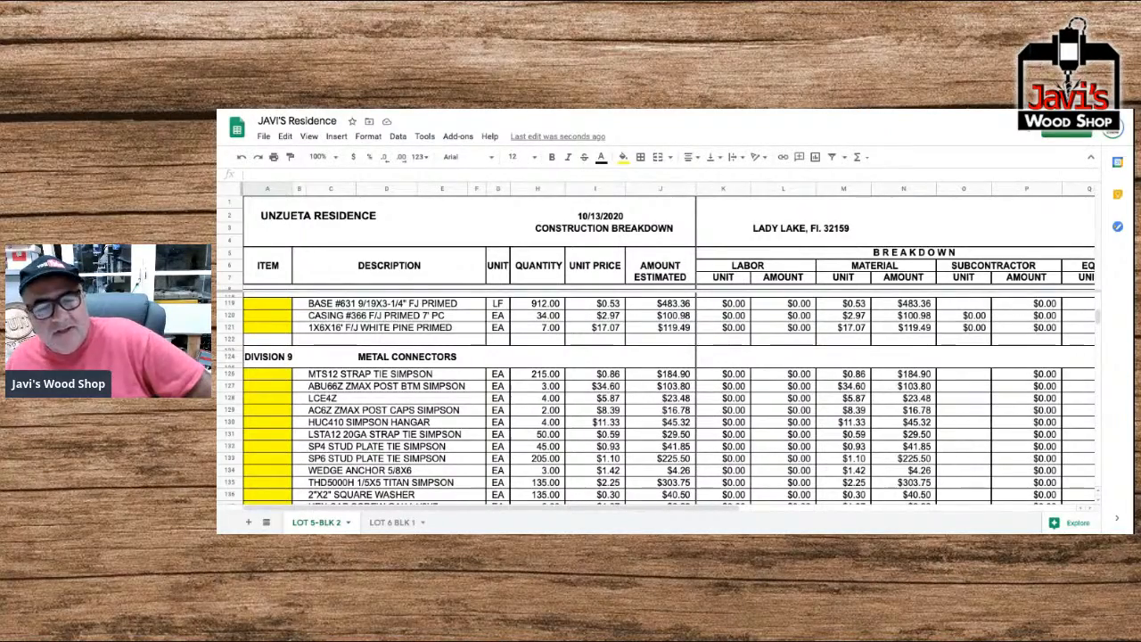
{"action": "scroll", "coordinate": [660, 400], "scroll_direction": "down", "scroll_amount": 6}
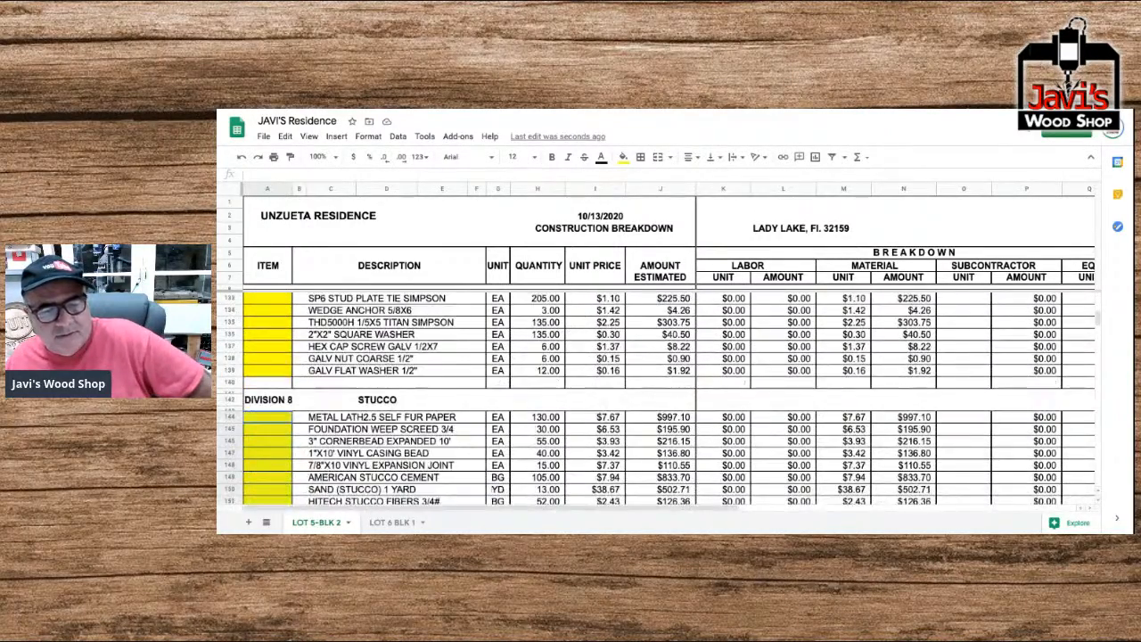
{"action": "scroll", "coordinate": [660, 400], "scroll_direction": "down", "scroll_amount": 3}
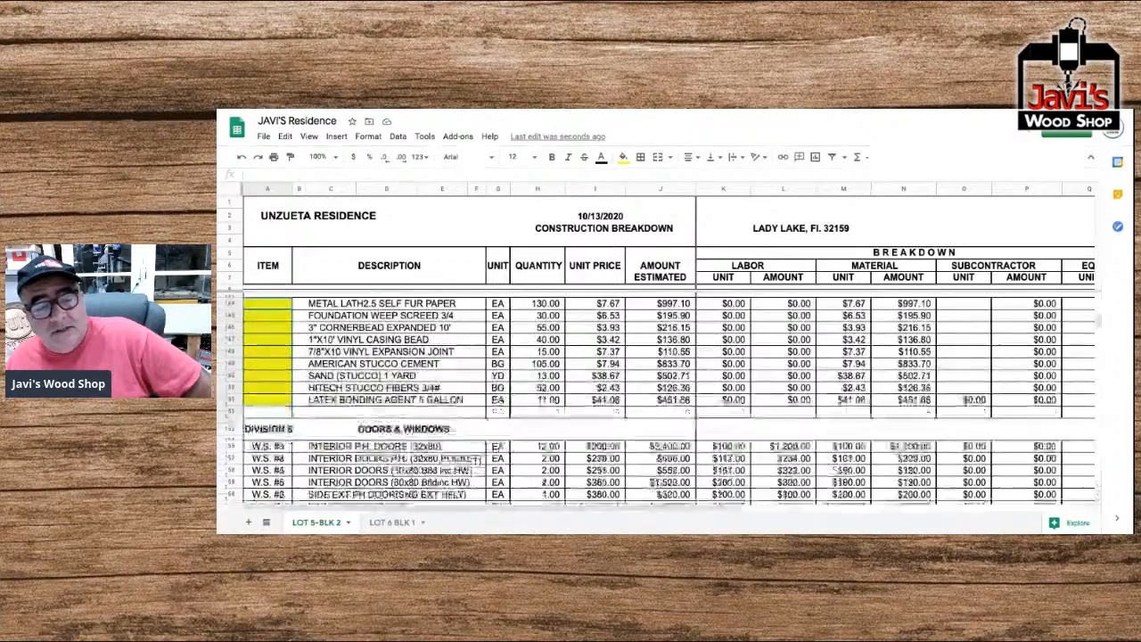
Examine the Doors & Windows and Finishes divisions, including the Finishes equipment, totals and remarks columns.
{"action": "scroll", "coordinate": [659, 400], "scroll_direction": "down", "scroll_amount": 3}
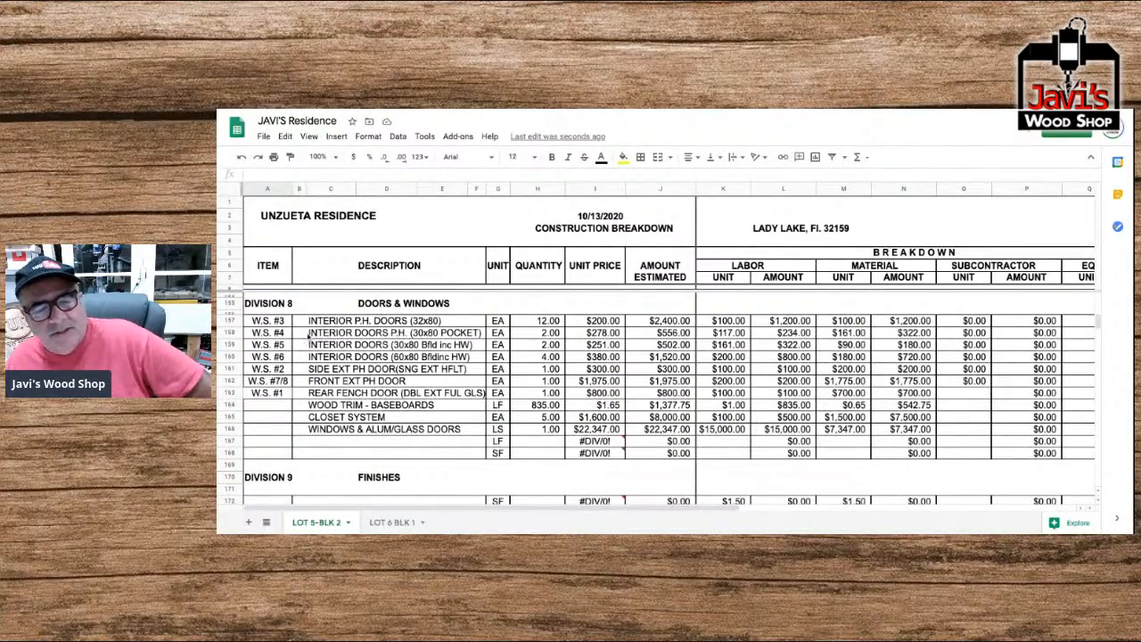
{"action": "scroll", "coordinate": [396, 370], "scroll_direction": "down", "scroll_amount": 4}
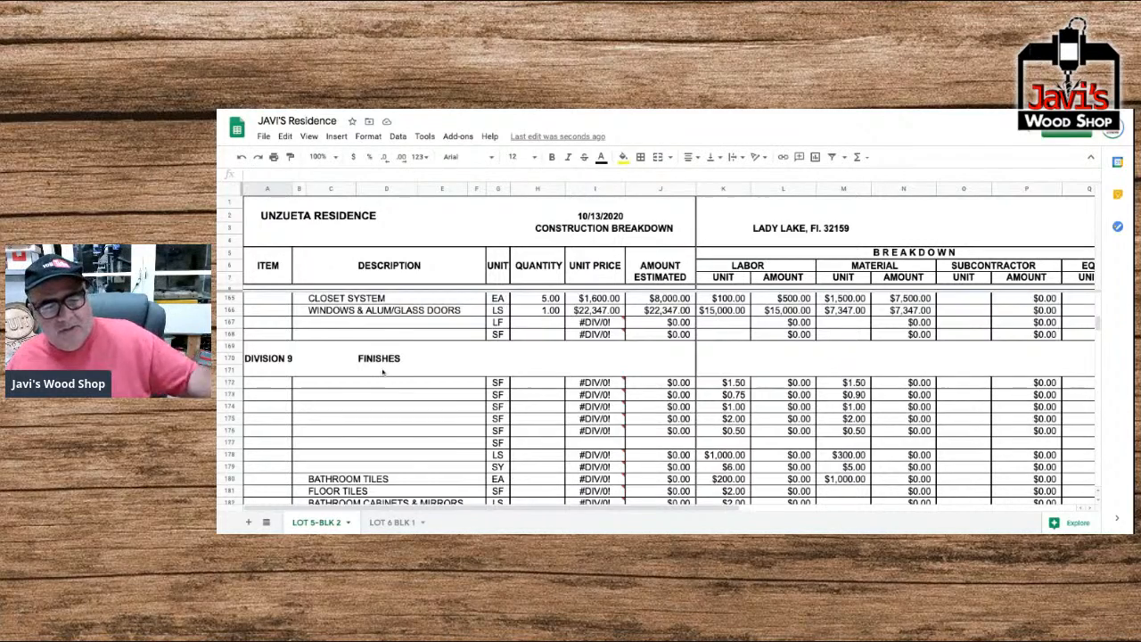
{"action": "scroll", "coordinate": [383, 372], "scroll_direction": "down", "scroll_amount": 2}
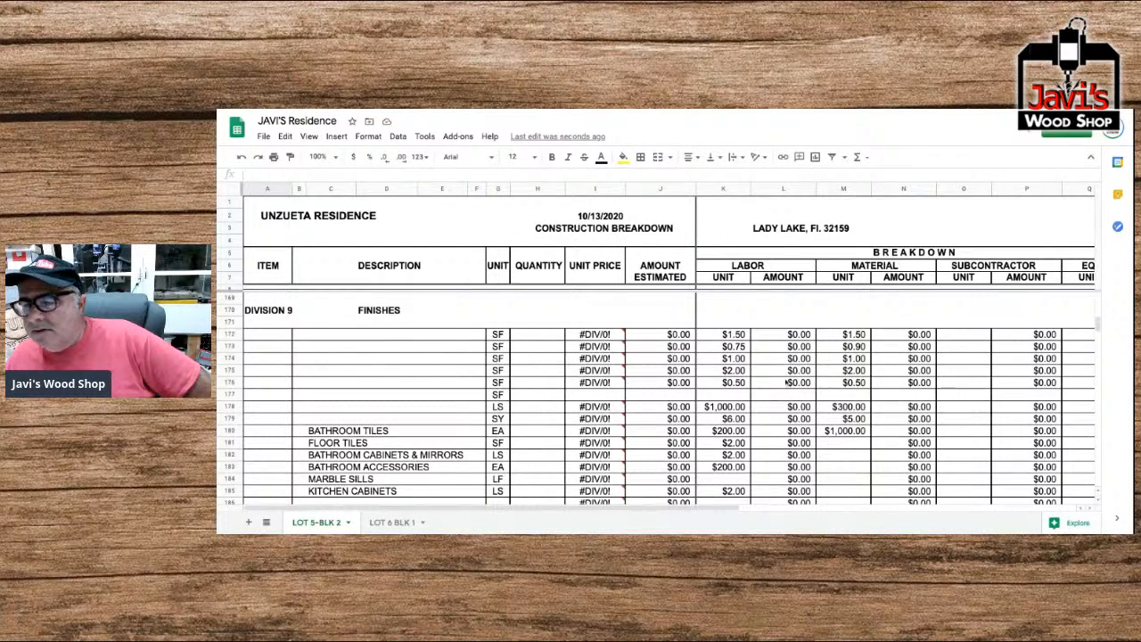
{"action": "scroll", "coordinate": [827, 385], "scroll_direction": "right", "scroll_amount": 5}
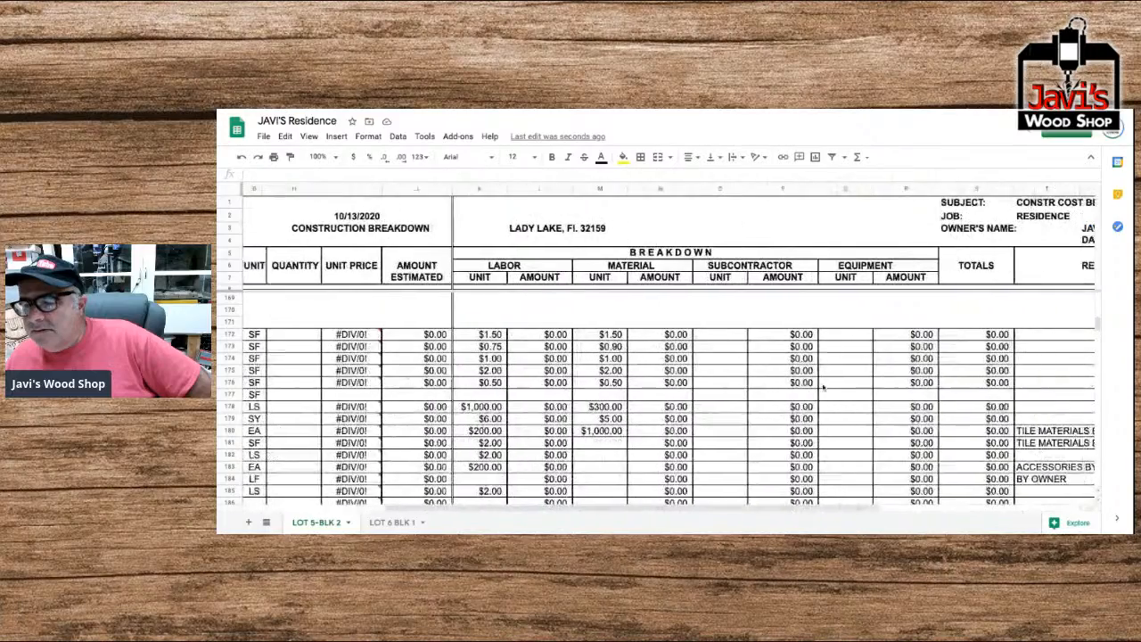
{"action": "scroll", "coordinate": [824, 385], "scroll_direction": "left", "scroll_amount": 5}
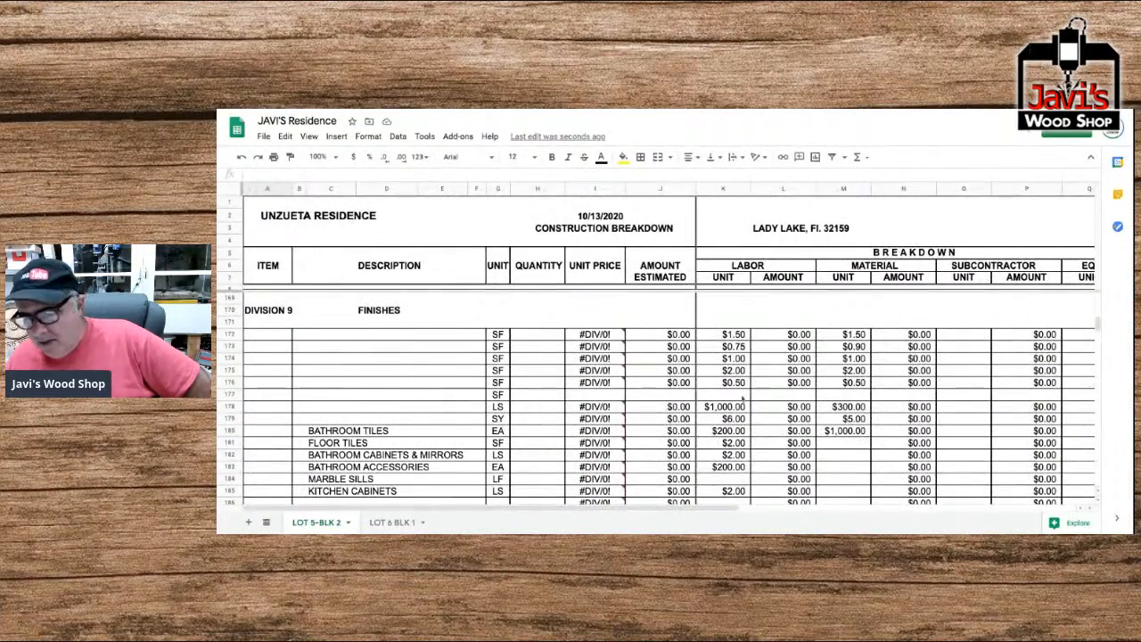
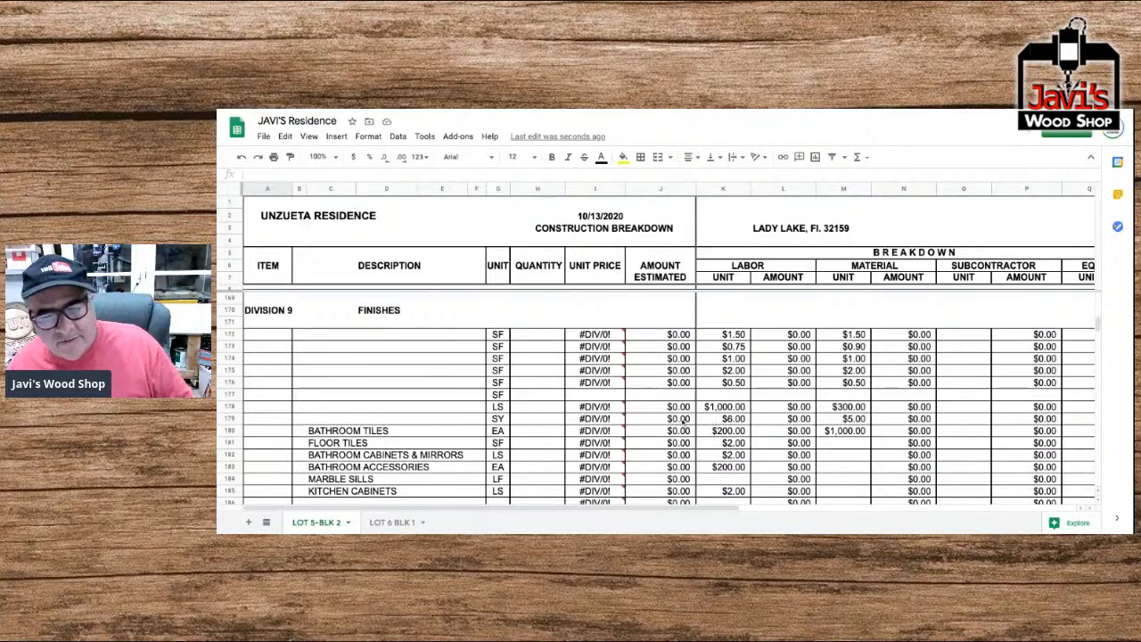
Review the divisions from Roofing through Finishes, including the Doors & Windows quantities, labor, material and totals columns.
{"action": "scroll", "coordinate": [550, 422], "scroll_direction": "down", "scroll_amount": 1}
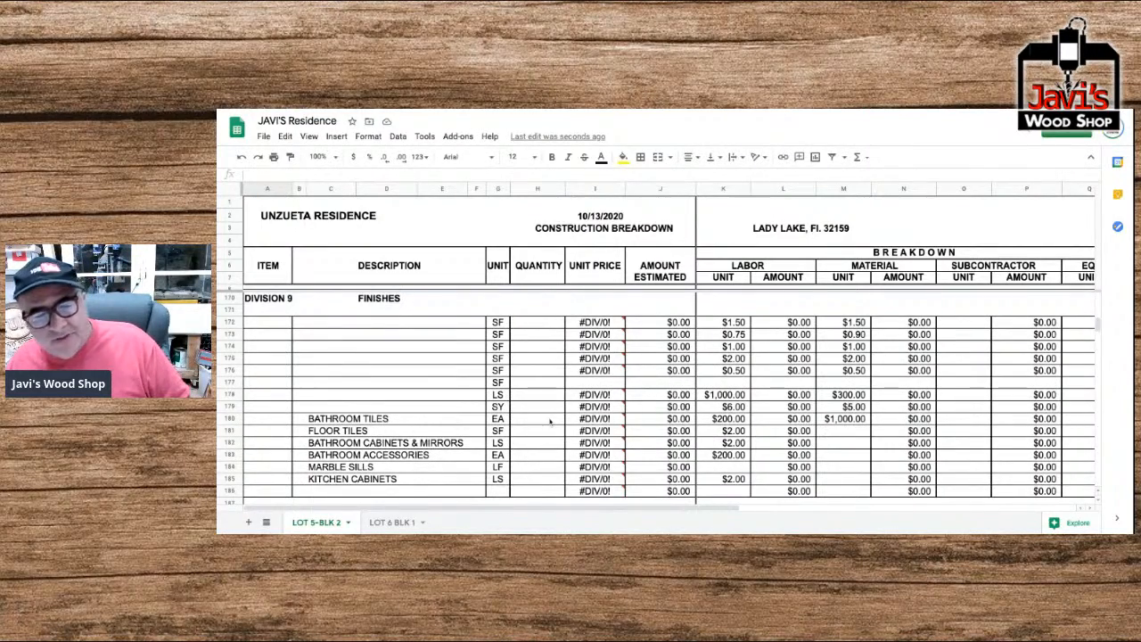
{"action": "scroll", "coordinate": [443, 405], "scroll_direction": "up", "scroll_amount": 10}
{"action": "scroll", "coordinate": [443, 406], "scroll_direction": "up", "scroll_amount": 20}
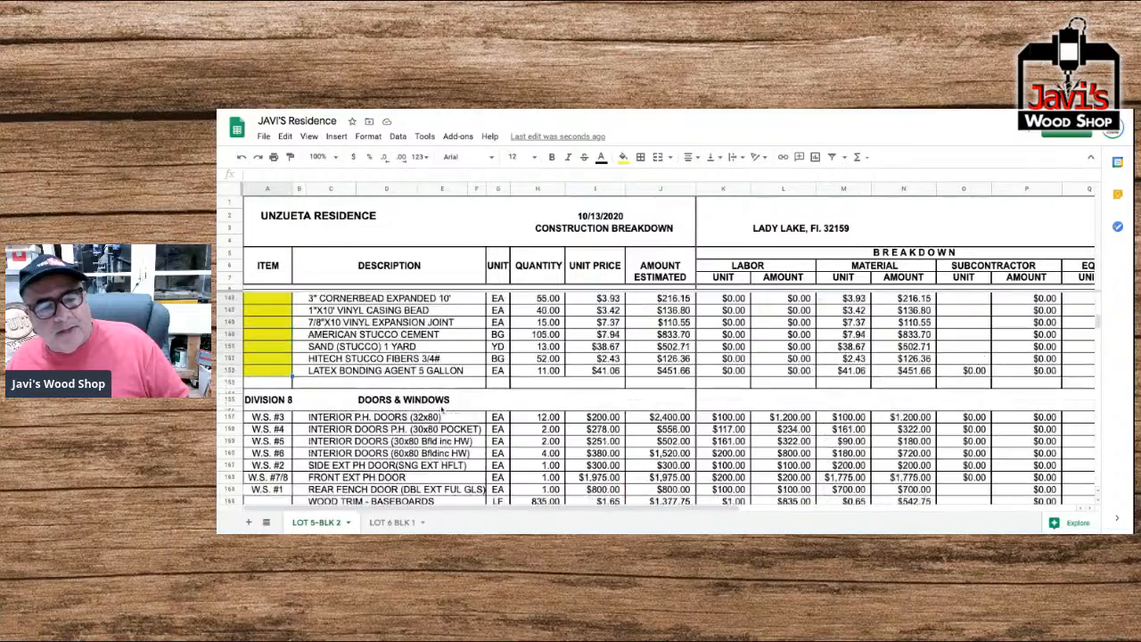
{"action": "scroll", "coordinate": [660, 401], "scroll_direction": "down", "scroll_amount": 20}
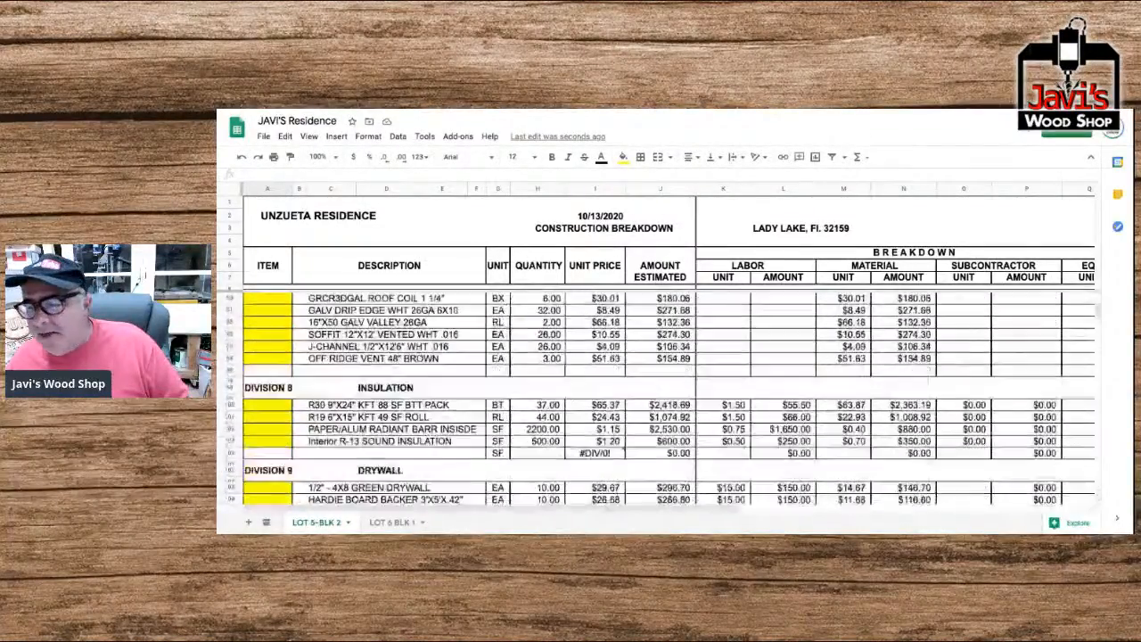
{"action": "scroll", "coordinate": [659, 401], "scroll_direction": "down", "scroll_amount": 6}
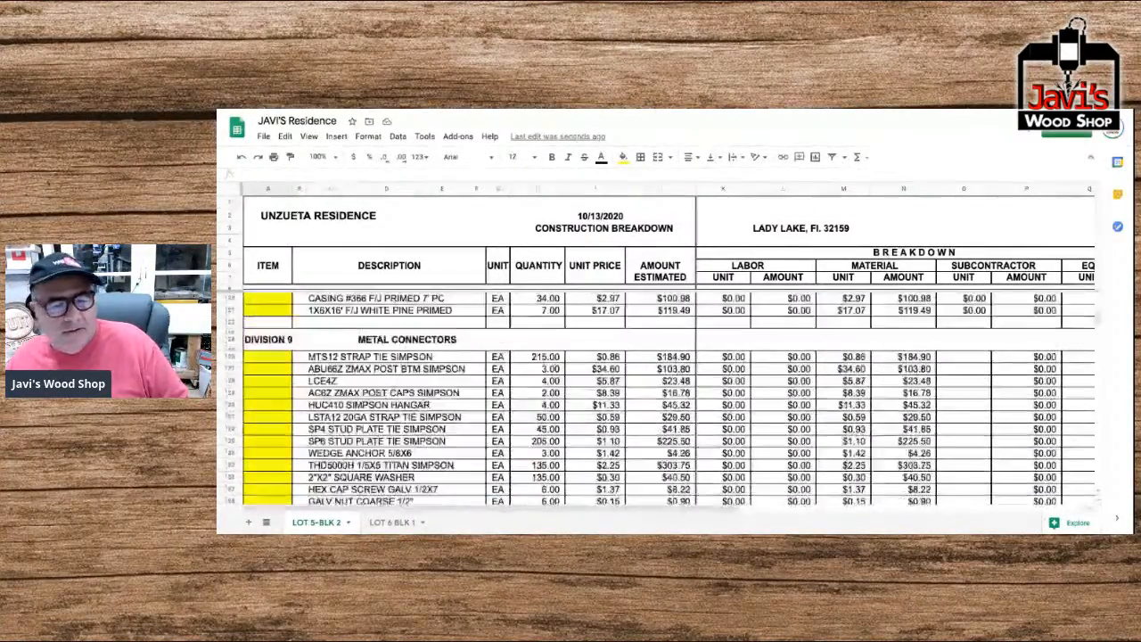
{"action": "scroll", "coordinate": [660, 401], "scroll_direction": "down", "scroll_amount": 5}
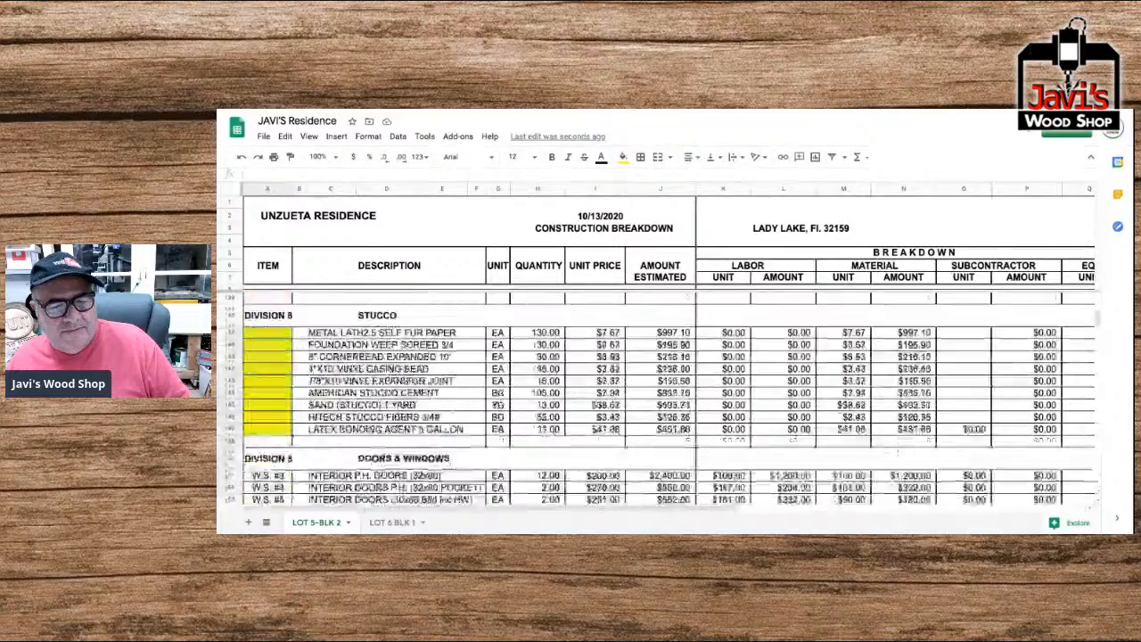
{"action": "scroll", "coordinate": [659, 401], "scroll_direction": "down", "scroll_amount": 1}
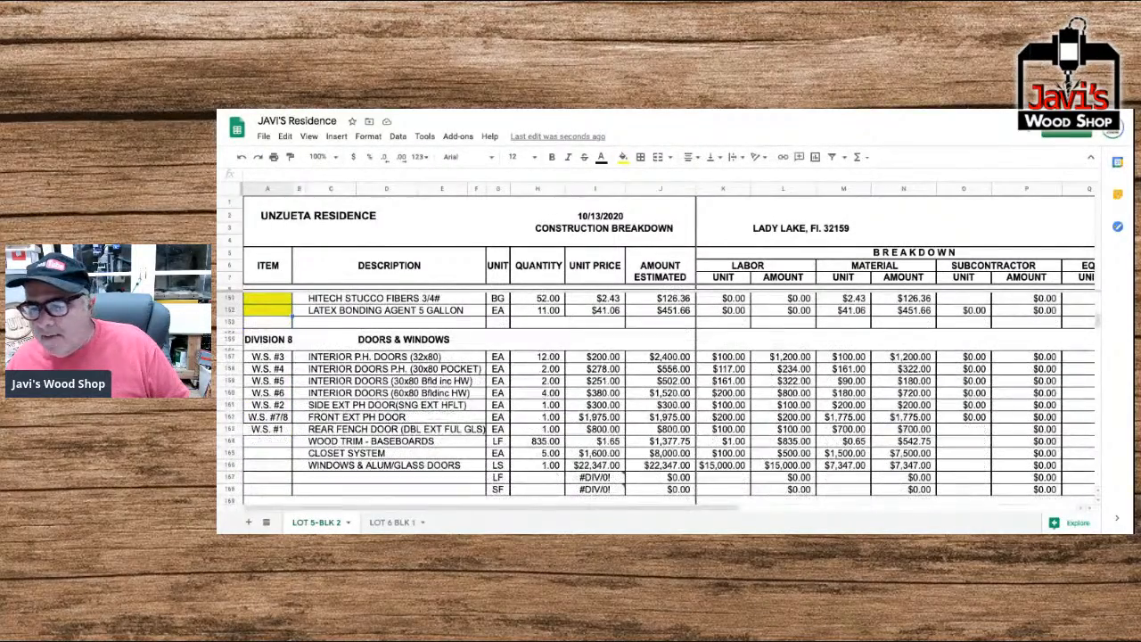
{"action": "scroll", "coordinate": [659, 401], "scroll_direction": "right", "scroll_amount": 5}
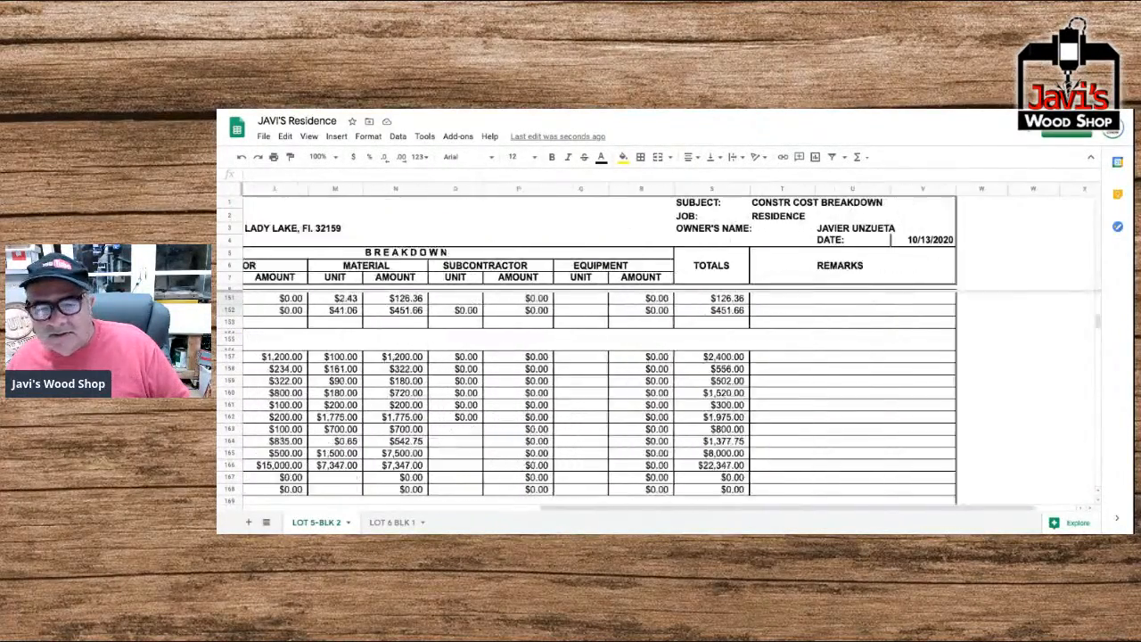
{"action": "scroll", "coordinate": [660, 401], "scroll_direction": "left", "scroll_amount": 3}
{"action": "scroll", "coordinate": [659, 401], "scroll_direction": "left", "scroll_amount": 4}
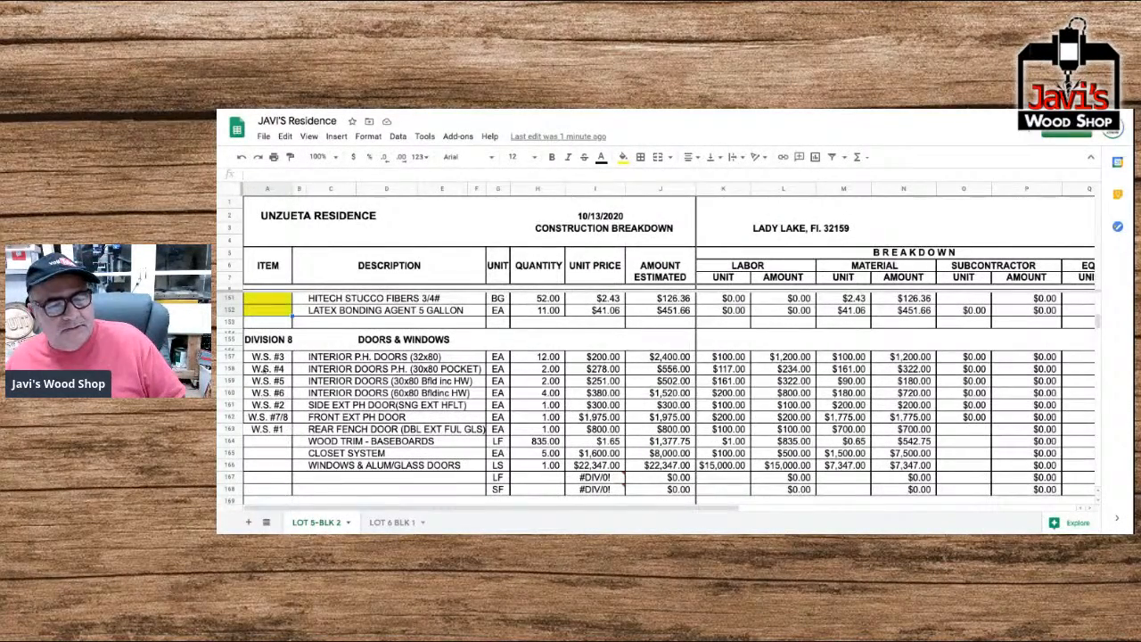
Apply a left border to the W.S. #1 item cell in row 163 of the Doors & Windows division.
{"action": "left_click", "coordinate": [256, 434]}
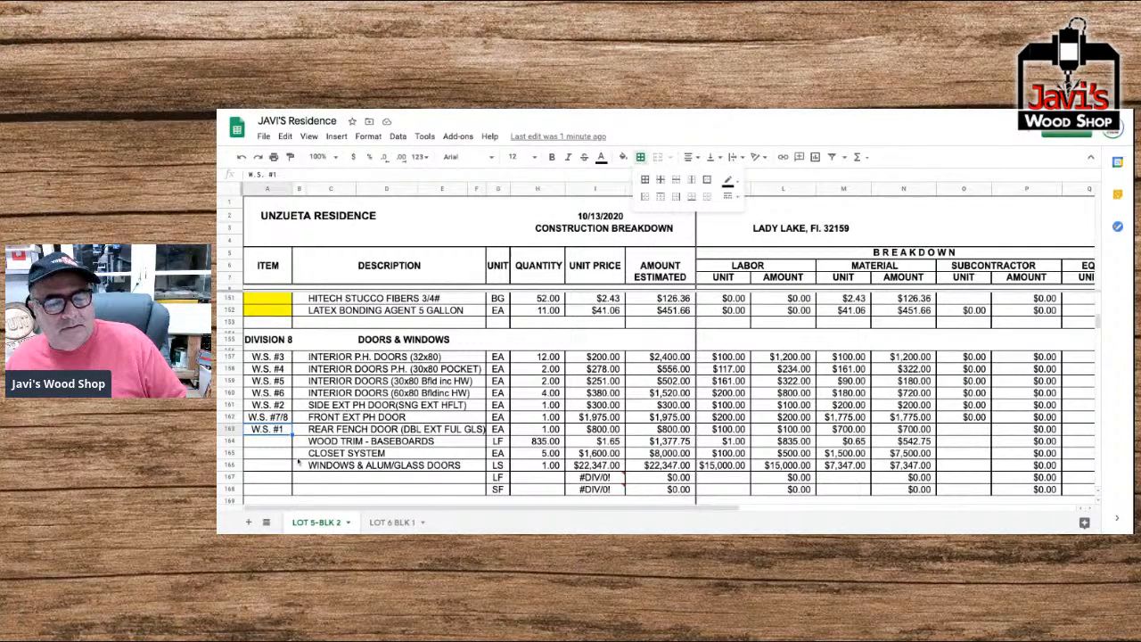
{"action": "left_click", "coordinate": [258, 419]}
{"action": "left_click", "coordinate": [256, 430]}
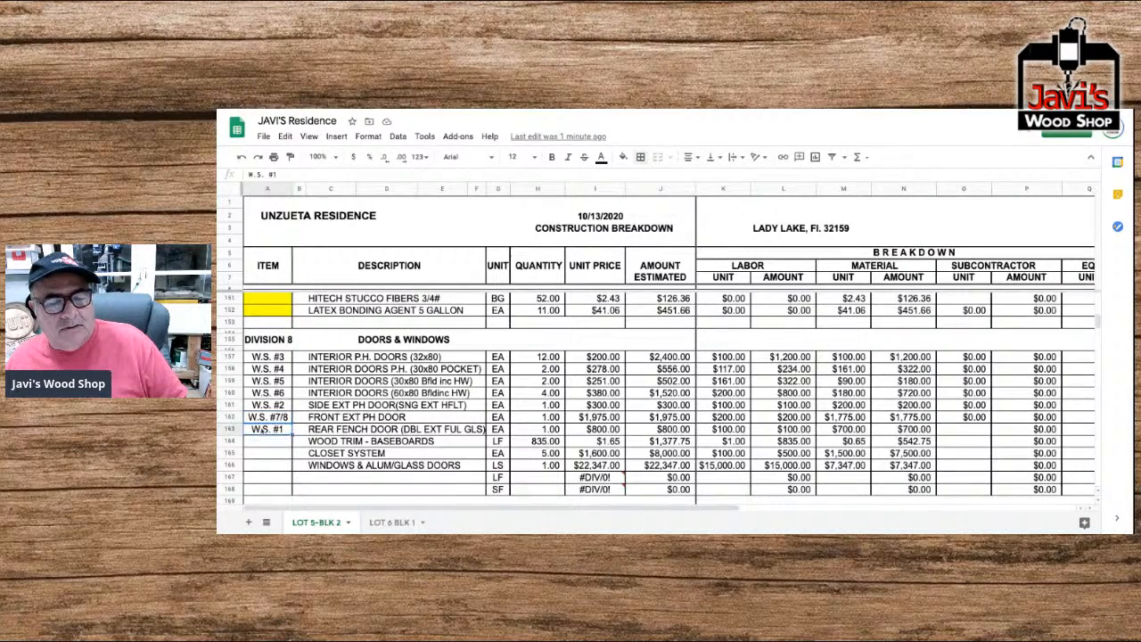
{"action": "left_click", "coordinate": [640, 156]}
{"action": "left_click", "coordinate": [257, 398]}
{"action": "left_click", "coordinate": [255, 430]}
{"action": "left_click", "coordinate": [638, 157]}
{"action": "left_click", "coordinate": [646, 197]}
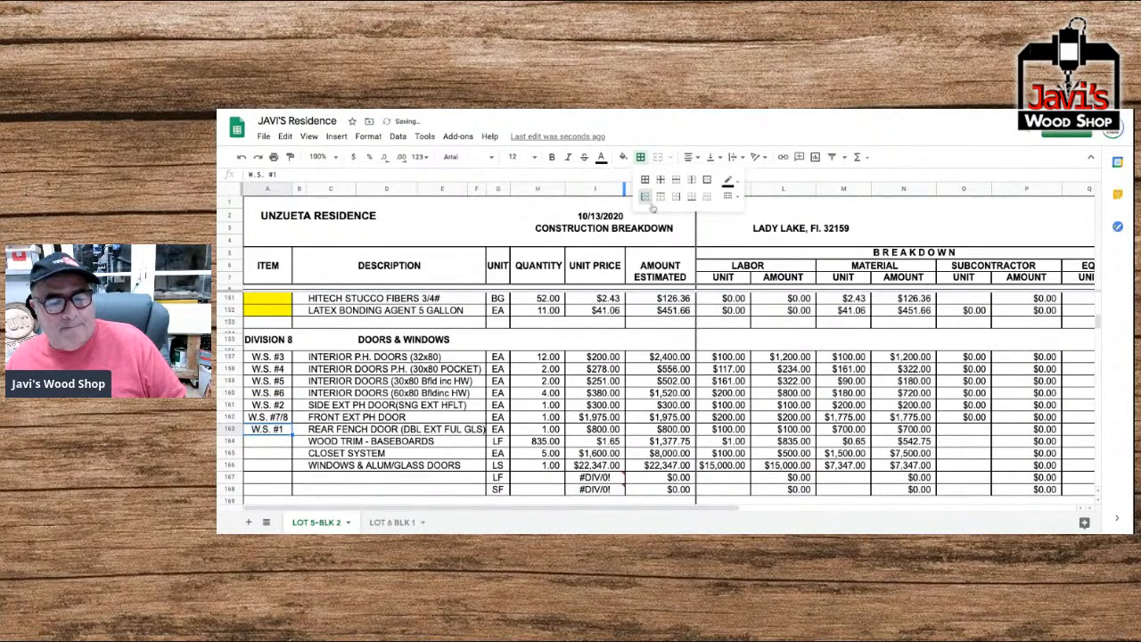
{"action": "left_click", "coordinate": [265, 405]}
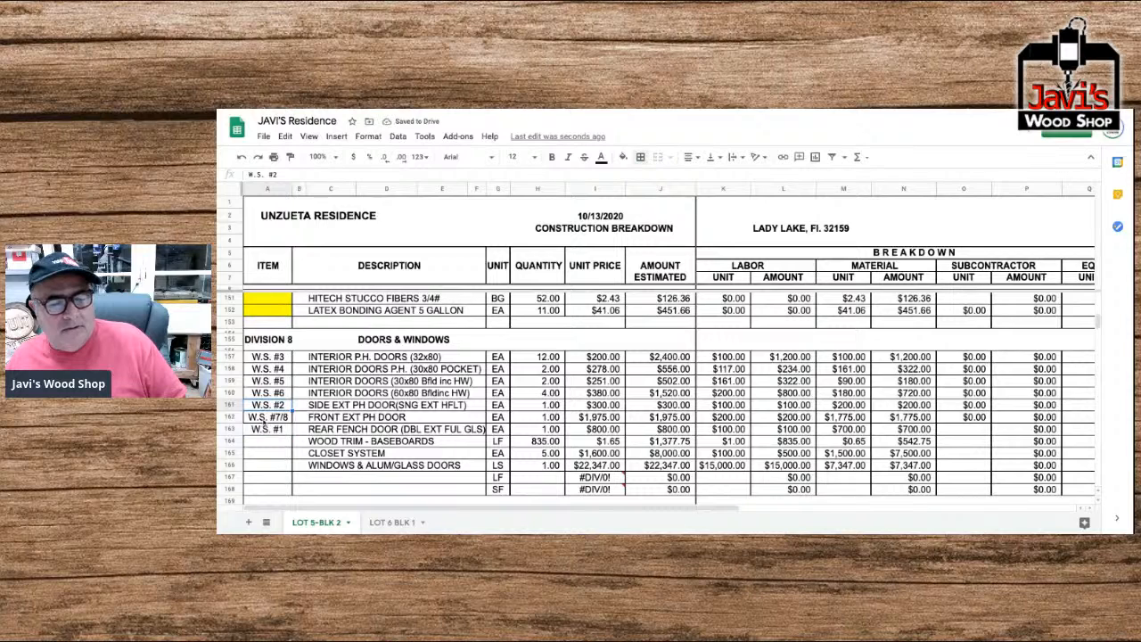
Delete the Wood Trim - Baseboards row from the Doors & Windows division.
{"action": "left_click", "coordinate": [233, 429]}
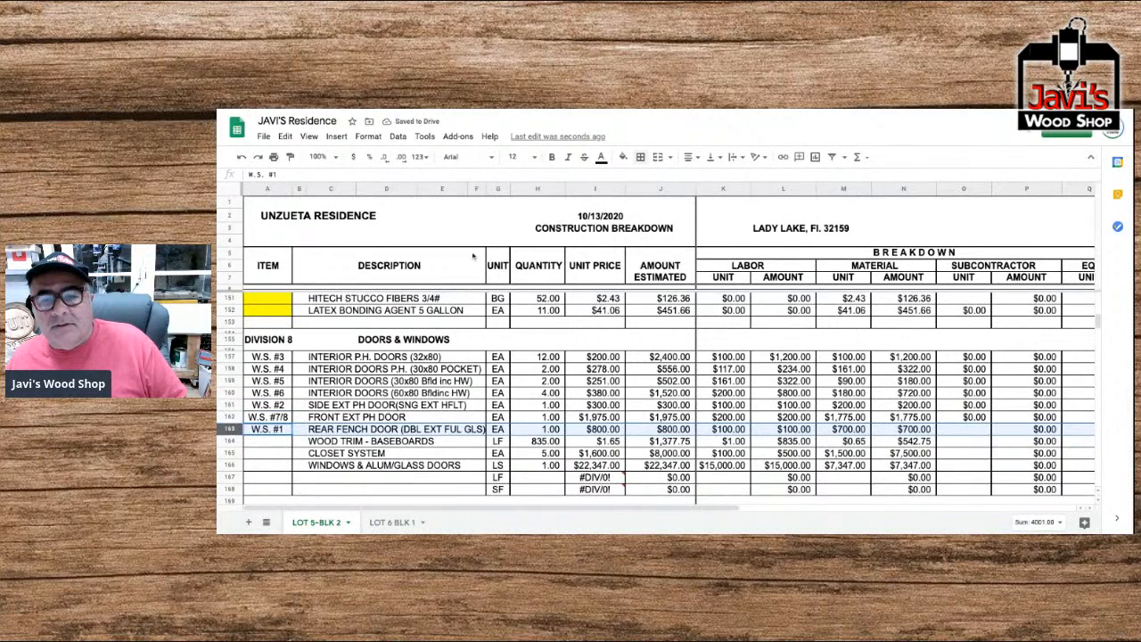
{"action": "left_click", "coordinate": [270, 357]}
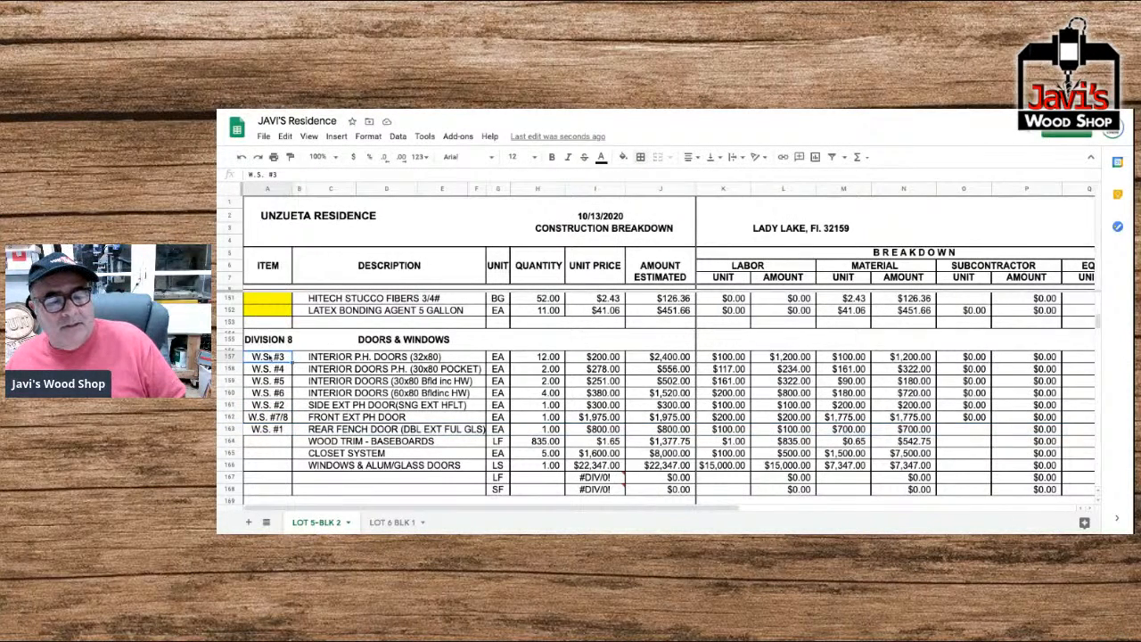
{"action": "left_click_drag", "start_coordinate": [270, 356], "coordinate": [268, 429]}
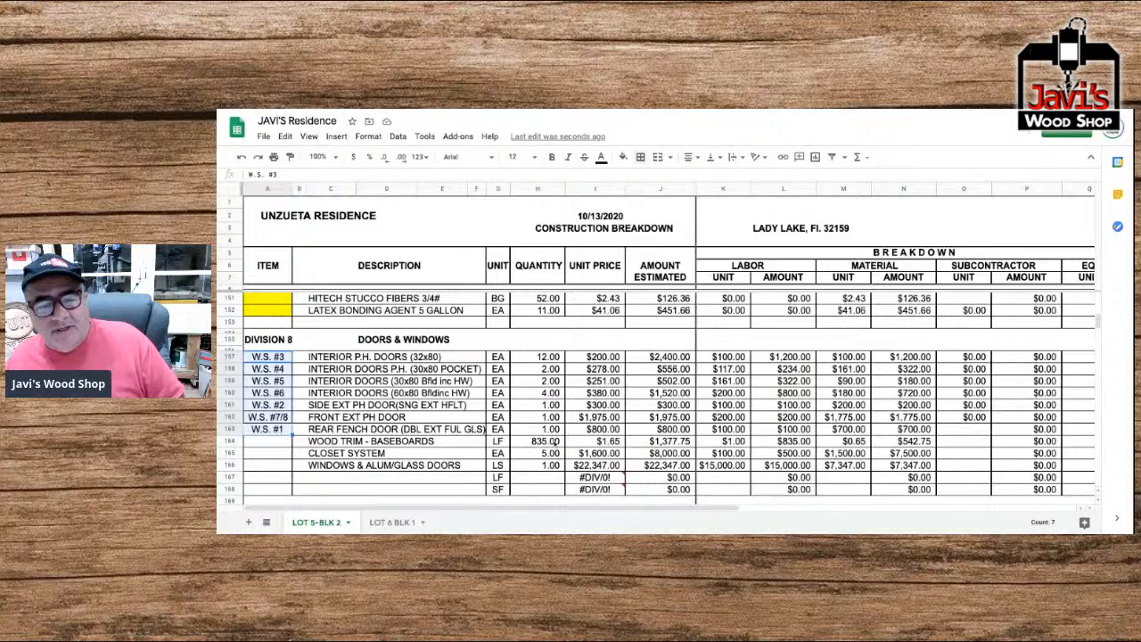
{"action": "left_click", "coordinate": [234, 442]}
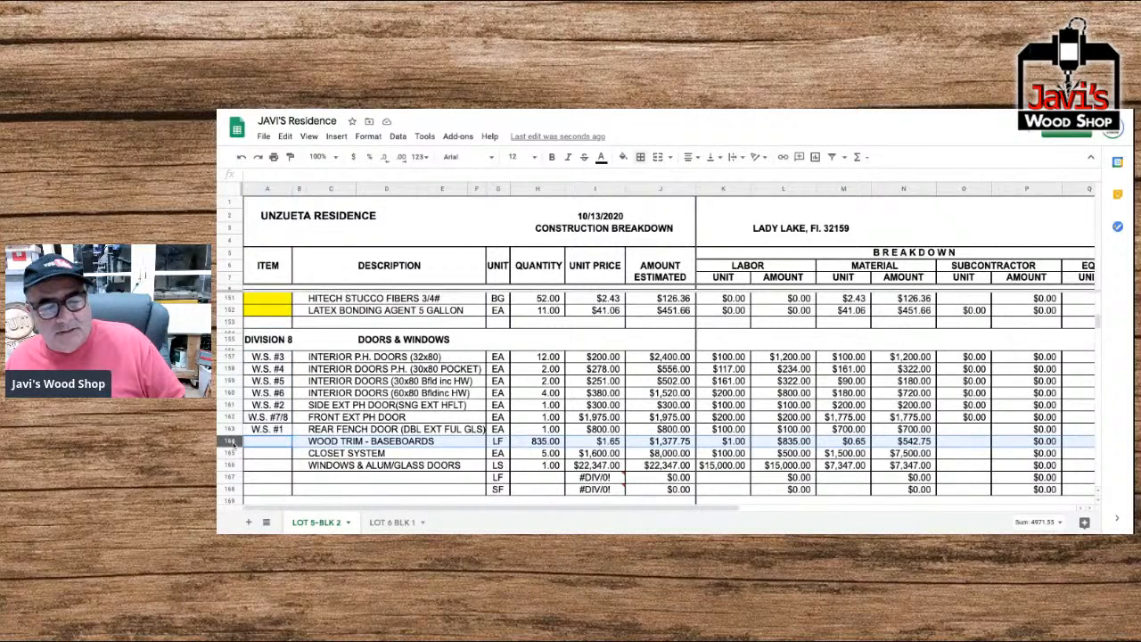
{"action": "right_click", "coordinate": [231, 441]}
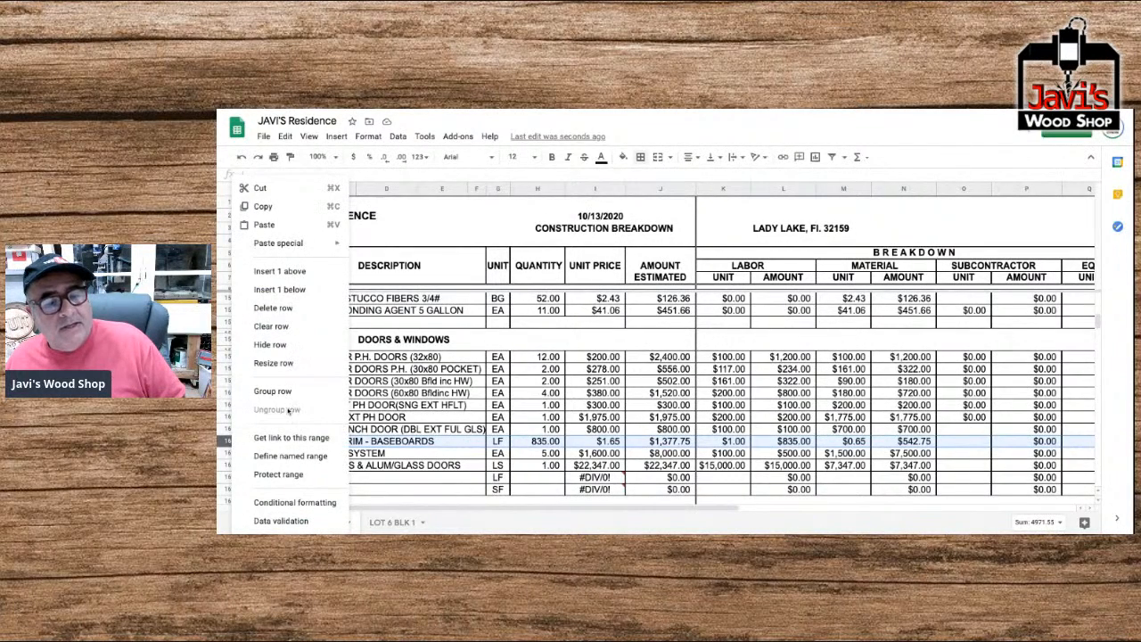
{"action": "left_click", "coordinate": [273, 307]}
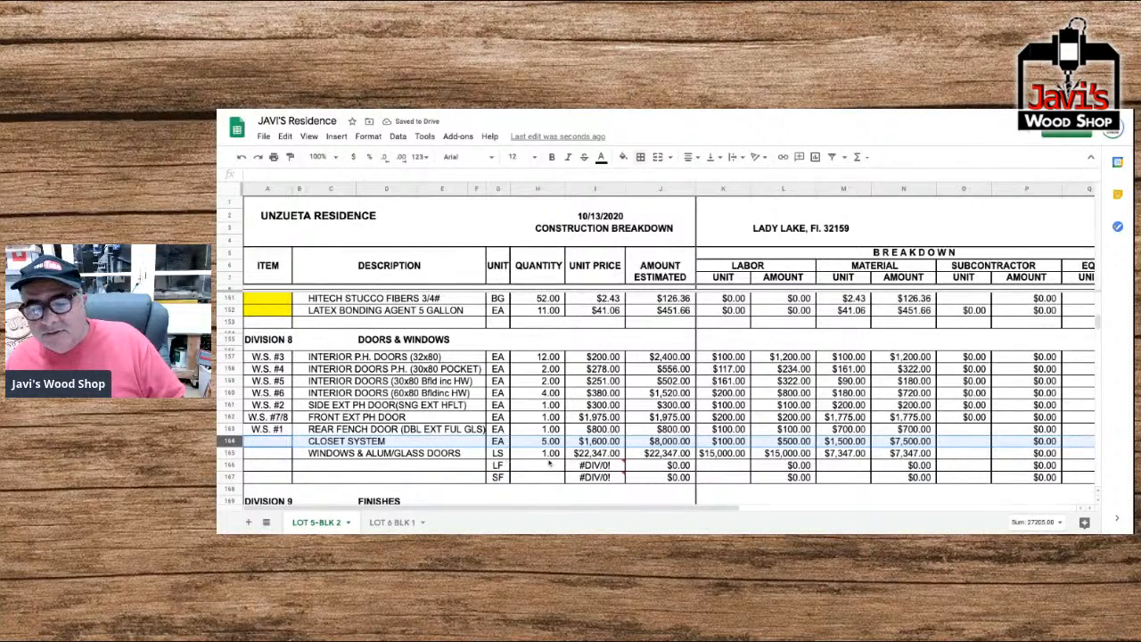
Fill the Doors & Windows division's item cells in rows 157 to 165 with yellow.
{"action": "left_click_drag", "start_coordinate": [276, 456], "coordinate": [271, 360]}
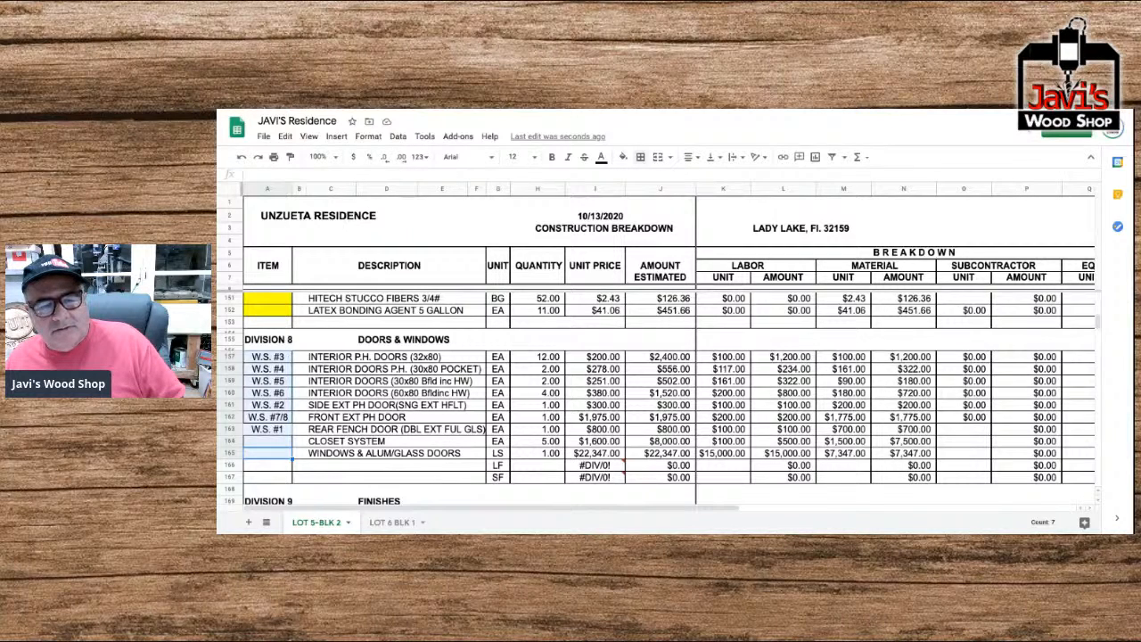
{"action": "left_click", "coordinate": [622, 158]}
{"action": "left_click", "coordinate": [665, 211]}
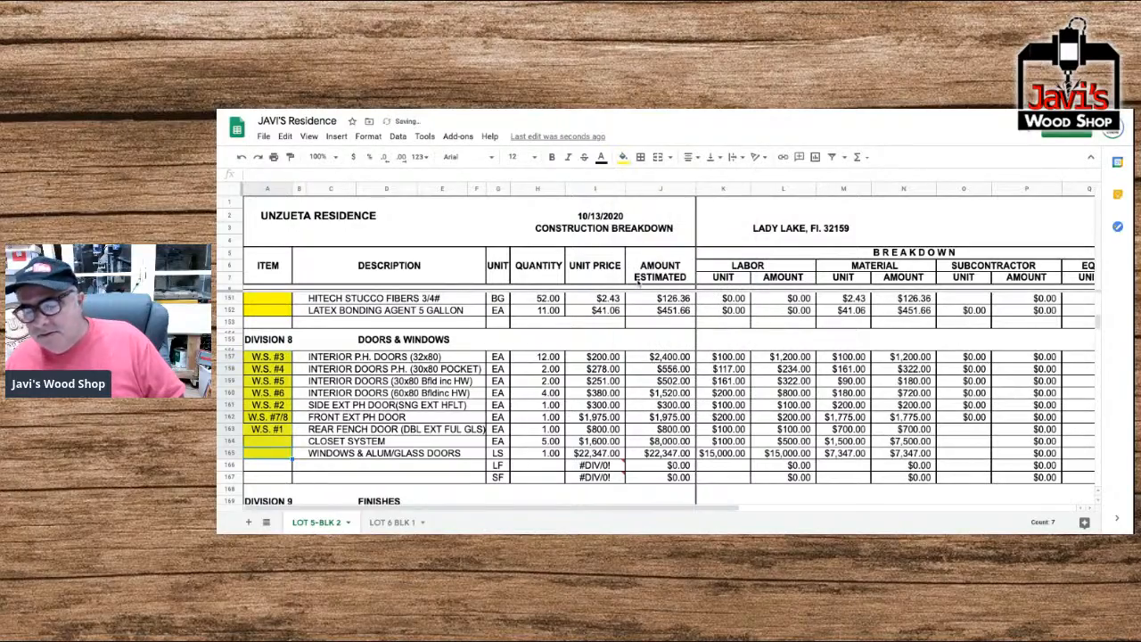
Examine the remaining unpriced divisions, the column totals, the labor summary and the recap by divisions.
{"action": "scroll", "coordinate": [609, 335], "scroll_direction": "down", "scroll_amount": 10}
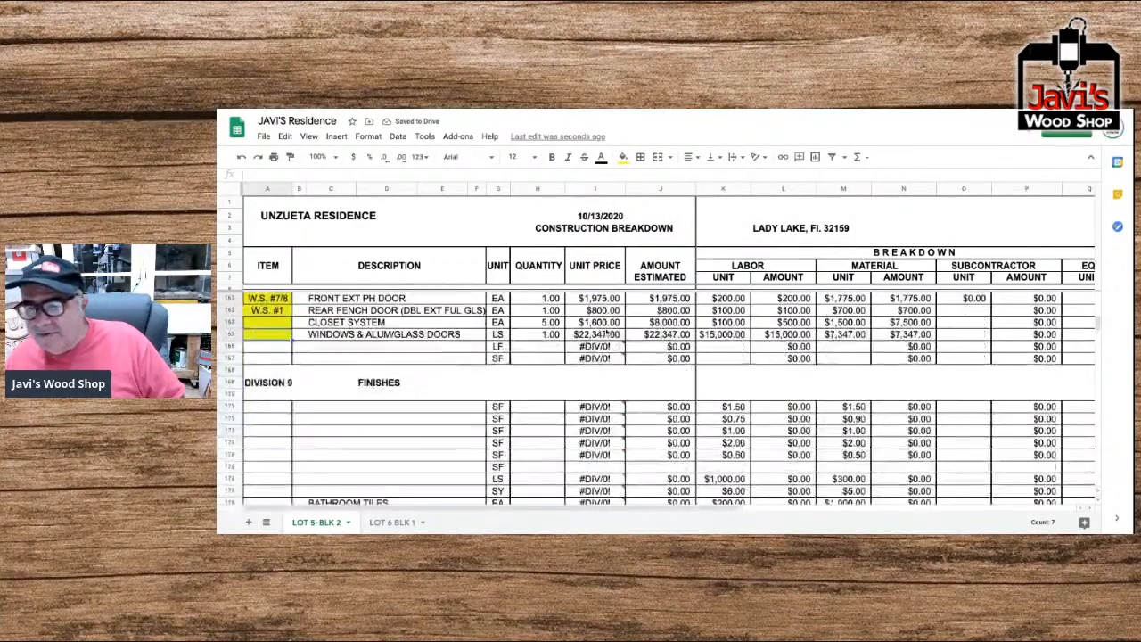
{"action": "scroll", "coordinate": [604, 330], "scroll_direction": "down", "scroll_amount": 10}
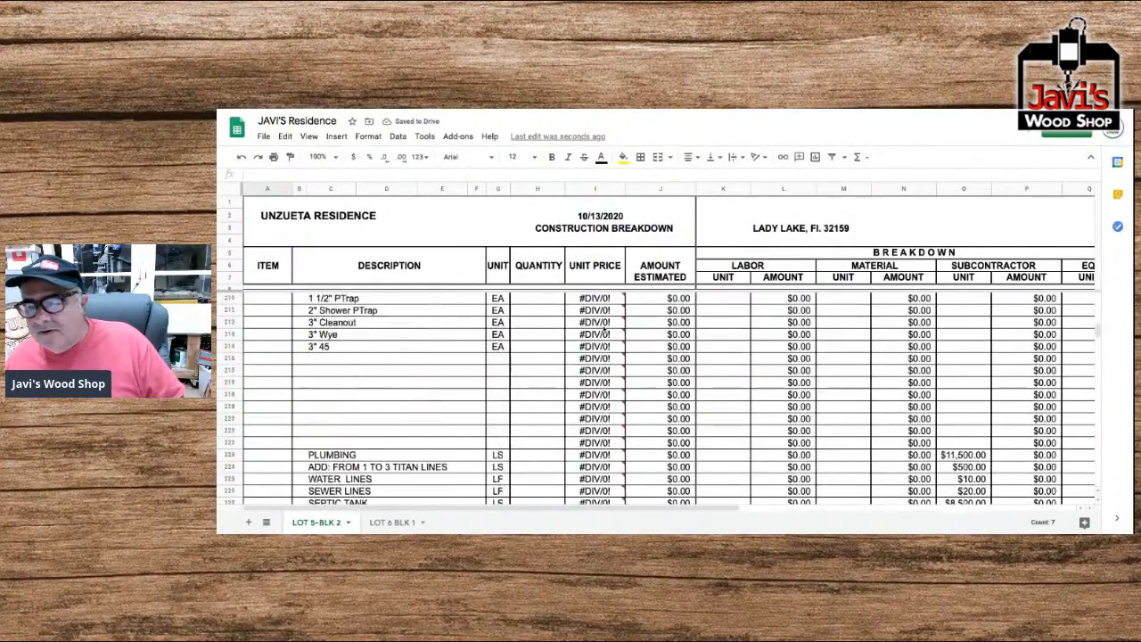
{"action": "scroll", "coordinate": [604, 330], "scroll_direction": "down", "scroll_amount": 8}
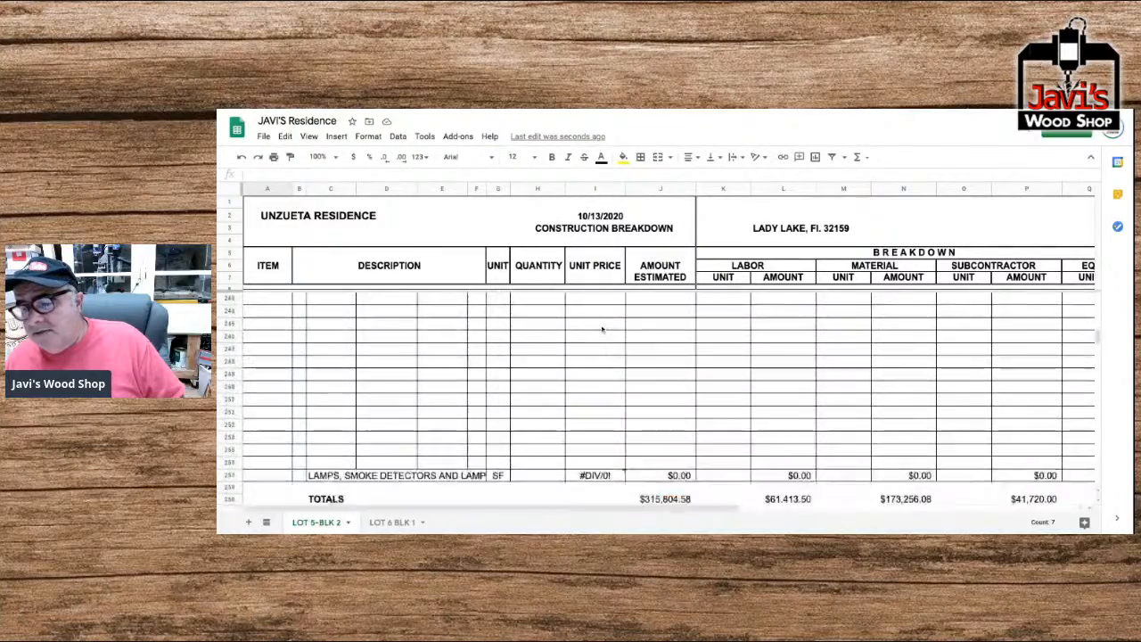
{"action": "scroll", "coordinate": [601, 329], "scroll_direction": "right", "scroll_amount": 2}
{"action": "scroll", "coordinate": [602, 329], "scroll_direction": "right", "scroll_amount": 4}
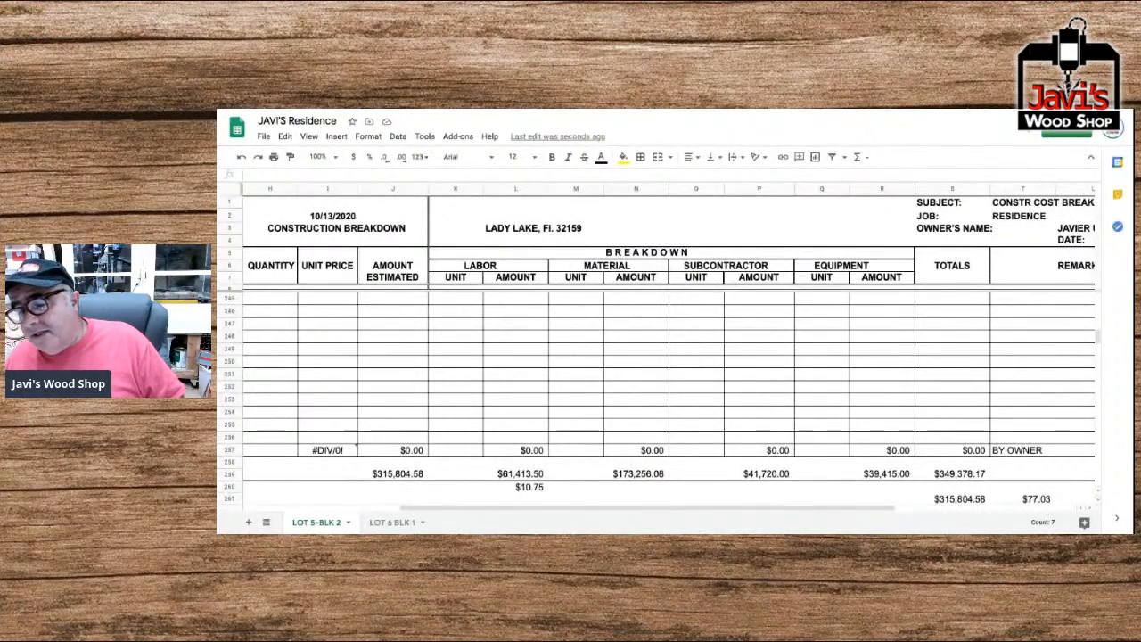
{"action": "scroll", "coordinate": [669, 393], "scroll_direction": "down", "scroll_amount": 5}
{"action": "scroll", "coordinate": [669, 392], "scroll_direction": "left", "scroll_amount": 2}
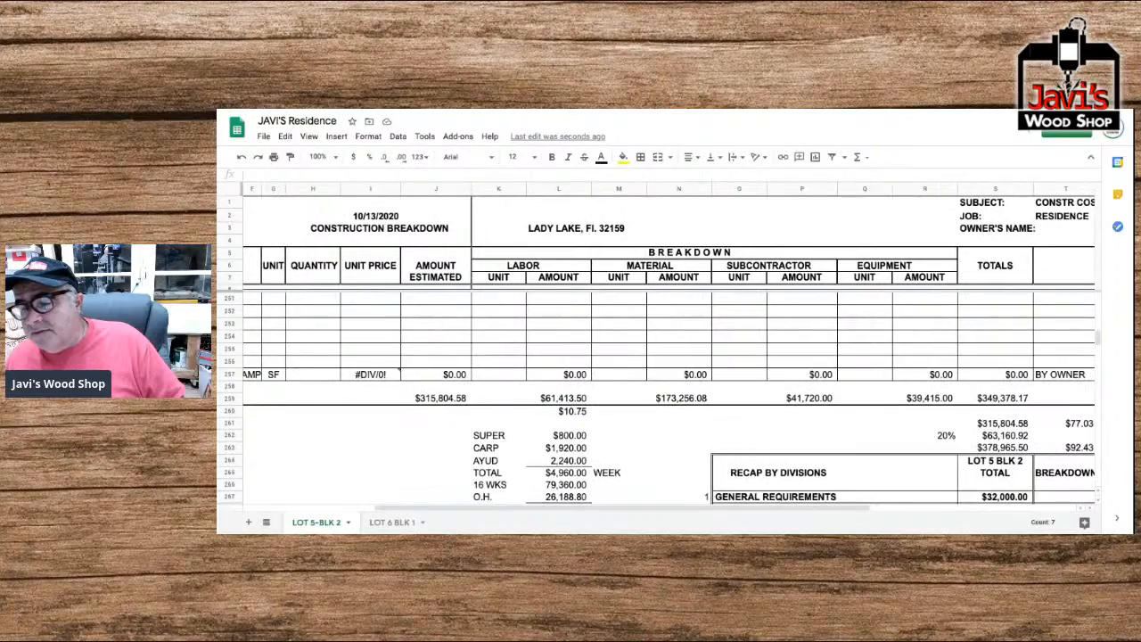
{"action": "scroll", "coordinate": [657, 399], "scroll_direction": "down", "scroll_amount": 5}
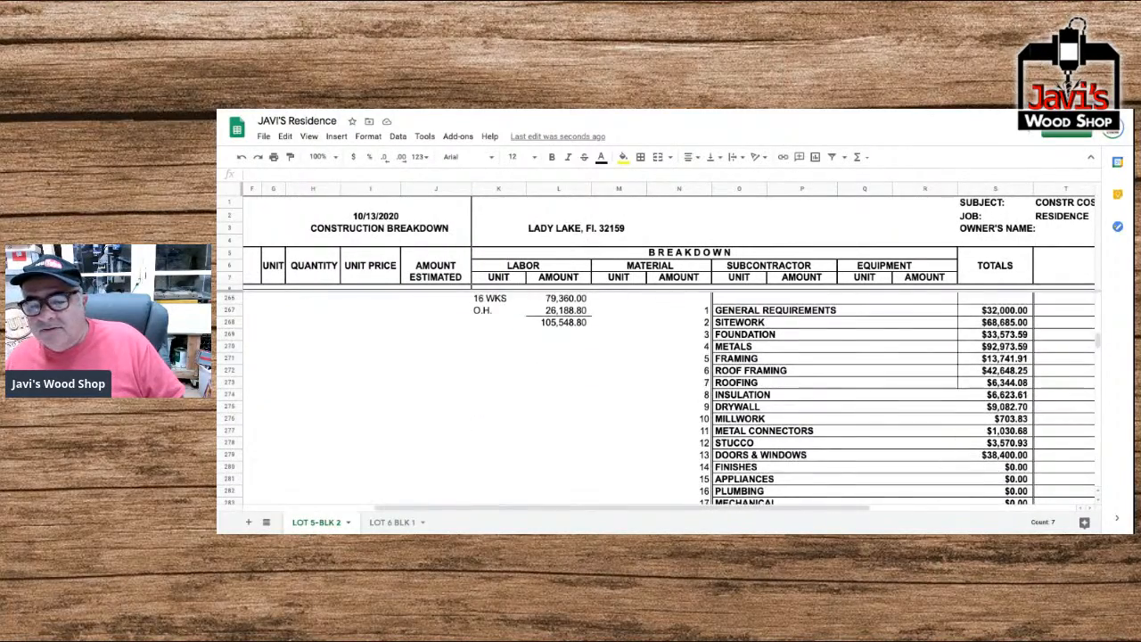
{"action": "scroll", "coordinate": [669, 397], "scroll_direction": "down", "scroll_amount": 2}
{"action": "scroll", "coordinate": [657, 397], "scroll_direction": "up", "scroll_amount": 20}
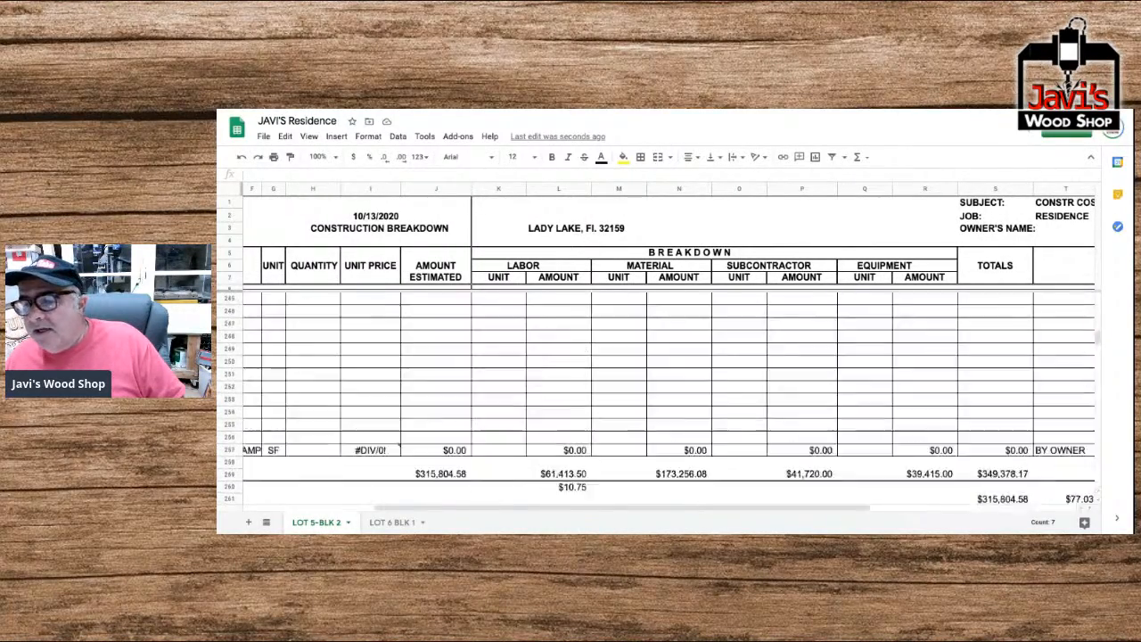
{"action": "scroll", "coordinate": [657, 397], "scroll_direction": "up", "scroll_amount": 15}
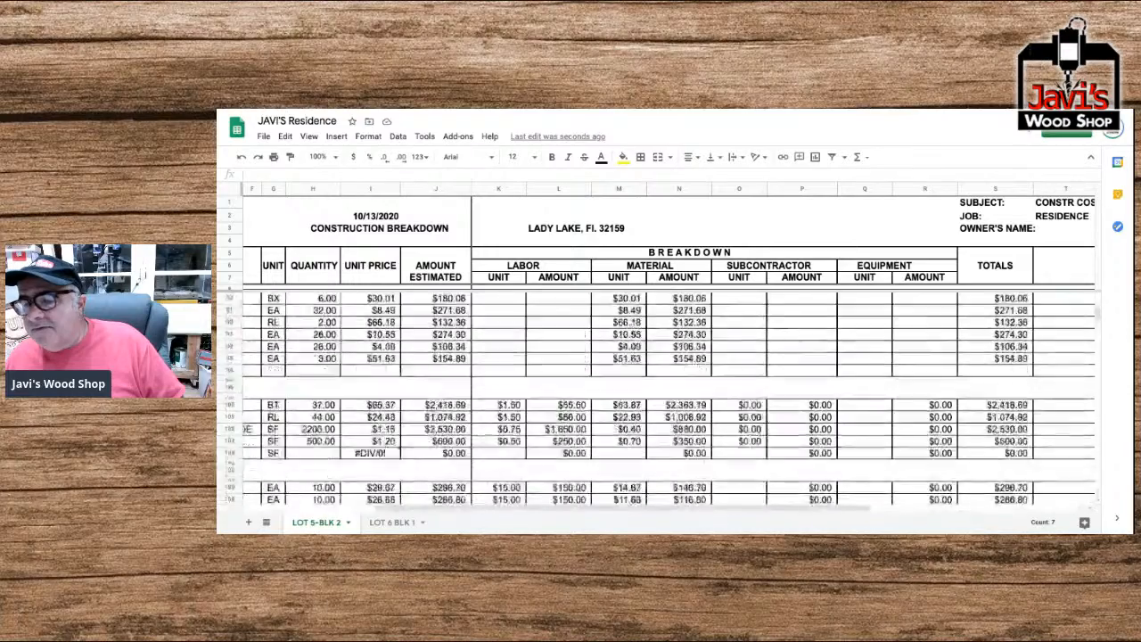
Set the Labor Factor to 0 and check the overall totals and recap by divisions without labor.
{"action": "scroll", "coordinate": [628, 369], "scroll_direction": "up", "scroll_amount": 10}
{"action": "scroll", "coordinate": [767, 327], "scroll_direction": "right", "scroll_amount": 3}
{"action": "left_click", "coordinate": [1010, 303]}
{"action": "type", "text": "0"}
{"action": "key", "text": "Return"}
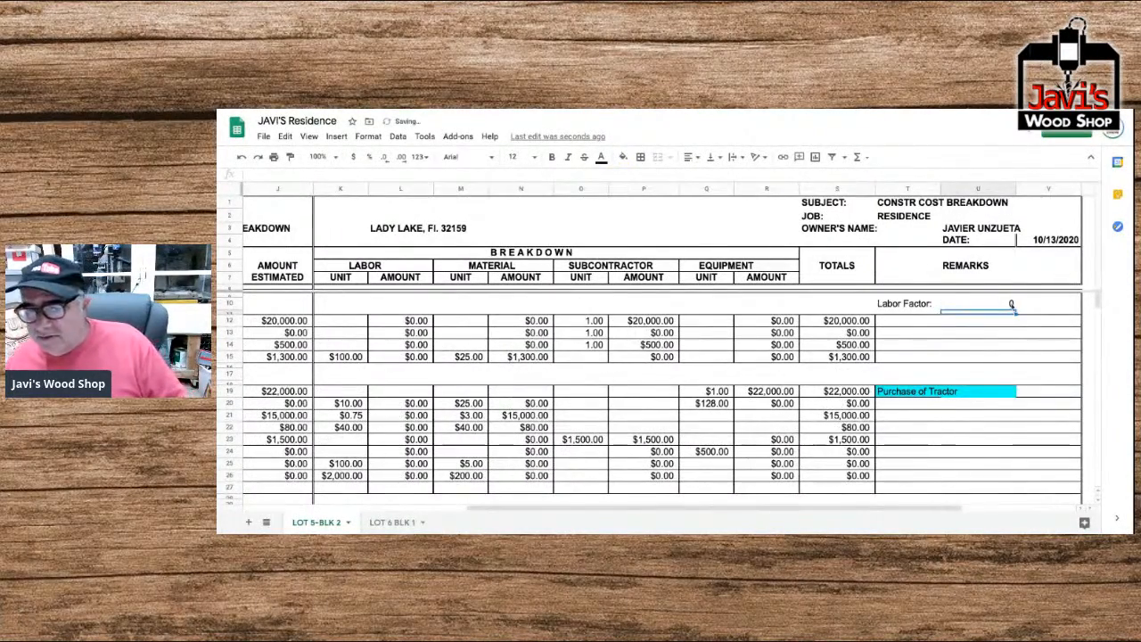
{"action": "scroll", "coordinate": [1006, 323], "scroll_direction": "down", "scroll_amount": 20}
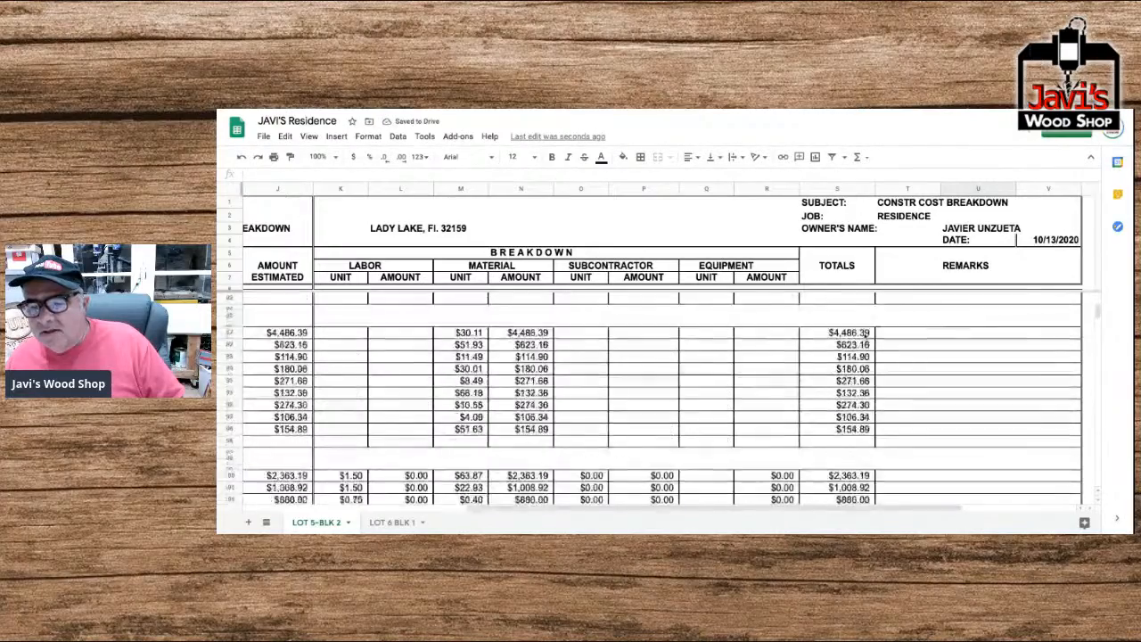
{"action": "scroll", "coordinate": [865, 336], "scroll_direction": "down", "scroll_amount": 20}
{"action": "scroll", "coordinate": [865, 336], "scroll_direction": "down", "scroll_amount": 7}
{"action": "scroll", "coordinate": [865, 334], "scroll_direction": "down", "scroll_amount": 15}
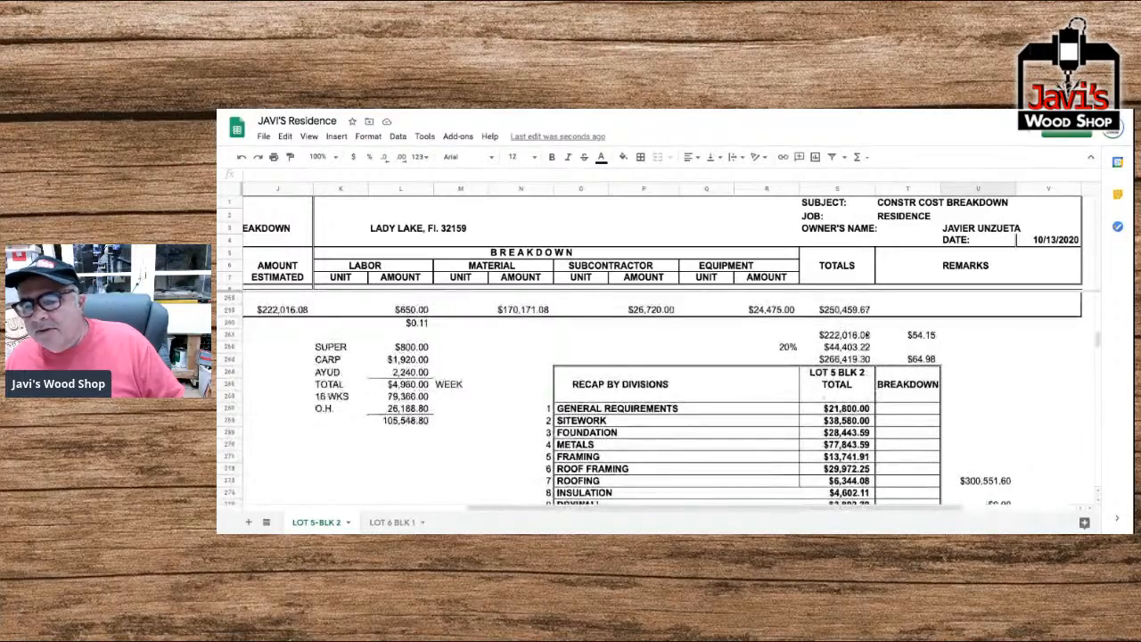
{"action": "scroll", "coordinate": [904, 349], "scroll_direction": "up", "scroll_amount": 20}
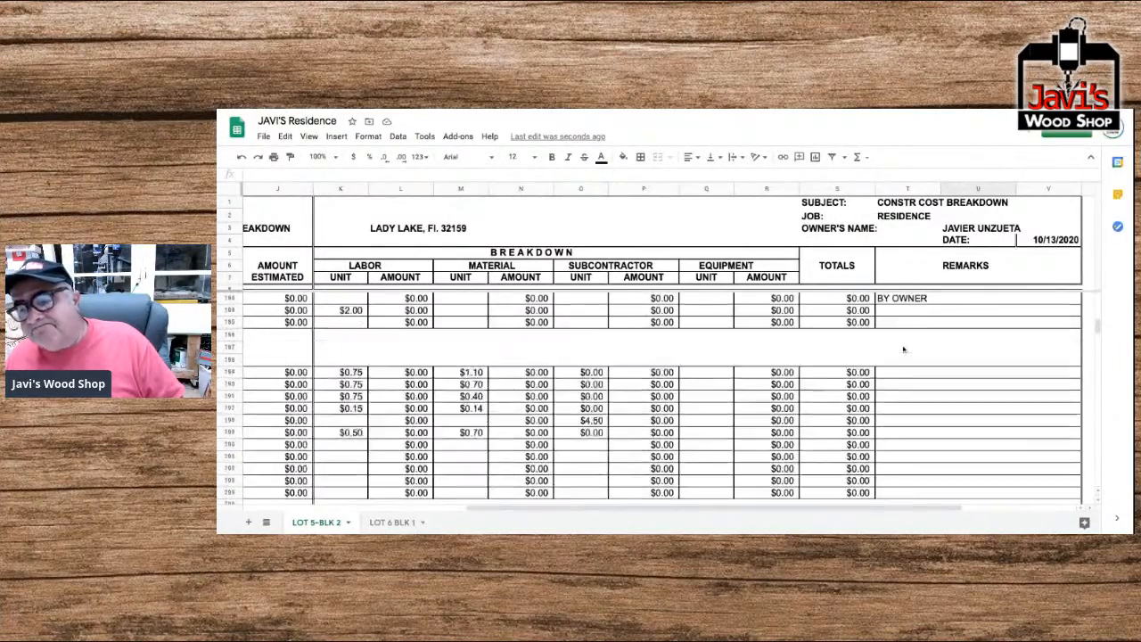
Set the Labor Factor back to 1 and return to the General Requirements and Site Work items.
{"action": "scroll", "coordinate": [940, 347], "scroll_direction": "up", "scroll_amount": 20}
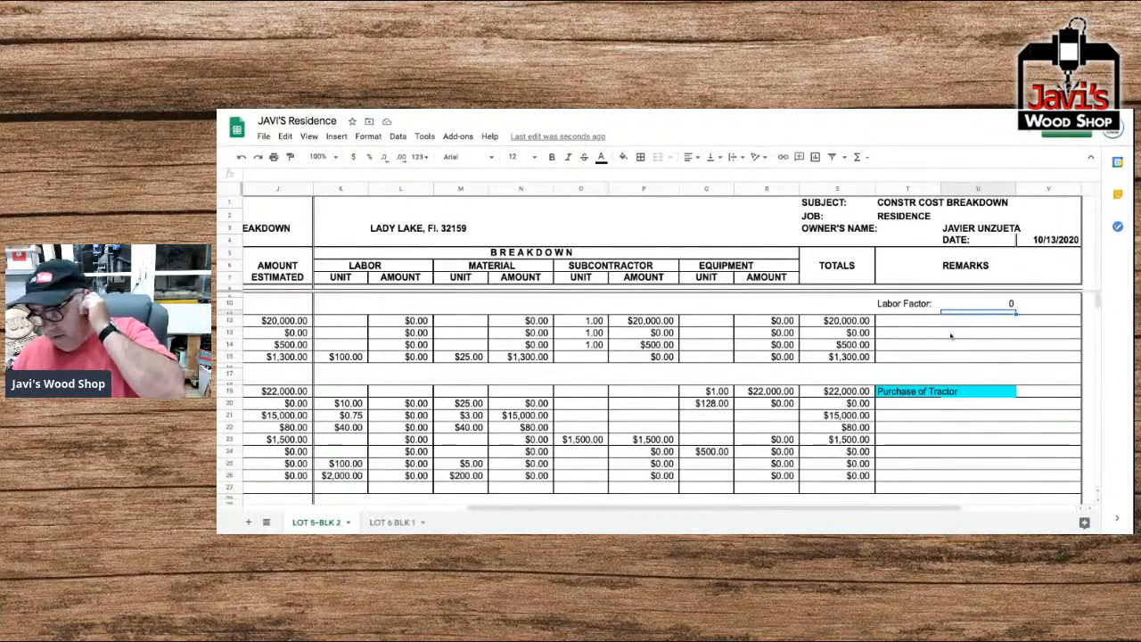
{"action": "left_click", "coordinate": [1007, 304]}
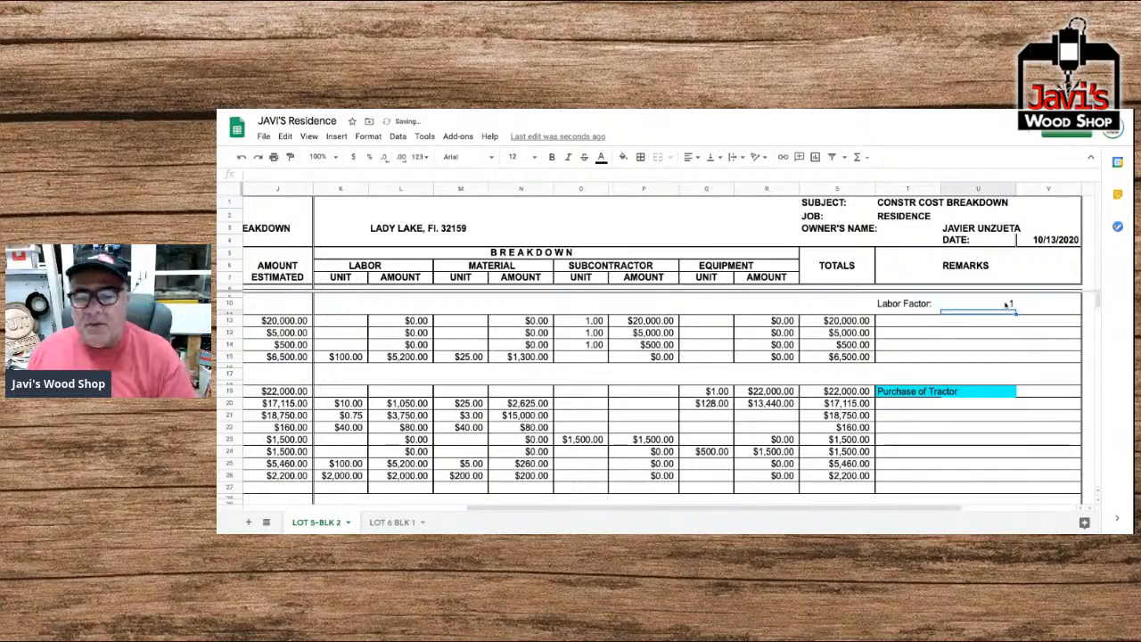
{"action": "scroll", "coordinate": [975, 326], "scroll_direction": "left", "scroll_amount": 10}
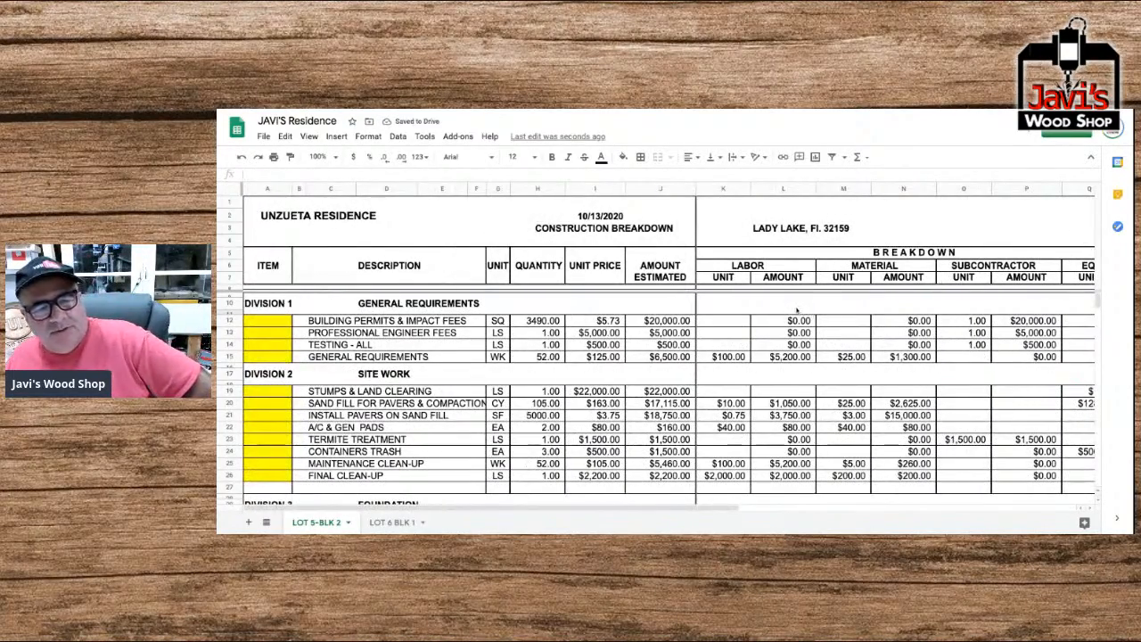
Clear the borders of the W.S. #1 item cell in row 163 of Doors & Windows, and apply all borders to it.
{"action": "scroll", "coordinate": [404, 311], "scroll_direction": "down", "scroll_amount": 15}
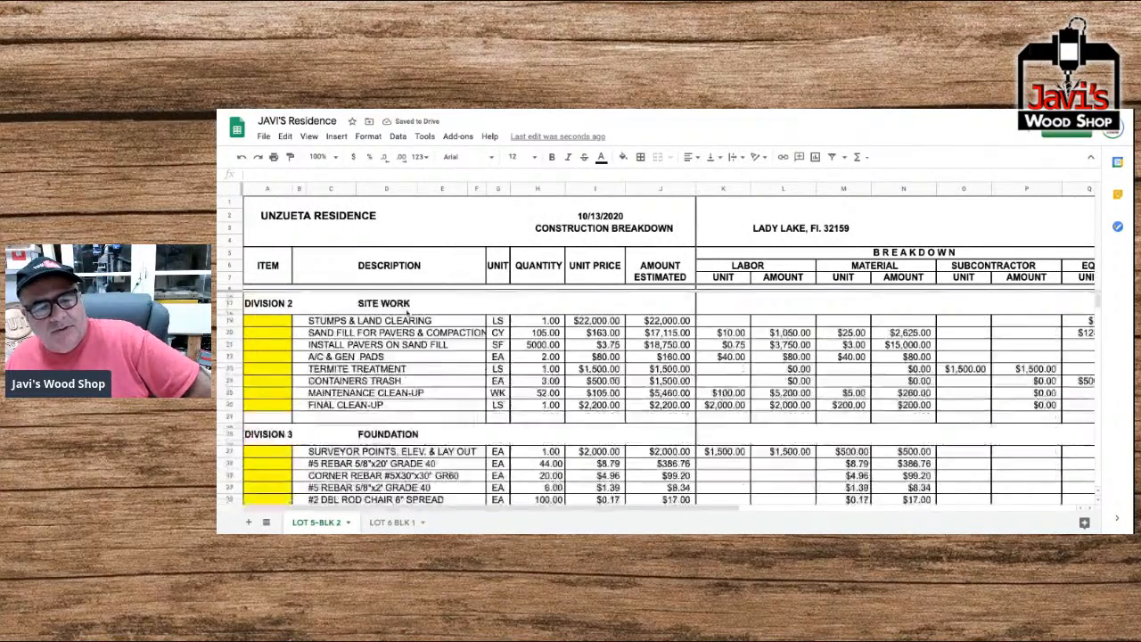
{"action": "scroll", "coordinate": [660, 401], "scroll_direction": "down", "scroll_amount": 20}
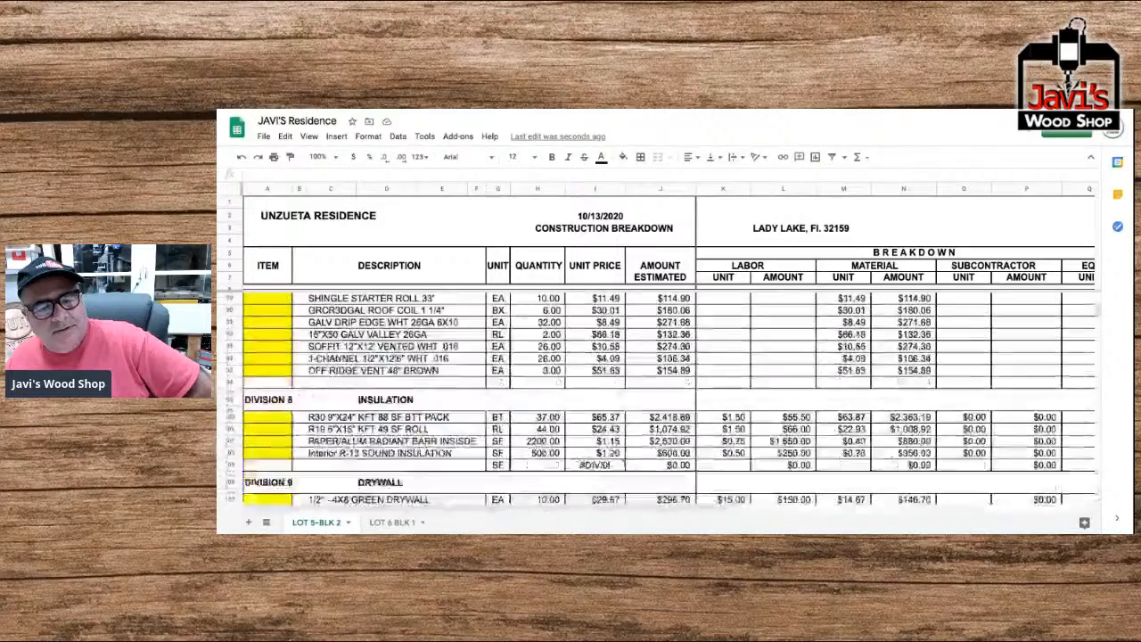
{"action": "scroll", "coordinate": [660, 399], "scroll_direction": "down", "scroll_amount": 1}
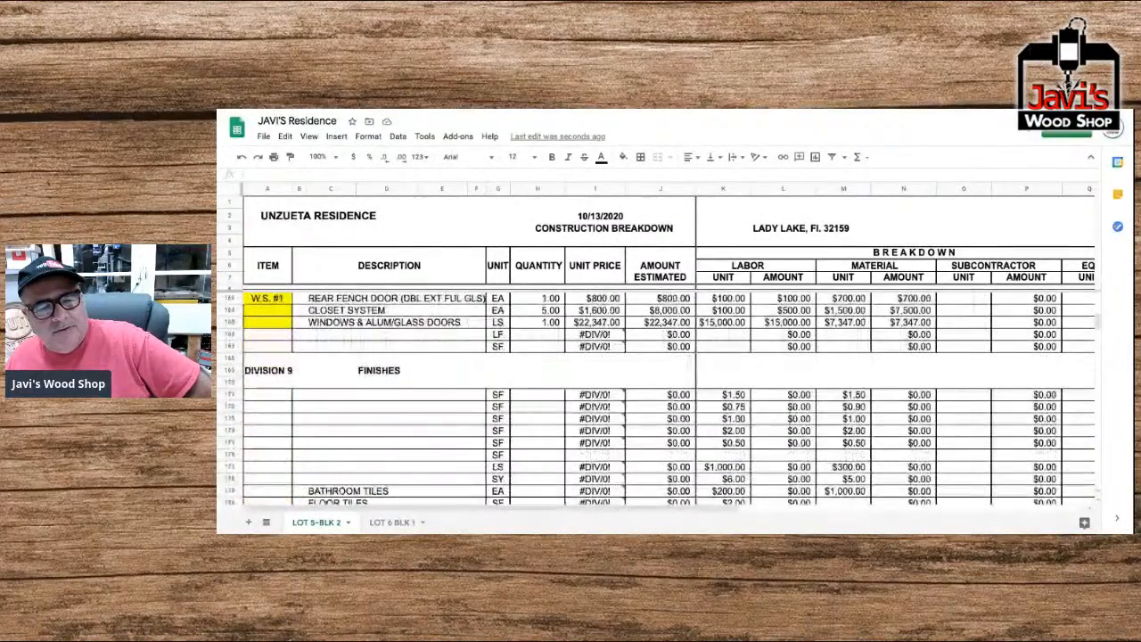
{"action": "scroll", "coordinate": [660, 398], "scroll_direction": "up", "scroll_amount": 3}
{"action": "scroll", "coordinate": [660, 401], "scroll_direction": "down", "scroll_amount": 5}
{"action": "scroll", "coordinate": [660, 402], "scroll_direction": "up", "scroll_amount": 2}
{"action": "scroll", "coordinate": [660, 401], "scroll_direction": "up", "scroll_amount": 5}
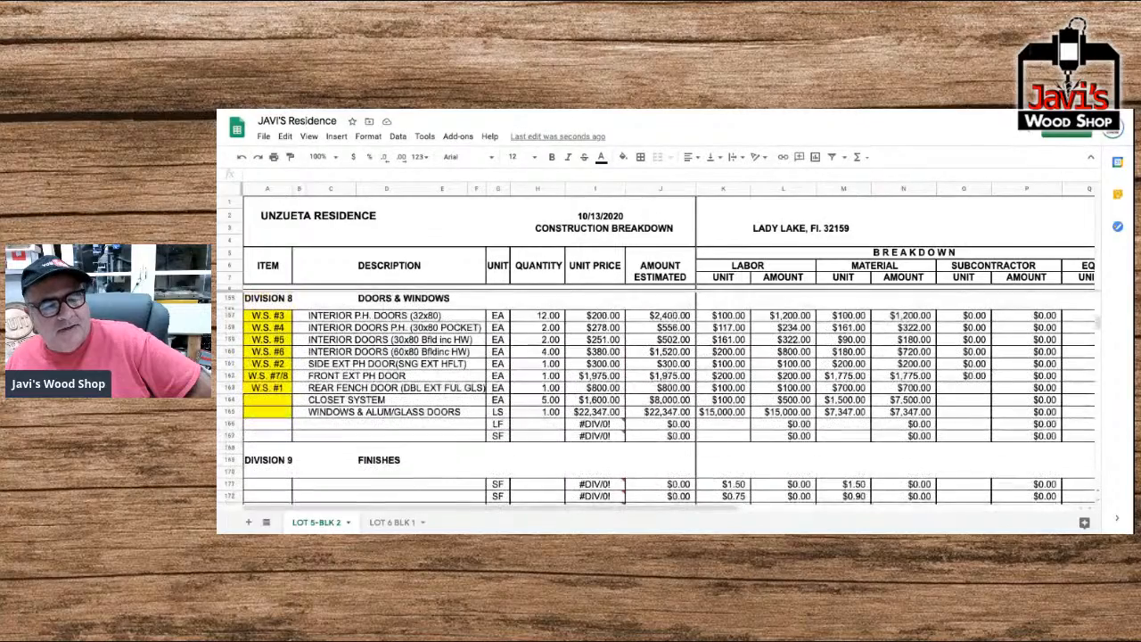
{"action": "left_click", "coordinate": [268, 389]}
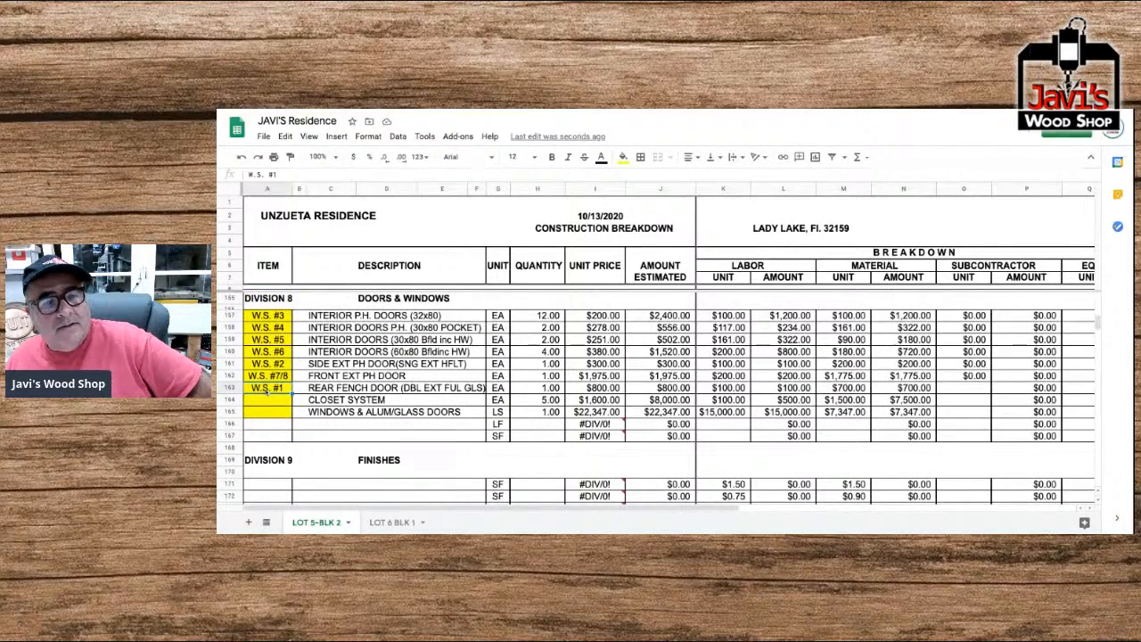
{"action": "left_click", "coordinate": [641, 158]}
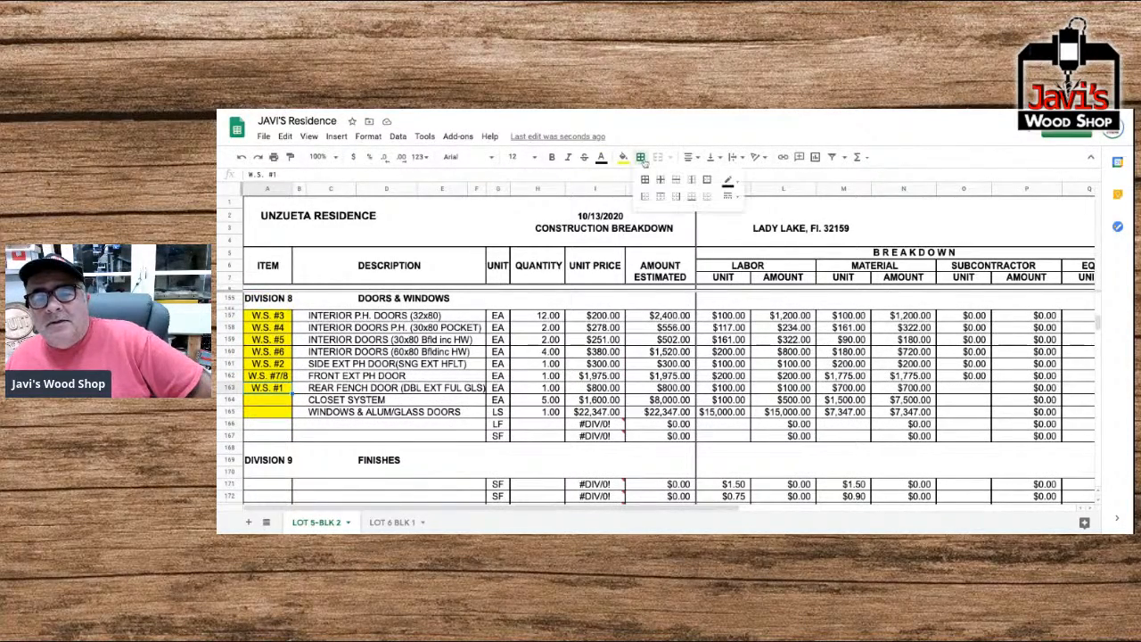
{"action": "left_click", "coordinate": [707, 198]}
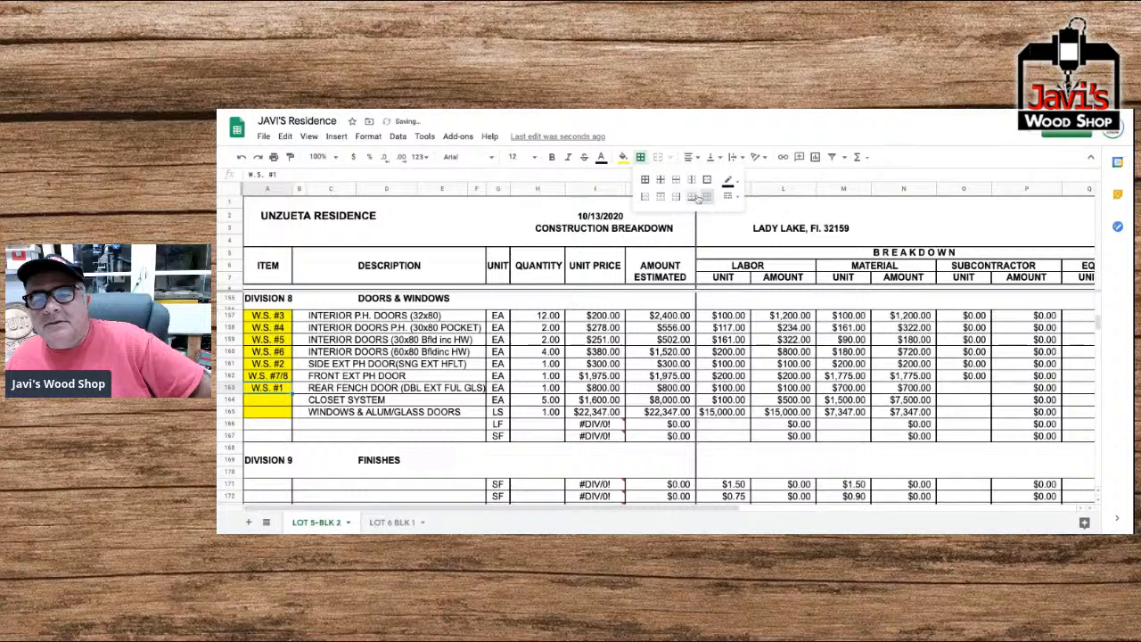
{"action": "left_click", "coordinate": [647, 183]}
{"action": "left_click", "coordinate": [304, 379]}
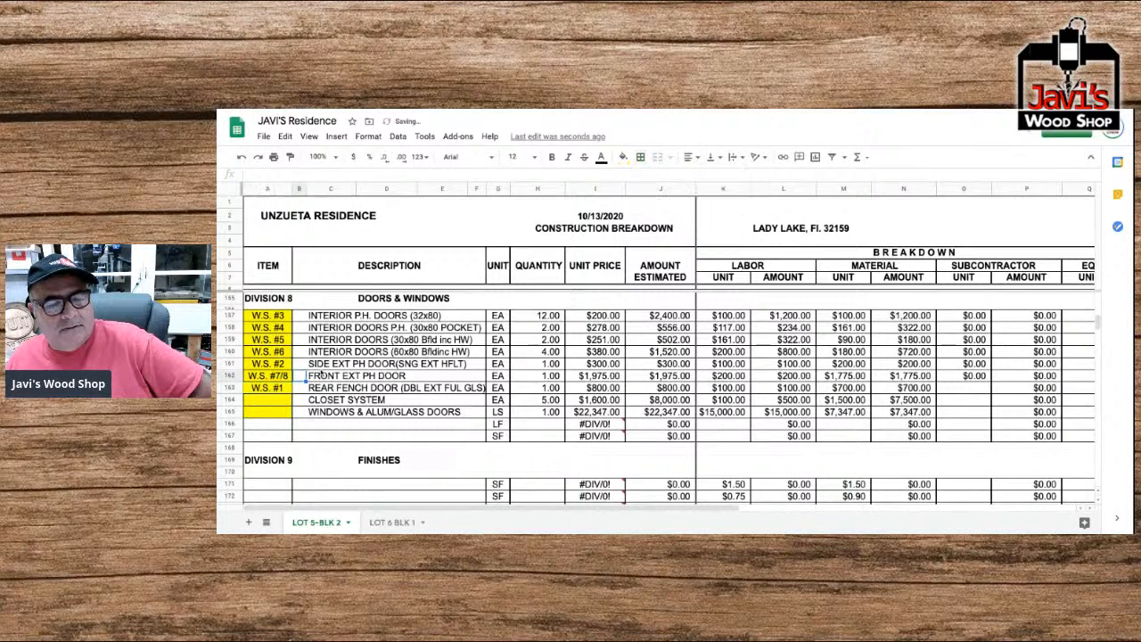
Apply a left border to the W.S. #1 item cell in row 163.
{"action": "left_click", "coordinate": [278, 386]}
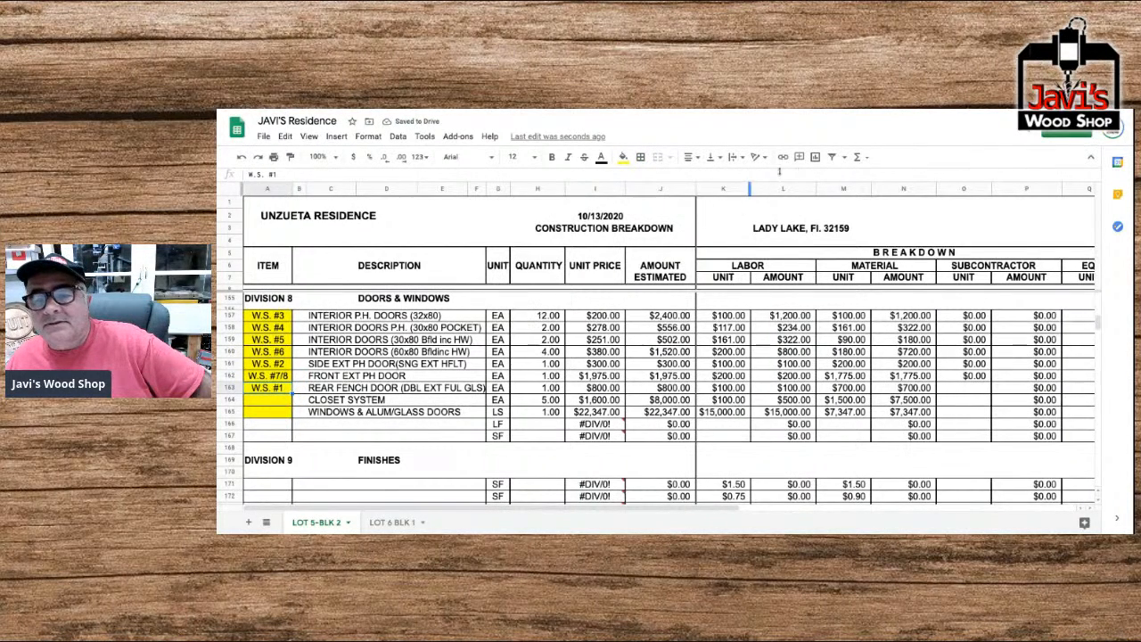
{"action": "left_click", "coordinate": [641, 158]}
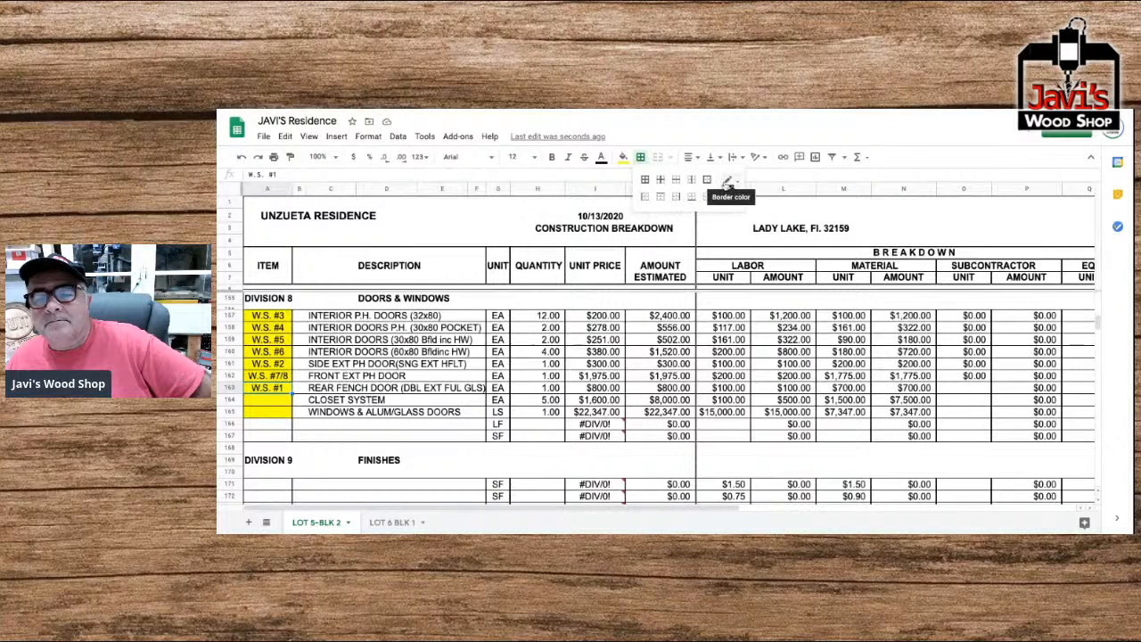
{"action": "left_click", "coordinate": [643, 197]}
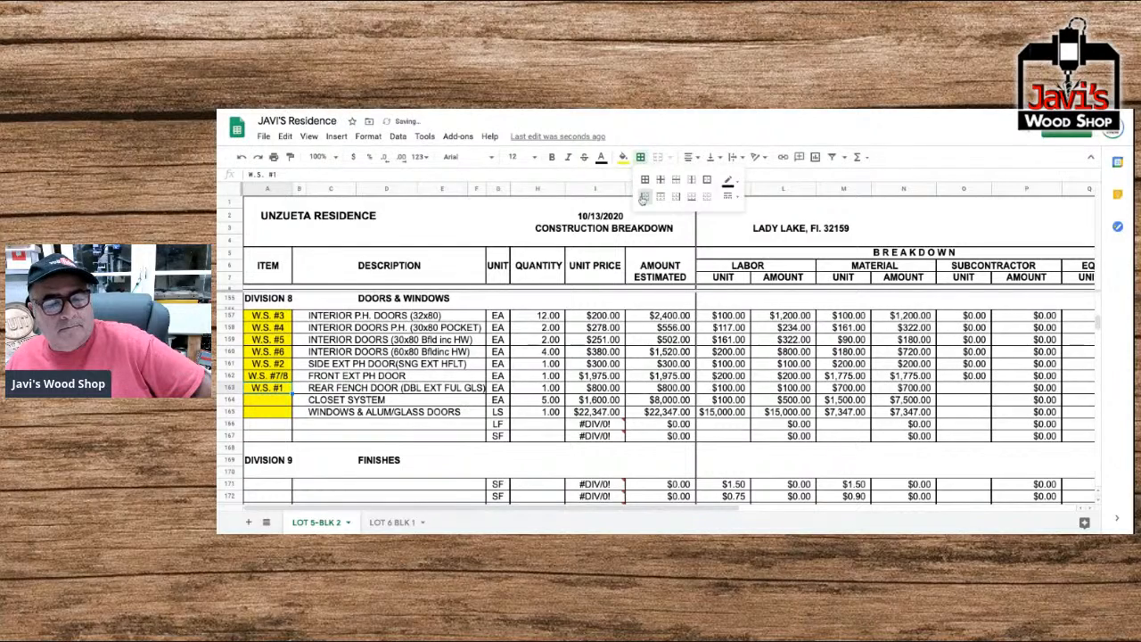
Apply outer borders to cells A163 to C163 in the rear French door row.
{"action": "left_click_drag", "start_coordinate": [337, 389], "coordinate": [281, 387]}
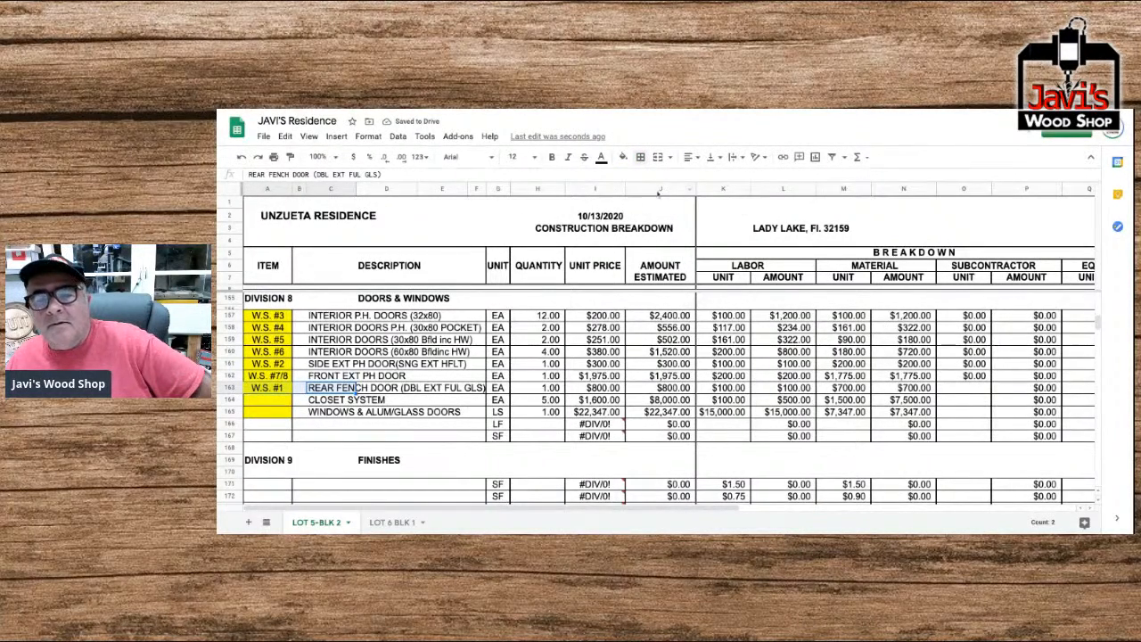
{"action": "left_click", "coordinate": [641, 158]}
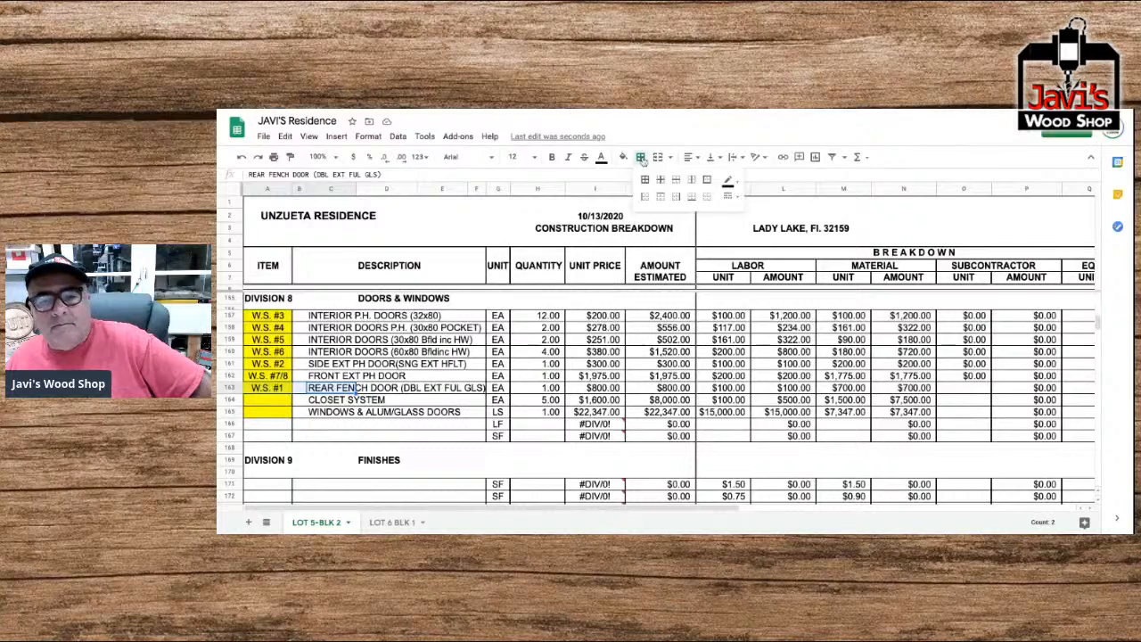
{"action": "left_click", "coordinate": [707, 180]}
{"action": "left_click", "coordinate": [286, 366]}
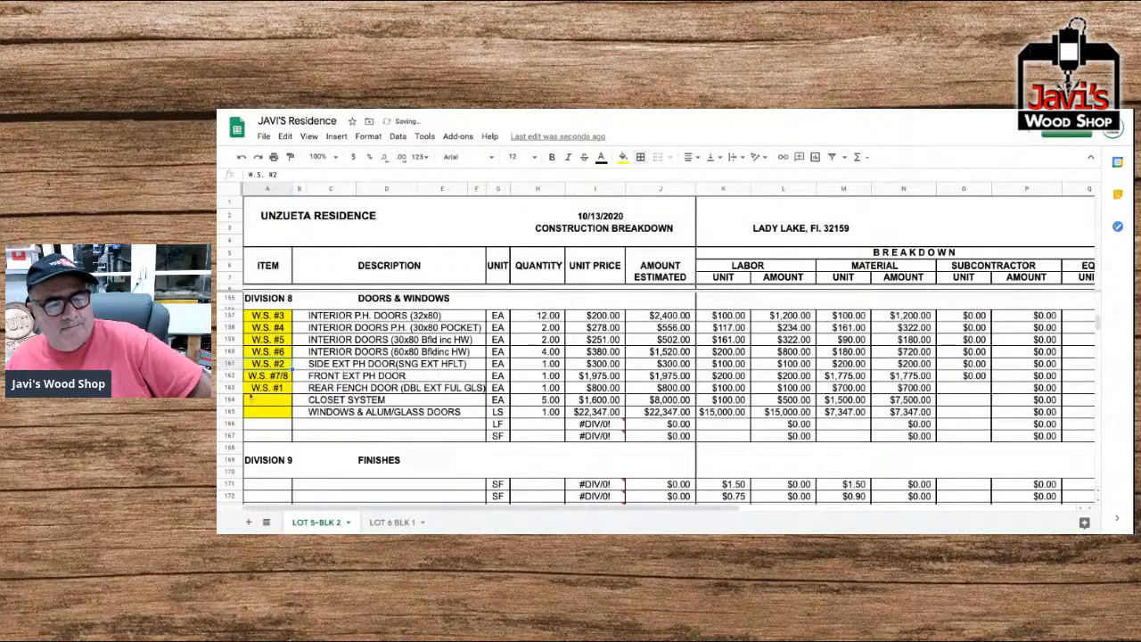
Examine the remaining divisions' rows from Finishes through plumbing and Mechanical to Electrical.
{"action": "scroll", "coordinate": [423, 428], "scroll_direction": "down", "scroll_amount": 2}
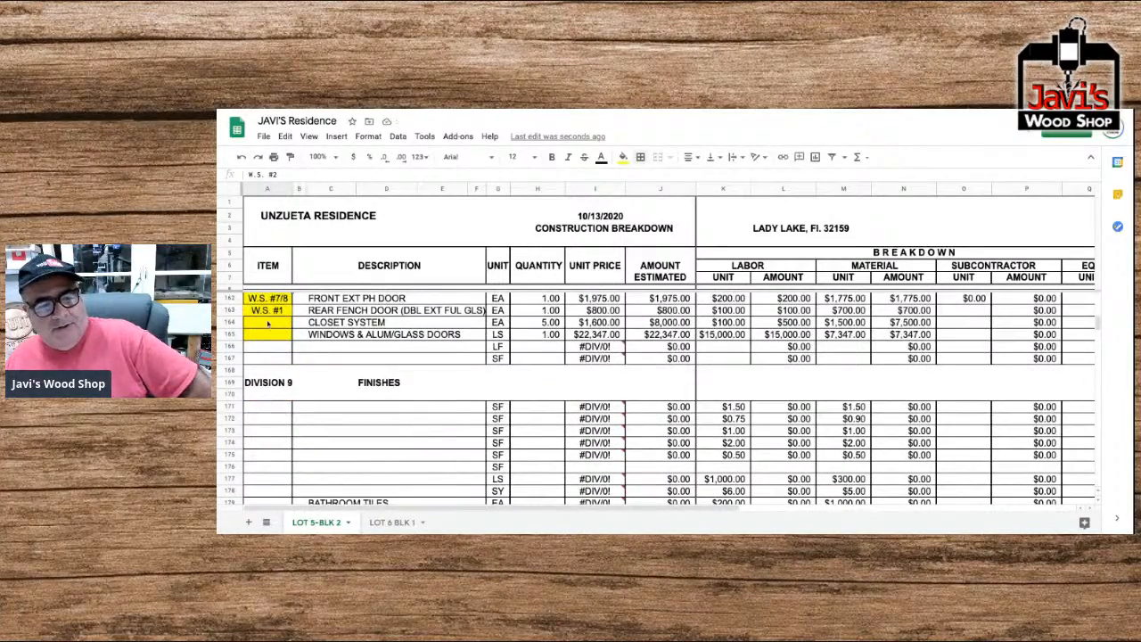
{"action": "scroll", "coordinate": [270, 333], "scroll_direction": "down", "scroll_amount": 2}
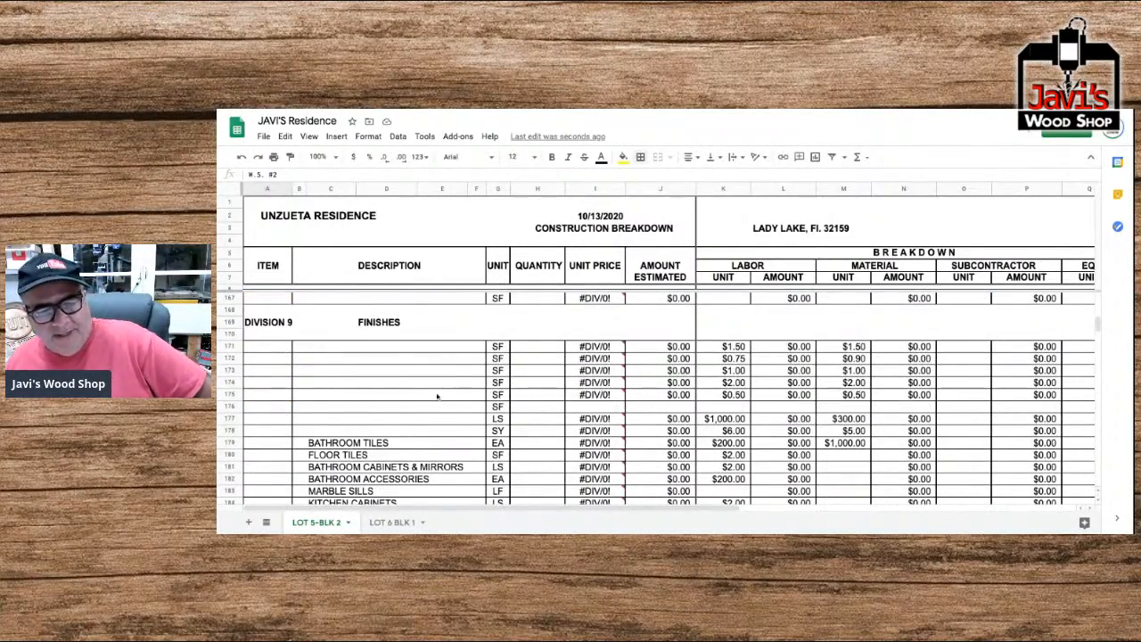
{"action": "scroll", "coordinate": [432, 395], "scroll_direction": "down", "scroll_amount": 10}
{"action": "scroll", "coordinate": [424, 395], "scroll_direction": "down", "scroll_amount": 5}
{"action": "scroll", "coordinate": [425, 395], "scroll_direction": "up", "scroll_amount": 2}
{"action": "scroll", "coordinate": [668, 397], "scroll_direction": "down", "scroll_amount": 6}
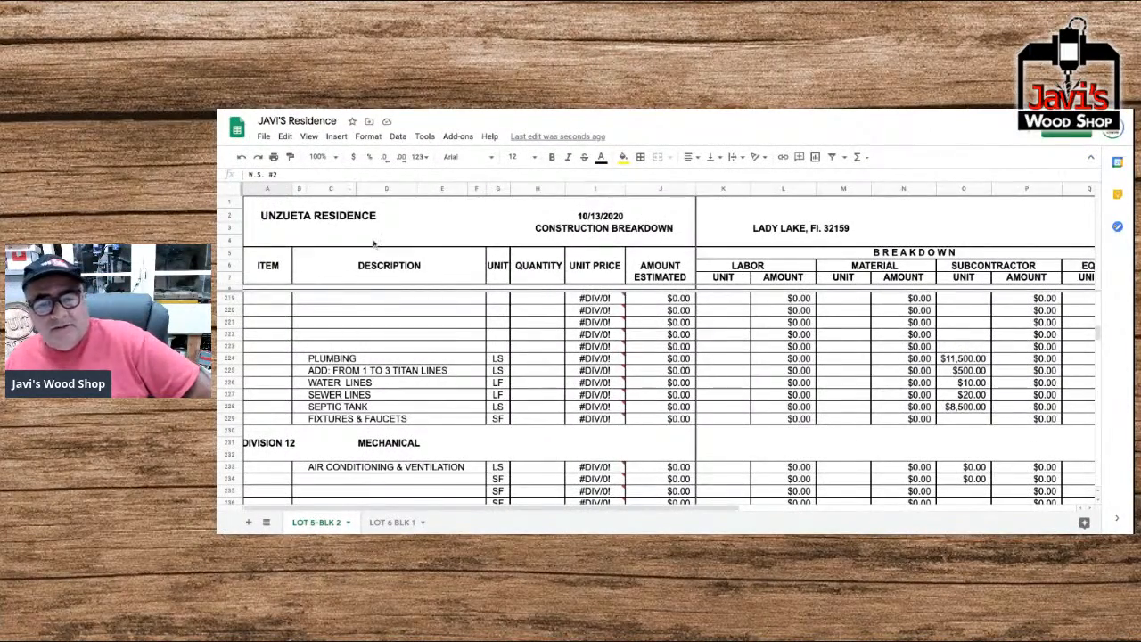
{"action": "scroll", "coordinate": [484, 282], "scroll_direction": "down", "scroll_amount": 3}
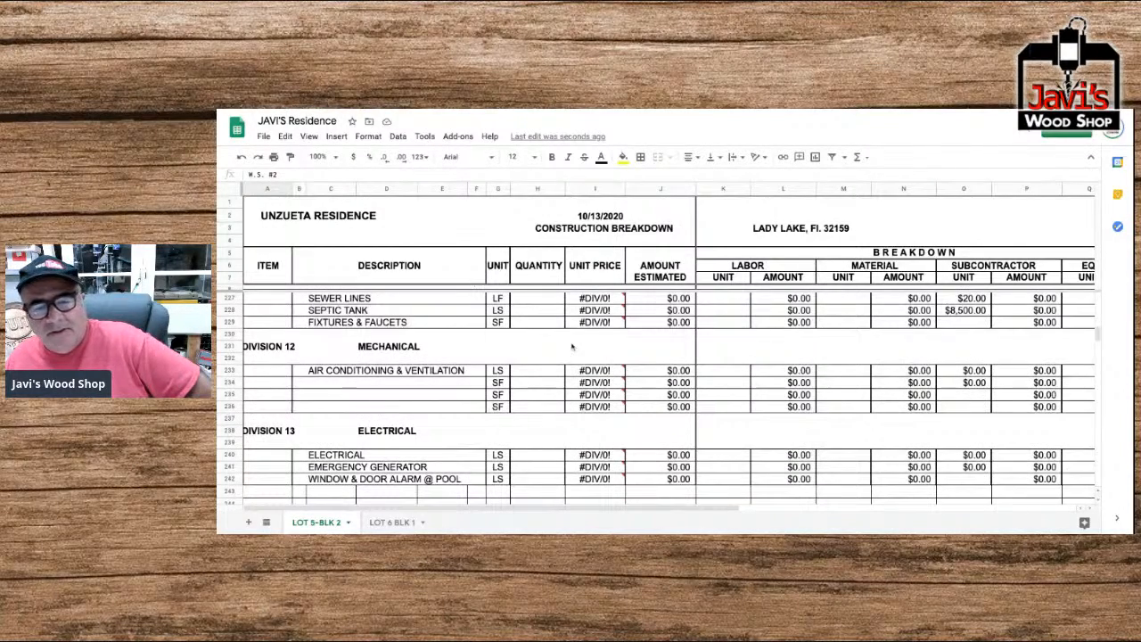
{"action": "scroll", "coordinate": [358, 434], "scroll_direction": "down", "scroll_amount": 2}
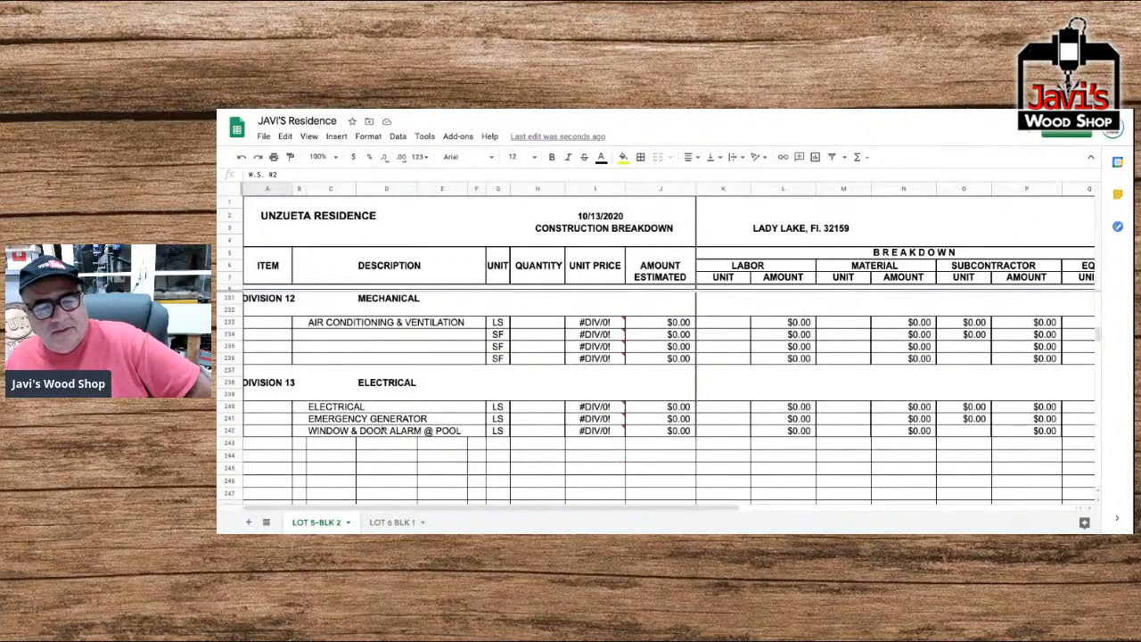
{"action": "scroll", "coordinate": [383, 431], "scroll_direction": "down", "scroll_amount": 2}
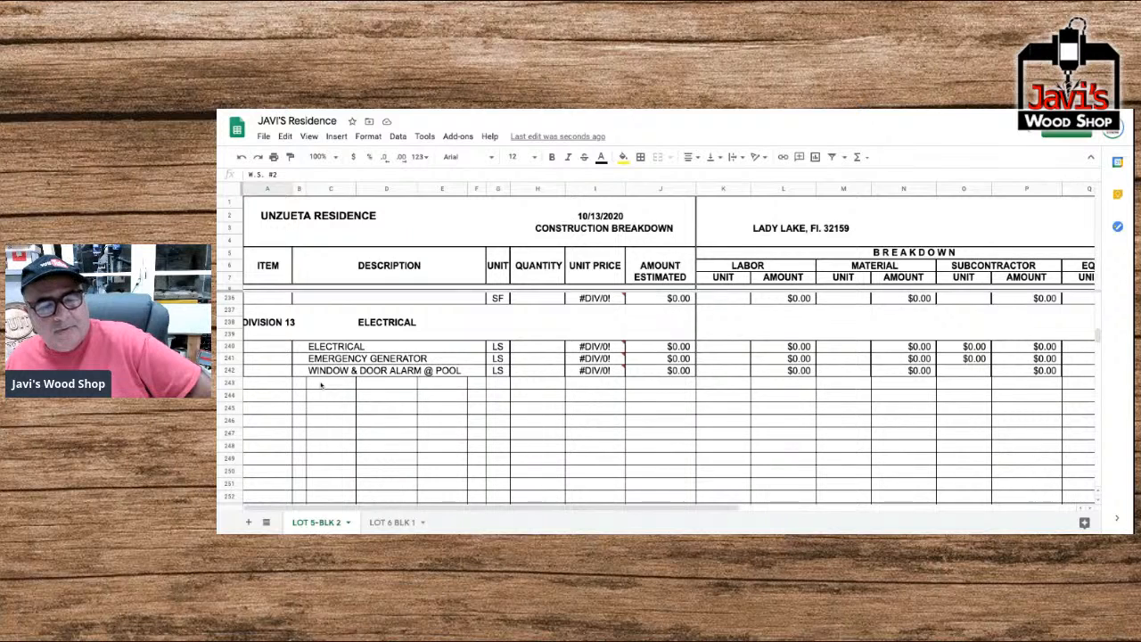
Clear all borders from the empty description cells B243 to F256 below the Electrical items.
{"action": "left_click", "coordinate": [321, 384]}
{"action": "left_click", "coordinate": [295, 385]}
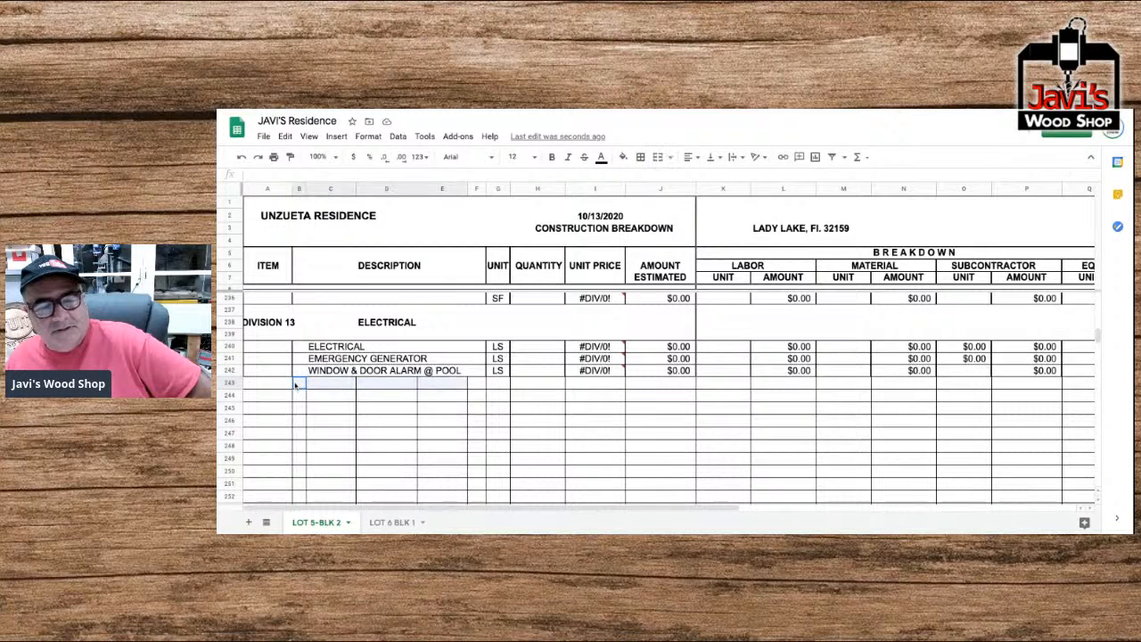
{"action": "left_click_drag", "start_coordinate": [295, 384], "coordinate": [481, 389]}
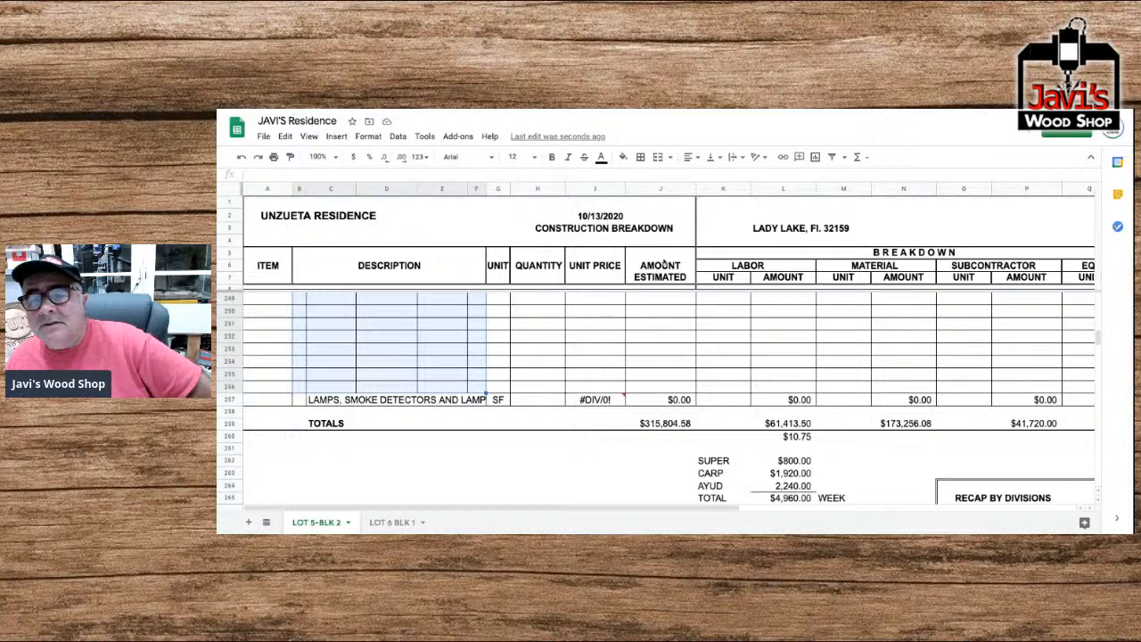
{"action": "left_click", "coordinate": [641, 158]}
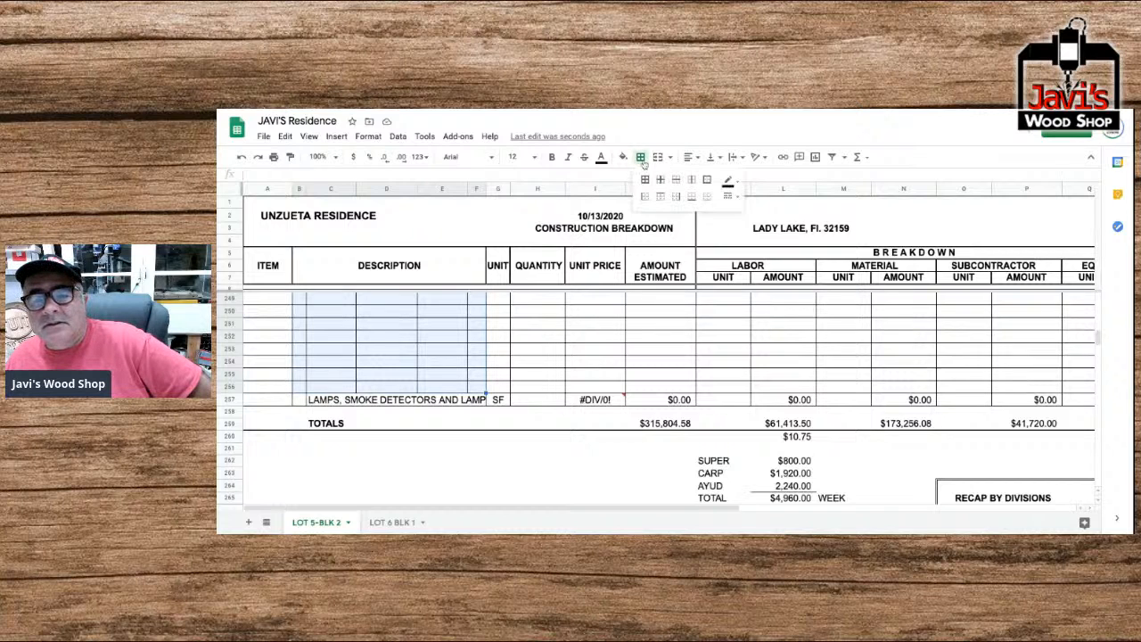
{"action": "left_click", "coordinate": [706, 197]}
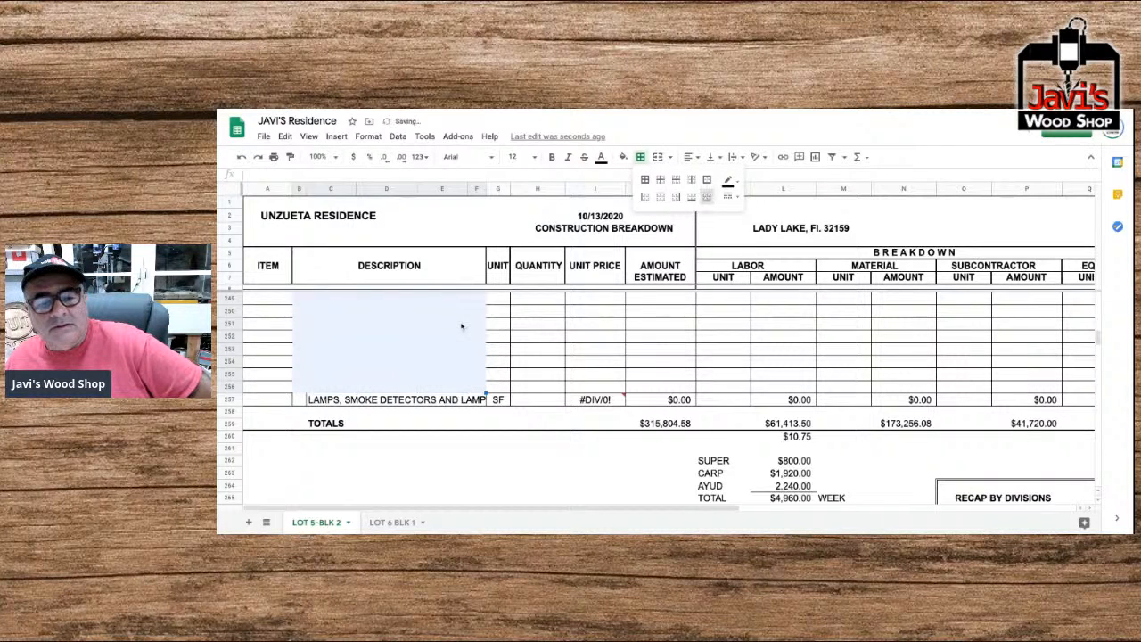
Apply horizontal and outer borders to the empty description cells B243 to F256.
{"action": "scroll", "coordinate": [461, 326], "scroll_direction": "up", "scroll_amount": 4}
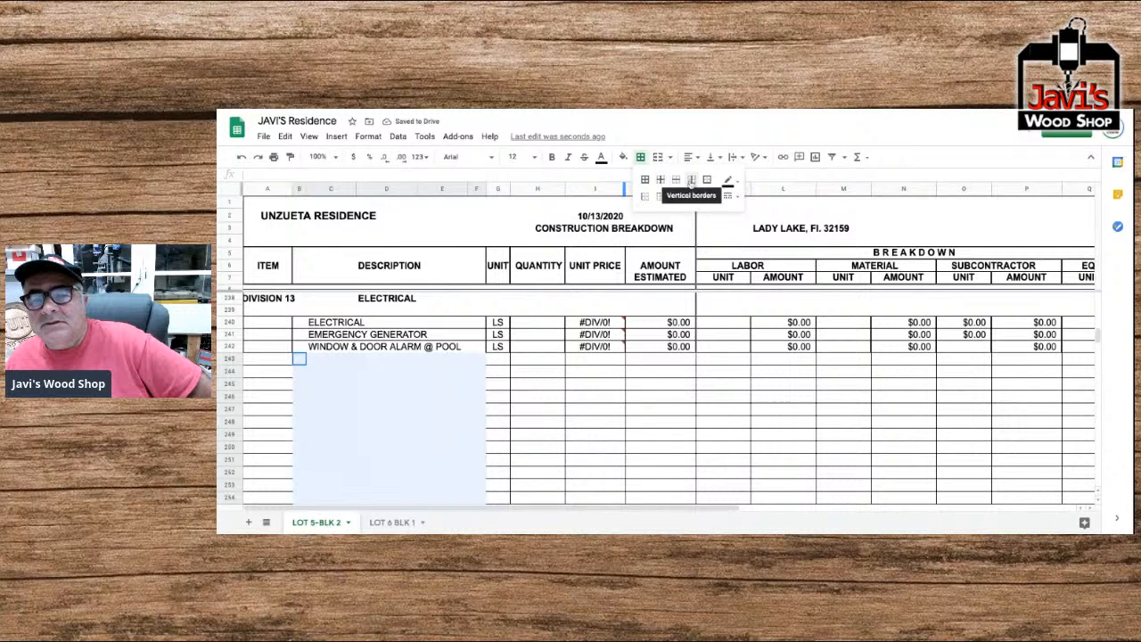
{"action": "left_click", "coordinate": [677, 180]}
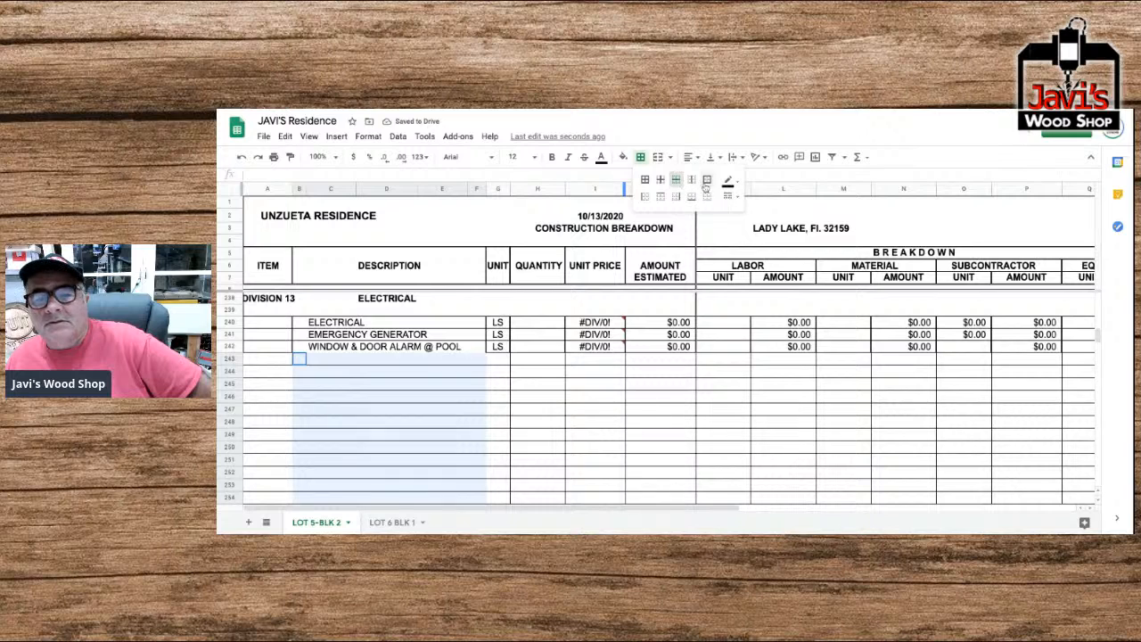
{"action": "left_click", "coordinate": [706, 181]}
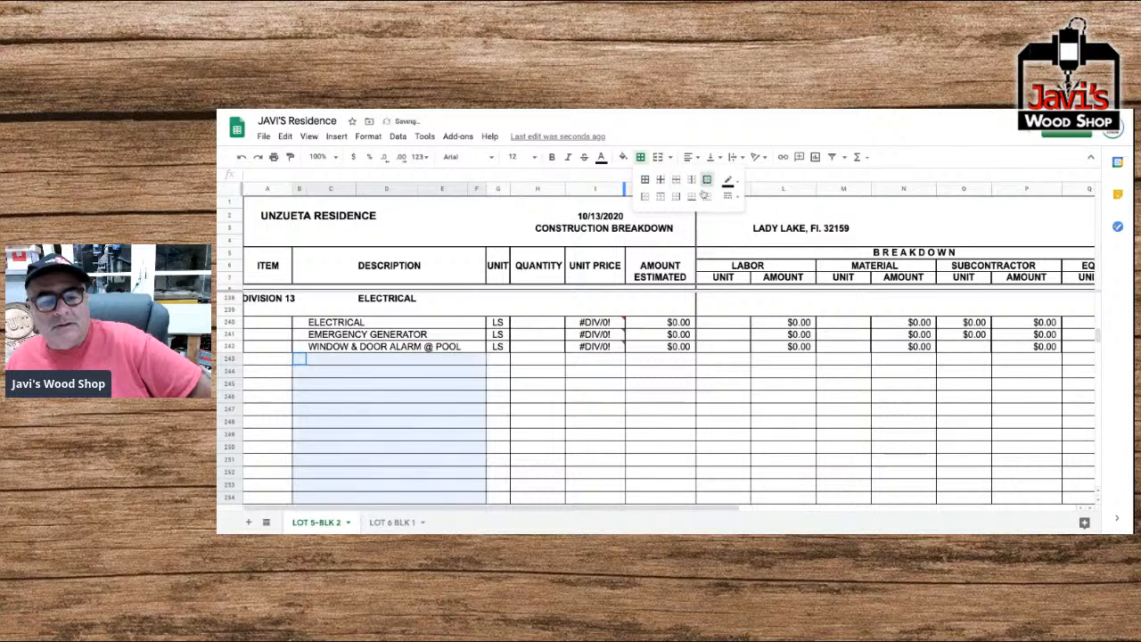
{"action": "left_click", "coordinate": [495, 398]}
Clear the borders of description cells B257 to F257 in the lamps and smoke detectors row, and give them outer borders only.
{"action": "scroll", "coordinate": [465, 389], "scroll_direction": "down", "scroll_amount": 3}
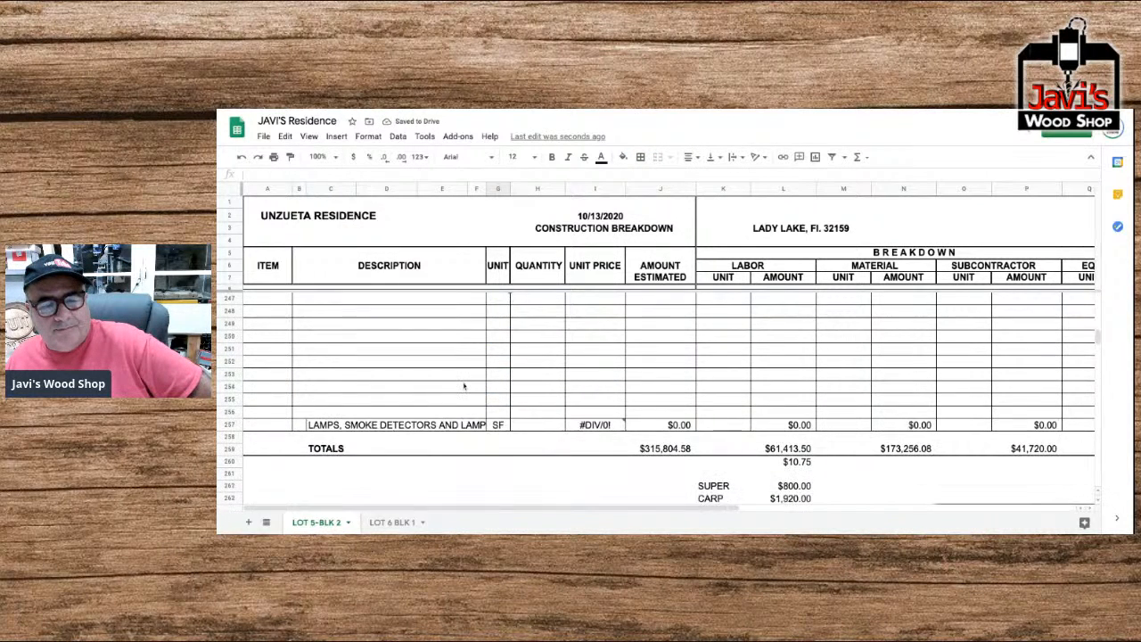
{"action": "scroll", "coordinate": [463, 386], "scroll_direction": "up", "scroll_amount": 1}
{"action": "left_click", "coordinate": [301, 463]}
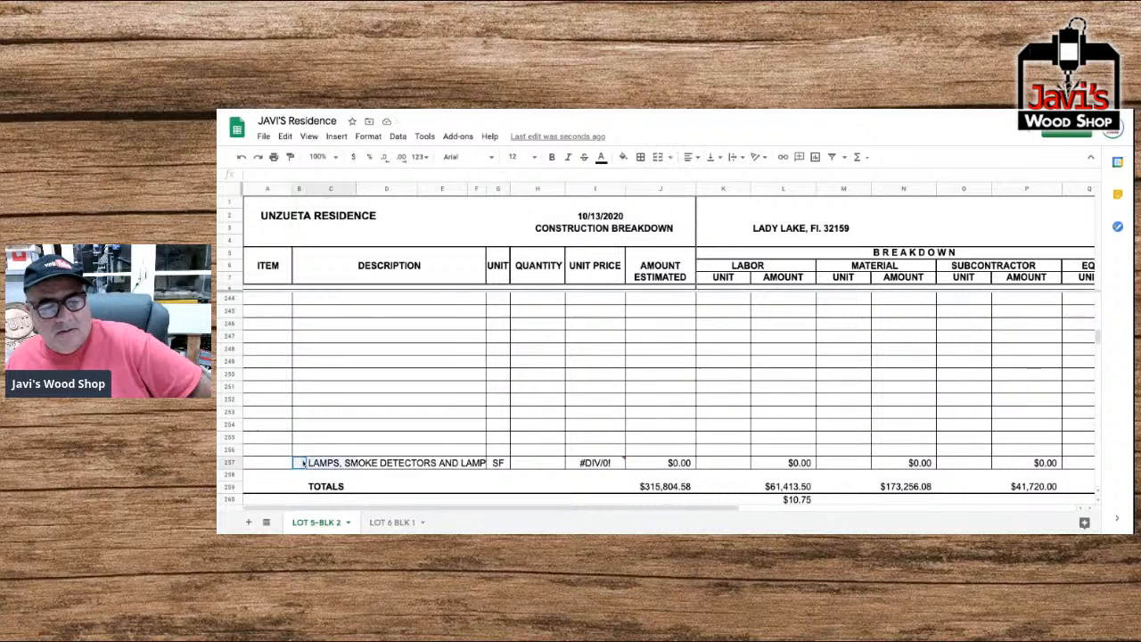
{"action": "left_click", "coordinate": [299, 463]}
{"action": "left_click_drag", "start_coordinate": [299, 464], "coordinate": [483, 462]}
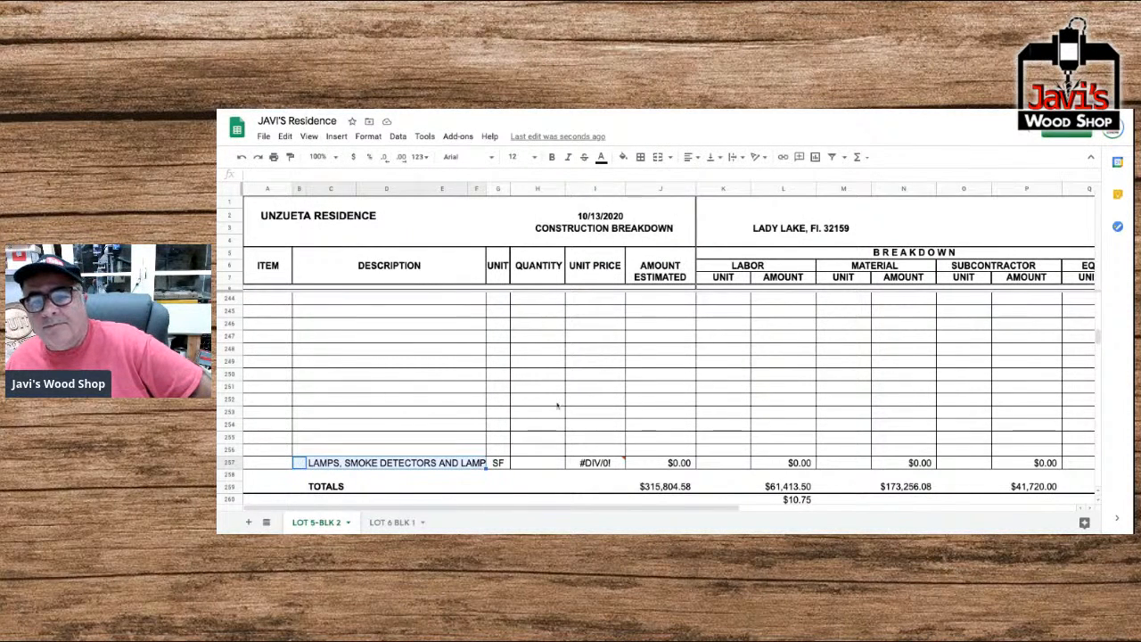
{"action": "left_click", "coordinate": [643, 158]}
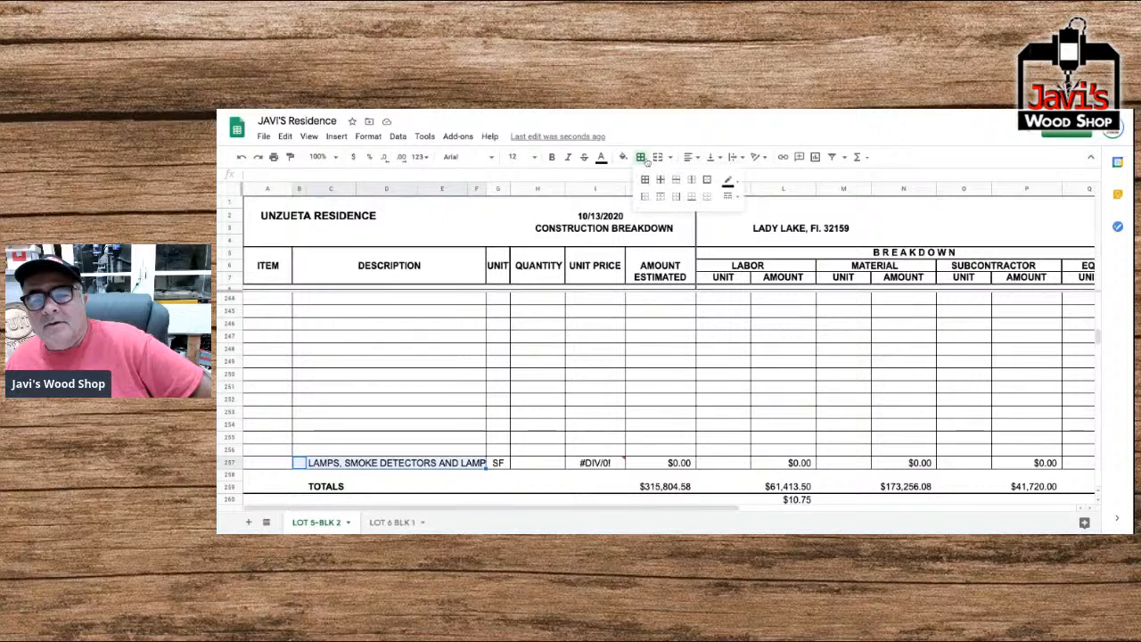
{"action": "left_click", "coordinate": [707, 197]}
{"action": "left_click", "coordinate": [641, 160]}
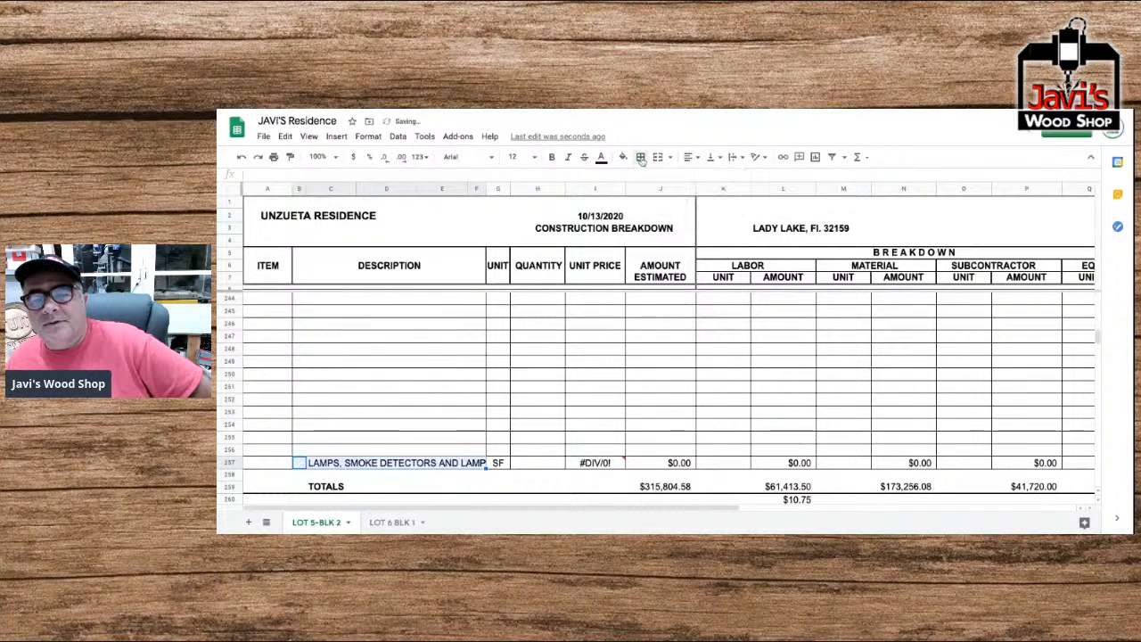
{"action": "left_click", "coordinate": [641, 159]}
{"action": "left_click", "coordinate": [705, 181]}
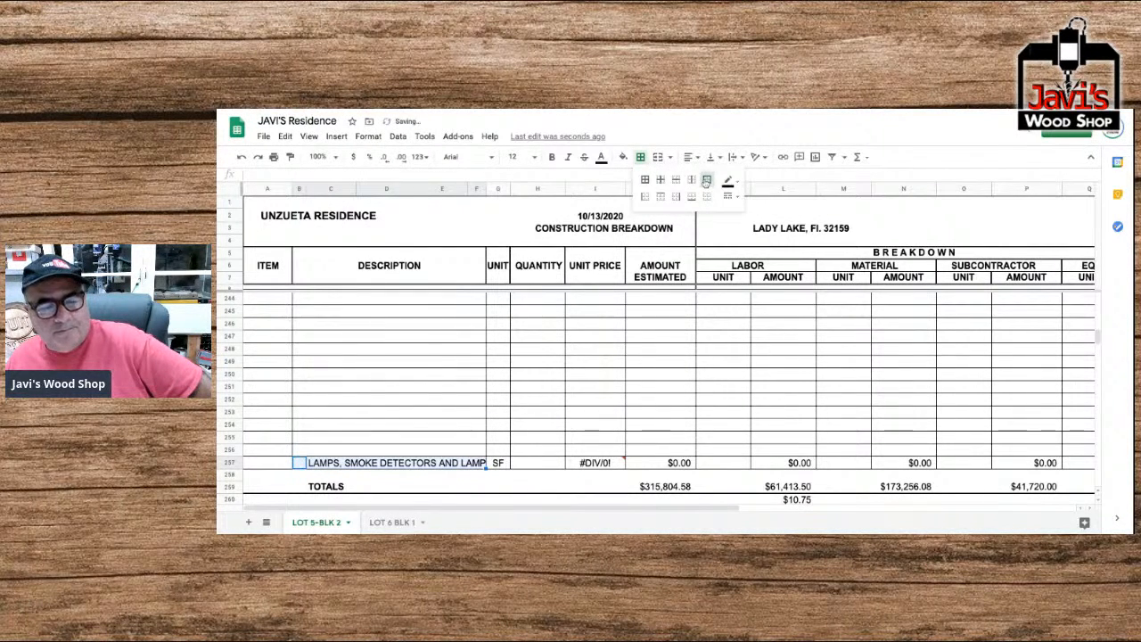
{"action": "left_click", "coordinate": [410, 349]}
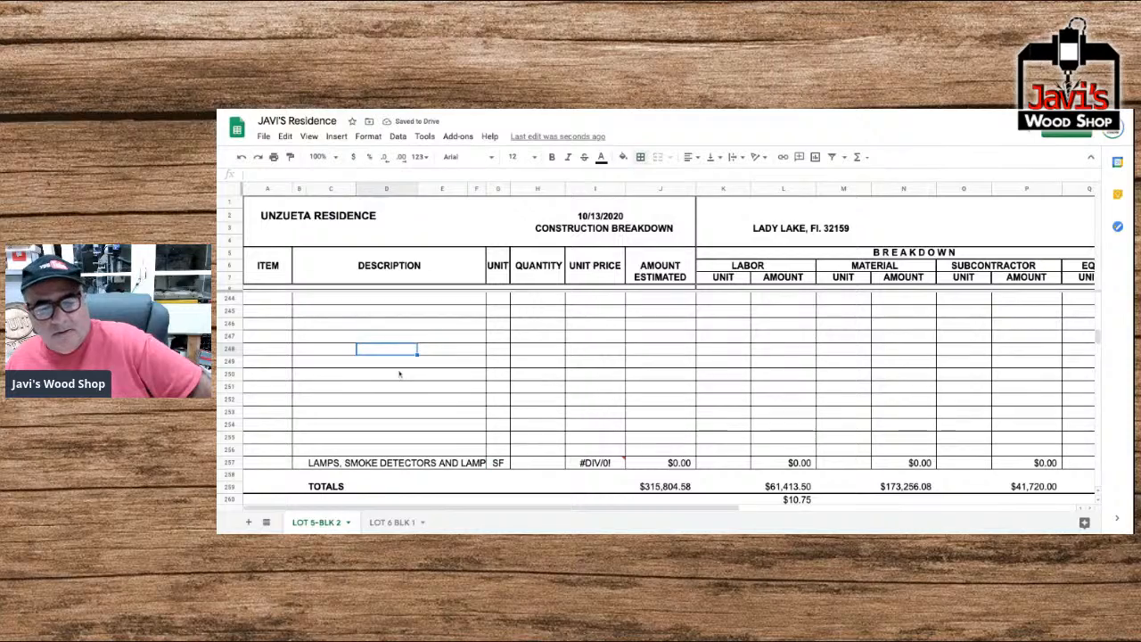
{"action": "scroll", "coordinate": [392, 386], "scroll_direction": "up", "scroll_amount": 1}
{"action": "scroll", "coordinate": [394, 391], "scroll_direction": "down", "scroll_amount": 1}
{"action": "scroll", "coordinate": [394, 391], "scroll_direction": "up", "scroll_amount": 2}
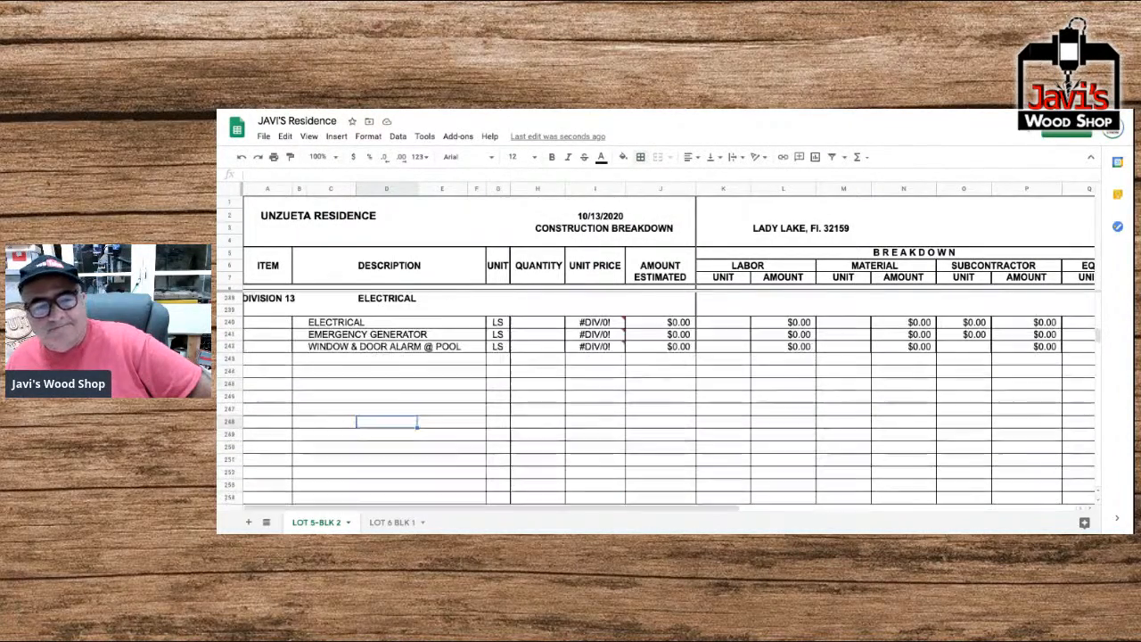
Enter a quantity of 1 and a material unit cost of $10,000 for Air Conditioning & Ventilation in the Mechanical division.
{"action": "scroll", "coordinate": [394, 391], "scroll_direction": "up", "scroll_amount": 2}
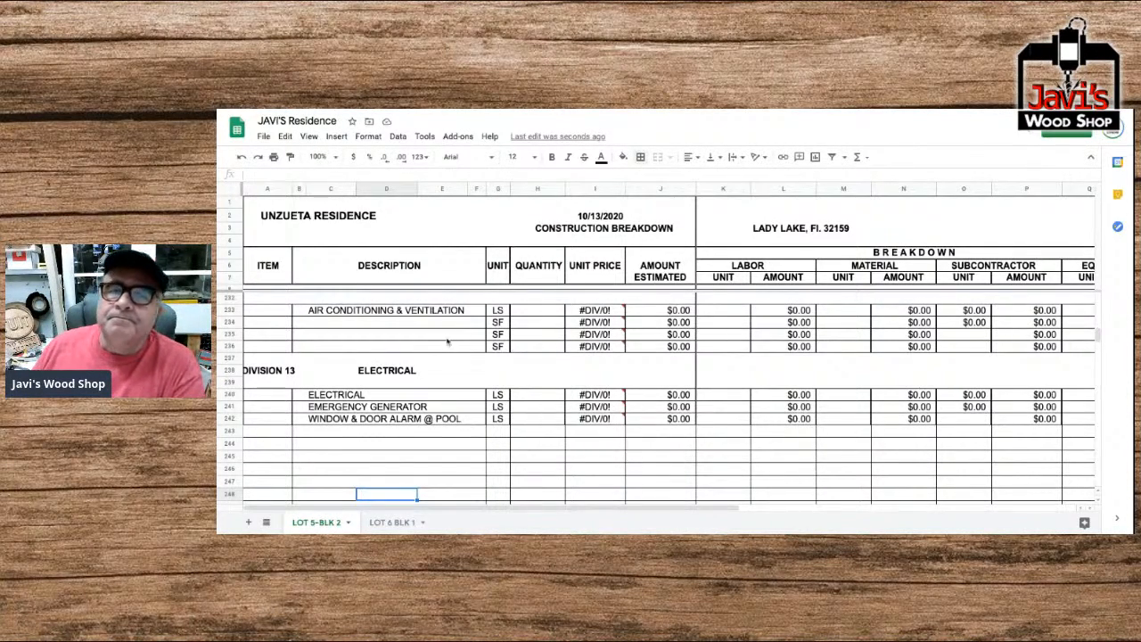
{"action": "scroll", "coordinate": [449, 342], "scroll_direction": "up", "scroll_amount": 1}
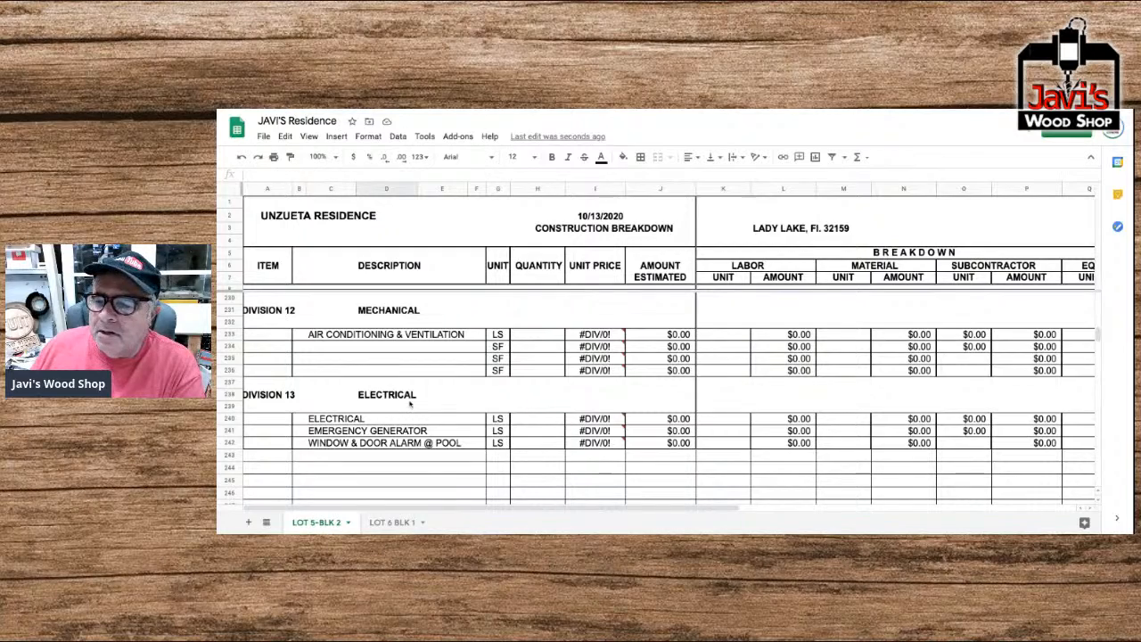
{"action": "scroll", "coordinate": [410, 404], "scroll_direction": "up", "scroll_amount": 1}
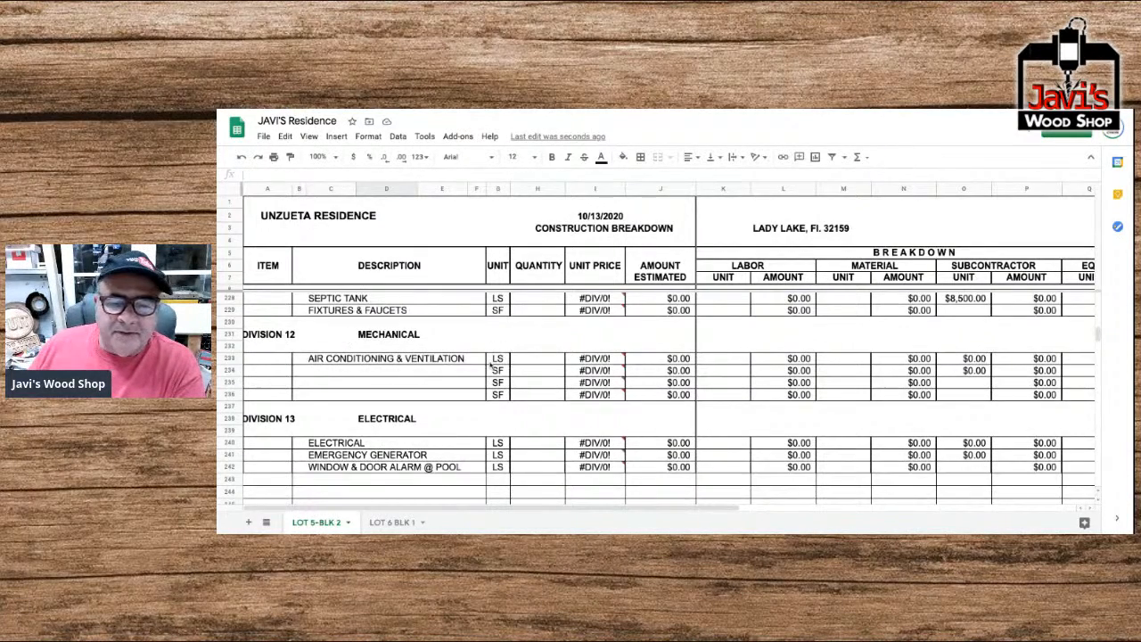
{"action": "left_click", "coordinate": [541, 362]}
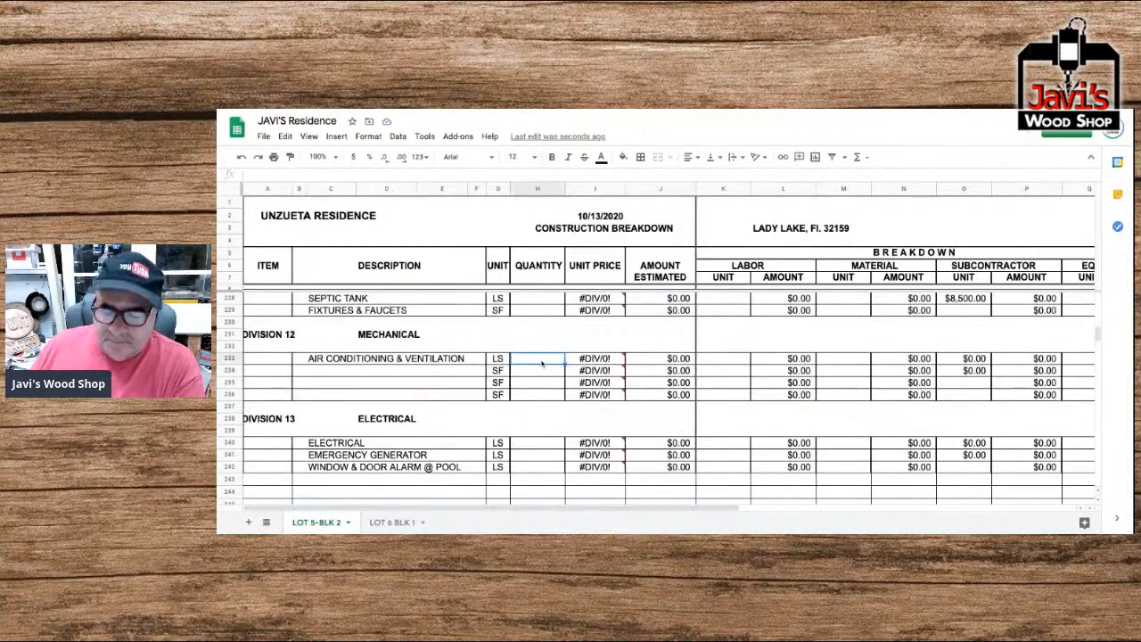
{"action": "type", "text": "1"}
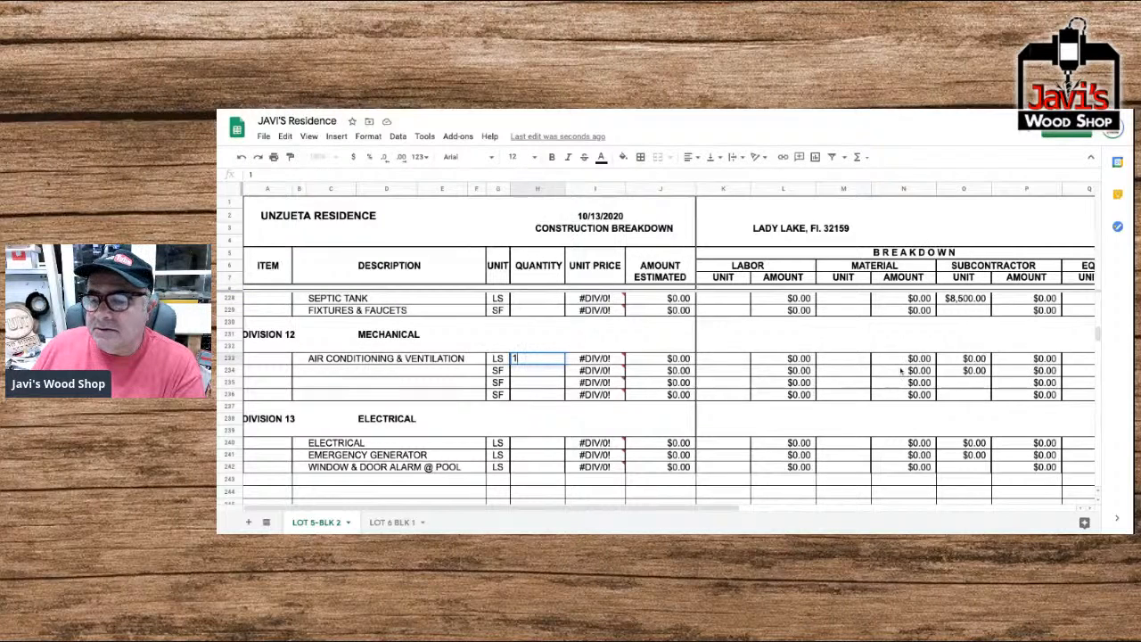
{"action": "left_click", "coordinate": [846, 361]}
{"action": "type", "text": "10000"}
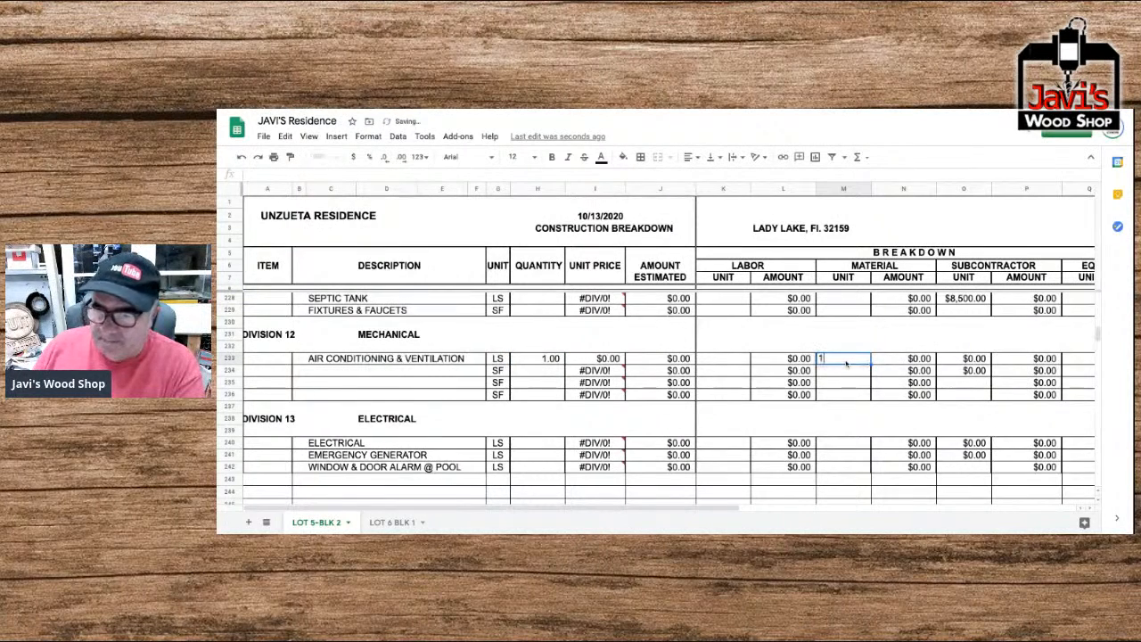
{"action": "key", "text": "Return"}
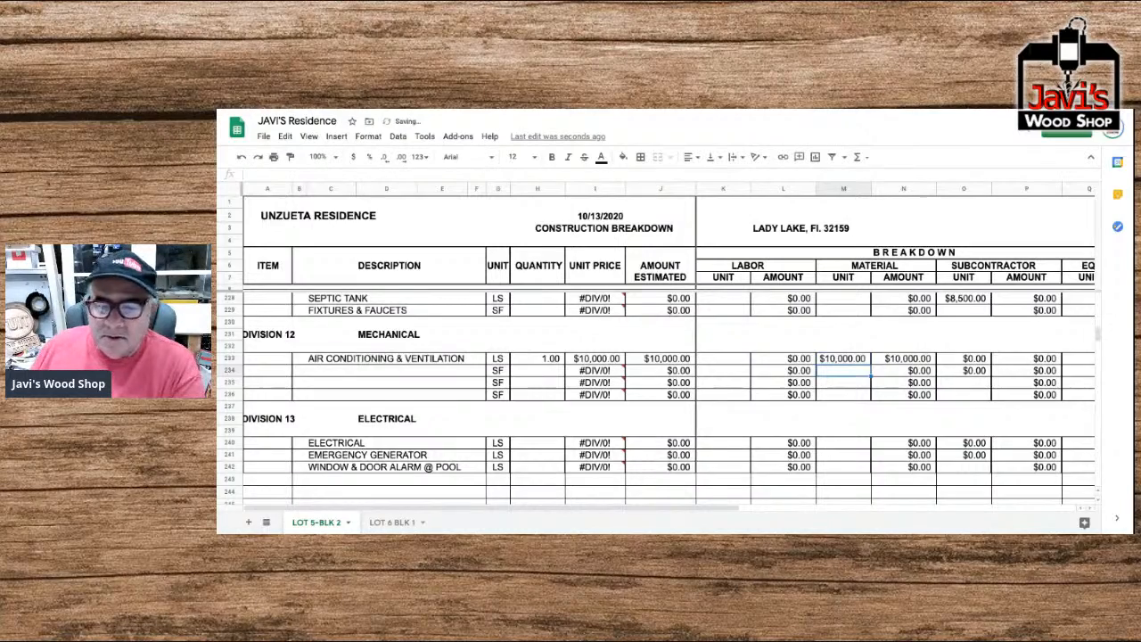
Enter a quantity of 1 and a material unit cost of $3,000 for the Electrical item in Division 13.
{"action": "scroll", "coordinate": [774, 369], "scroll_direction": "down", "scroll_amount": 3}
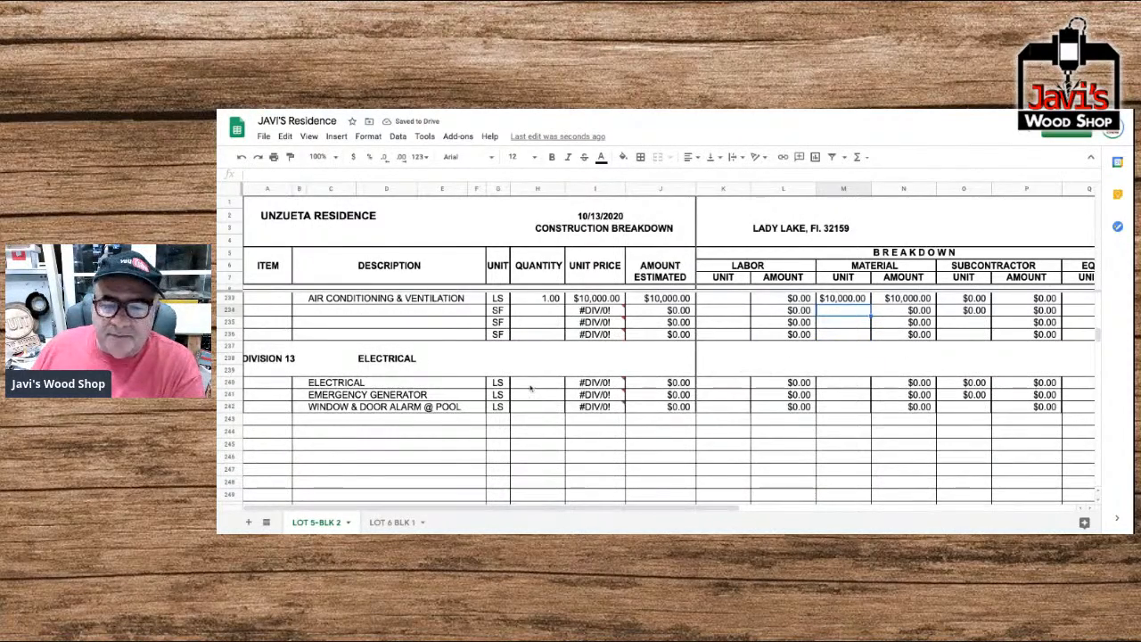
{"action": "left_click", "coordinate": [544, 386]}
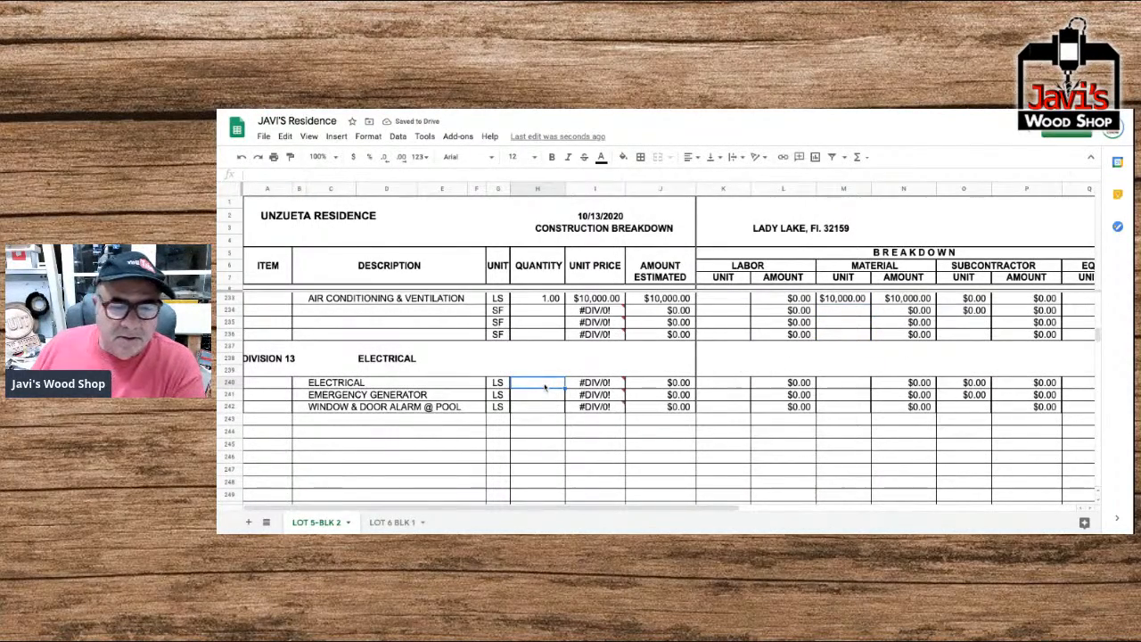
{"action": "type", "text": "1"}
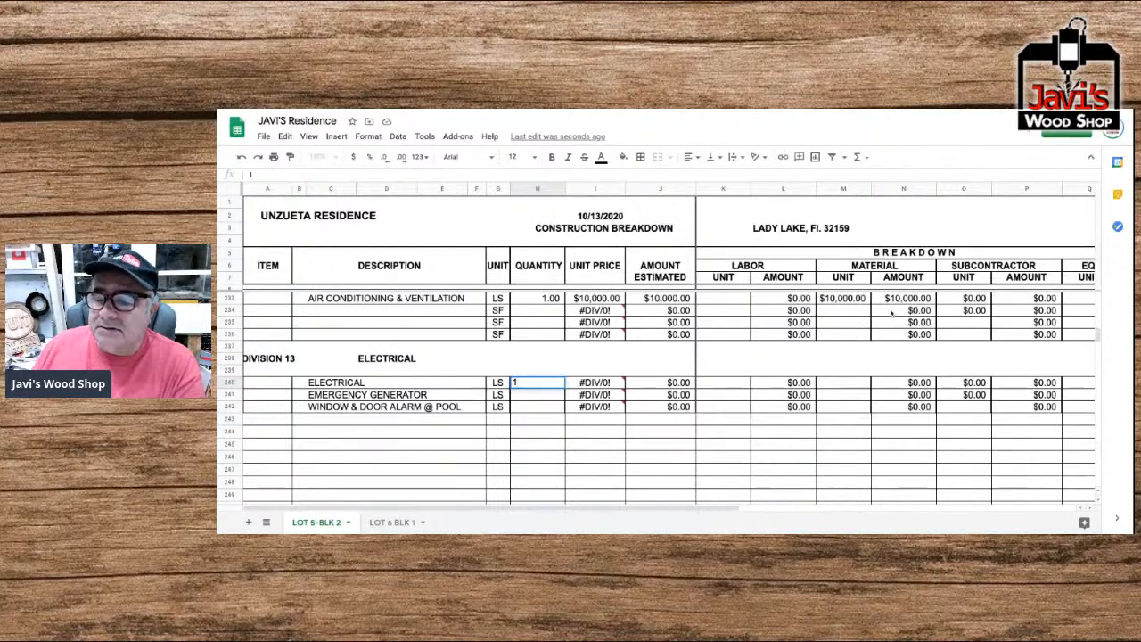
{"action": "left_click", "coordinate": [854, 386]}
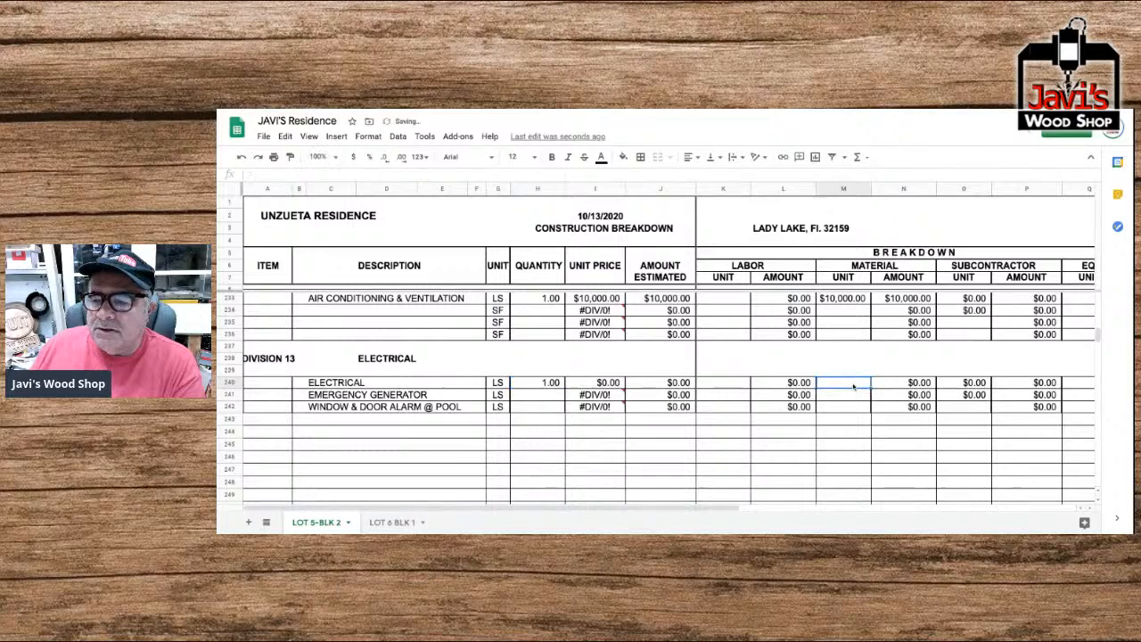
{"action": "type", "text": "4000"}
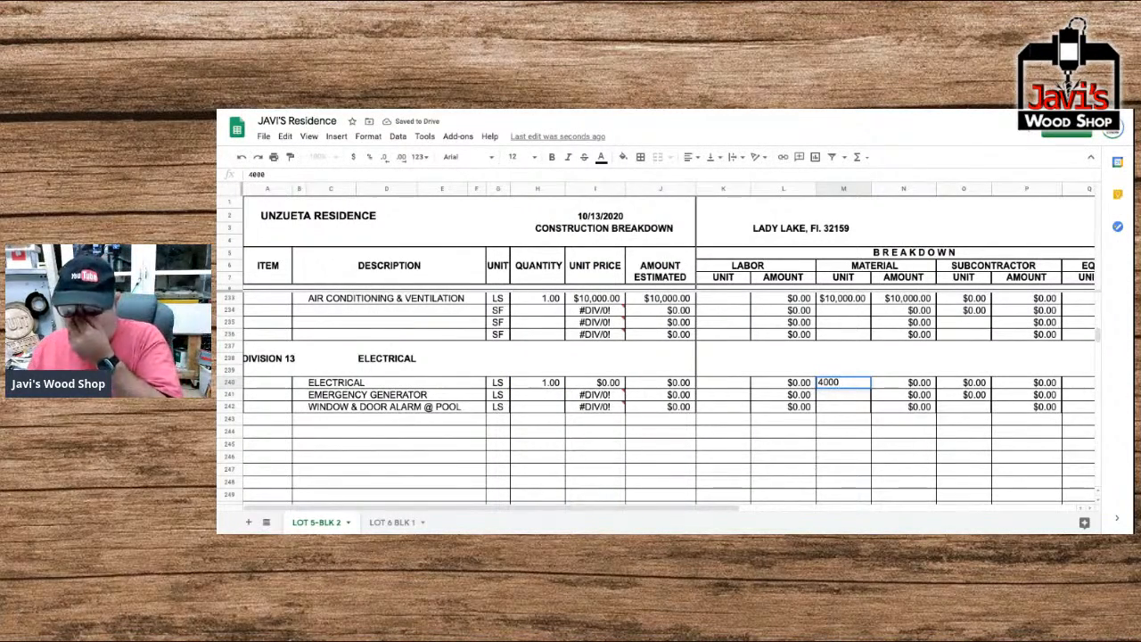
{"action": "key", "text": "BackSpace"}
{"action": "key", "text": "BackSpace"}
{"action": "key", "text": "BackSpace"}
{"action": "key", "text": "BackSpace"}
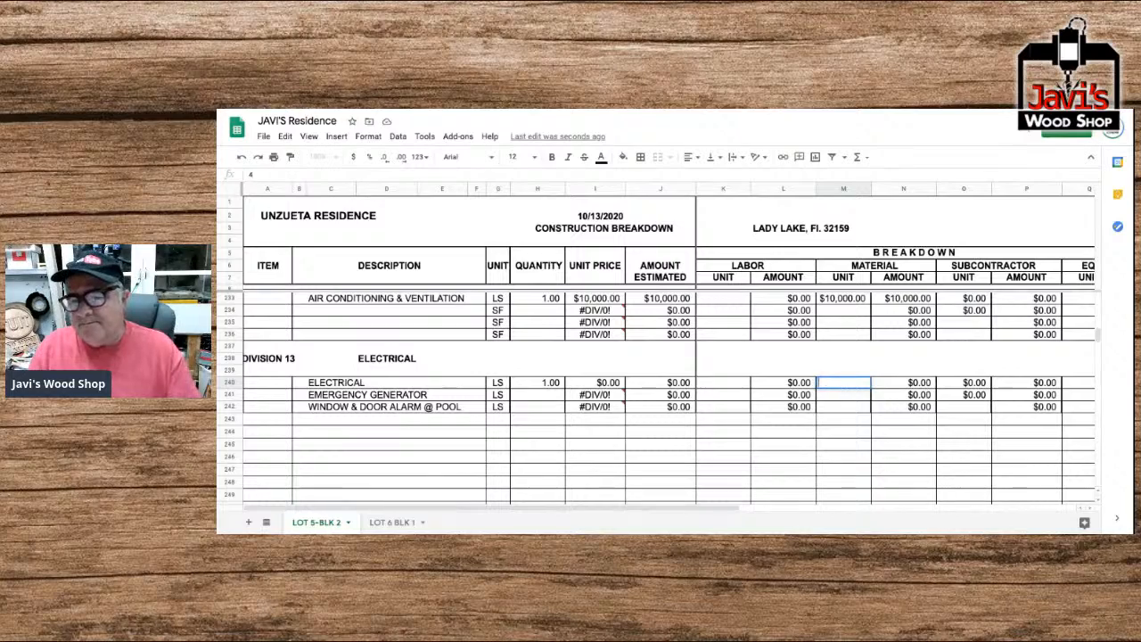
{"action": "type", "text": "3000"}
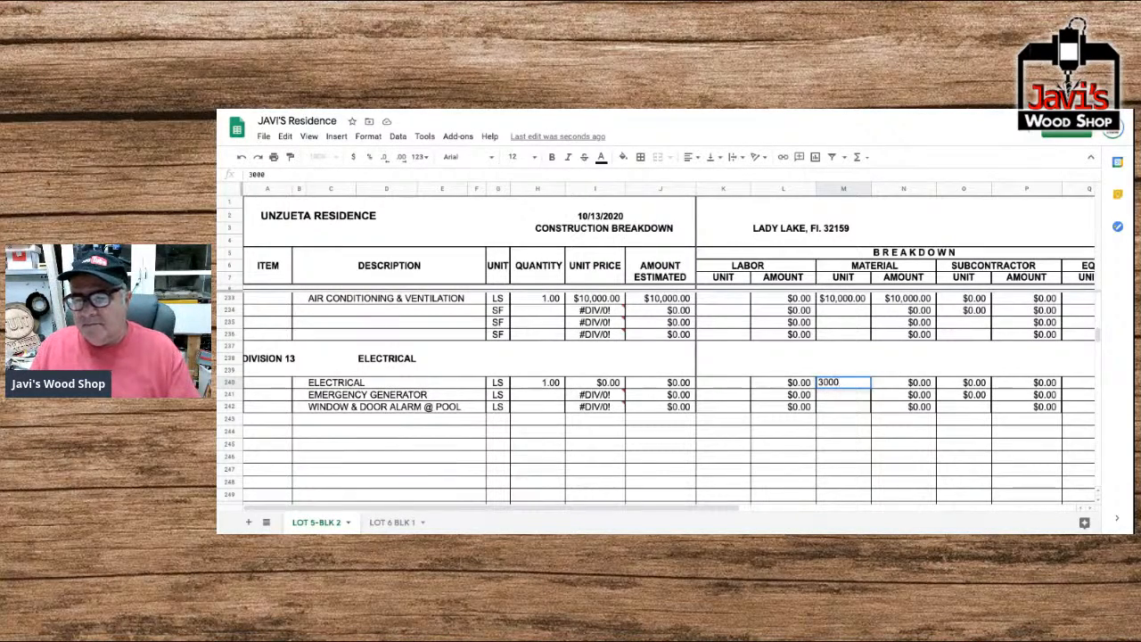
{"action": "key", "text": "Return"}
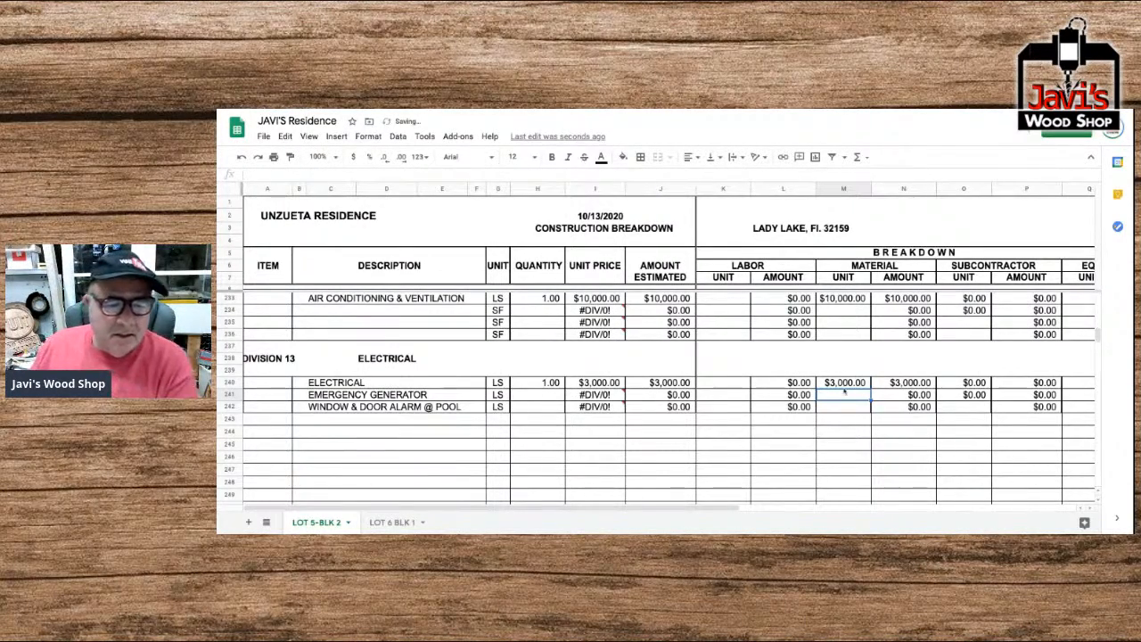
Set the quantity of the lump-sum Plumbing item in Division 11 to 1.
{"action": "scroll", "coordinate": [797, 389], "scroll_direction": "down", "scroll_amount": 6}
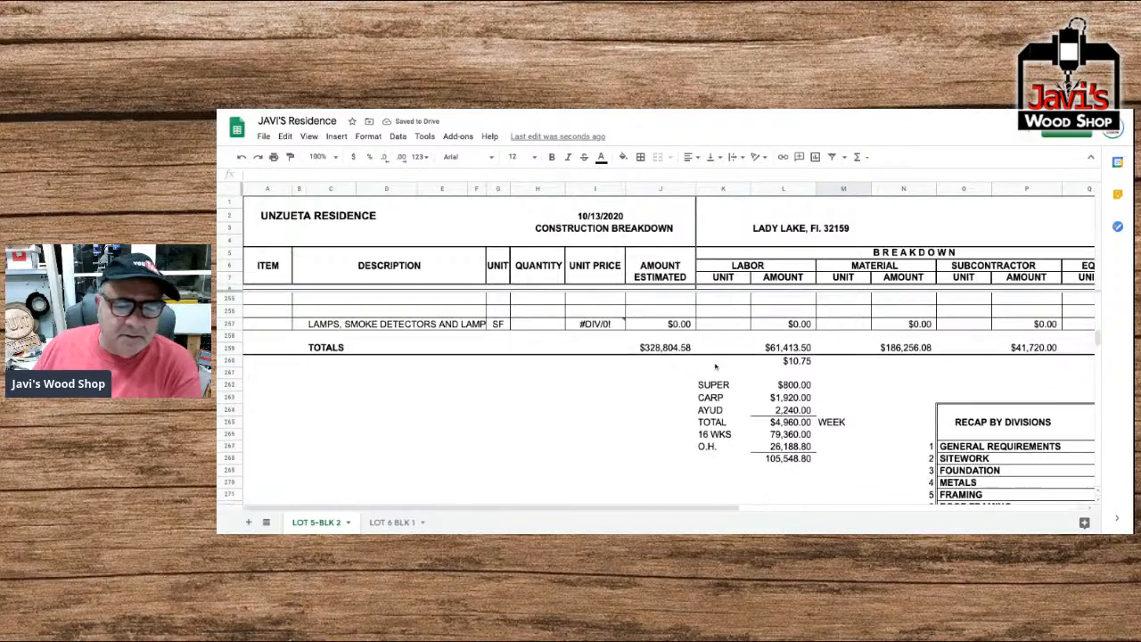
{"action": "scroll", "coordinate": [715, 365], "scroll_direction": "up", "scroll_amount": 10}
{"action": "scroll", "coordinate": [715, 366], "scroll_direction": "up", "scroll_amount": 5}
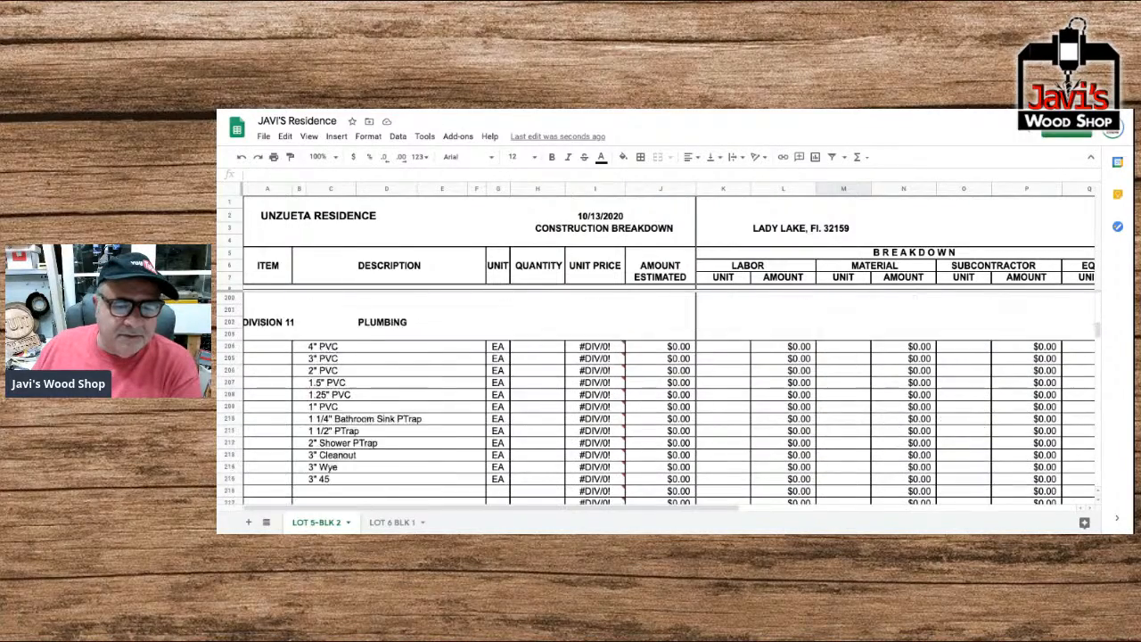
{"action": "scroll", "coordinate": [588, 392], "scroll_direction": "down", "scroll_amount": 6}
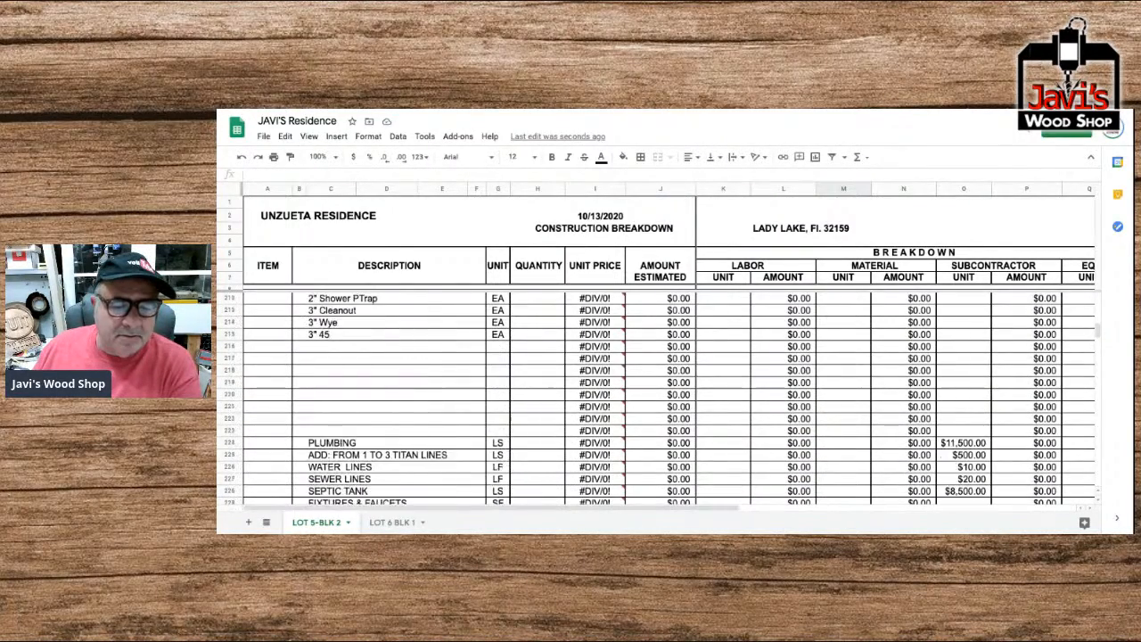
{"action": "left_click", "coordinate": [532, 431]}
{"action": "type", "text": "1"}
{"action": "key", "text": "Return"}
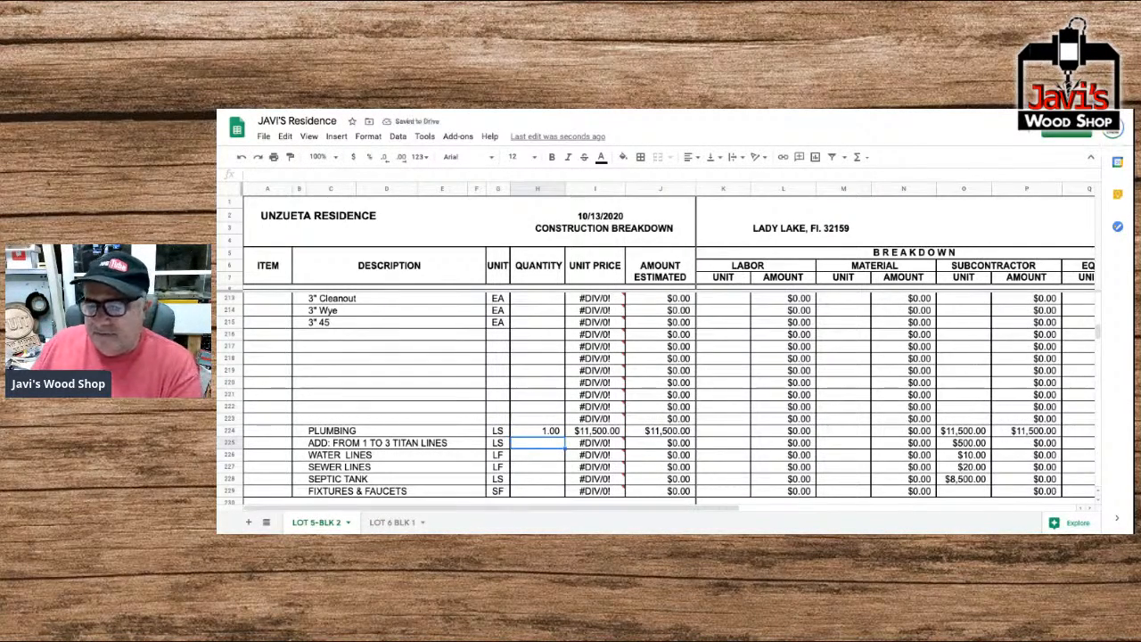
Review the Plumbing, Mechanical and Electrical rows, the overall totals and the recap by divisions.
{"action": "scroll", "coordinate": [540, 408], "scroll_direction": "up", "scroll_amount": 1}
{"action": "scroll", "coordinate": [541, 409], "scroll_direction": "up", "scroll_amount": 9}
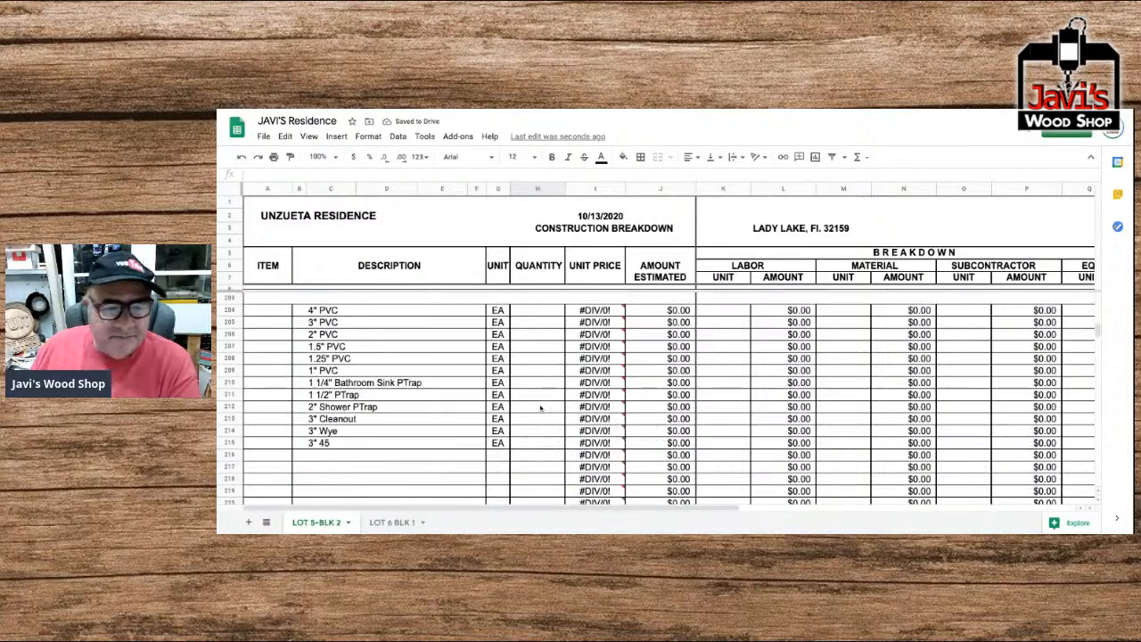
{"action": "scroll", "coordinate": [540, 408], "scroll_direction": "down", "scroll_amount": 13}
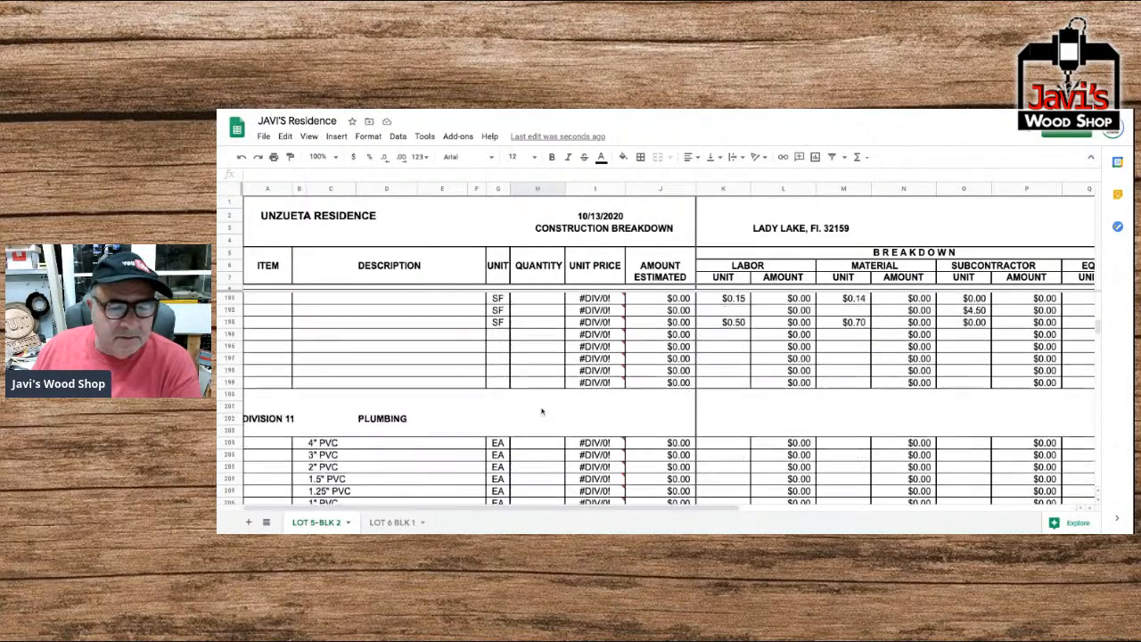
{"action": "scroll", "coordinate": [542, 411], "scroll_direction": "down", "scroll_amount": 1}
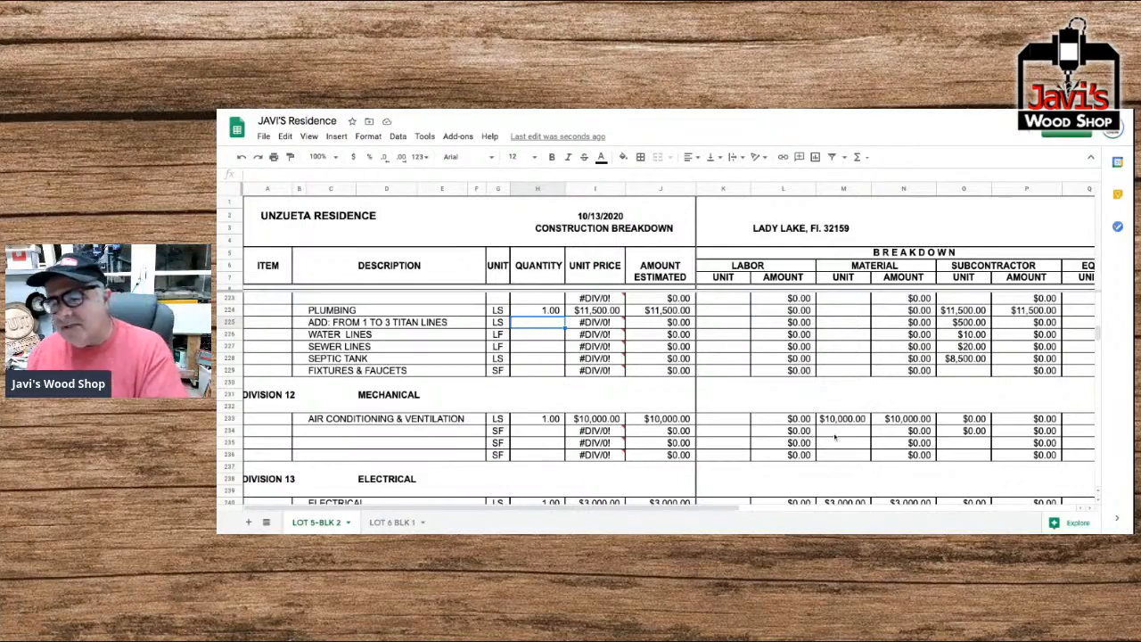
{"action": "scroll", "coordinate": [808, 433], "scroll_direction": "down", "scroll_amount": 5}
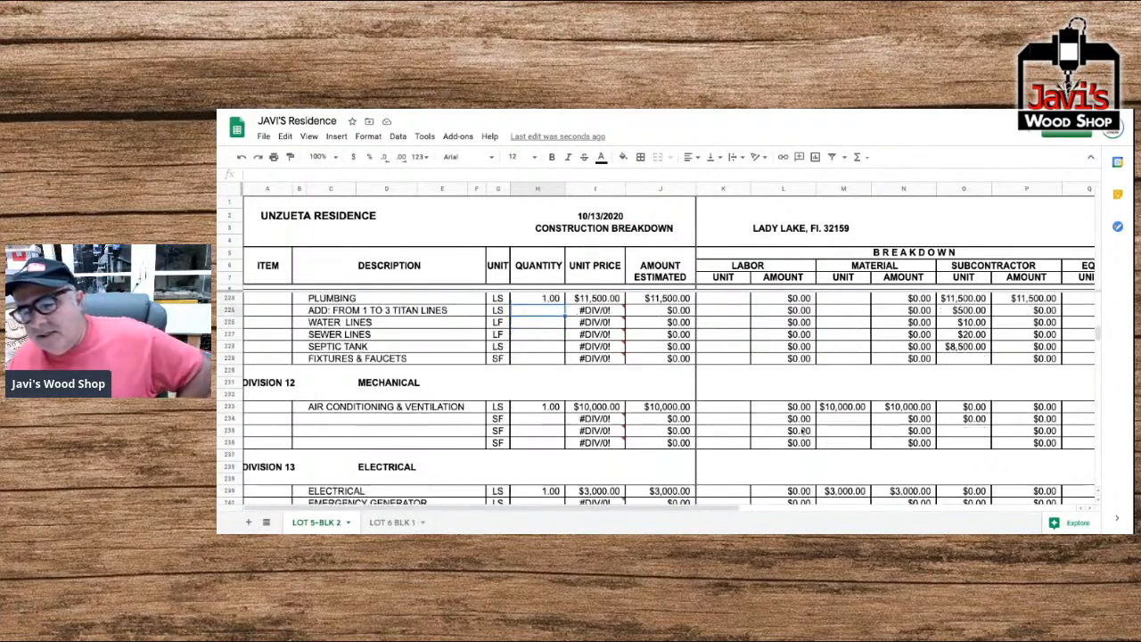
{"action": "scroll", "coordinate": [789, 422], "scroll_direction": "down", "scroll_amount": 4}
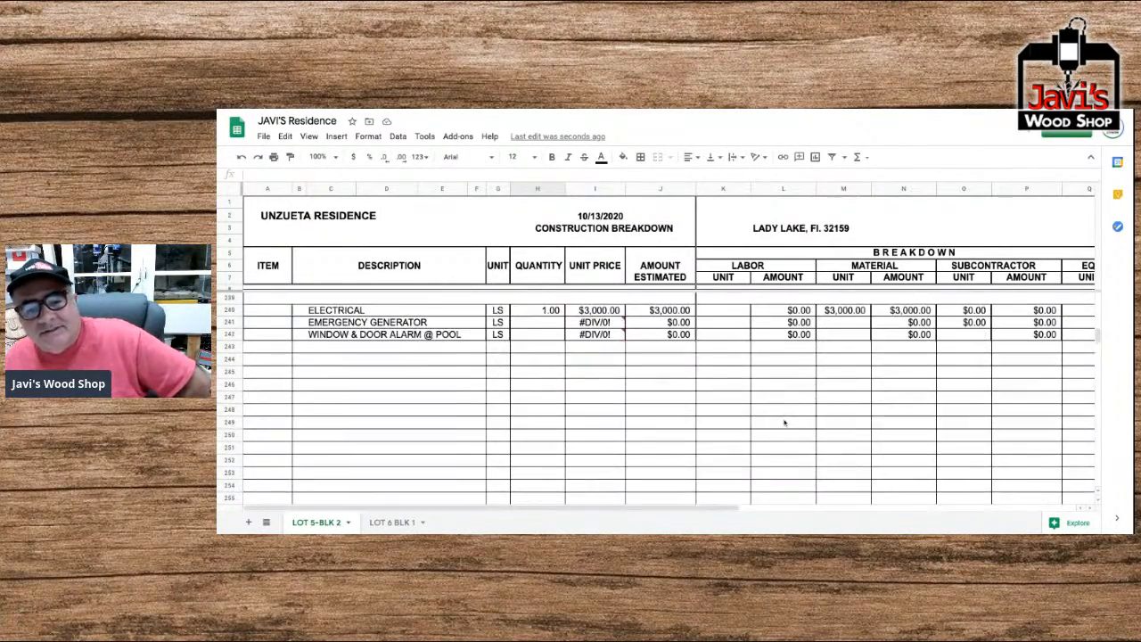
{"action": "scroll", "coordinate": [781, 424], "scroll_direction": "down", "scroll_amount": 2}
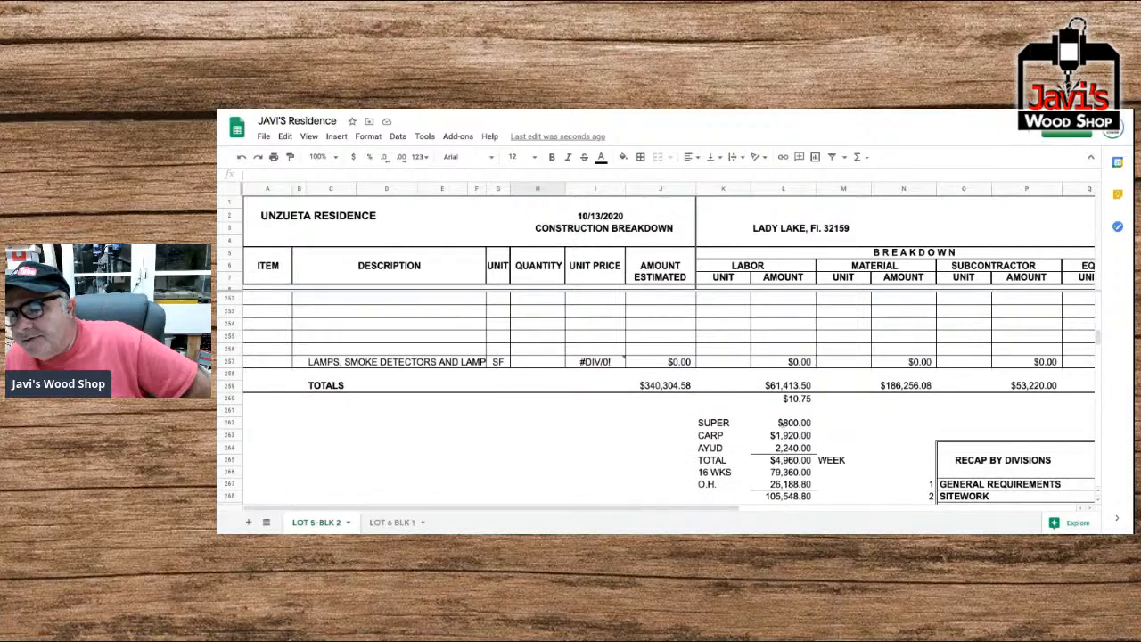
{"action": "scroll", "coordinate": [669, 357], "scroll_direction": "right", "scroll_amount": 5}
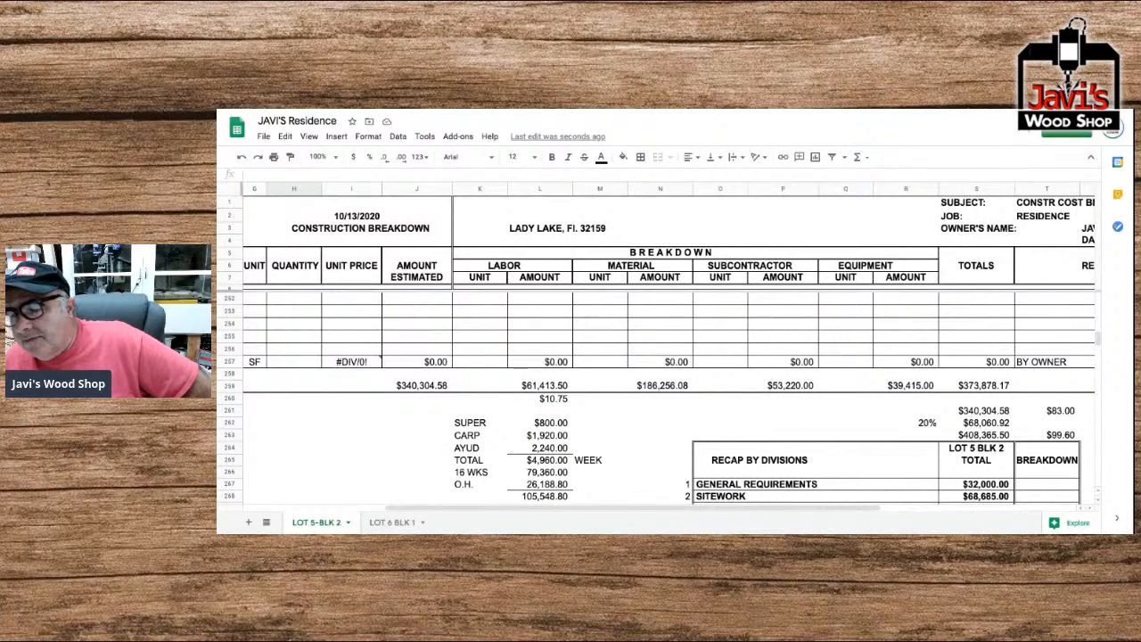
{"action": "scroll", "coordinate": [669, 356], "scroll_direction": "right", "scroll_amount": 3}
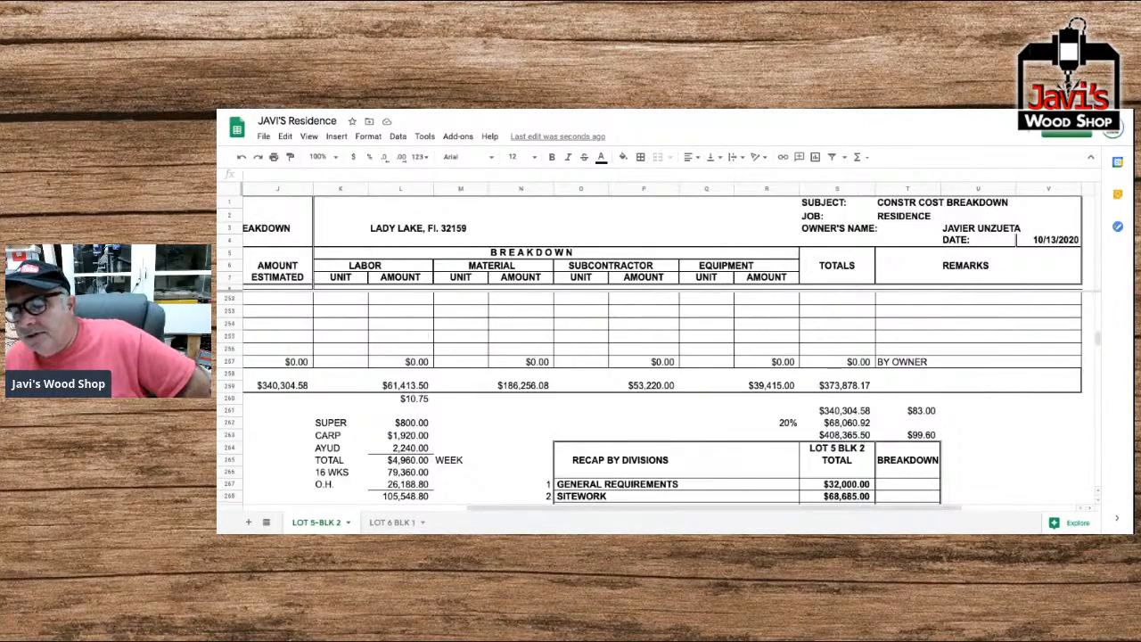
{"action": "scroll", "coordinate": [669, 357], "scroll_direction": "down", "scroll_amount": 4}
{"action": "scroll", "coordinate": [669, 397], "scroll_direction": "down", "scroll_amount": 1}
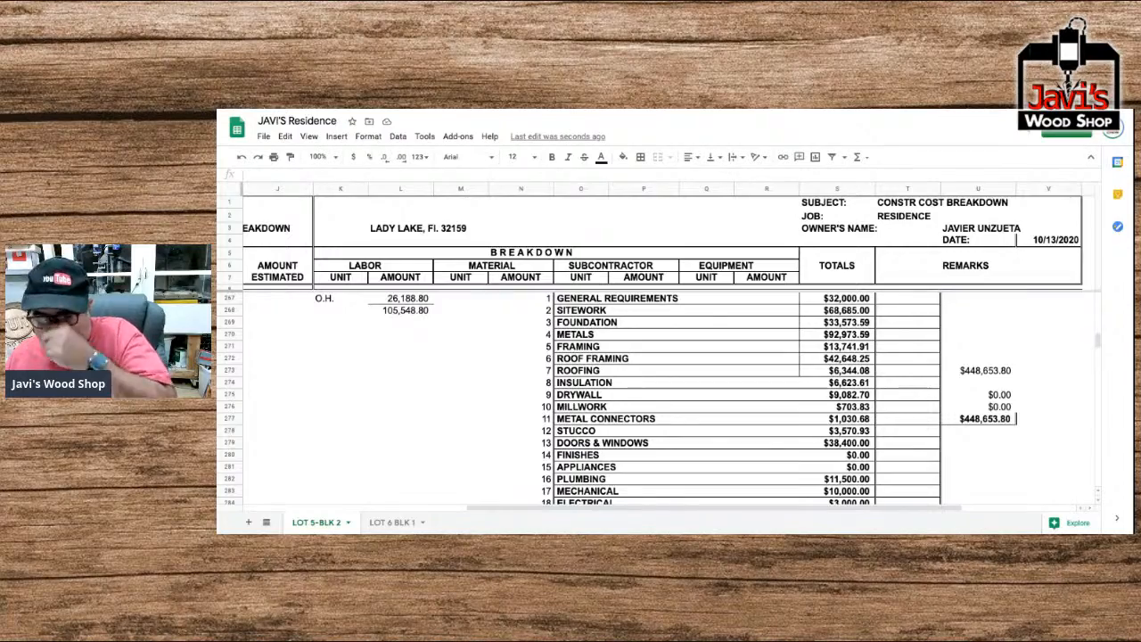
Set the Labor Factor in the remarks area above the first division to 0.
{"action": "scroll", "coordinate": [669, 396], "scroll_direction": "up", "scroll_amount": 20}
{"action": "scroll", "coordinate": [668, 397], "scroll_direction": "right", "scroll_amount": 3}
{"action": "scroll", "coordinate": [660, 399], "scroll_direction": "up", "scroll_amount": 20}
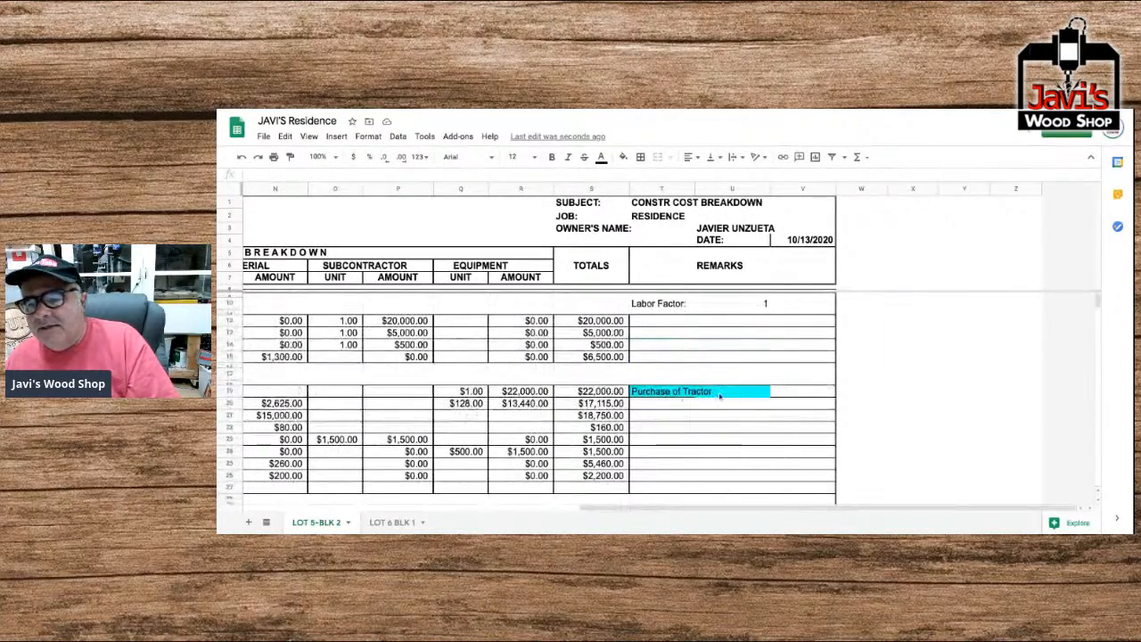
{"action": "left_click", "coordinate": [765, 303]}
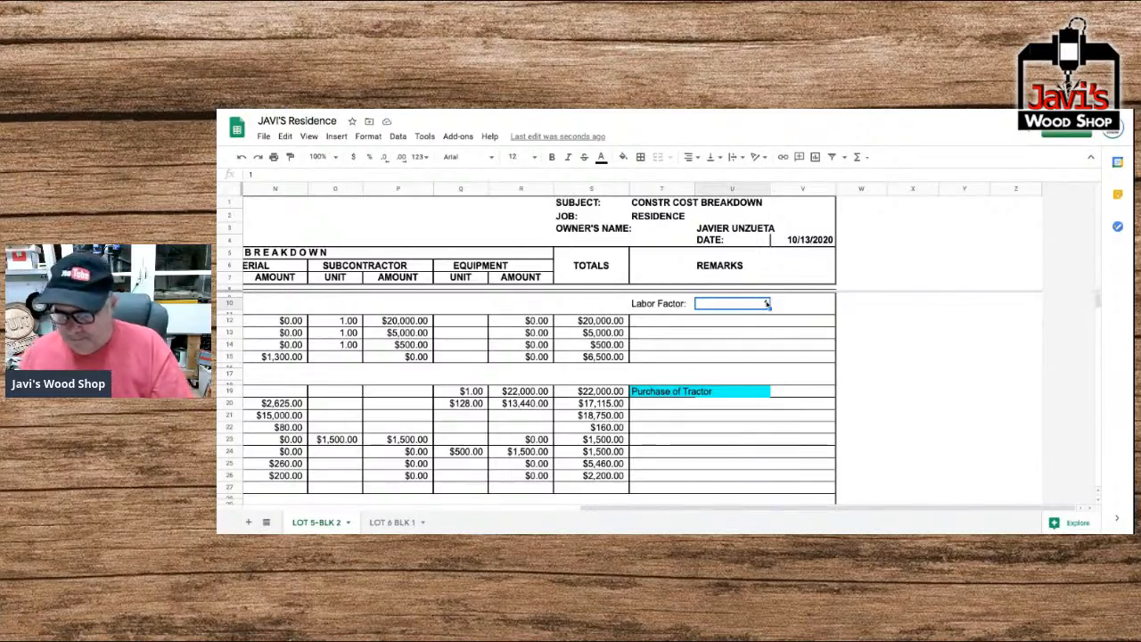
{"action": "scroll", "coordinate": [766, 305], "scroll_direction": "left", "scroll_amount": 3}
{"action": "type", "text": "0"}
{"action": "key", "text": "Return"}
Check the totals row without labor and select the grand total in the Totals column.
{"action": "scroll", "coordinate": [767, 339], "scroll_direction": "down", "scroll_amount": 20}
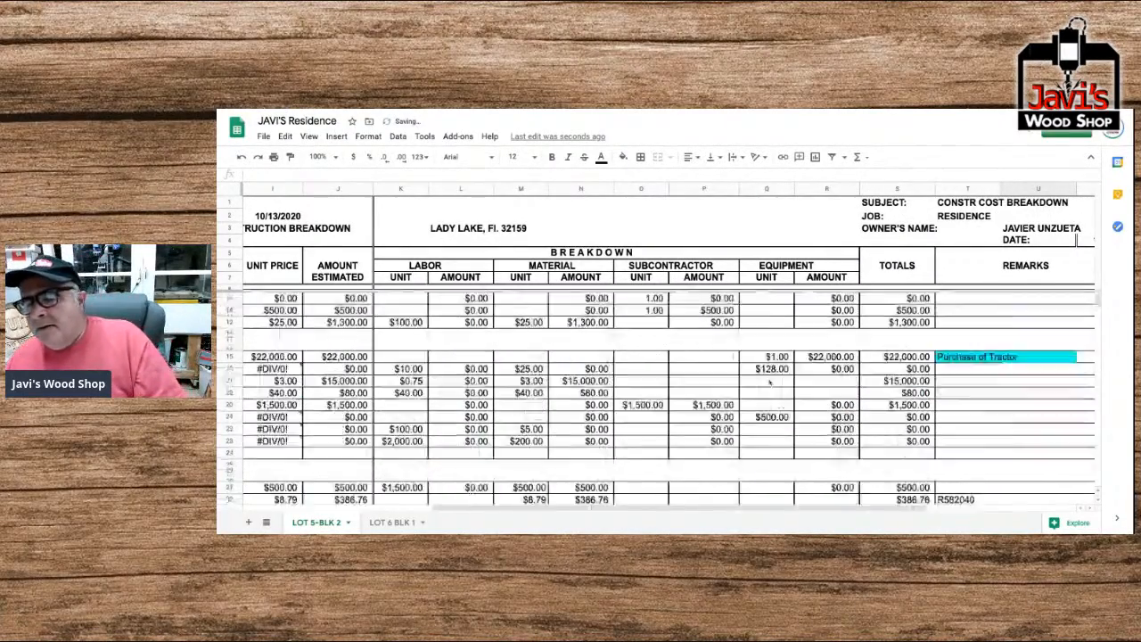
{"action": "scroll", "coordinate": [767, 379], "scroll_direction": "down", "scroll_amount": 20}
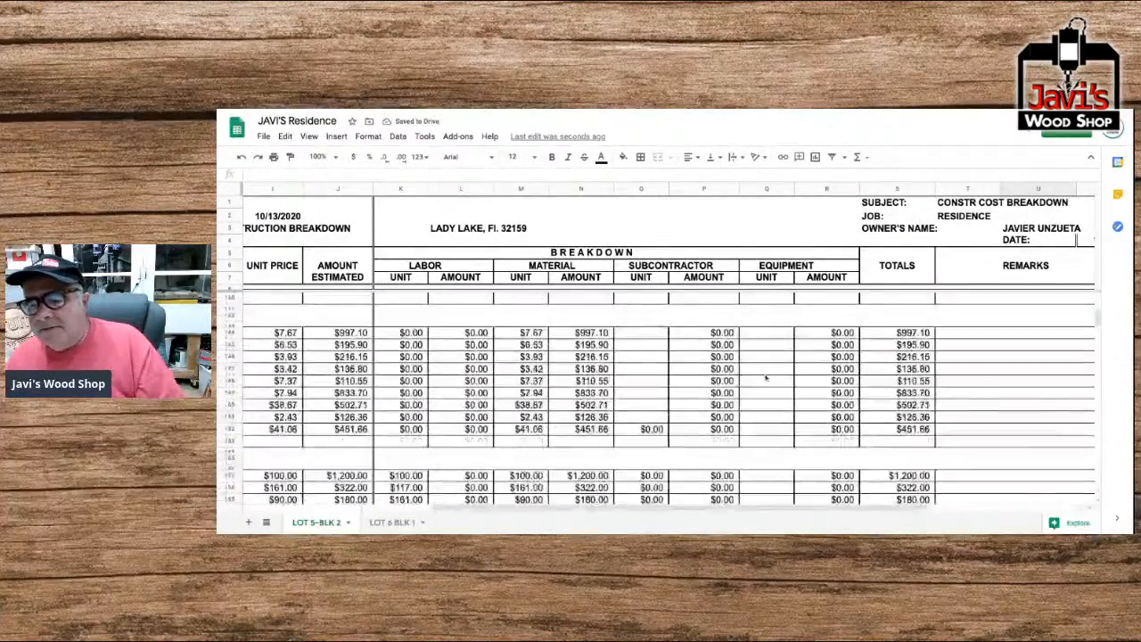
{"action": "scroll", "coordinate": [765, 378], "scroll_direction": "left", "scroll_amount": 3}
{"action": "scroll", "coordinate": [765, 378], "scroll_direction": "down", "scroll_amount": 15}
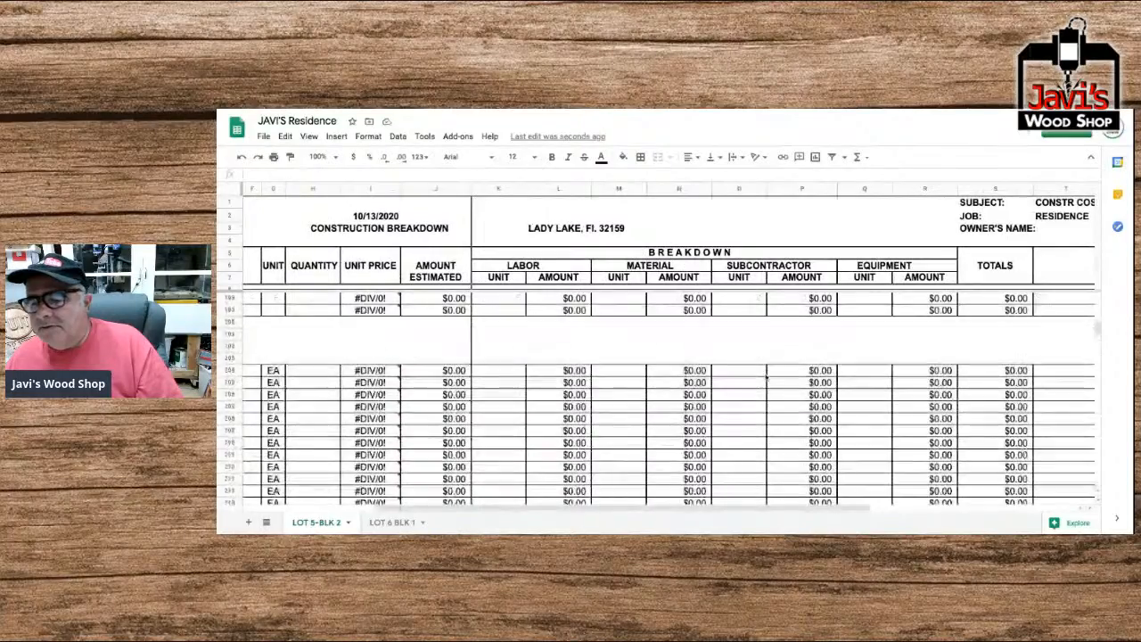
{"action": "scroll", "coordinate": [658, 400], "scroll_direction": "down", "scroll_amount": 7}
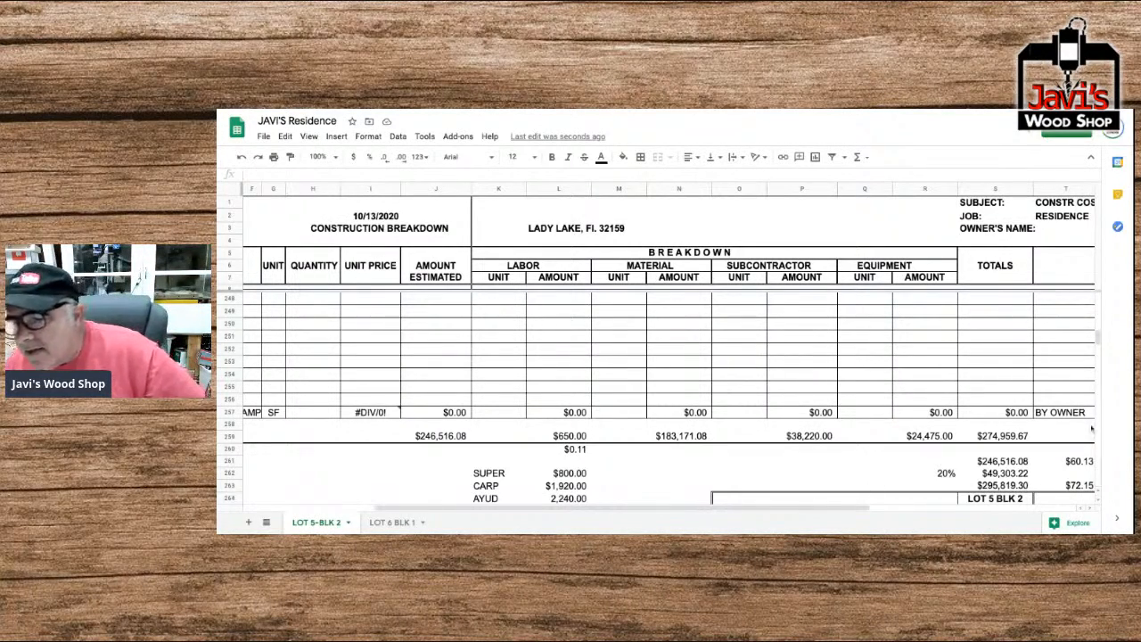
{"action": "left_click", "coordinate": [1008, 437]}
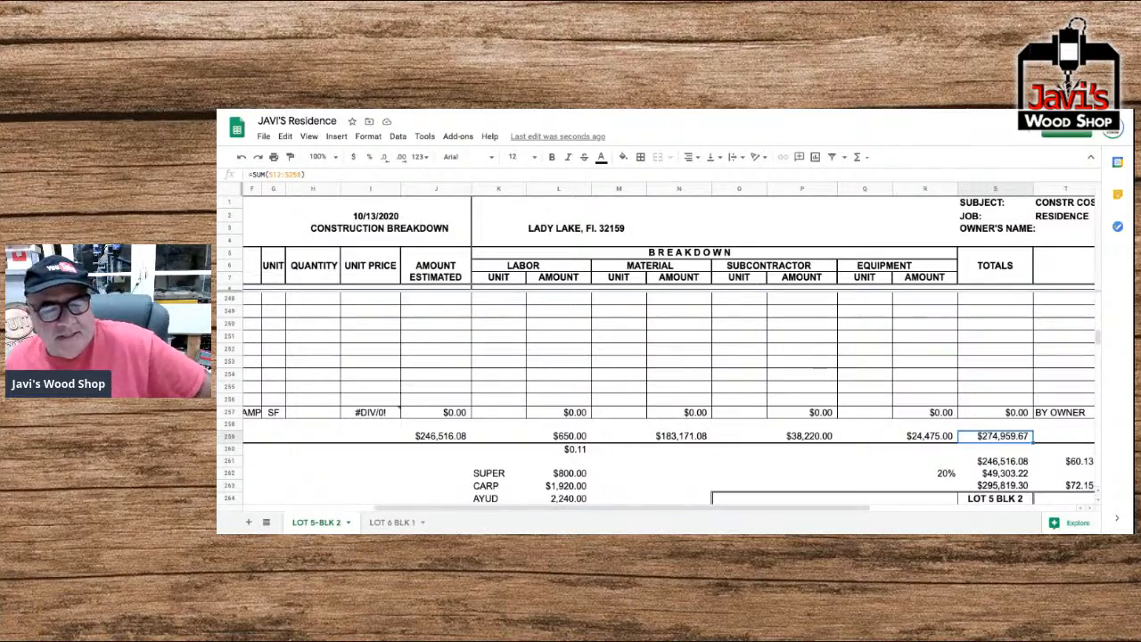
Examine the Totals and Remarks columns row by row from the grand total up through the division items.
{"action": "scroll", "coordinate": [755, 405], "scroll_direction": "up", "scroll_amount": 15}
{"action": "scroll", "coordinate": [754, 405], "scroll_direction": "right", "scroll_amount": 3}
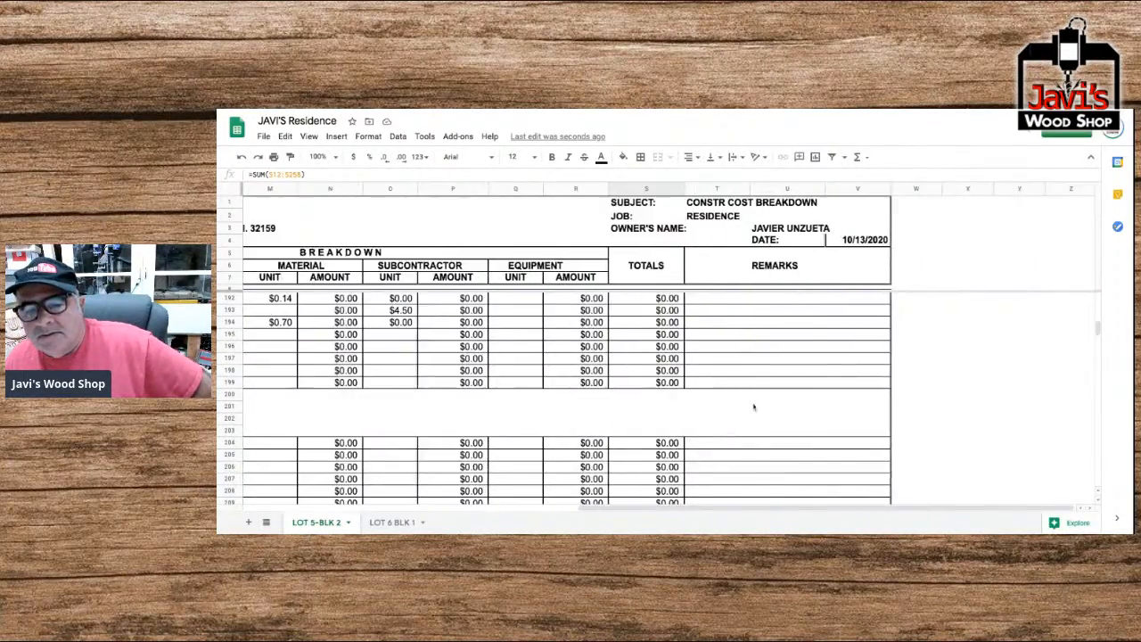
{"action": "scroll", "coordinate": [755, 406], "scroll_direction": "down", "scroll_amount": 2}
{"action": "scroll", "coordinate": [754, 405], "scroll_direction": "left", "scroll_amount": 5}
{"action": "scroll", "coordinate": [892, 419], "scroll_direction": "right", "scroll_amount": 2}
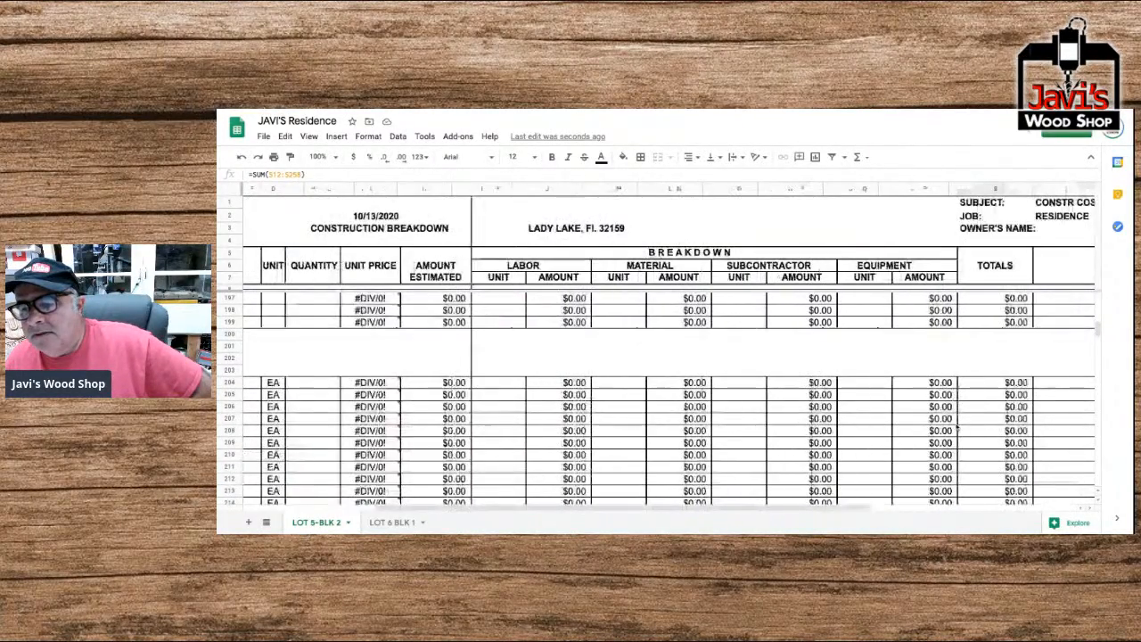
{"action": "scroll", "coordinate": [957, 429], "scroll_direction": "down", "scroll_amount": 6}
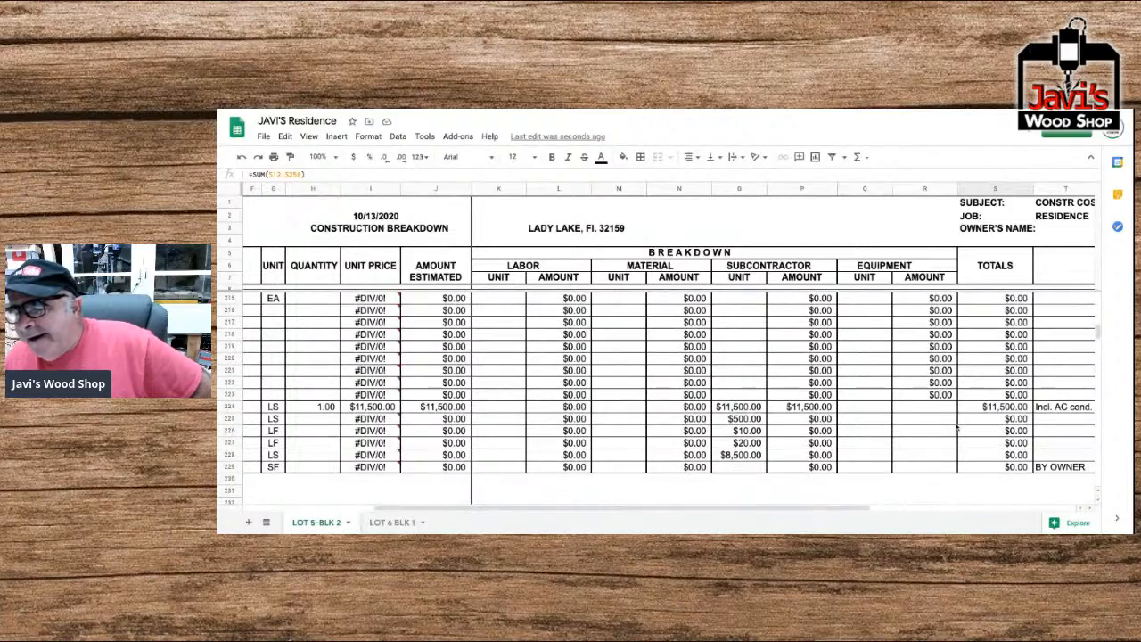
{"action": "scroll", "coordinate": [957, 429], "scroll_direction": "up", "scroll_amount": 9}
{"action": "scroll", "coordinate": [957, 429], "scroll_direction": "right", "scroll_amount": 3}
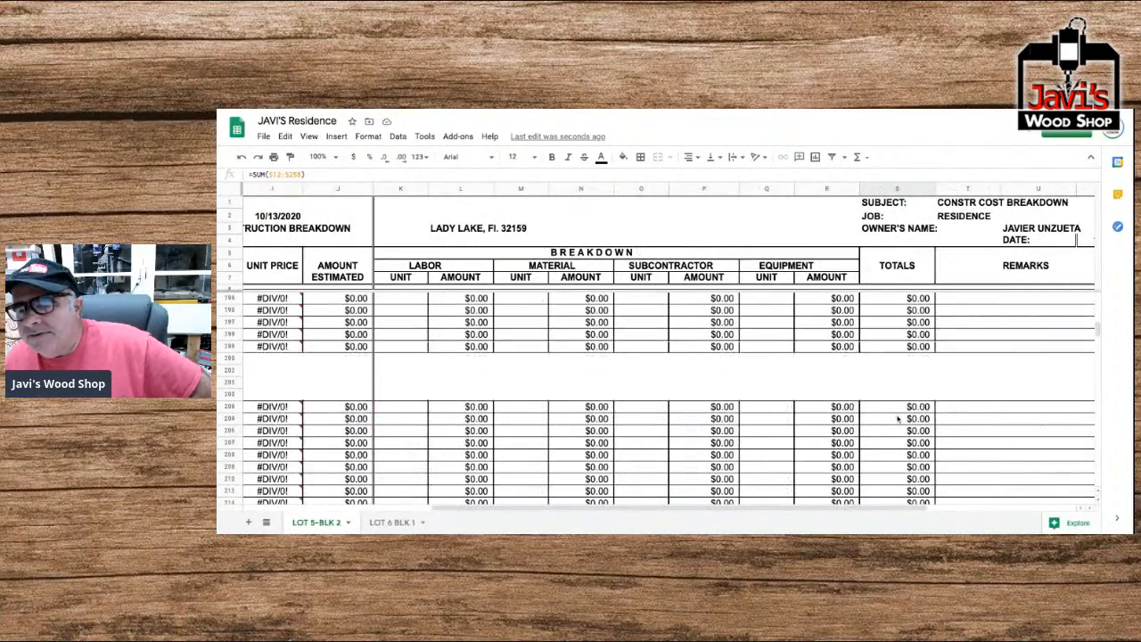
{"action": "scroll", "coordinate": [899, 419], "scroll_direction": "up", "scroll_amount": 7}
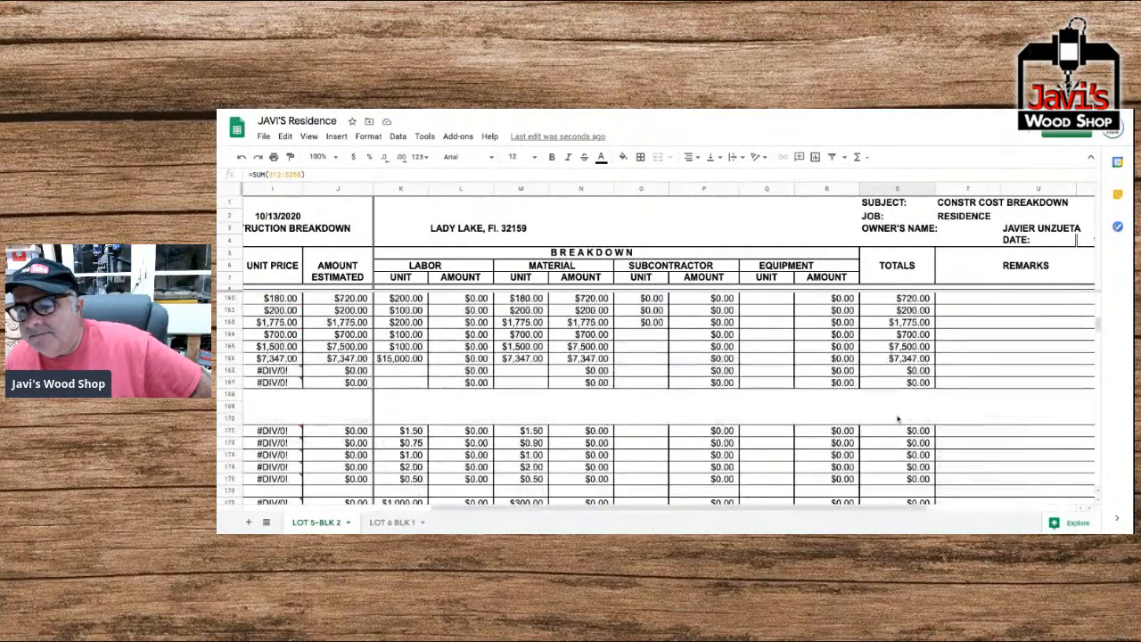
{"action": "scroll", "coordinate": [680, 413], "scroll_direction": "up", "scroll_amount": 8}
{"action": "scroll", "coordinate": [680, 413], "scroll_direction": "right", "scroll_amount": 3}
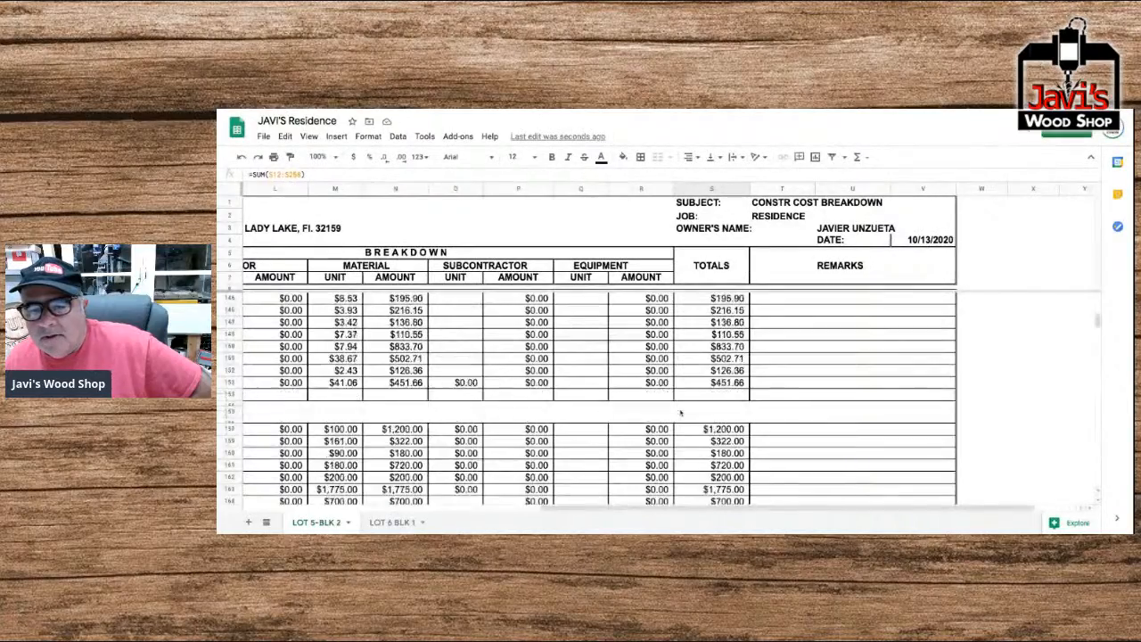
{"action": "scroll", "coordinate": [680, 413], "scroll_direction": "up", "scroll_amount": 15}
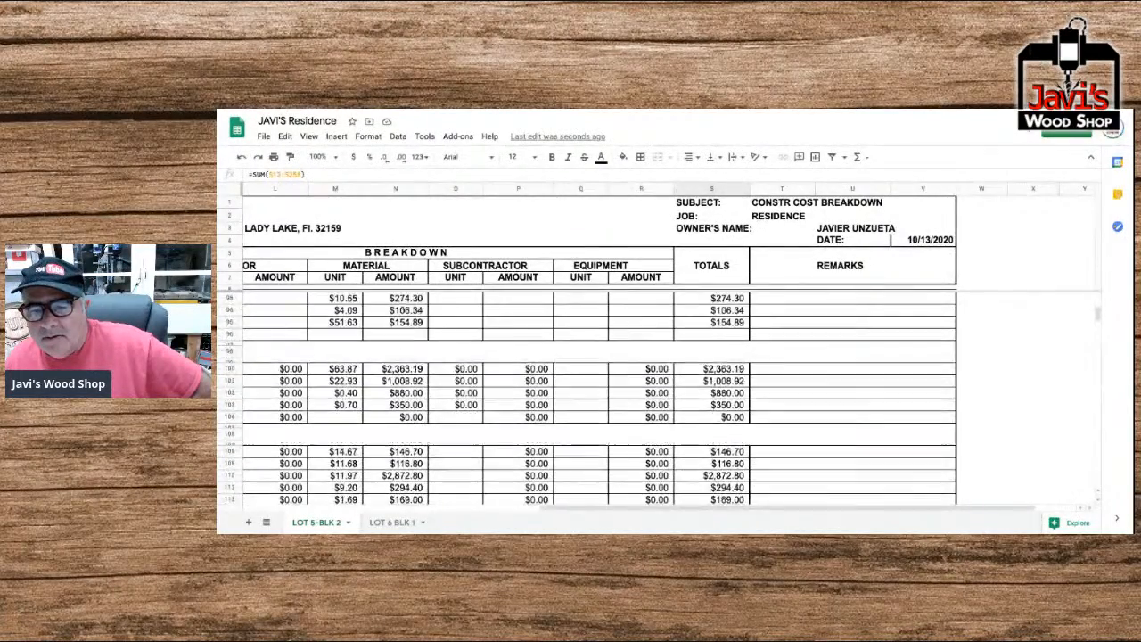
{"action": "scroll", "coordinate": [603, 409], "scroll_direction": "up", "scroll_amount": 5}
{"action": "scroll", "coordinate": [603, 409], "scroll_direction": "right", "scroll_amount": 2}
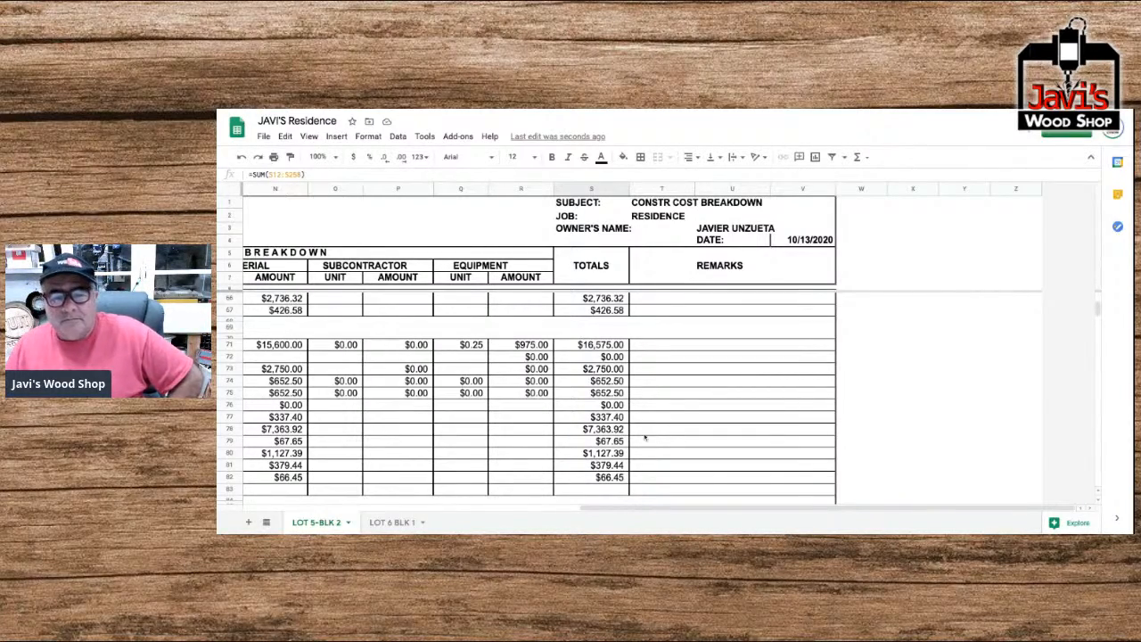
Check the Labor Factor and the tractor purchase among the first divisions, and review the grand total above the recap by divisions.
{"action": "scroll", "coordinate": [570, 435], "scroll_direction": "up", "scroll_amount": 8}
{"action": "scroll", "coordinate": [569, 434], "scroll_direction": "up", "scroll_amount": 8}
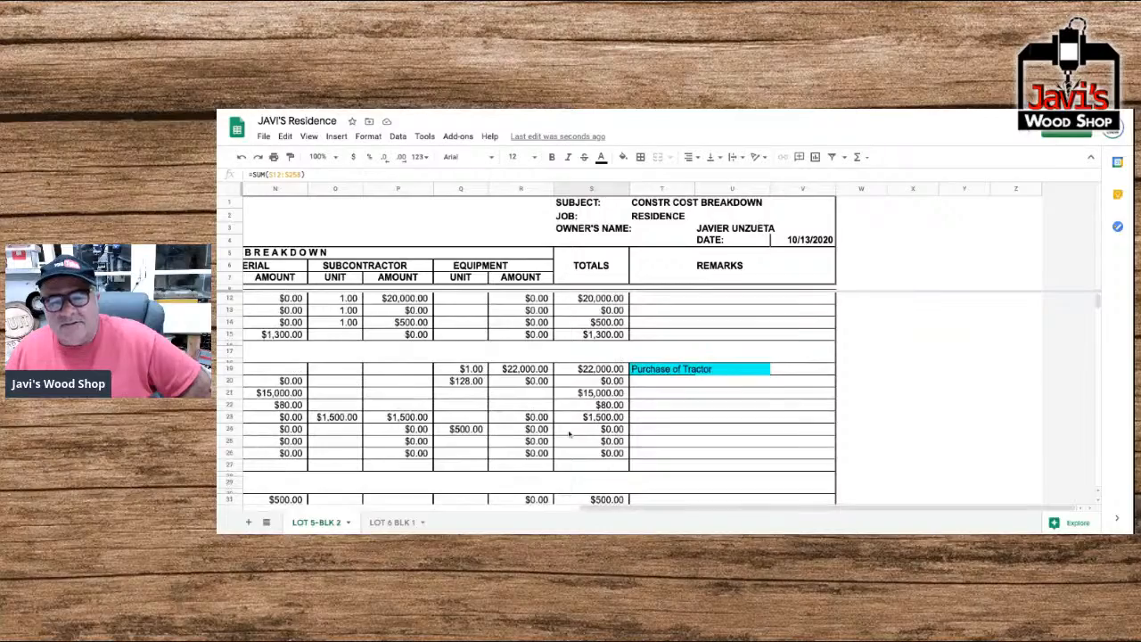
{"action": "scroll", "coordinate": [569, 434], "scroll_direction": "up", "scroll_amount": 1}
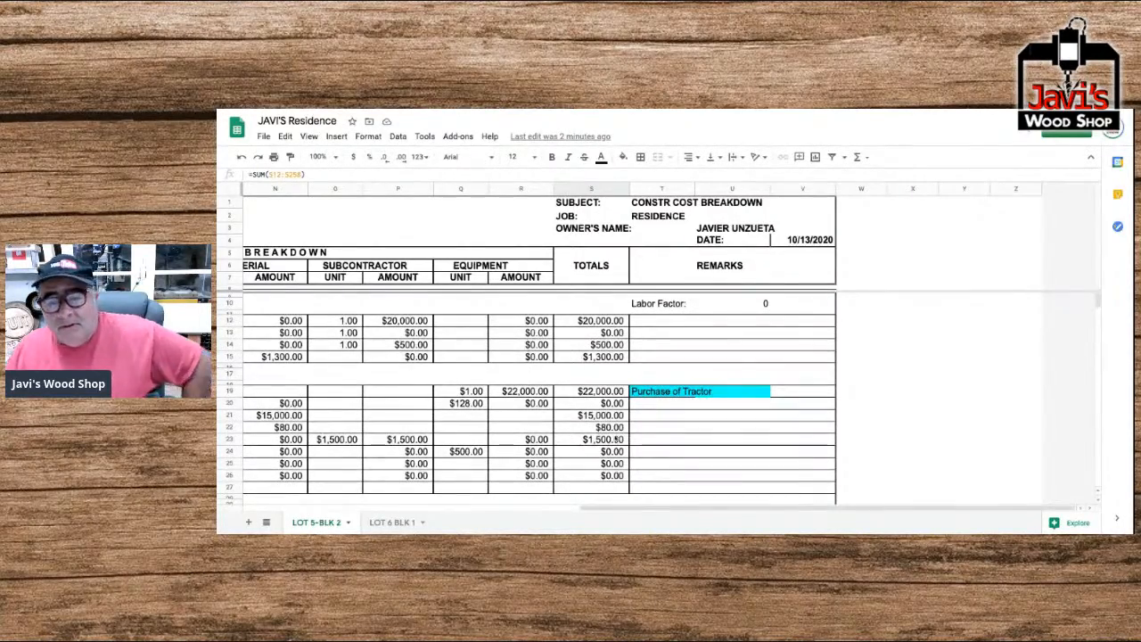
{"action": "scroll", "coordinate": [617, 440], "scroll_direction": "down", "scroll_amount": 20}
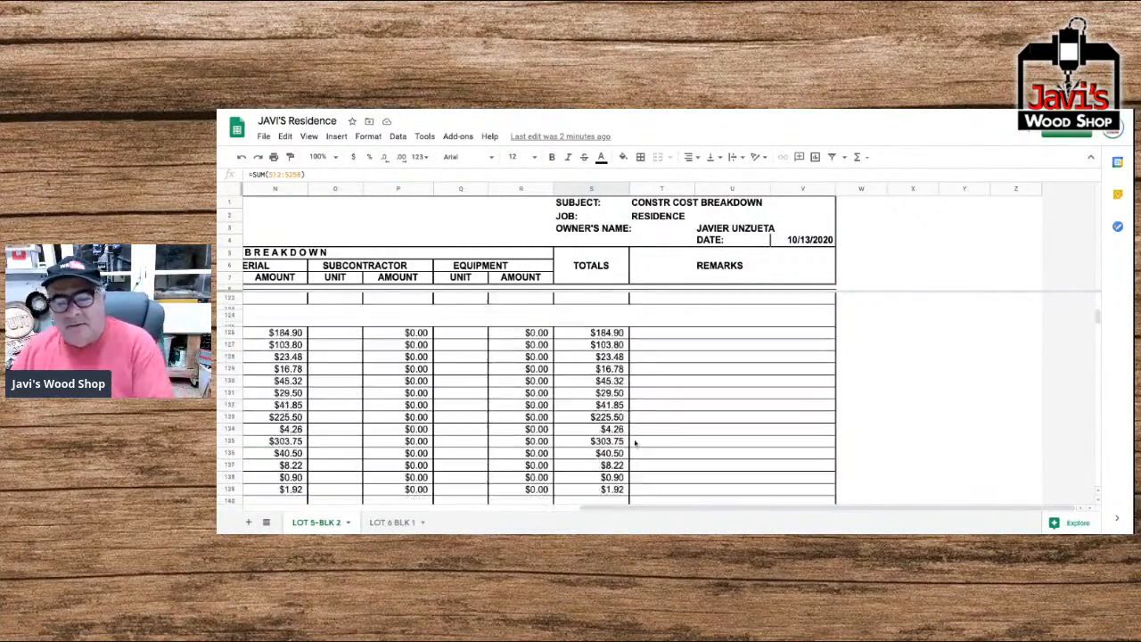
{"action": "scroll", "coordinate": [635, 443], "scroll_direction": "down", "scroll_amount": 20}
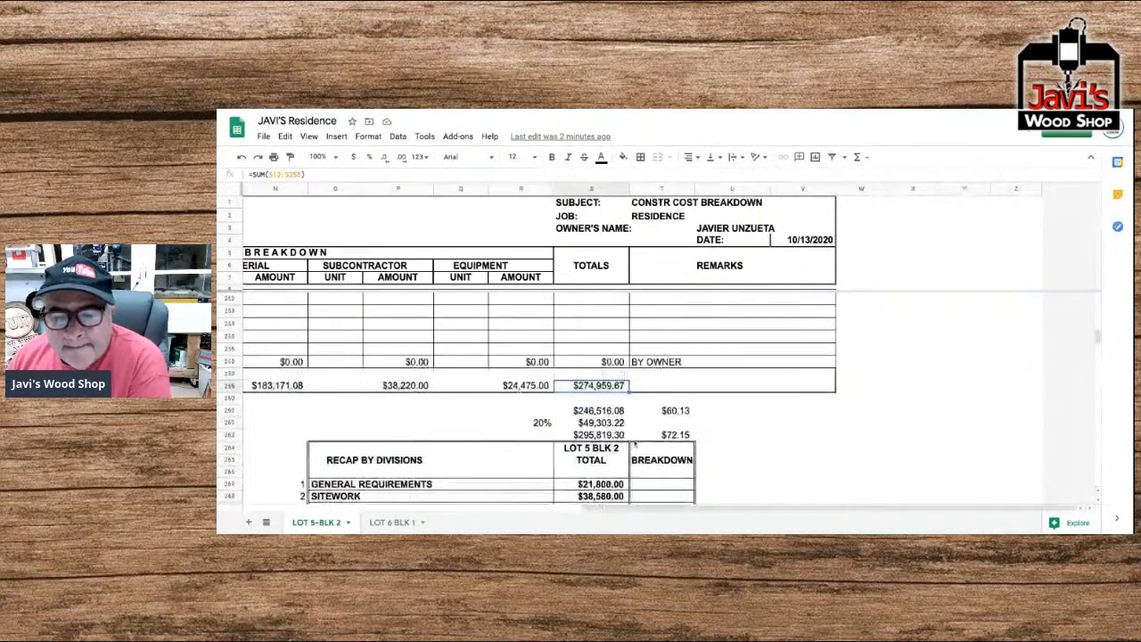